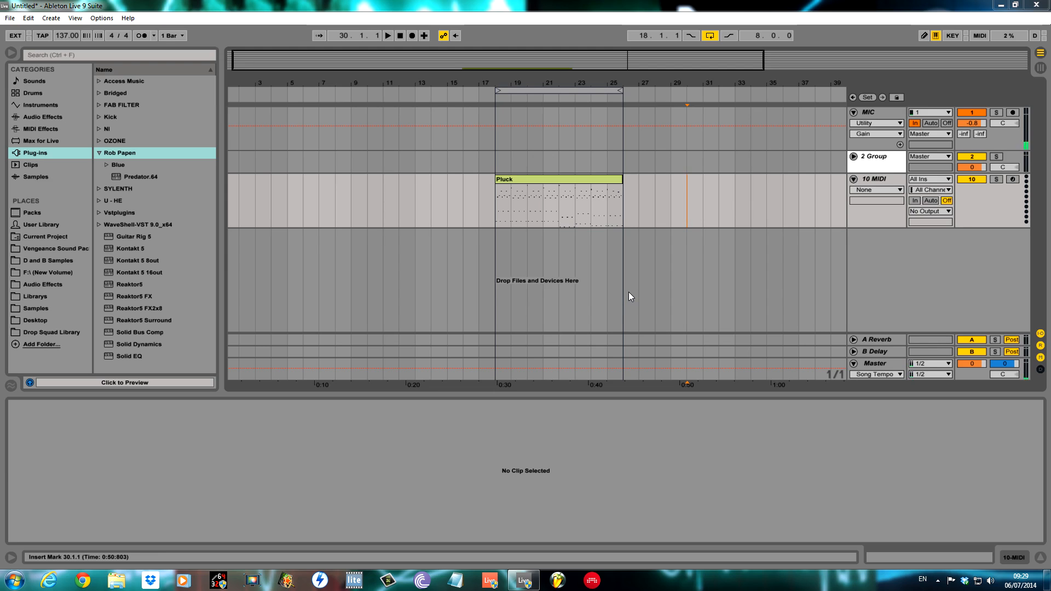
# Step: Open the Pluck clip's MIDI notes for inspection and reduce the height of the note editor
pyautogui.click(99, 153)
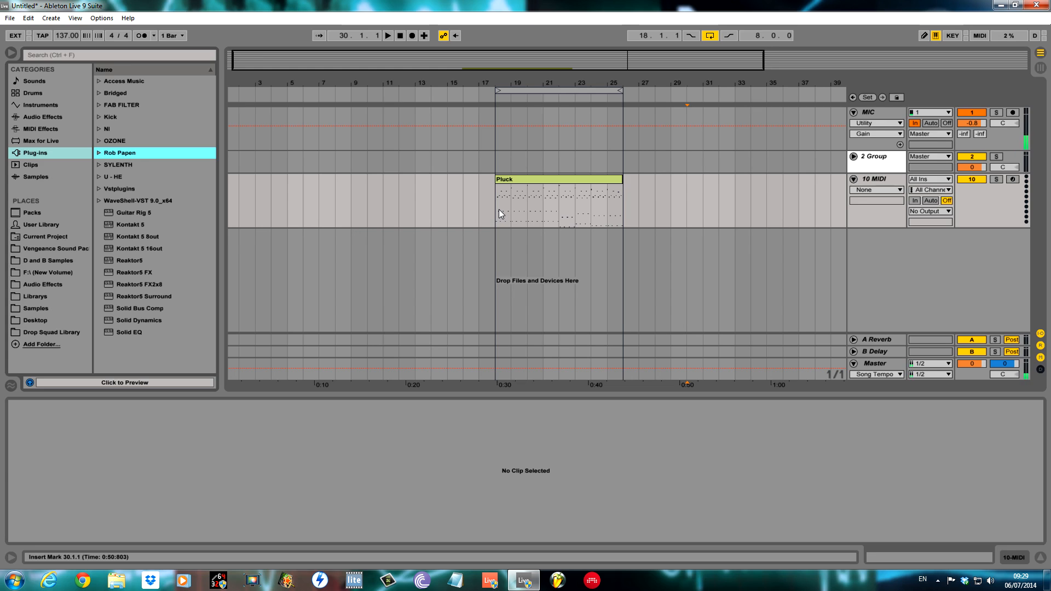
pyautogui.doubleClick(536, 188)
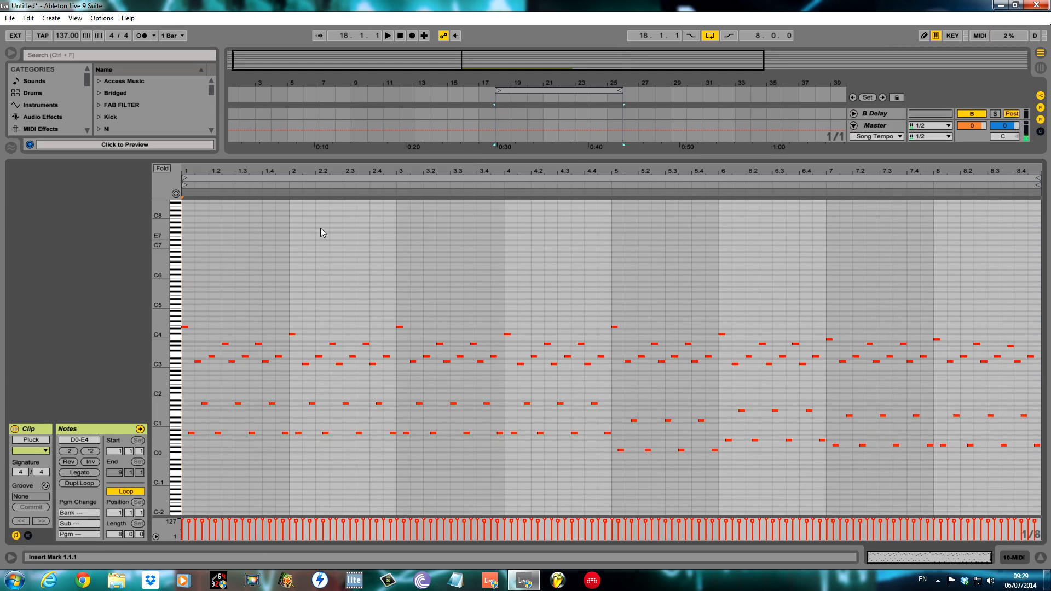
pyautogui.moveTo(572, 160); pyautogui.dragTo(581, 353)
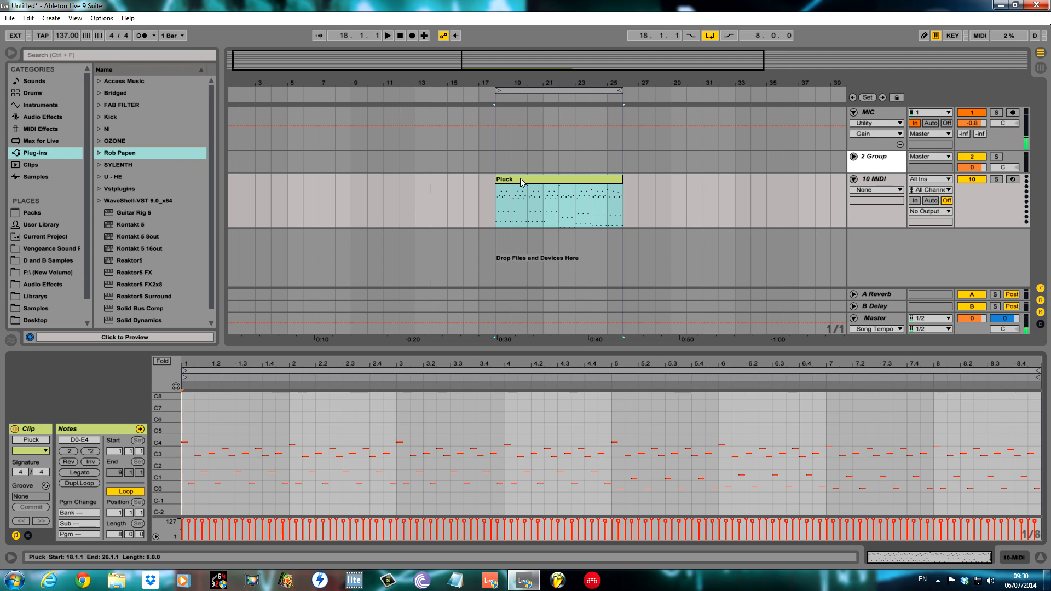
# Step: Examine the Heavenly Kit MIDI files in the Vengeance Sound folder with the browser widened, and return to the Pluck clip's notes
pyautogui.click(51, 249)
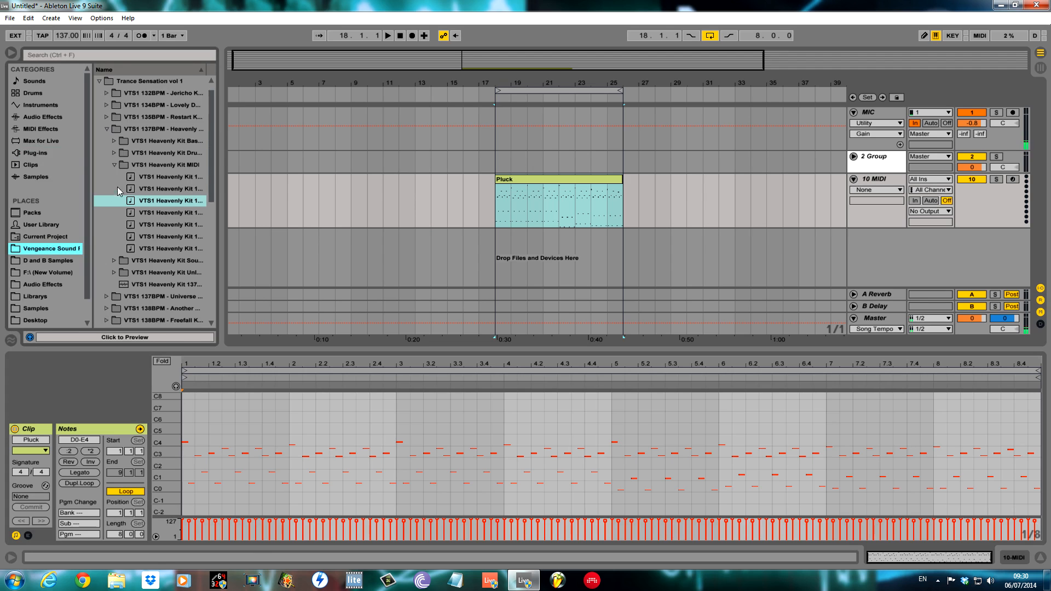
pyautogui.moveTo(217, 165); pyautogui.dragTo(323, 162)
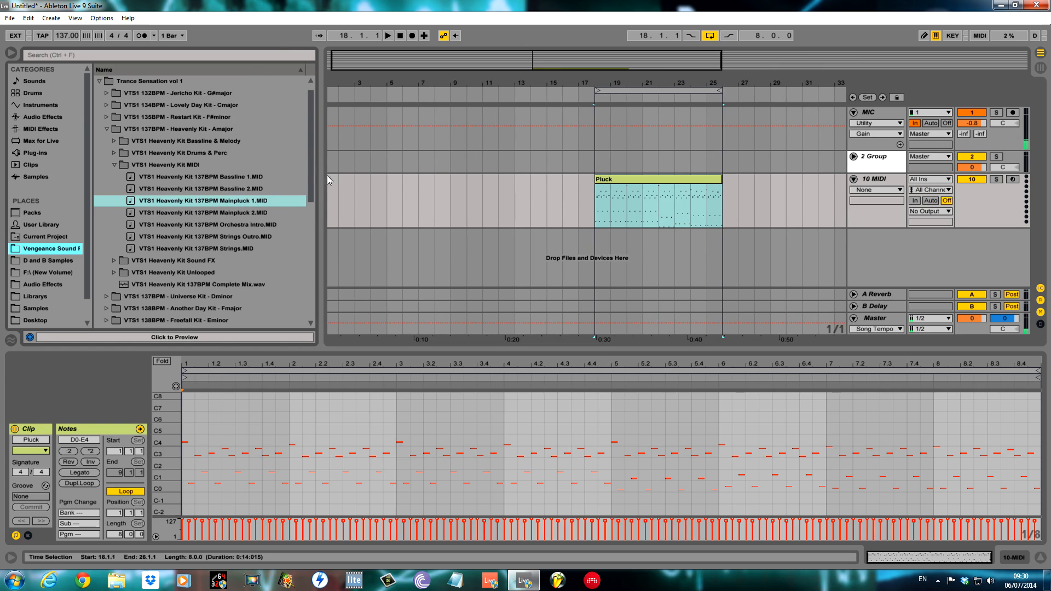
pyautogui.moveTo(322, 171); pyautogui.dragTo(98, 169)
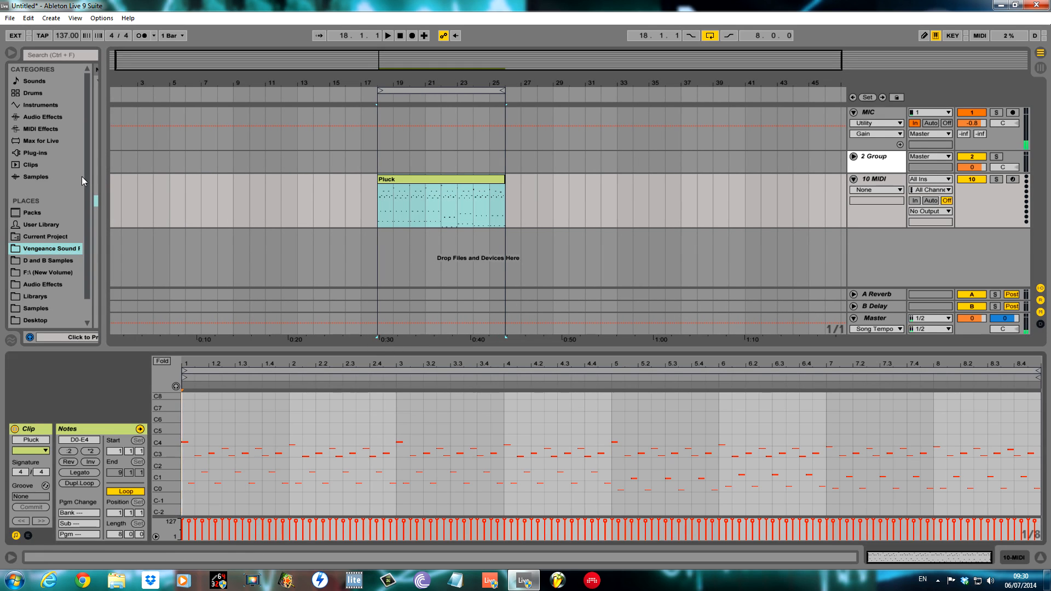
pyautogui.moveTo(100, 174); pyautogui.dragTo(337, 170)
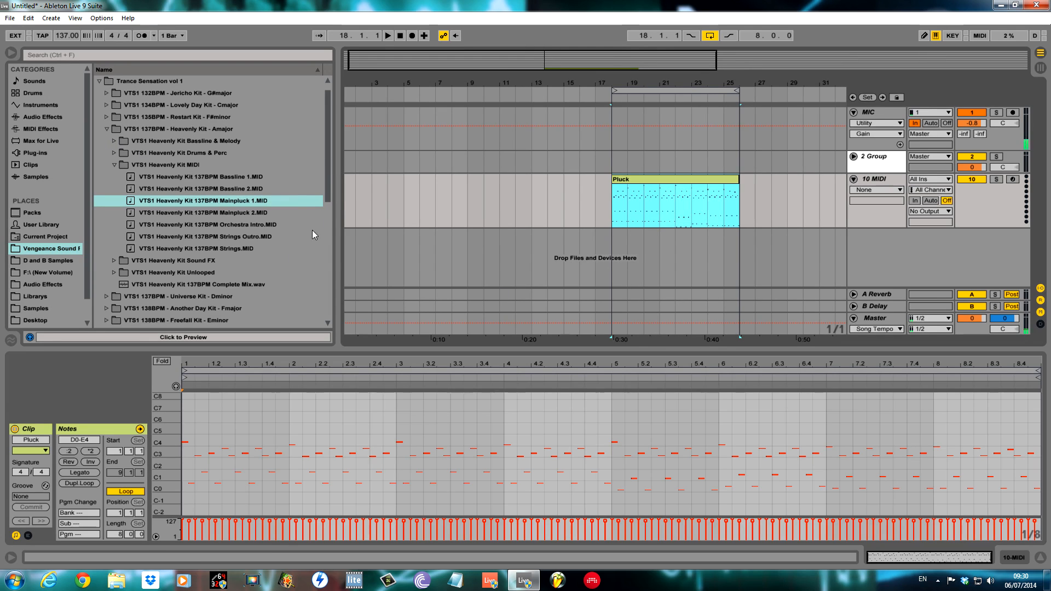
pyautogui.moveTo(333, 212); pyautogui.dragTo(117, 212)
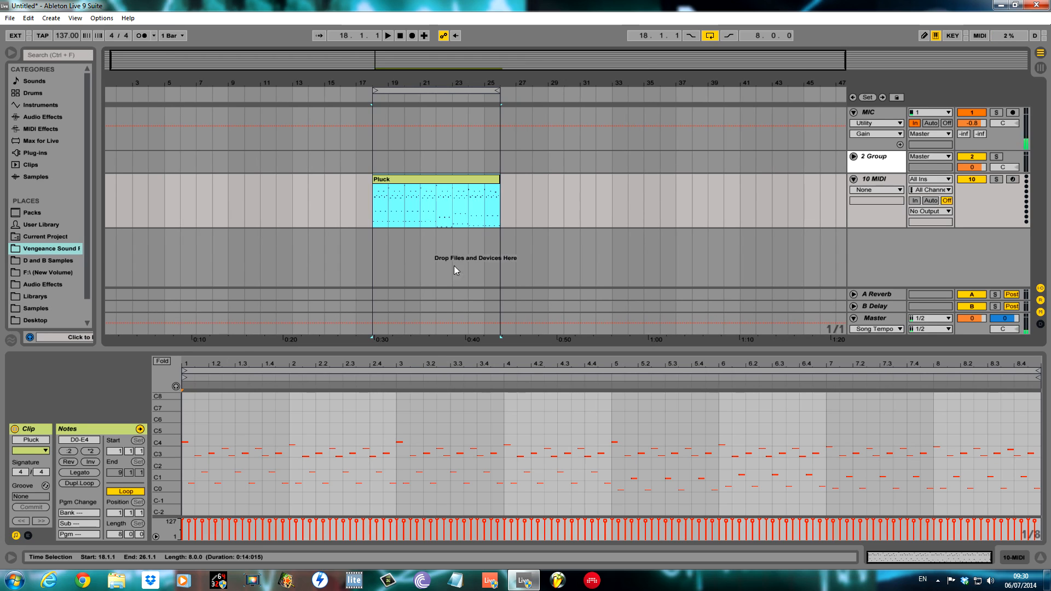
pyautogui.doubleClick(440, 182)
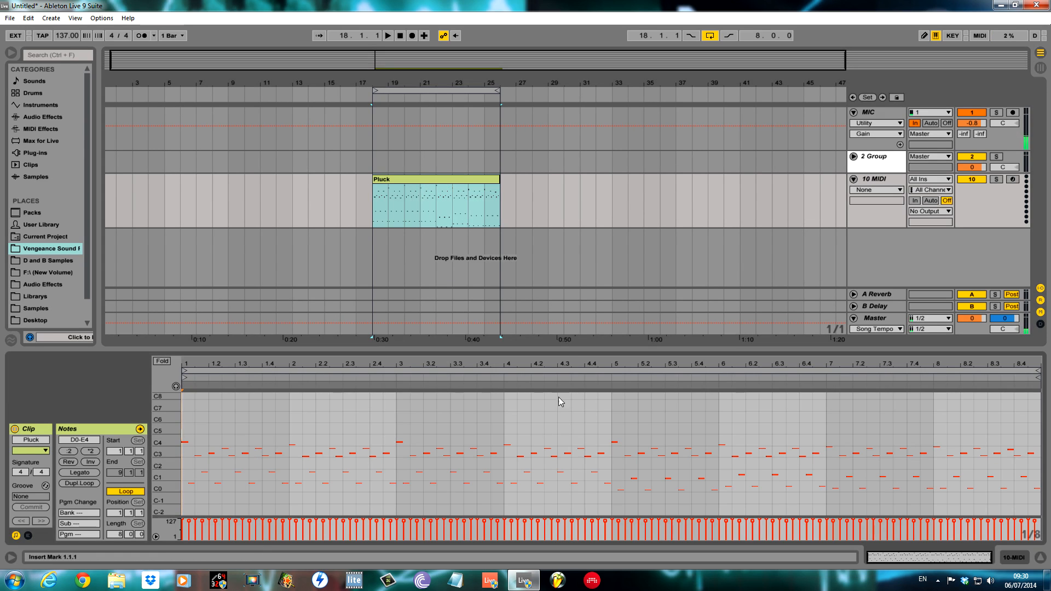
pyautogui.moveTo(563, 350); pyautogui.dragTo(584, 381)
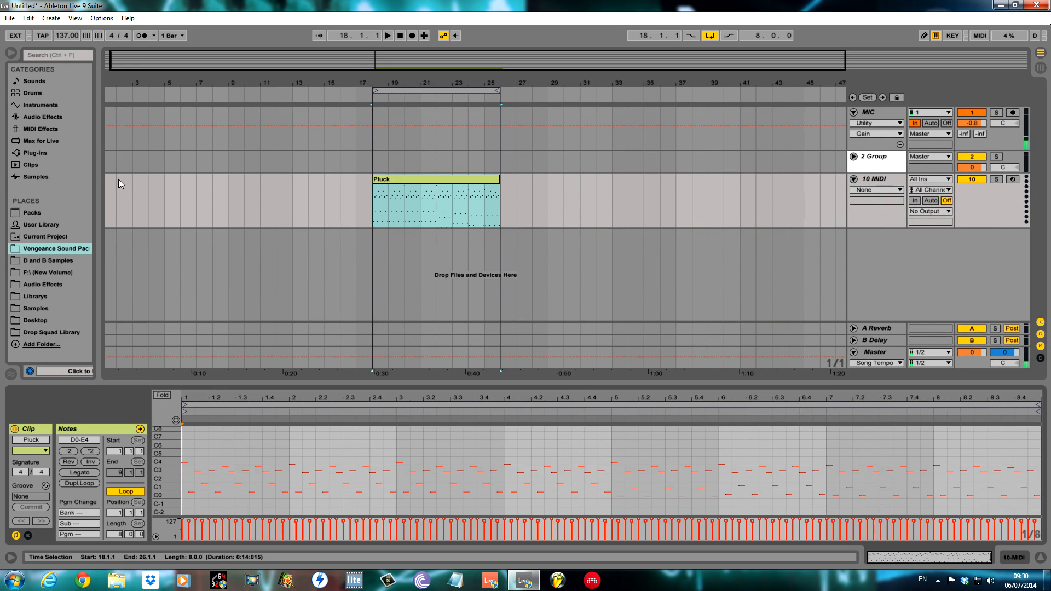
# Step: Load the Sylenth1 plug-in onto the 10 MIDI track and play the Pluck clip through it
pyautogui.moveTo(100, 186); pyautogui.dragTo(275, 164)
pyautogui.click(40, 154)
pyautogui.click(99, 165)
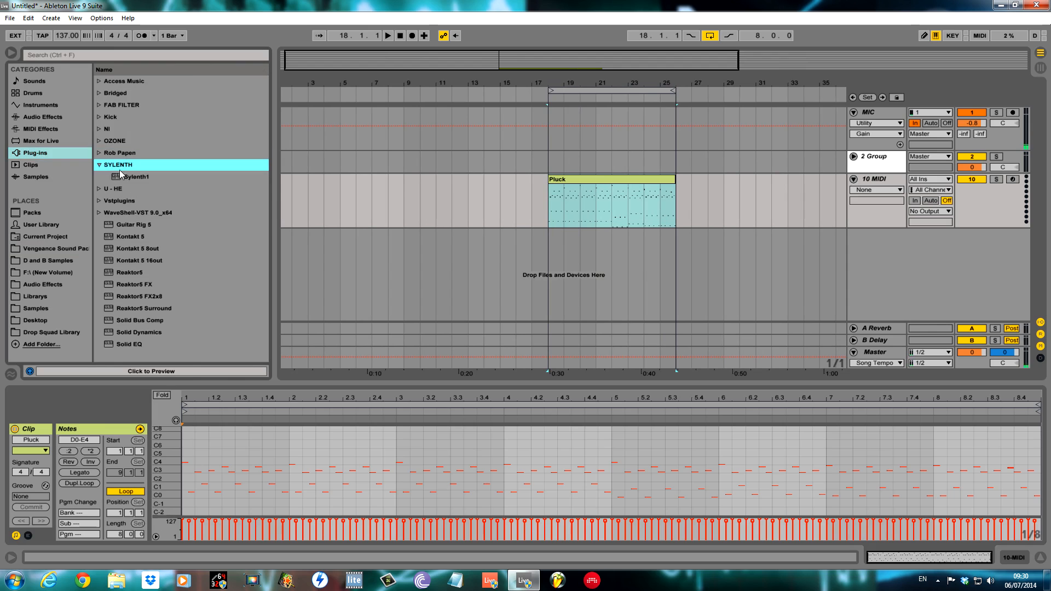
pyautogui.moveTo(119, 175); pyautogui.dragTo(199, 173)
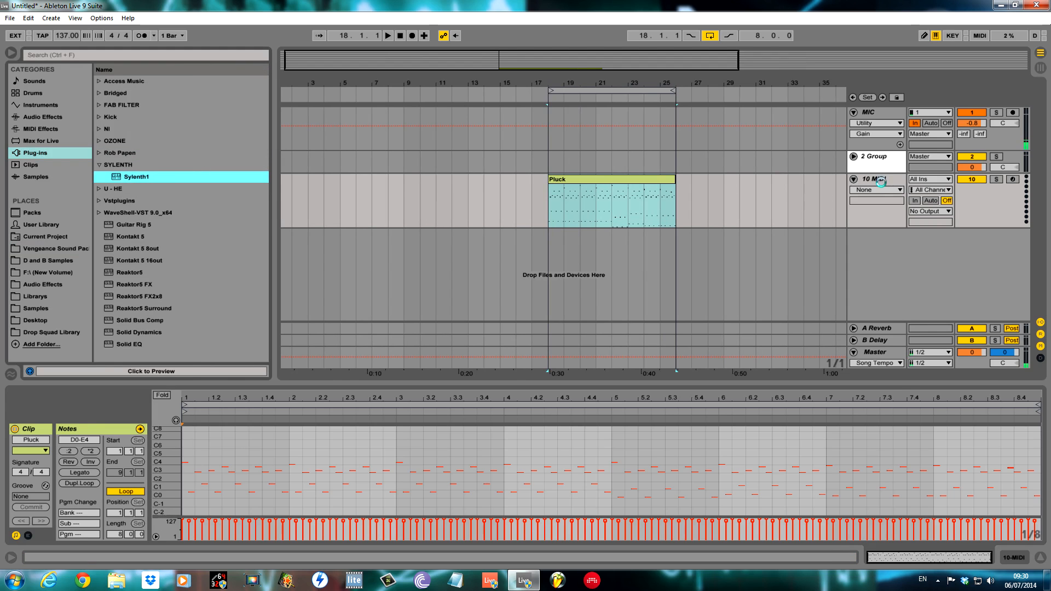
pyautogui.moveTo(880, 182); pyautogui.dragTo(881, 182)
pyautogui.press('space')
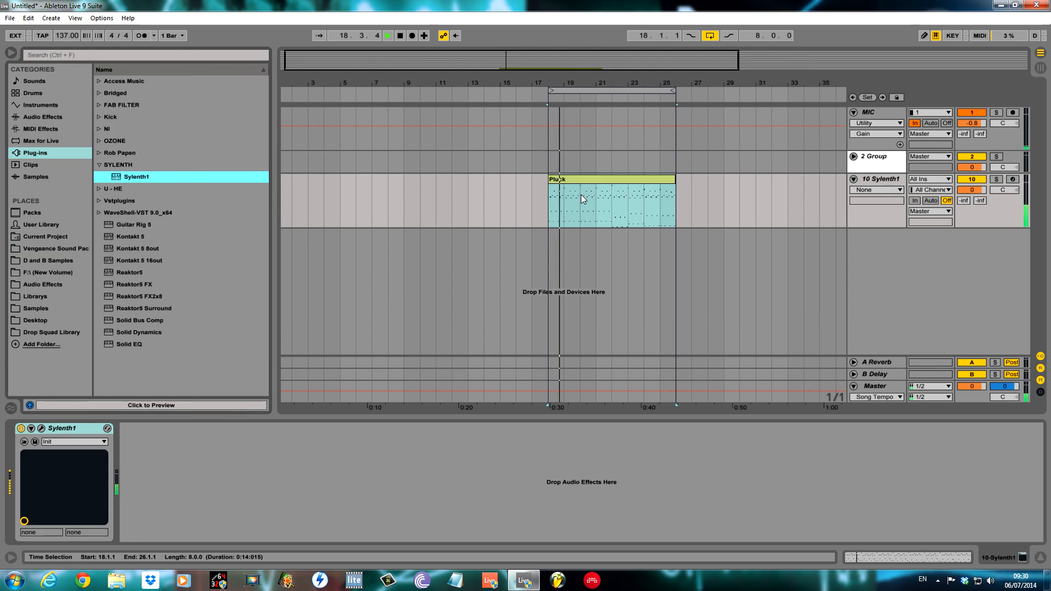
# Step: Delete all the low notes below C3 from the Pluck clip and play back the remaining melody
pyautogui.doubleClick(652, 187)
pyautogui.moveTo(488, 386); pyautogui.dragTo(481, 49)
pyautogui.moveTo(187, 351); pyautogui.dragTo(1035, 454)
pyautogui.press('Delete')
pyautogui.press('space')
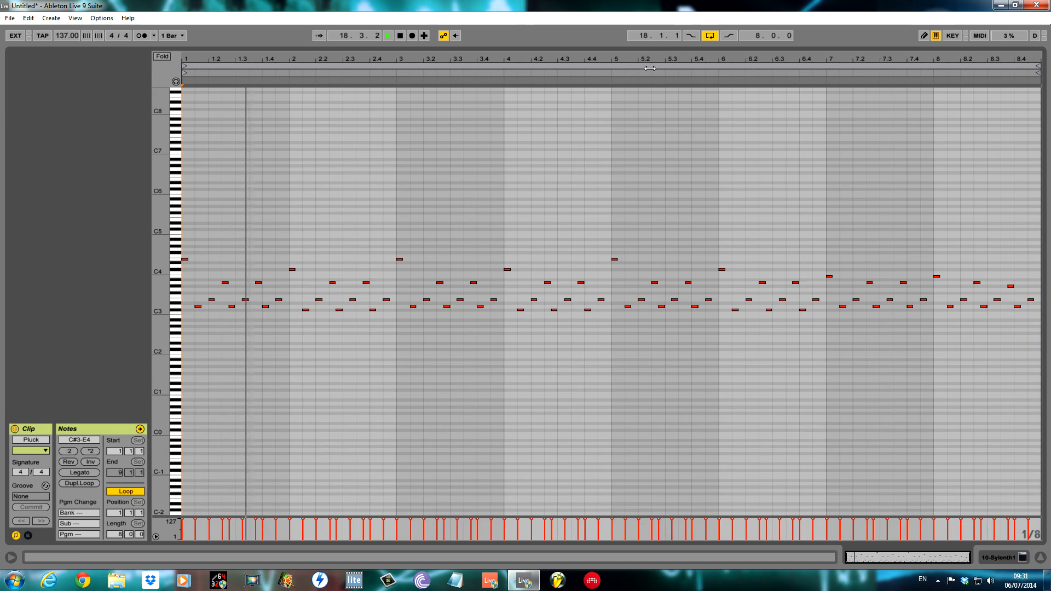
# Step: Shrink the note editor and show the device chain of the Sylenth1 track
pyautogui.moveTo(654, 49); pyautogui.dragTo(684, 432)
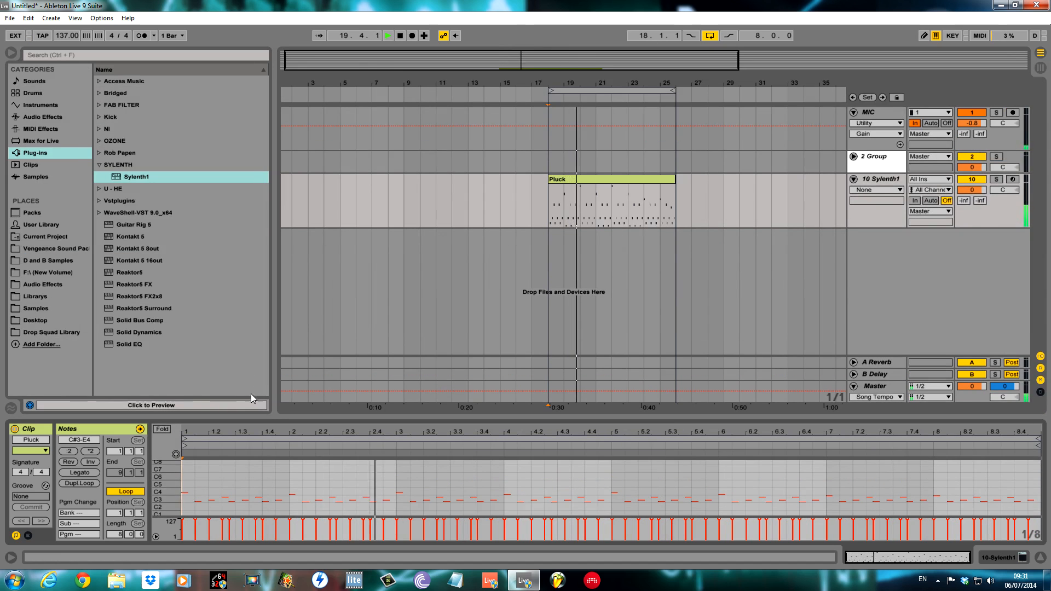
pyautogui.click(878, 180)
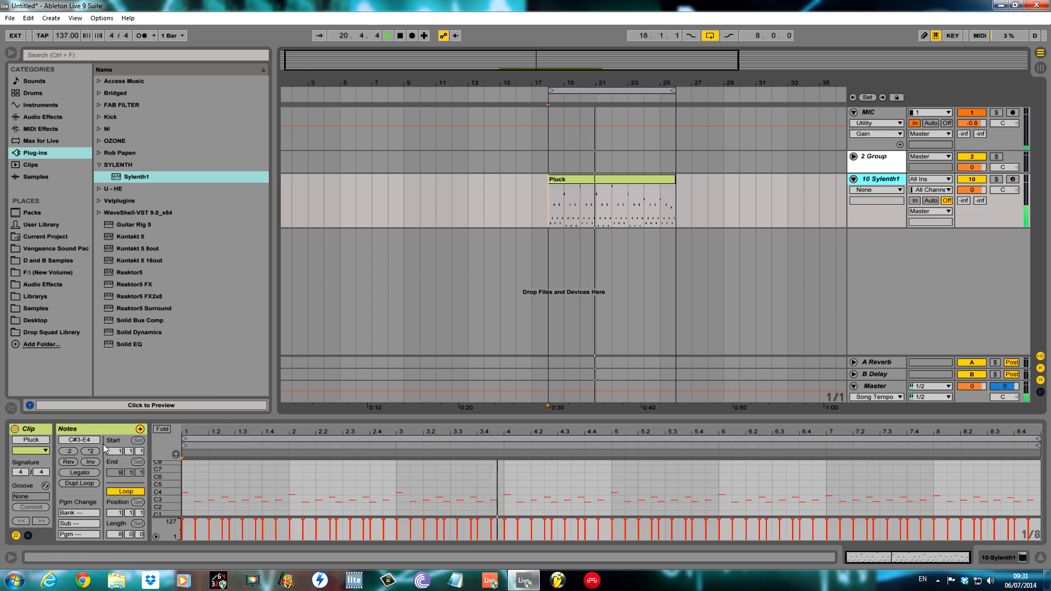
pyautogui.doubleClick(878, 178)
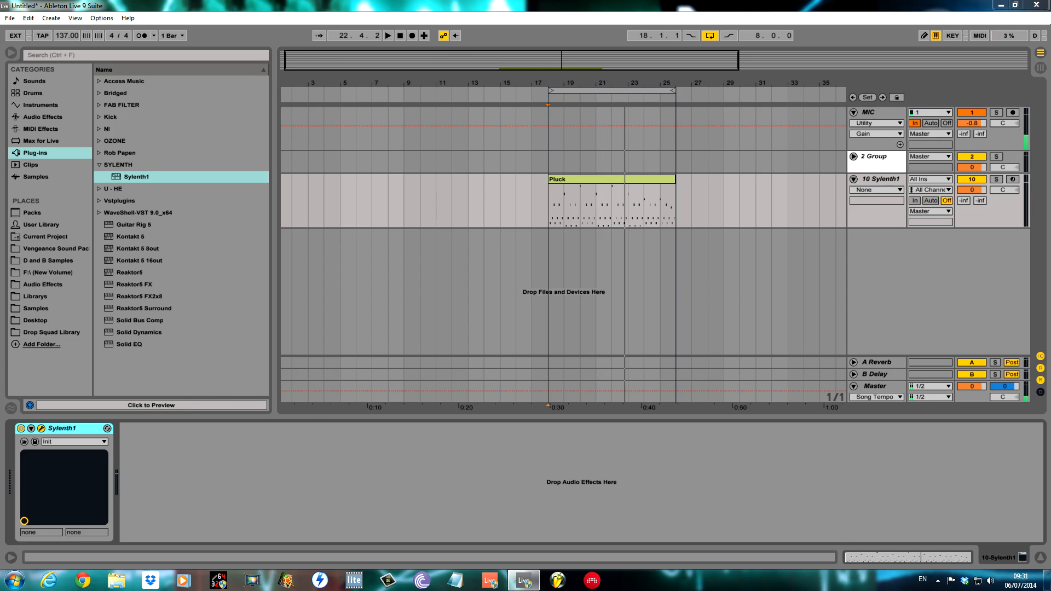
# Step: Play and stop the Pluck loop to audition the Sylenth1 sound
pyautogui.press('space')
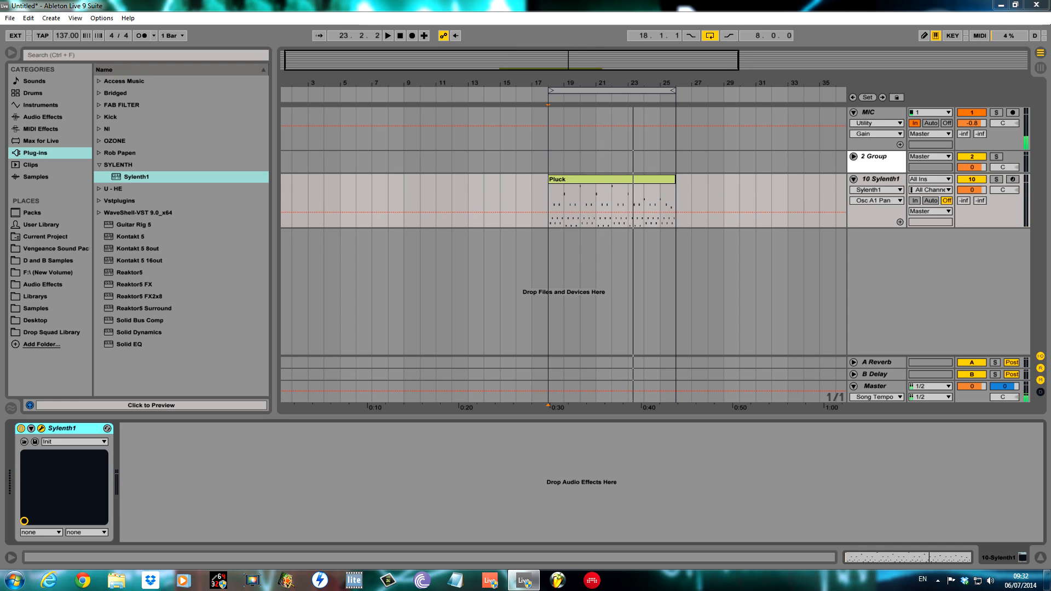
pyautogui.press('space')
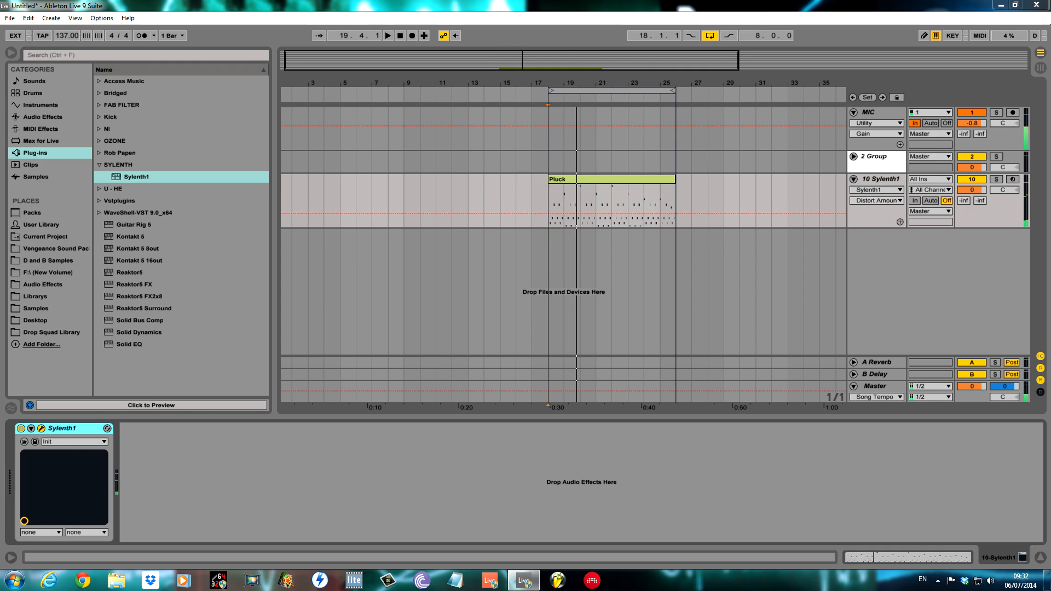
pyautogui.press('space')
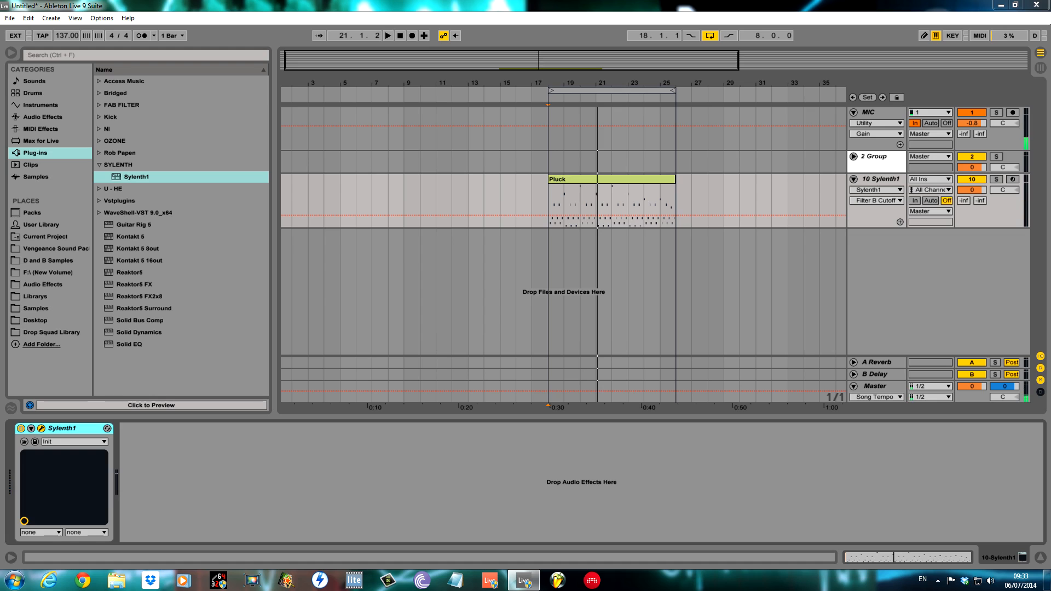
pyautogui.press('space')
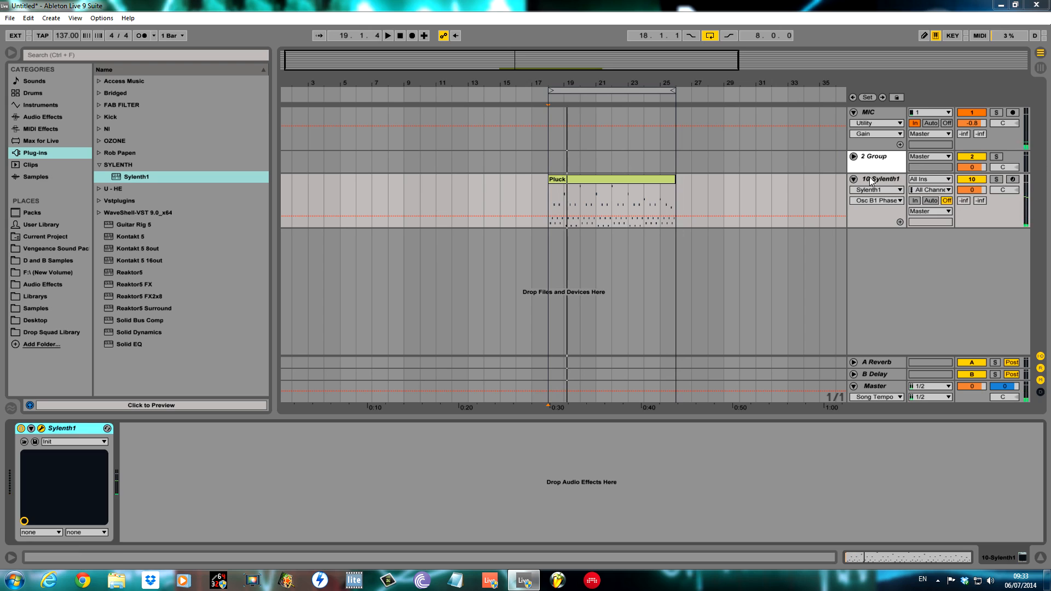
# Step: Add EQ Eight after Sylenth1, raise its low-cut band to a few hundred hertz and set the high-cut band to 8.82 kHz during playback
pyautogui.click(871, 180)
pyautogui.click(78, 117)
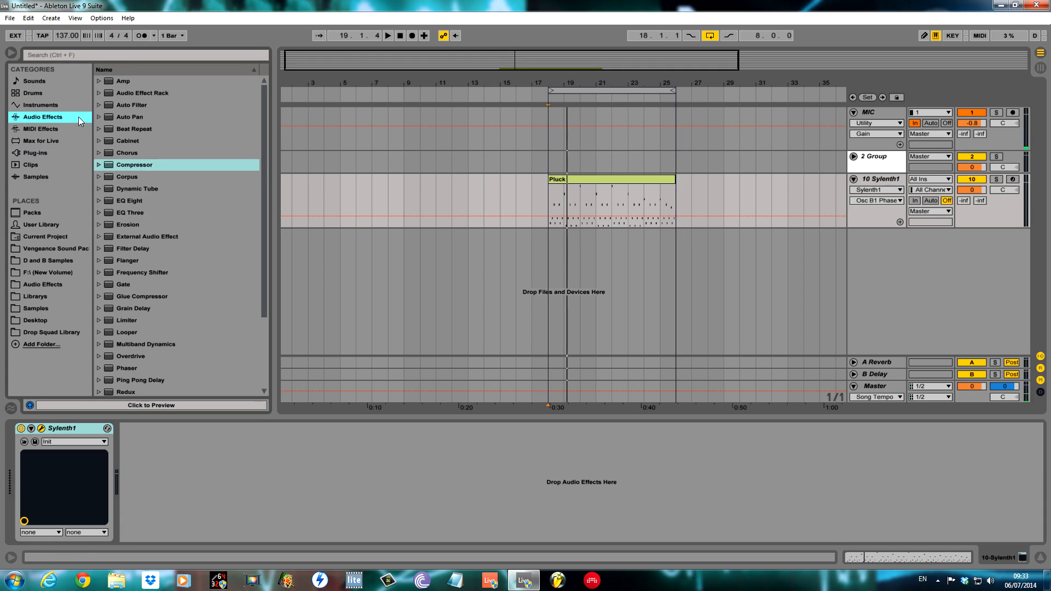
pyautogui.doubleClick(129, 198)
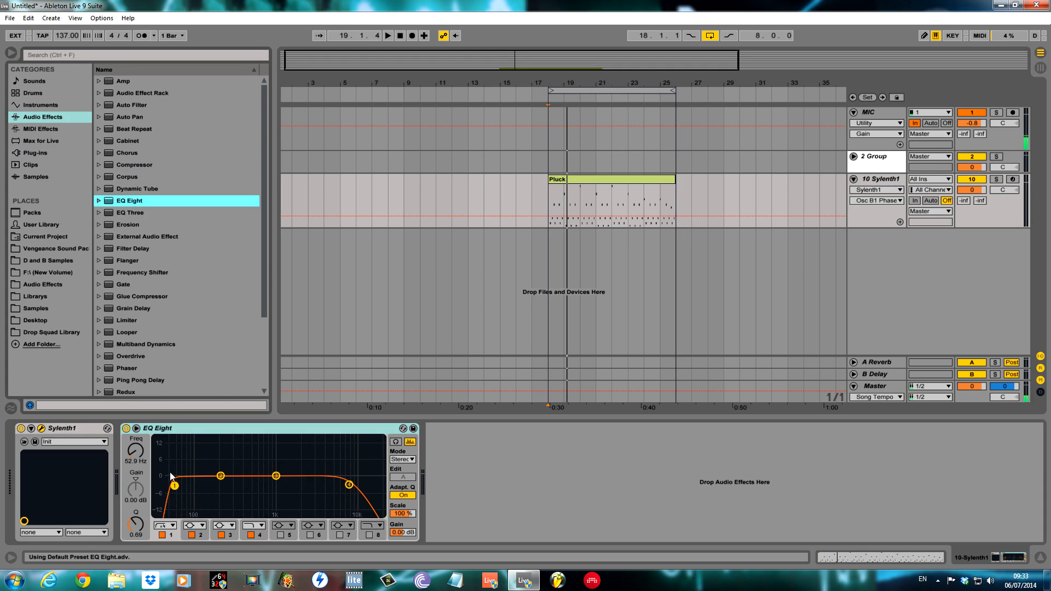
pyautogui.press('space')
pyautogui.moveTo(174, 485); pyautogui.dragTo(236, 486)
pyautogui.moveTo(348, 485); pyautogui.dragTo(351, 483)
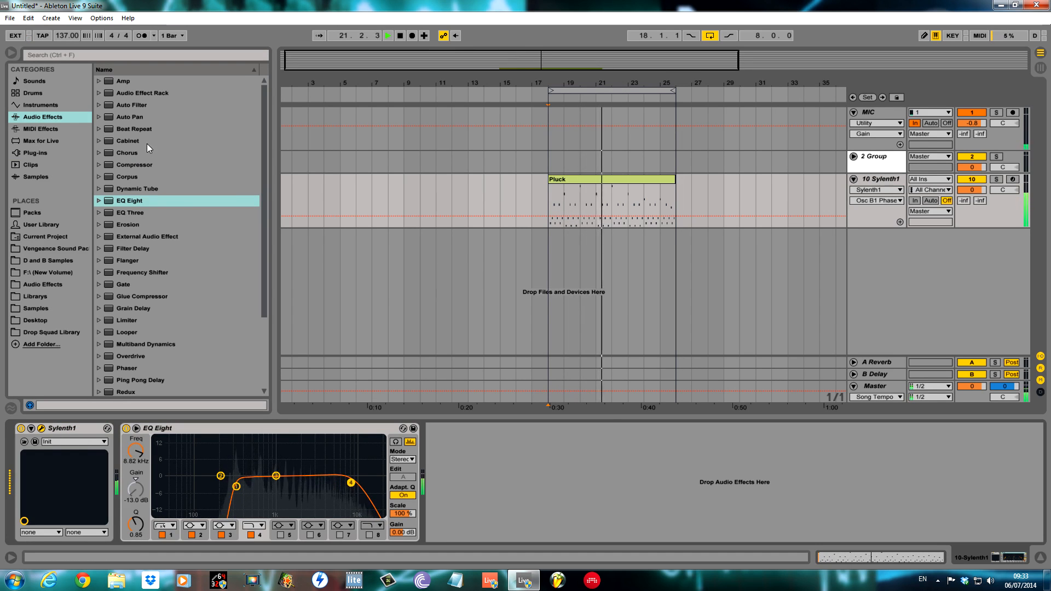
# Step: Add a Ping Pong Delay after EQ Eight with its filter at 2.42 kHz, width 2.30 and Dry/Wet at 20%
pyautogui.doubleClick(144, 379)
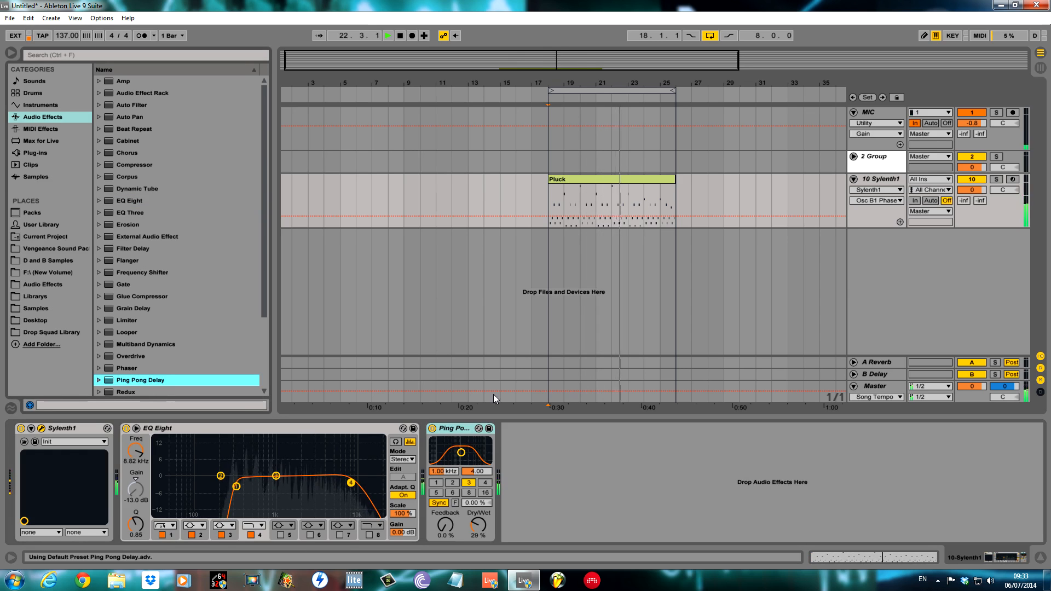
pyautogui.moveTo(478, 524); pyautogui.dragTo(478, 528)
pyautogui.moveTo(460, 453); pyautogui.dragTo(469, 457)
pyautogui.moveTo(478, 525); pyautogui.dragTo(478, 527)
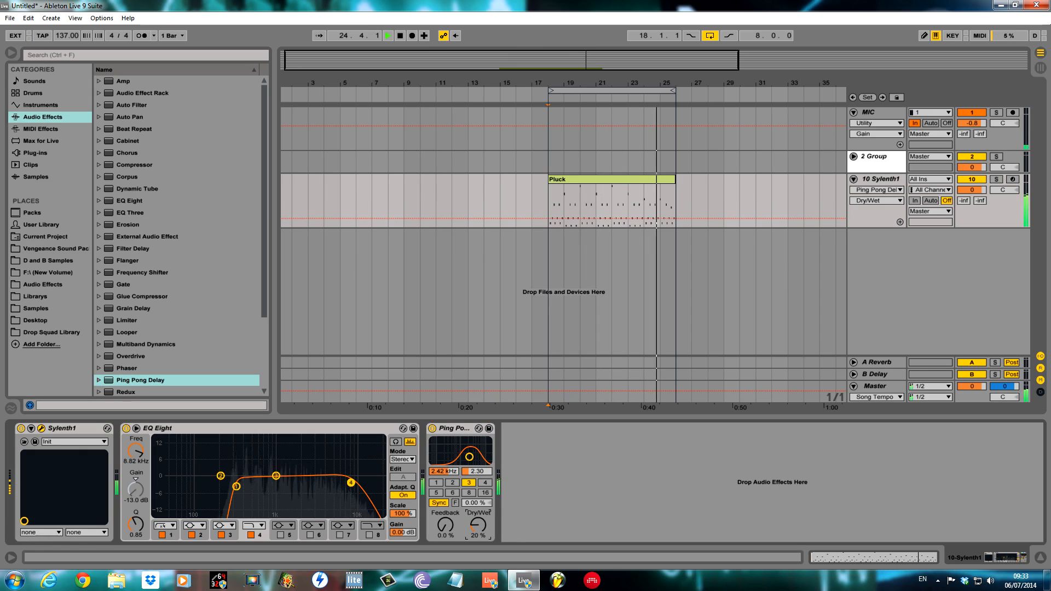
# Step: Add a Compressor with a threshold of -17.1 dB and lower the Sylenth1 track volume to -5.3 dB
pyautogui.doubleClick(133, 166)
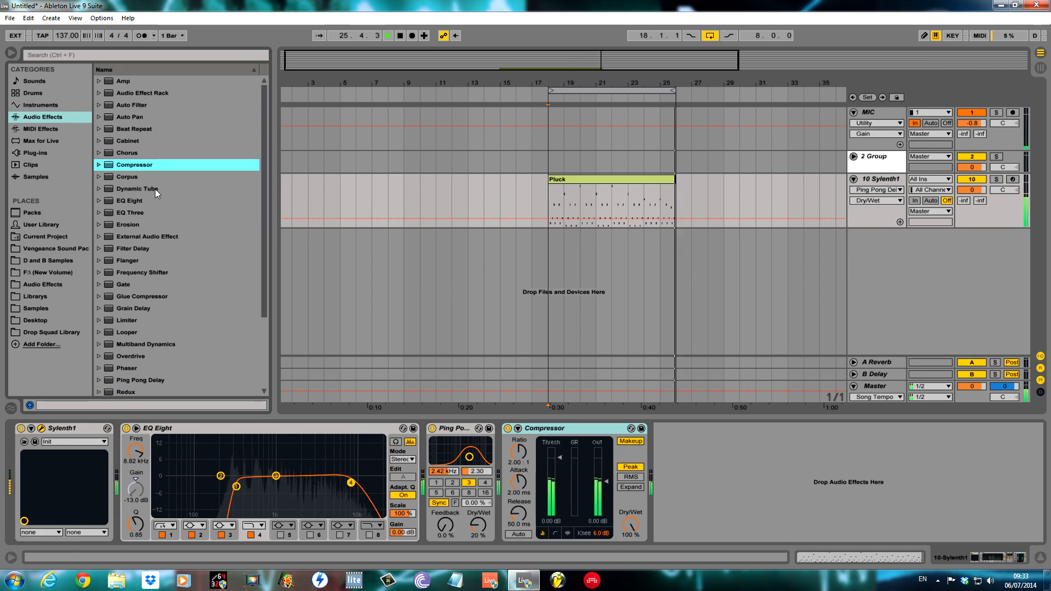
pyautogui.moveTo(561, 457); pyautogui.dragTo(560, 487)
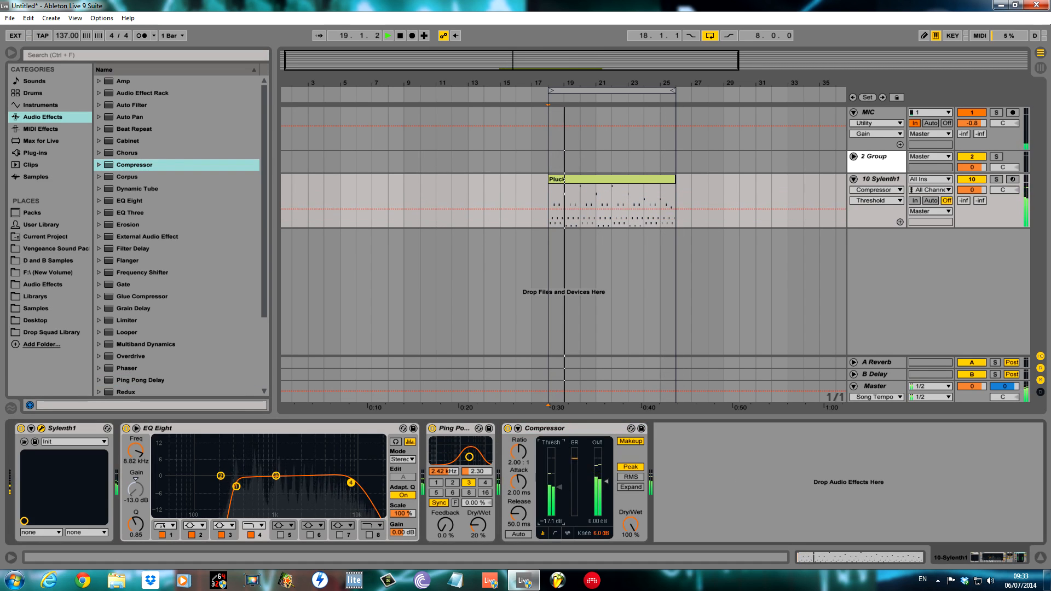
pyautogui.moveTo(971, 190); pyautogui.dragTo(971, 204)
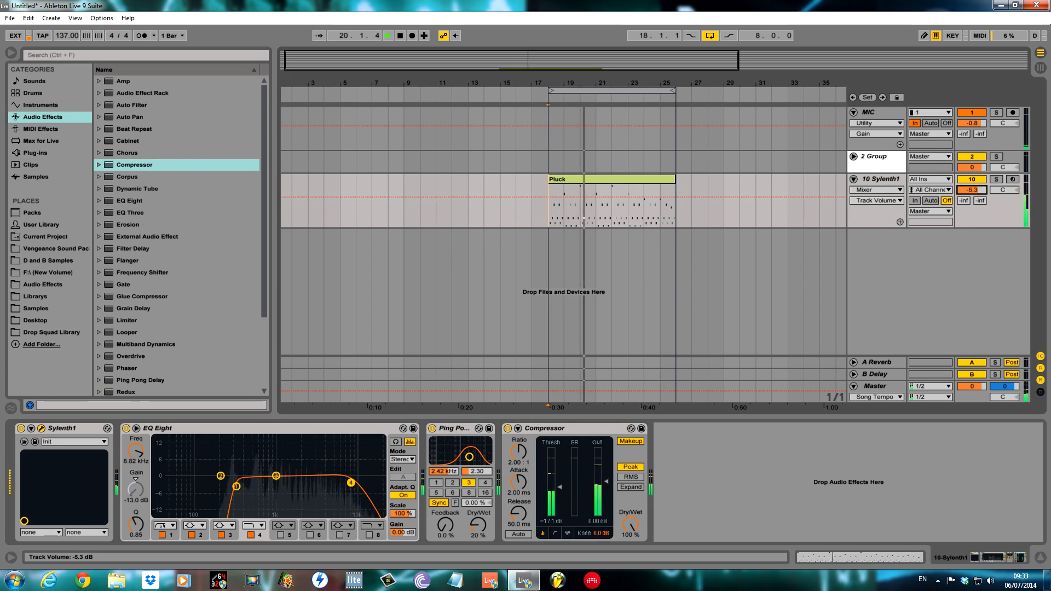
# Step: Set the Ping Pong Delay's Feedback to 5.3% and Dry/Wet to 17%, and stop playback
pyautogui.moveTo(449, 524); pyautogui.dragTo(477, 530)
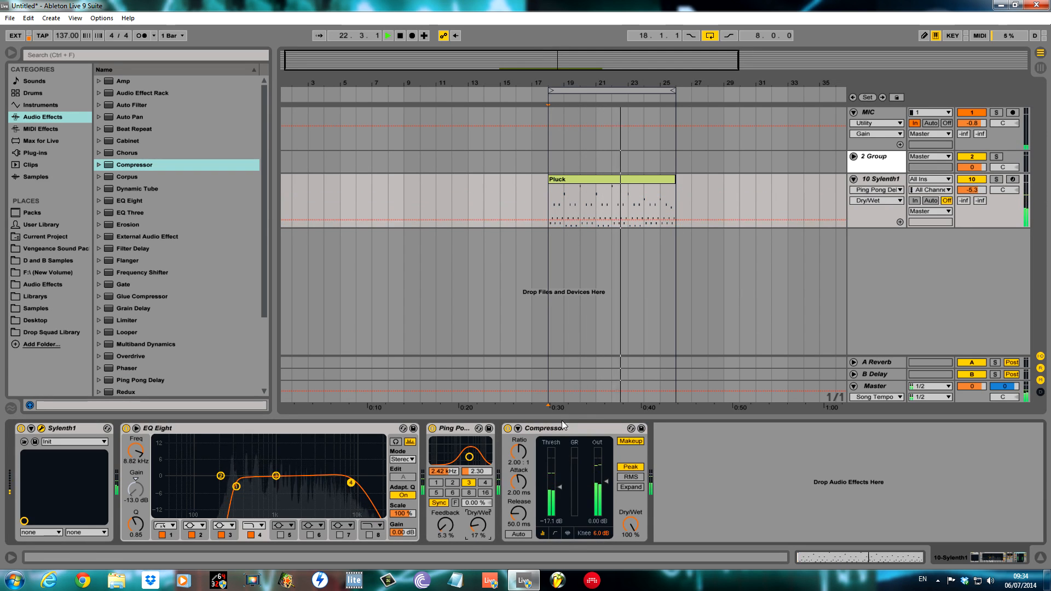
pyautogui.press('space')
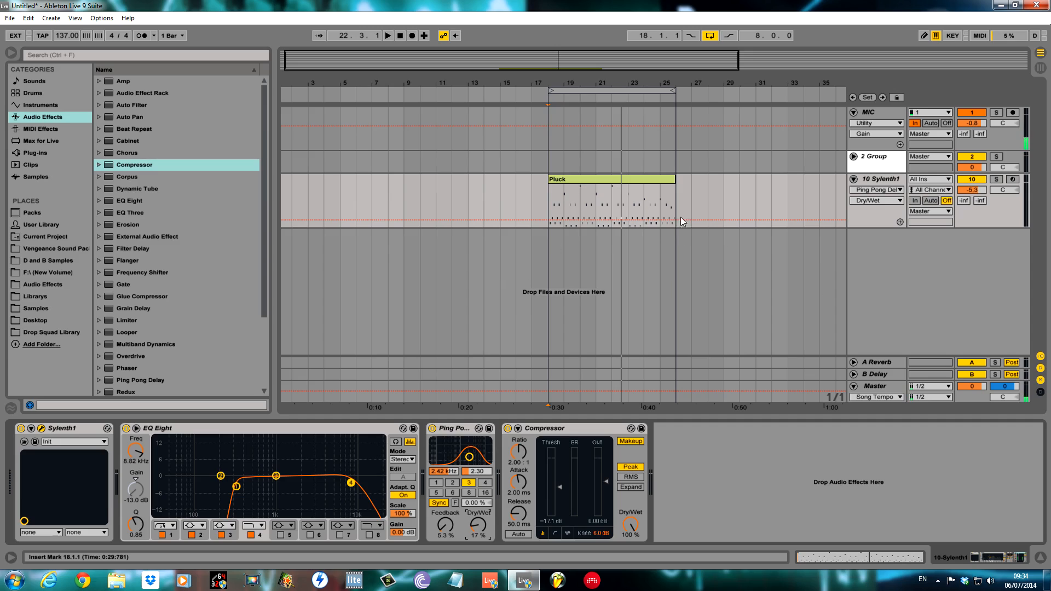
# Step: Add the RVerb Stereo plug-in from the WaveShell folder, place it before the Compressor and audition the loop
pyautogui.click(35, 155)
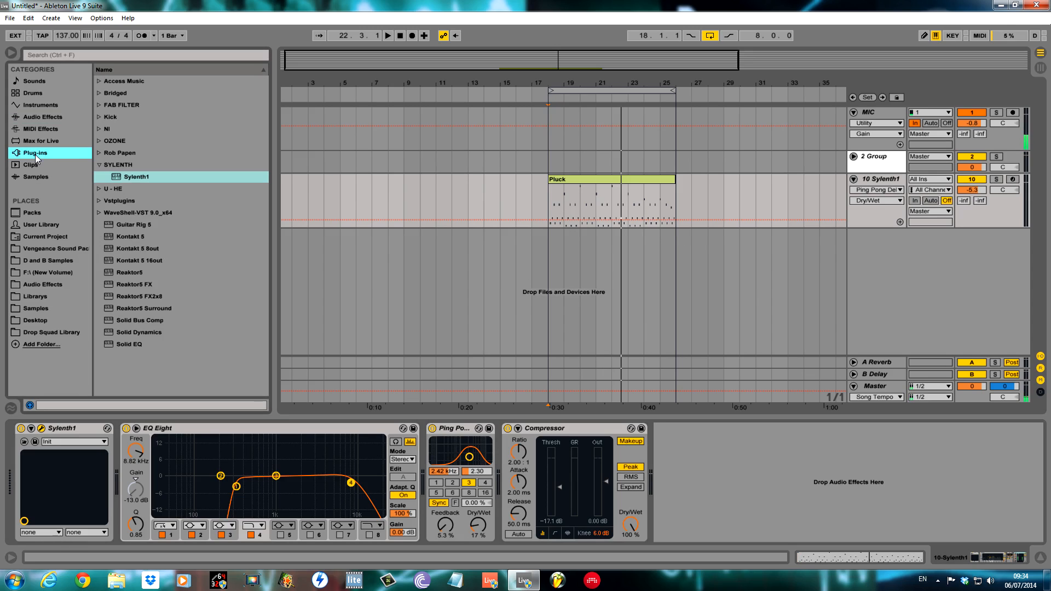
pyautogui.click(98, 212)
pyautogui.moveTo(263, 100); pyautogui.dragTo(238, 316)
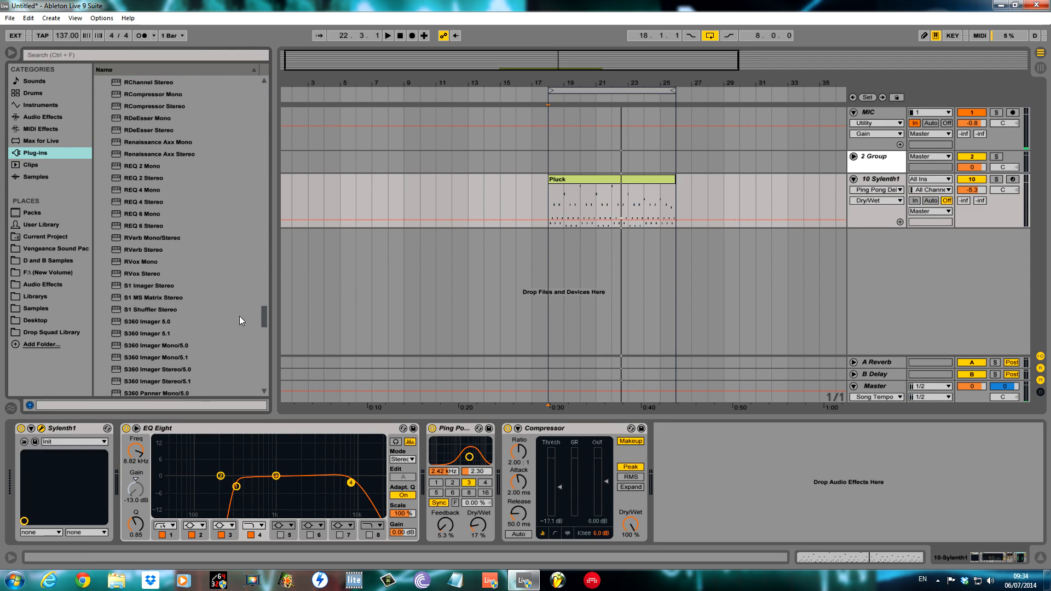
pyautogui.doubleClick(149, 253)
pyautogui.press('space')
pyautogui.moveTo(685, 428); pyautogui.dragTo(553, 430)
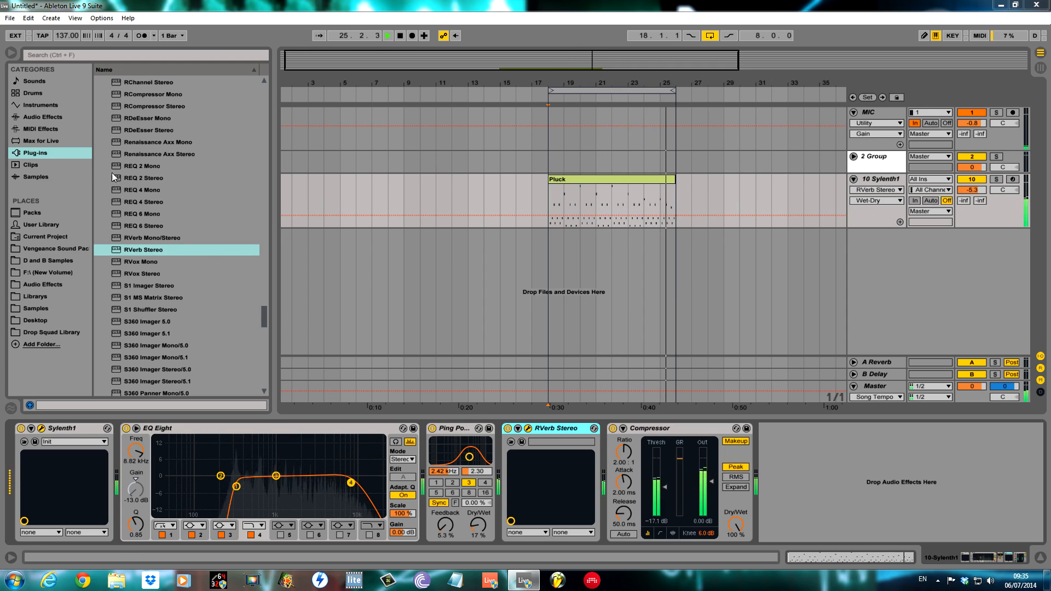
pyautogui.press('space')
# Step: Add a second EQ Eight after the Compressor, set it to M/S mode and switch it to editing the side signal
pyautogui.click(59, 118)
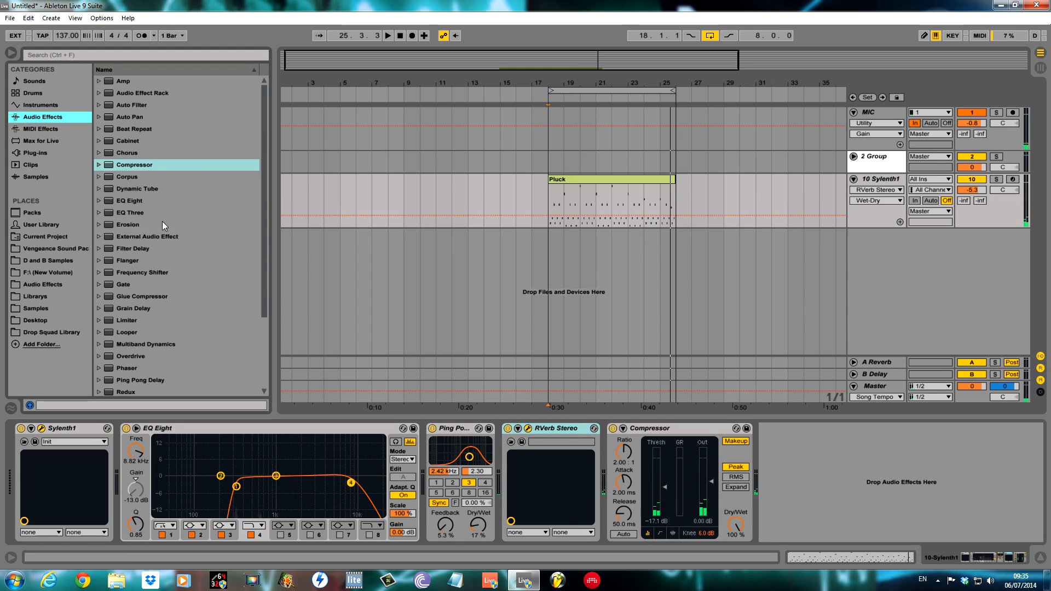
pyautogui.click(133, 201)
pyautogui.doubleClick(133, 202)
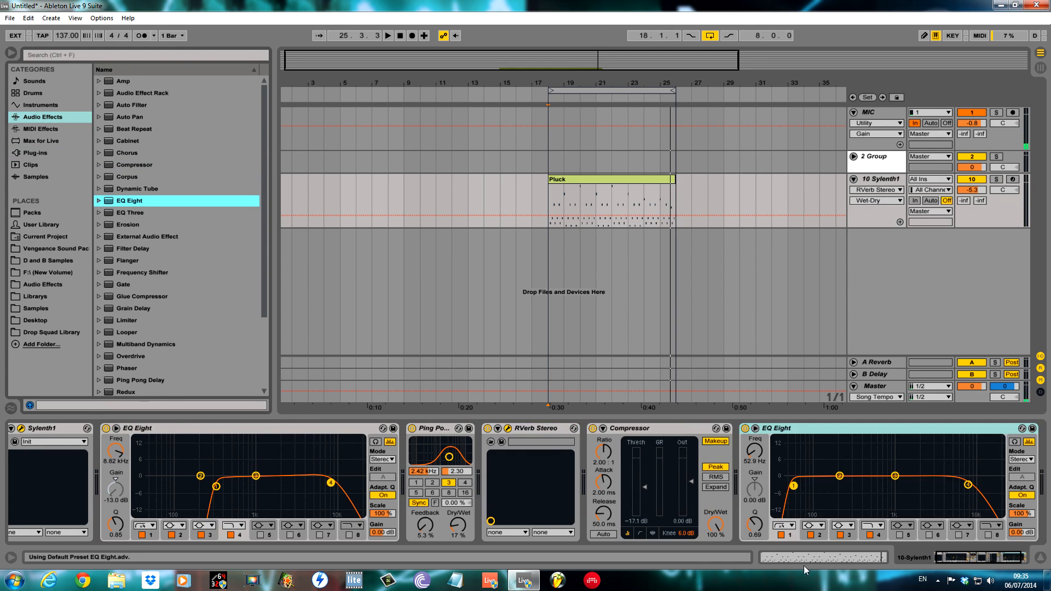
pyautogui.click(1031, 460)
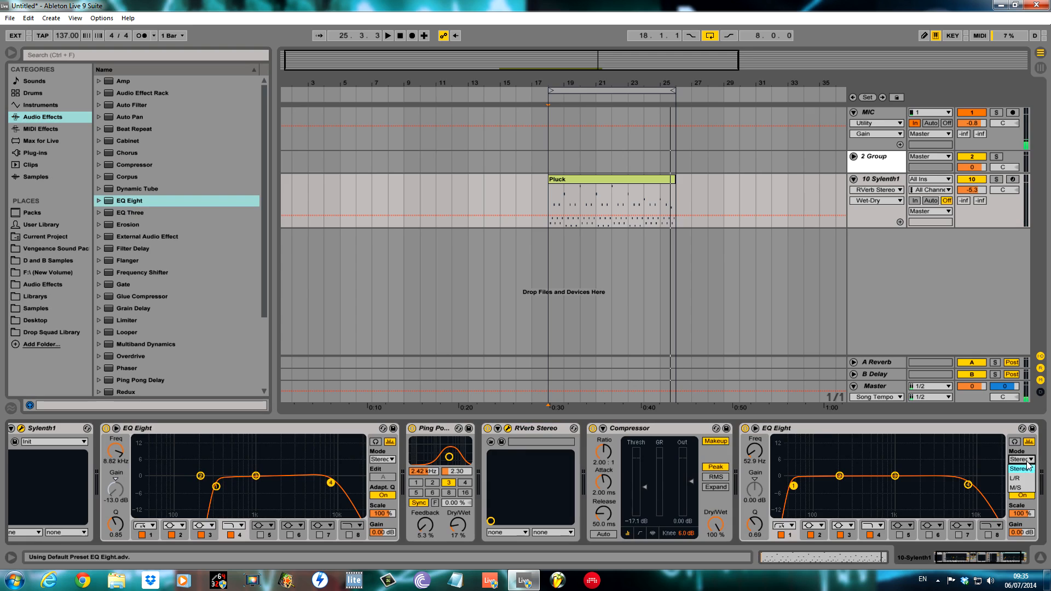
pyautogui.click(1019, 488)
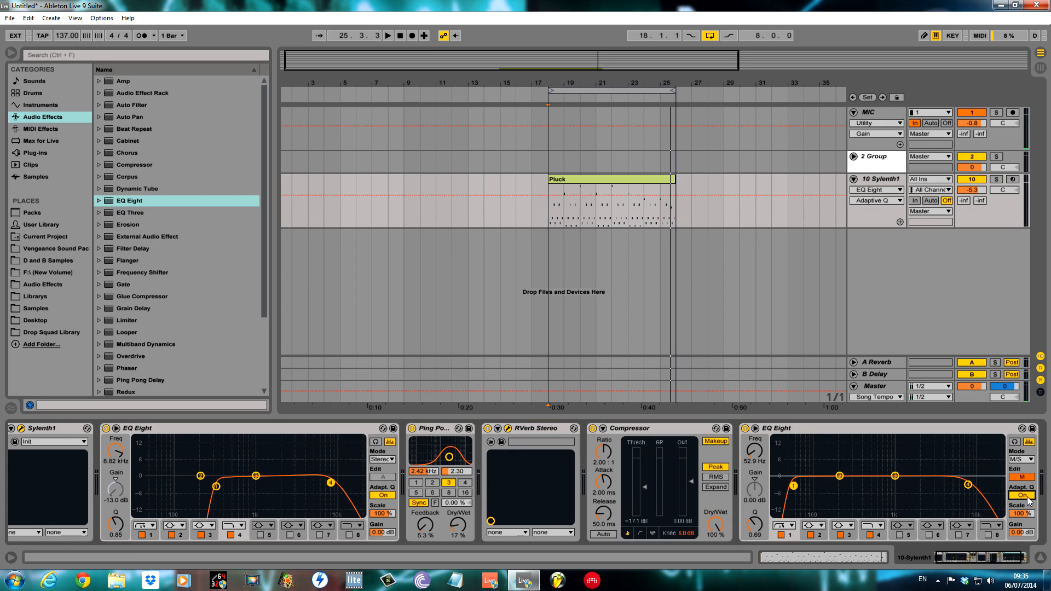
pyautogui.click(1021, 477)
pyautogui.click(1031, 495)
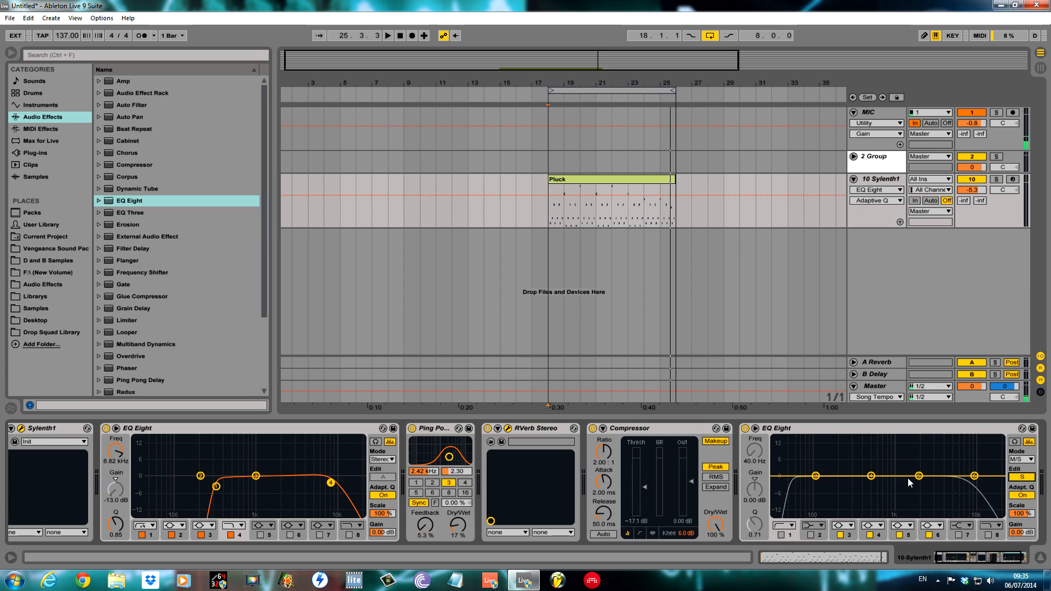
# Step: Turn filter 3 of the new EQ Eight's side channel into a low cut at 132 Hz
pyautogui.moveTo(815, 476); pyautogui.dragTo(820, 479)
pyautogui.click(849, 527)
pyautogui.click(842, 501)
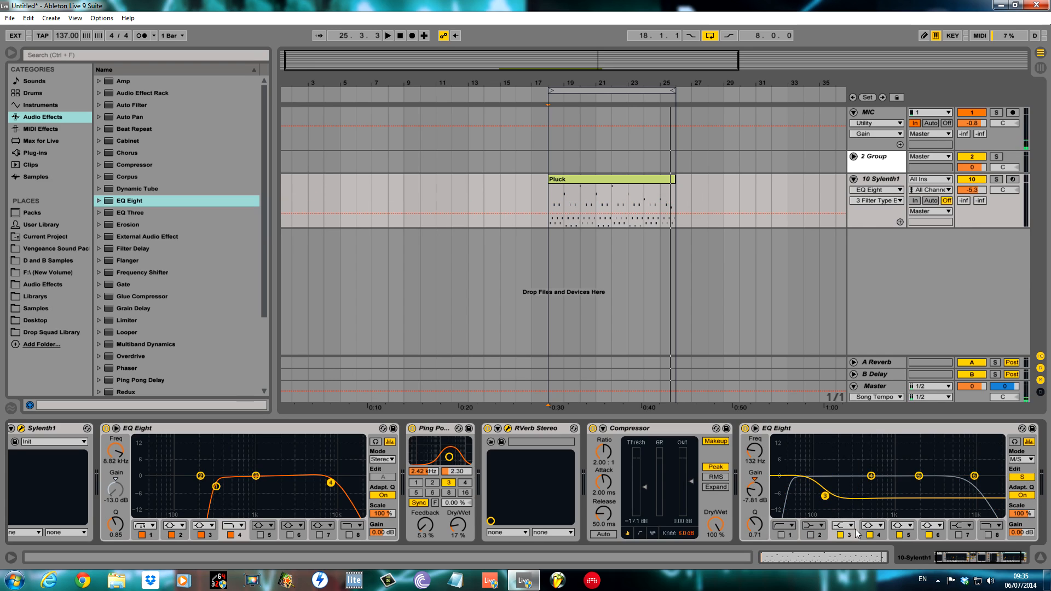
pyautogui.click(851, 527)
pyautogui.click(842, 459)
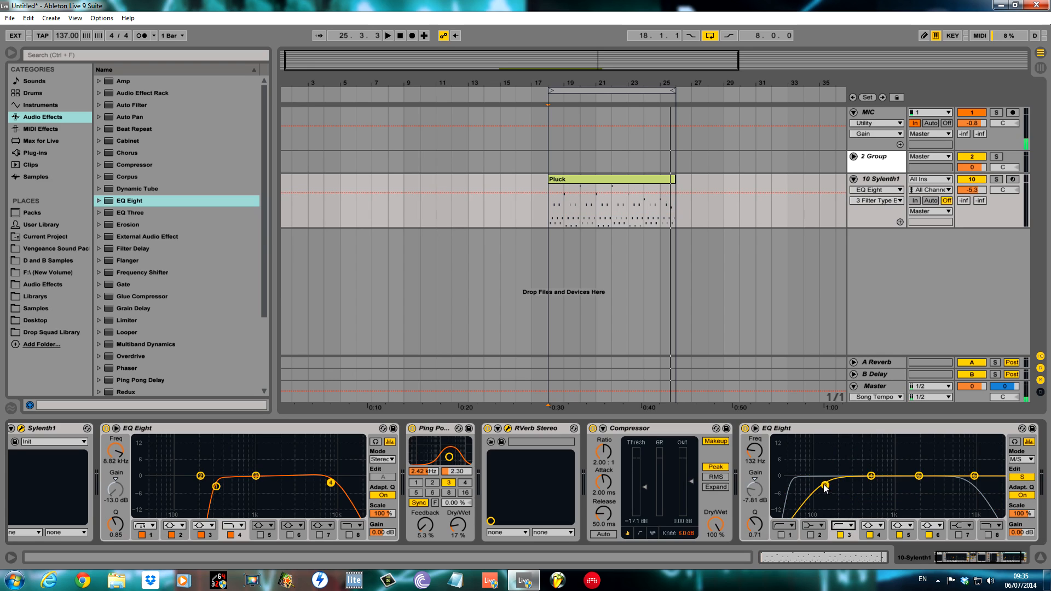
# Step: Make side filter 5 a high-shelf boost and set filter 3 to 559 Hz with a Q of 0.89 while the loop plays
pyautogui.moveTo(914, 480); pyautogui.dragTo(949, 469)
pyautogui.click(912, 525)
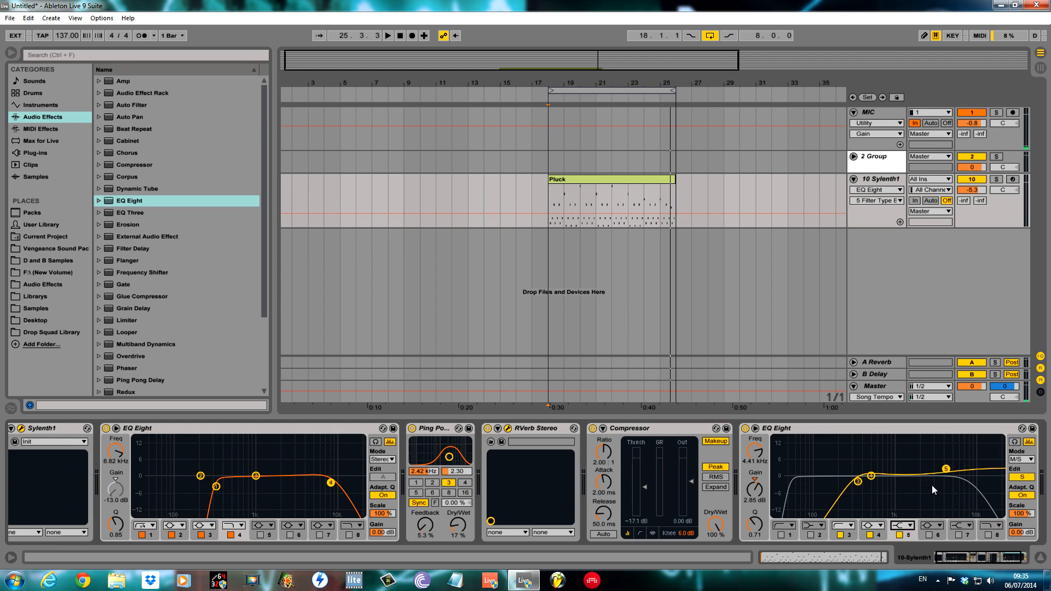
pyautogui.press('space')
pyautogui.moveTo(936, 471); pyautogui.dragTo(874, 482)
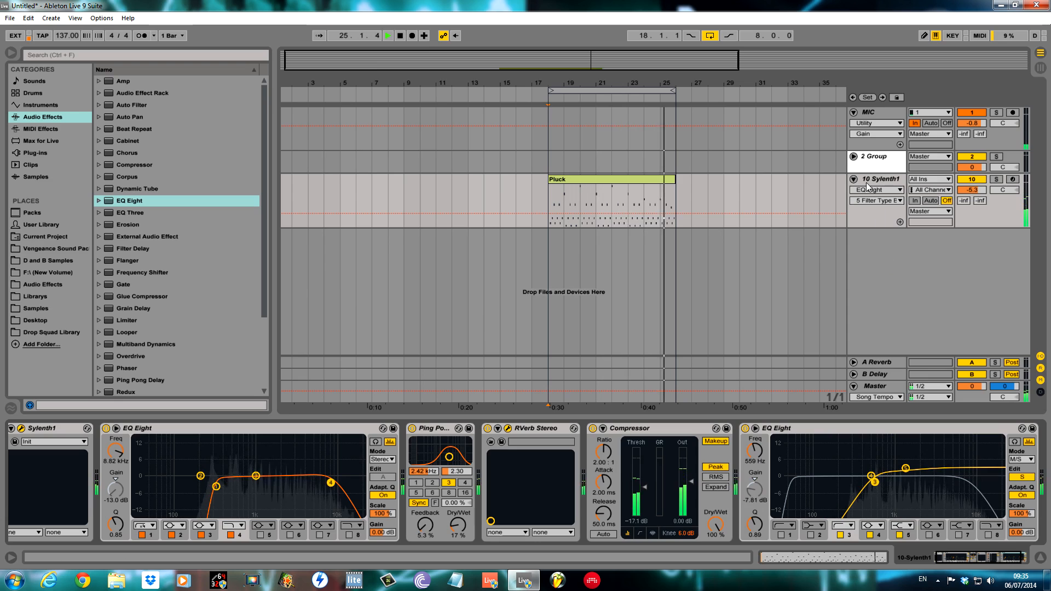
# Step: Set the Sylenth1 track volume to -5.1 dB, stop playback and insert three new audio tracks below it
pyautogui.moveTo(971, 190); pyautogui.dragTo(972, 188)
pyautogui.press('space')
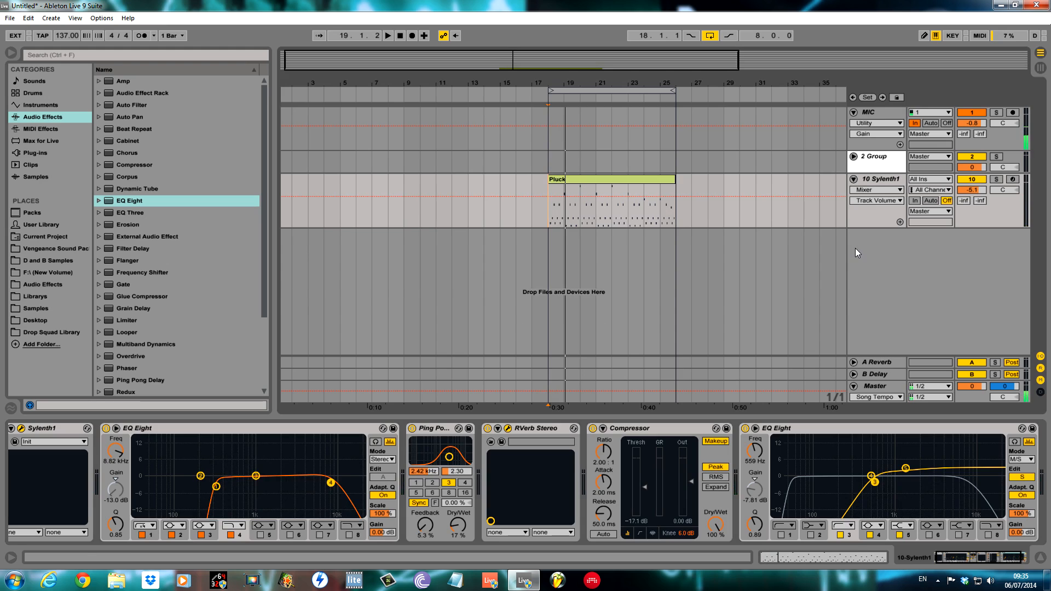
pyautogui.hotkey('ctrl', 't')
pyautogui.hotkey('ctrl', 't')
pyautogui.hotkey('ctrl', 't')
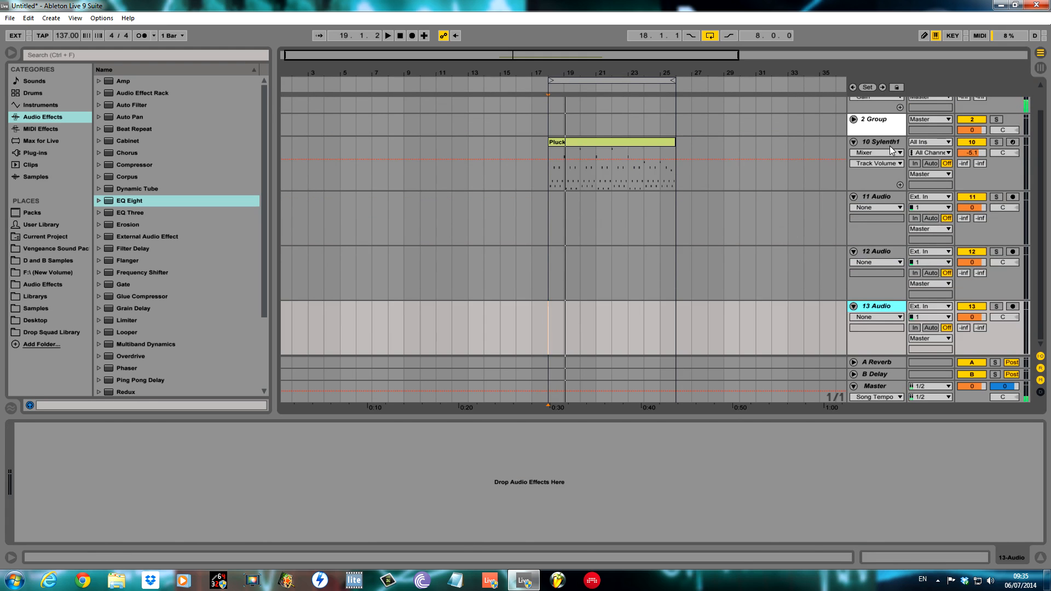
# Step: Open the Sylenth1 plug-in window and call up its Save Preset (.fxp) command for the pluck sound
pyautogui.click(834, 163)
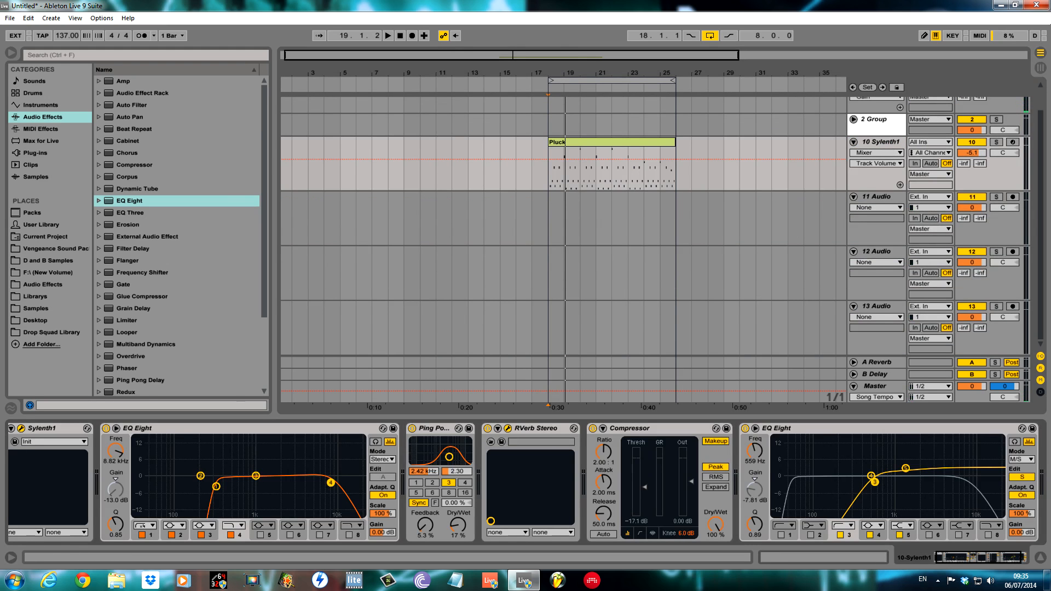
pyautogui.moveTo(0, 44); pyautogui.dragTo(590, 94)
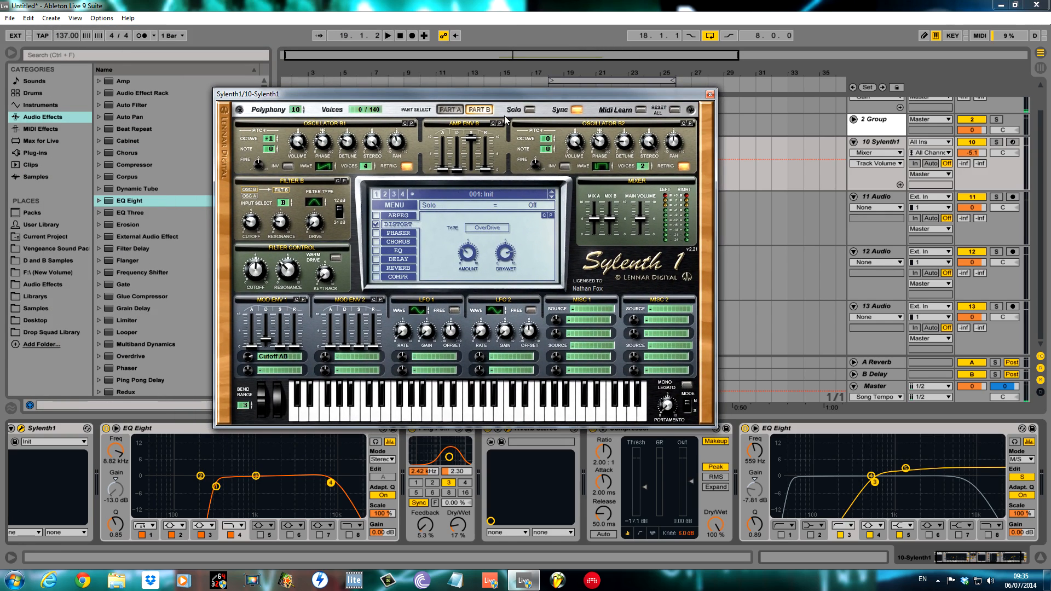
pyautogui.click(394, 205)
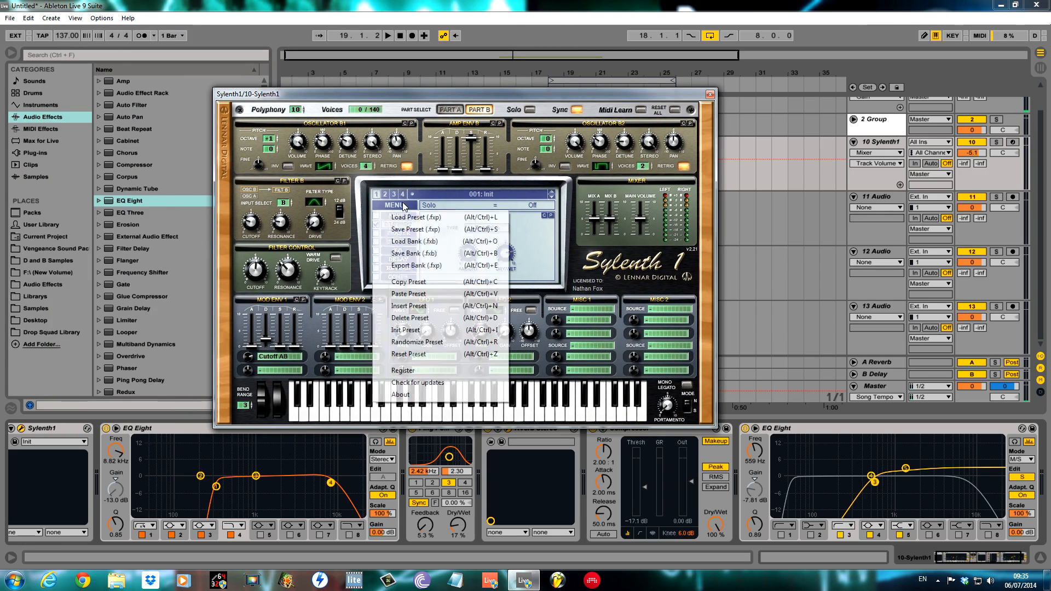
pyautogui.click(420, 232)
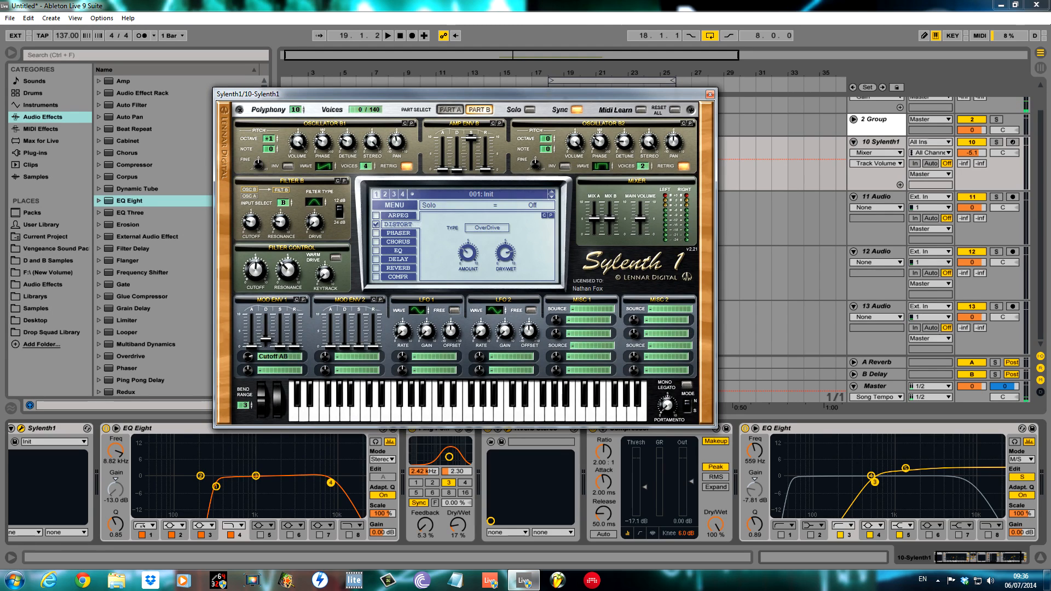
# Step: Audition the pluck loop with the Sylenth1 window moved aside, stop playback and close the plug-in window
pyautogui.press('space')
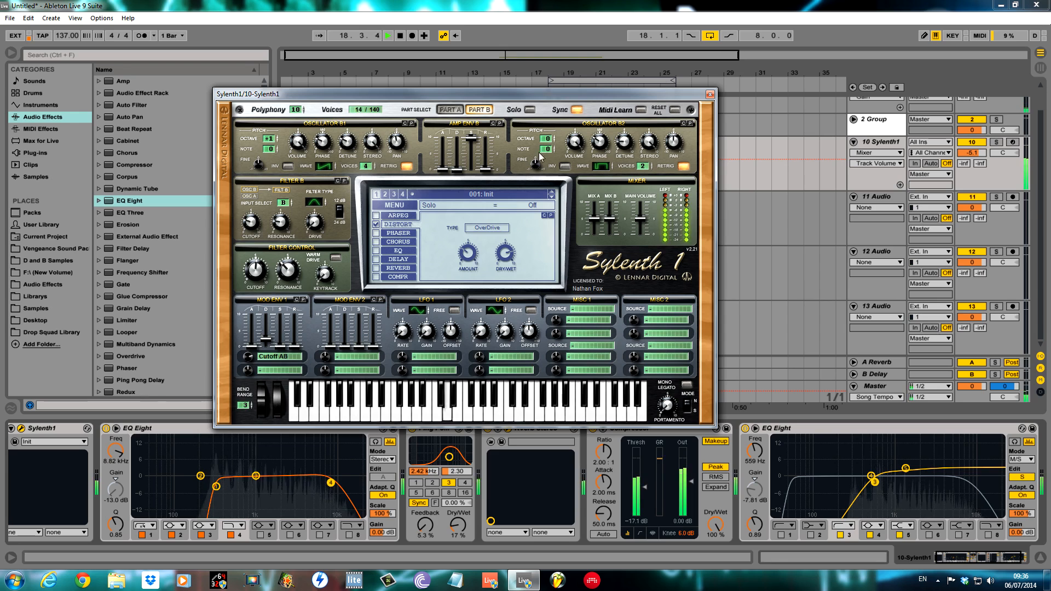
pyautogui.moveTo(532, 93); pyautogui.dragTo(246, 271)
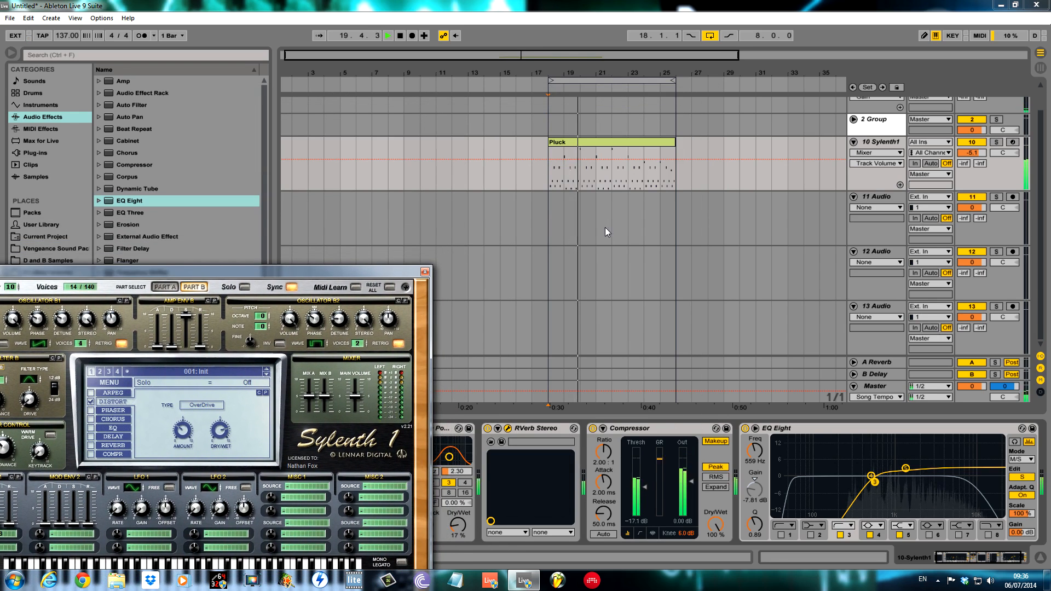
pyautogui.press('space')
pyautogui.click(425, 272)
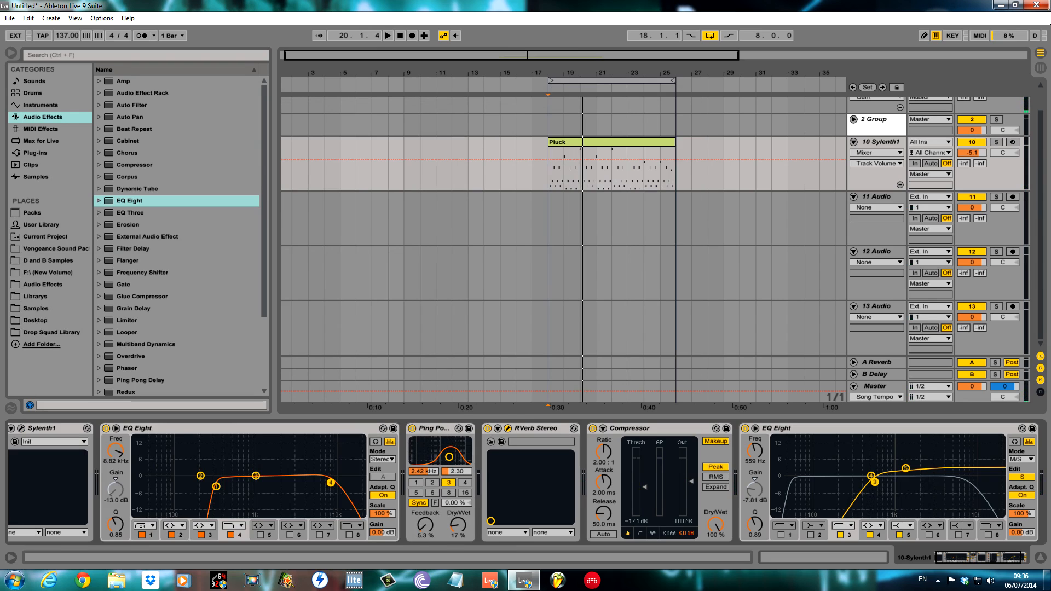
# Step: Show the Vengeance sound packs in the browser and collapse the Trance Sensation vol 1 folder
pyautogui.click(39, 153)
pyautogui.click(82, 249)
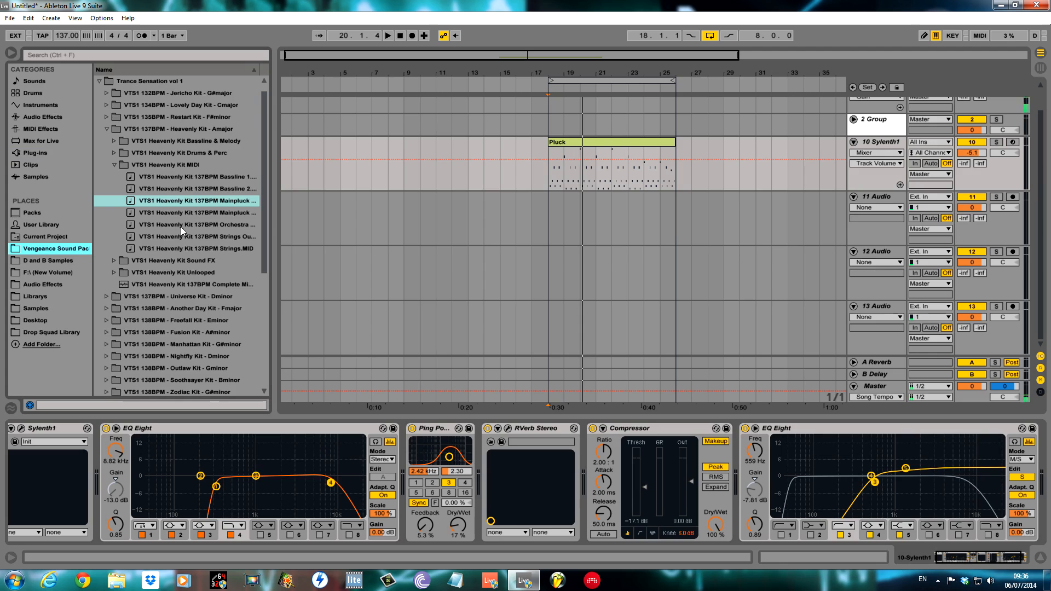
pyautogui.click(107, 134)
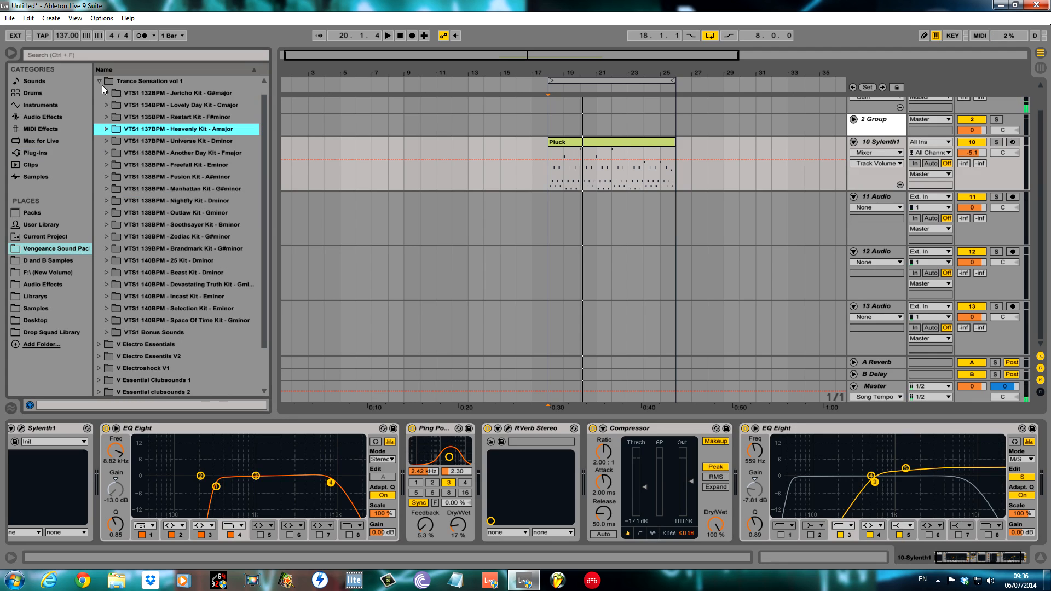
pyautogui.click(102, 84)
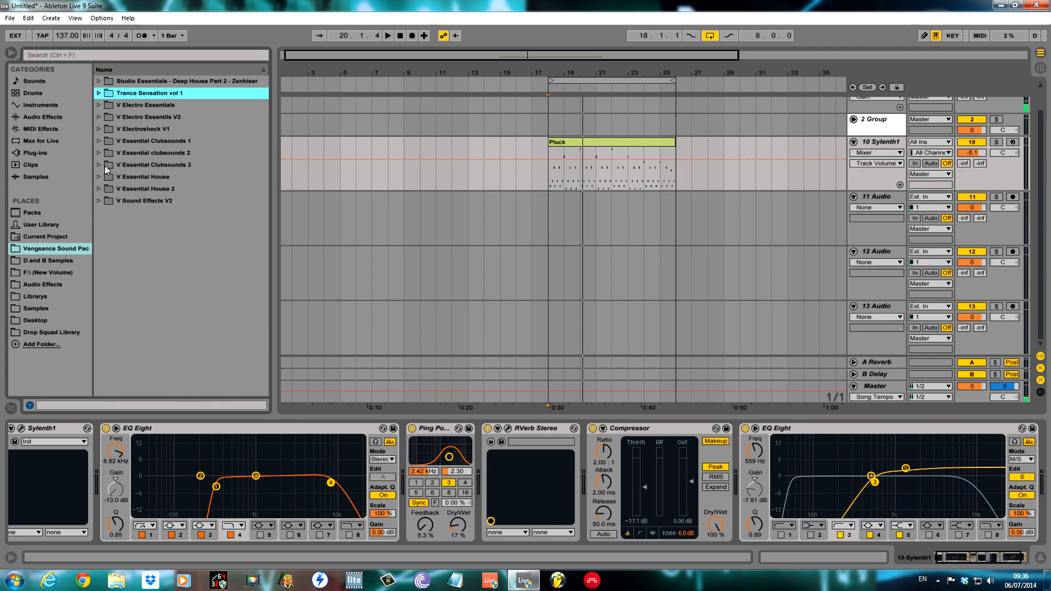
pyautogui.click(100, 143)
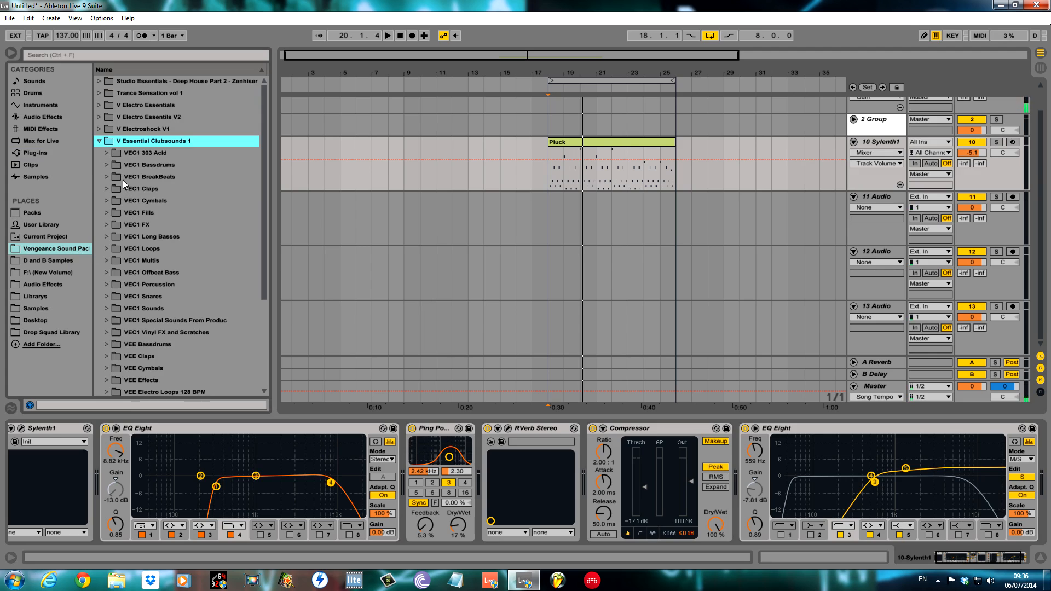
pyautogui.click(108, 345)
pyautogui.rightClick(155, 349)
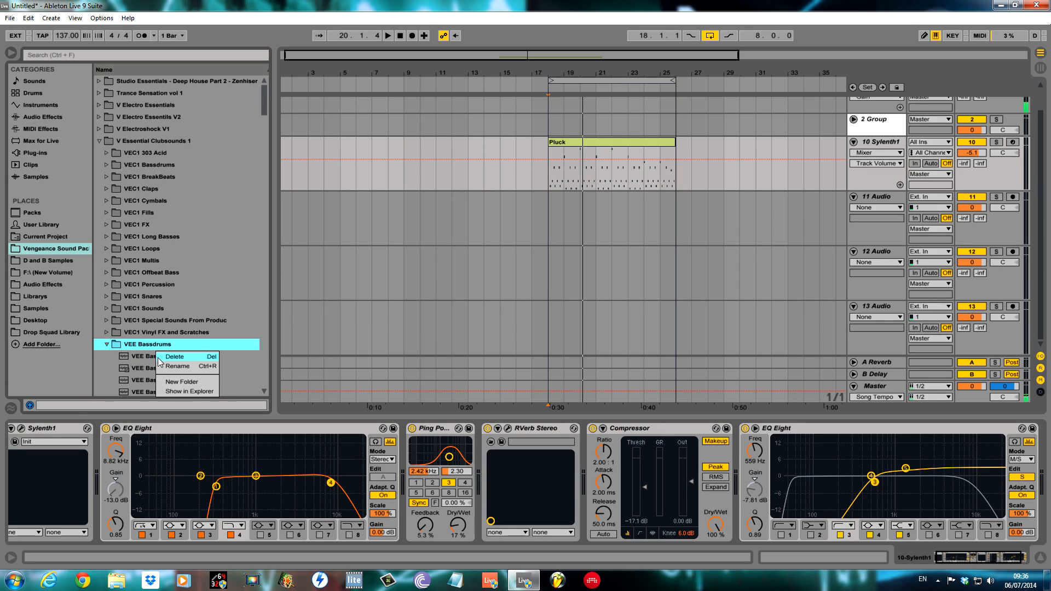
pyautogui.click(109, 342)
pyautogui.click(99, 142)
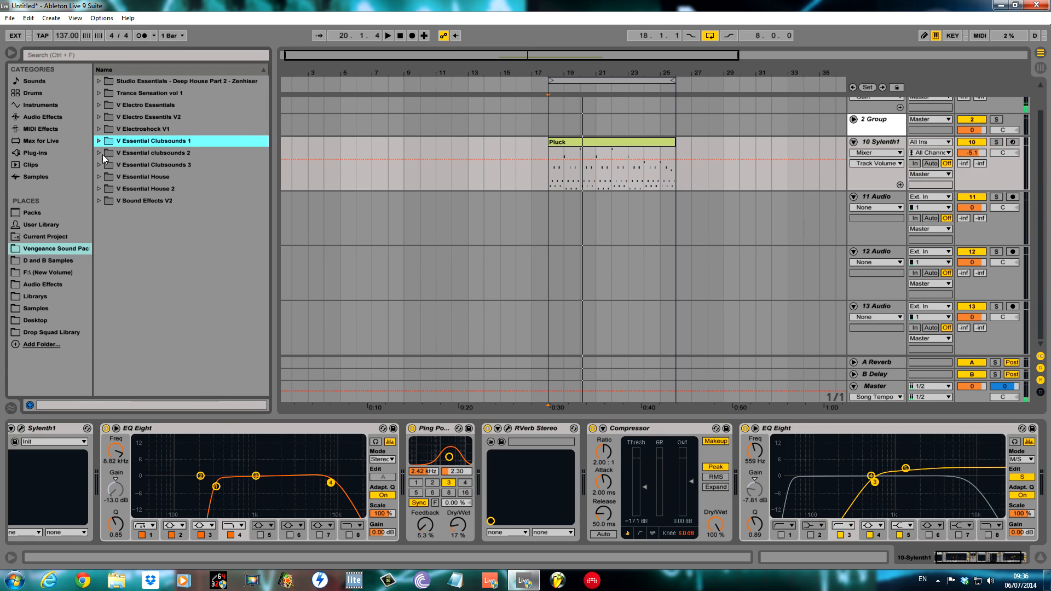
# Step: Expand VEC3 Trance Kicks in V Essential Clubsounds 3 and preview its samples, settling on VEC3 Bassdrums Trance 24.wav
pyautogui.click(98, 165)
pyautogui.click(110, 233)
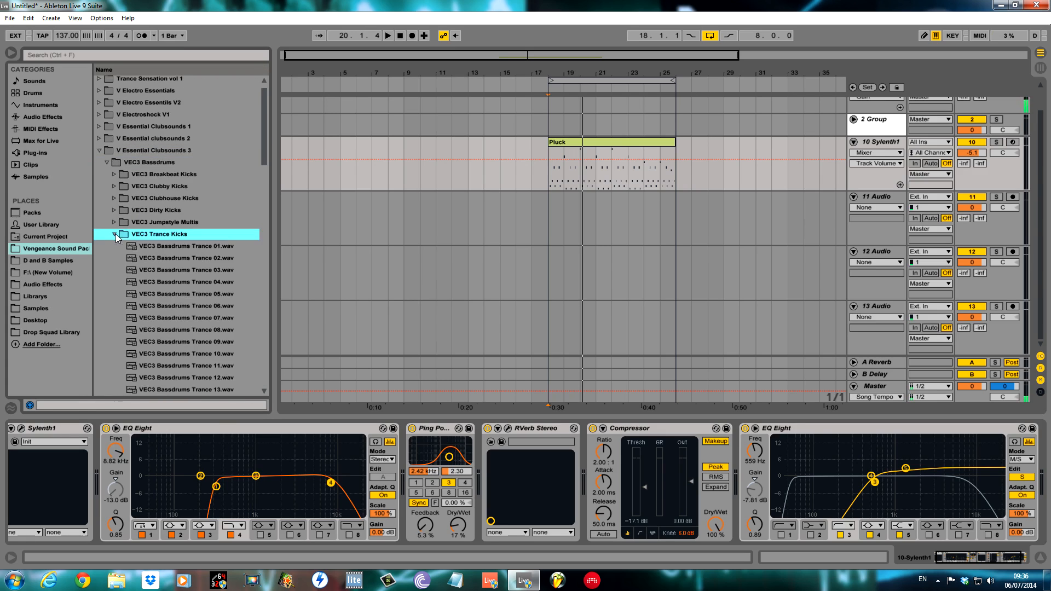
pyautogui.click(178, 294)
pyautogui.press('Down')
pyautogui.press('Down')
pyautogui.press('Down')
pyautogui.press('Down')
pyautogui.press('Down')
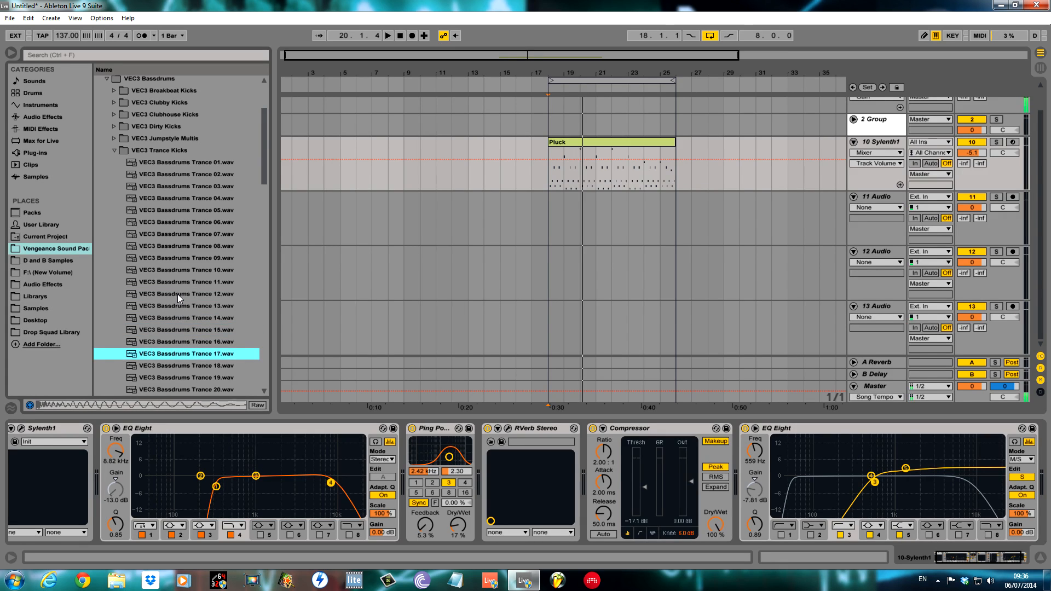
pyautogui.press('Down')
pyautogui.press('Down')
pyautogui.press('Down')
pyautogui.press('Down')
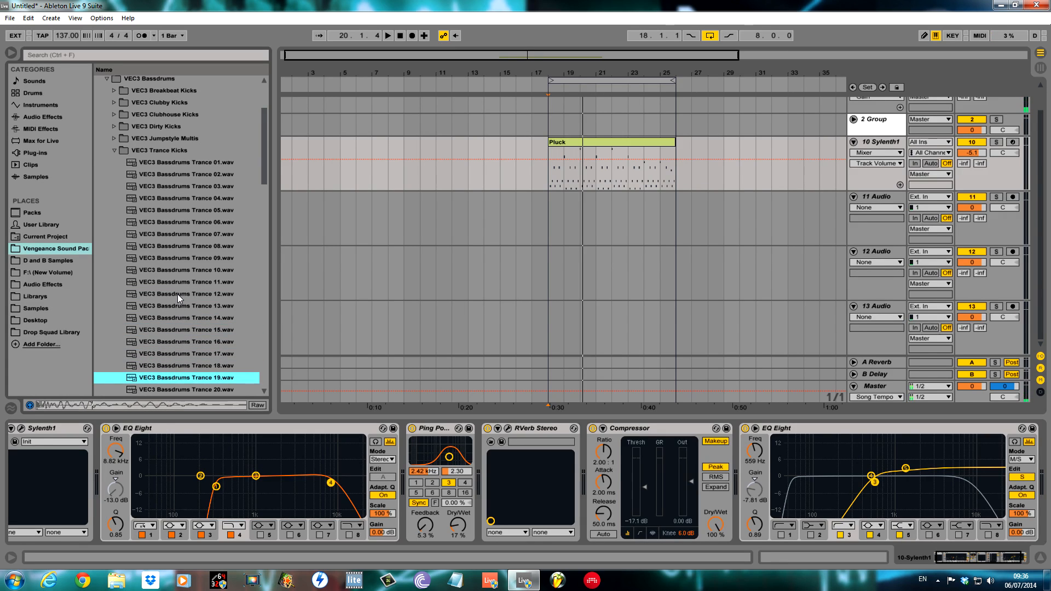
pyautogui.press('Down')
pyautogui.press('Down')
pyautogui.press('Down')
pyautogui.press('Down')
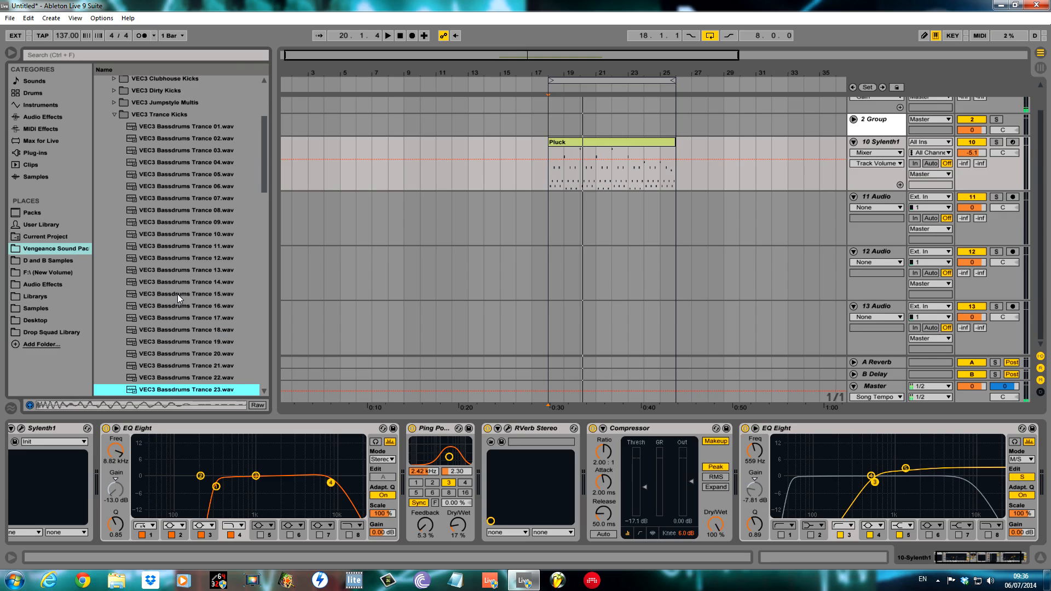
pyautogui.press('Up')
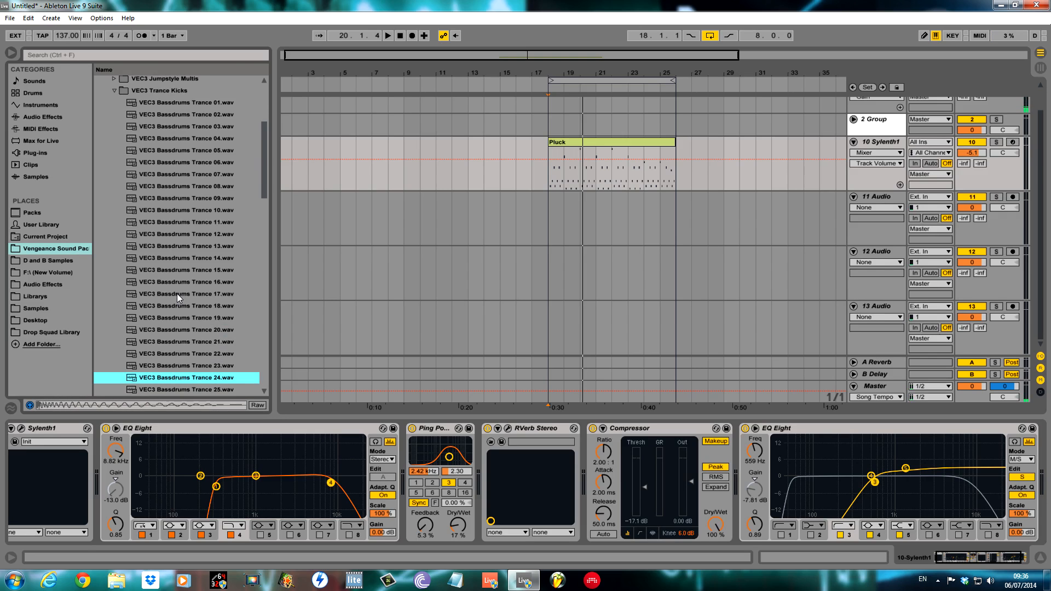
# Step: Place the selected kick sample on the 11 Audio track at the start of bar 18 and show the clip's fades
pyautogui.moveTo(567, 226); pyautogui.dragTo(552, 230)
pyautogui.moveTo(573, 73); pyautogui.dragTo(726, 169)
pyautogui.rightClick(396, 196)
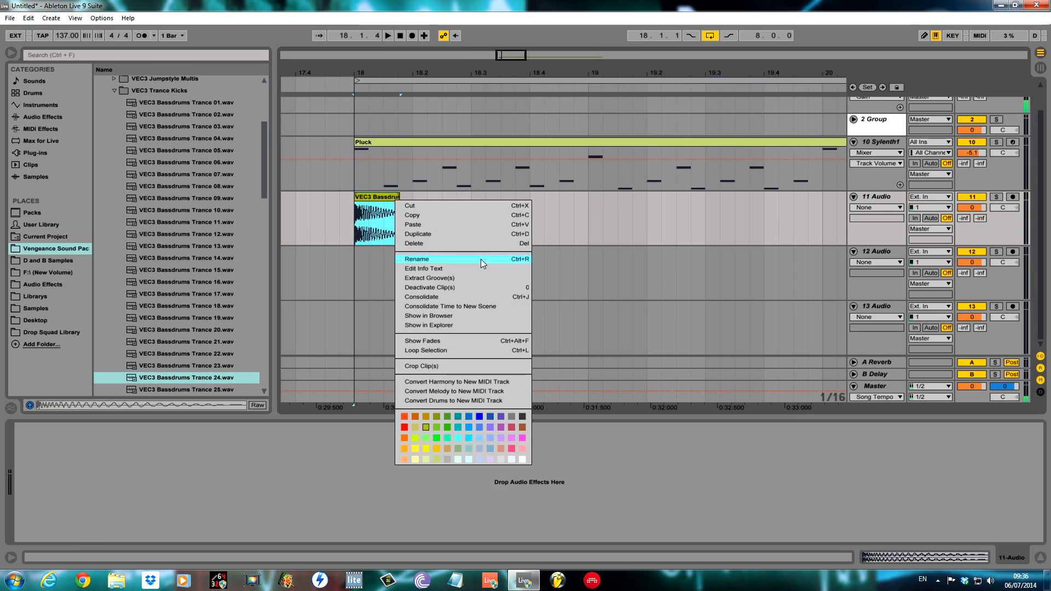
pyautogui.click(429, 341)
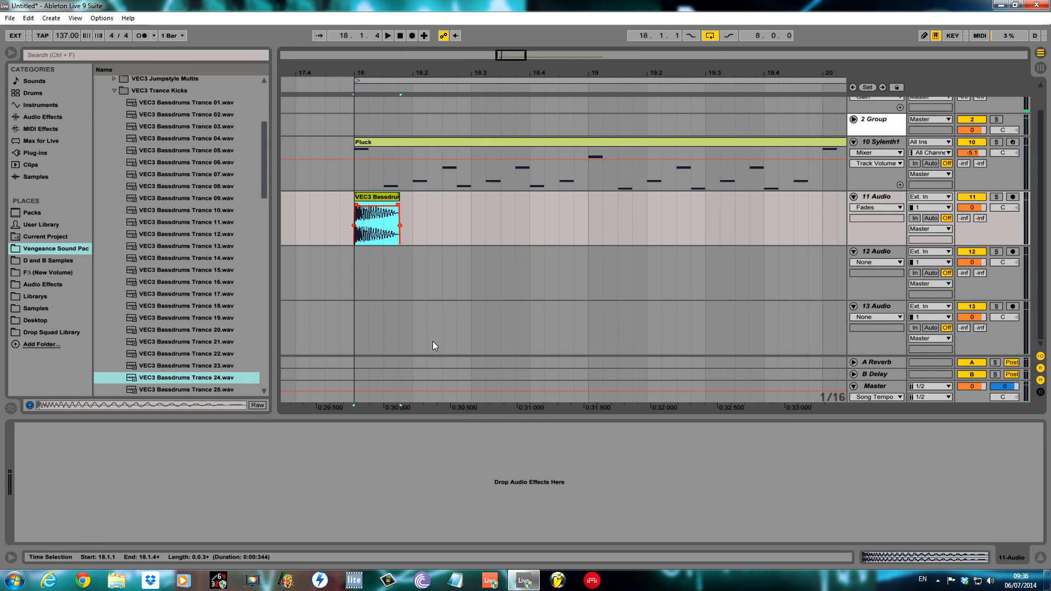
# Step: Select the first beat containing the kick and duplicate it three times to put a kick on every beat of bar 18
pyautogui.click(350, 209)
pyautogui.moveTo(420, 219); pyautogui.dragTo(356, 227)
pyautogui.hotkey('ctrl', 'd')
pyautogui.hotkey('ctrl', 'd')
pyautogui.hotkey('ctrl', 'd')
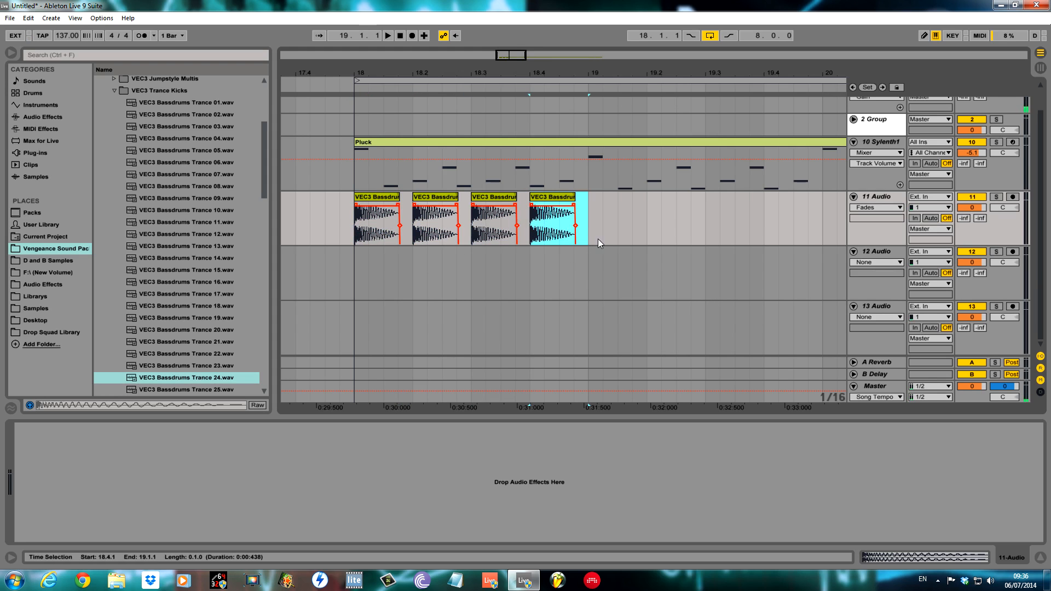
# Step: Consolidate the four kicks of bar 18 into a single one-bar clip and dismiss the Virus Control dialog
pyautogui.moveTo(598, 238); pyautogui.dragTo(419, 234)
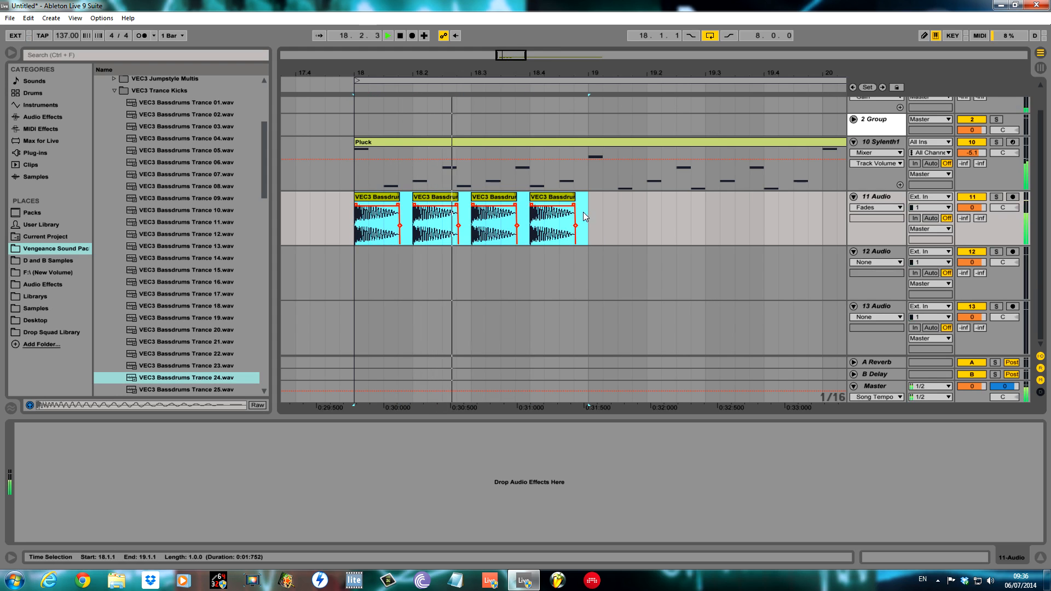
pyautogui.hotkey('ctrl', 'j')
pyautogui.press('Return')
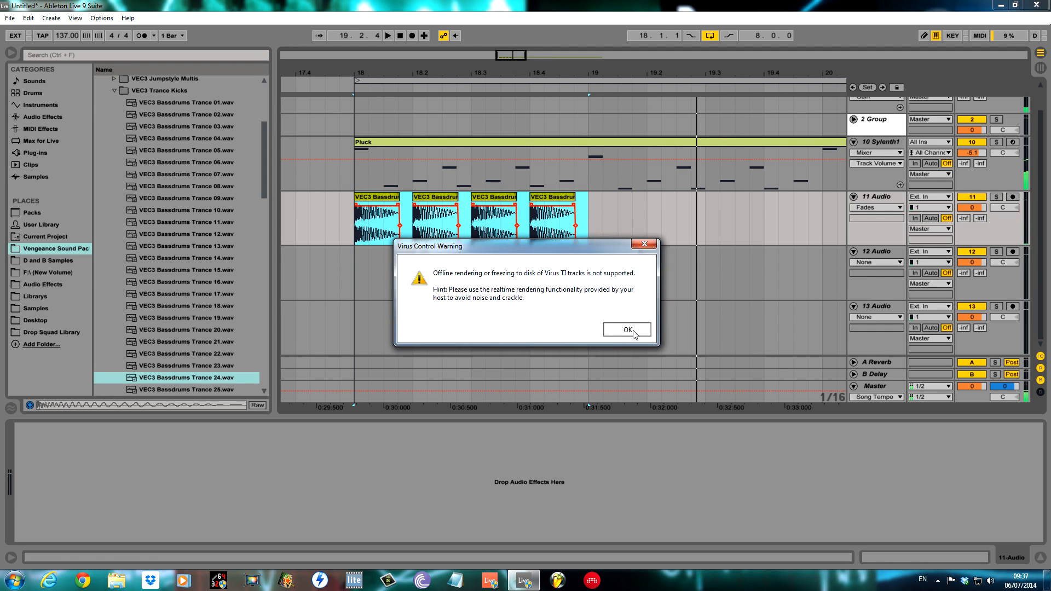
pyautogui.click(628, 330)
# Step: Duplicate the one-bar kick clip until kicks fill bars 18 to 25 under the Pluck clip, and play back the loop
pyautogui.moveTo(560, 68); pyautogui.dragTo(590, 77)
pyautogui.hotkey('ctrl', 'd')
pyautogui.hotkey('ctrl', 'd')
pyautogui.hotkey('ctrl', 'd')
pyautogui.hotkey('ctrl', 'd')
pyautogui.hotkey('ctrl', 'd')
pyautogui.hotkey('ctrl', 'd')
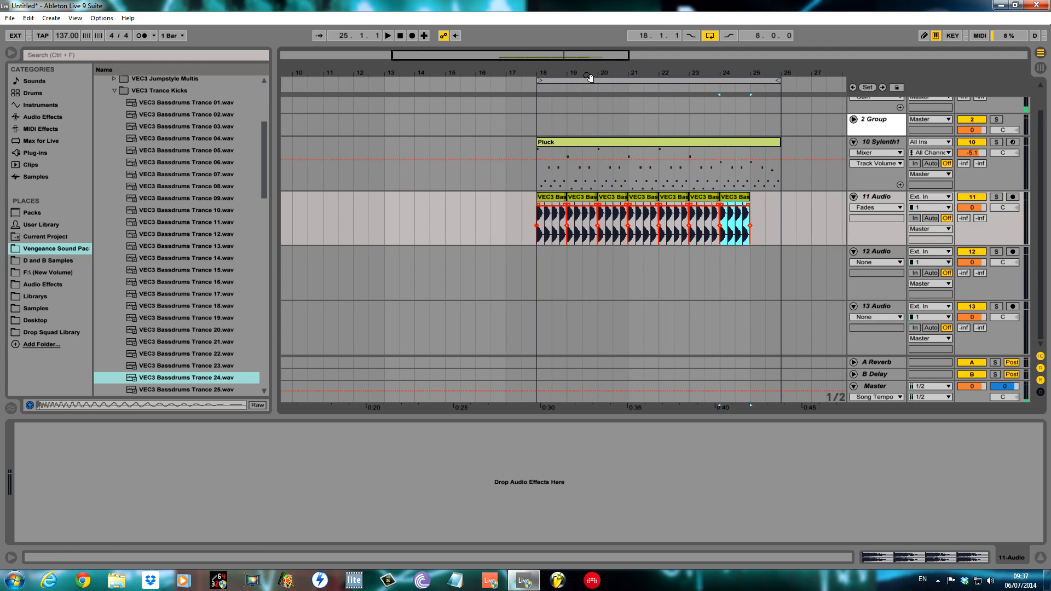
pyautogui.hotkey('ctrl', 'd')
pyautogui.moveTo(783, 217); pyautogui.dragTo(545, 239)
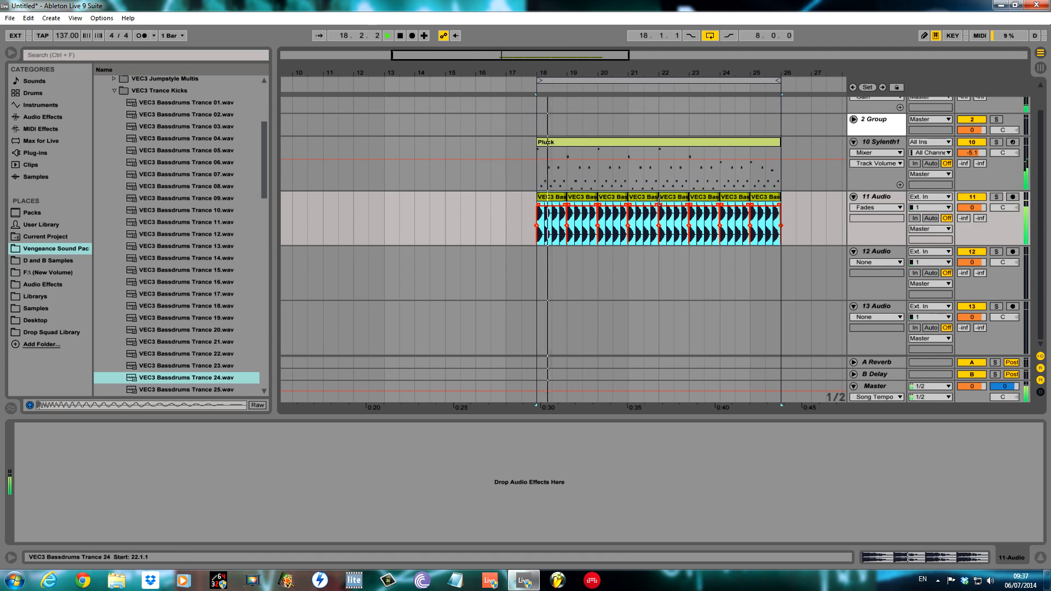
# Step: Set the 11 Audio track's volume to -0.9 dB and add an EQ Eight to the track
pyautogui.moveTo(967, 207); pyautogui.dragTo(967, 211)
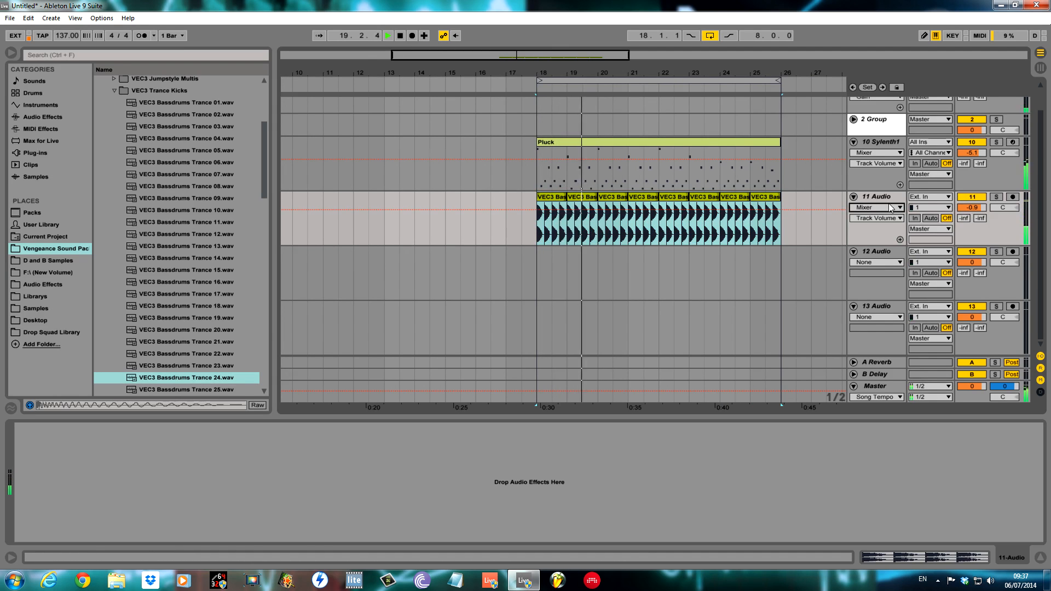
pyautogui.click(55, 118)
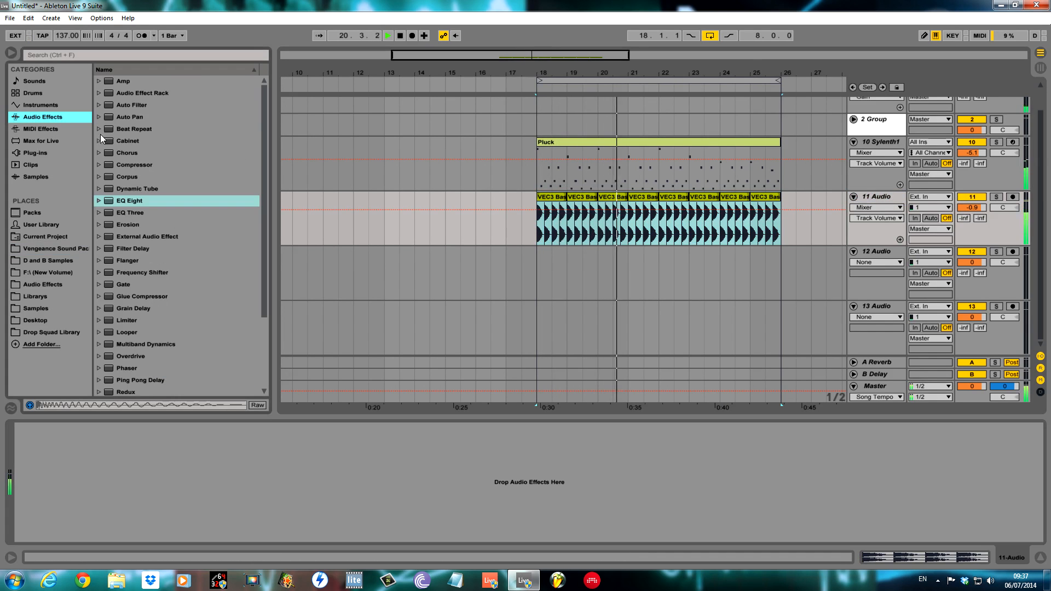
pyautogui.doubleClick(138, 201)
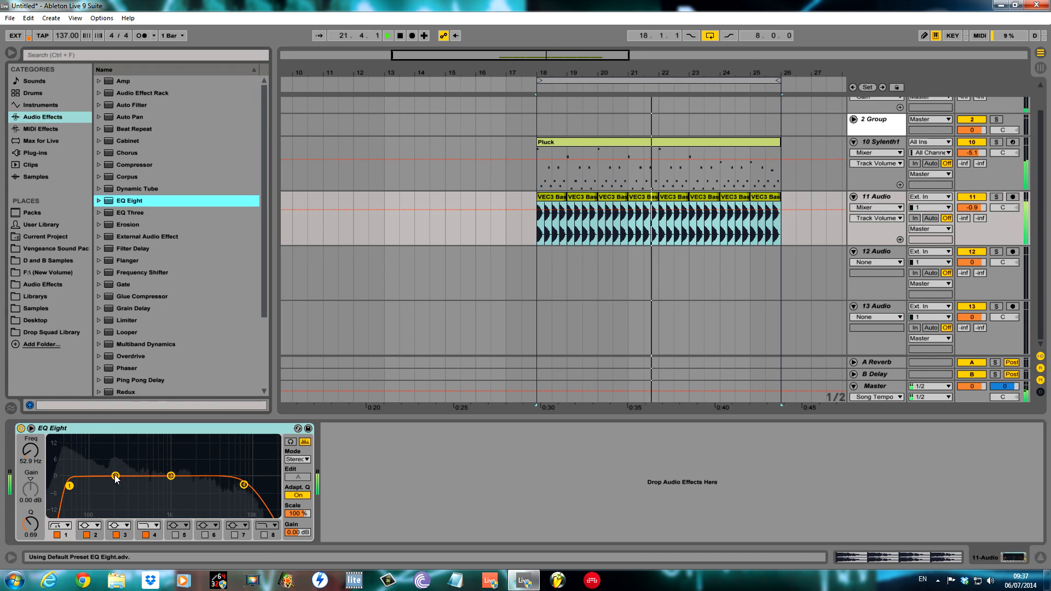
# Step: Solo the kick track and shape EQ Eight band 2 into a narrow cut at 153 Hz, -14.8 dB, Q 2.59
pyautogui.moveTo(119, 448); pyautogui.dragTo(124, 441)
pyautogui.click(996, 197)
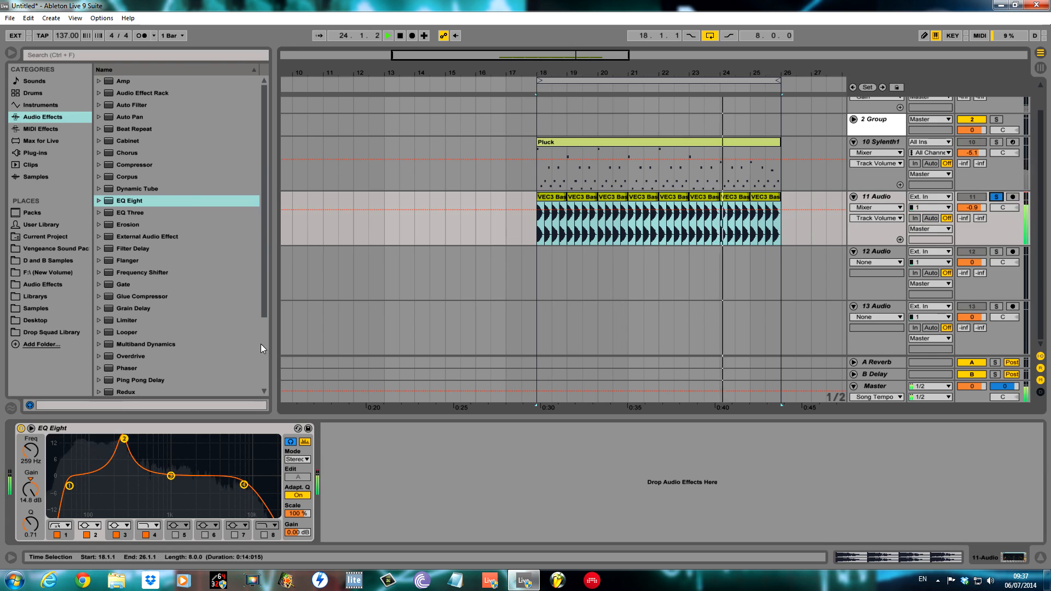
pyautogui.moveTo(124, 439); pyautogui.dragTo(105, 514)
pyautogui.moveTo(31, 523); pyautogui.dragTo(31, 497)
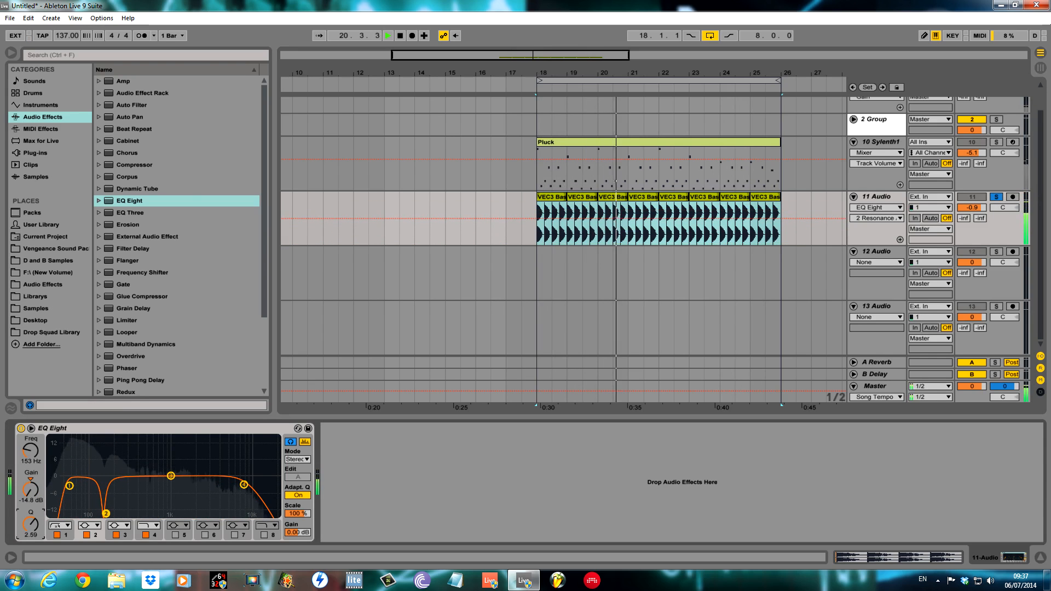
# Step: Switch off EQ Eight band 4 and set band 3 to 539 Hz, -3.35 dB, Q 0.82
pyautogui.click(145, 534)
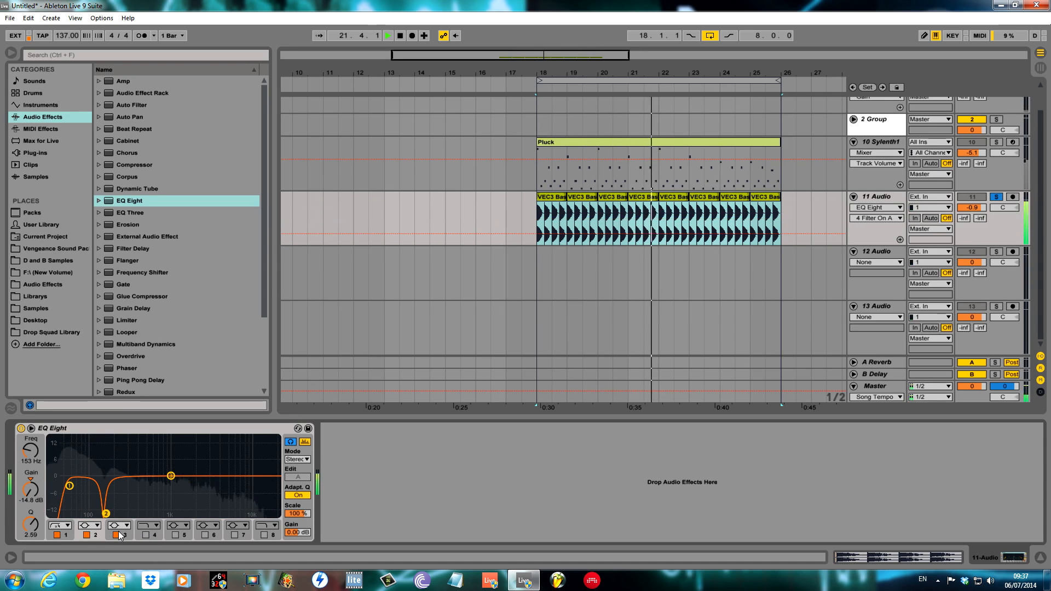
pyautogui.moveTo(171, 476); pyautogui.dragTo(149, 484)
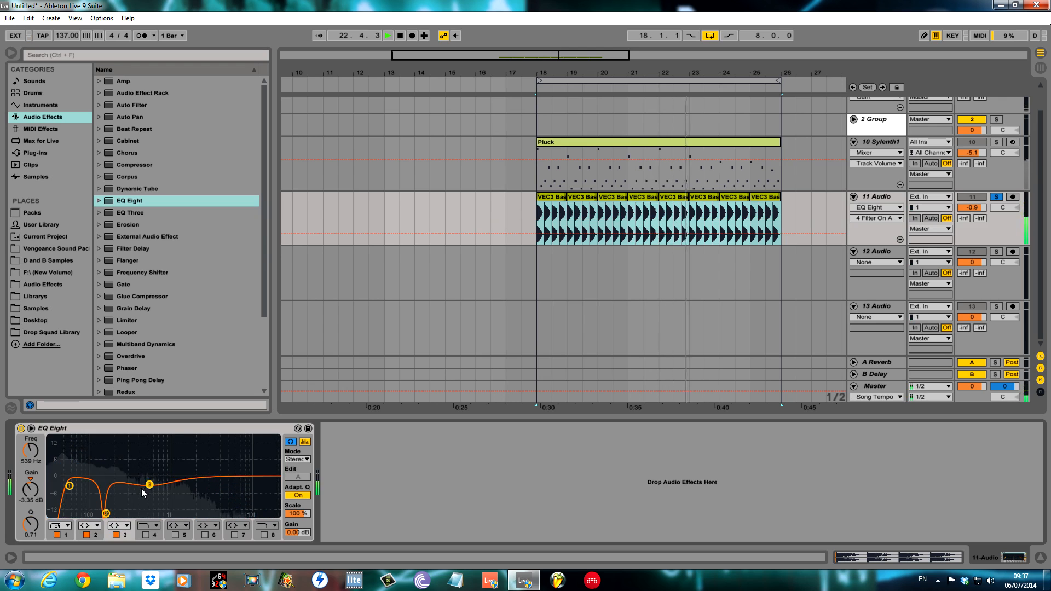
pyautogui.click(32, 524)
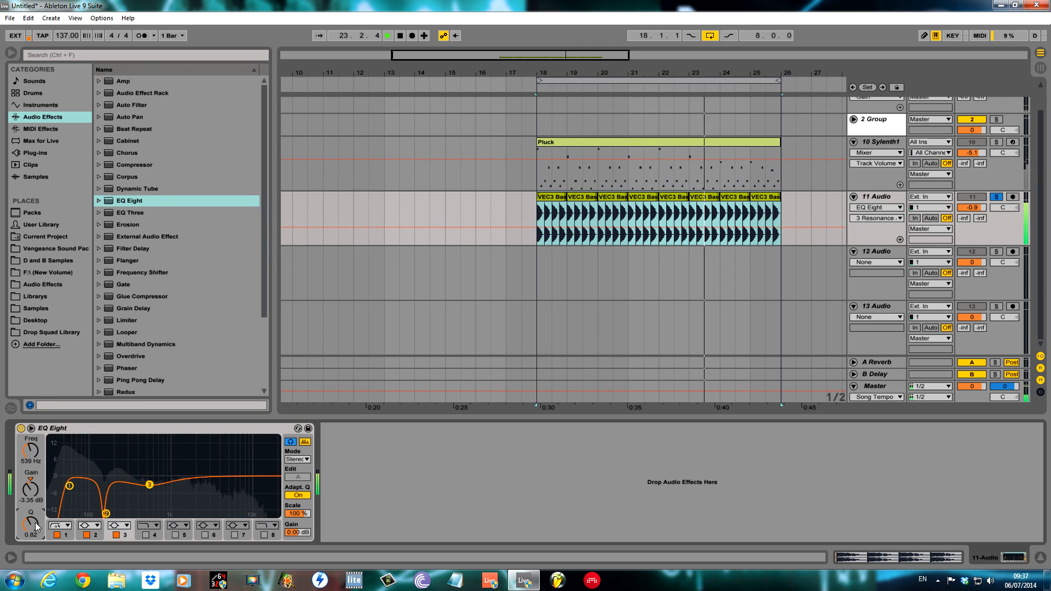
# Step: Unsolo the kick track and set its volume to -1.8 dB
pyautogui.click(995, 197)
pyautogui.moveTo(975, 212); pyautogui.dragTo(974, 214)
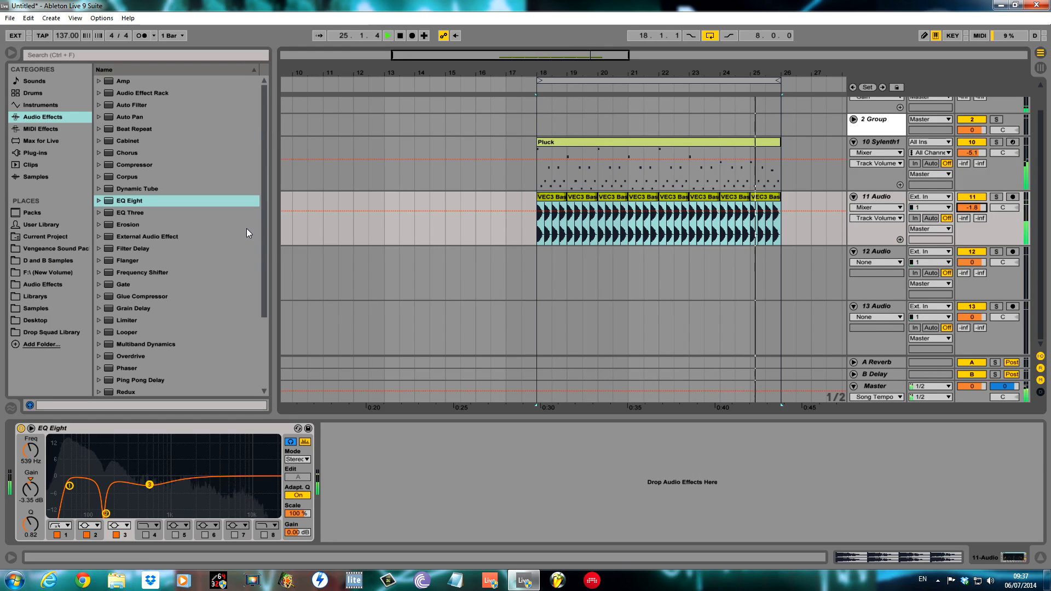
# Step: Add a Compressor after the kick's EQ Eight with ratio 2.29:1 and threshold -9.78 dB, and set the track volume to -3.4 dB
pyautogui.moveTo(155, 167); pyautogui.dragTo(282, 450)
pyautogui.moveTo(382, 464); pyautogui.dragTo(337, 446)
pyautogui.press('space')
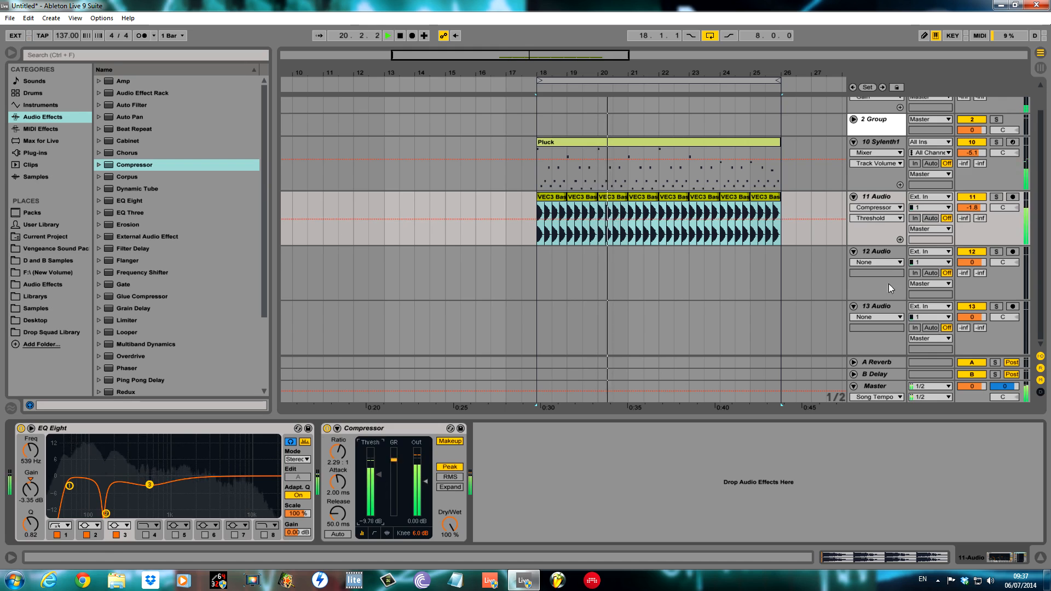
pyautogui.moveTo(974, 206); pyautogui.dragTo(974, 217)
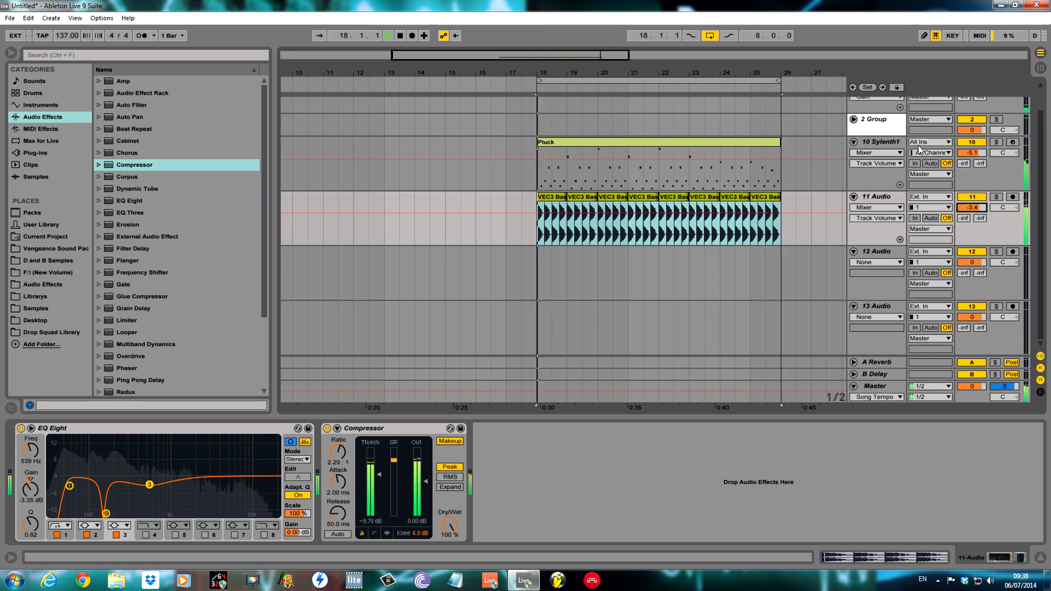
# Step: Stop playback and duplicate the 10 Sylenth1 track together with its Pluck clip and effects
pyautogui.press('space')
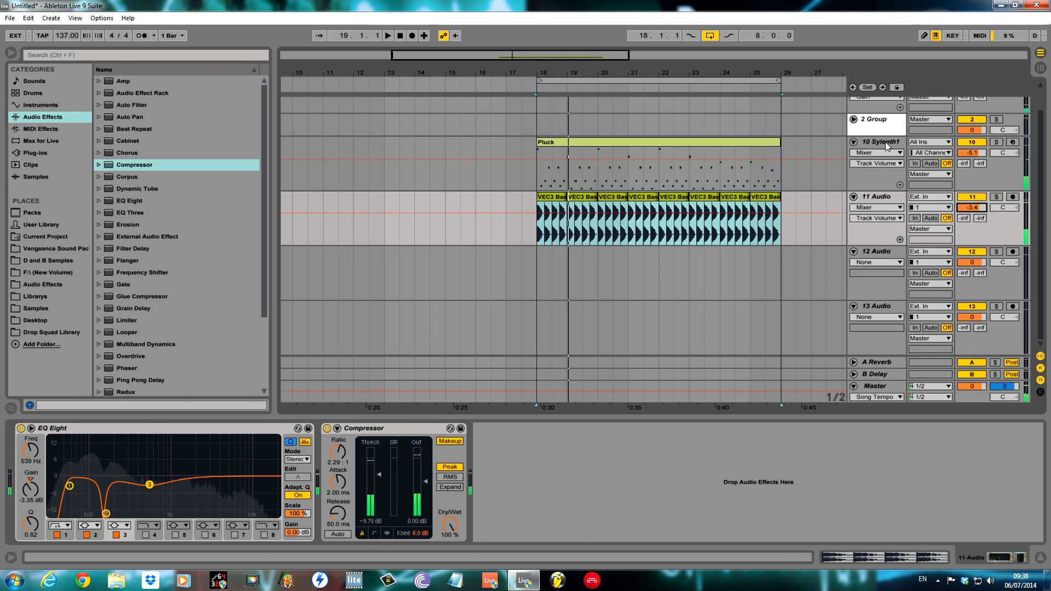
pyautogui.click(885, 142)
pyautogui.hotkey('ctrl', 'd')
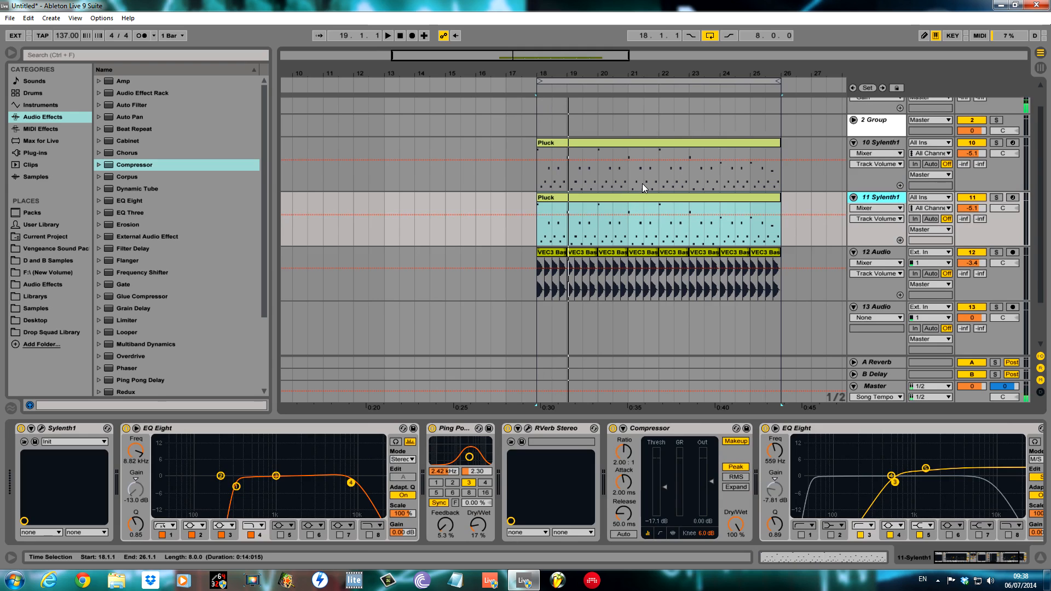
# Step: Find Blue x64 among the Rob Papen plug-ins and load it on the duplicated track in place of Sylenth1
pyautogui.click(47, 153)
pyautogui.moveTo(267, 313); pyautogui.dragTo(235, 64)
pyautogui.click(112, 201)
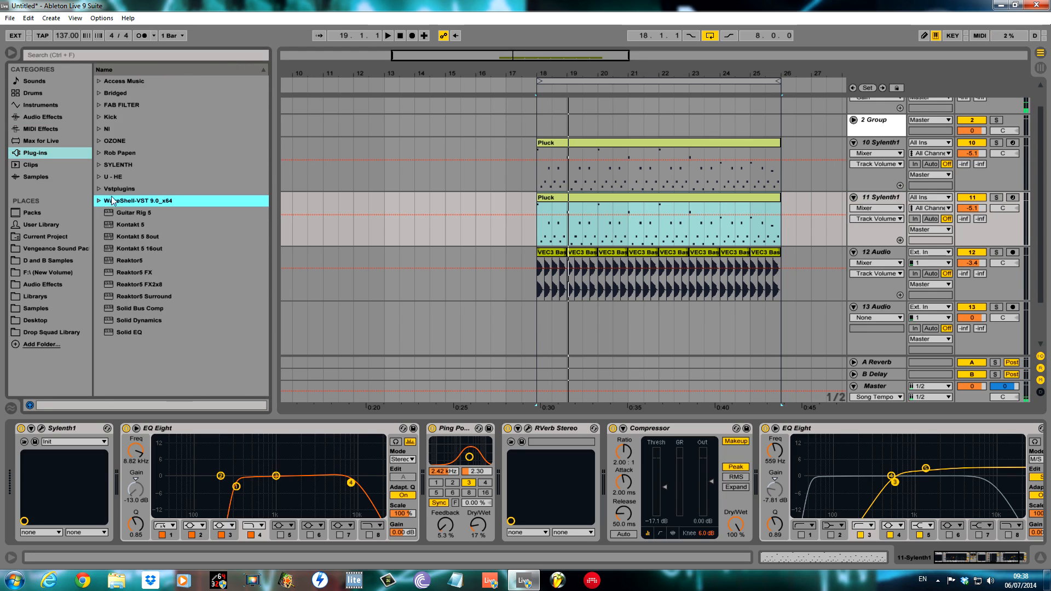
pyautogui.click(98, 153)
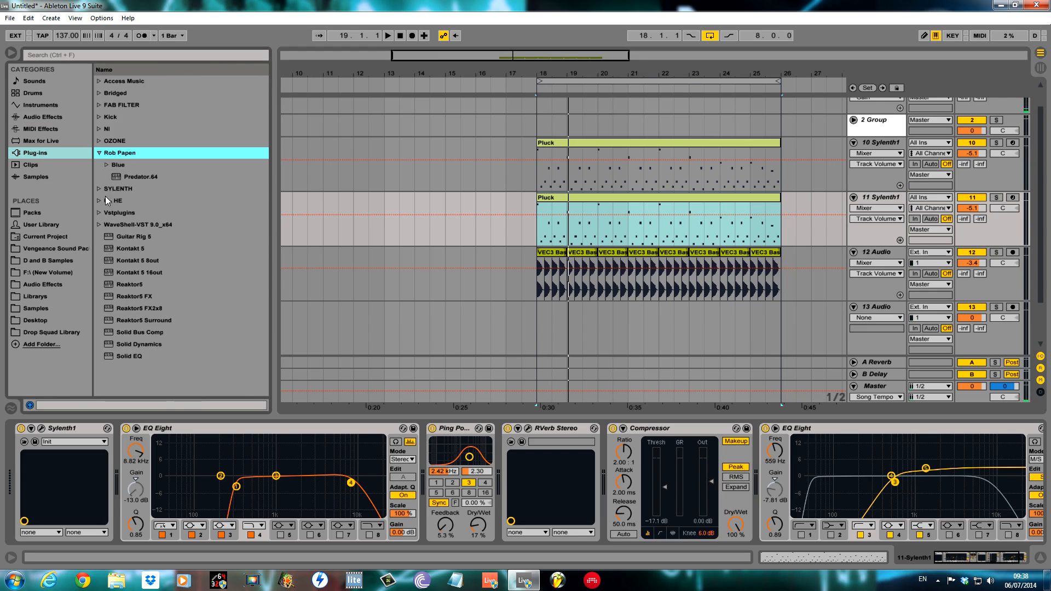
pyautogui.click(106, 165)
pyautogui.click(140, 176)
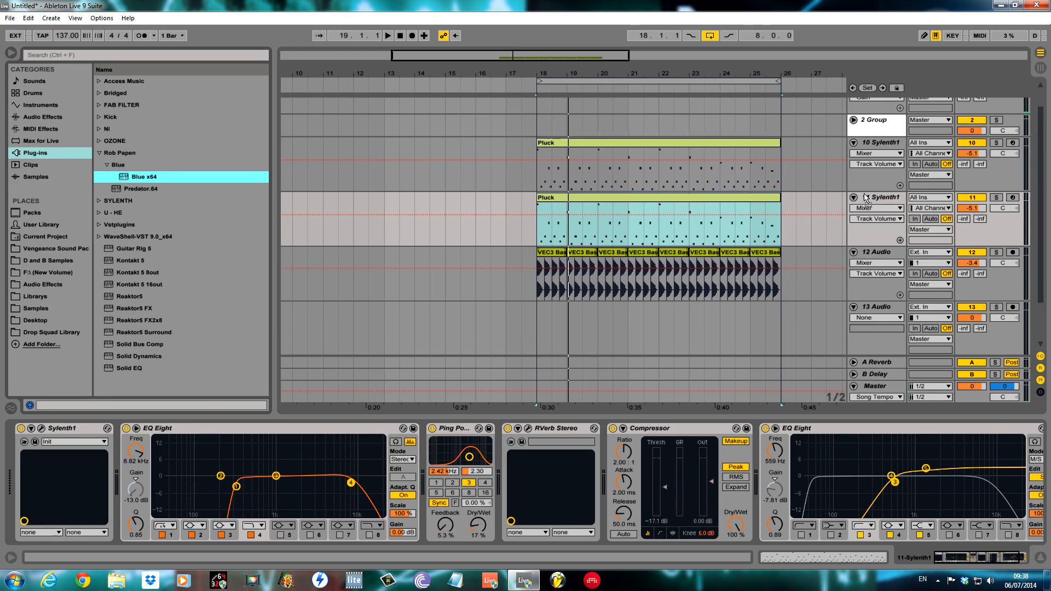
pyautogui.moveTo(881, 197); pyautogui.dragTo(881, 197)
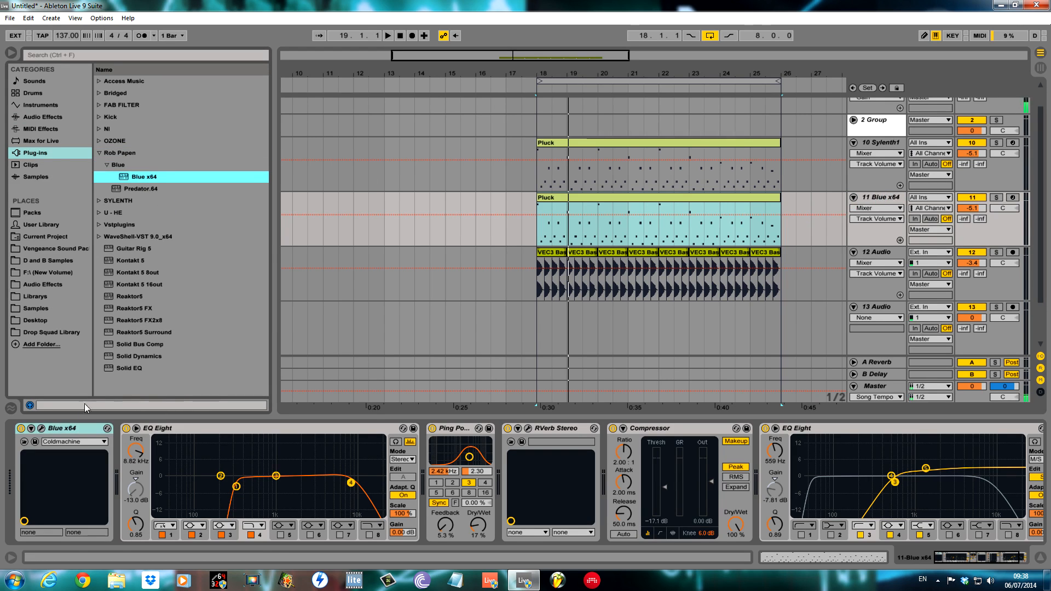
# Step: Open the Blue x64 plug-in window and audition its Coldmachine preset both soloed and with the other tracks
pyautogui.click(42, 429)
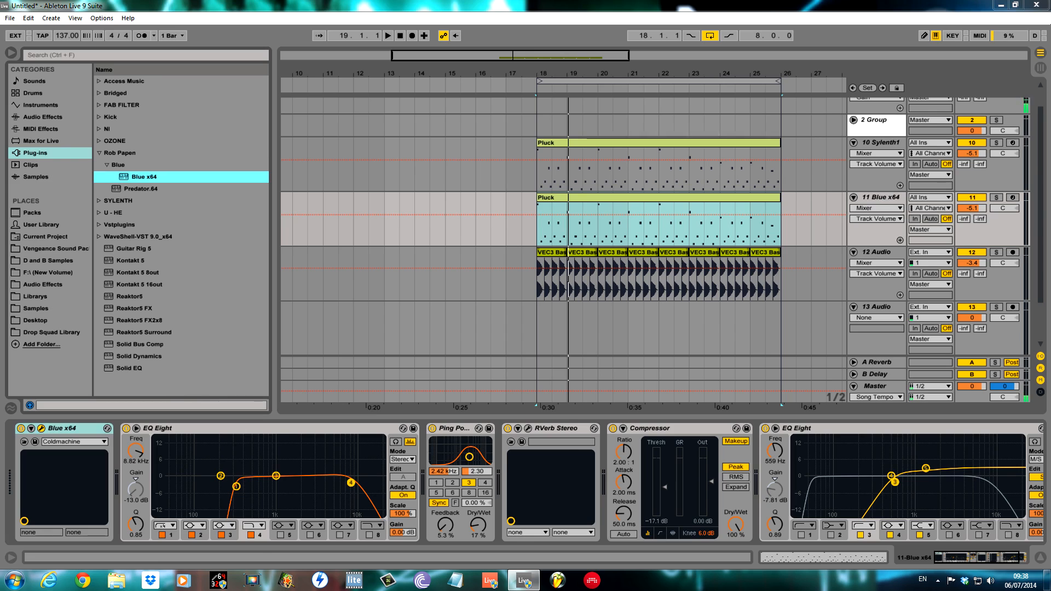
pyautogui.moveTo(369, 116); pyautogui.dragTo(422, 120)
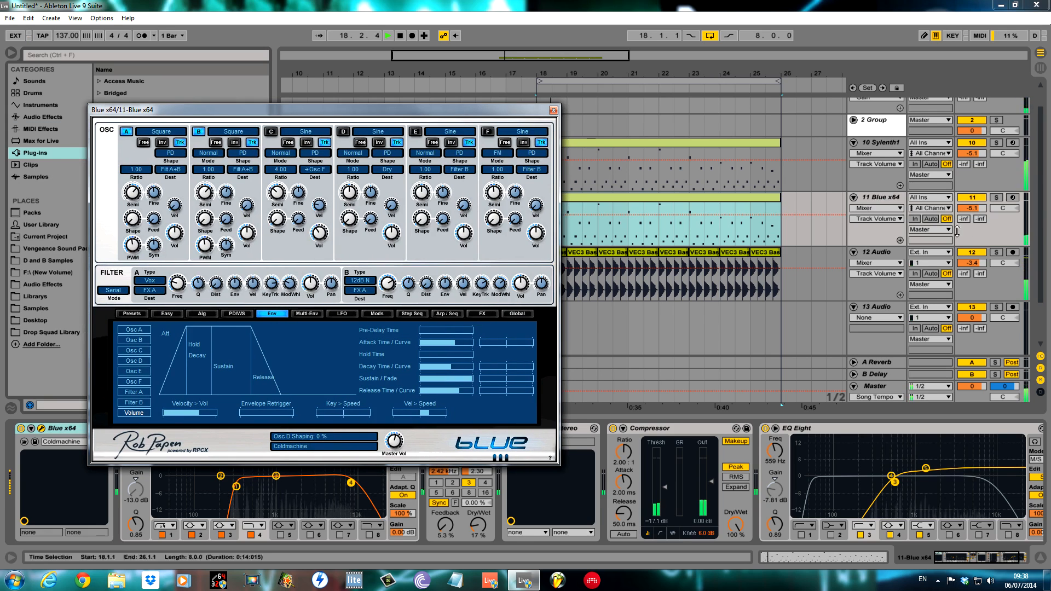
pyautogui.press('space')
pyautogui.click(996, 197)
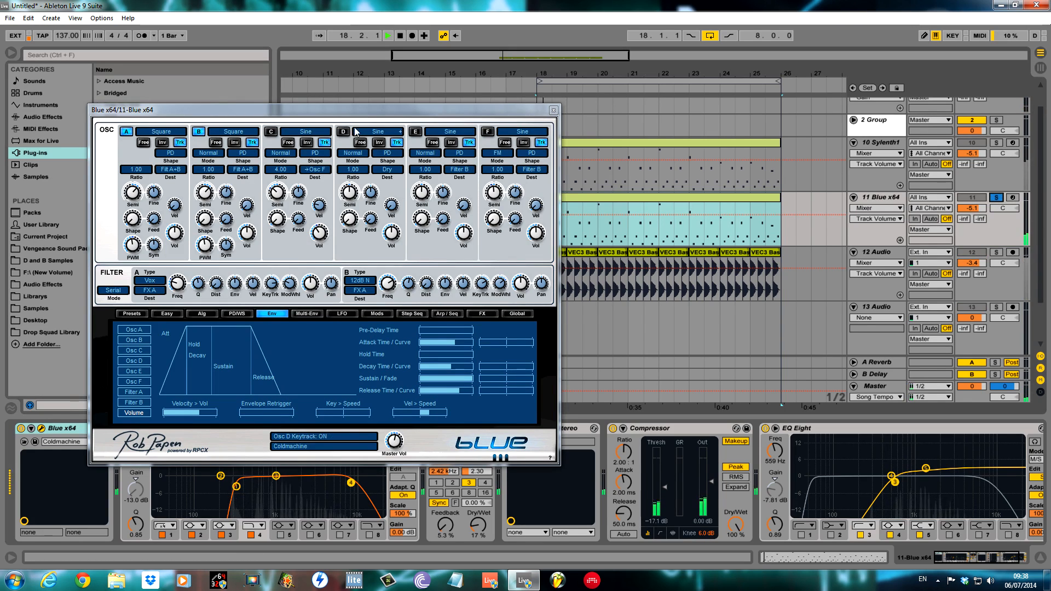
pyautogui.moveTo(368, 114); pyautogui.dragTo(414, 117)
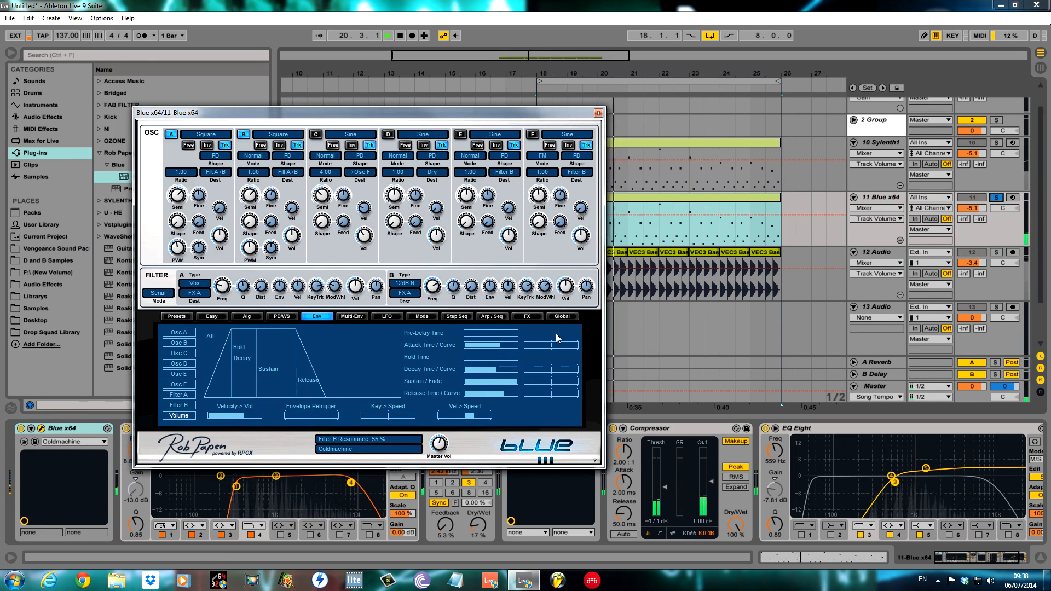
pyautogui.click(997, 198)
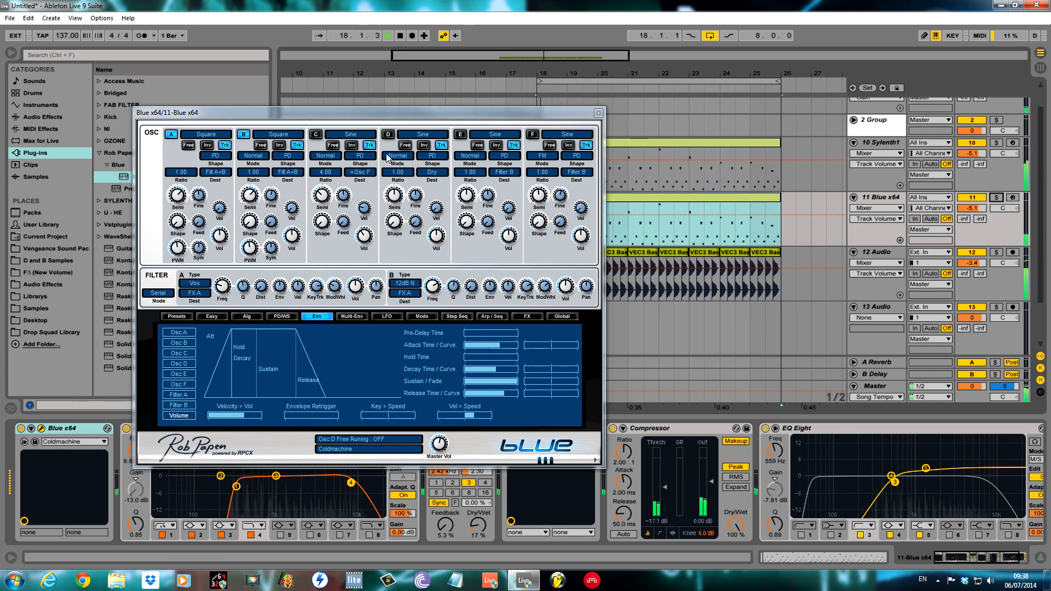
pyautogui.press('space')
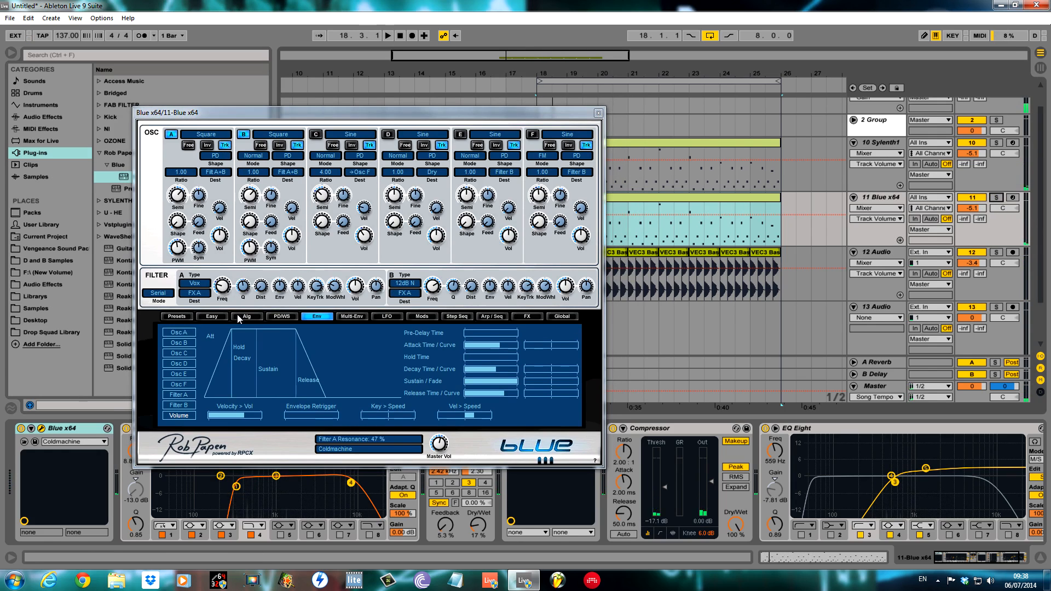
# Step: Set Blue's oscillator A waveform to Saw and turn down the volumes of oscillators C to F
pyautogui.click(221, 137)
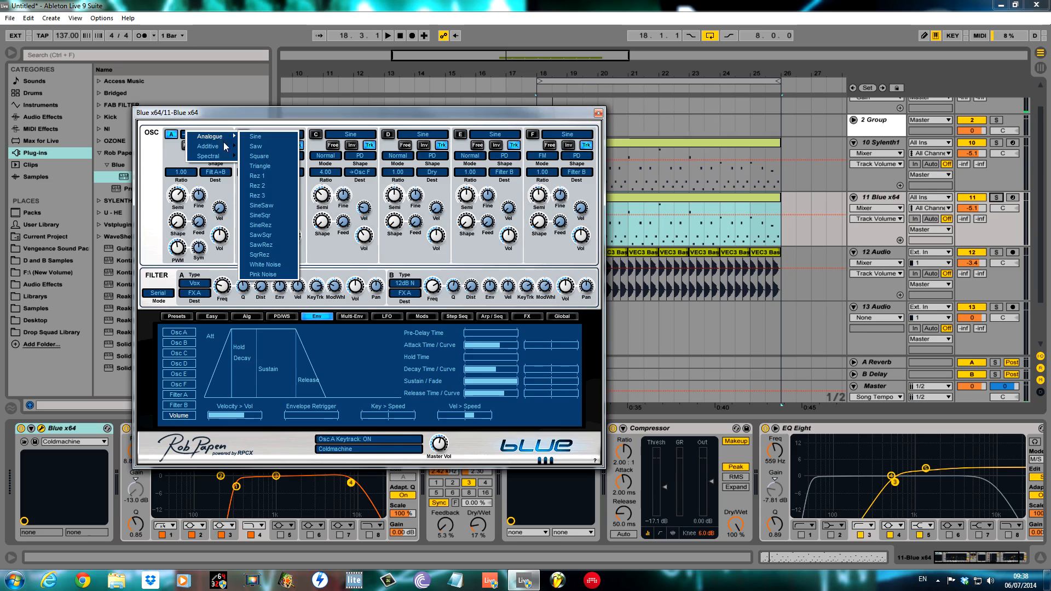
pyautogui.click(260, 147)
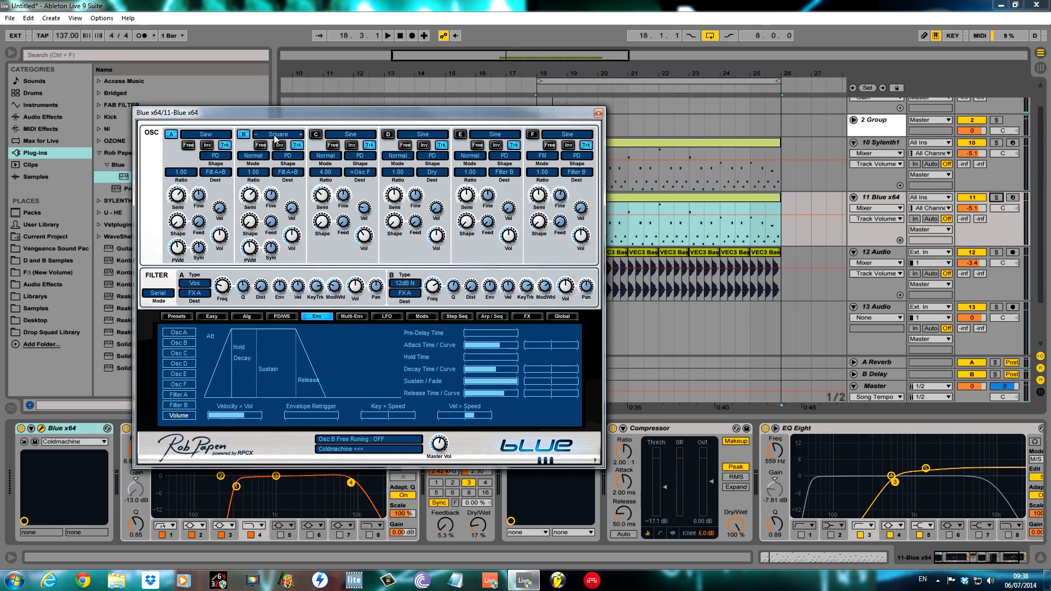
pyautogui.moveTo(369, 237); pyautogui.dragTo(373, 285)
pyautogui.moveTo(438, 237); pyautogui.dragTo(452, 284)
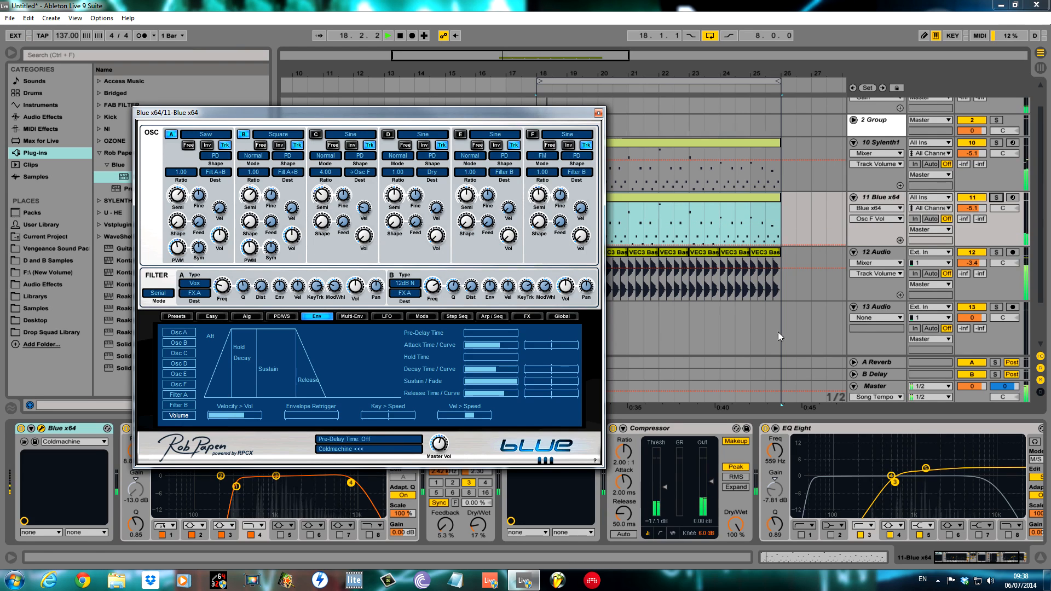
# Step: Solo the 11 Blue x64 track, clear its Coldmachine preset to a default patch and play it back
pyautogui.click(996, 198)
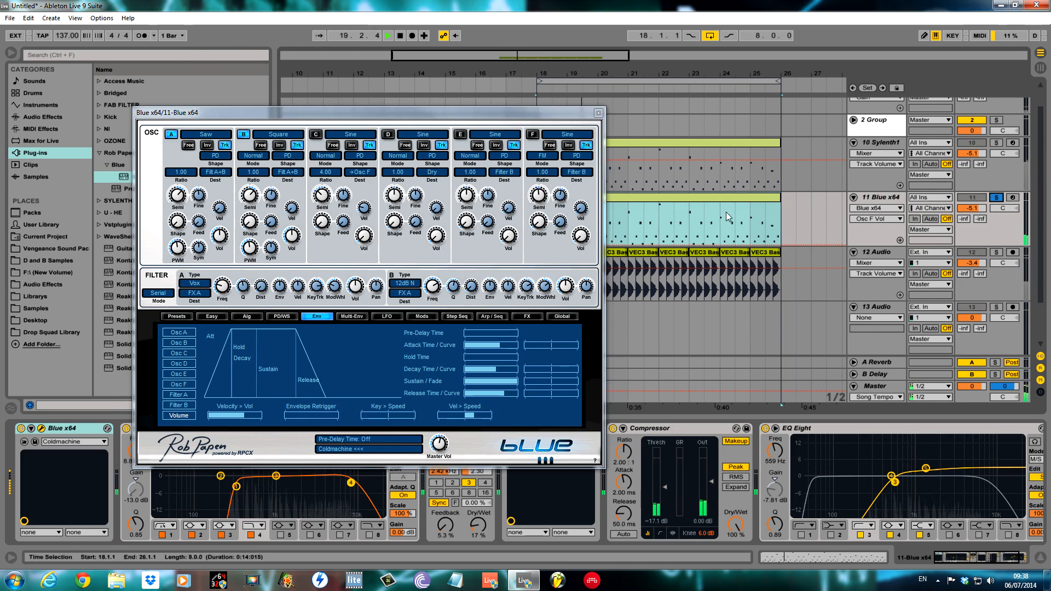
pyautogui.click(173, 317)
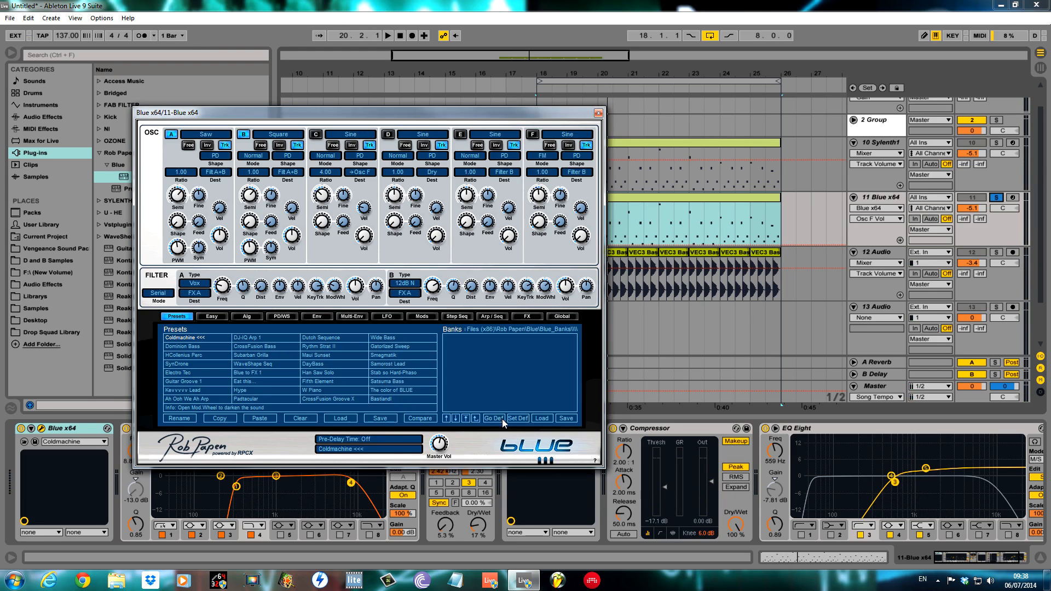
pyautogui.click(301, 418)
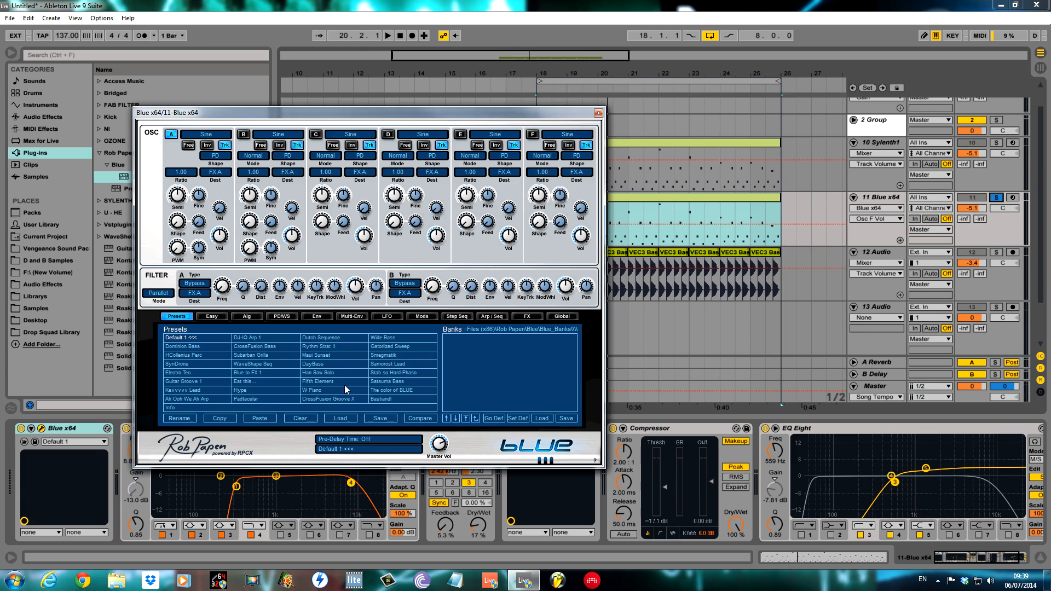
pyautogui.press('space')
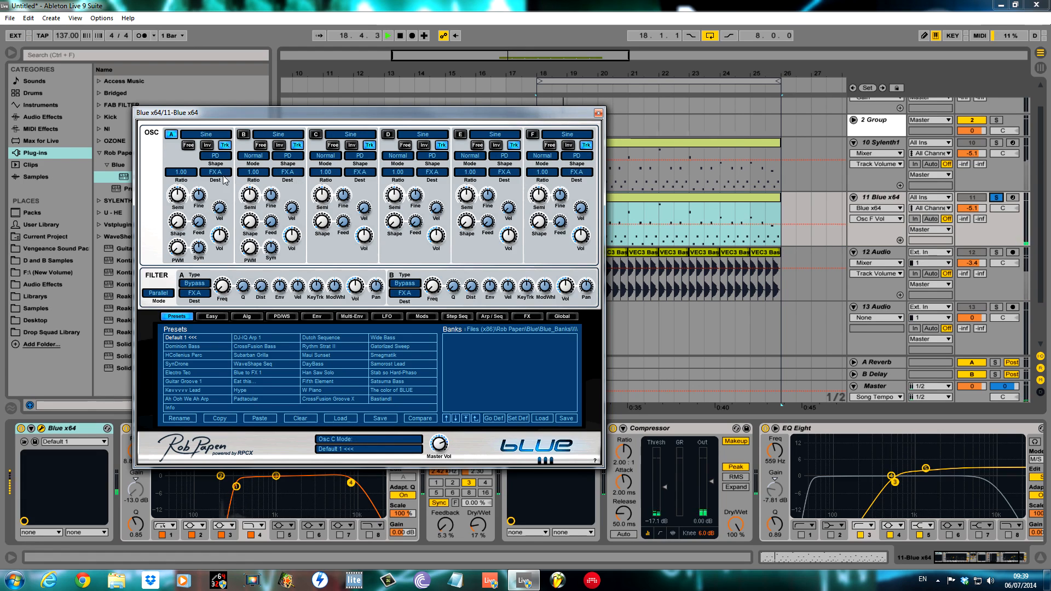
# Step: Set Blue's oscillator A to the analogue Saw waveform with a ratio of 2.00
pyautogui.click(204, 139)
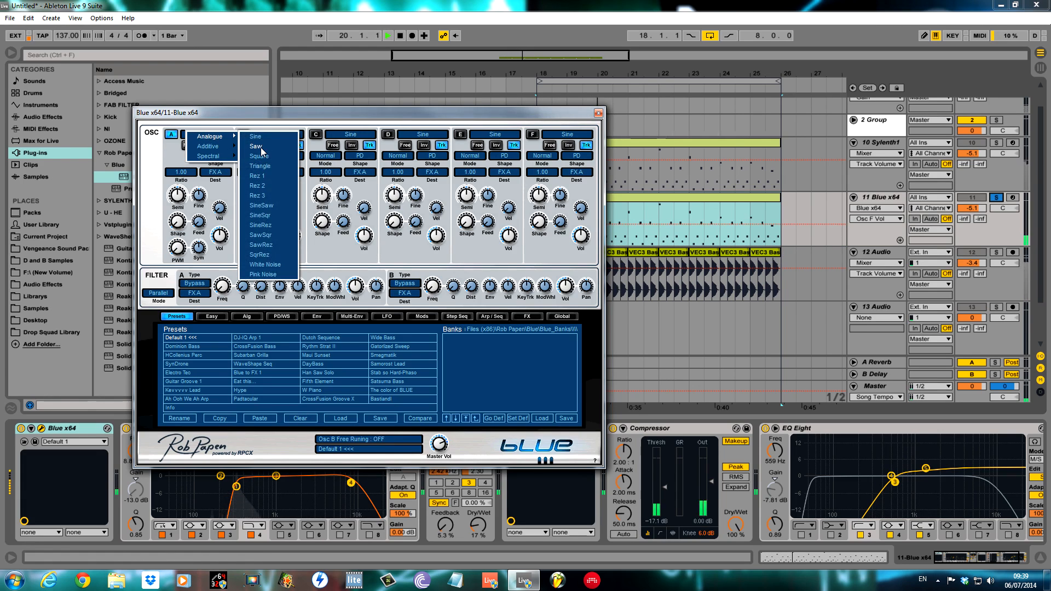
pyautogui.click(261, 148)
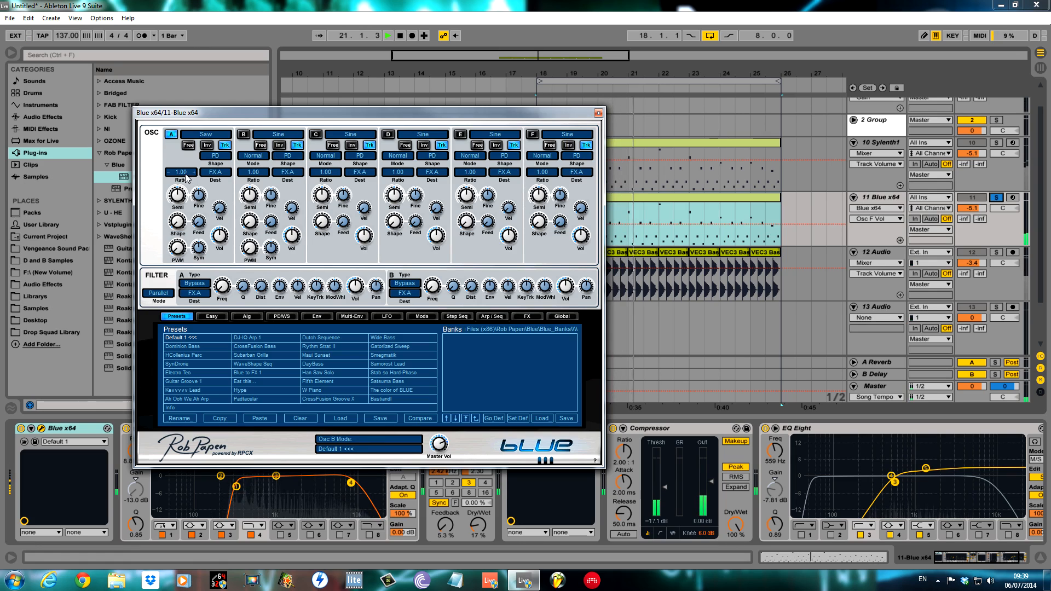
pyautogui.click(194, 172)
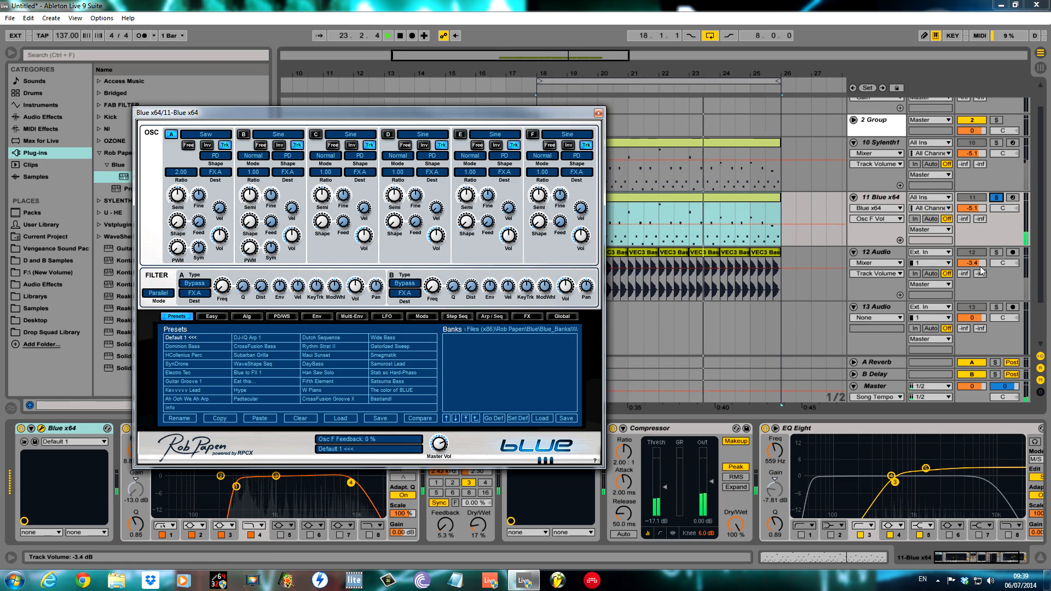
# Step: Set the 12 Audio track's volume to -3.3 dB and the 11 Blue x64 track's volume to -0.1 dB
pyautogui.moveTo(979, 265); pyautogui.dragTo(979, 263)
pyautogui.moveTo(975, 209); pyautogui.dragTo(975, 192)
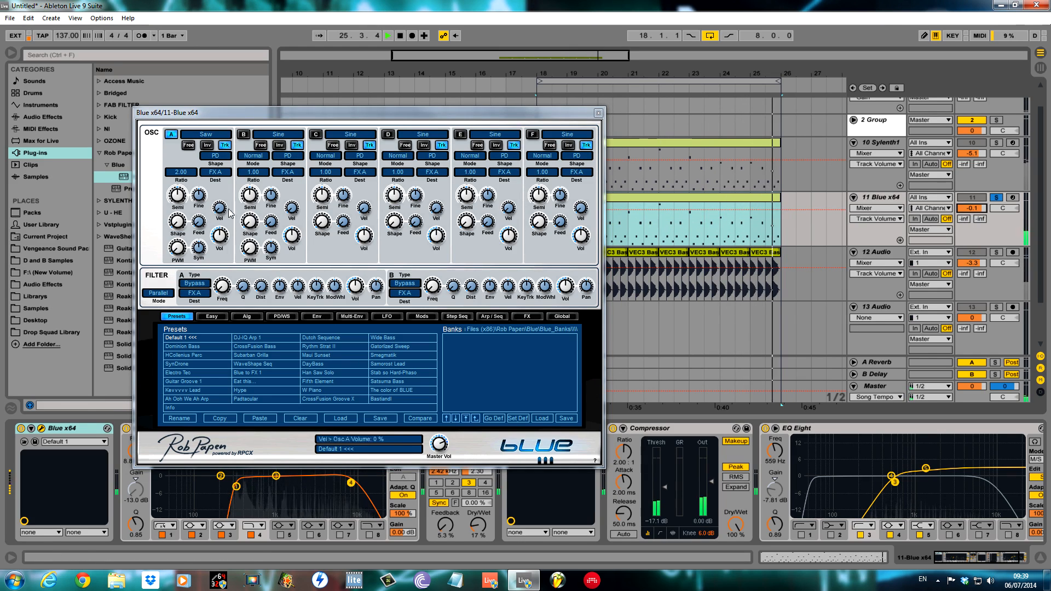
# Step: Set Blue's oscillator B to the additive Saw 4 waveform and balance the volumes of oscillators A and B
pyautogui.click(287, 138)
pyautogui.moveTo(292, 147)
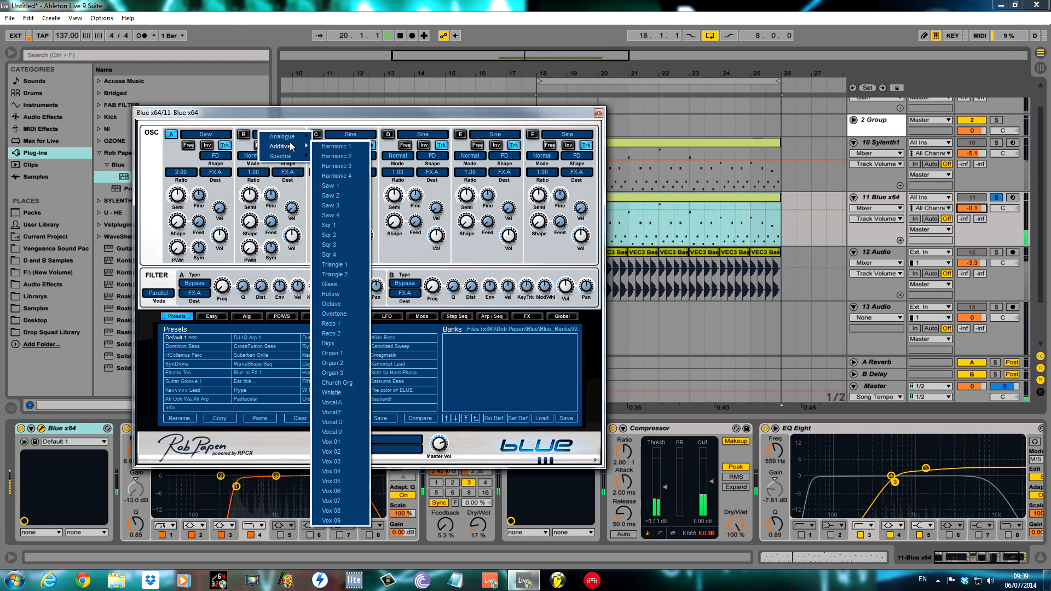
pyautogui.click(330, 215)
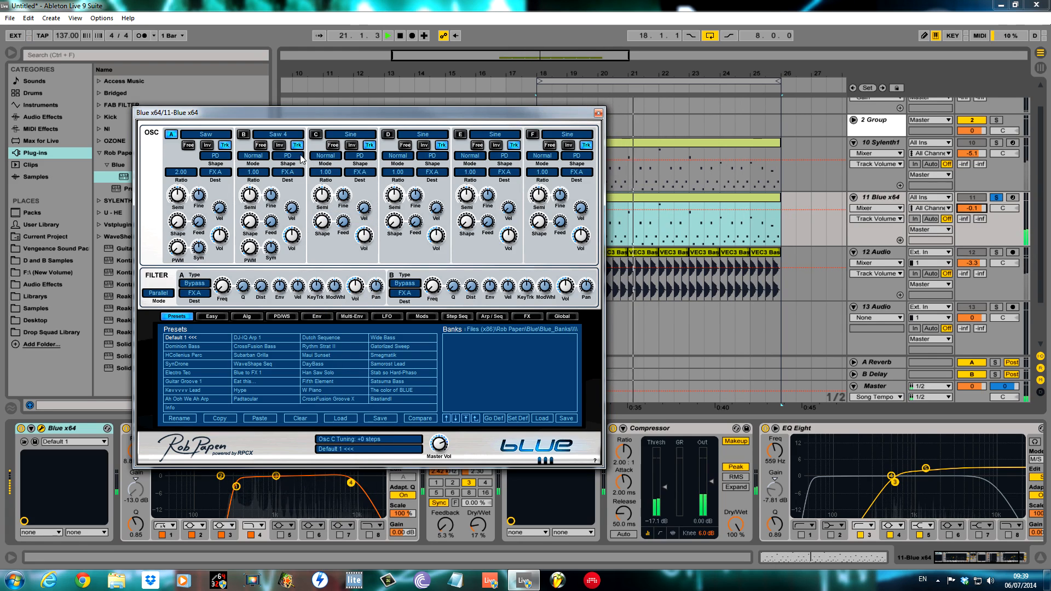
pyautogui.moveTo(291, 237); pyautogui.dragTo(294, 224)
pyautogui.moveTo(221, 237); pyautogui.dragTo(227, 232)
pyautogui.moveTo(292, 235); pyautogui.dragTo(292, 242)
# Step: Switch on oscillator B with a ratio of 1.00 and +0 steps tuning, and fine-tune oscillator A to -4 cents
pyautogui.click(256, 171)
pyautogui.click(256, 174)
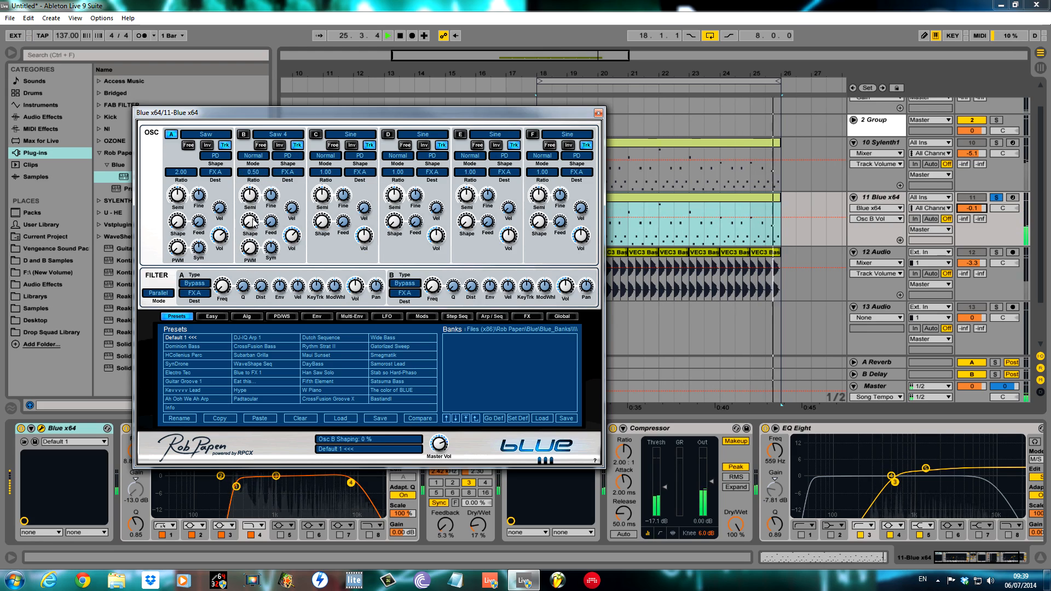
pyautogui.moveTo(256, 201); pyautogui.dragTo(257, 196)
pyautogui.click(245, 135)
pyautogui.click(260, 173)
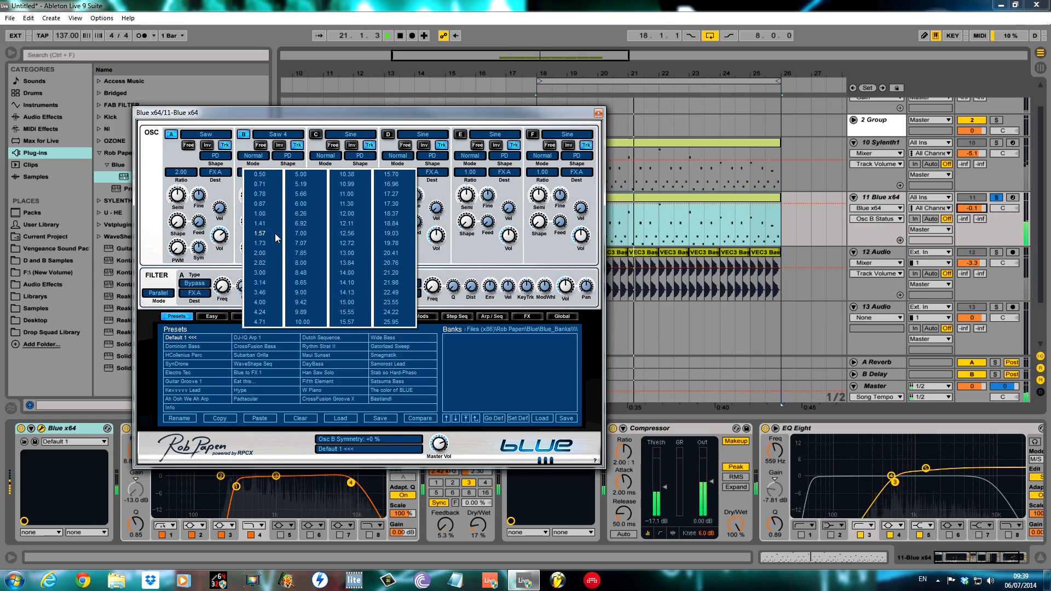
pyautogui.click(266, 214)
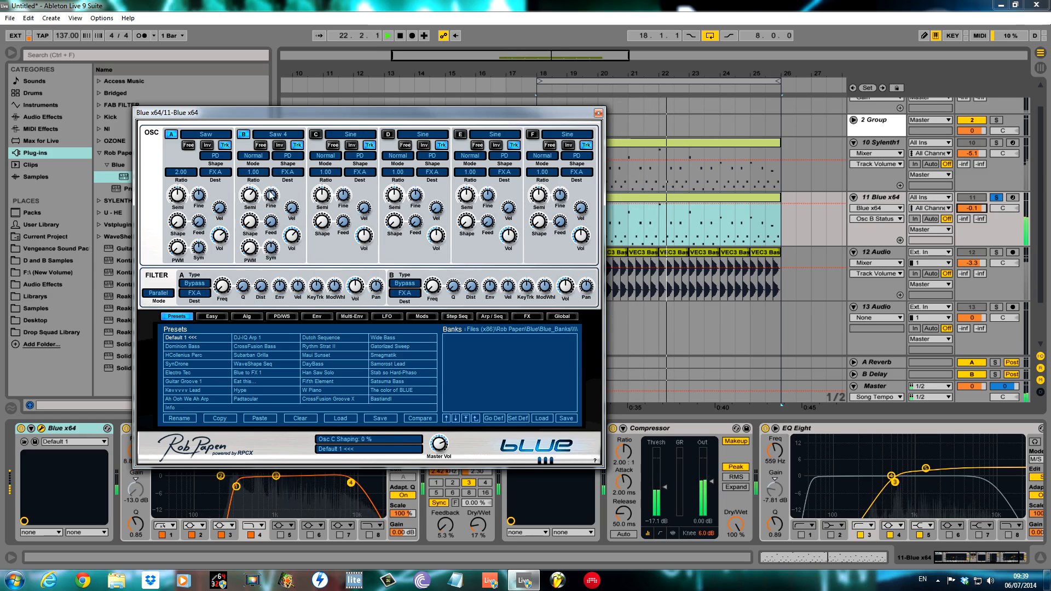
pyautogui.moveTo(252, 197); pyautogui.dragTo(253, 206)
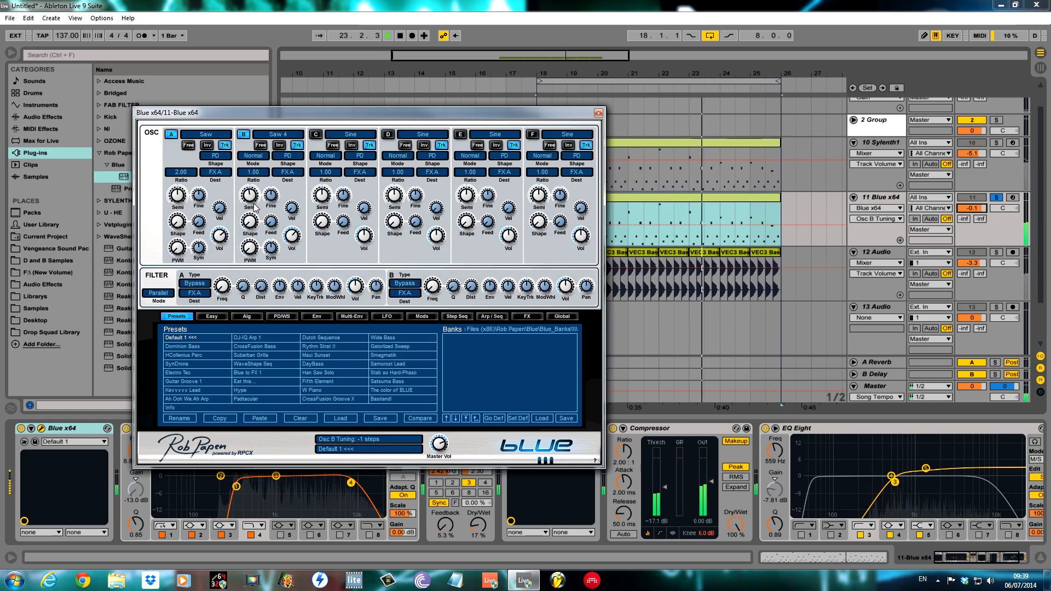
pyautogui.click(199, 203)
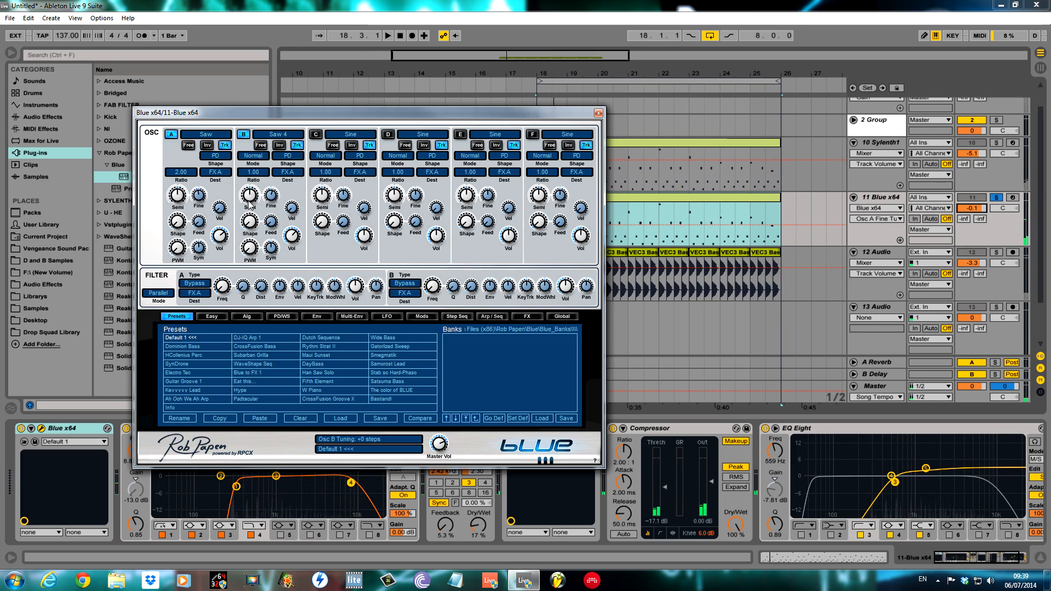
# Step: Route oscillators A and B to Filter A and start playback
pyautogui.click(227, 174)
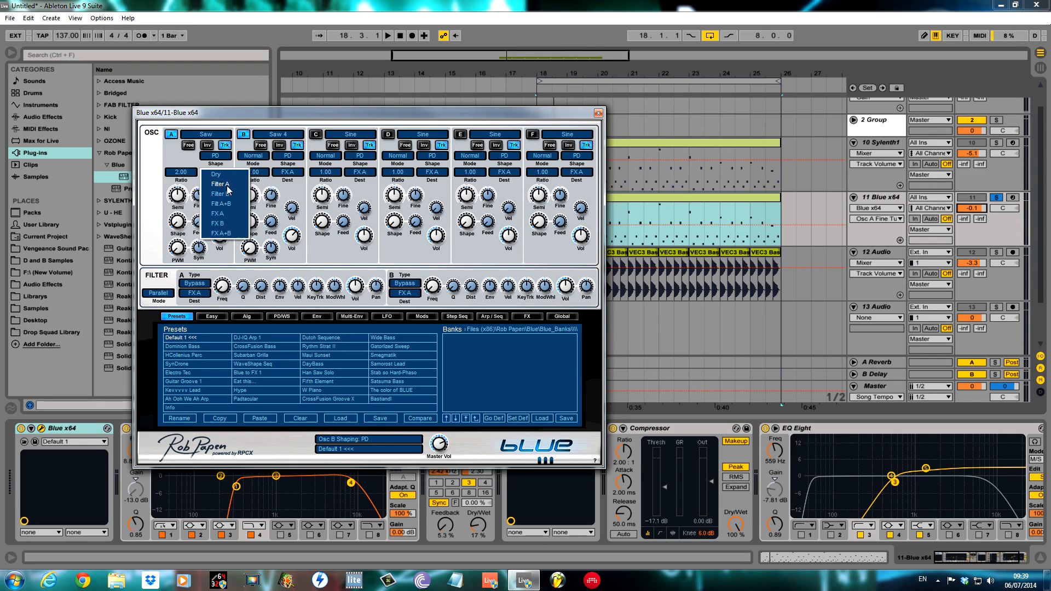
pyautogui.click(227, 185)
pyautogui.click(288, 172)
pyautogui.click(308, 185)
pyautogui.press('space')
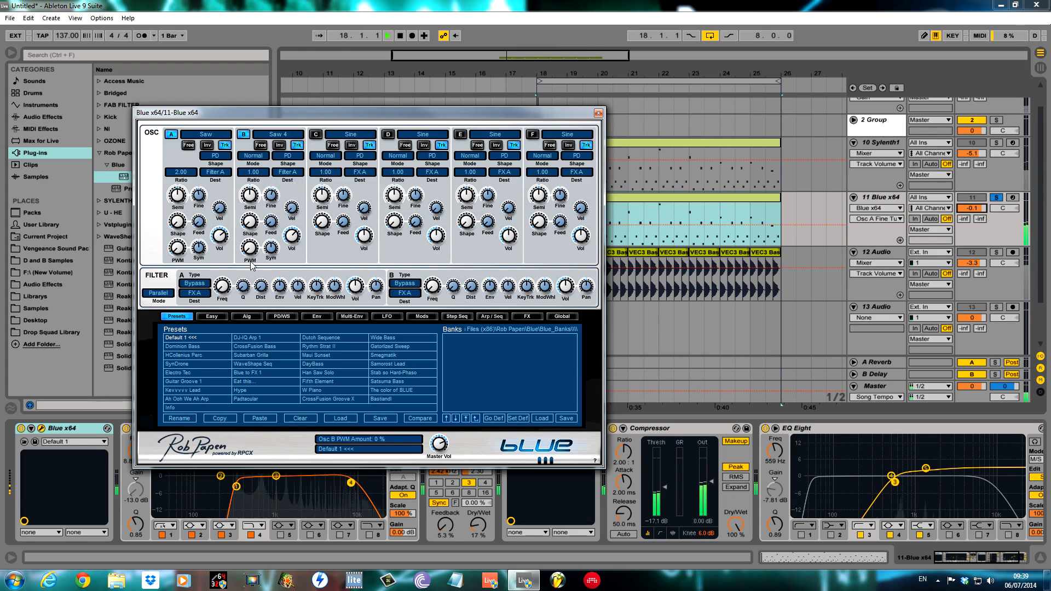
# Step: Set Filter A's type to 12dB LP and raise its cutoff frequency
pyautogui.click(206, 284)
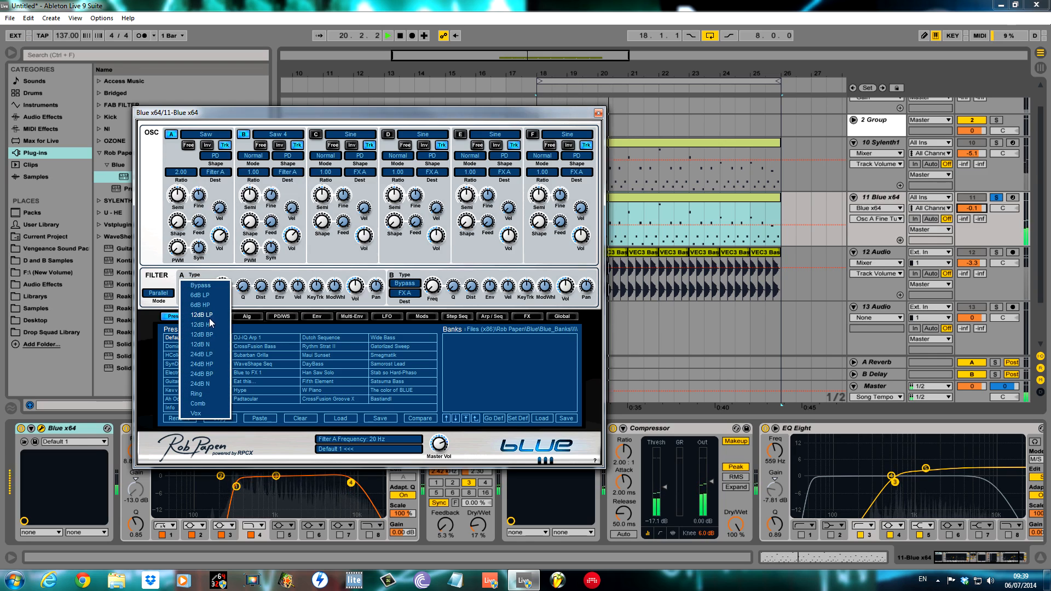
pyautogui.click(209, 317)
pyautogui.moveTo(223, 286); pyautogui.dragTo(227, 275)
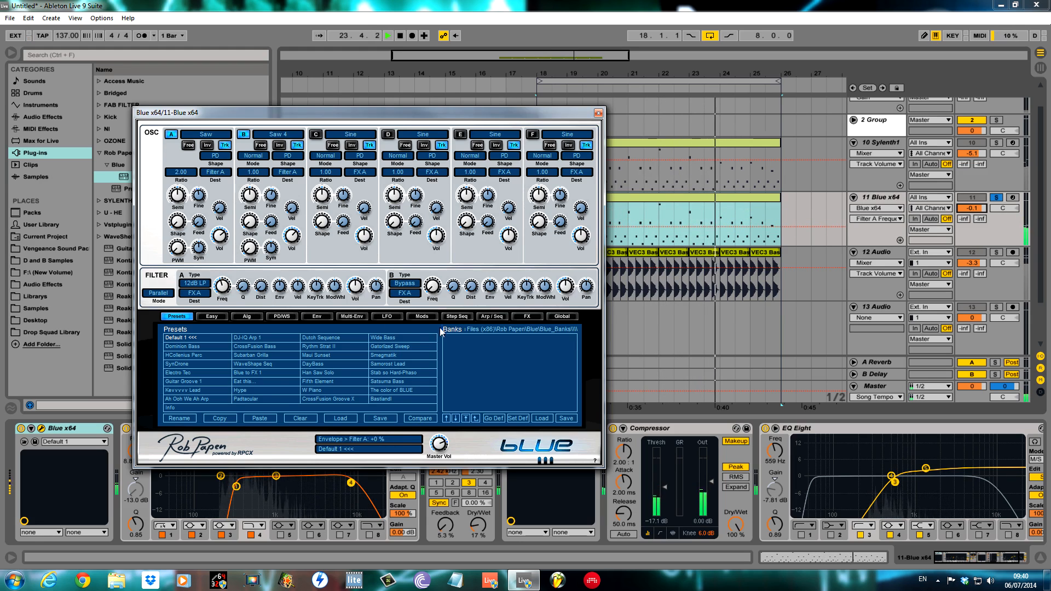
# Step: Shape Filter A's envelope with no sustain and a short decay, and set its envelope amount to +24%
pyautogui.click(326, 316)
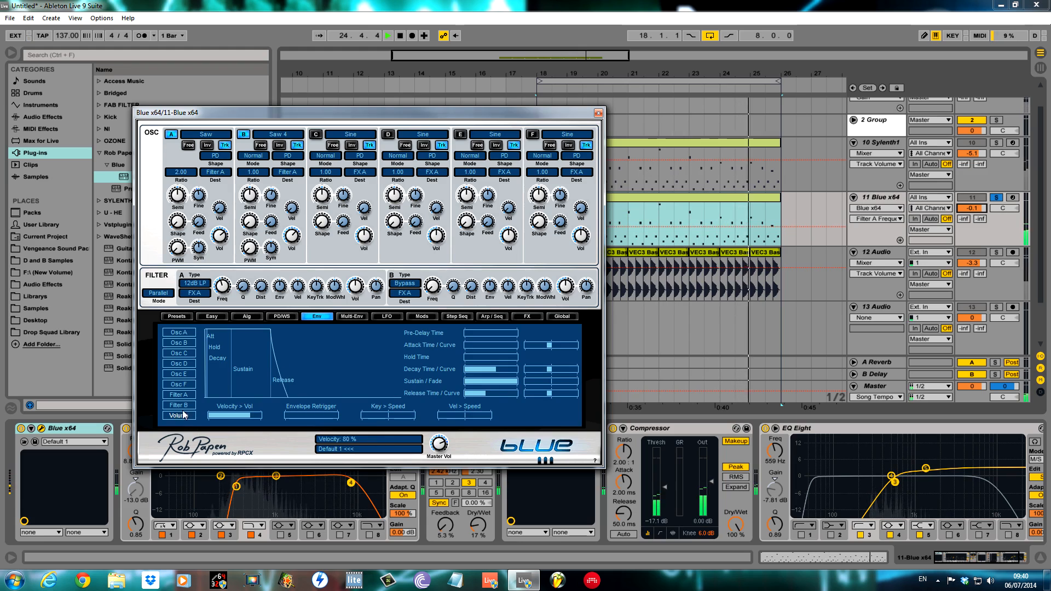
pyautogui.click(178, 395)
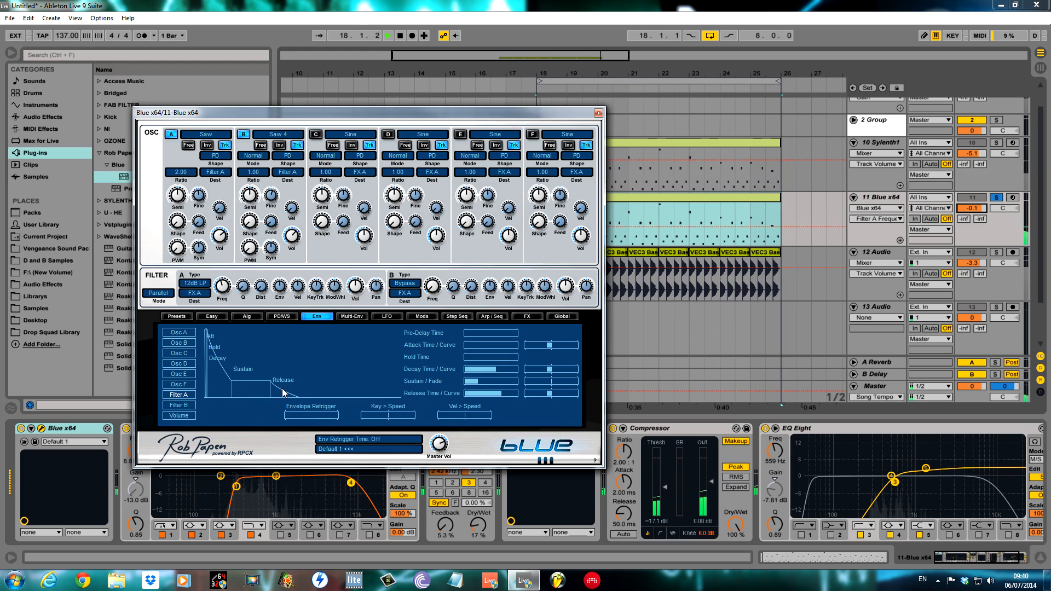
pyautogui.moveTo(235, 383); pyautogui.dragTo(241, 408)
pyautogui.moveTo(279, 287); pyautogui.dragTo(283, 280)
pyautogui.moveTo(234, 382); pyautogui.dragTo(218, 392)
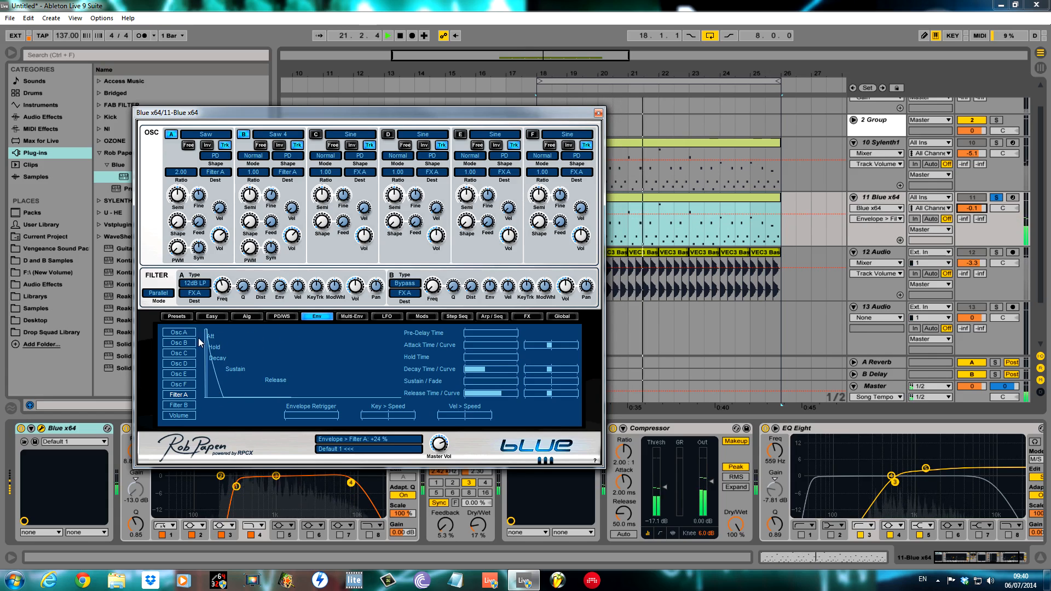
pyautogui.moveTo(207, 335); pyautogui.dragTo(211, 335)
pyautogui.moveTo(226, 392); pyautogui.dragTo(217, 386)
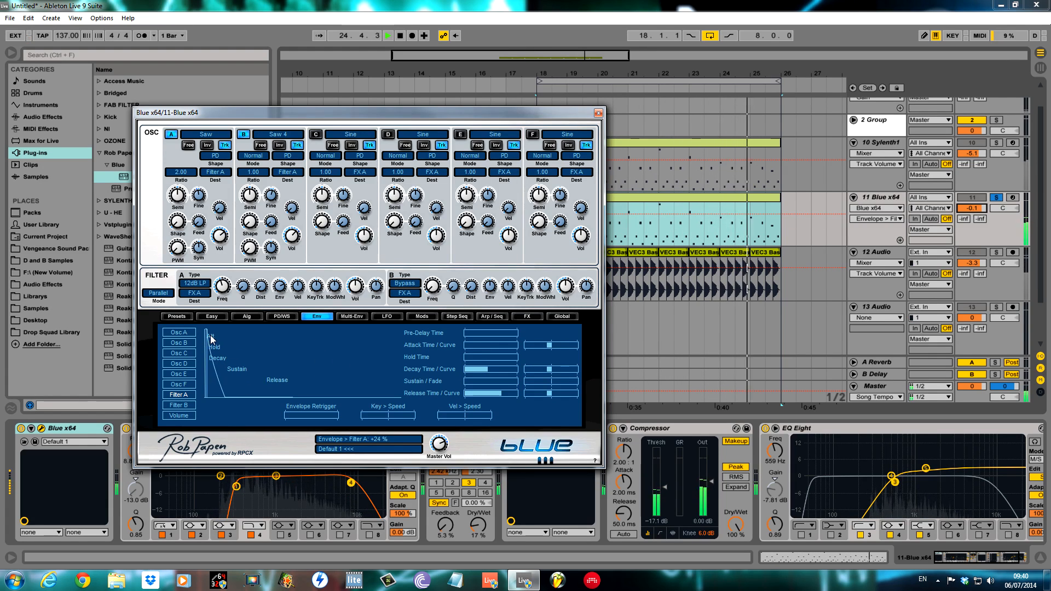
pyautogui.moveTo(222, 383); pyautogui.dragTo(219, 382)
# Step: Try the envelope retrigger on Filter A, and set the filter's envelope amount to +40% and frequency to 520 Hz
pyautogui.moveTo(310, 415); pyautogui.dragTo(375, 416)
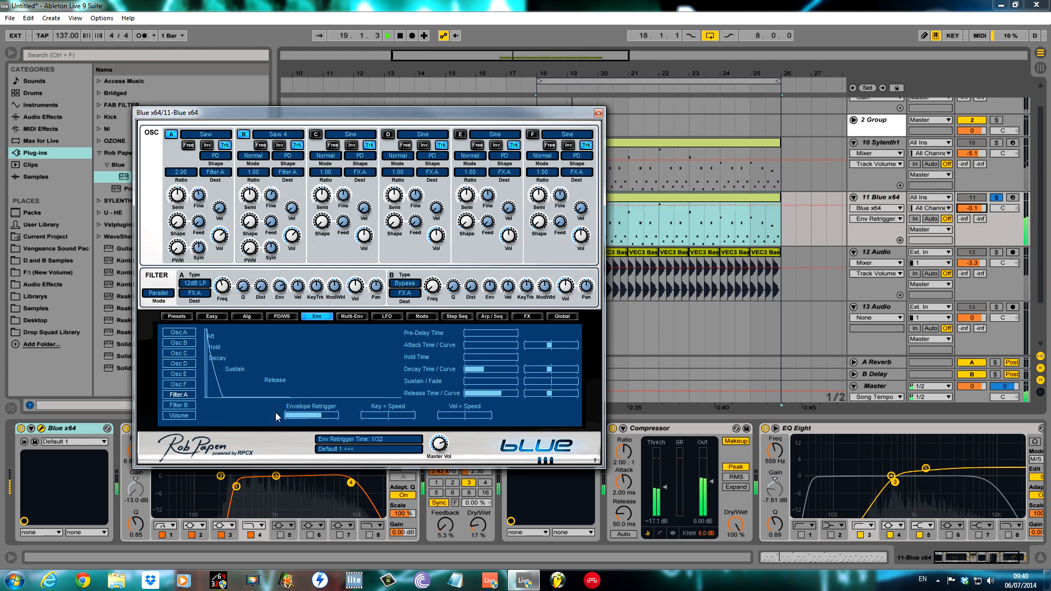
pyautogui.moveTo(281, 288); pyautogui.dragTo(281, 271)
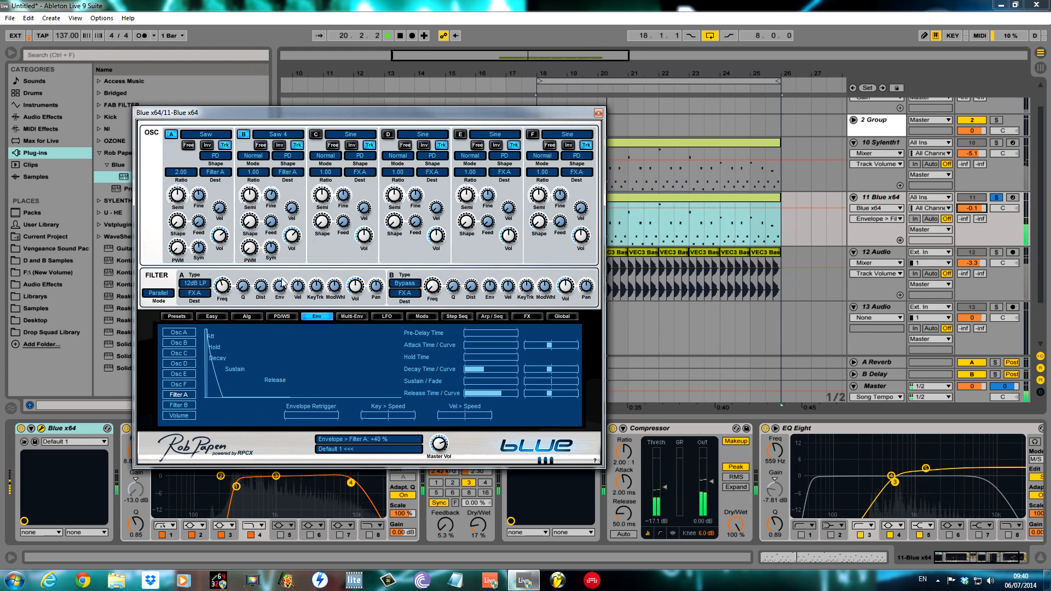
pyautogui.moveTo(222, 287)
pyautogui.mouseDown()
pyautogui.moveTo(227, 298)
pyautogui.moveTo(281, 292)
pyautogui.moveTo(280, 301)
pyautogui.moveTo(229, 282)
pyautogui.mouseUp()
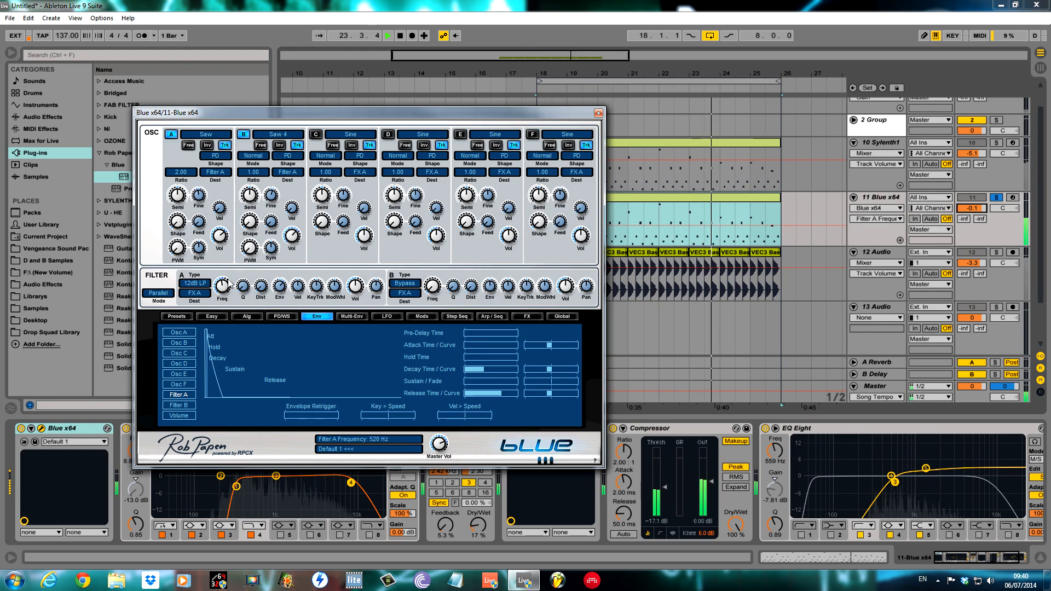
# Step: Load a Stereo Delay into Blue's FX A slot
pyautogui.click(528, 317)
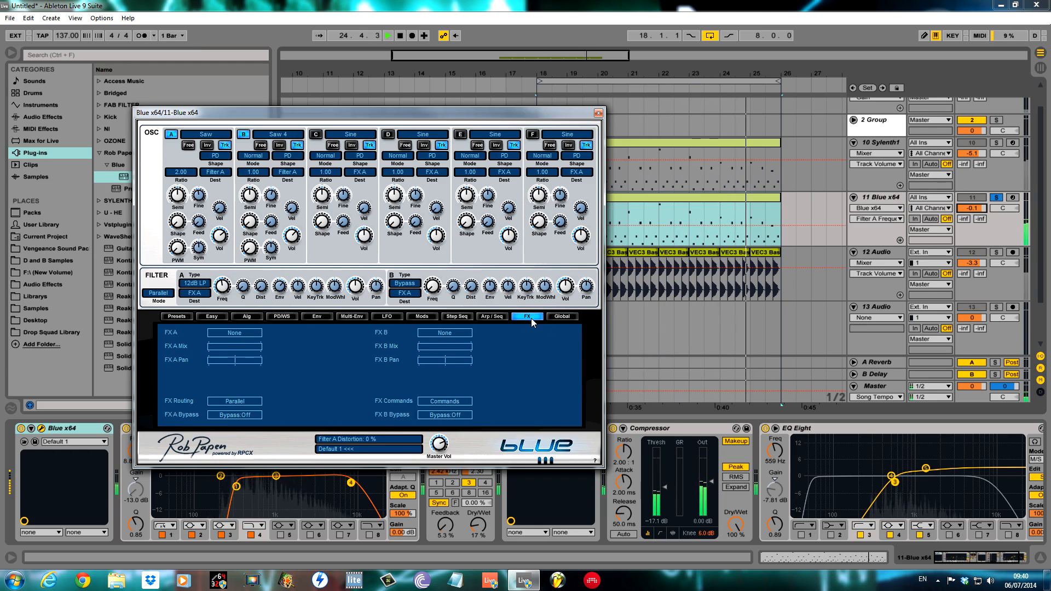
pyautogui.click(242, 332)
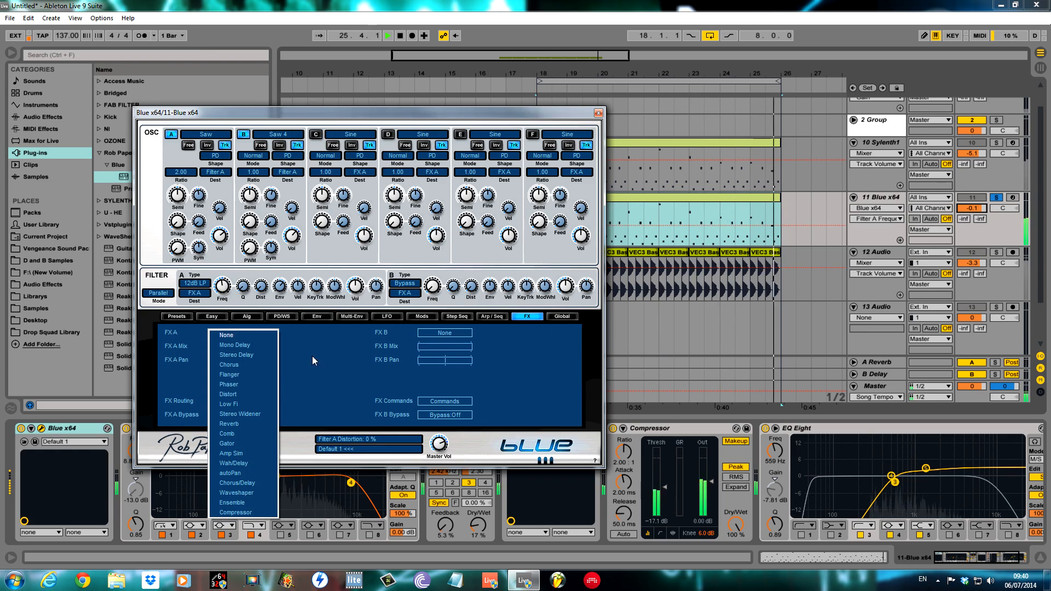
pyautogui.click(247, 355)
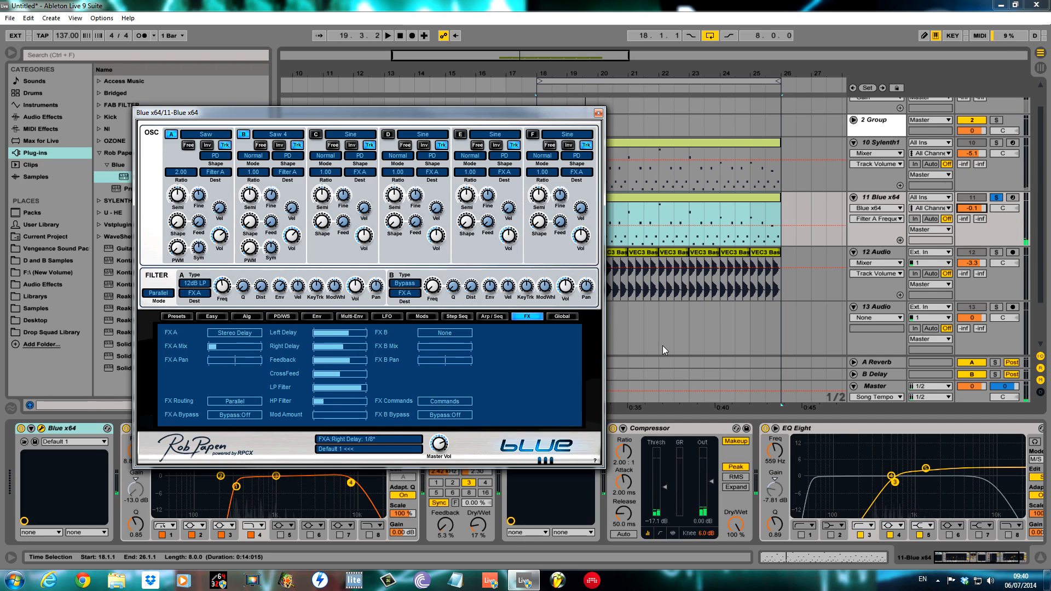
# Step: Unsolo the 11 Blue x64 track, mute 12 Audio and play the Blue and Sylenth1 tracks together
pyautogui.click(996, 198)
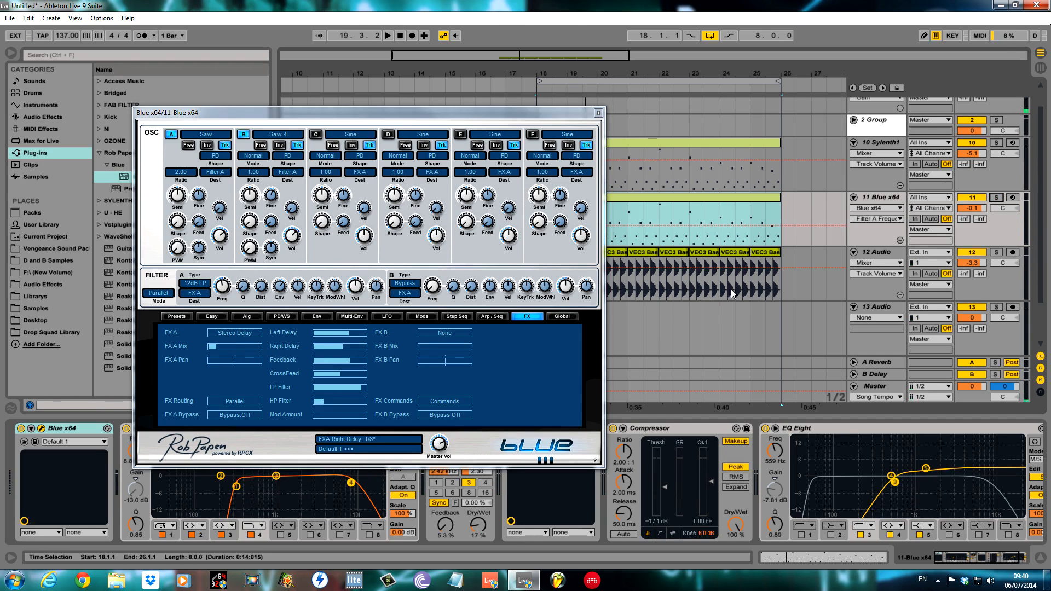
pyautogui.click(975, 145)
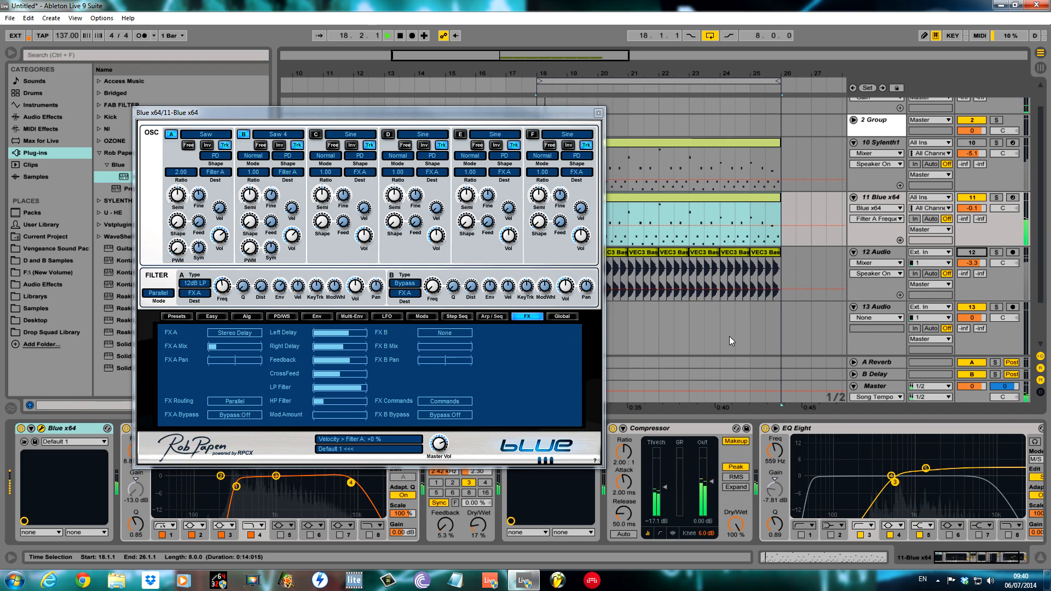
pyautogui.press('space')
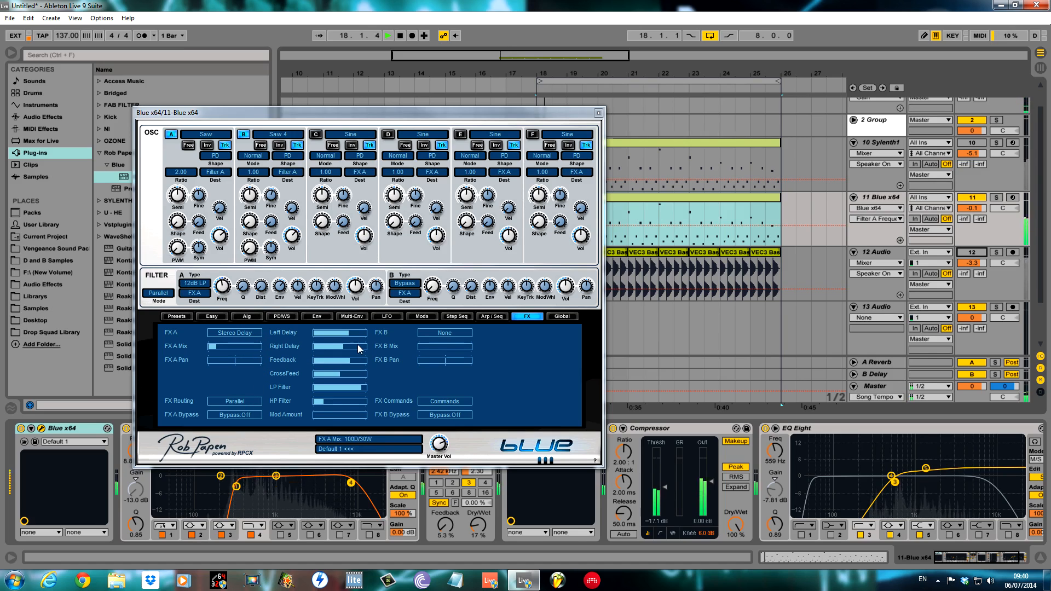
# Step: Lower the Stereo Delay's feedback and adjust its low-pass filter and mix amount
pyautogui.moveTo(347, 359); pyautogui.dragTo(342, 363)
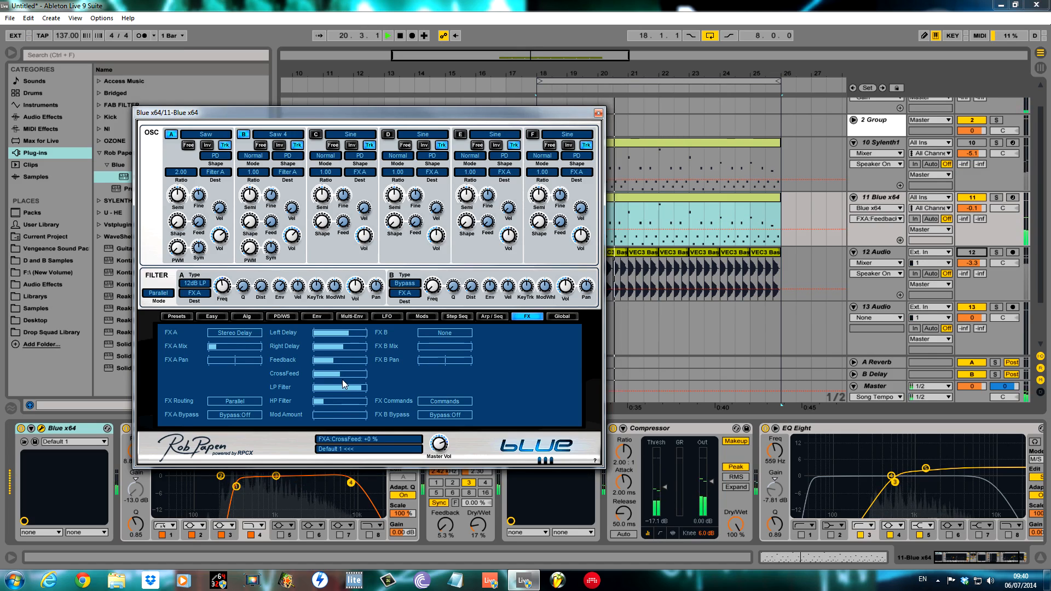
pyautogui.moveTo(350, 386); pyautogui.dragTo(336, 403)
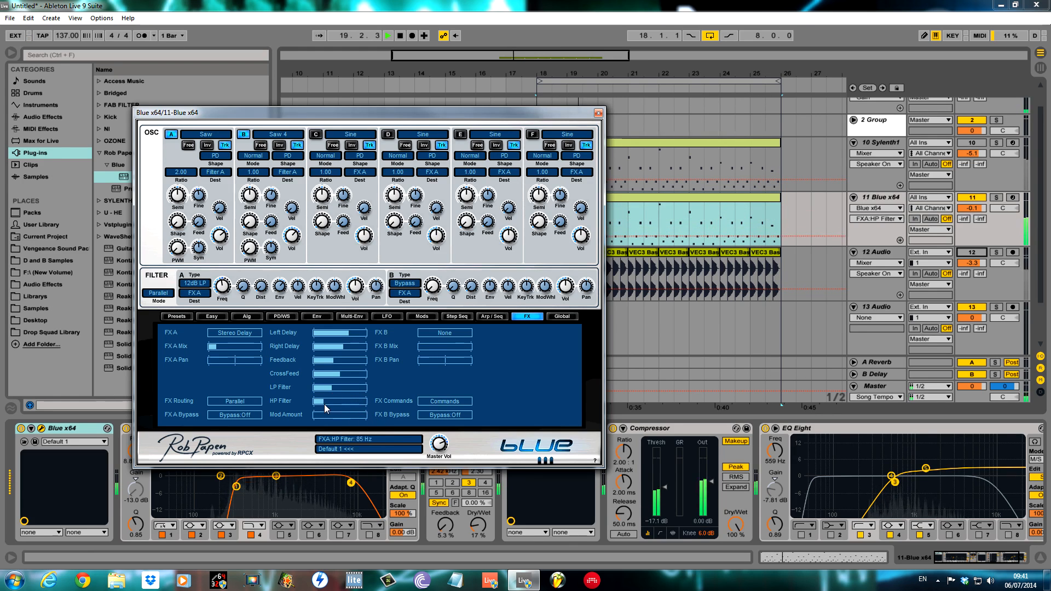
pyautogui.click(334, 389)
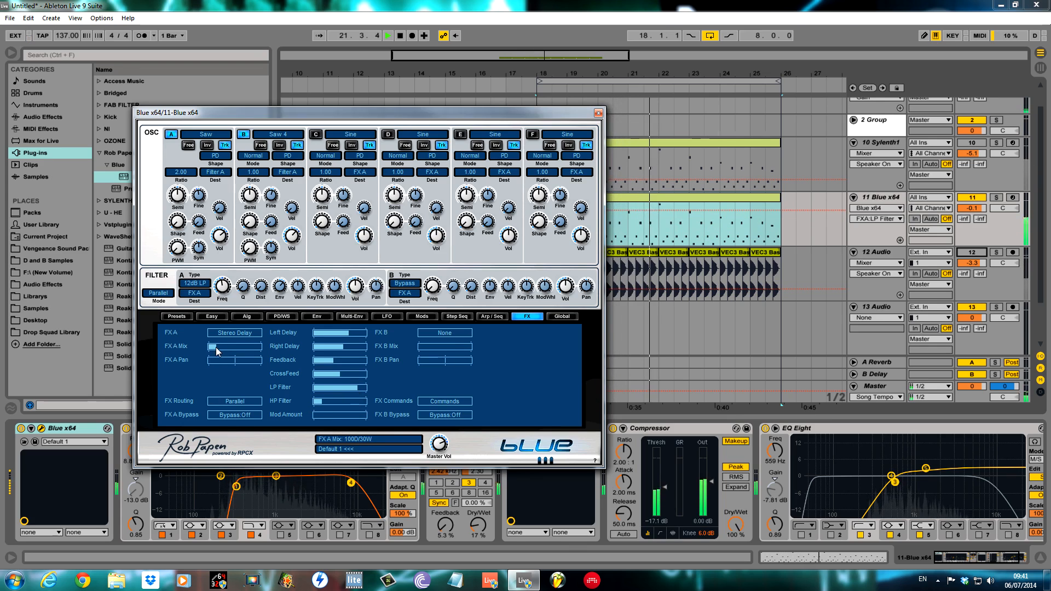
pyautogui.moveTo(217, 351); pyautogui.dragTo(218, 347)
# Step: Try a Chorus in Blue's FX B slot and set the slot back to None
pyautogui.click(439, 332)
pyautogui.click(464, 360)
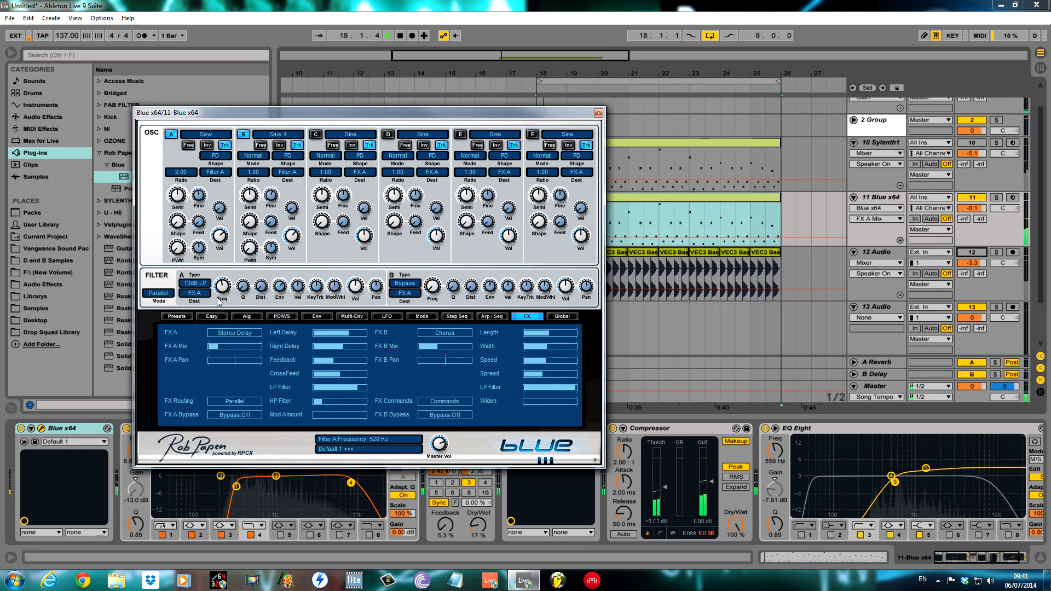
pyautogui.click(445, 332)
pyautogui.click(460, 334)
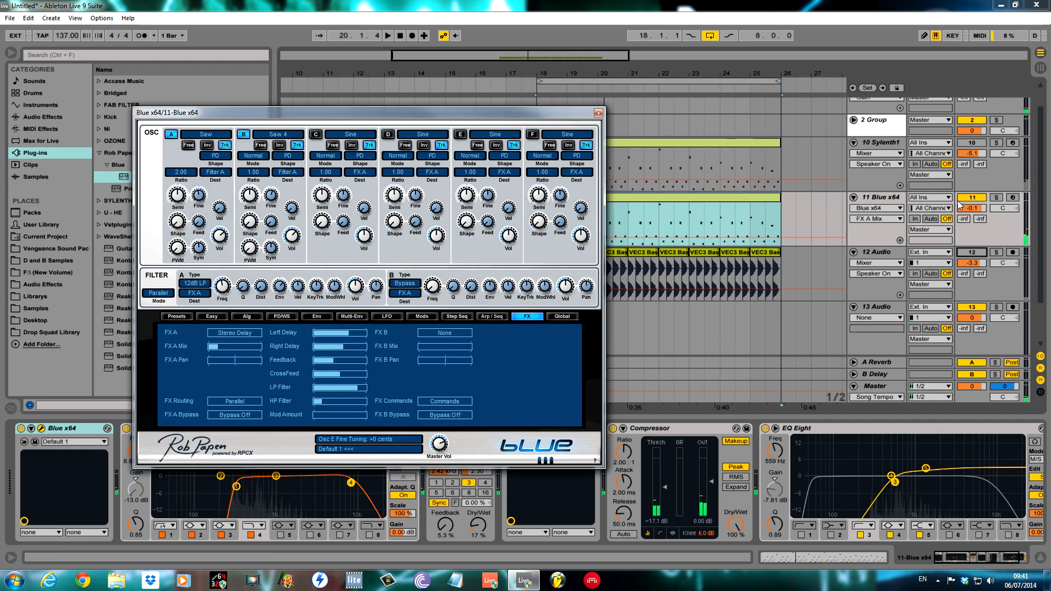
# Step: Solo the 10 Sylenth1 and 11 Blue x64 tracks together and set Blue's oscillator A ratio to 1.00
pyautogui.click(997, 145)
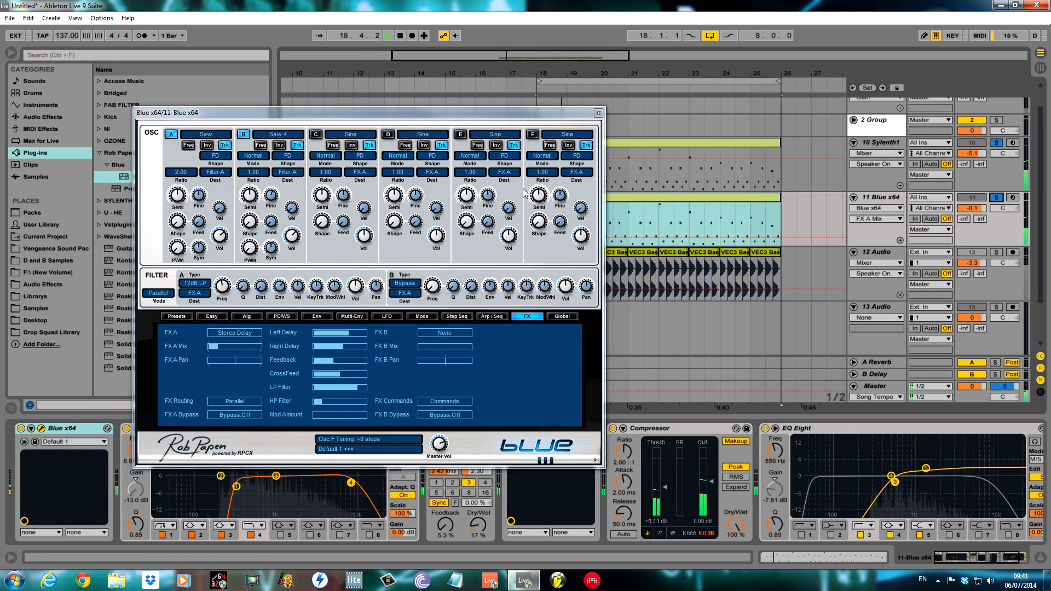
pyautogui.click(178, 176)
pyautogui.click(194, 215)
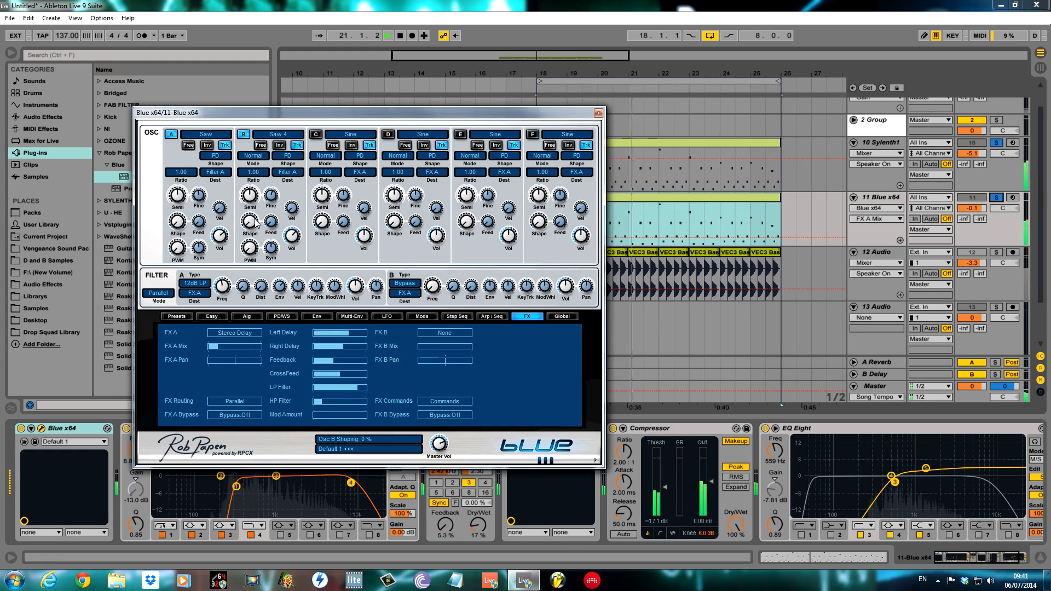
pyautogui.click(181, 172)
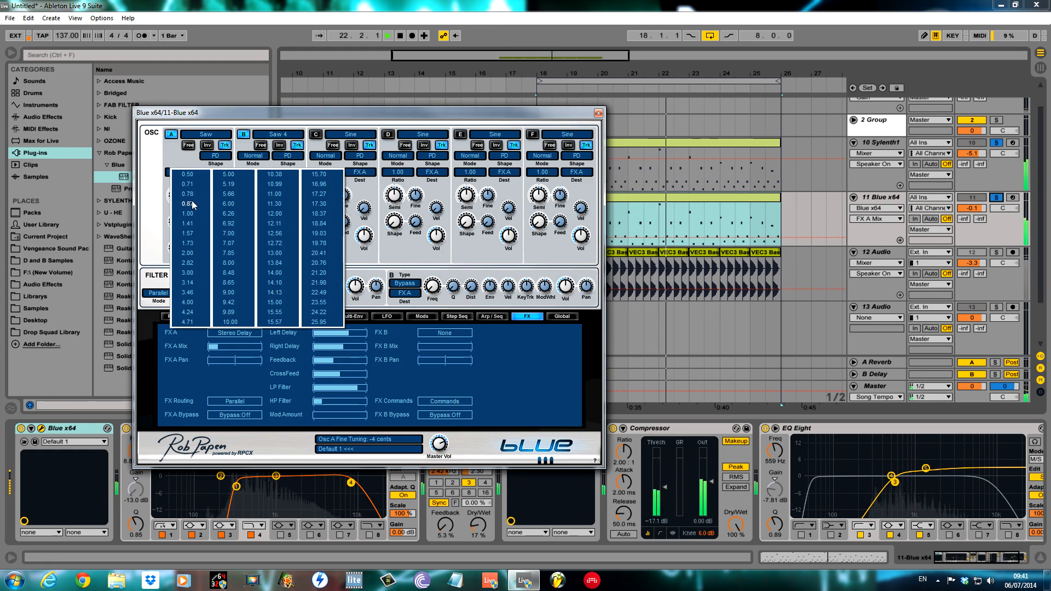
# Step: Solo only the 11 Blue x64 track and set its volume to 1.1 dB
pyautogui.click(997, 200)
pyautogui.click(999, 201)
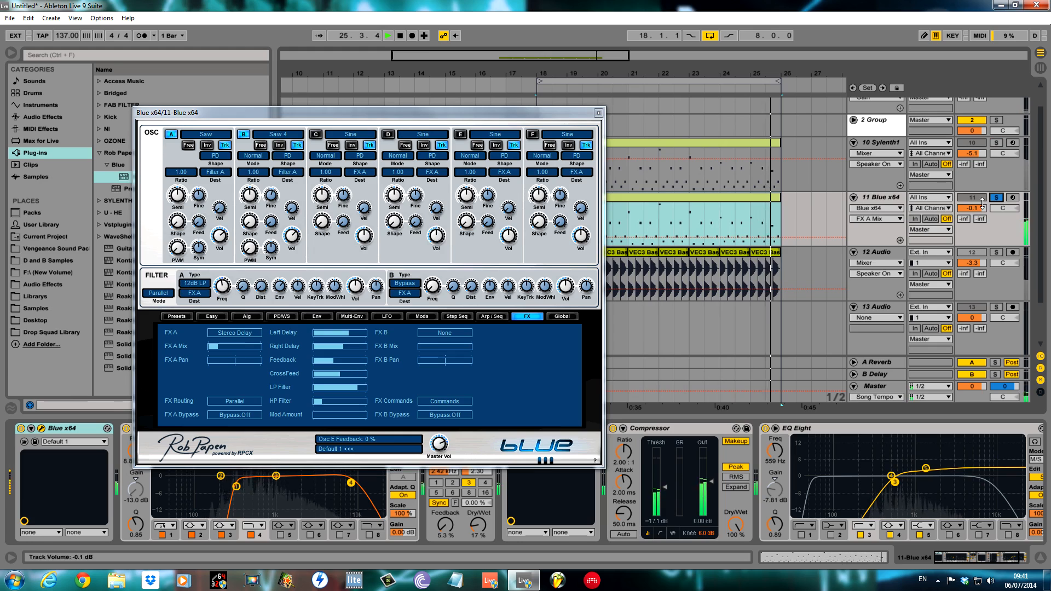
pyautogui.click(997, 198)
pyautogui.moveTo(972, 208); pyautogui.dragTo(972, 205)
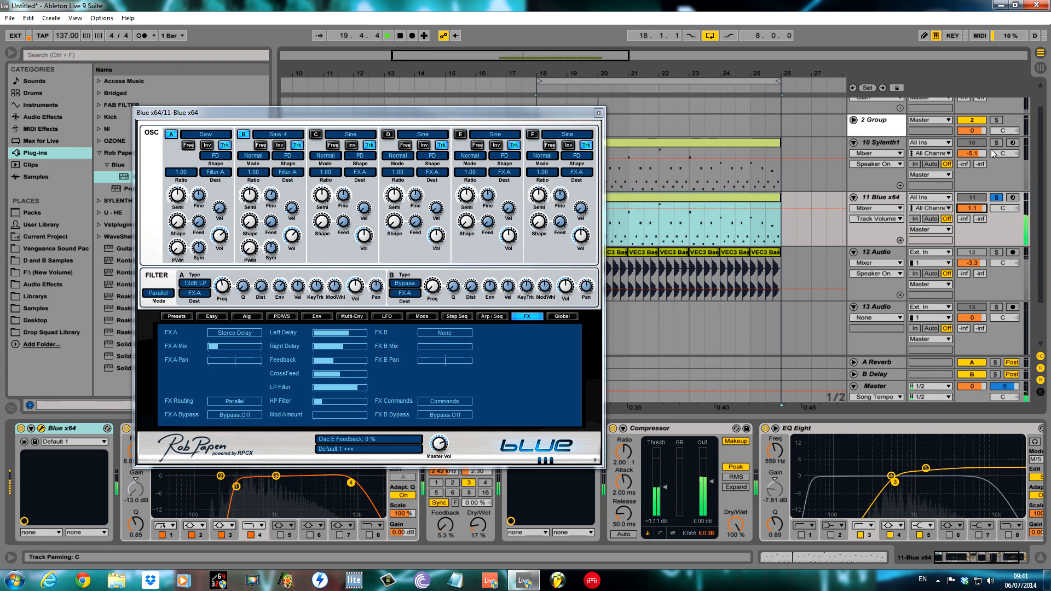
# Step: Lengthen the decay and raise the sustain of Blue's Filter A envelope, then unsolo the pluck tracks and switch on the 12 Audio track
pyautogui.click(322, 315)
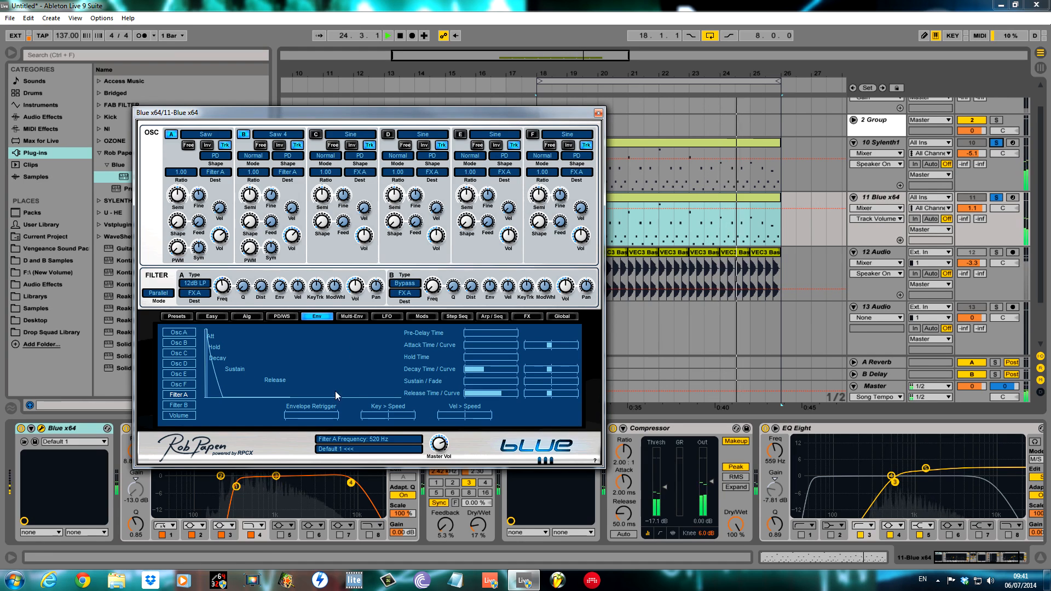
pyautogui.moveTo(223, 395); pyautogui.dragTo(224, 382)
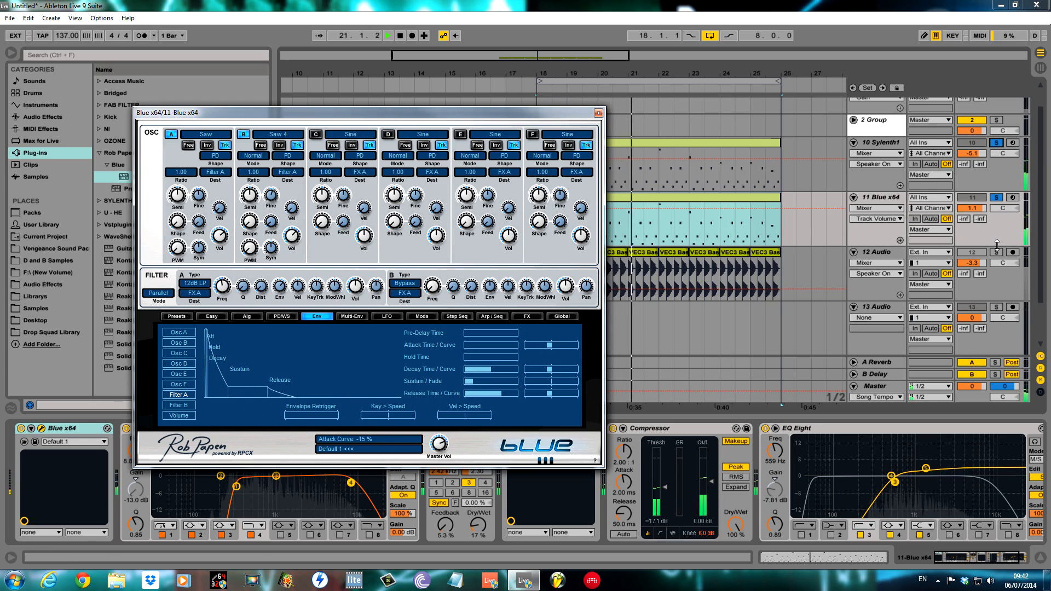
pyautogui.click(996, 198)
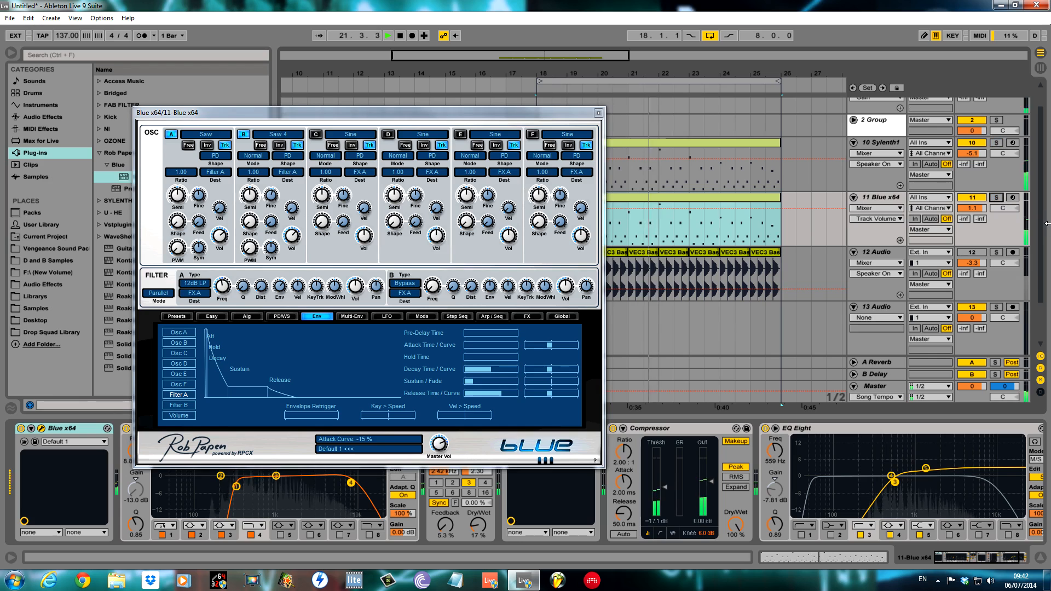
pyautogui.click(976, 252)
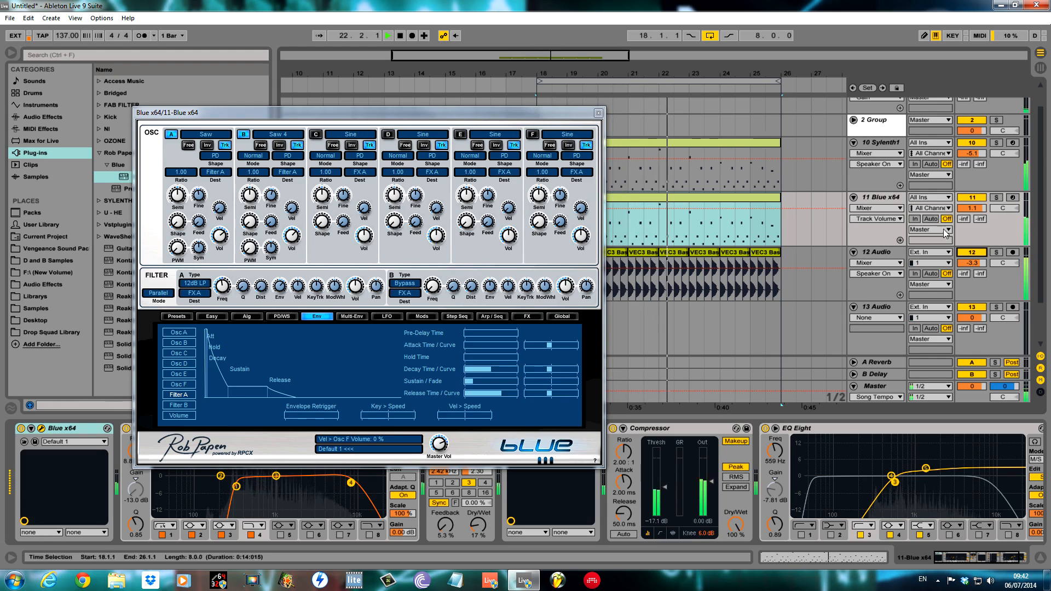
# Step: Check the levels in the Master track's L2 Stereo limiter during playback, then stop and close the L2 and Blue windows
pyautogui.click(892, 386)
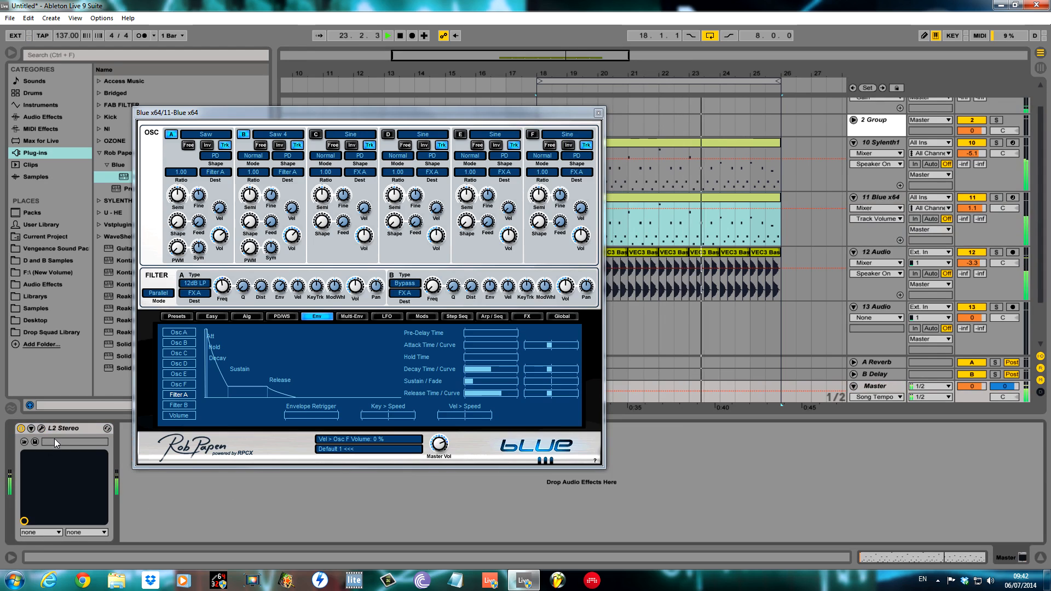
pyautogui.click(41, 428)
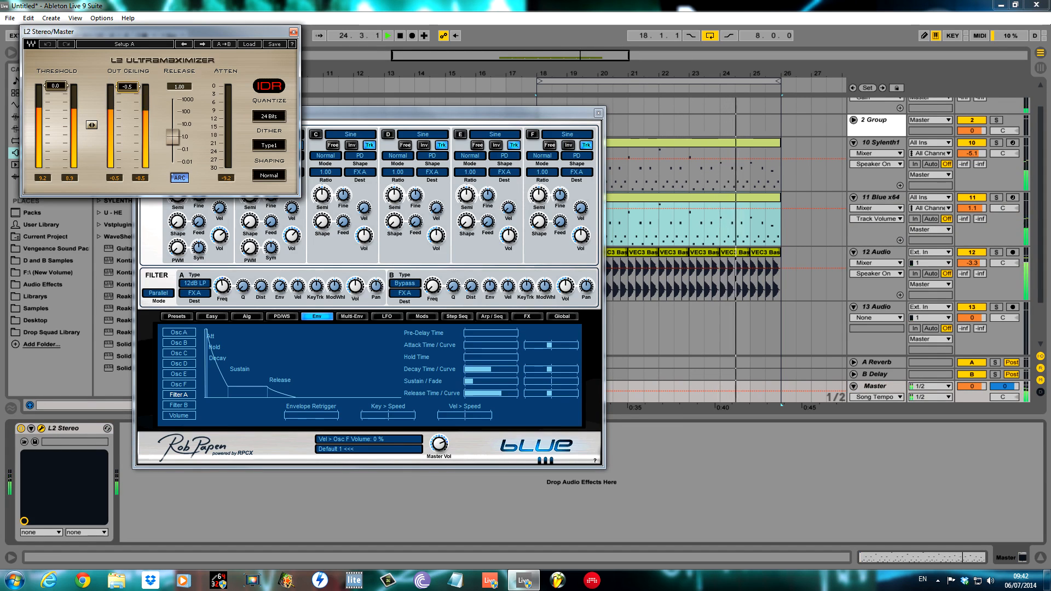
pyautogui.click(121, 82)
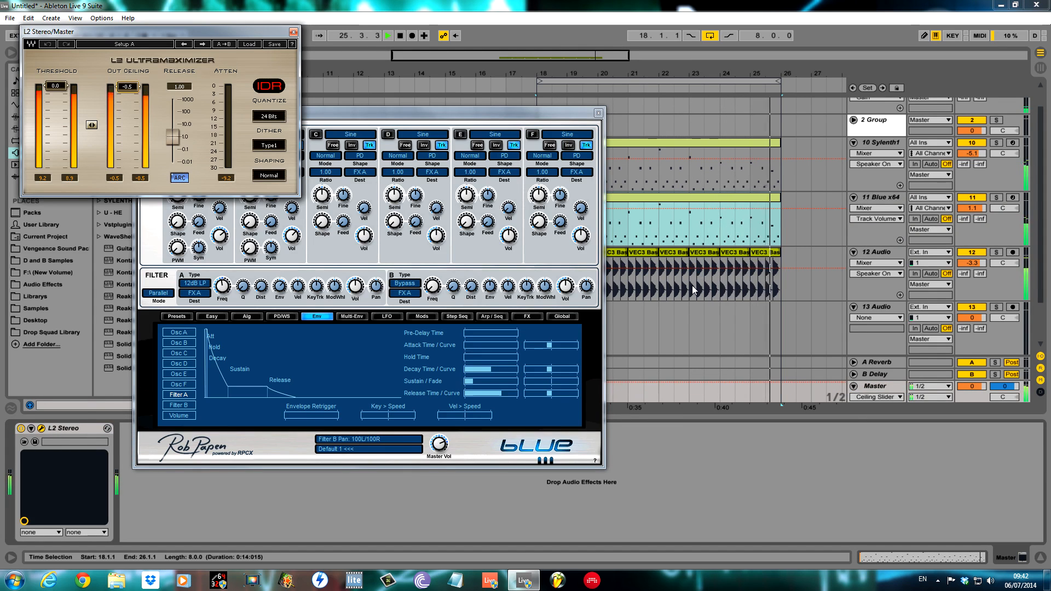
pyautogui.press('space')
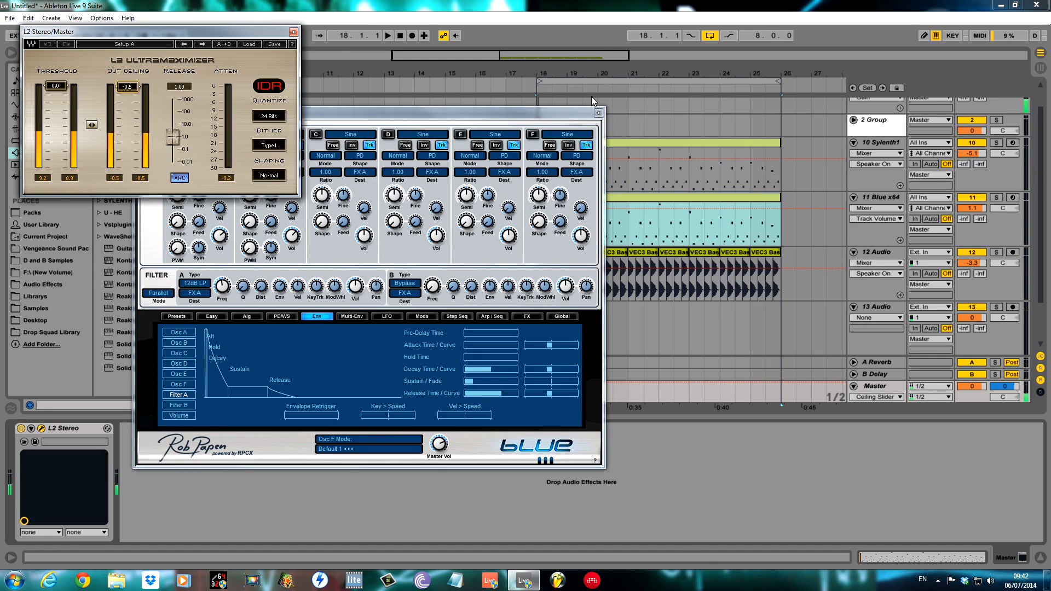
pyautogui.moveTo(537, 113); pyautogui.dragTo(620, 423)
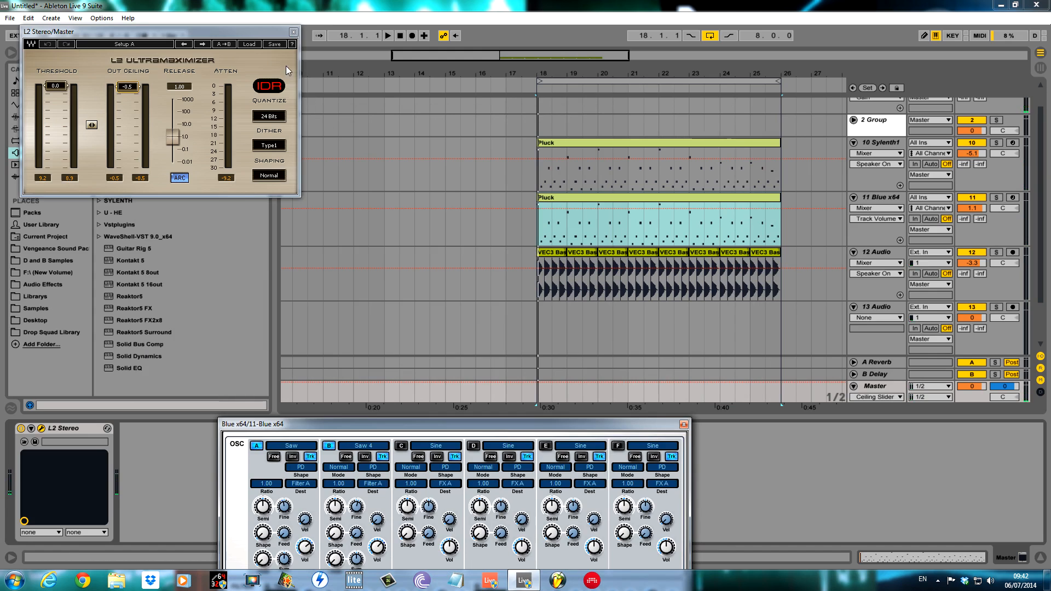
pyautogui.click(294, 33)
pyautogui.click(684, 425)
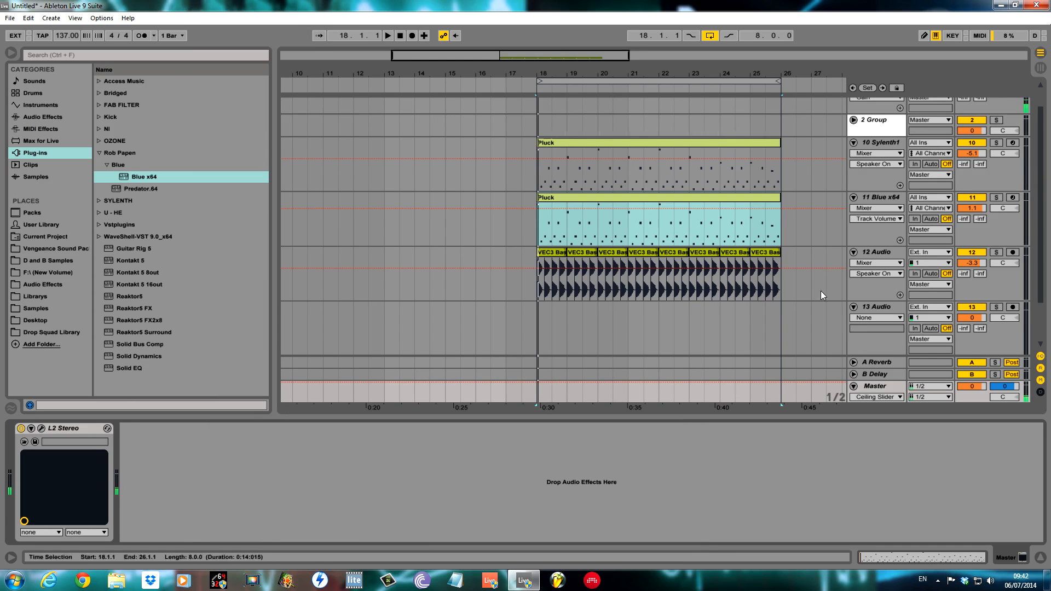
# Step: Group the 10 Sylenth1 and 11 Blue x64 tracks and name the group pluck
pyautogui.click(885, 145)
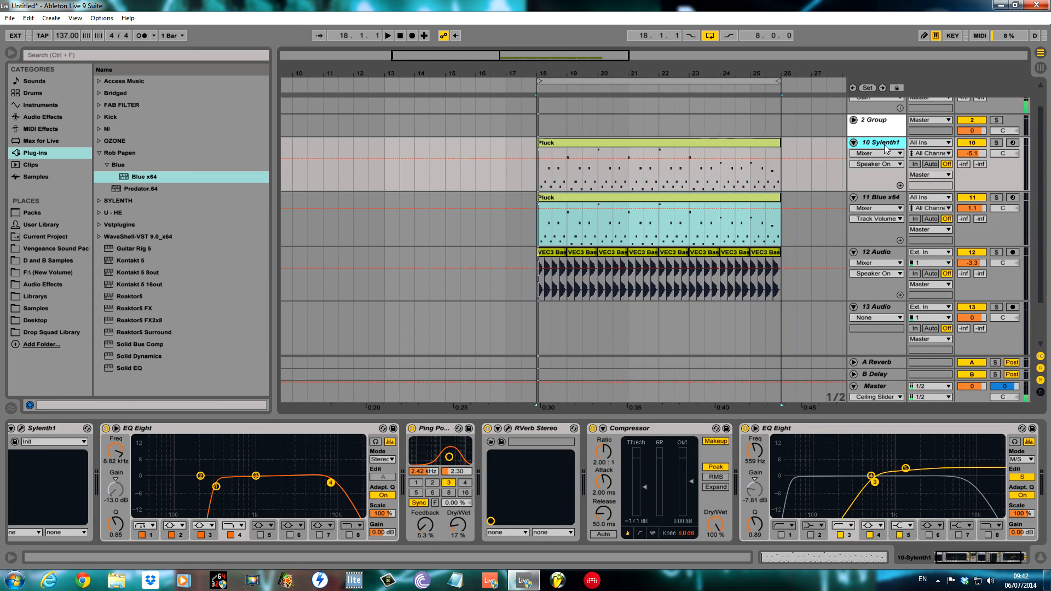
pyautogui.hotkey('shift', 'Down')
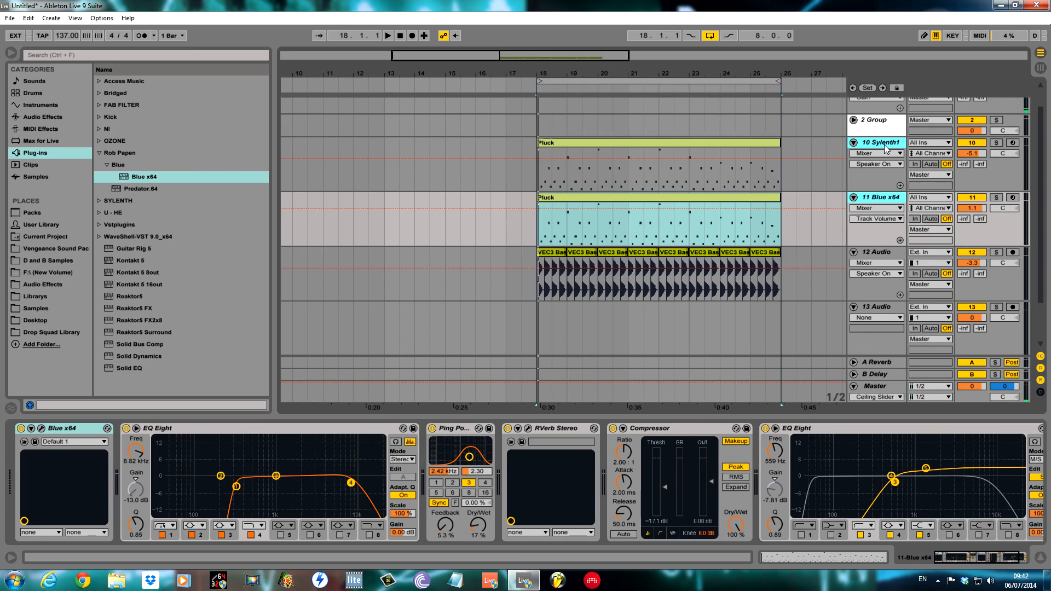
pyautogui.hotkey('ctrl', 'g')
pyautogui.hotkey('ctrl', 'r')
pyautogui.write('plu')
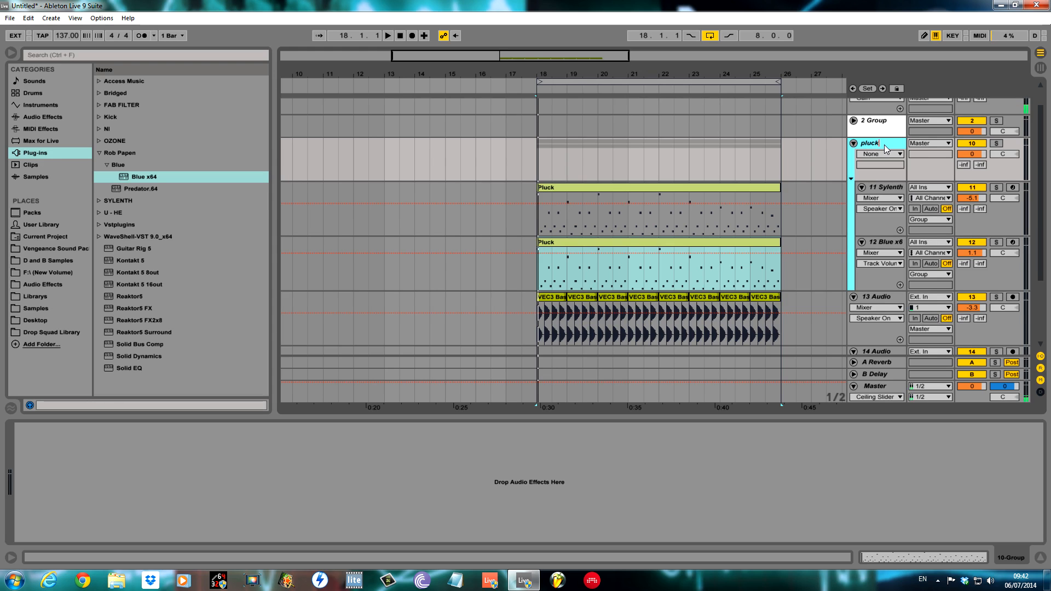
pyautogui.write('ck')
pyautogui.press('Return')
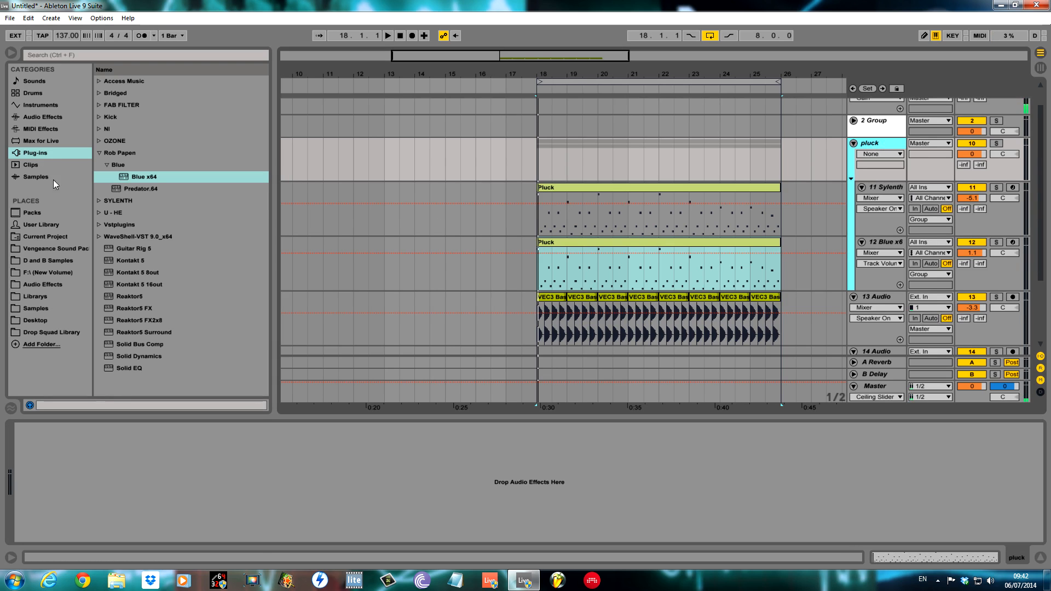
# Step: Add a Glue Compressor to the pluck group and colour the group track white
pyautogui.click(41, 106)
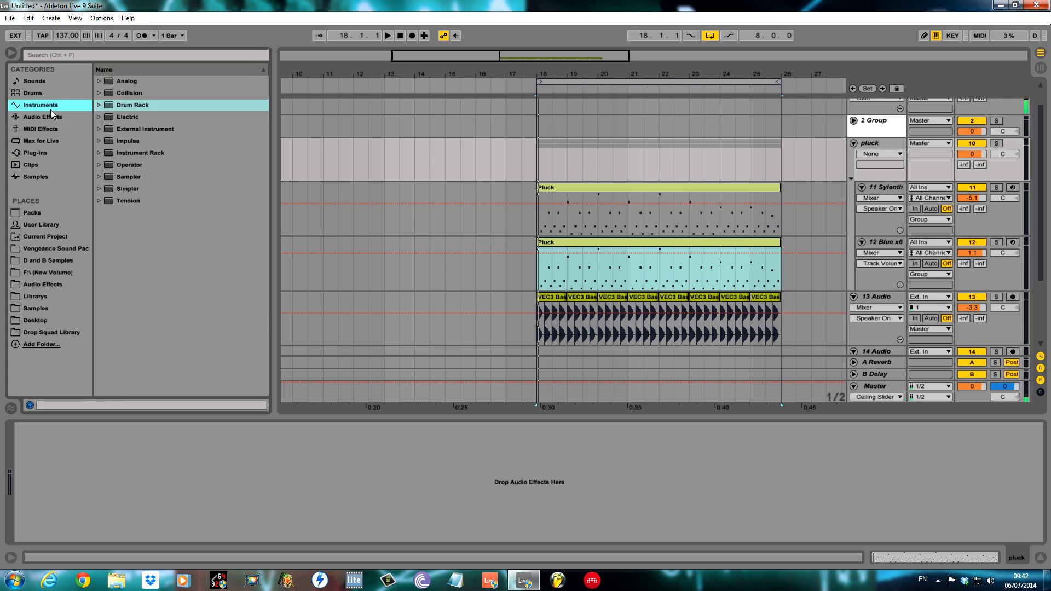
pyautogui.click(53, 116)
pyautogui.doubleClick(146, 297)
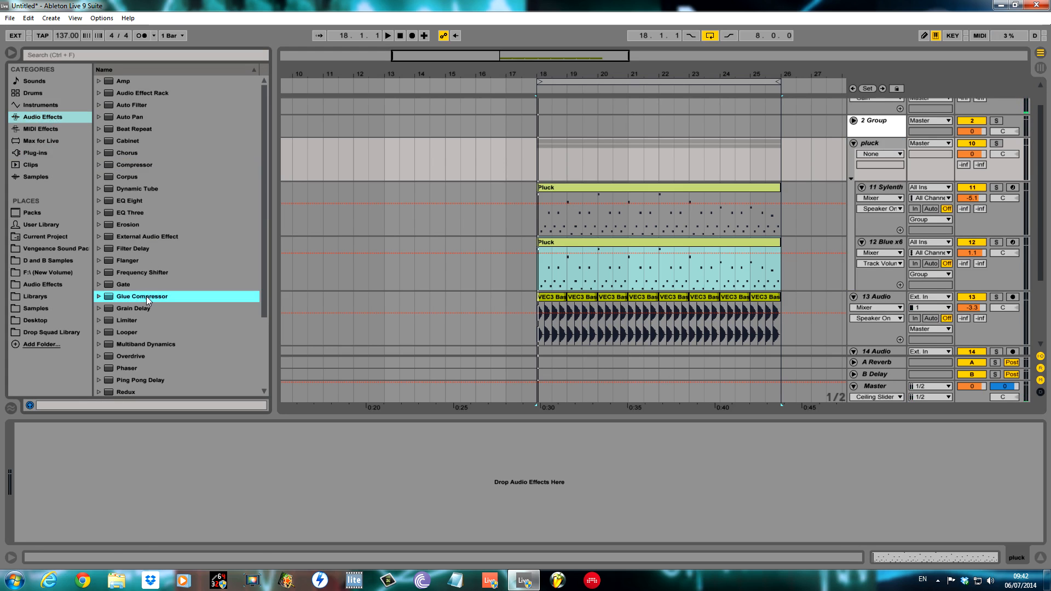
pyautogui.rightClick(877, 146)
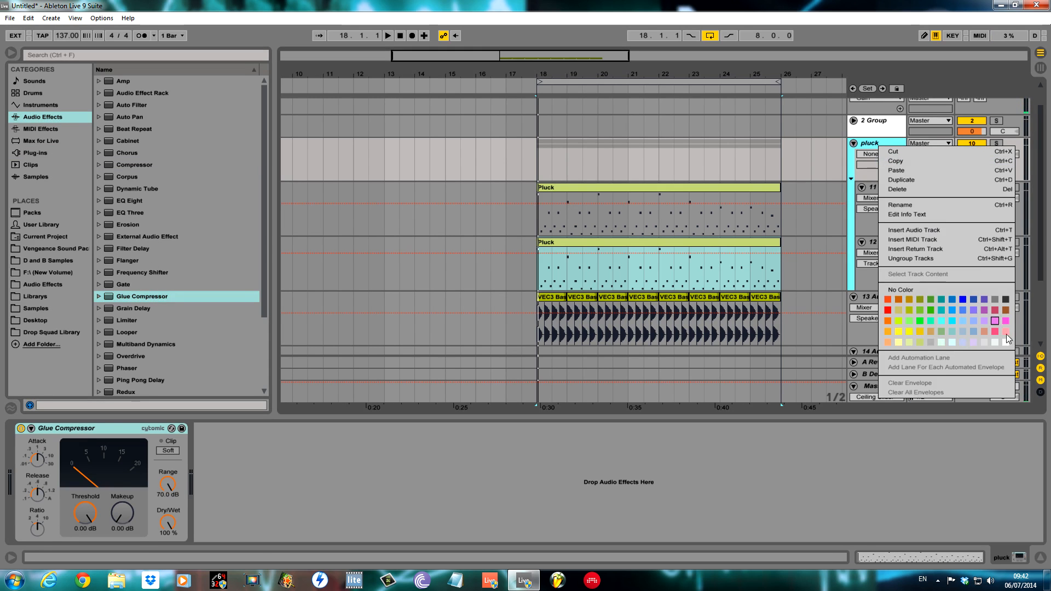
pyautogui.click(1008, 341)
# Step: With pluck soloed, adjust the Glue Compressor's release, set threshold -15.2 dB and makeup 3.17 dB, and set the Blue track's volume to -1.5 dB
pyautogui.press('space')
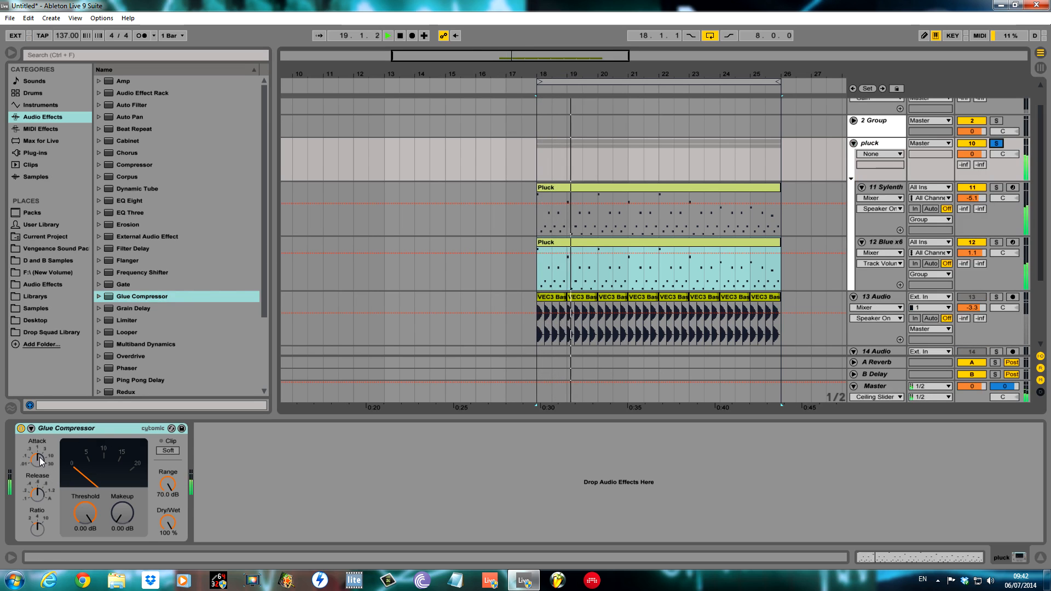
pyautogui.click(37, 494)
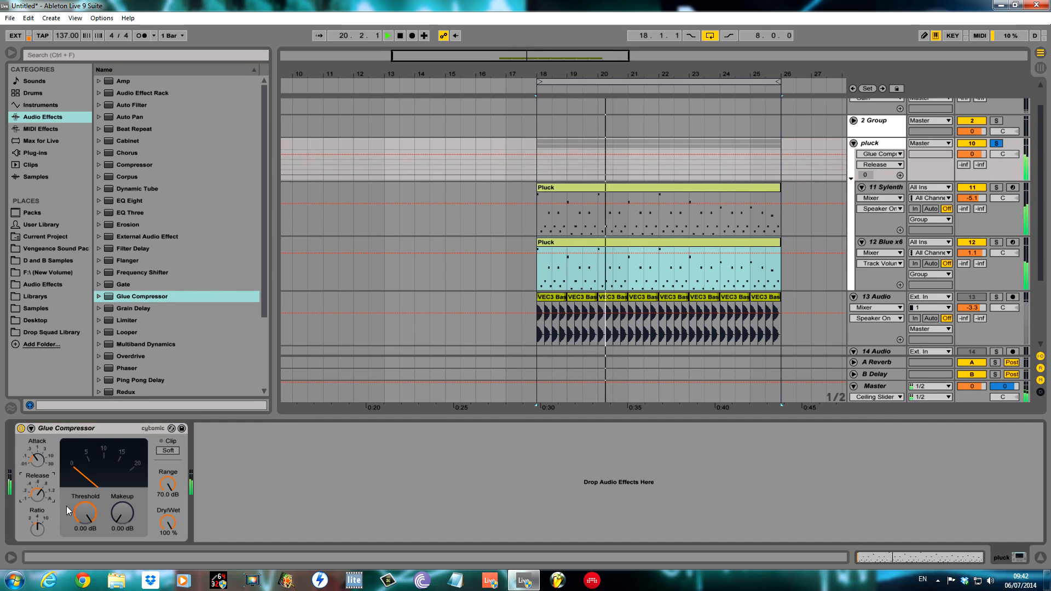
pyautogui.moveTo(84, 513); pyautogui.dragTo(122, 499)
pyautogui.click(122, 513)
pyautogui.moveTo(972, 255); pyautogui.dragTo(972, 257)
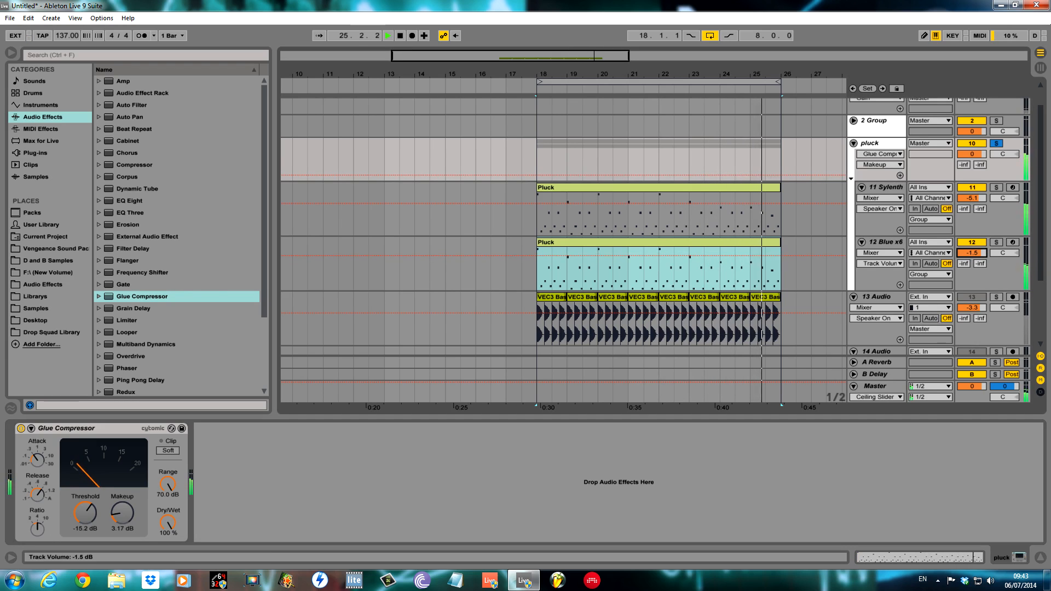
# Step: Rename the 13 Audio track as Kick and colour the track red
pyautogui.click(889, 298)
pyautogui.hotkey('ctrl', 'r')
pyautogui.write('Kick')
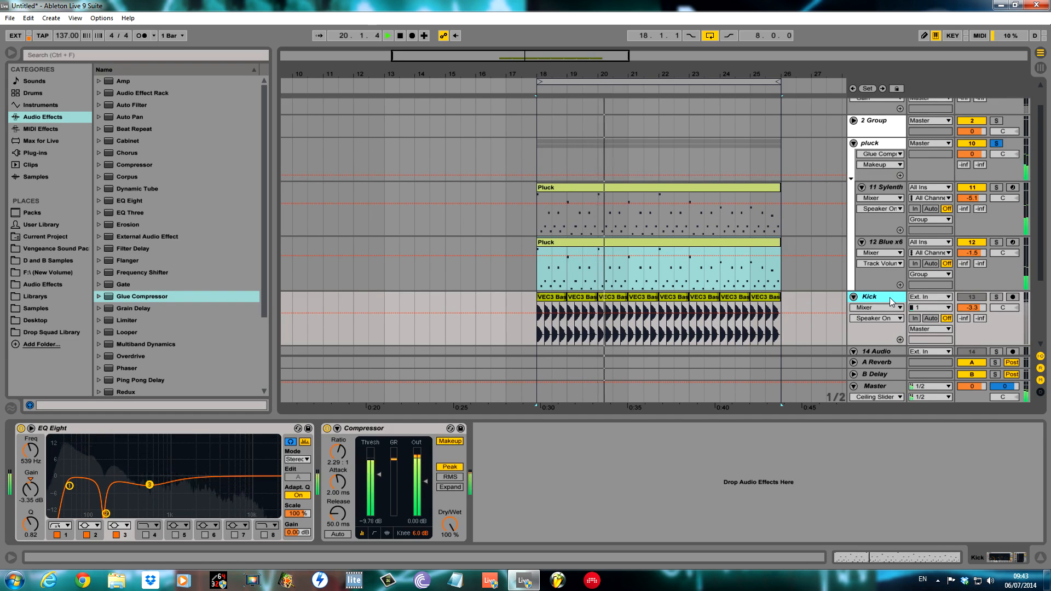
pyautogui.rightClick(889, 298)
pyautogui.click(900, 184)
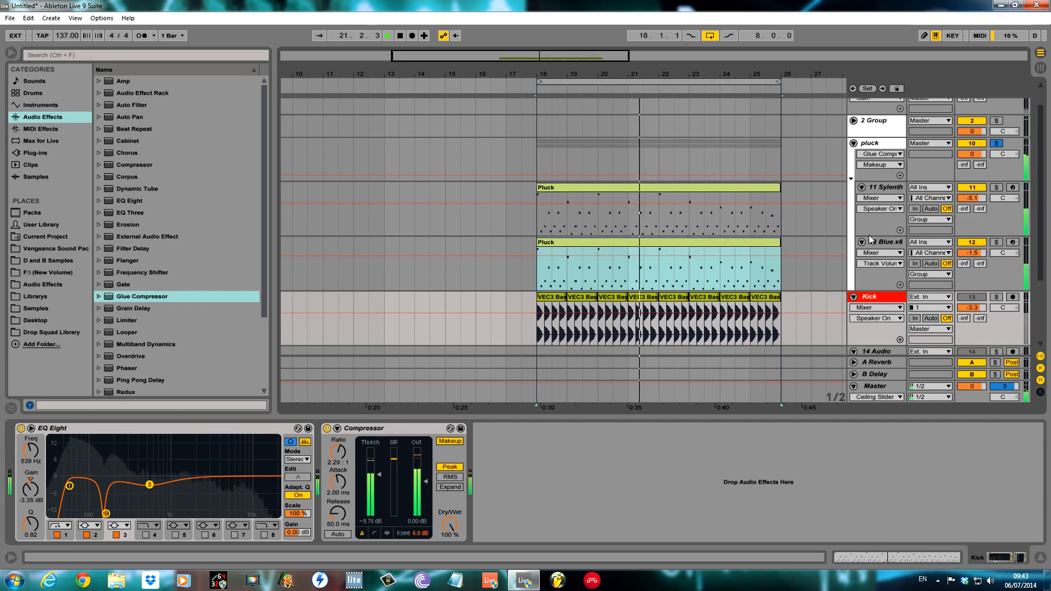
# Step: Consolidate the Kick track's clips from bar 18 to bar 26 into one clip and colour it red
pyautogui.moveTo(536, 327); pyautogui.dragTo(765, 323)
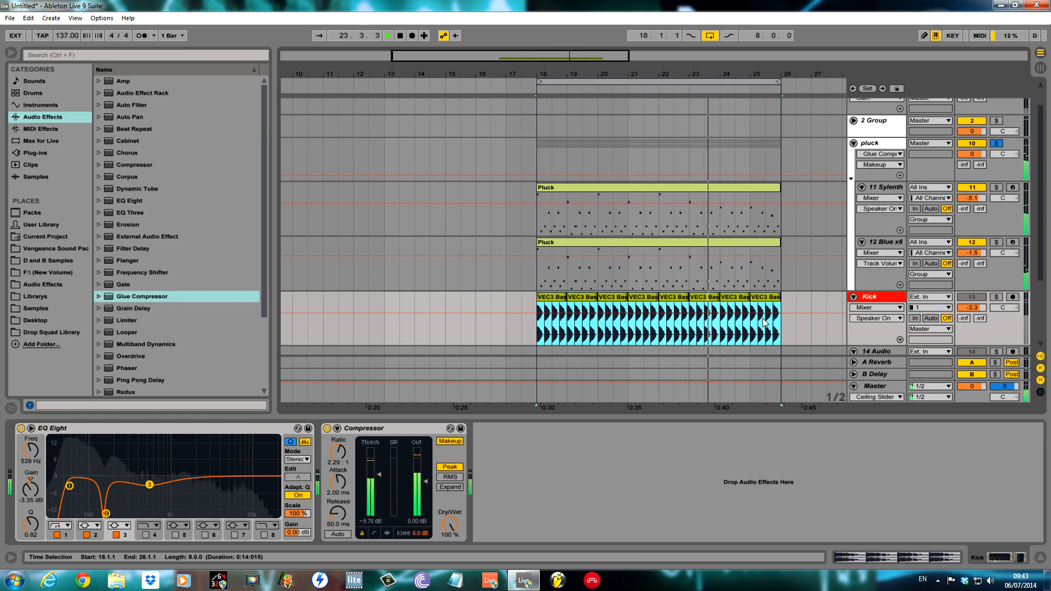
pyautogui.hotkey('ctrl', 'j')
pyautogui.press('Return')
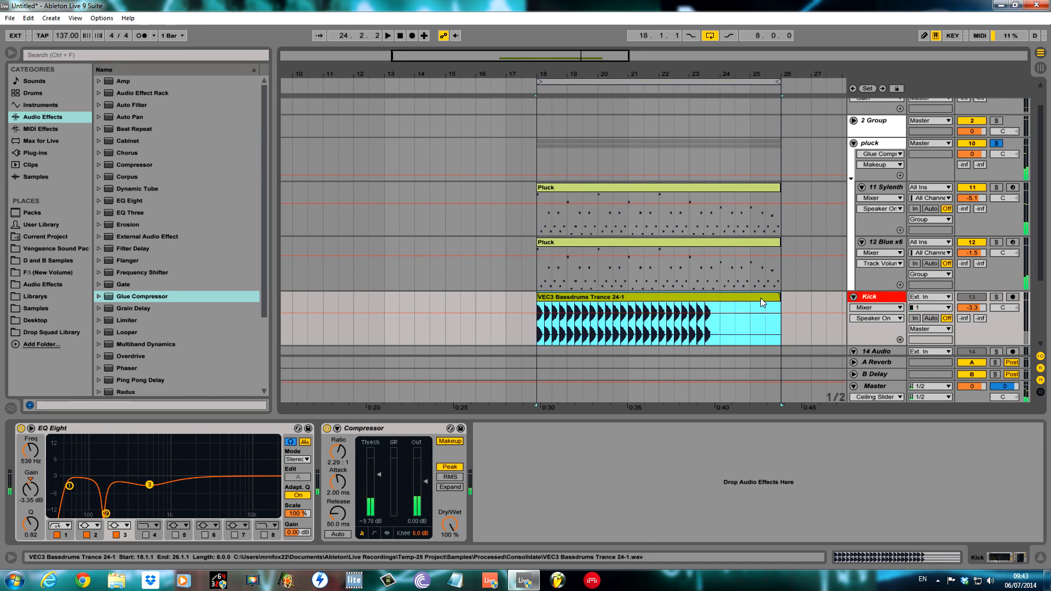
pyautogui.rightClick(762, 297)
pyautogui.click(773, 523)
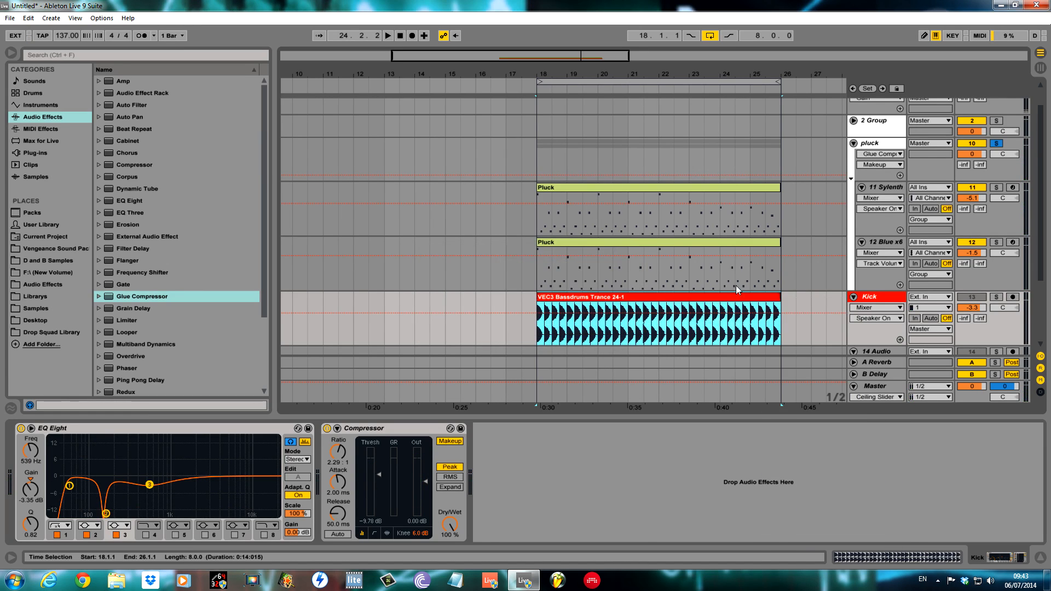
# Step: Colour the Sylenth1 track and its Pluck clip green
pyautogui.rightClick(764, 185)
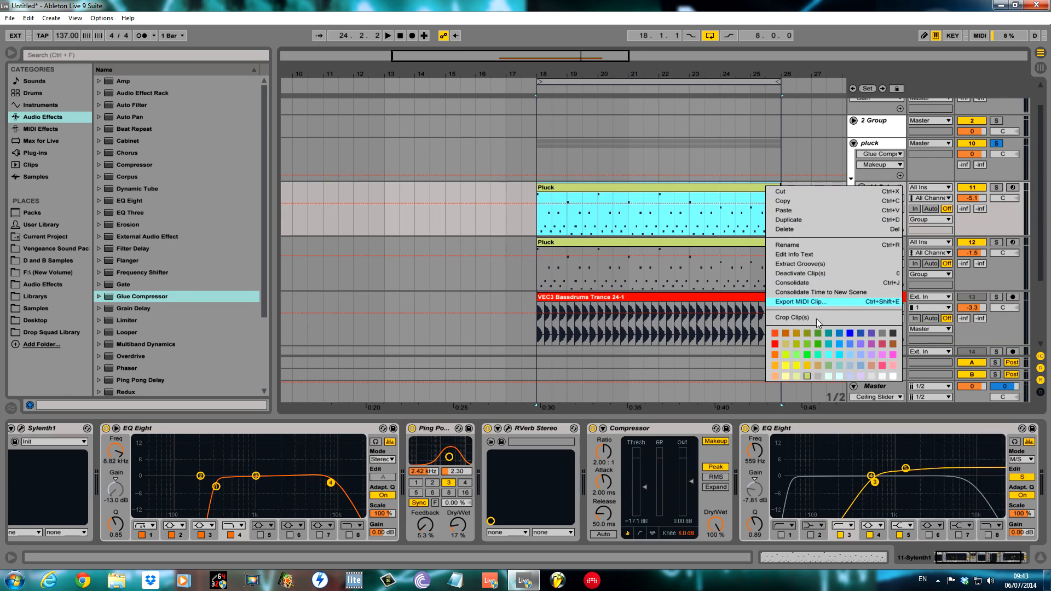
pyautogui.click(803, 340)
pyautogui.rightClick(895, 189)
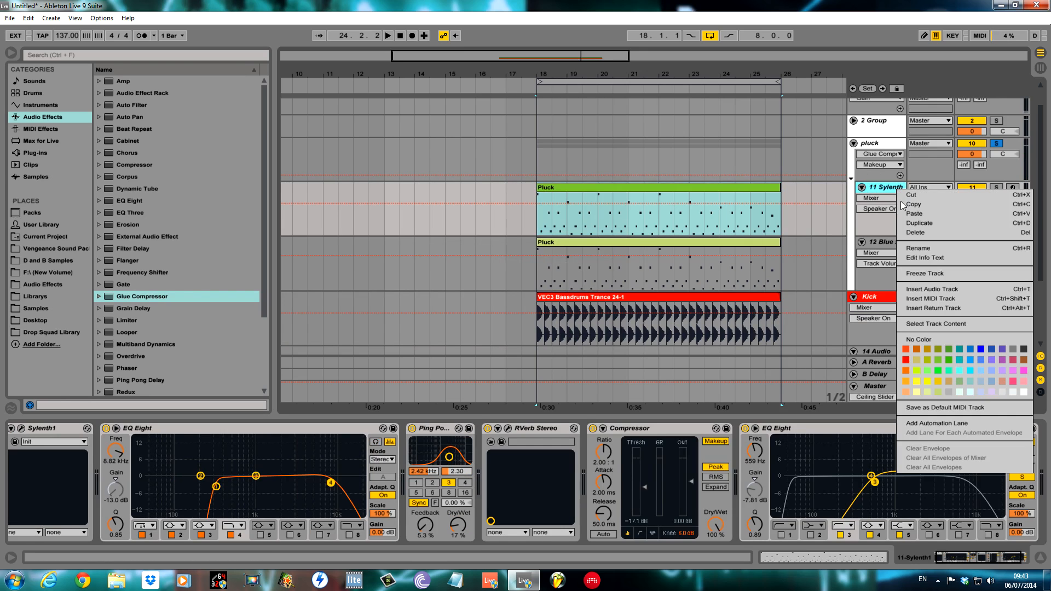
pyautogui.click(947, 357)
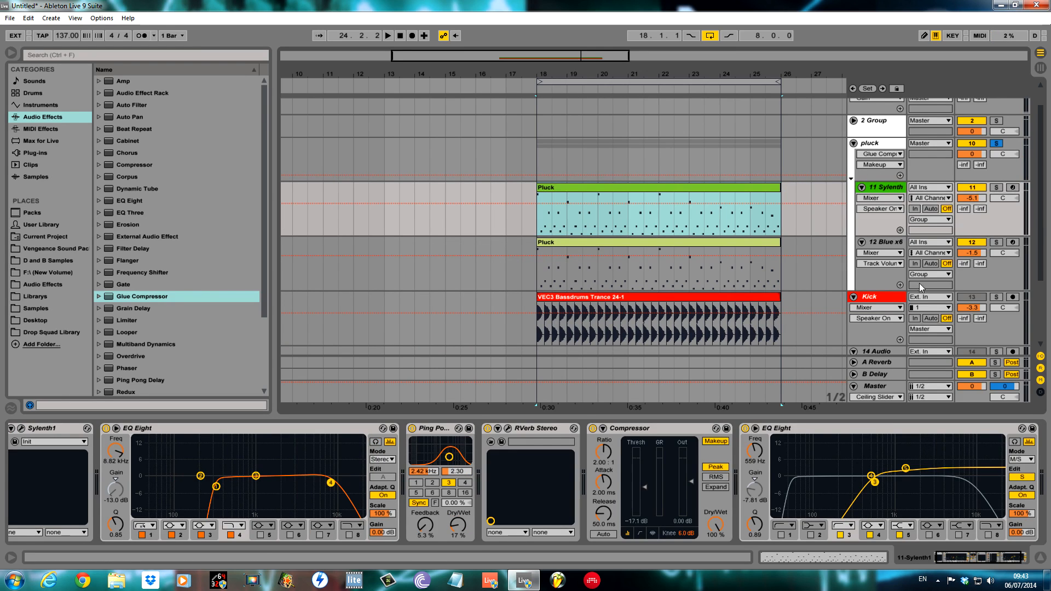
pyautogui.rightClick(898, 189)
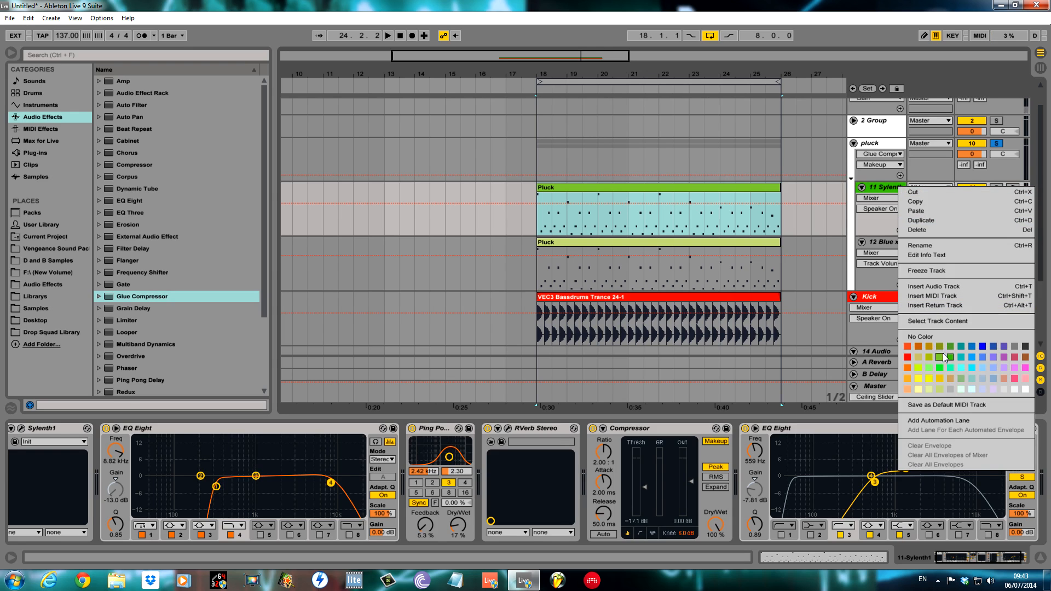
pyautogui.click(942, 353)
# Step: Colour the Blue x64 track and its Pluck clip blue, and unsolo the pluck group to play the full mix
pyautogui.rightClick(880, 241)
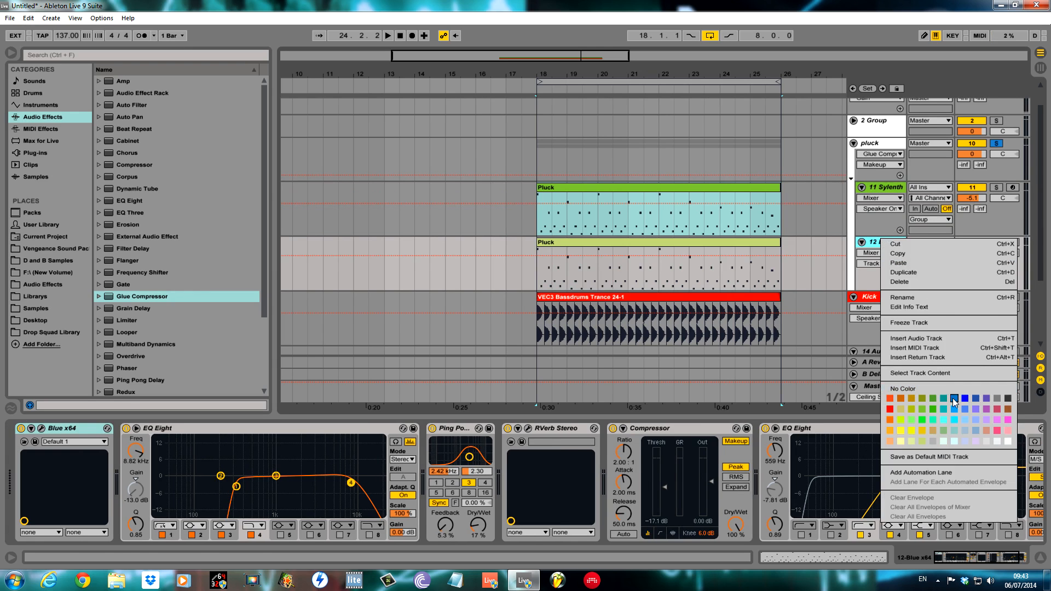
pyautogui.click(953, 400)
pyautogui.rightClick(770, 244)
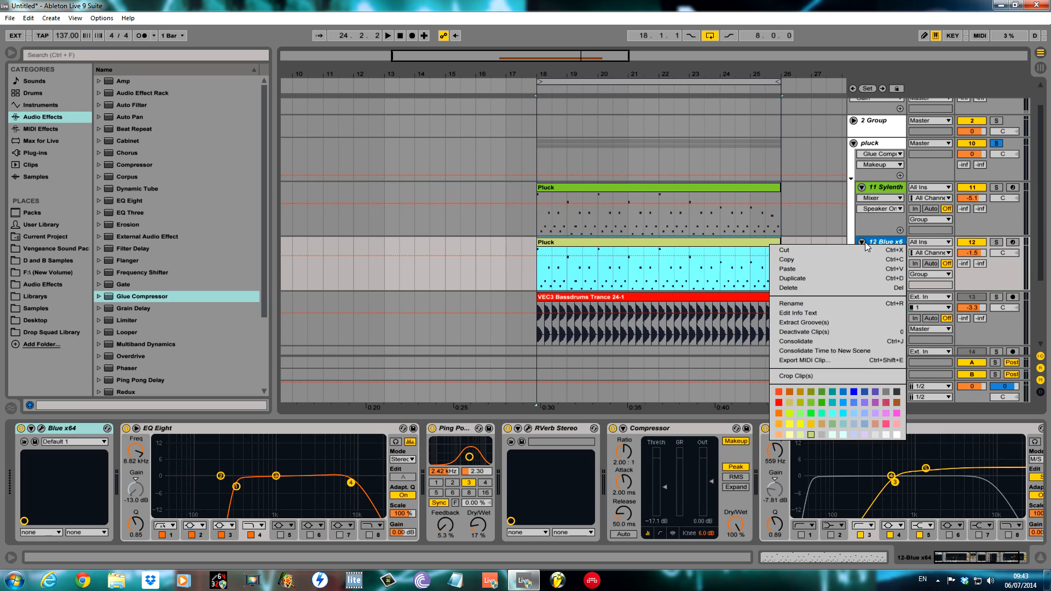
pyautogui.click(997, 146)
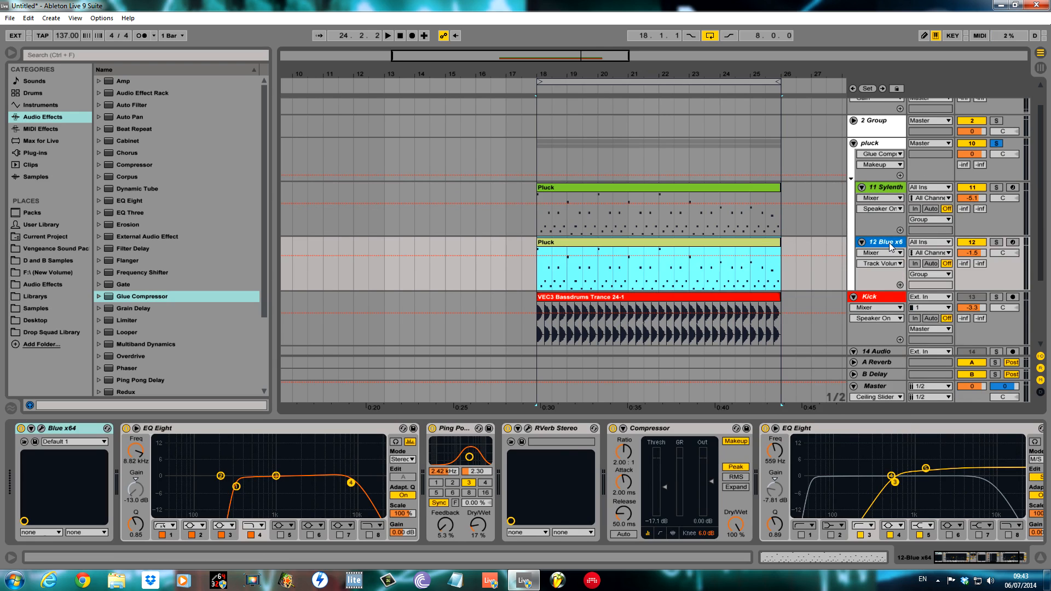
pyautogui.click(996, 142)
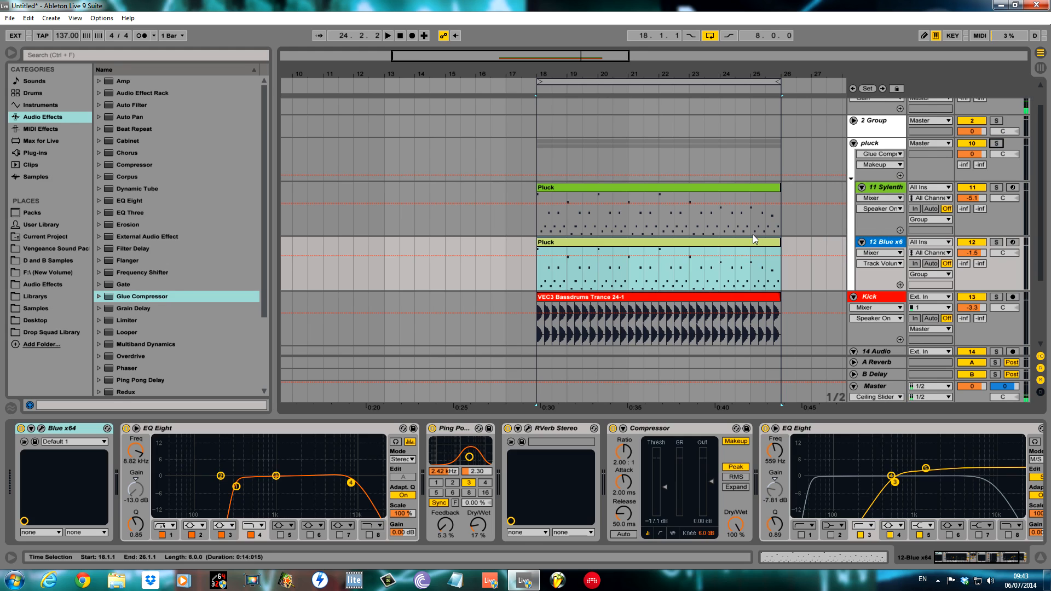
pyautogui.rightClick(761, 248)
pyautogui.click(826, 403)
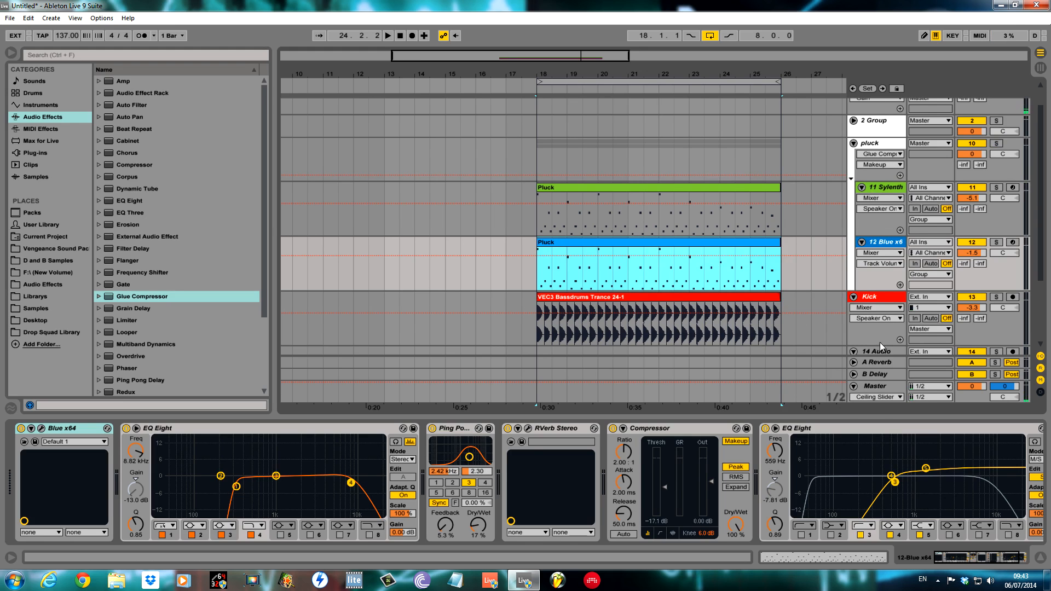
pyautogui.press('space')
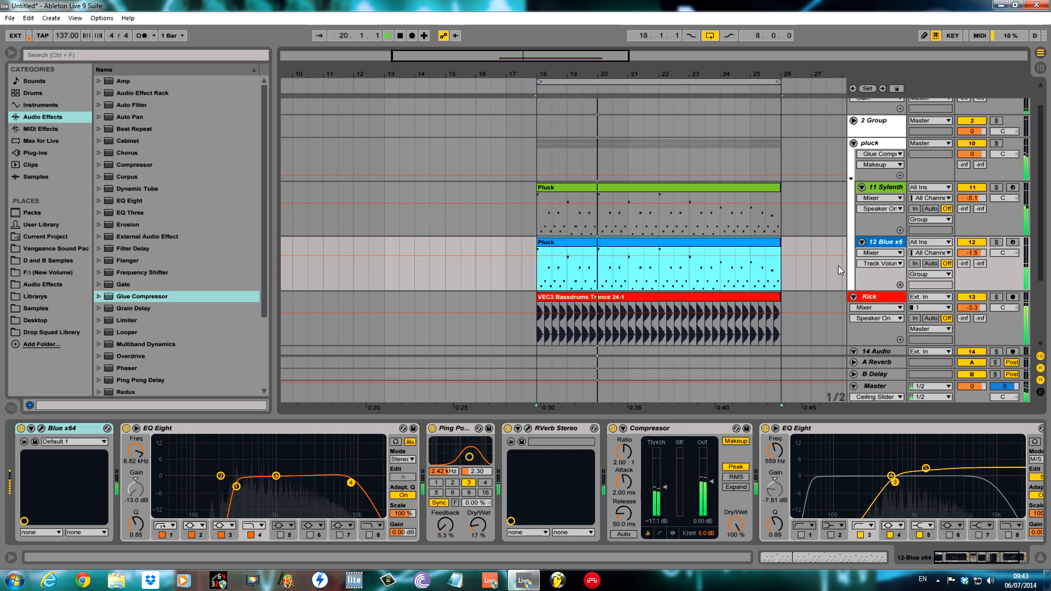
# Step: Set the Komplete Audio 6 interface to a 44100 Hz sample rate and a 256-sample process buffer, and restart playback
pyautogui.click(113, 21)
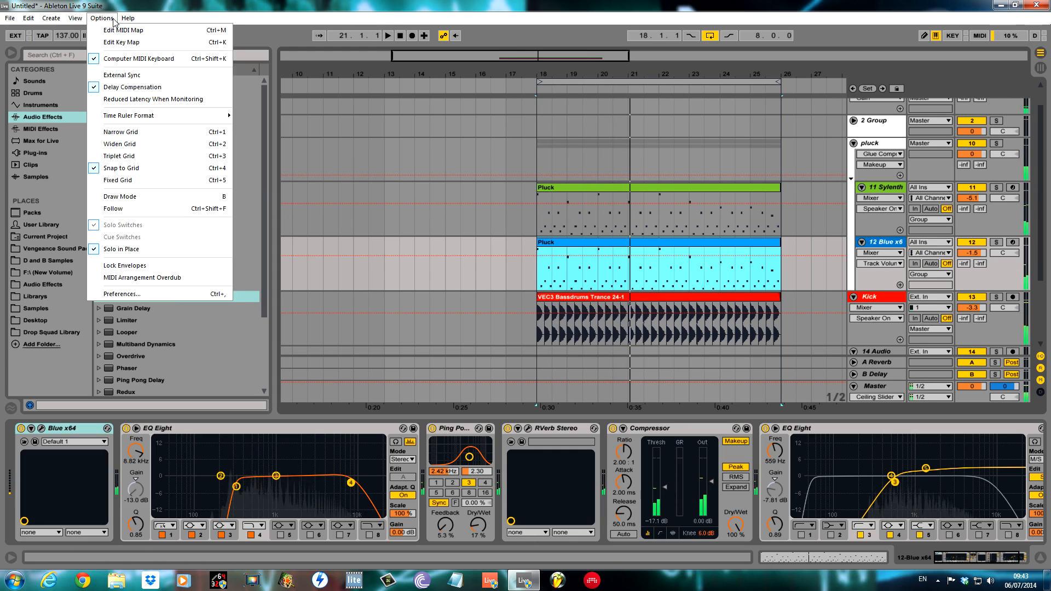
pyautogui.click(122, 294)
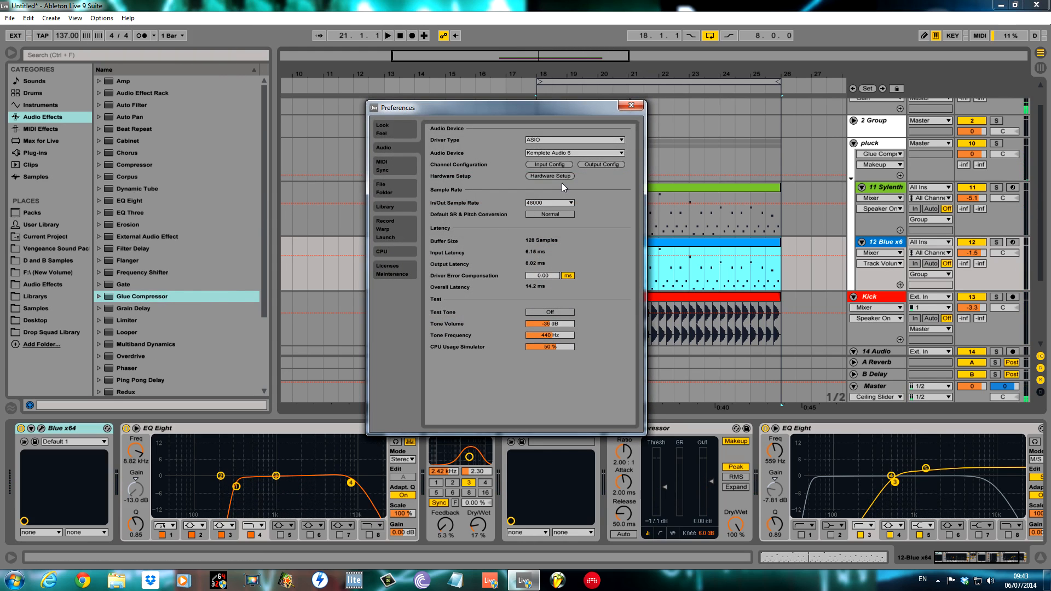
pyautogui.click(566, 175)
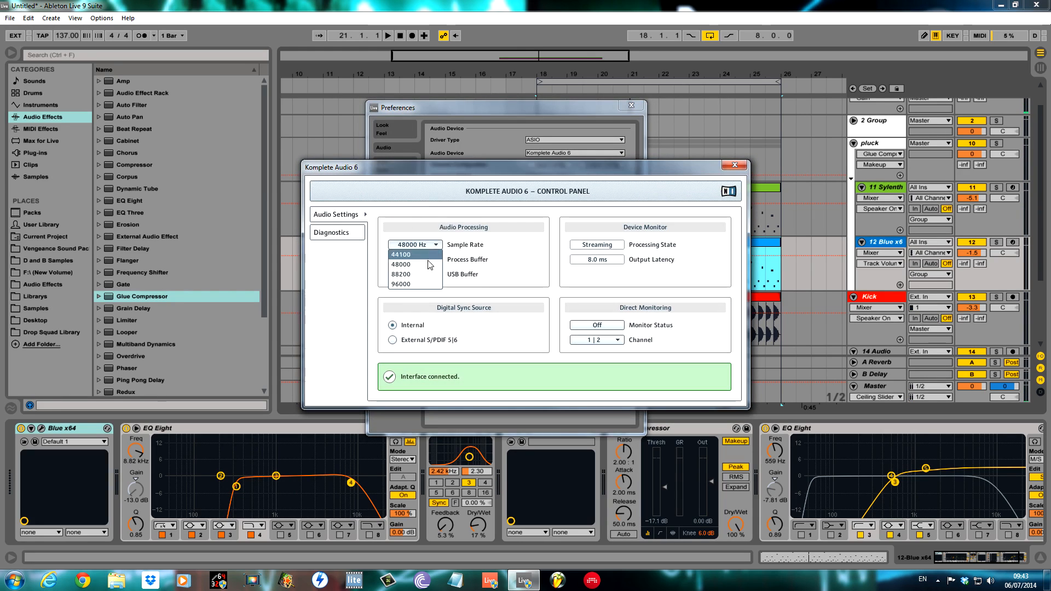
pyautogui.click(419, 255)
pyautogui.click(435, 261)
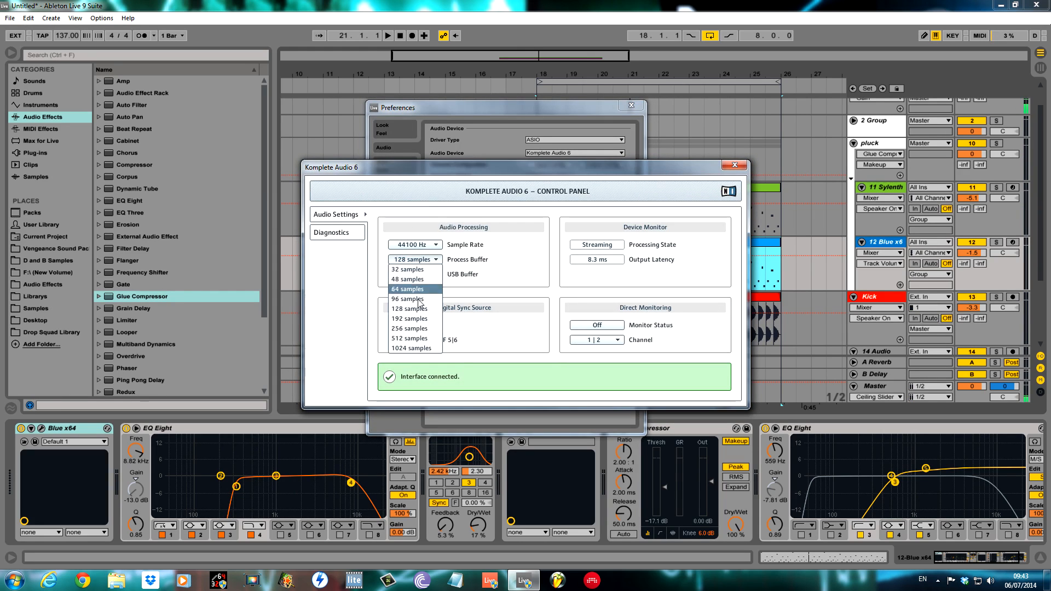
pyautogui.click(431, 330)
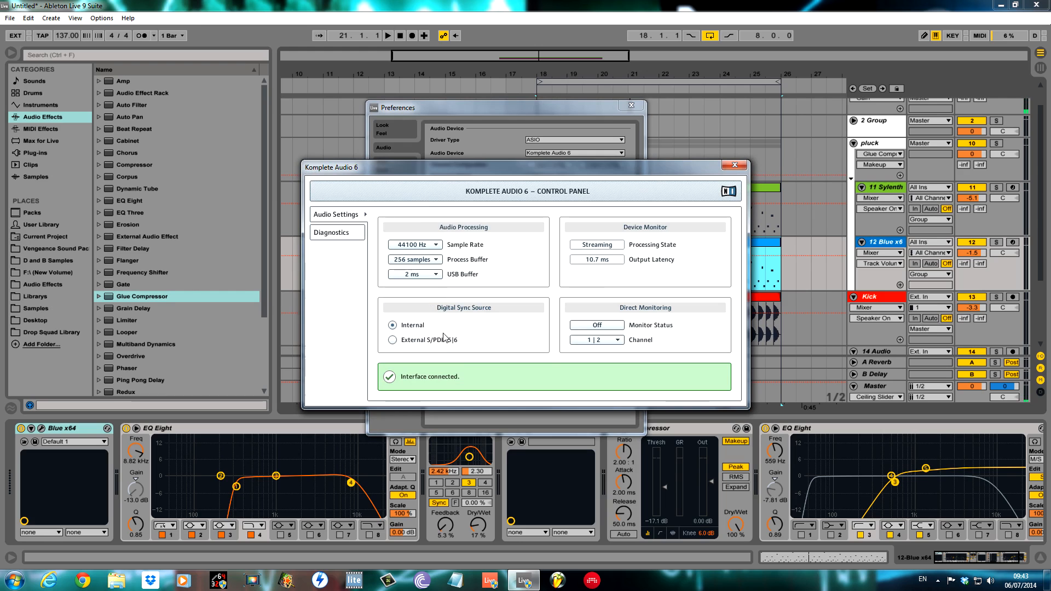
pyautogui.click(733, 165)
pyautogui.press('space')
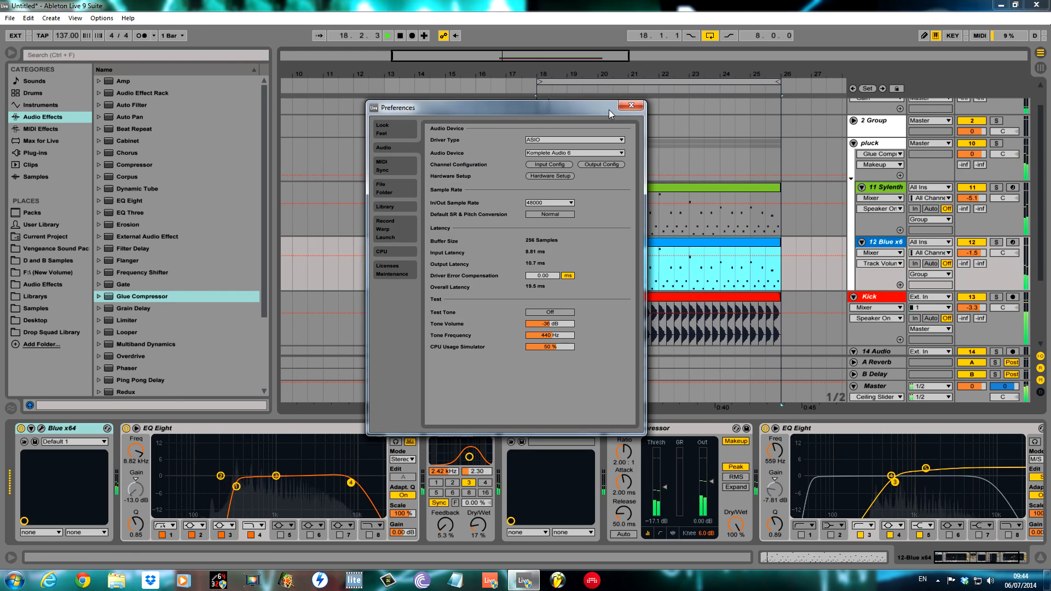
pyautogui.click(630, 105)
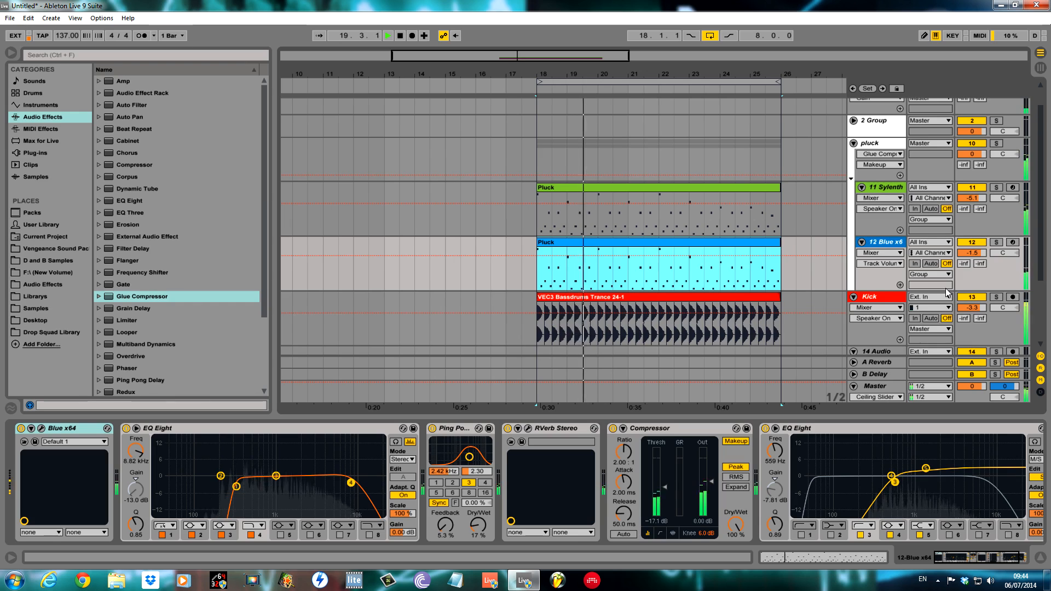
# Step: Lower the Kick track's volume to -4.5 dB and browse the V Essential Clubsounds 3 folders in the Vengeance sound pack
pyautogui.scroll(-3, 947, 293)
pyautogui.moveTo(972, 257); pyautogui.dragTo(972, 264)
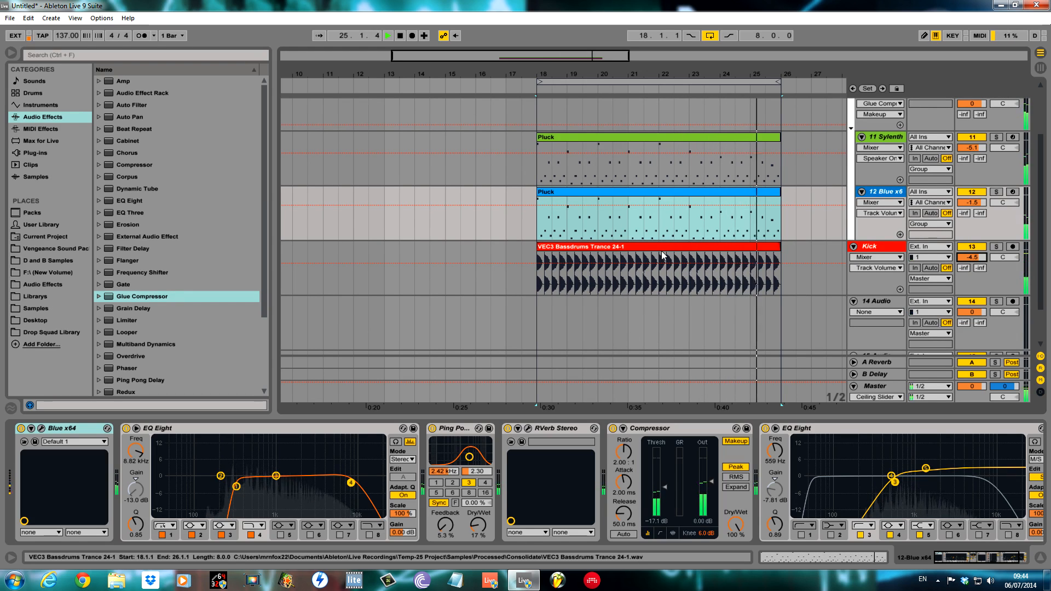
pyautogui.click(54, 248)
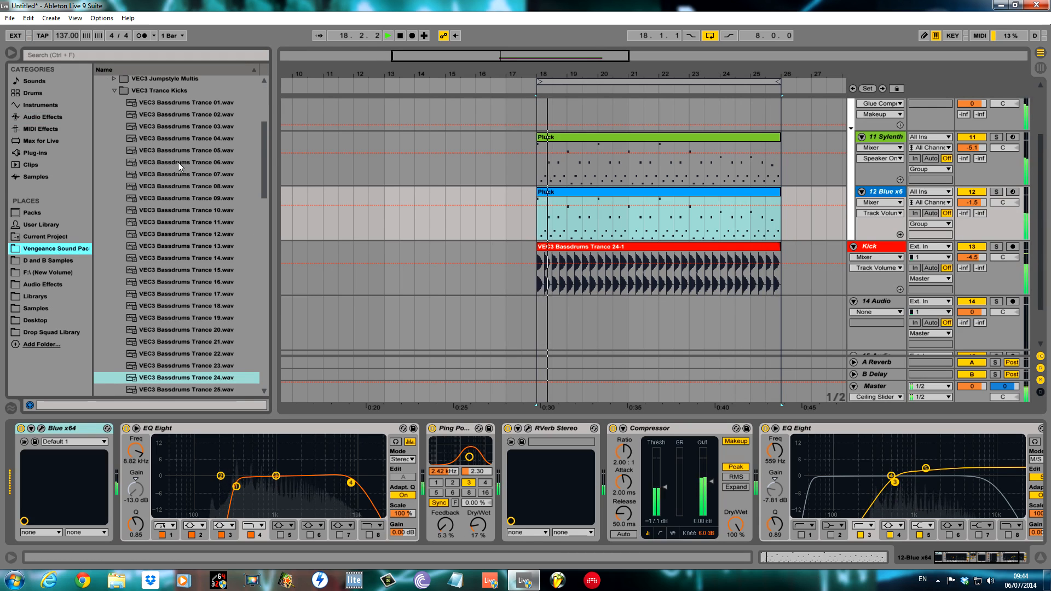
pyautogui.scroll(5, 252, 111)
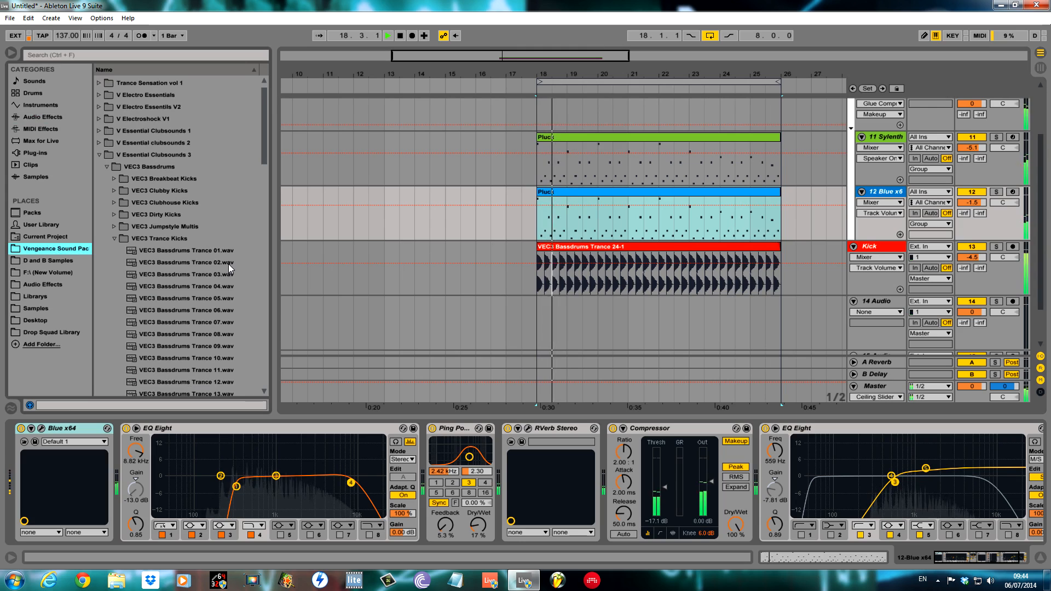
pyautogui.press('space')
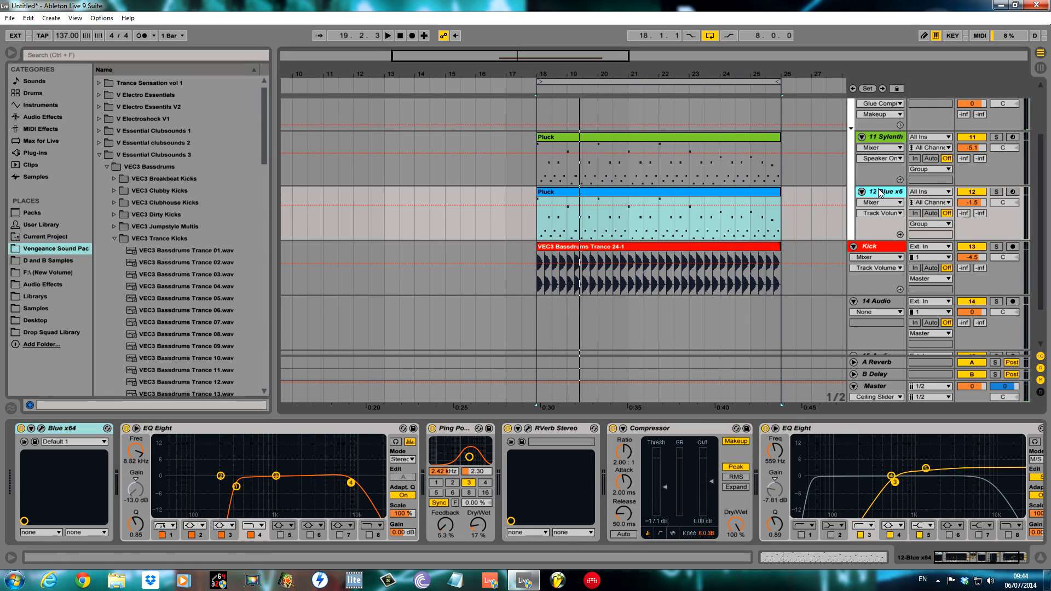
# Step: Delete the Ping Pong Delay, the RVerb Stereo and the second EQ Eight from the Blue x64 track's device chain
pyautogui.rightClick(469, 432)
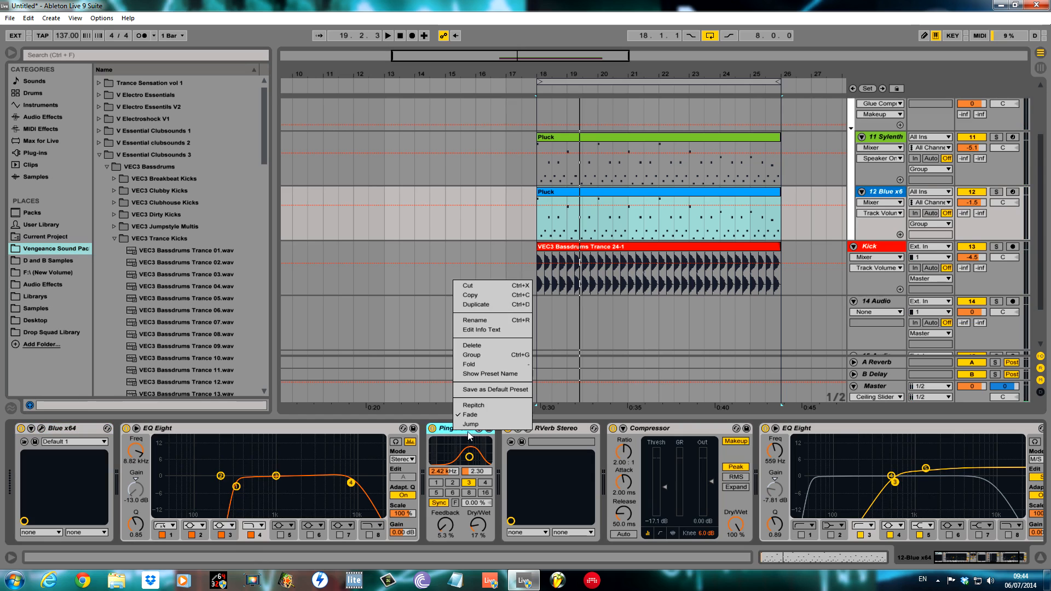
pyautogui.click(472, 346)
pyautogui.rightClick(488, 430)
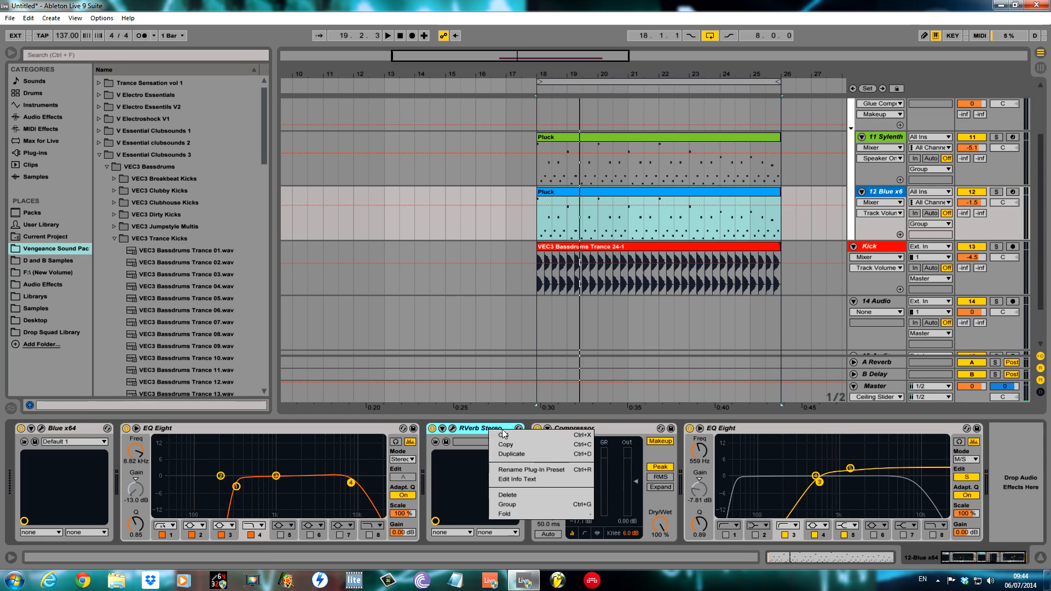
pyautogui.click(515, 492)
pyautogui.press('space')
pyautogui.rightClick(667, 430)
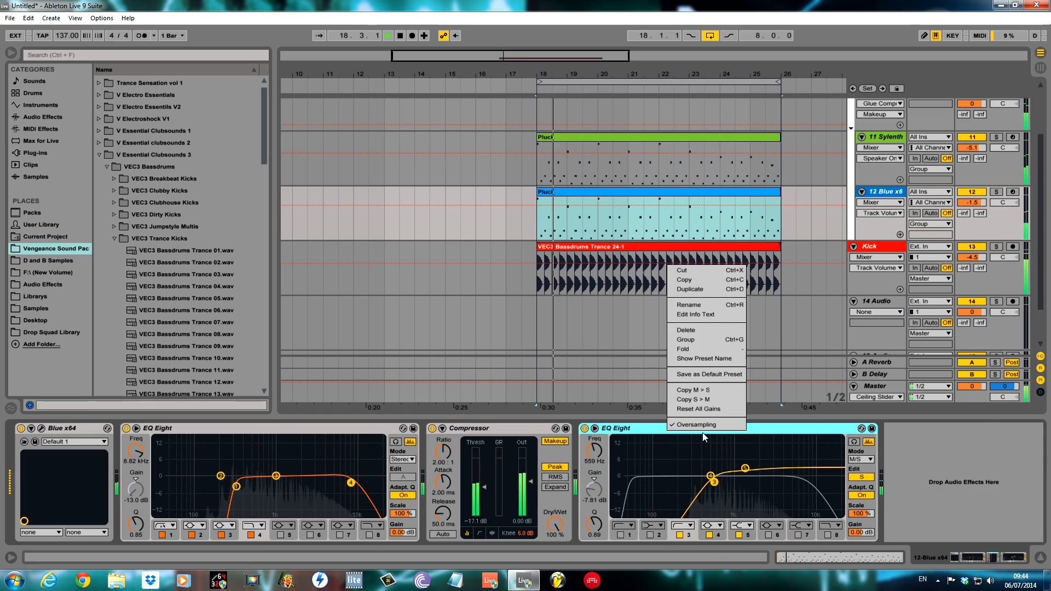
pyautogui.click(697, 333)
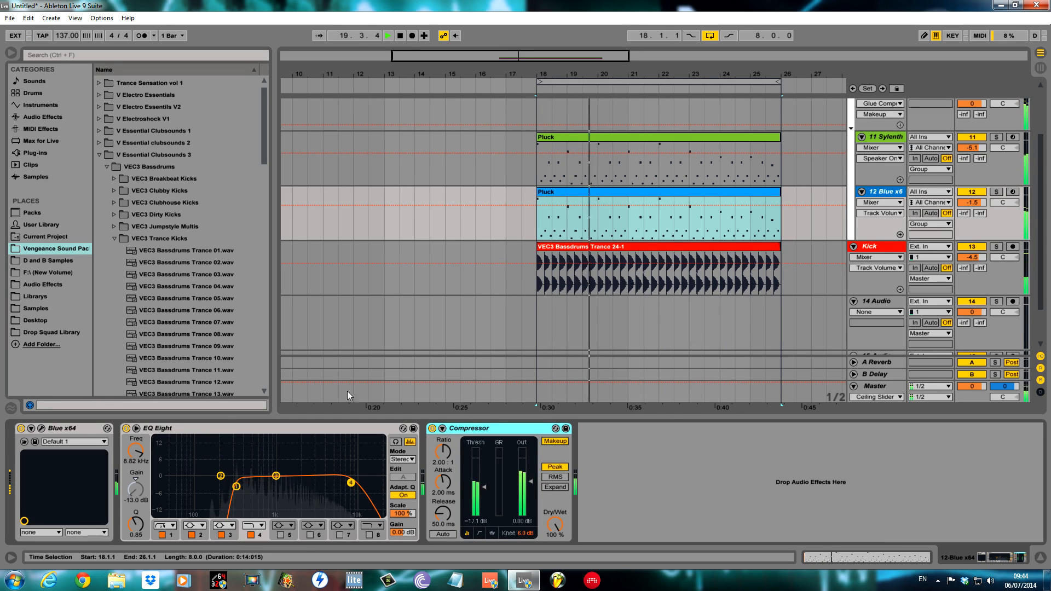
# Step: Check the Blue pluck in solo, boost its EQ Eight slightly around 1 kHz, set the high cut to 4.41 kHz and the track volume to -2.8 dB
pyautogui.click(996, 192)
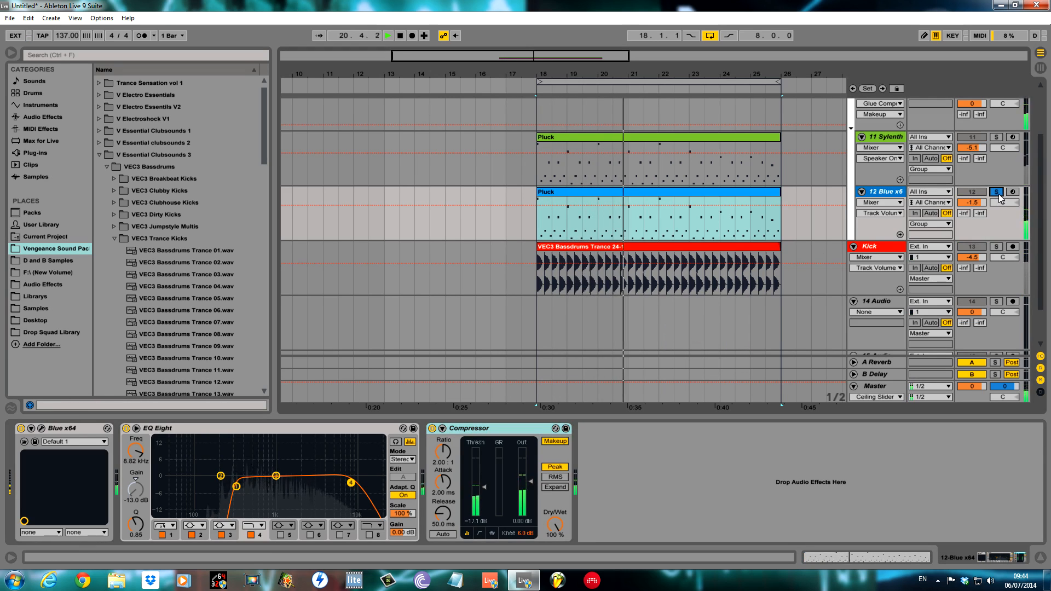
pyautogui.click(996, 192)
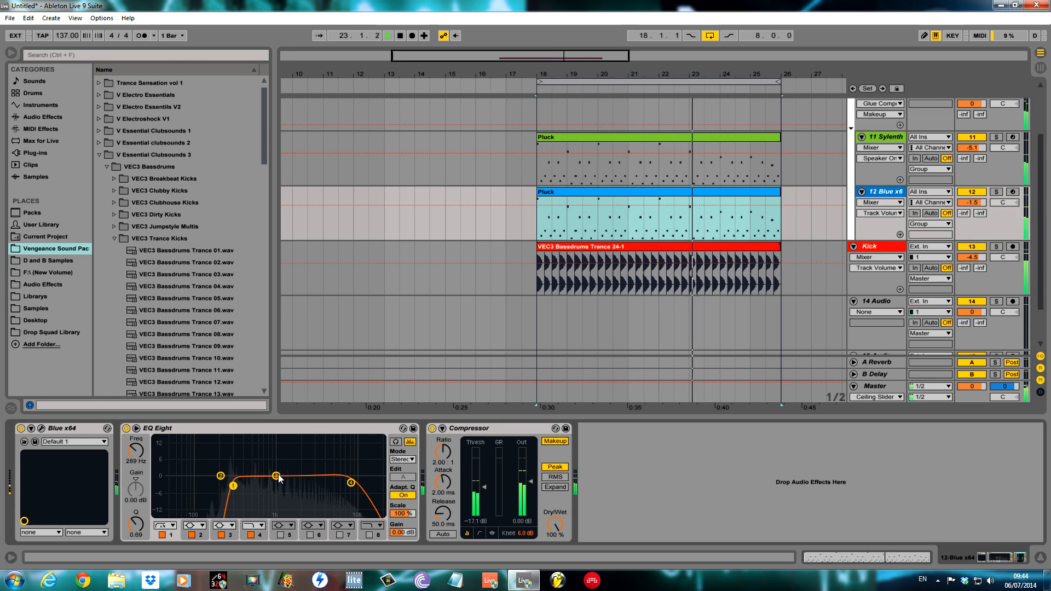
pyautogui.moveTo(276, 475); pyautogui.dragTo(277, 470)
pyautogui.moveTo(351, 483); pyautogui.dragTo(327, 490)
pyautogui.moveTo(984, 198); pyautogui.dragTo(980, 203)
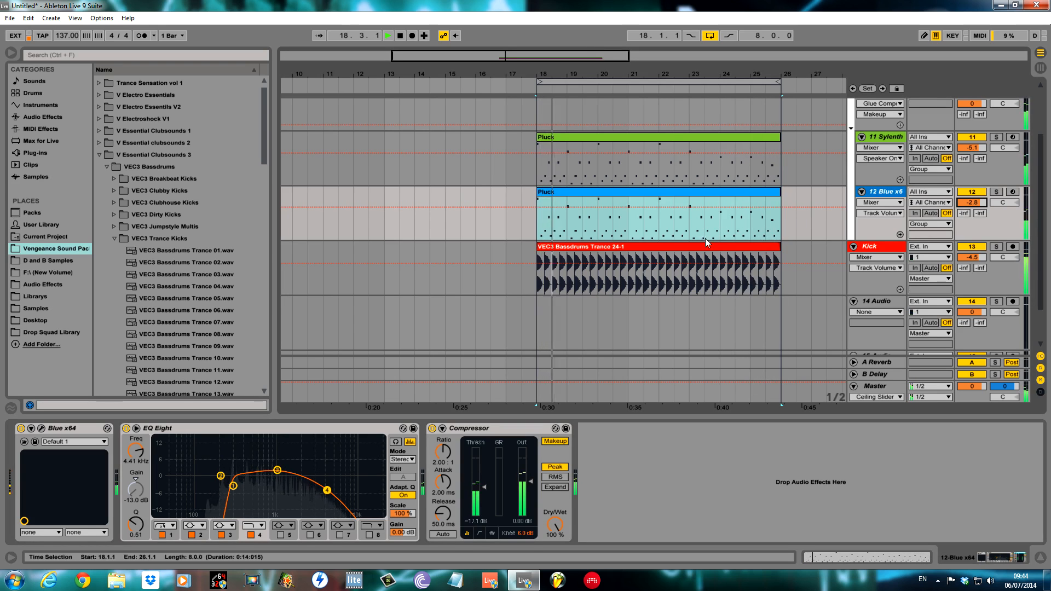
pyautogui.press('space')
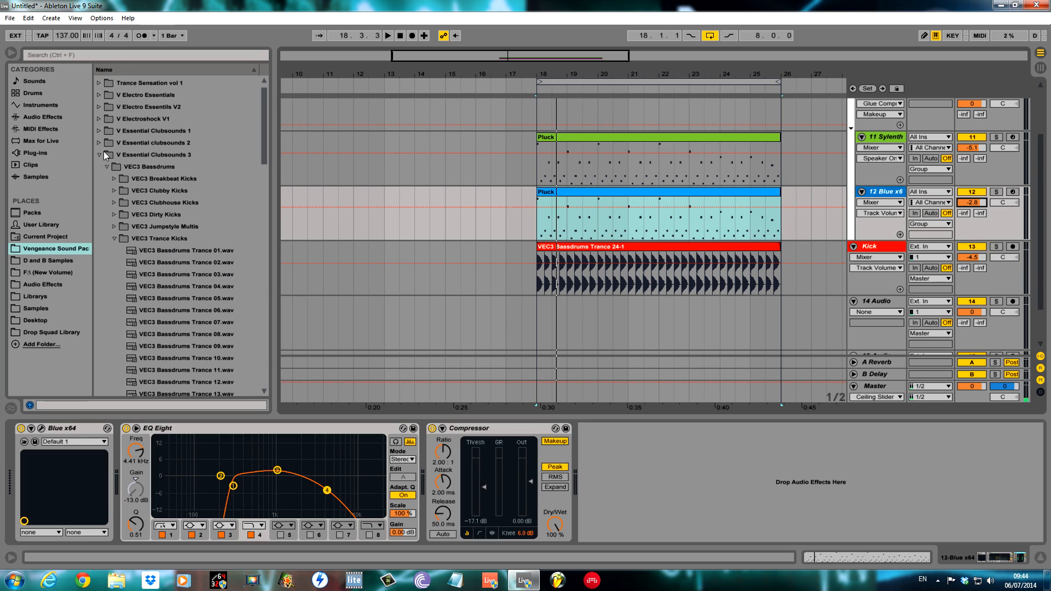
# Step: Audition loops in VEC3 Loops 140 BPM, place VEC3 Loop 140 BPM 017.wav at bar 18 on the 14 Audio track, and preview it in the mix
pyautogui.click(114, 238)
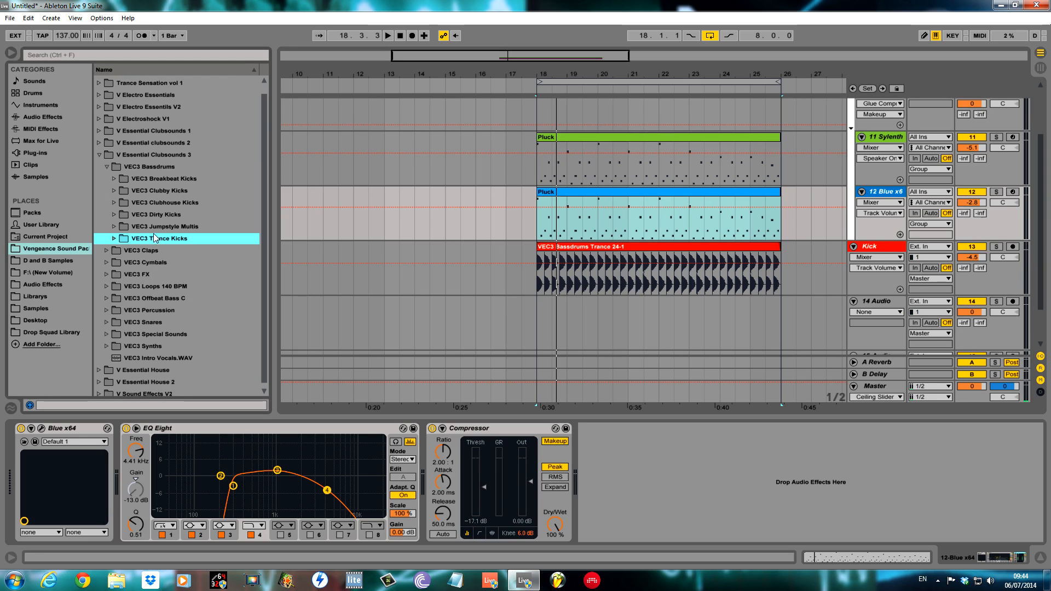
pyautogui.click(107, 286)
pyautogui.click(215, 308)
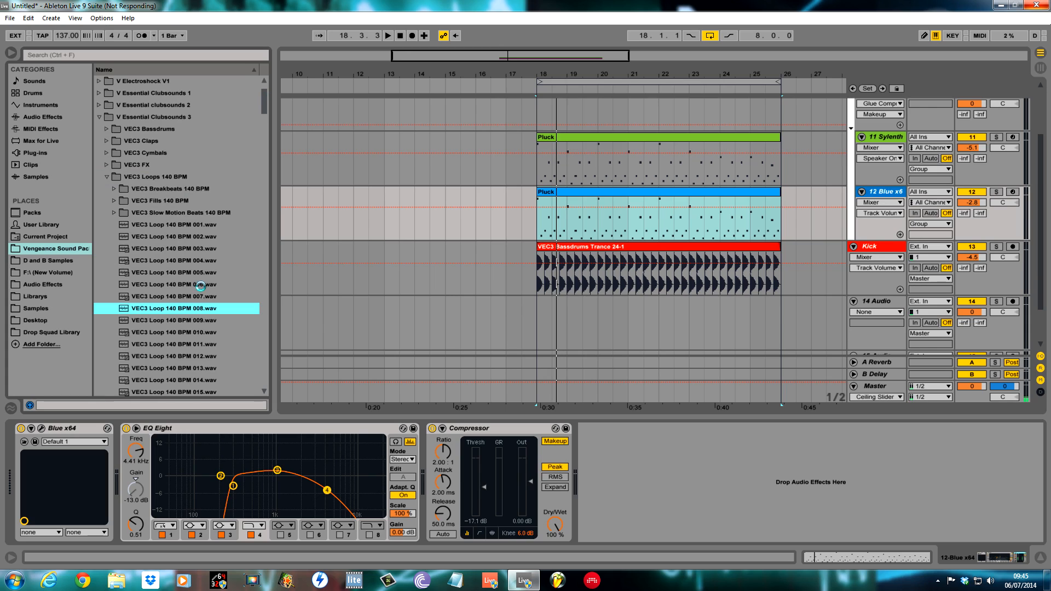
pyautogui.click(185, 365)
pyautogui.scroll(-5, 190, 361)
pyautogui.click(191, 359)
pyautogui.scroll(-6, 190, 357)
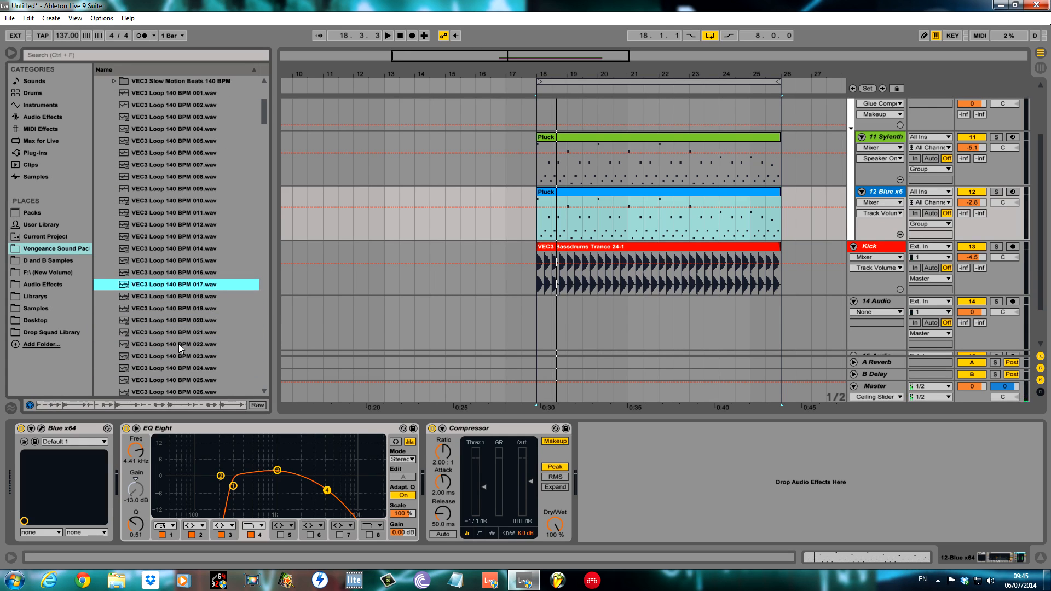
pyautogui.moveTo(191, 284); pyautogui.dragTo(535, 309)
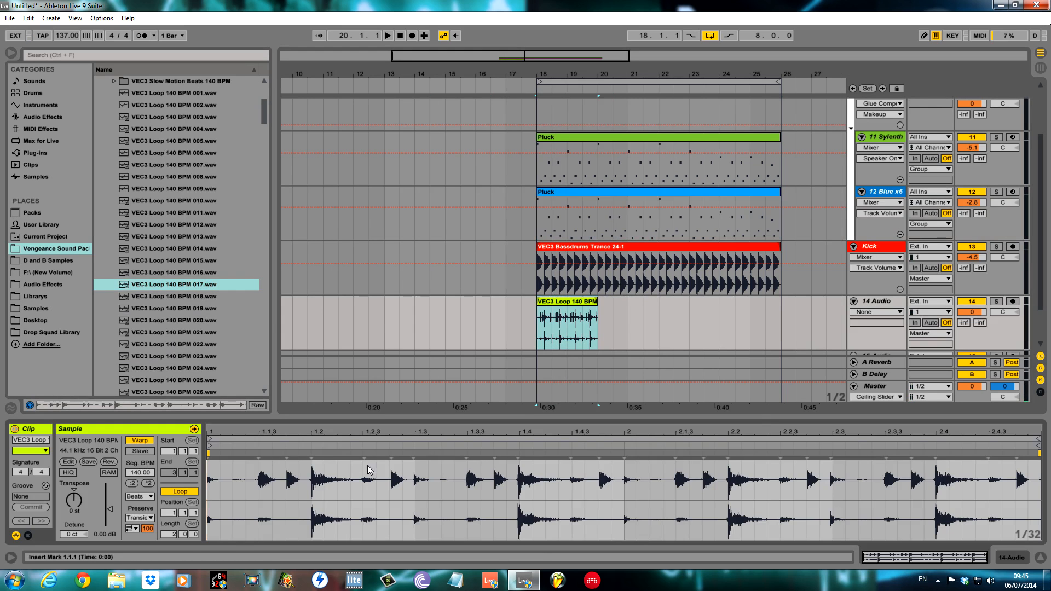
pyautogui.press('space')
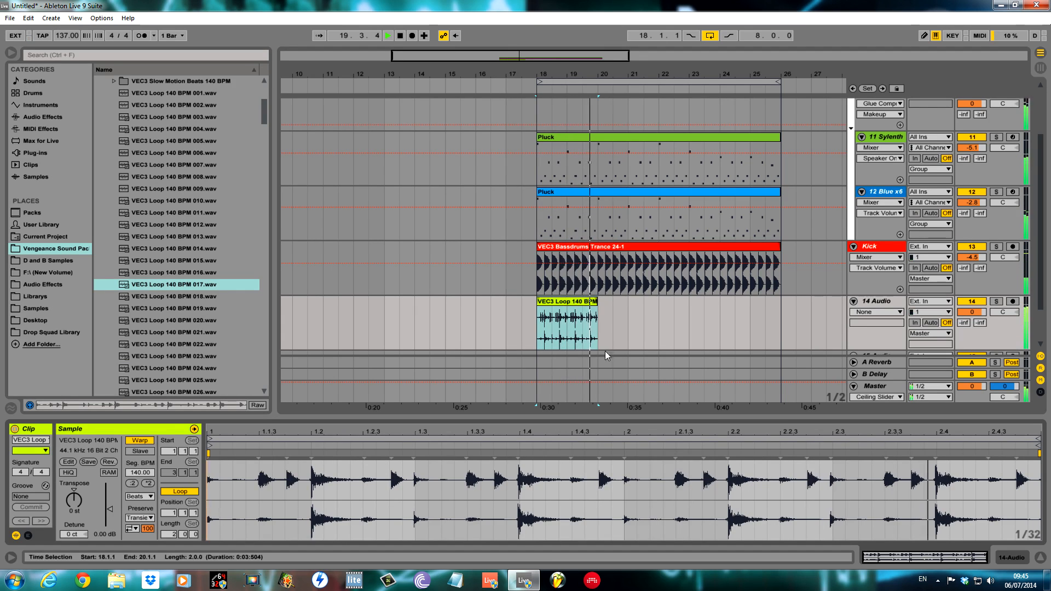
pyautogui.press('space')
# Step: Duplicate the two-bar loop three times to fill bars 18 to 26, and consolidate the clips into one
pyautogui.hotkey('ctrl', 'd')
pyautogui.hotkey('ctrl', 'd')
pyautogui.hotkey('ctrl', 'd')
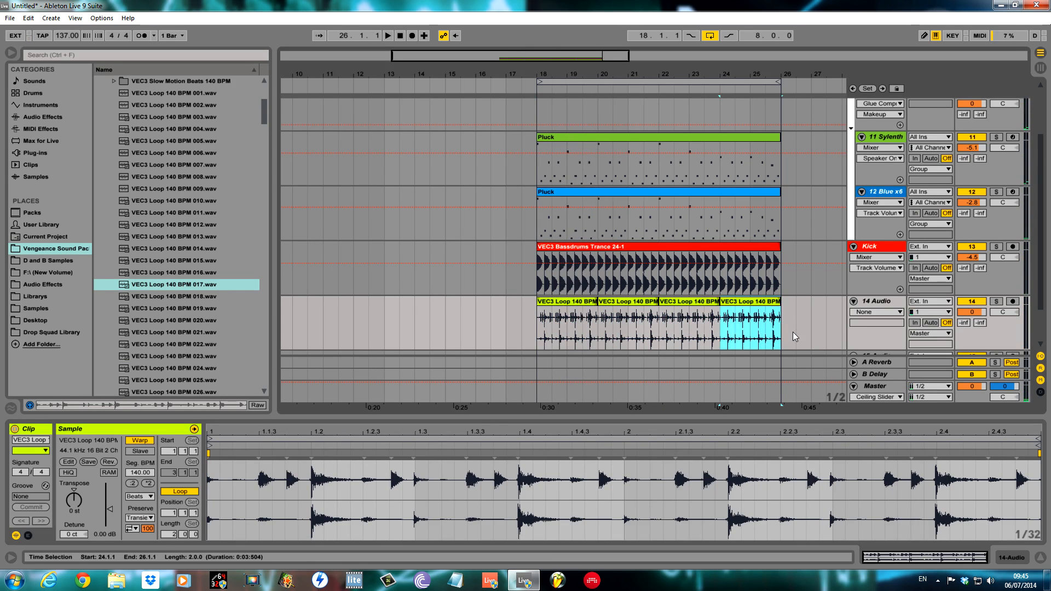
pyautogui.press('Right')
pyautogui.moveTo(538, 328); pyautogui.dragTo(778, 334)
pyautogui.hotkey('ctrl', 'j')
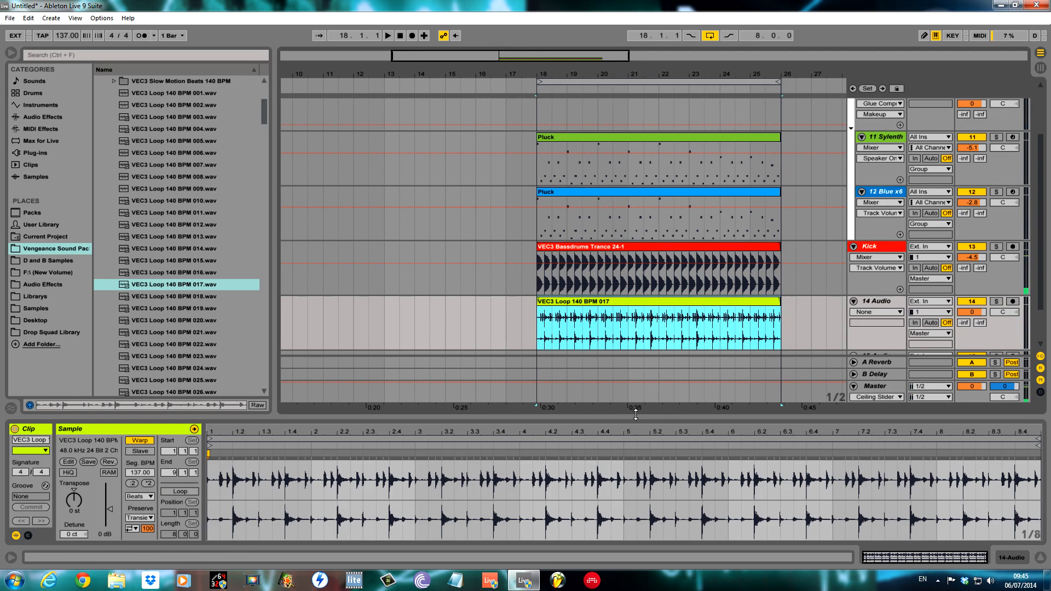
# Step: Lower the 14 Audio track to -1.1 dB and add an EQ Eight with a raised low cut and a 9.15 kHz high cut
pyautogui.press('space')
pyautogui.click(883, 305)
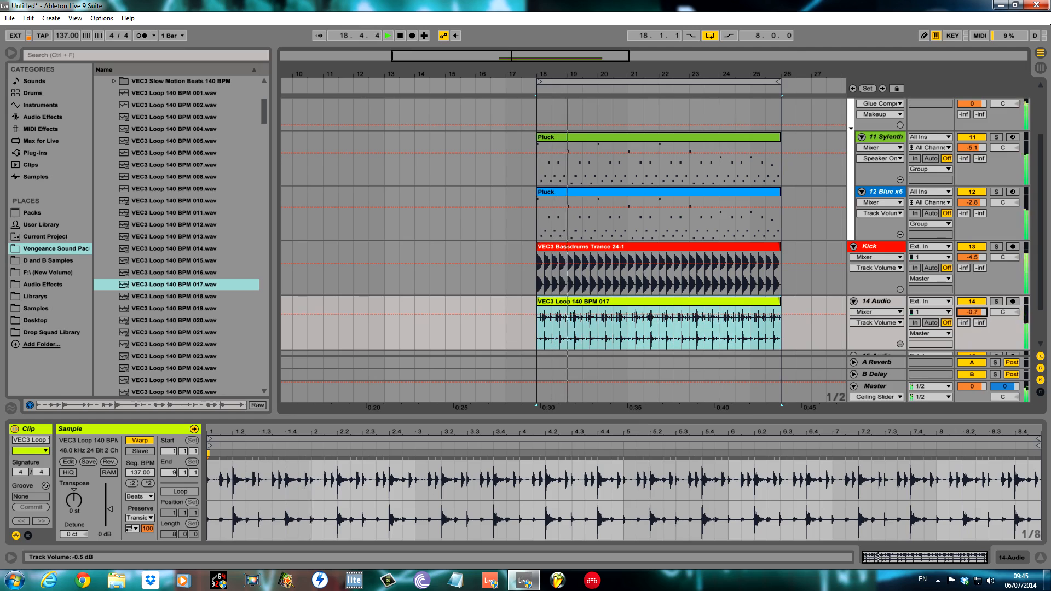
pyautogui.click(42, 117)
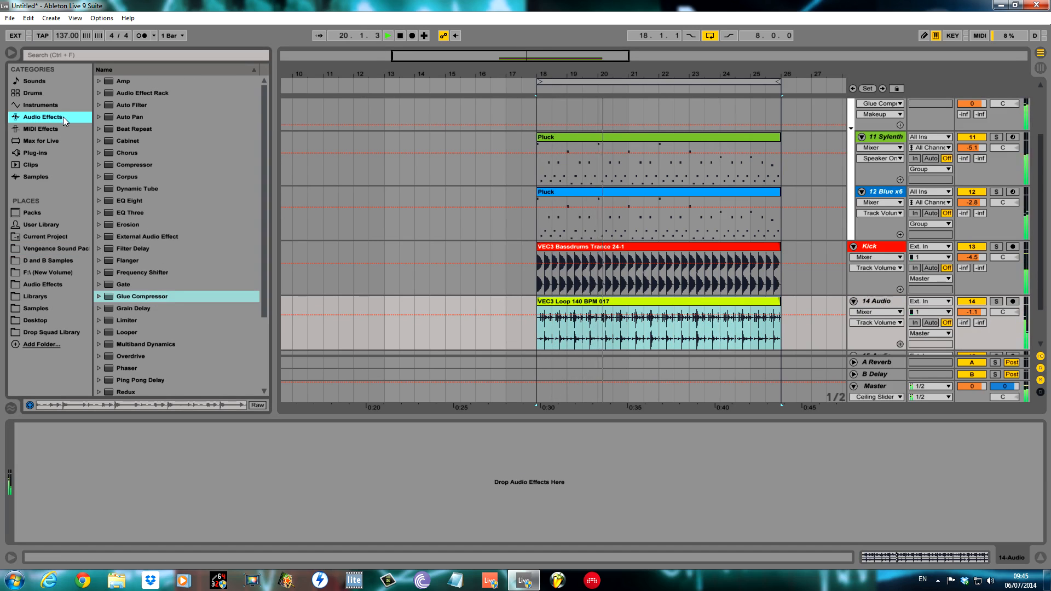
pyautogui.moveTo(128, 202); pyautogui.dragTo(374, 347)
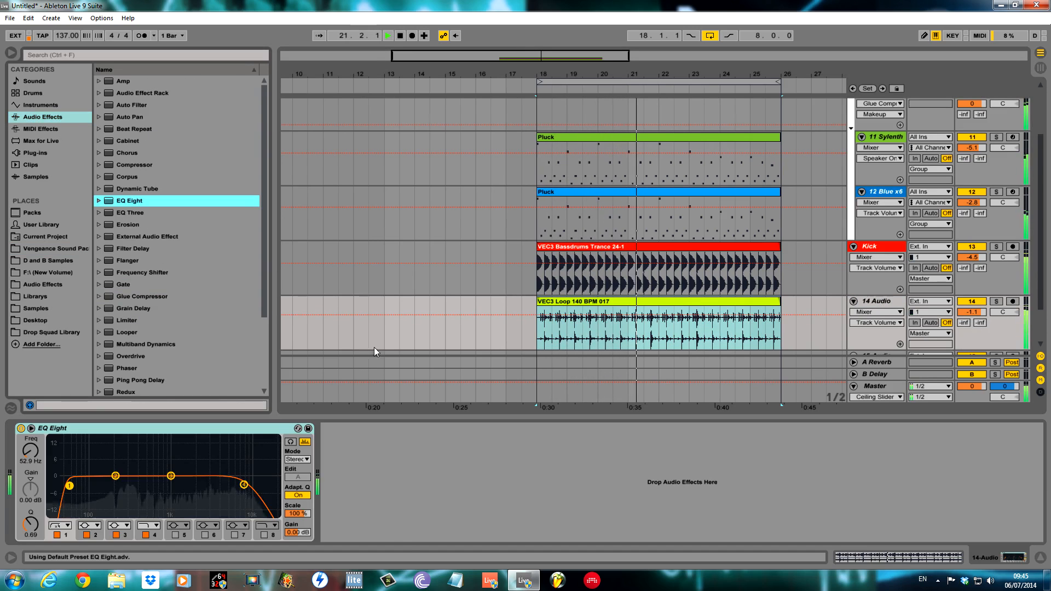
pyautogui.moveTo(72, 486); pyautogui.dragTo(133, 486)
pyautogui.moveTo(244, 485); pyautogui.dragTo(247, 483)
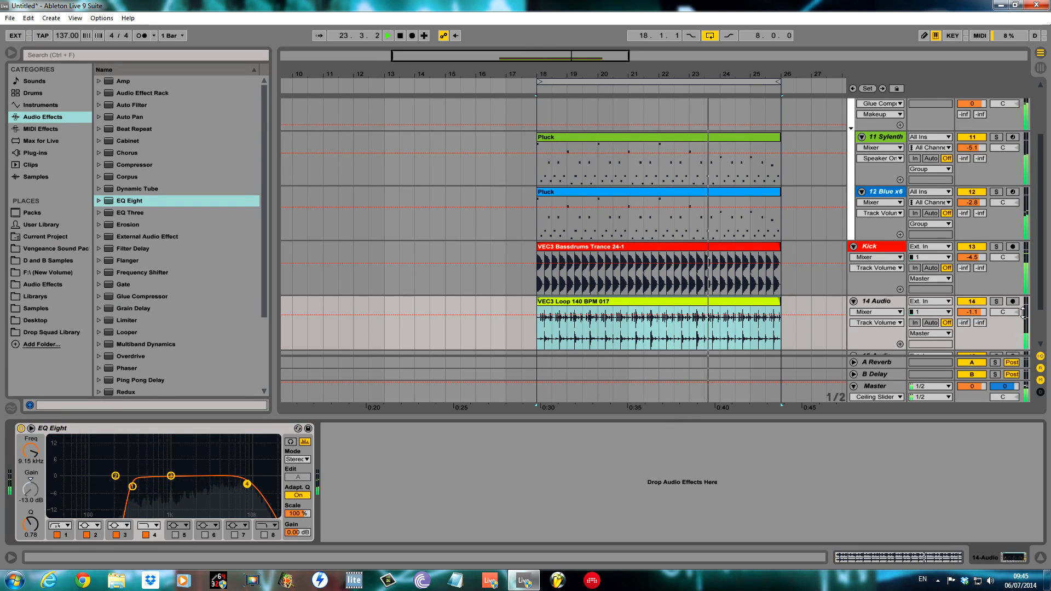
# Step: Solo the loop track, boost its EQ Eight band 3 by 2.85 dB at 3.74 kHz, and unsolo it
pyautogui.click(996, 302)
pyautogui.moveTo(171, 475); pyautogui.dragTo(216, 469)
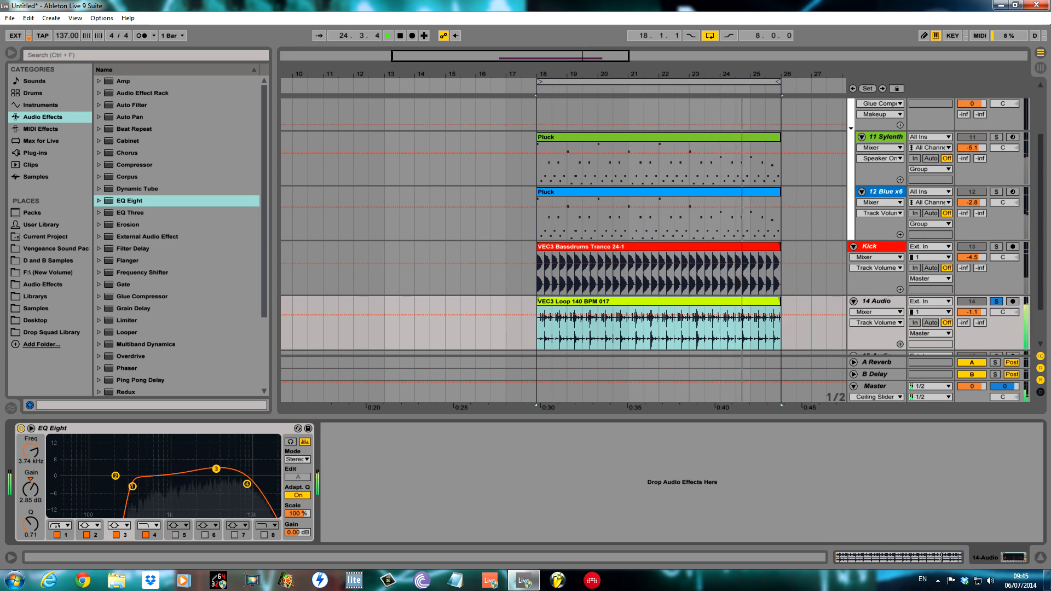
pyautogui.click(1004, 303)
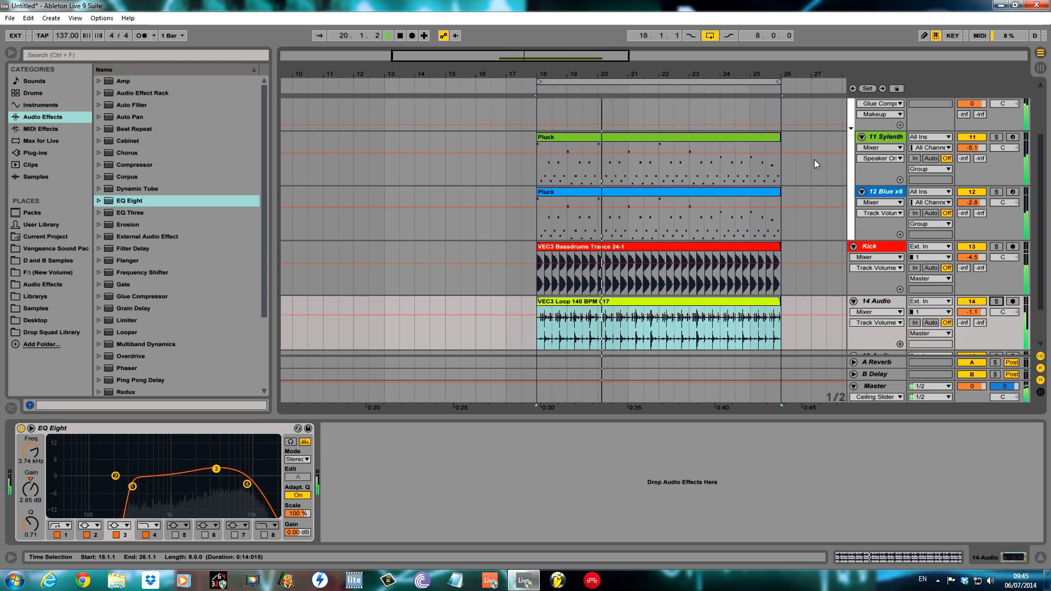
# Step: Fold the pluck group and select the Kick track to show its devices
pyautogui.scroll(3, 859, 317)
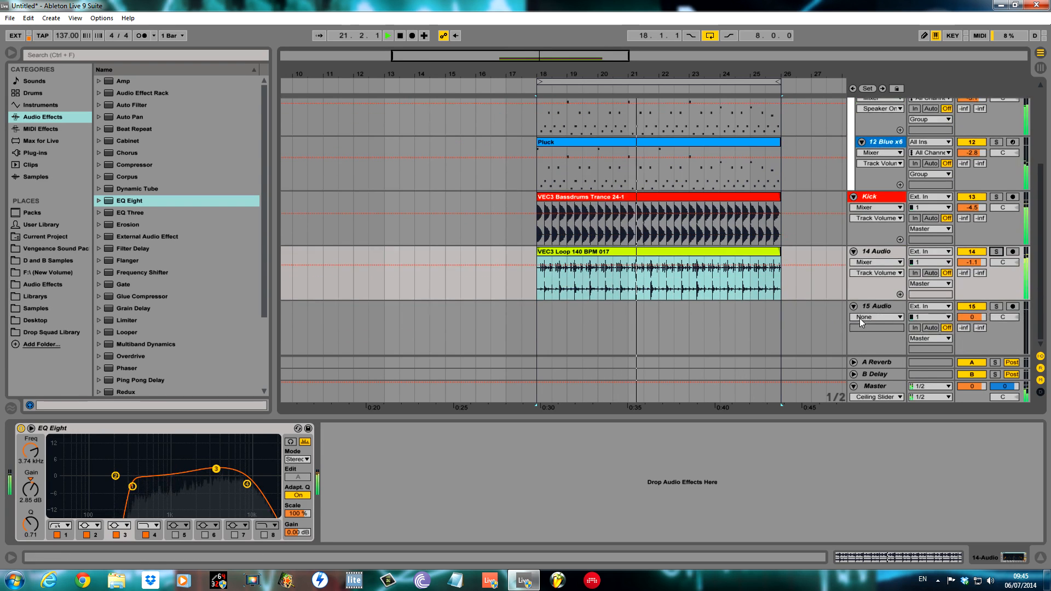
pyautogui.click(853, 157)
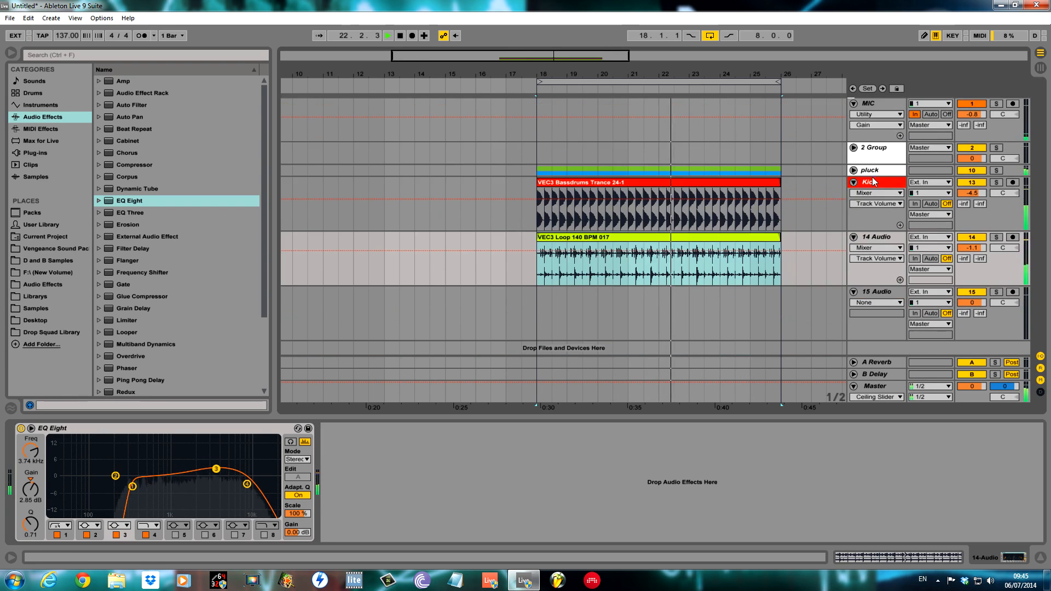
pyautogui.click(885, 179)
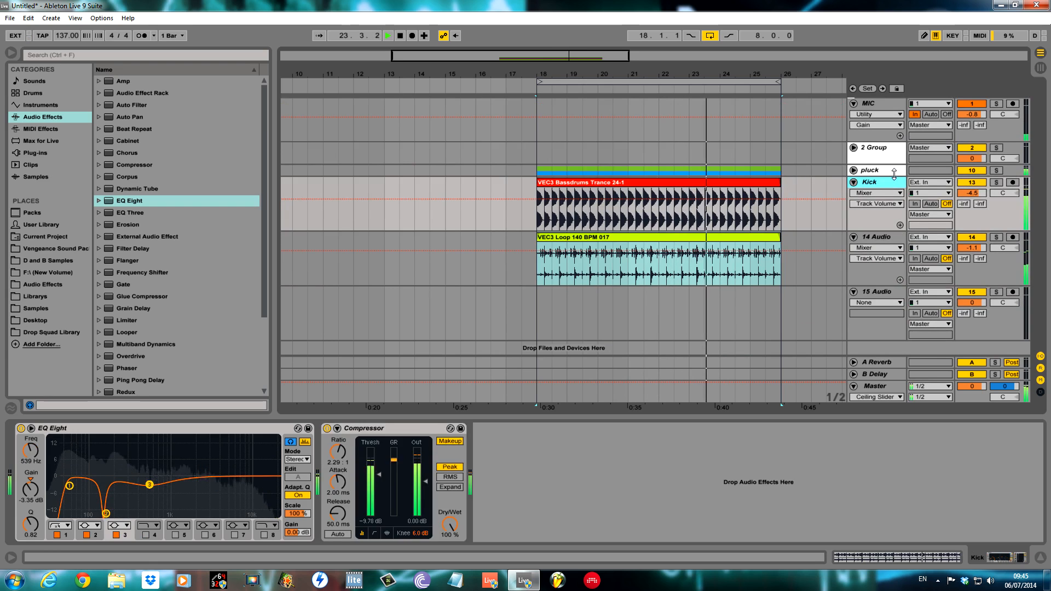
# Step: Group the Kick and 14 Audio tracks, name the group DRums, and fold it
pyautogui.keyDown('shift'); pyautogui.click(877, 237); pyautogui.keyUp('shift')
pyautogui.hotkey('ctrl', 'g')
pyautogui.hotkey('ctrl', 'r')
pyautogui.write('DRums')
pyautogui.press('Return')
pyautogui.click(853, 183)
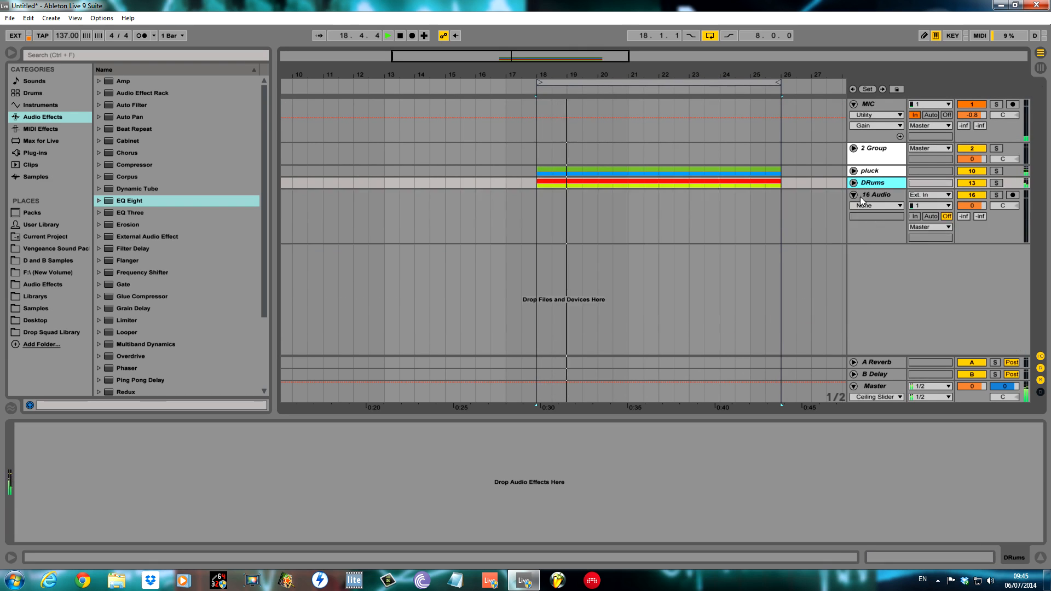
# Step: Insert a MIDI track below 16 Audio and create an empty MIDI clip on it from bar 18 to bar 26
pyautogui.click(860, 195)
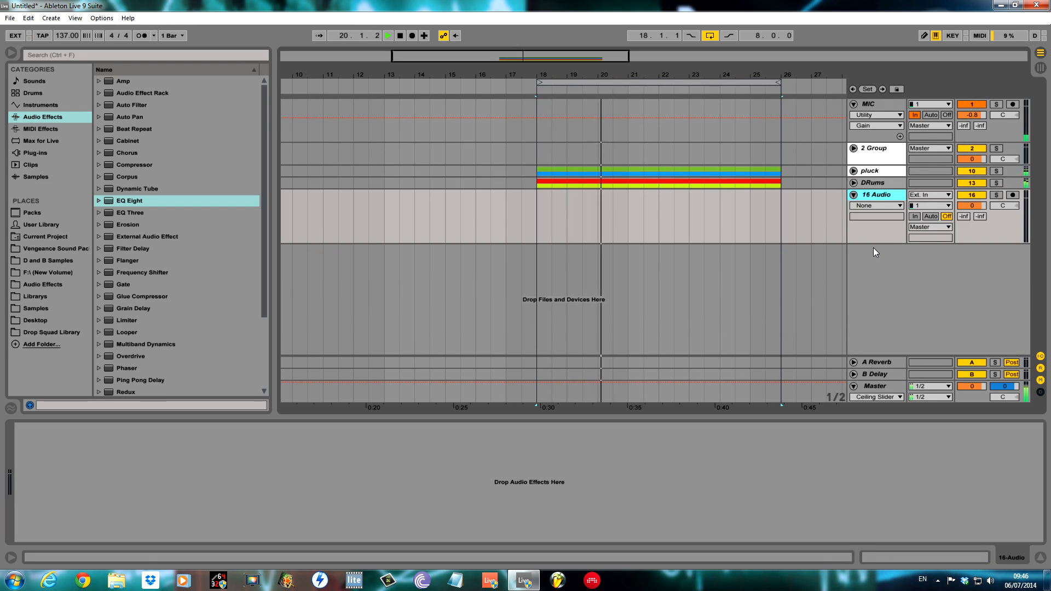
pyautogui.hotkey('ctrl', 'shift', 't')
pyautogui.moveTo(537, 272); pyautogui.dragTo(762, 276)
pyautogui.hotkey('ctrl', 'shift', 'm')
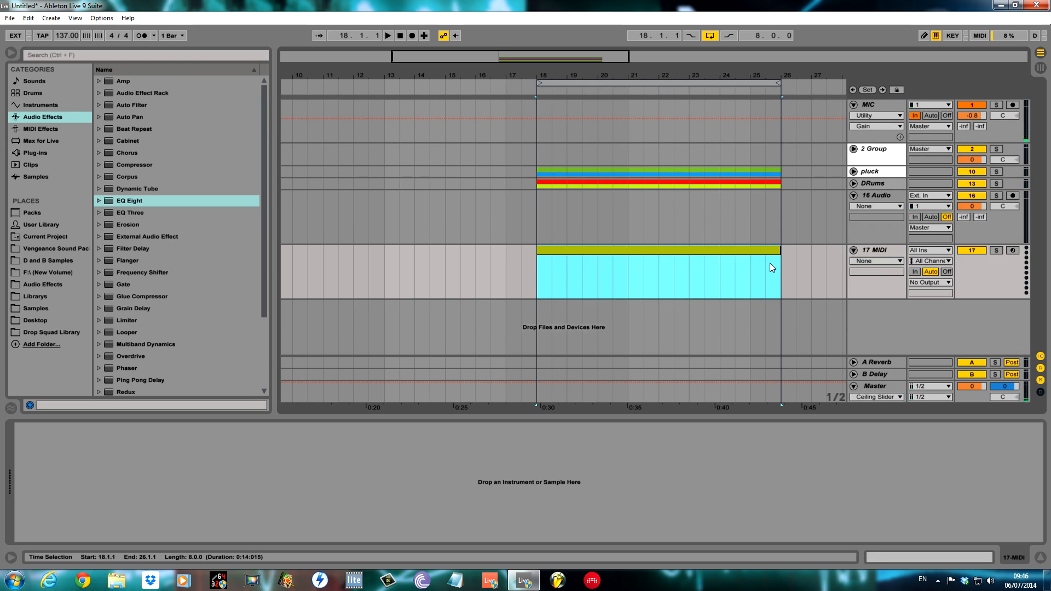
# Step: Colour the new MIDI clip and its track teal, and stop playback
pyautogui.rightClick(776, 255)
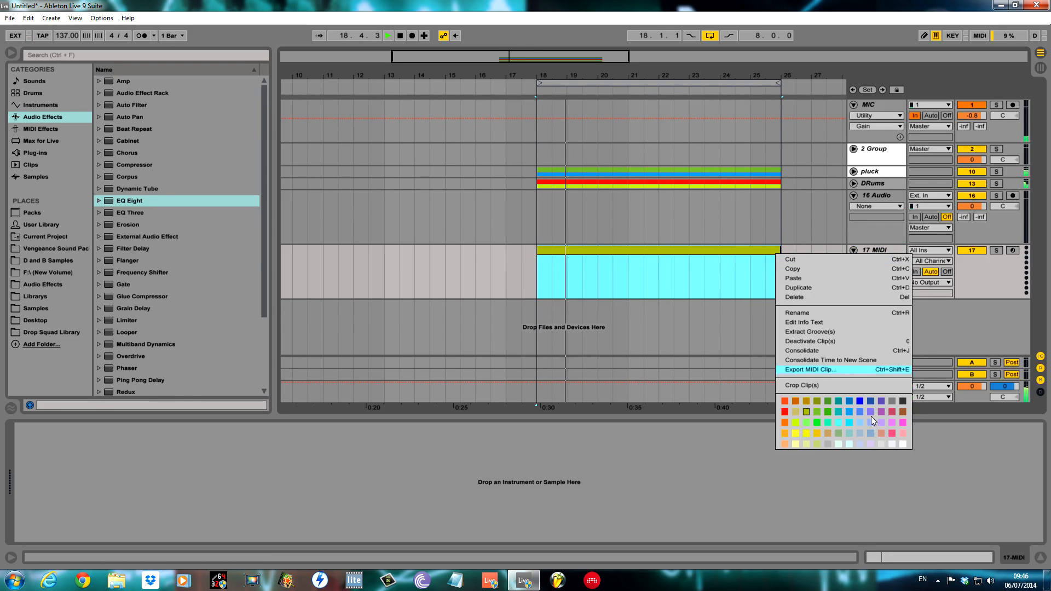
pyautogui.click(837, 400)
pyautogui.rightClick(889, 251)
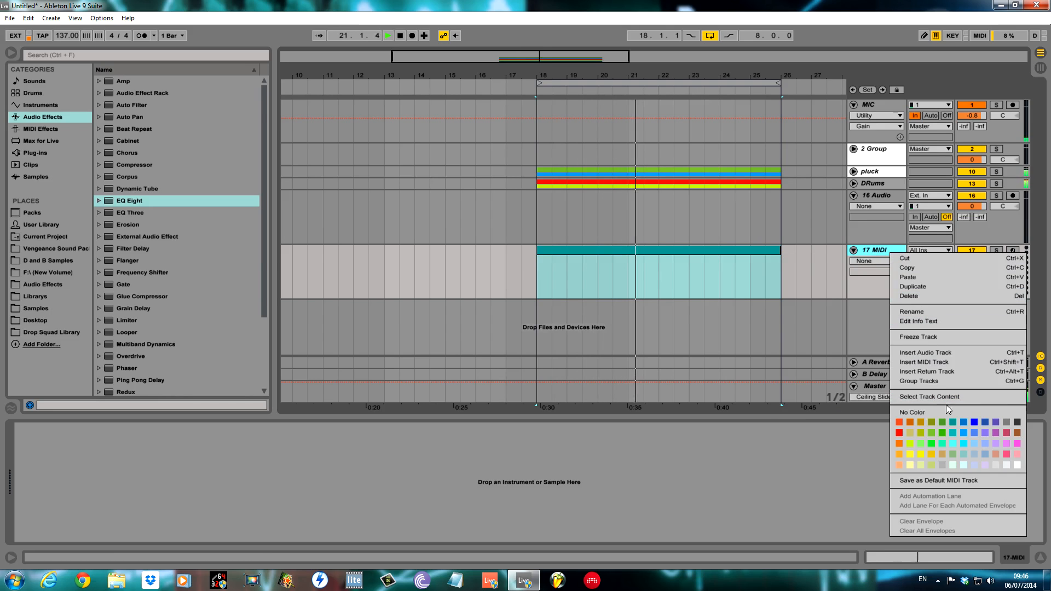
pyautogui.click(959, 419)
pyautogui.rightClick(870, 252)
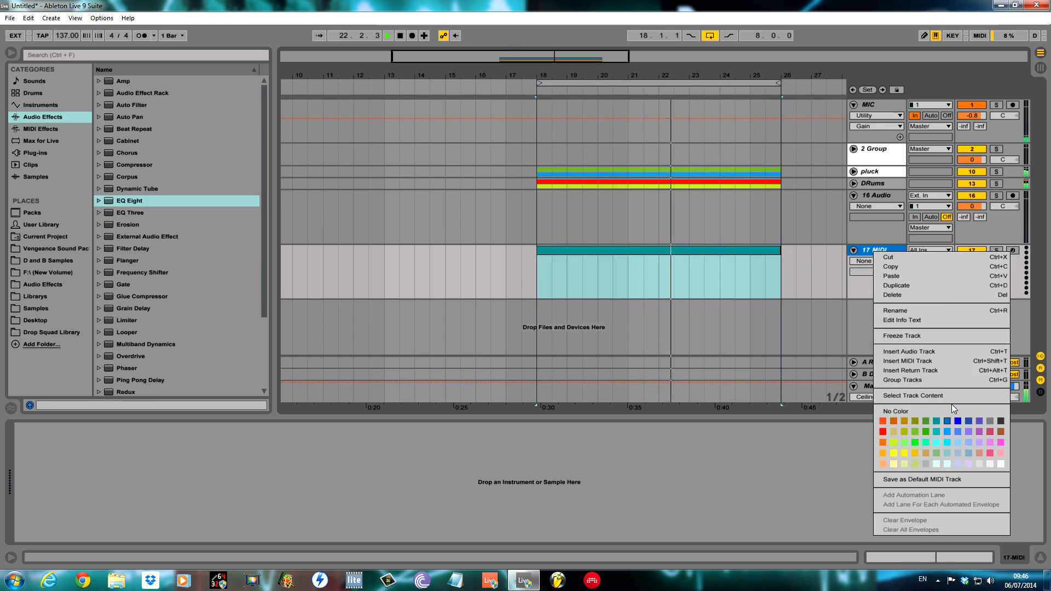
pyautogui.click(935, 421)
pyautogui.press('space')
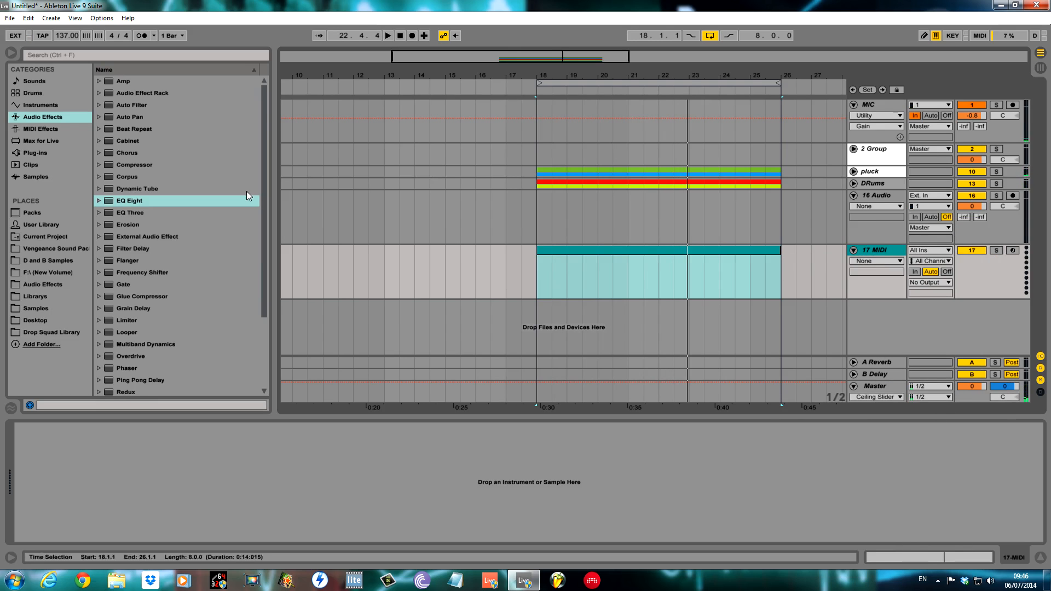
# Step: Load the NI Massive synth onto the new MIDI track and open its plug-in window
pyautogui.click(44, 154)
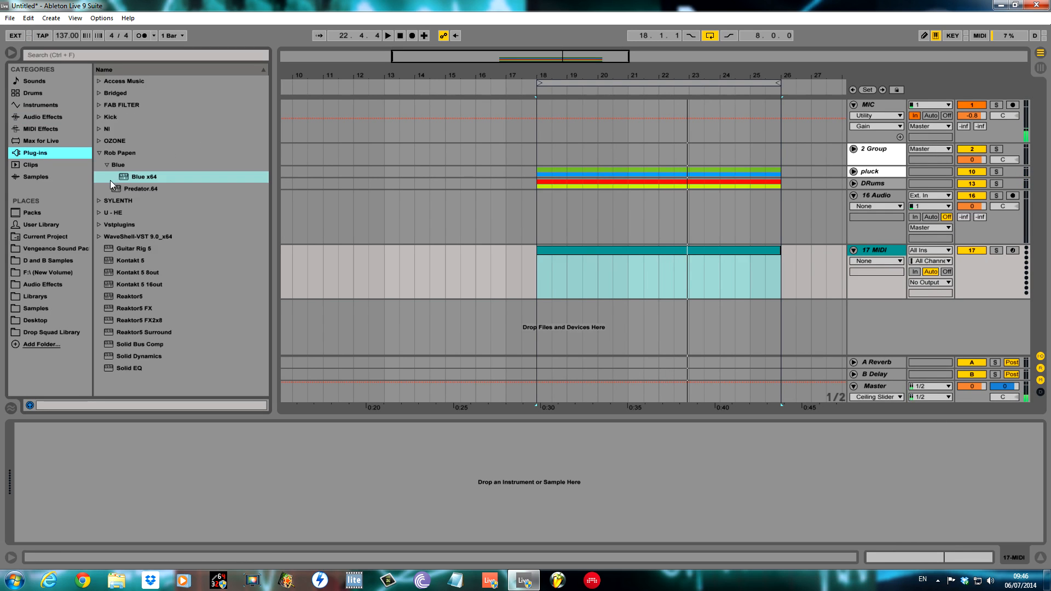
pyautogui.click(99, 153)
pyautogui.click(99, 130)
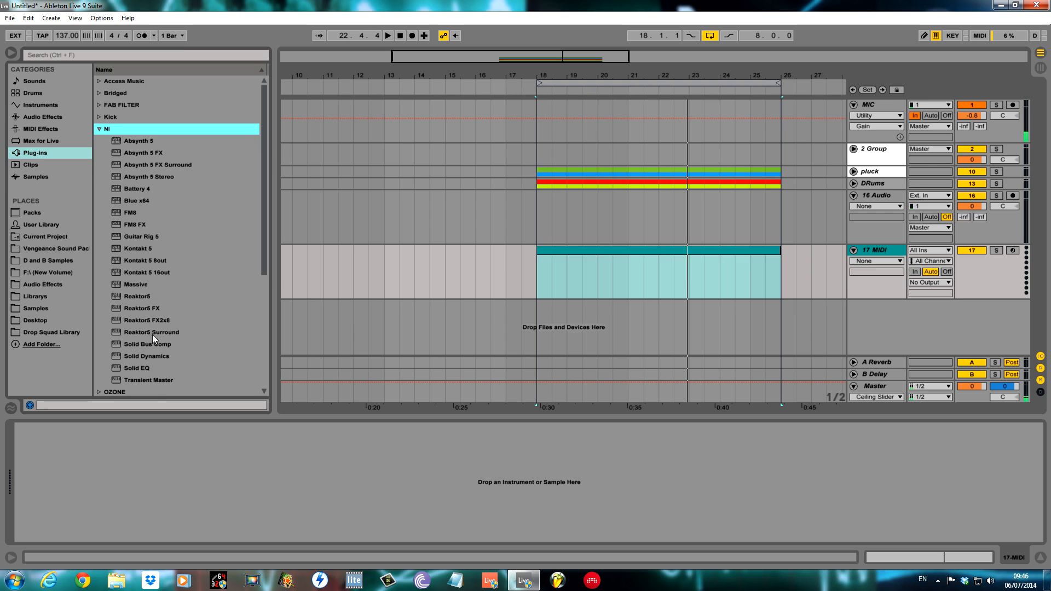
pyautogui.click(134, 286)
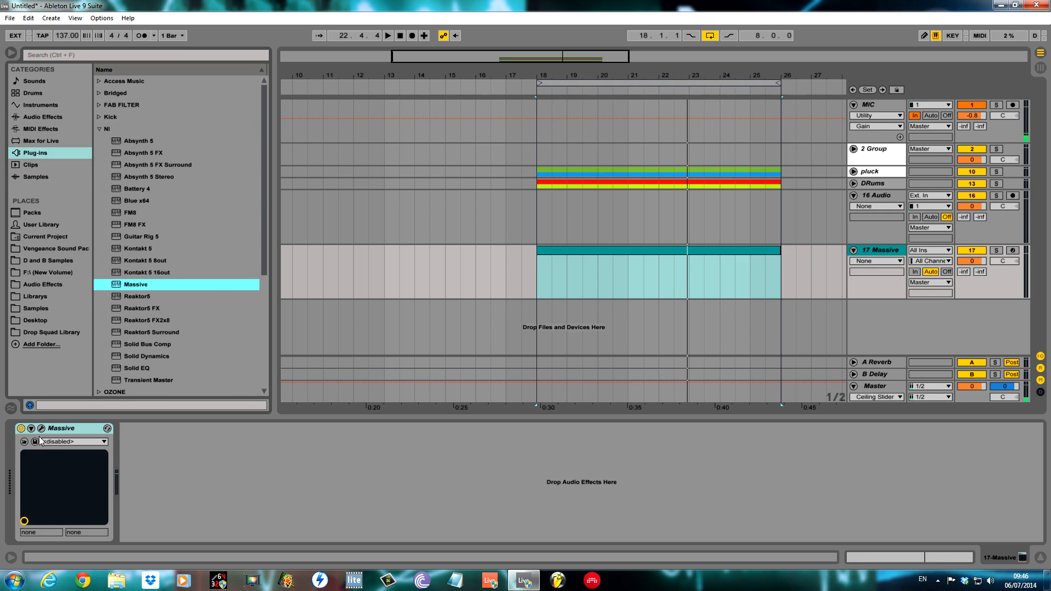
pyautogui.click(41, 430)
pyautogui.moveTo(470, 196); pyautogui.dragTo(509, 364)
# Step: Open the empty clip in an enlarged note editor and place short A1 notes at 1.1.3 and 1.1.4
pyautogui.doubleClick(593, 252)
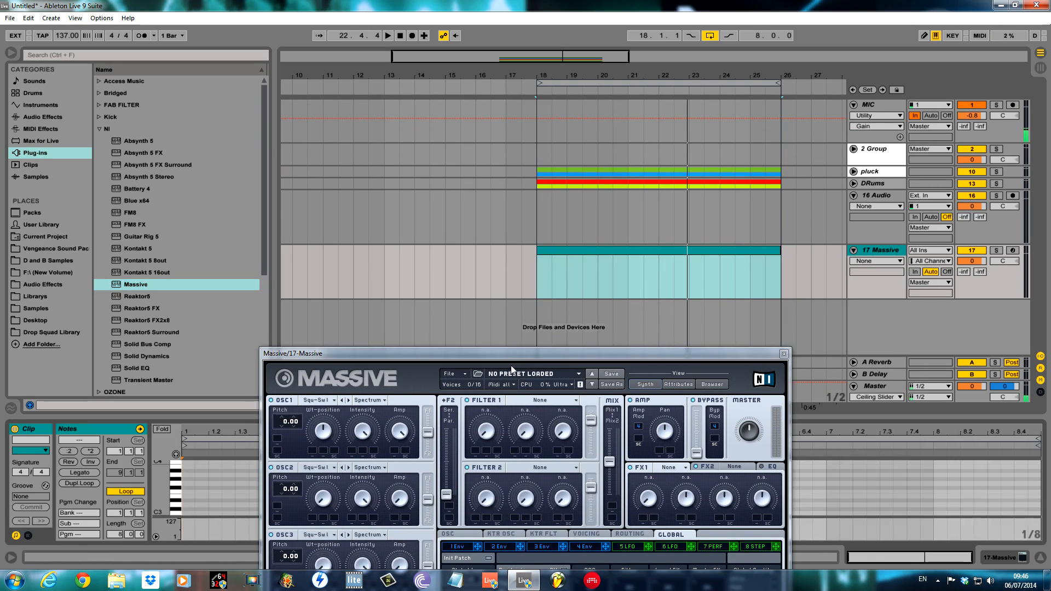
pyautogui.moveTo(449, 416); pyautogui.dragTo(448, 49)
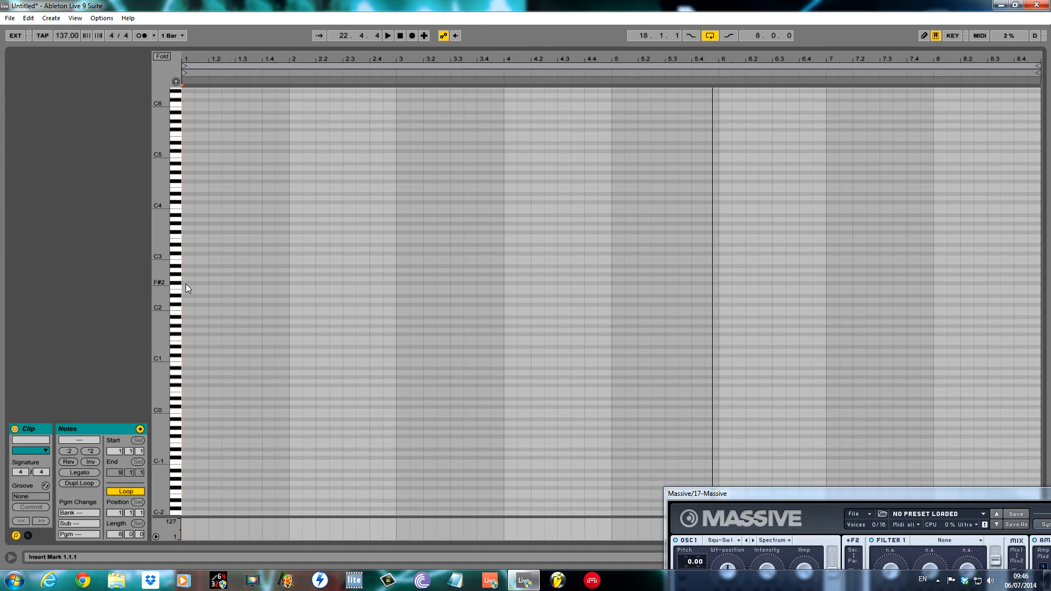
pyautogui.click(186, 321)
pyautogui.moveTo(225, 59); pyautogui.dragTo(248, 82)
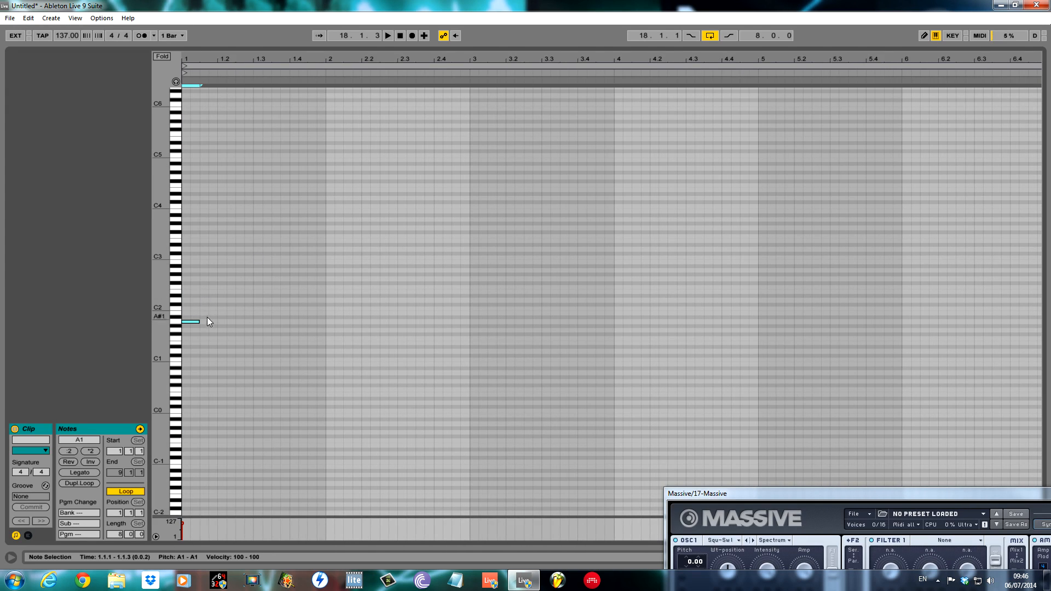
pyautogui.moveTo(196, 323); pyautogui.dragTo(203, 322)
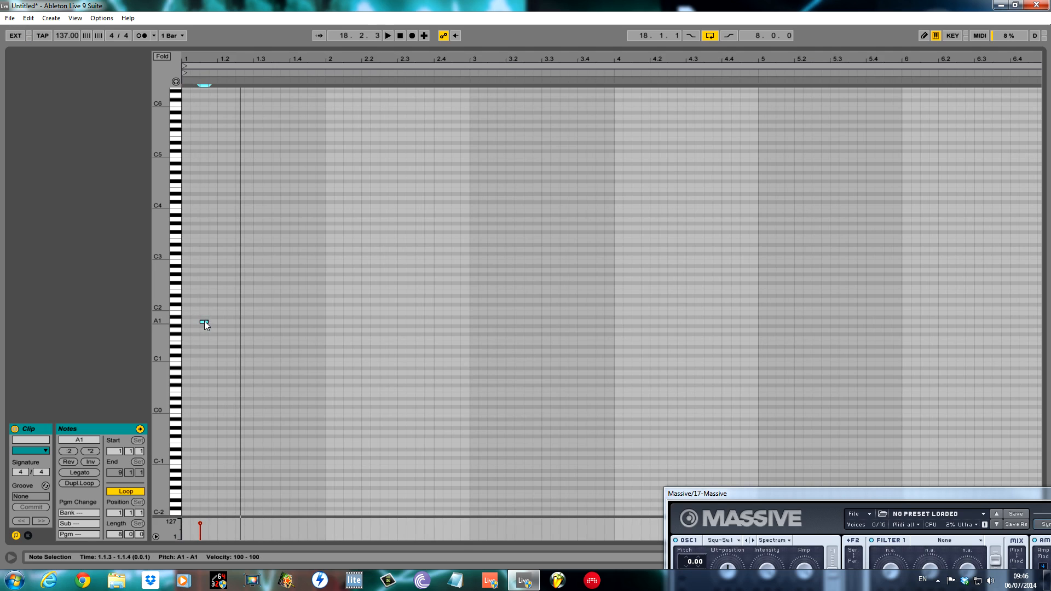
pyautogui.hotkey('ctrl', 'd')
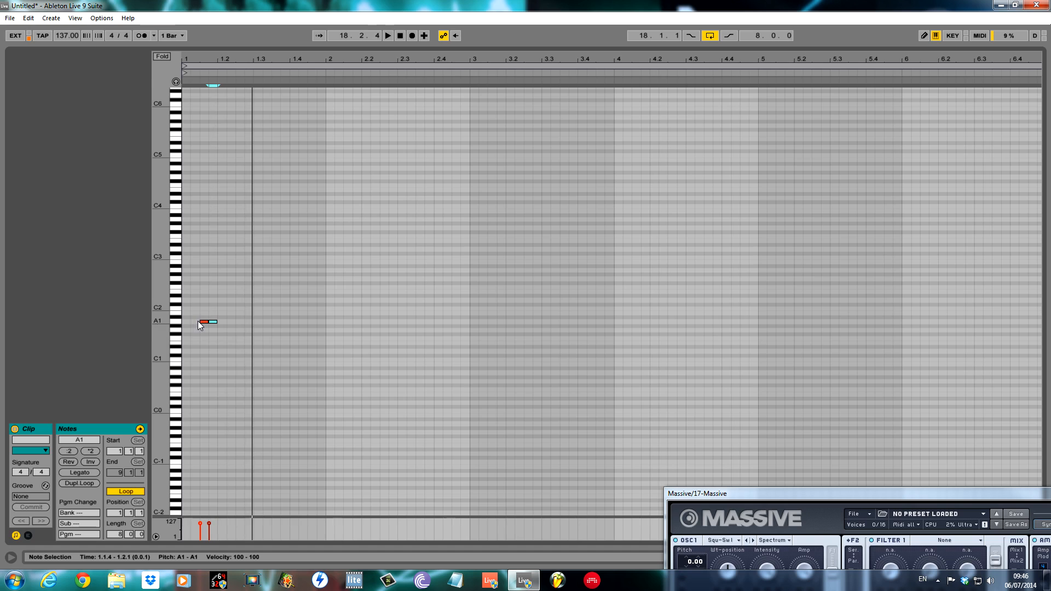
# Step: Rearrange the A1 notes while auditioning them, leaving one sixteenth note at 1.1.2
pyautogui.moveTo(225, 60); pyautogui.dragTo(289, 57)
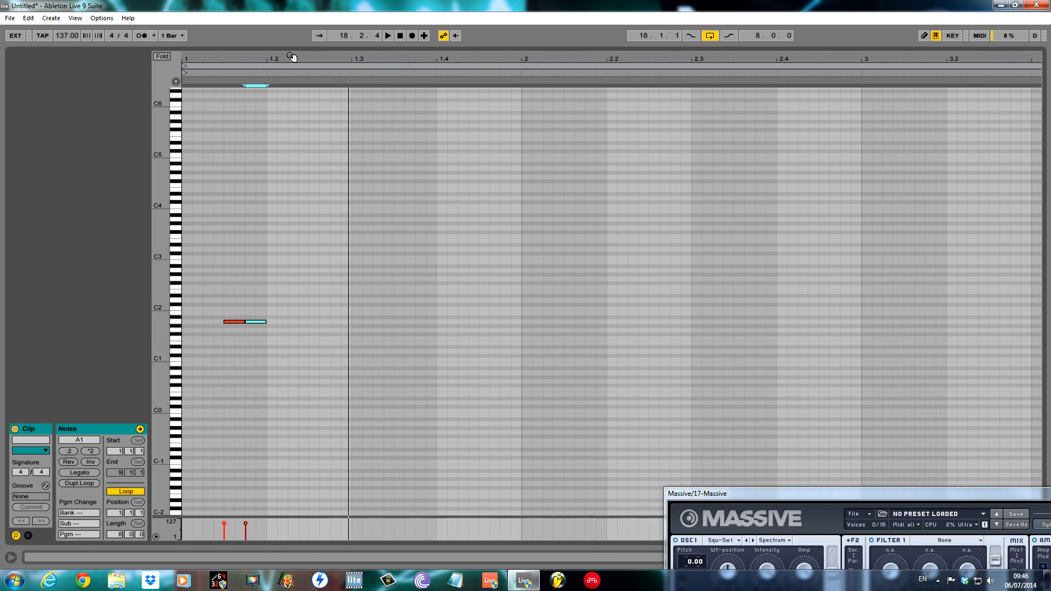
pyautogui.moveTo(235, 323)
pyautogui.mouseDown()
pyautogui.moveTo(226, 323)
pyautogui.moveTo(245, 323)
pyautogui.moveTo(231, 327)
pyautogui.mouseUp()
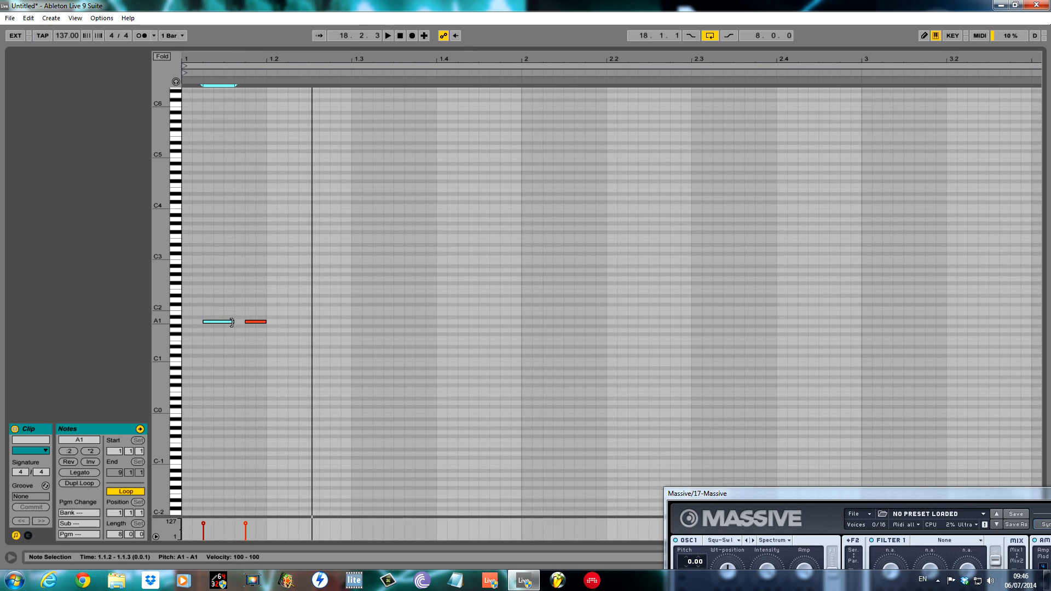
pyautogui.moveTo(254, 323); pyautogui.dragTo(228, 321)
pyautogui.press('space')
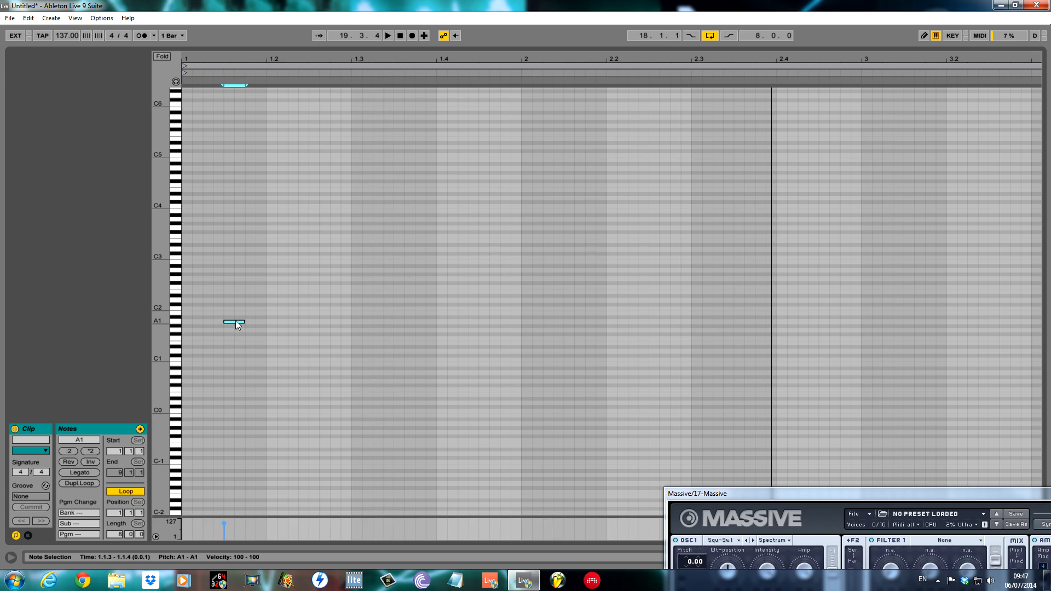
pyautogui.press('space')
pyautogui.moveTo(238, 325); pyautogui.dragTo(224, 323)
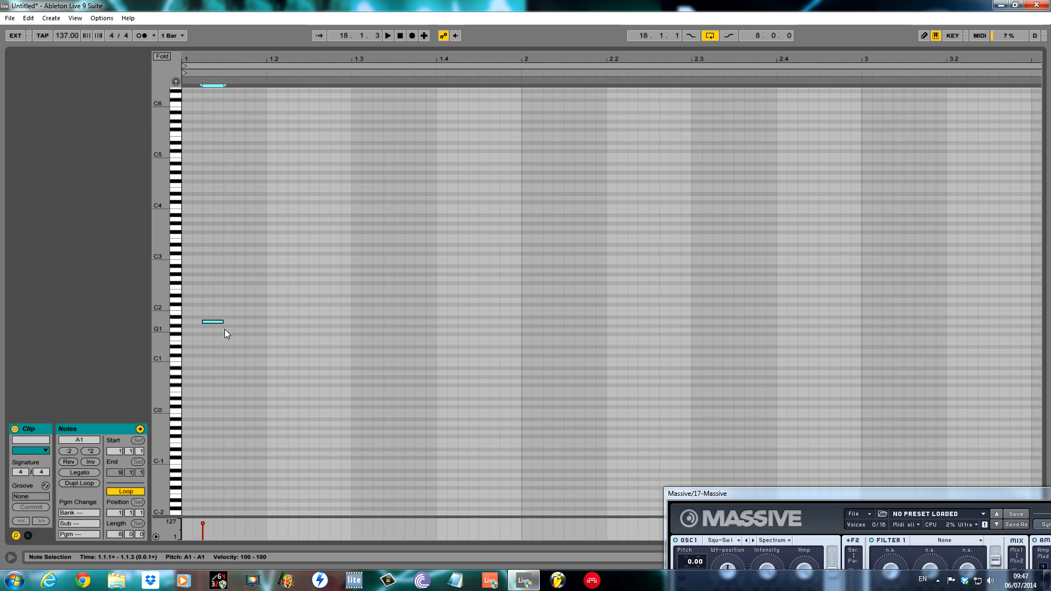
# Step: Add an A1 note at 1.1.3 and an A2 note at 1.1.4, and transpose all three notes down an octave
pyautogui.moveTo(235, 313)
pyautogui.mouseDown()
pyautogui.moveTo(231, 282)
pyautogui.moveTo(256, 271)
pyautogui.mouseUp()
pyautogui.press('space')
pyautogui.press('space')
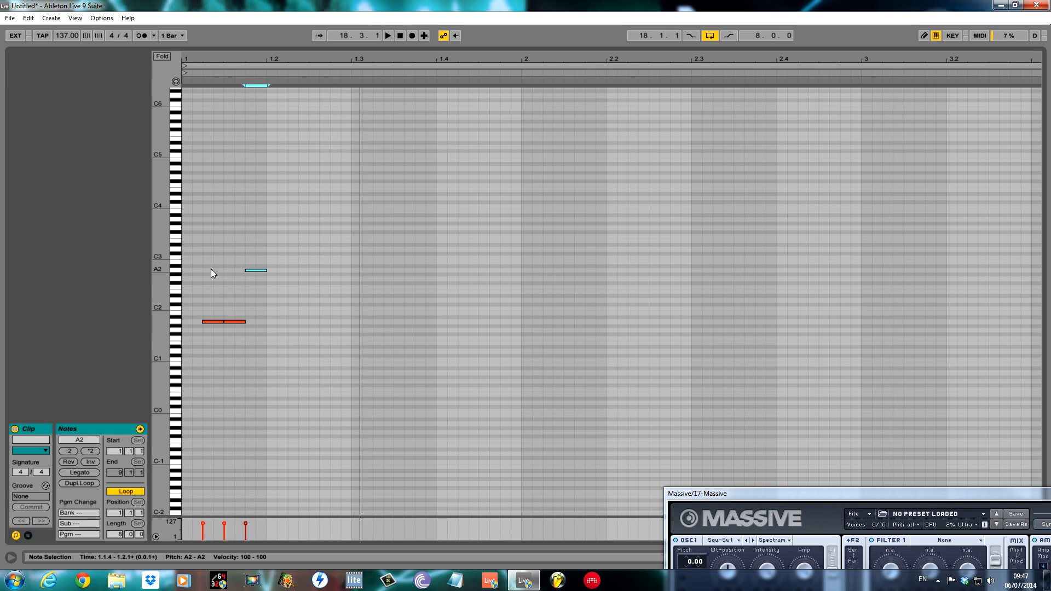
pyautogui.moveTo(199, 268); pyautogui.dragTo(271, 339)
pyautogui.hotkey('shift', 'Down')
pyautogui.press('space')
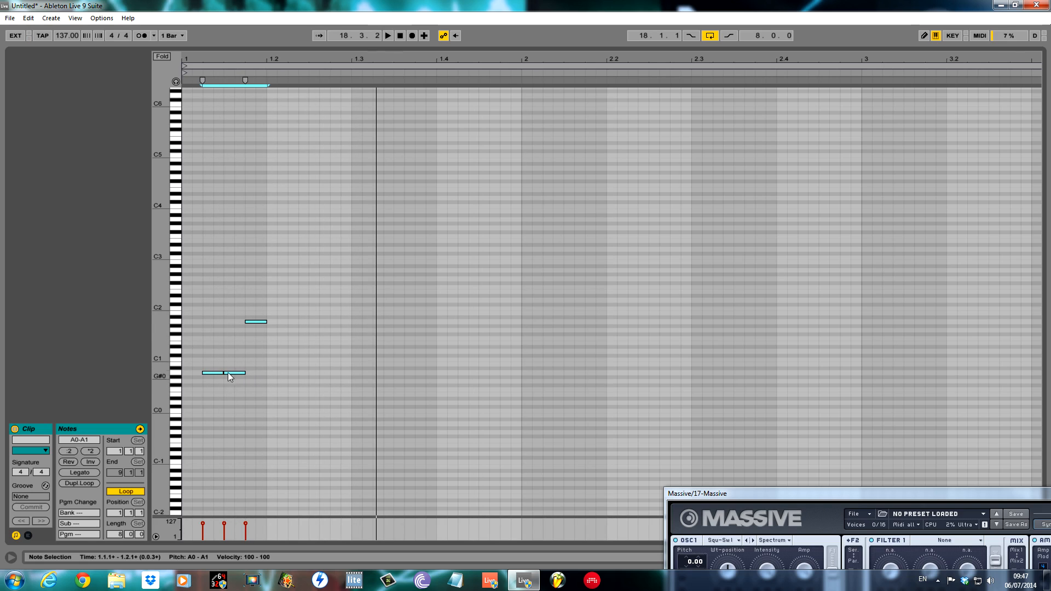
# Step: Build the second beat from sixteenth notes: A0 at 1.2.2, A1 at 1.2.3, and A0 at 1.2.4
pyautogui.moveTo(209, 373); pyautogui.dragTo(341, 376)
pyautogui.click(319, 372)
pyautogui.moveTo(337, 322); pyautogui.dragTo(318, 320)
pyautogui.press('space')
pyautogui.press('space')
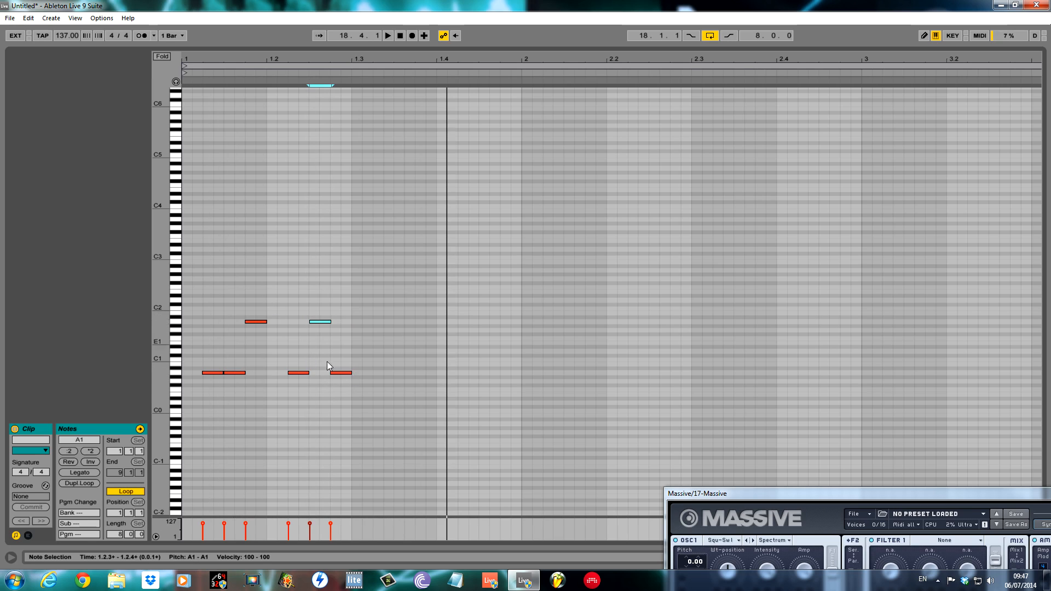
# Step: Complete the bar's off-beat sixteenths with A1, A0, A0 from 1.3.2 and A1, A0, A1 from 1.4.2
pyautogui.moveTo(340, 373); pyautogui.dragTo(427, 375)
pyautogui.press('space')
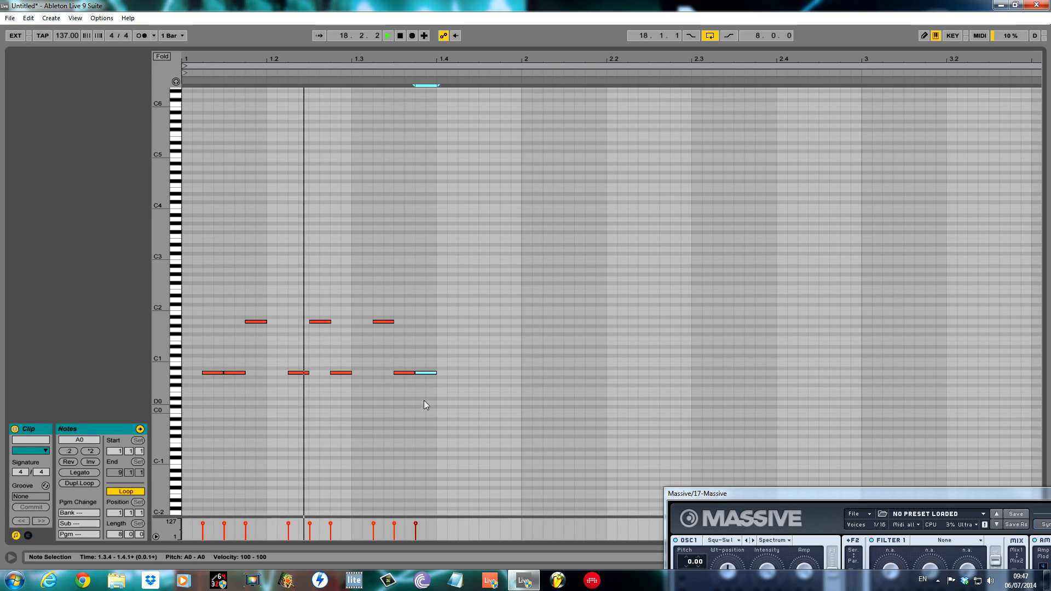
pyautogui.press('space')
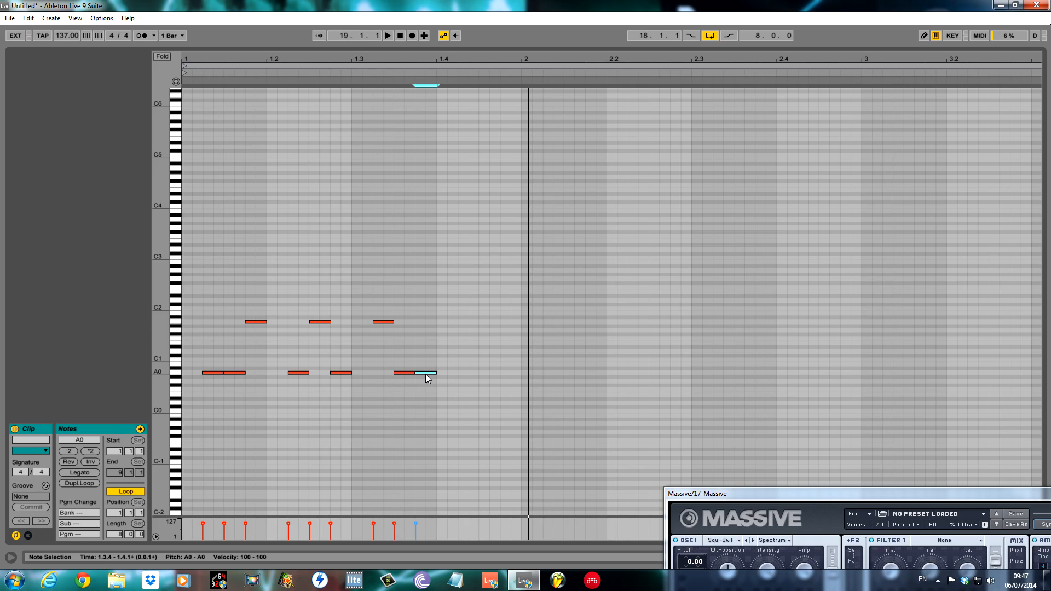
pyautogui.moveTo(426, 374); pyautogui.dragTo(514, 322)
pyautogui.press('space')
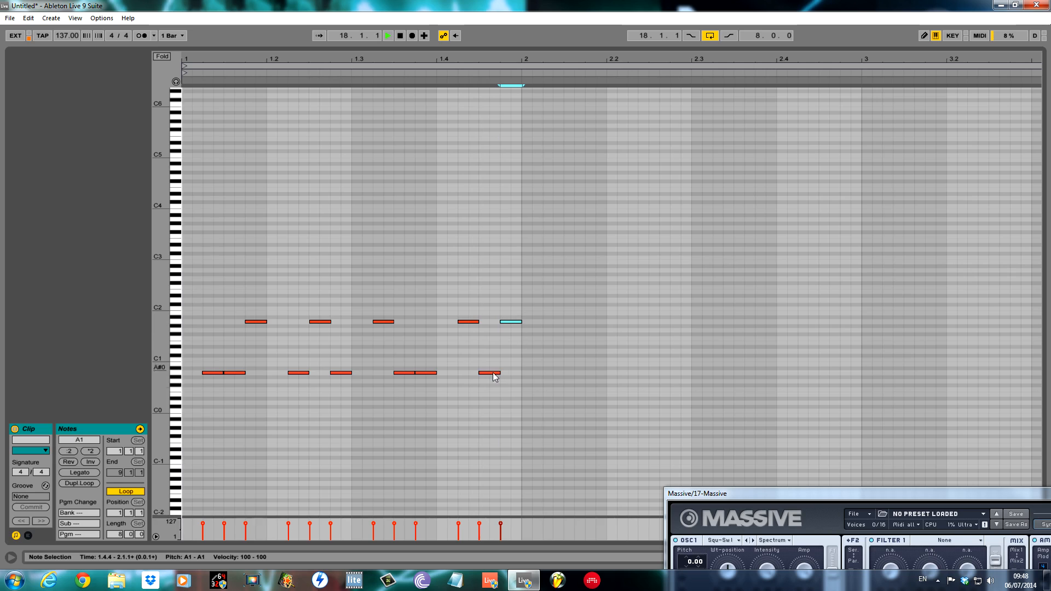
pyautogui.press('space')
# Step: Duplicate the one-bar bass pattern until it fills all eight bars of the clip, and play it back
pyautogui.moveTo(182, 309); pyautogui.dragTo(514, 400)
pyautogui.hotkey('ctrl', 'd')
pyautogui.hotkey('ctrl', 'd')
pyautogui.hotkey('ctrl', 'd')
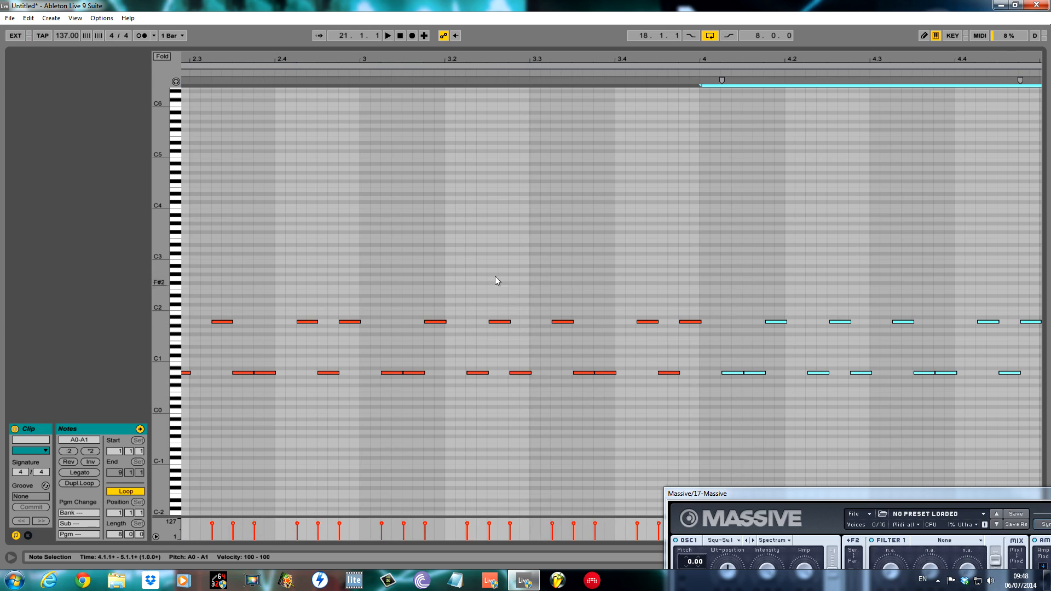
pyautogui.moveTo(578, 60); pyautogui.dragTo(578, 21)
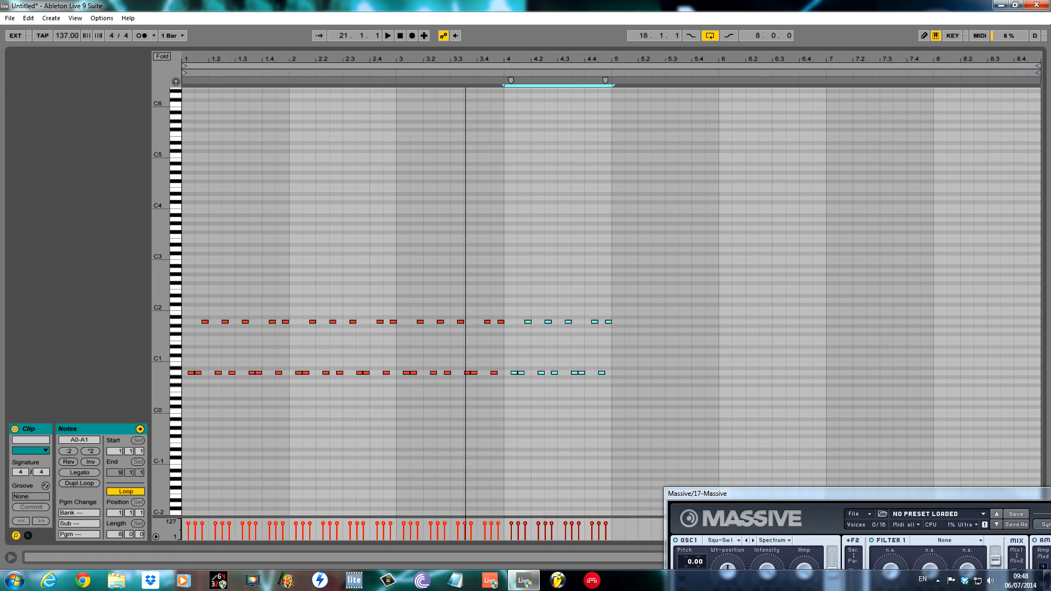
pyautogui.hotkey('ctrl', 'd')
pyautogui.hotkey('ctrl', 'd')
pyautogui.hotkey('ctrl', 'd')
pyautogui.hotkey('ctrl', 'd')
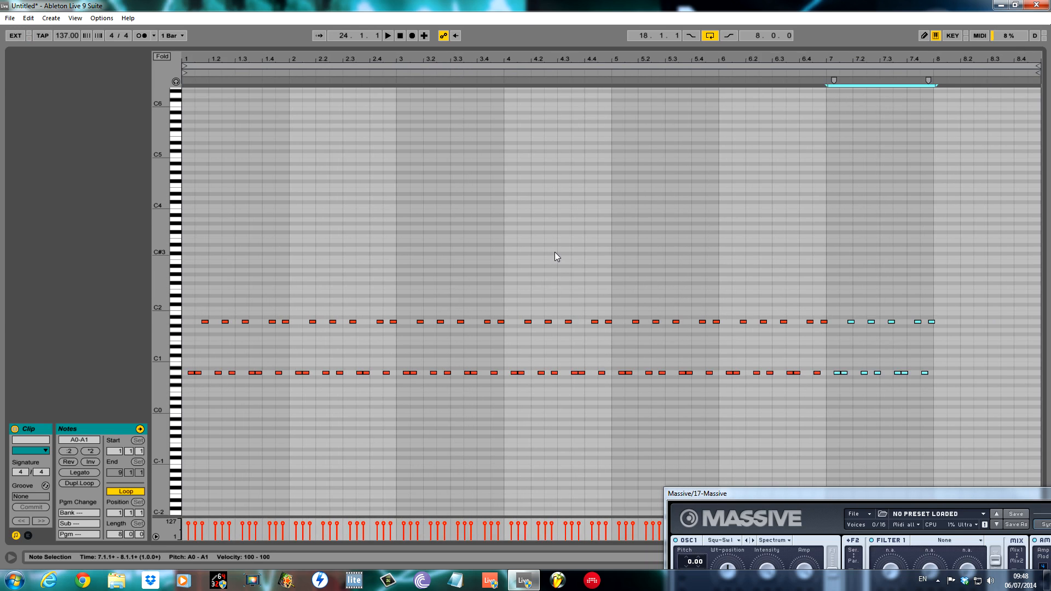
pyautogui.press('space')
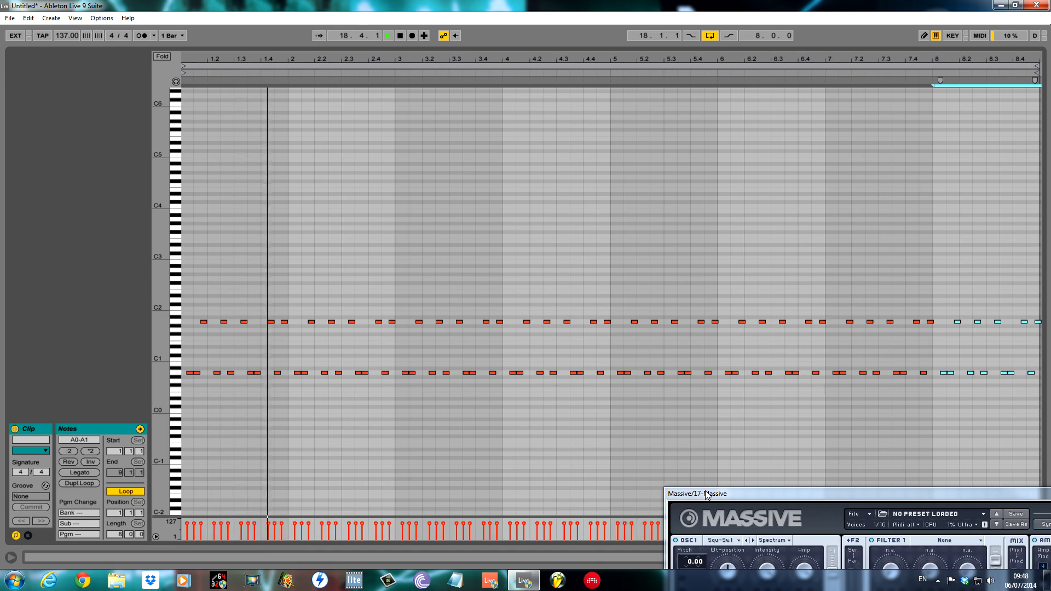
pyautogui.moveTo(698, 496); pyautogui.dragTo(415, 250)
pyautogui.press('space')
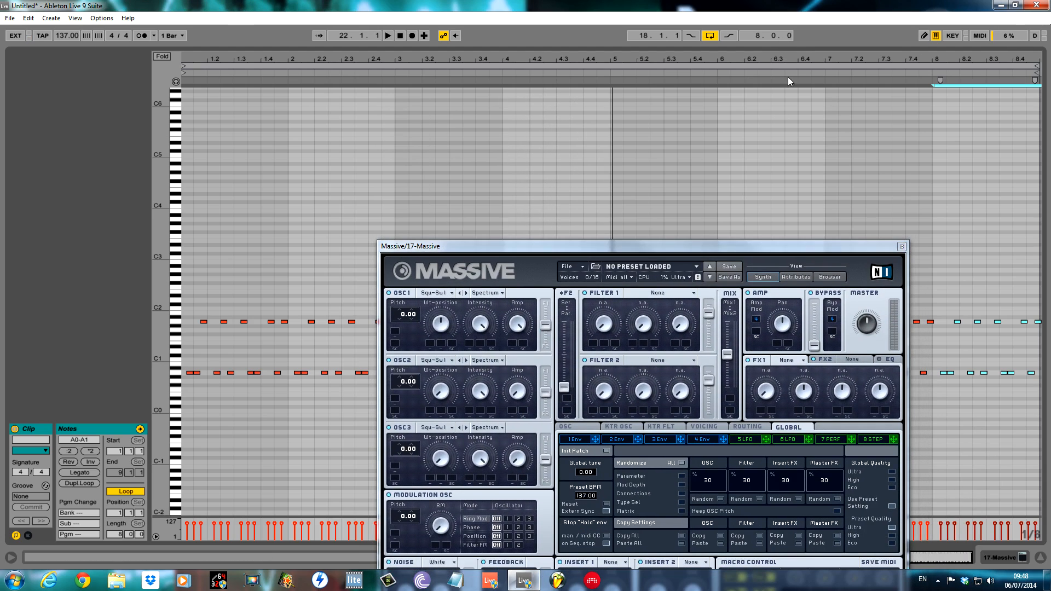
# Step: Shrink the note editor to bring back the arrangement, mute the pluck and DRums groups, and start playback
pyautogui.moveTo(802, 43); pyautogui.dragTo(852, 280)
pyautogui.moveTo(877, 235); pyautogui.dragTo(880, 269)
pyautogui.scroll(3, 929, 202)
pyautogui.click(978, 153)
pyautogui.click(979, 143)
pyautogui.click(977, 132)
pyautogui.press('space')
# Step: In Massive, turn up the Wt-position of OSC1 and OSC2 and route both oscillators fully into Filter 1
pyautogui.moveTo(787, 284); pyautogui.dragTo(786, 143)
pyautogui.moveTo(390, 217)
pyautogui.mouseDown()
pyautogui.moveTo(390, 229)
pyautogui.moveTo(391, 214)
pyautogui.mouseUp()
pyautogui.moveTo(531, 224); pyautogui.dragTo(532, 201)
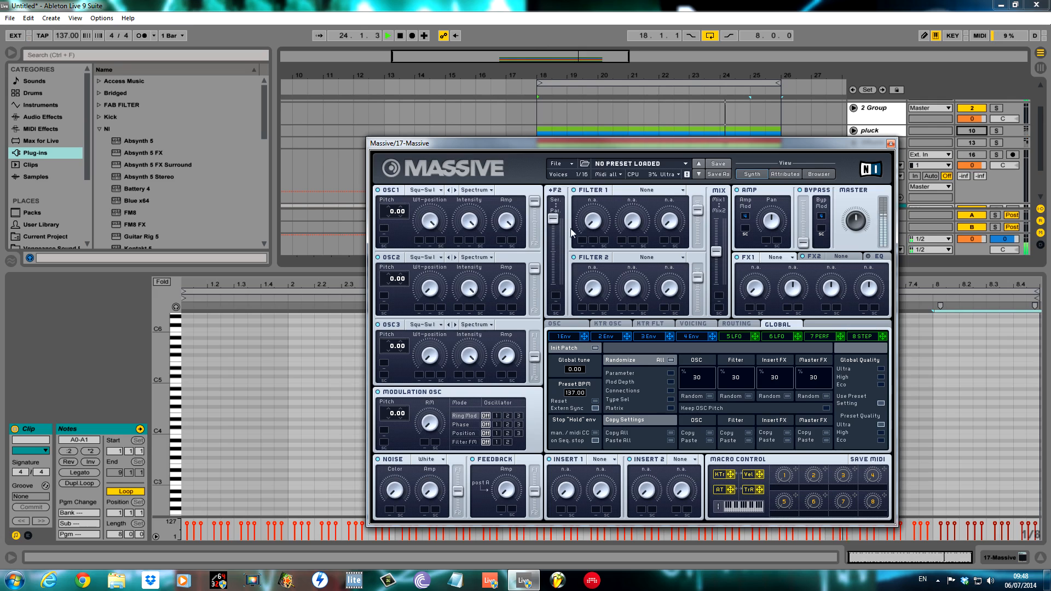
# Step: Set Filter 1 to Lowpass 2 with 1Env modulating a lowered cutoff, and give 1Env a zero decay level and a shorter decay
pyautogui.click(647, 190)
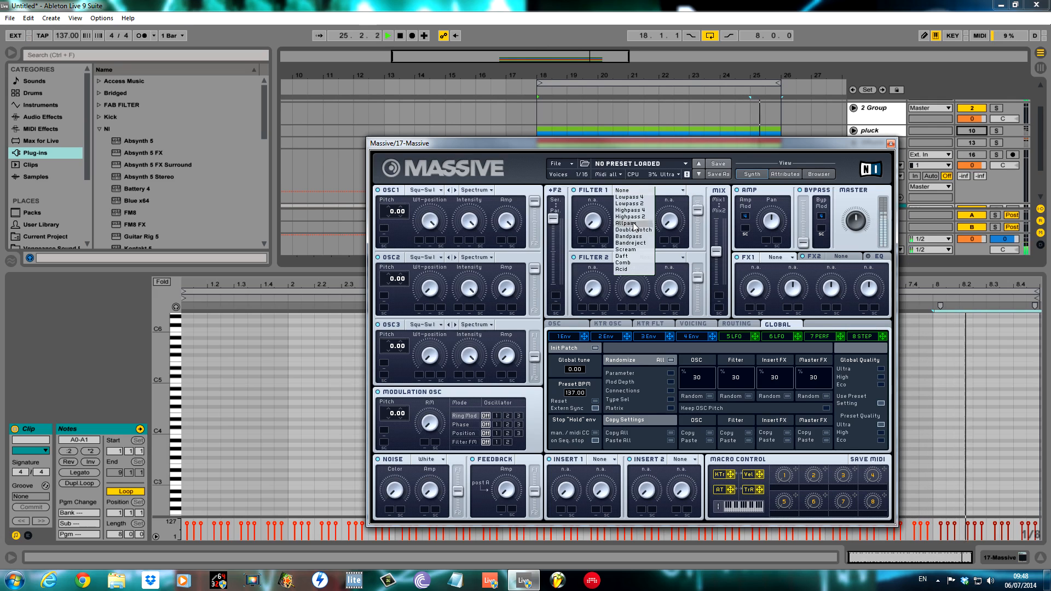
pyautogui.click(629, 198)
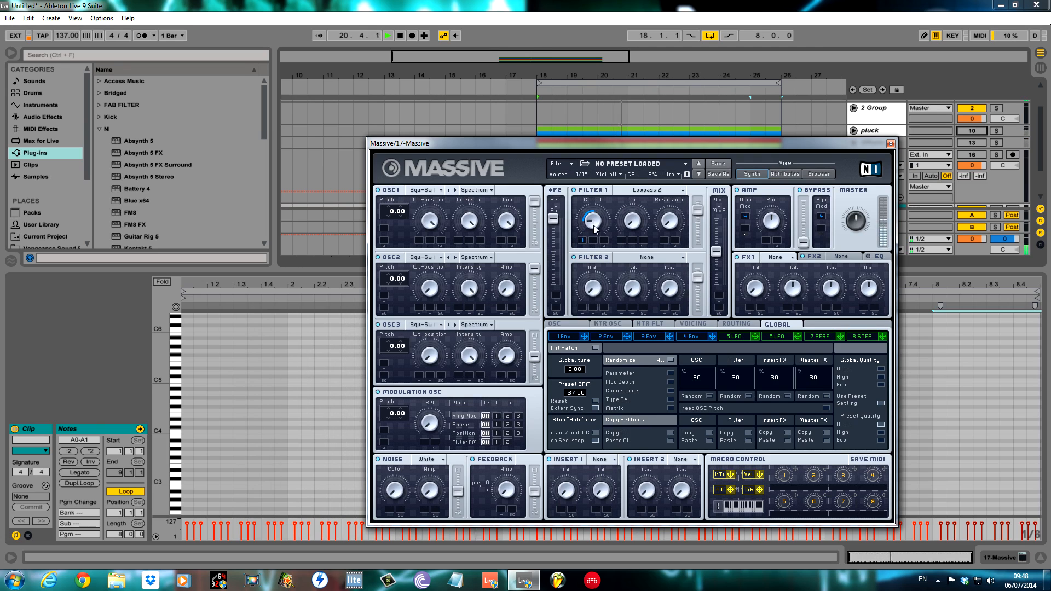
pyautogui.click(580, 336)
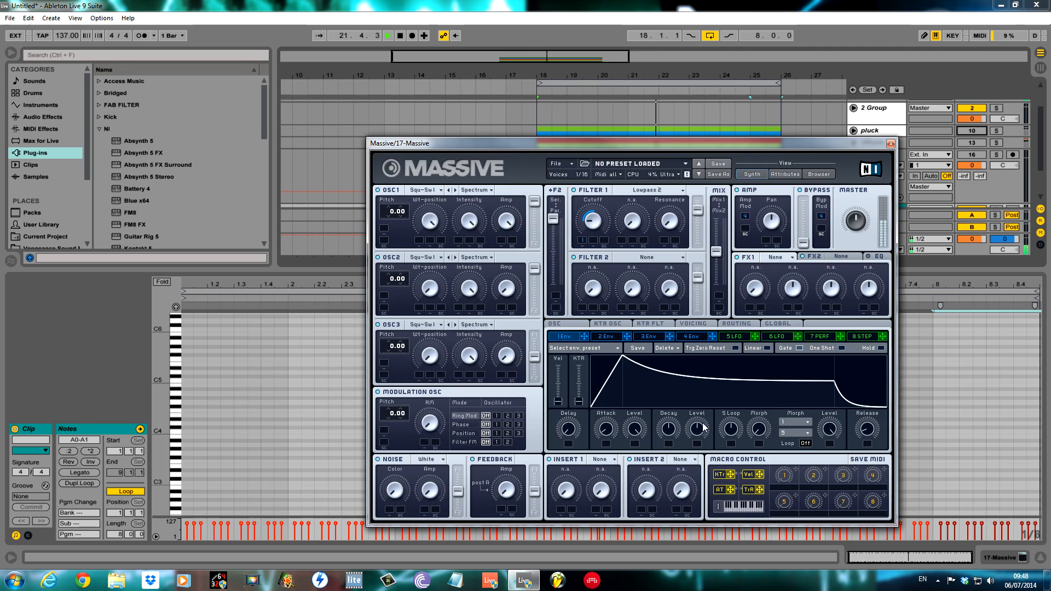
pyautogui.moveTo(704, 427); pyautogui.dragTo(689, 502)
pyautogui.moveTo(668, 436); pyautogui.dragTo(609, 464)
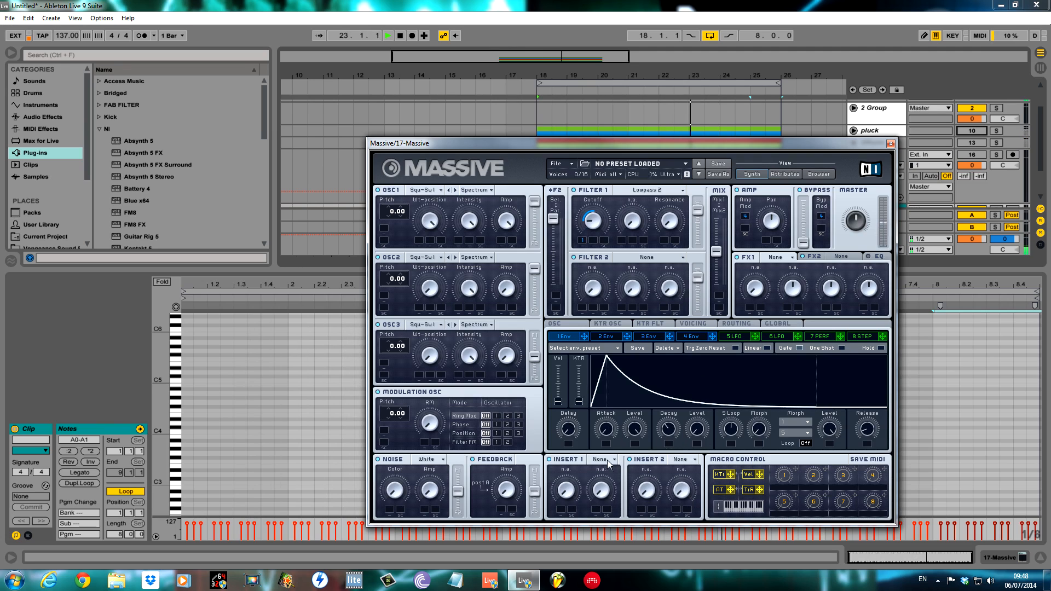
# Step: Readjust the decay of 1Env and switch OSC2 to the Sin-Square wavetable
pyautogui.moveTo(667, 436); pyautogui.dragTo(672, 423)
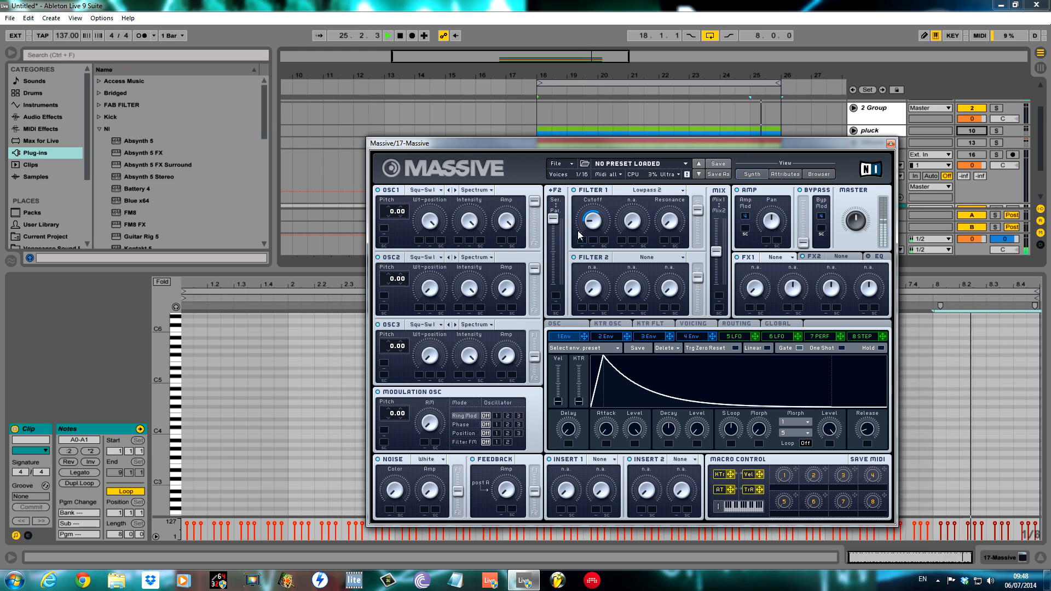
pyautogui.click(441, 258)
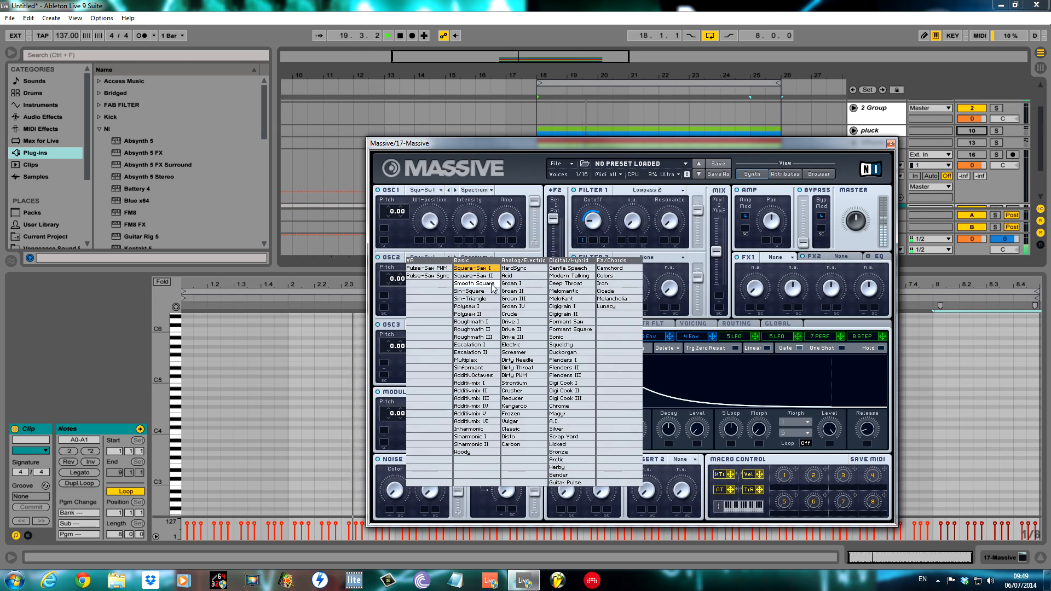
pyautogui.click(469, 291)
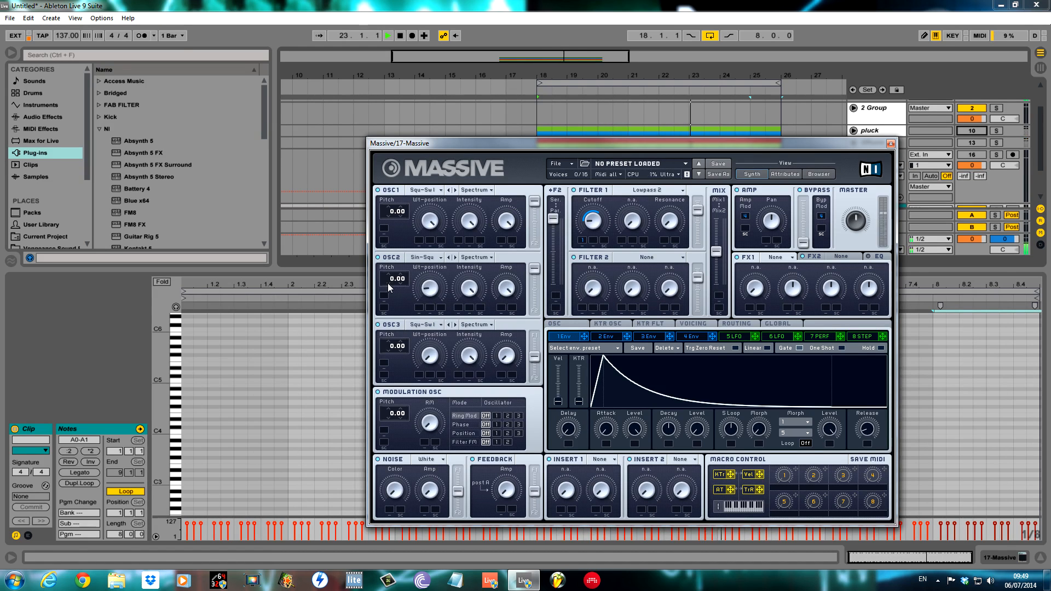
# Step: Set OSC3 to Pulse-Saw Sync at a pitch of -12.00, route it fully into Filter 1, and raise the filter mix fader to Mix1
pyautogui.click(438, 326)
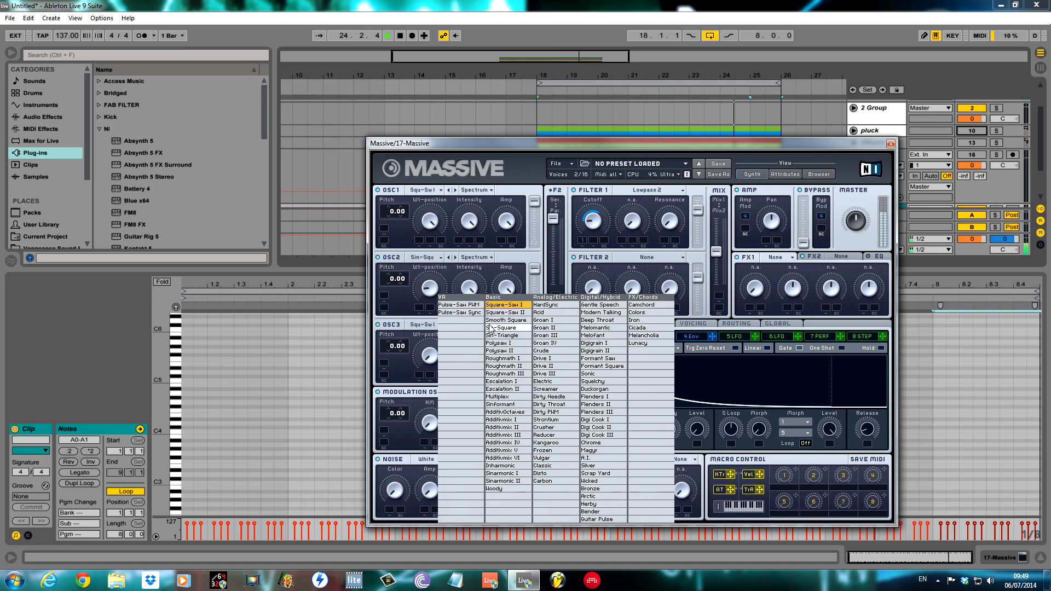
pyautogui.click(460, 312)
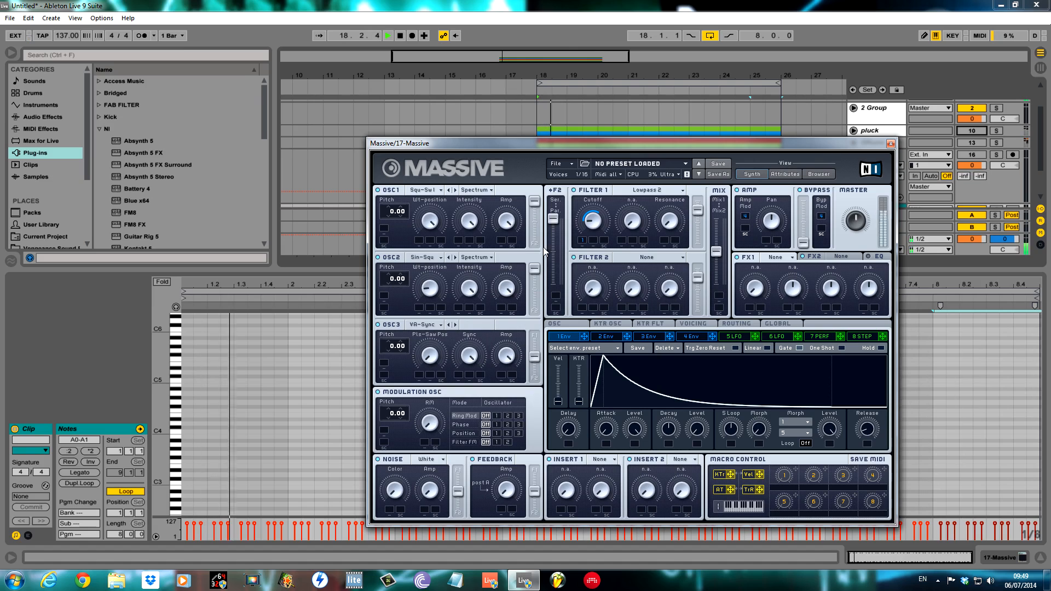
pyautogui.moveTo(393, 344); pyautogui.dragTo(414, 355)
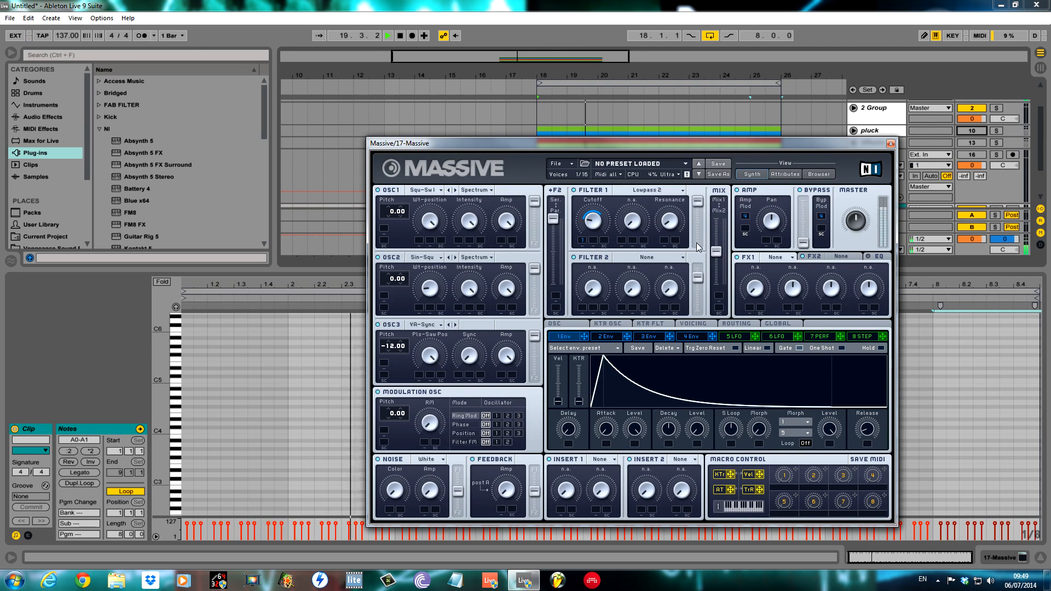
pyautogui.moveTo(700, 296); pyautogui.dragTo(696, 230)
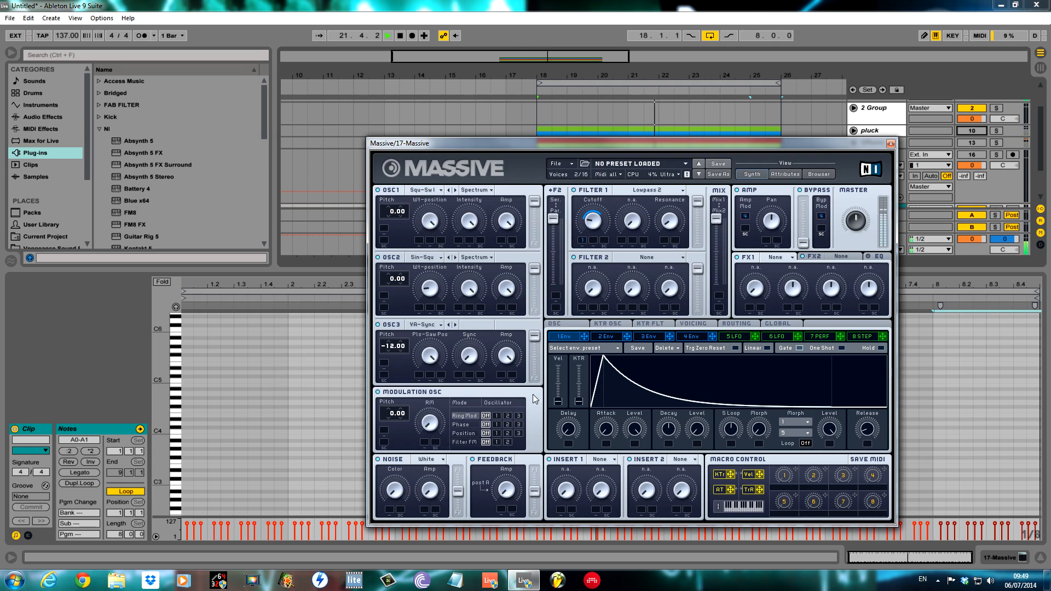
# Step: Configure the voicing as Monophon with 4 unisono voices and turn on Pitch Cutoff spread with a very slight amount
pyautogui.click(692, 324)
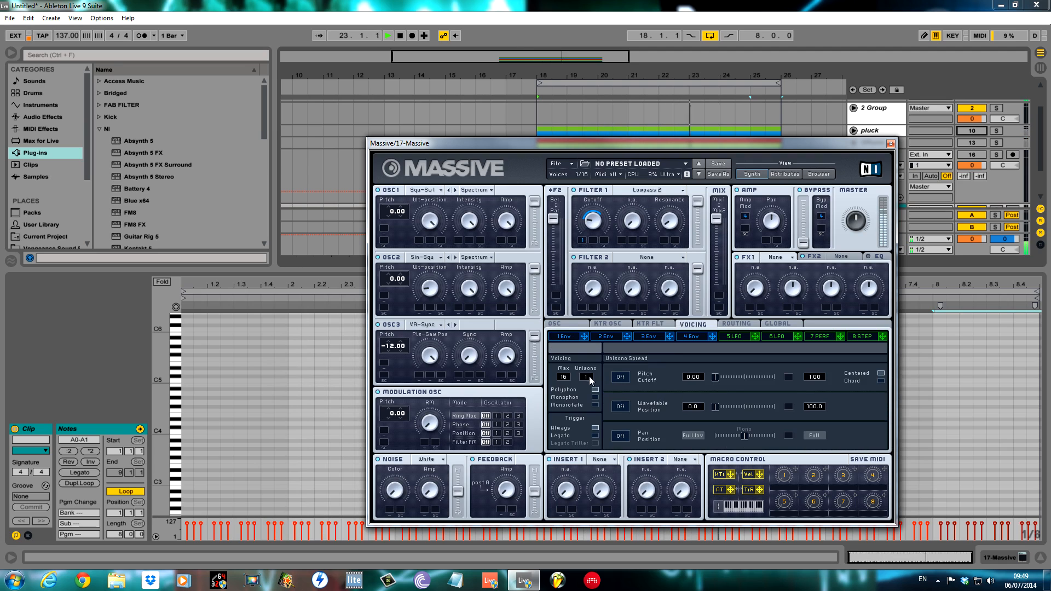
pyautogui.click(594, 398)
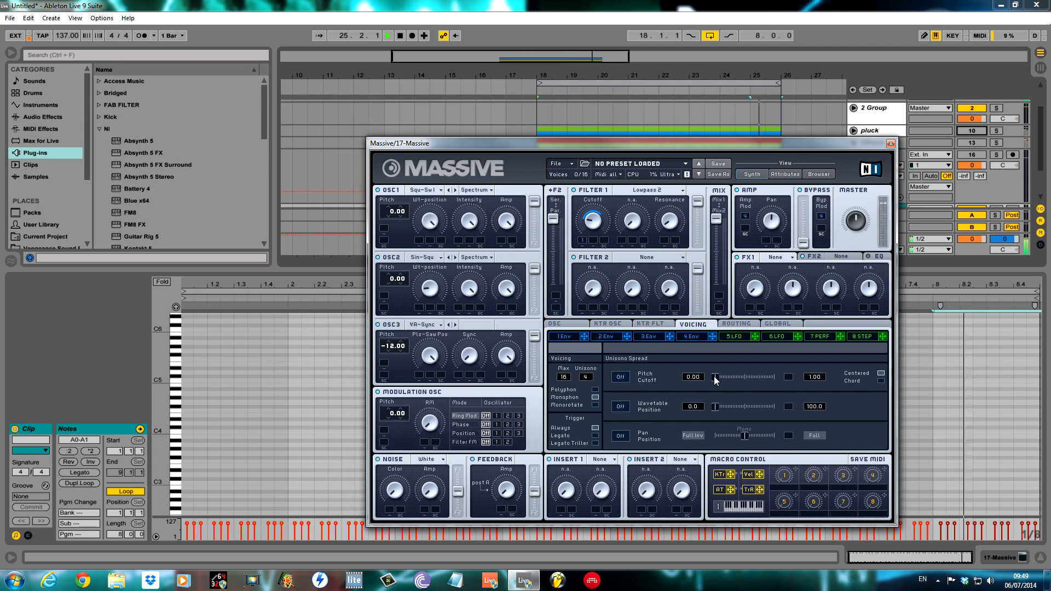
pyautogui.click(621, 377)
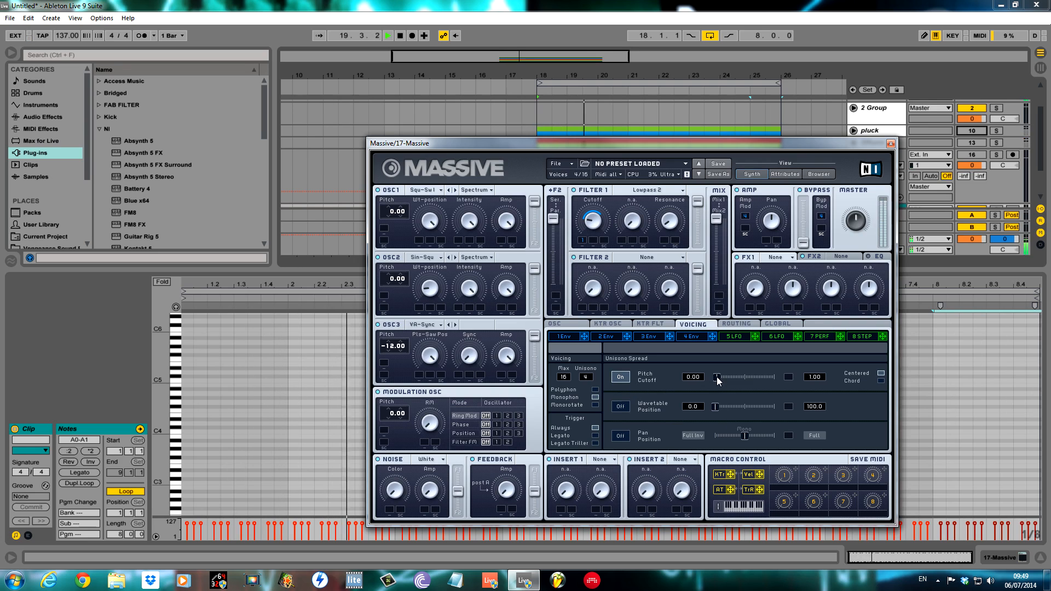
# Step: Lengthen the attack of 1Env slightly and raise the decay level of 4Env to maximum
pyautogui.click(568, 338)
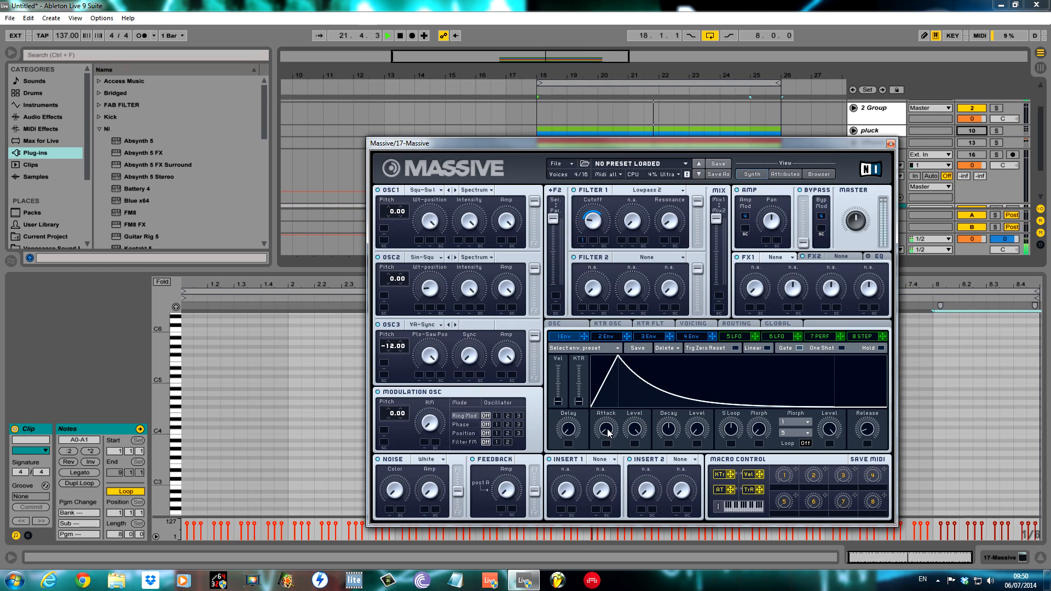
pyautogui.click(691, 337)
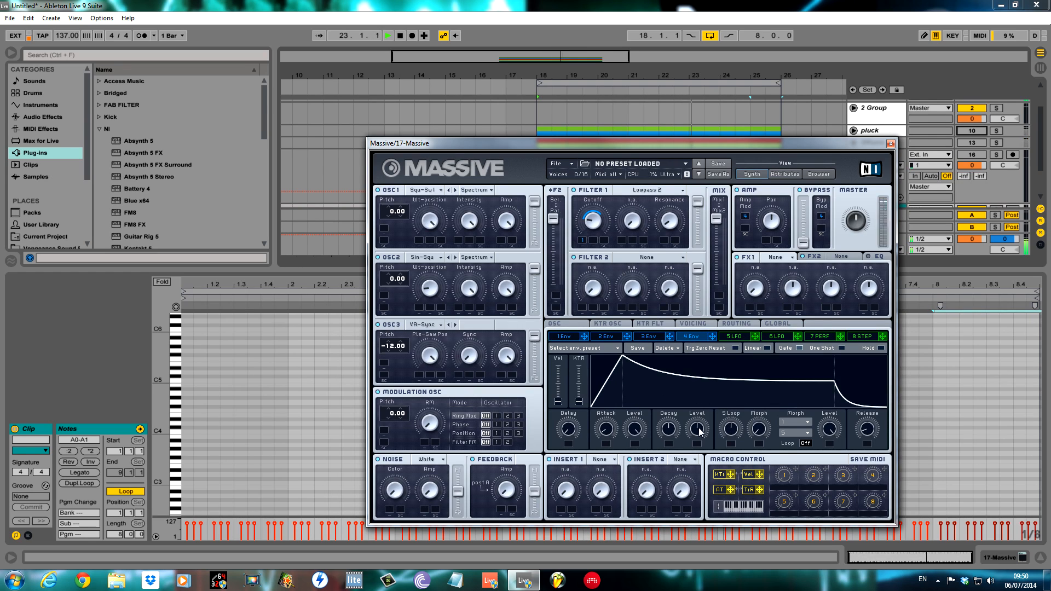
pyautogui.moveTo(700, 432); pyautogui.dragTo(726, 315)
# Step: Offset the starting phases of Osc1, Osc2 and Osc3 in the oscillator phase settings
pyautogui.click(796, 324)
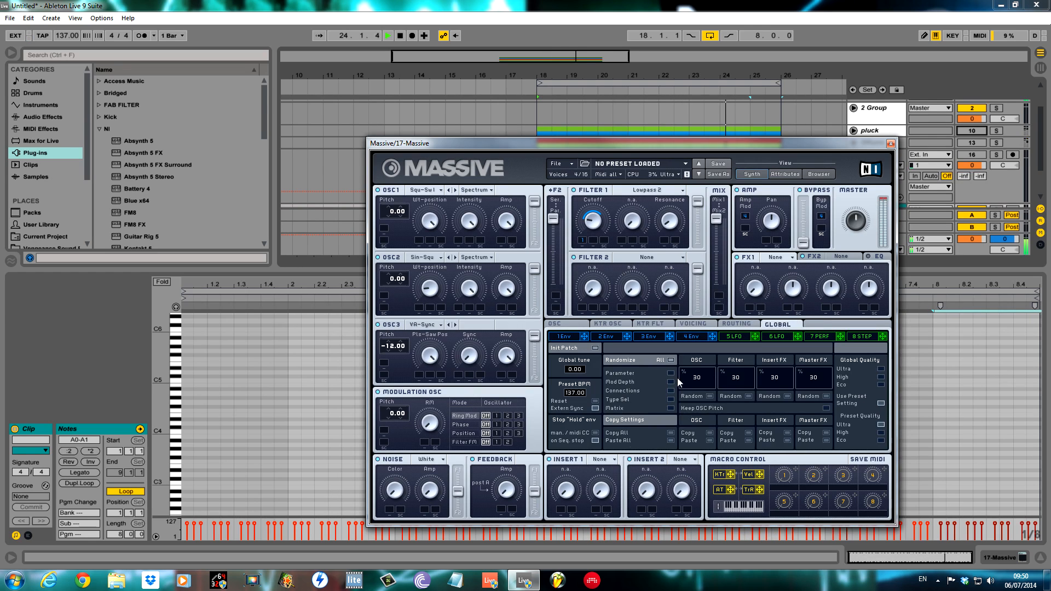
pyautogui.click(584, 328)
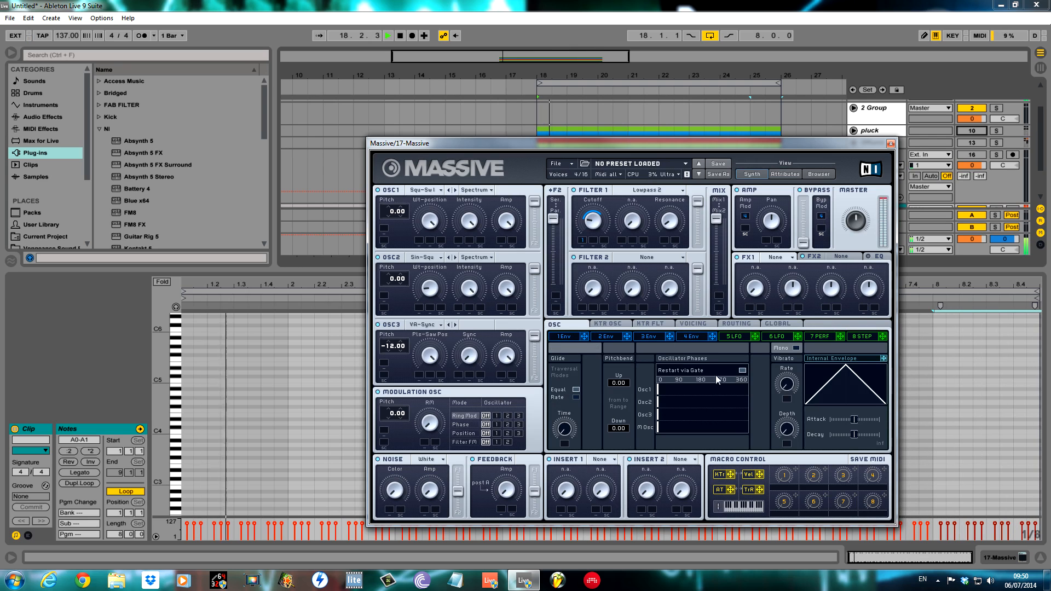
pyautogui.moveTo(670, 387); pyautogui.dragTo(668, 390)
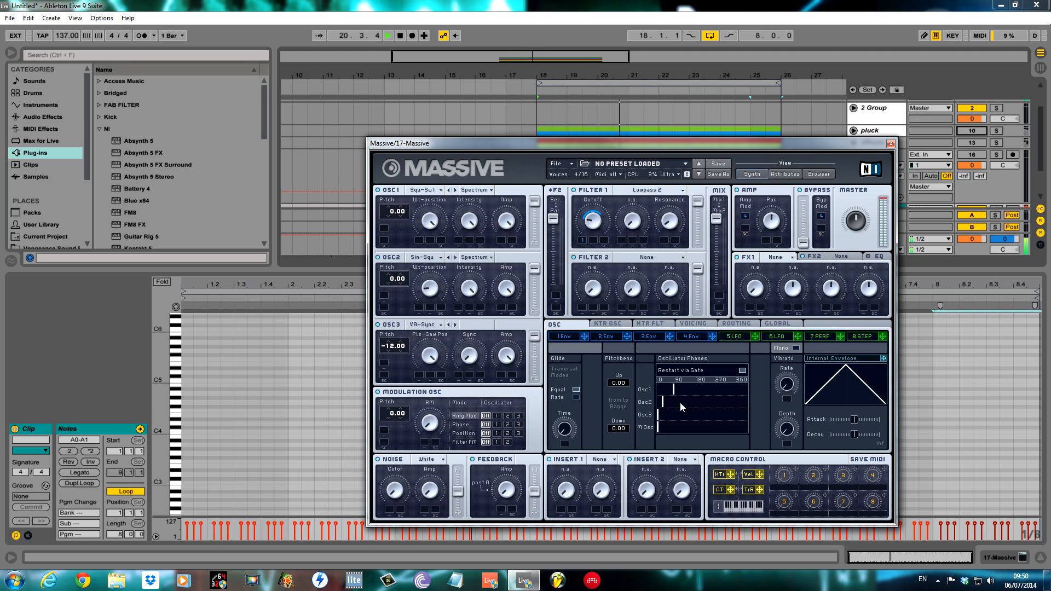
pyautogui.moveTo(667, 420); pyautogui.dragTo(711, 416)
pyautogui.moveTo(699, 404)
pyautogui.mouseDown()
pyautogui.moveTo(680, 401)
pyautogui.moveTo(703, 390)
pyautogui.moveTo(723, 405)
pyautogui.moveTo(699, 389)
pyautogui.mouseUp()
pyautogui.click(564, 336)
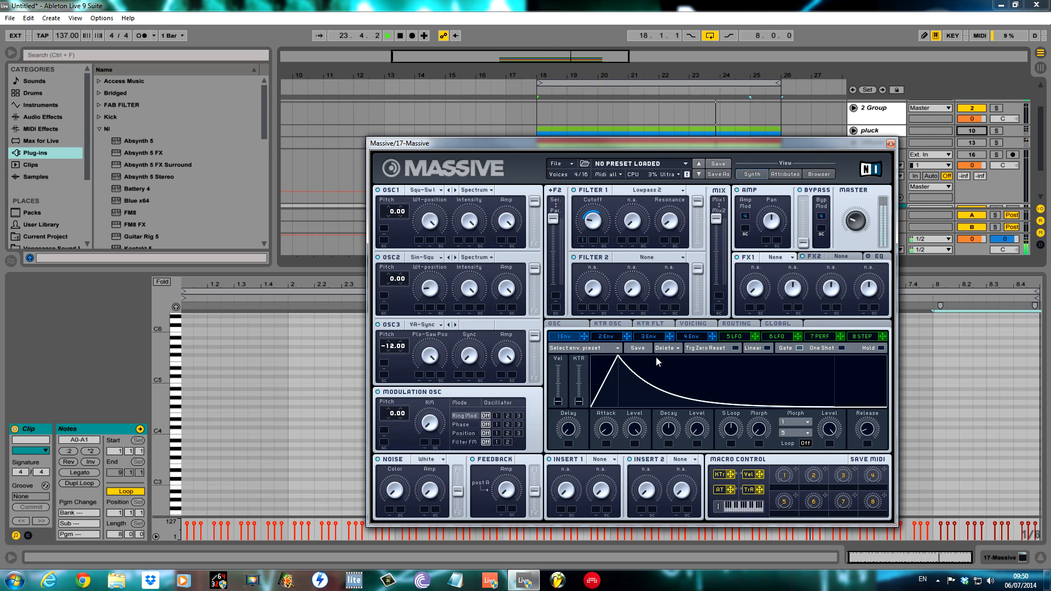
pyautogui.click(686, 337)
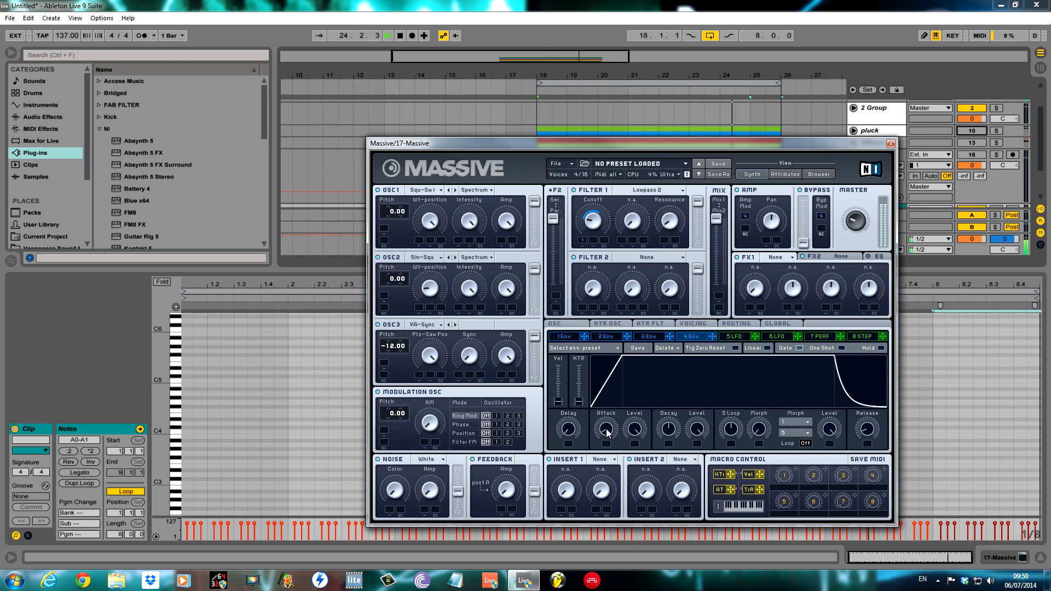
pyautogui.click(697, 324)
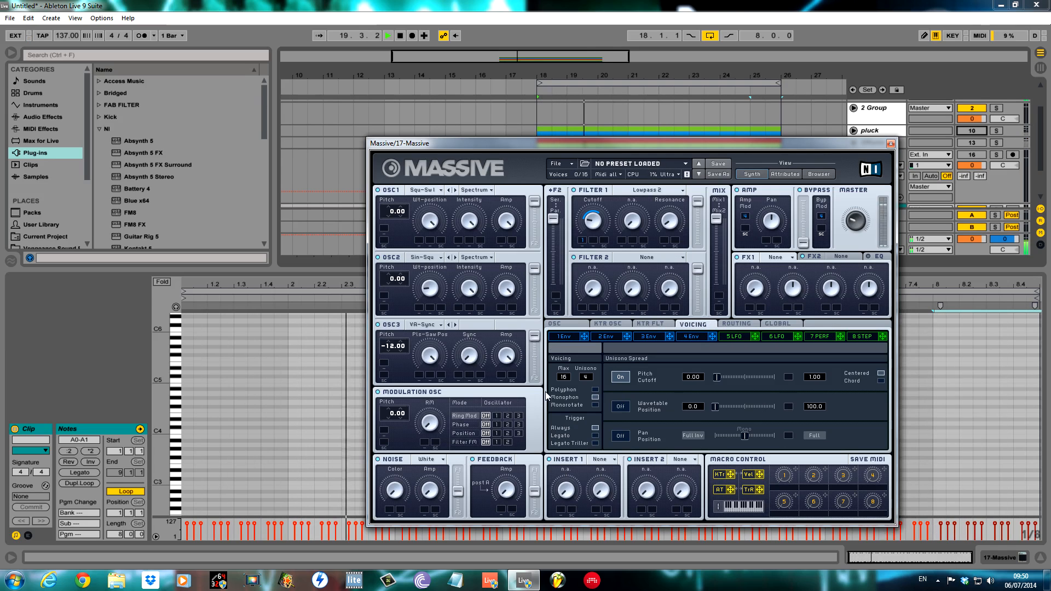
# Step: Load S Shaper into Insert 1 with 1Env modulating its Dry/Wet, and adjust Massive's EQ
pyautogui.click(613, 460)
pyautogui.click(608, 496)
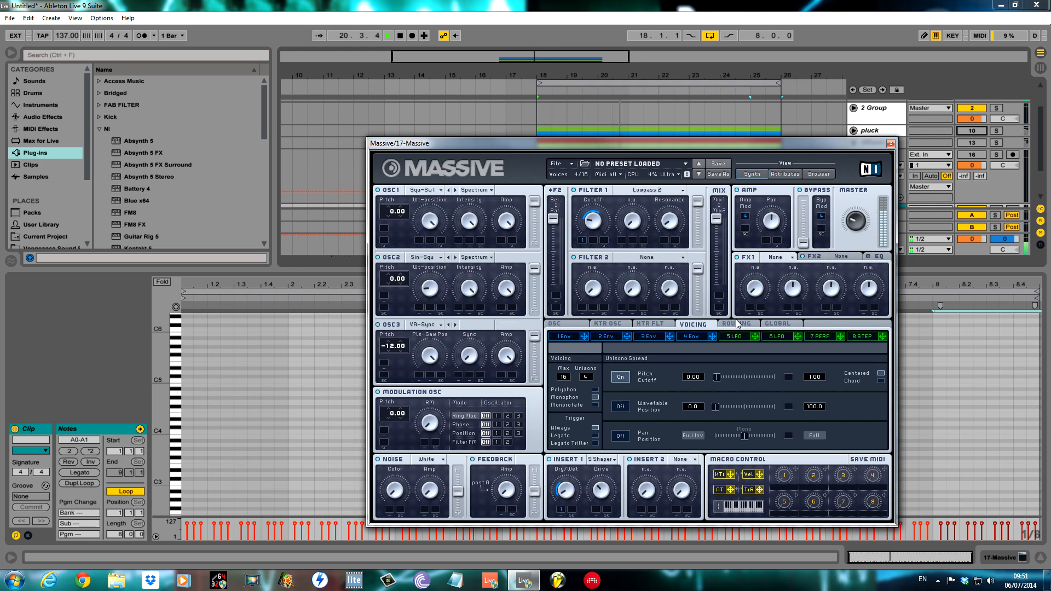
pyautogui.click(877, 257)
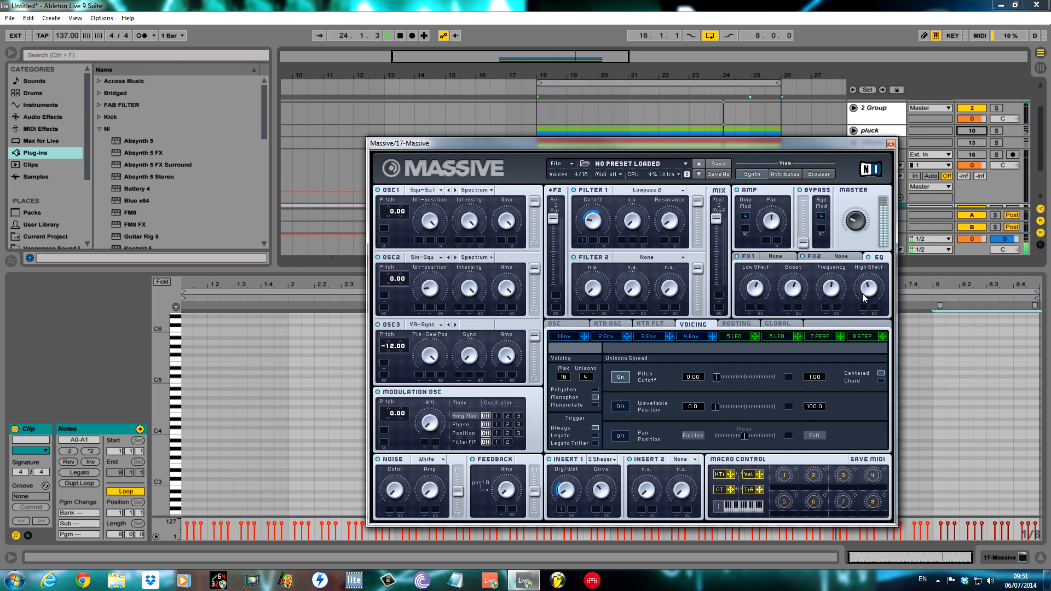
# Step: Move the Massive window out of the way, restart playback, and unmute pluck, DRums and 16 Audio
pyautogui.moveTo(840, 143); pyautogui.dragTo(842, 173)
pyautogui.moveTo(869, 341); pyautogui.dragTo(880, 481)
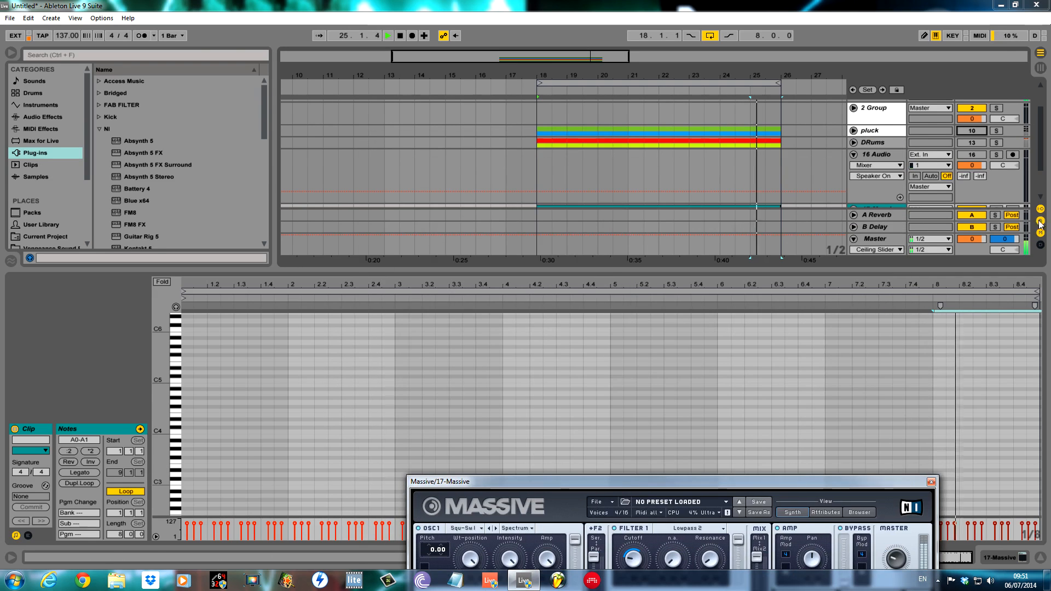
pyautogui.press('space')
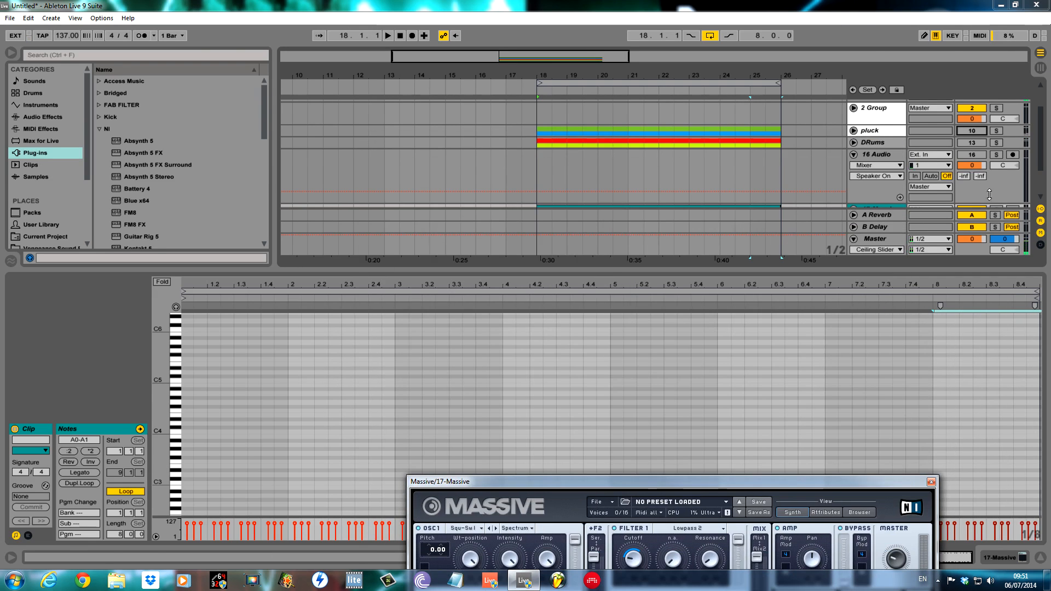
pyautogui.scroll(-1, 1038, 153)
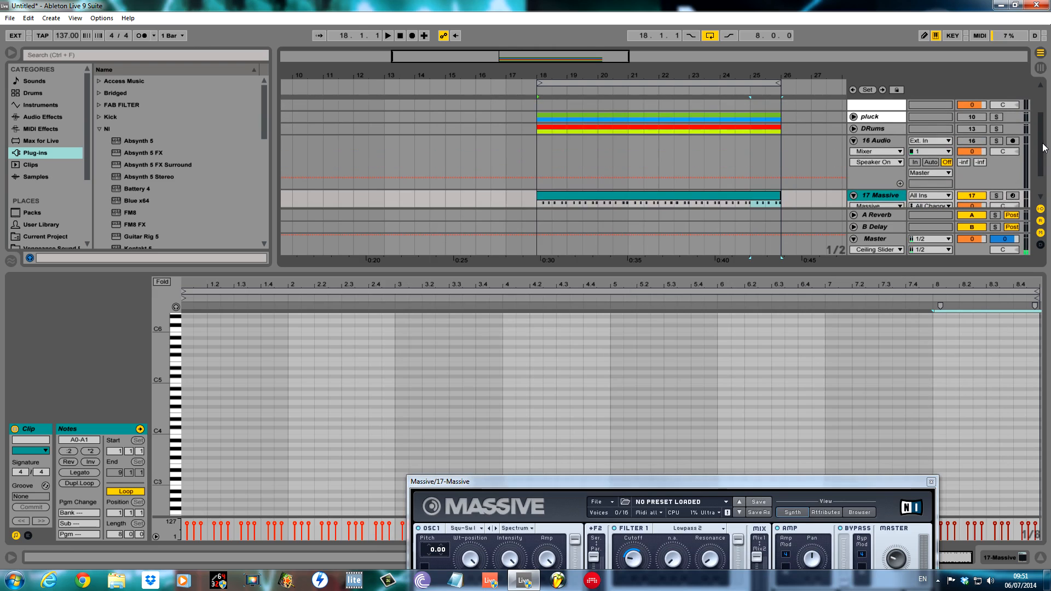
pyautogui.press('space')
pyautogui.click(974, 115)
pyautogui.click(974, 129)
pyautogui.click(972, 140)
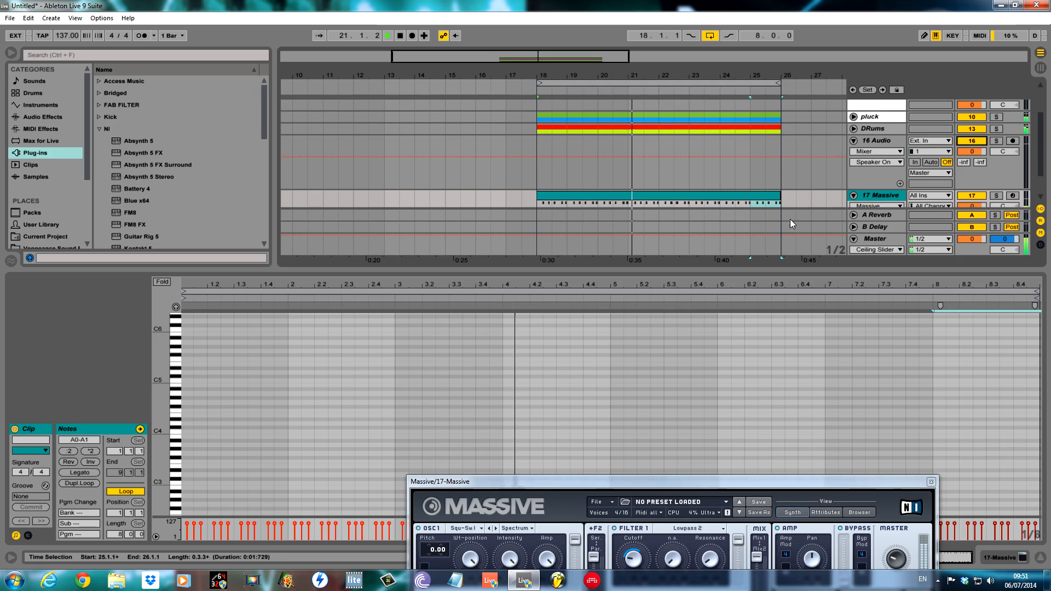
# Step: Add a Compressor after Massive on the 17 Massive track and unfold its sidechain section
pyautogui.doubleClick(880, 196)
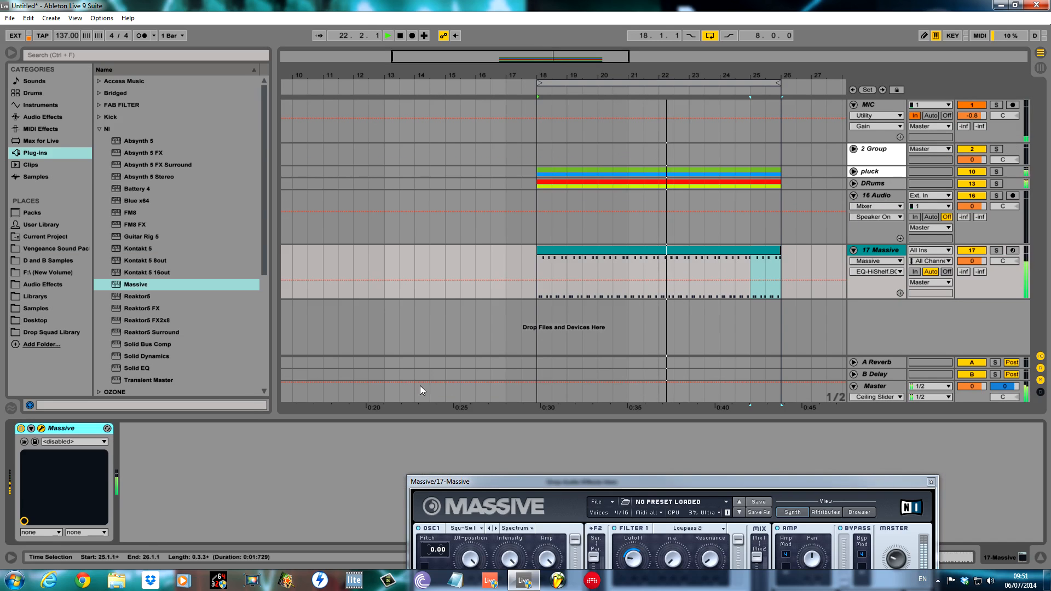
pyautogui.click(42, 117)
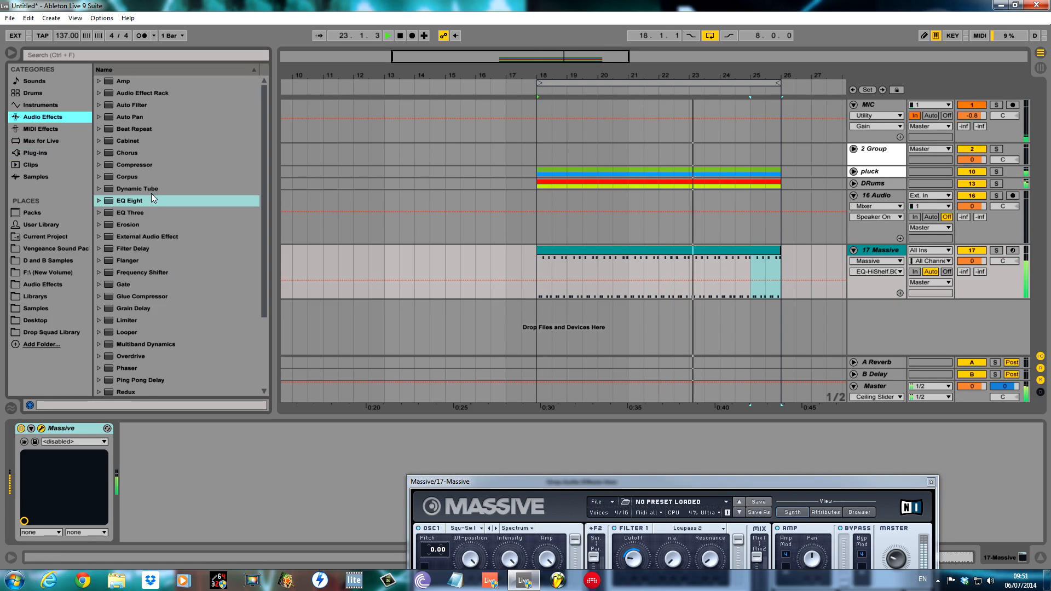
pyautogui.click(145, 165)
pyautogui.click(137, 428)
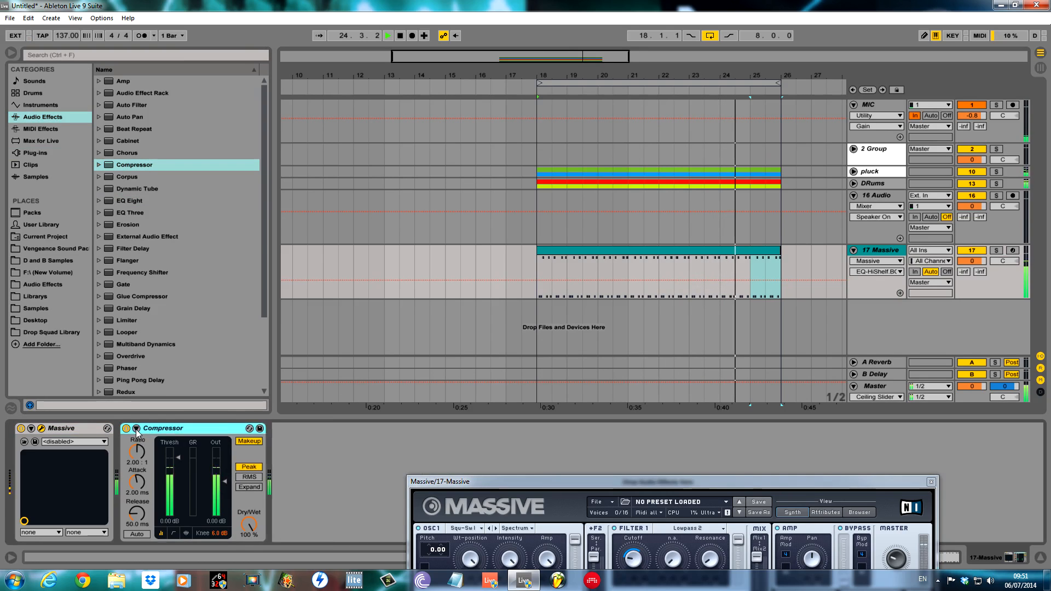
# Step: Feed the compressor's sidechain from the Kick, turn on the sidechain EQ, and switch to the activity view
pyautogui.click(159, 459)
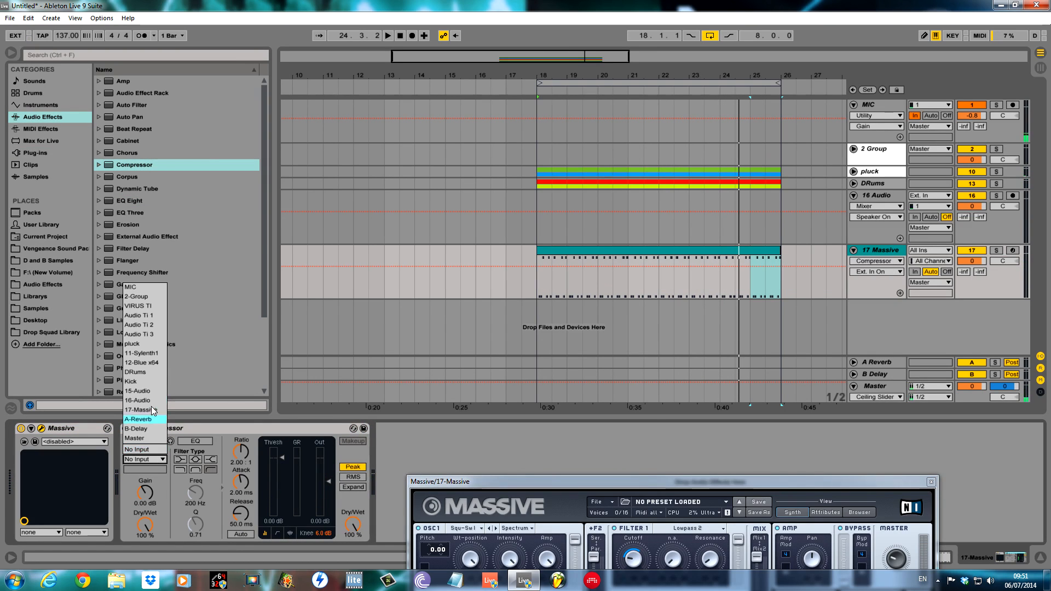
pyautogui.click(148, 381)
pyautogui.click(207, 441)
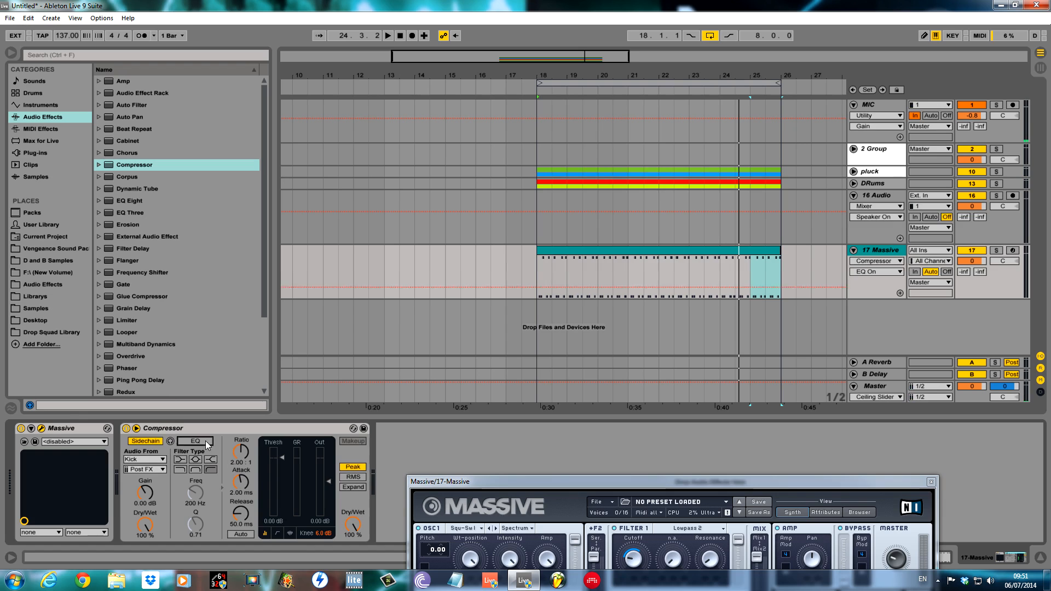
pyautogui.click(290, 534)
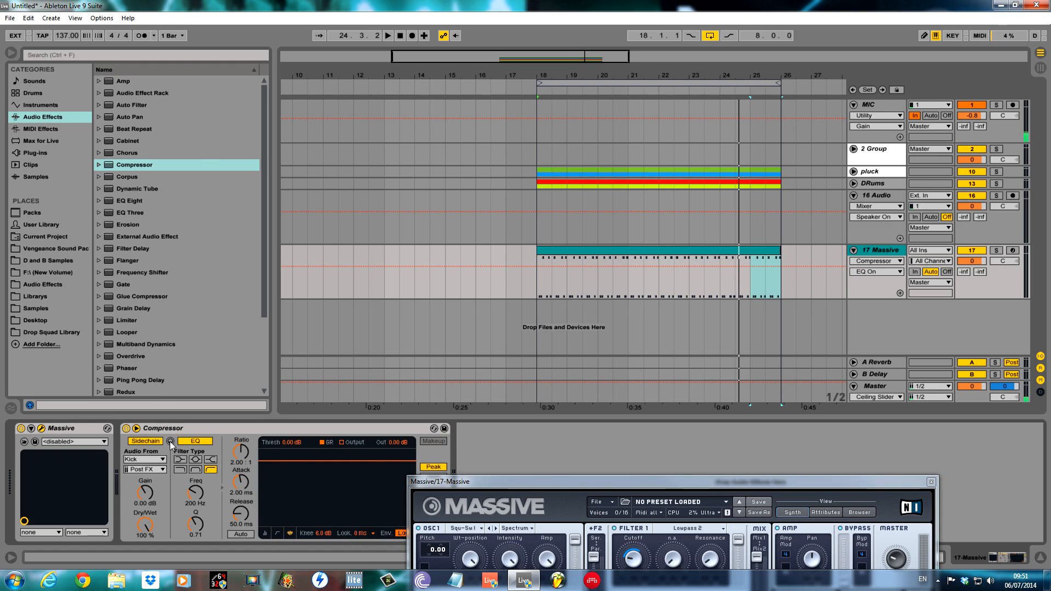
# Step: Resume playback and solo the 17 Massive track to hear the sidechained bass
pyautogui.press('space')
pyautogui.moveTo(372, 461); pyautogui.dragTo(373, 459)
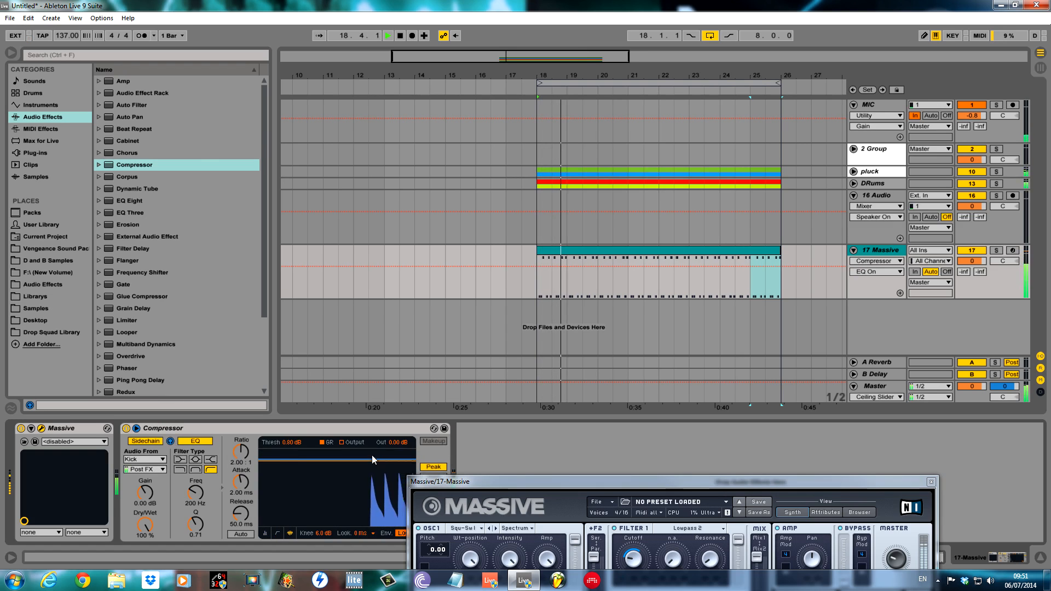
pyautogui.click(996, 250)
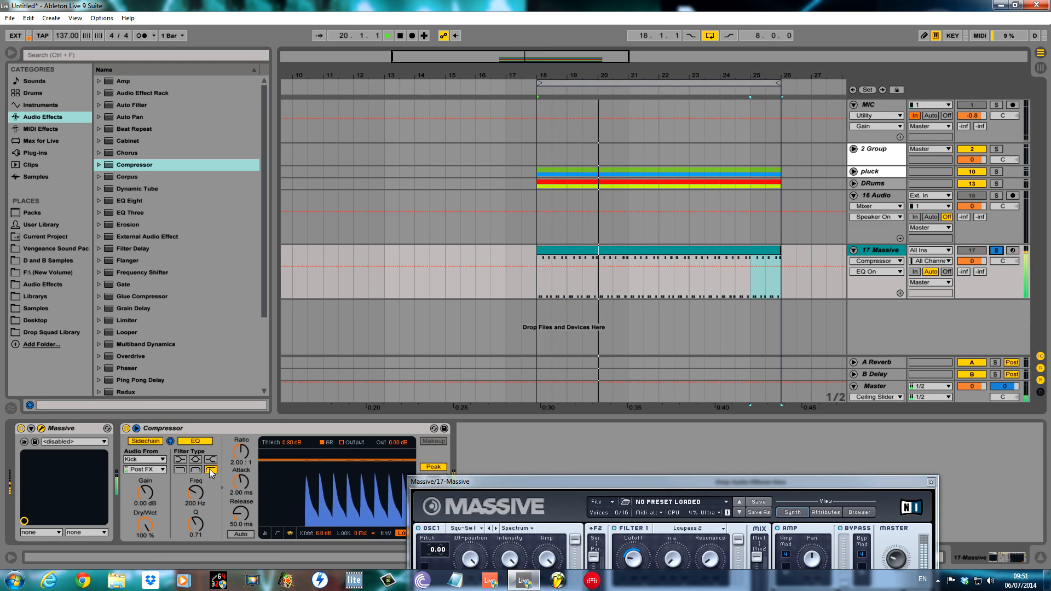
# Step: Set the compressor's sidechain EQ frequency to 608 Hz, threshold to -17.4 dB and ratio to 3.05:1
pyautogui.moveTo(208, 491); pyautogui.dragTo(208, 476)
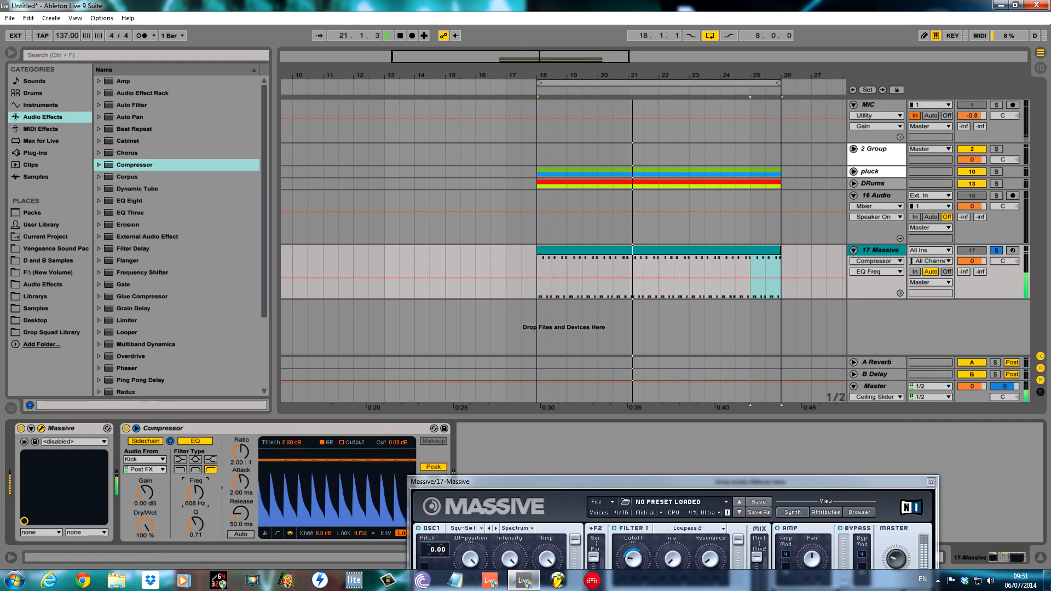
pyautogui.moveTo(383, 460); pyautogui.dragTo(537, 471)
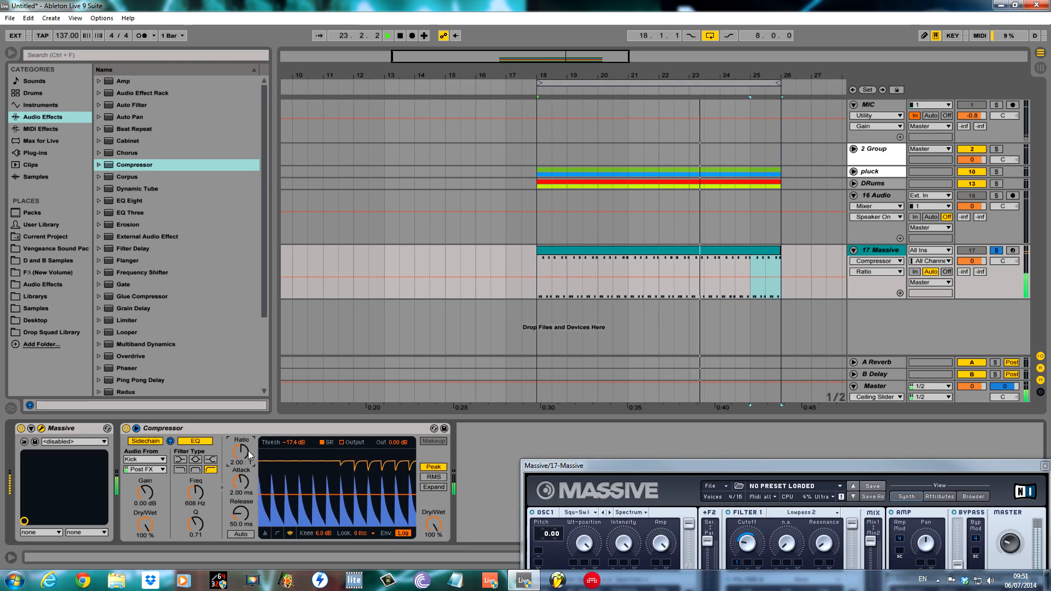
pyautogui.moveTo(241, 452); pyautogui.dragTo(241, 438)
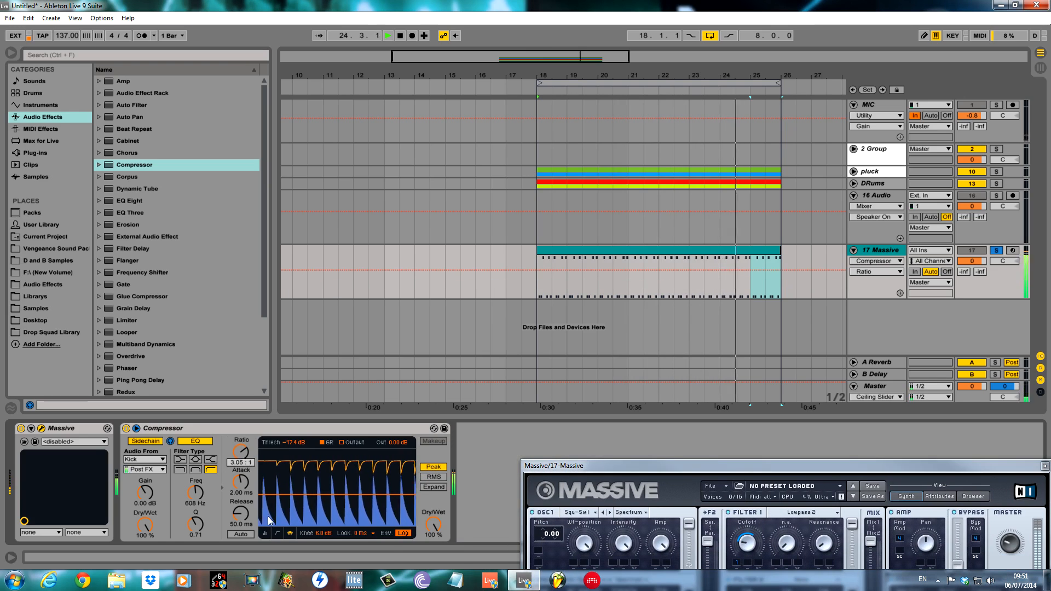
# Step: Set the compressor's release to 85.7 ms and its threshold to -30.3 dB on the 17 Massive track
pyautogui.moveTo(242, 517); pyautogui.dragTo(246, 498)
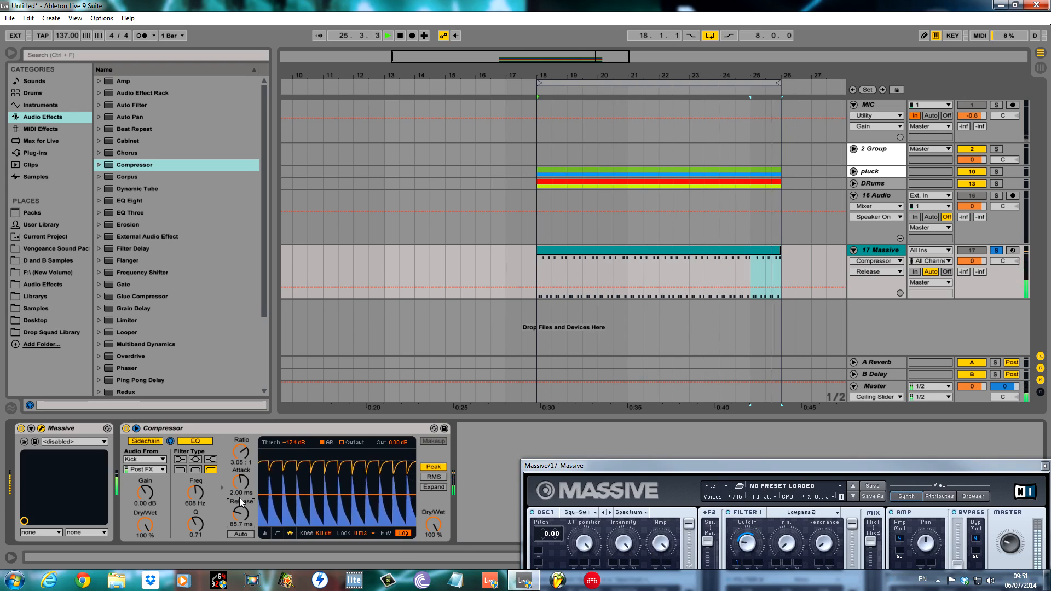
pyautogui.moveTo(323, 495); pyautogui.dragTo(323, 503)
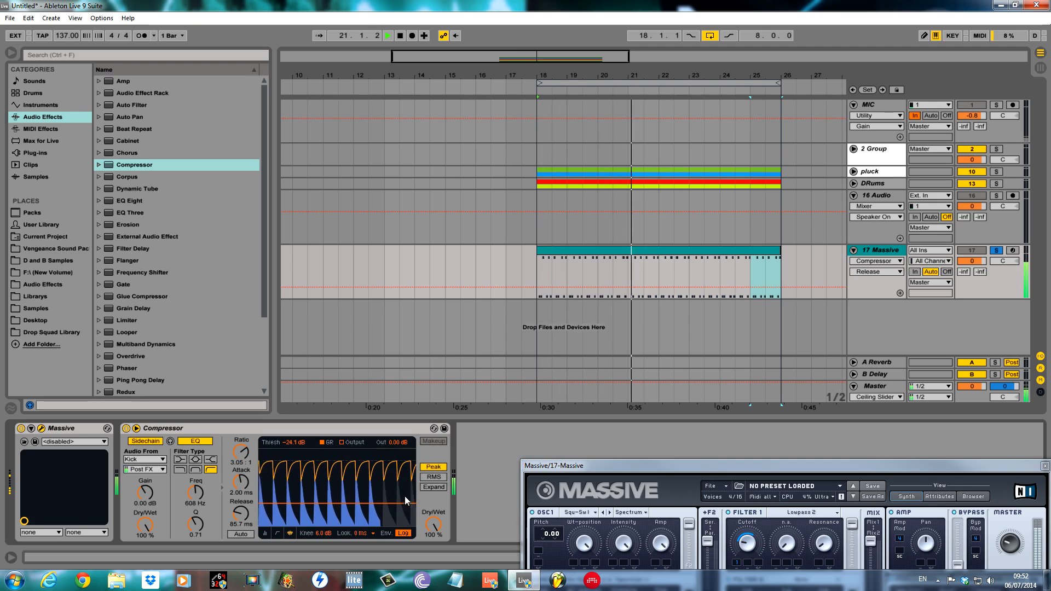
pyautogui.moveTo(393, 501); pyautogui.dragTo(392, 507)
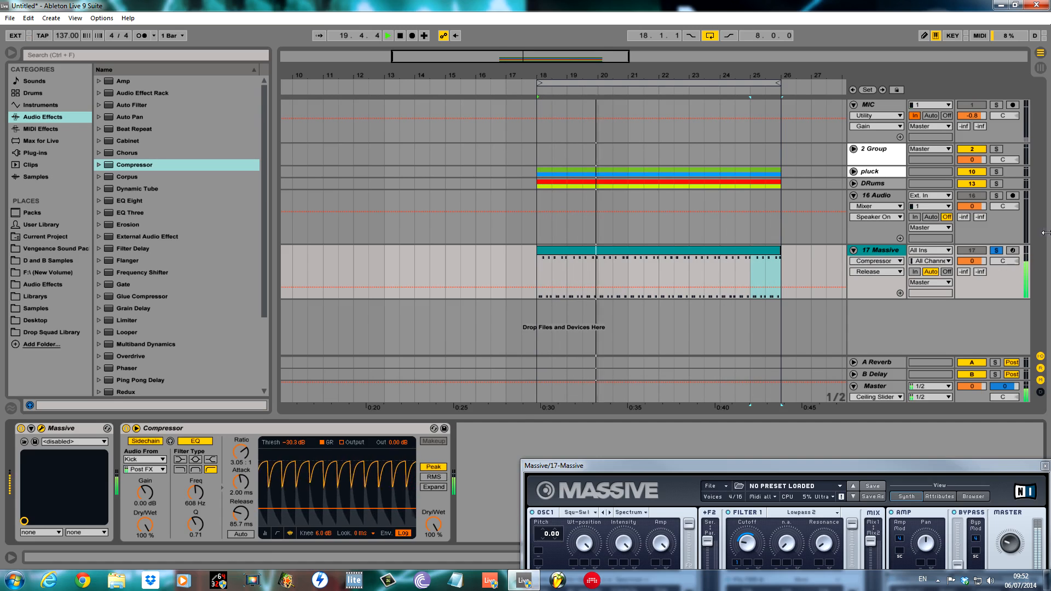
# Step: Unsolo the 17 Massive track and lower its volume to -5.0 dB while checking it against the full mix
pyautogui.click(996, 251)
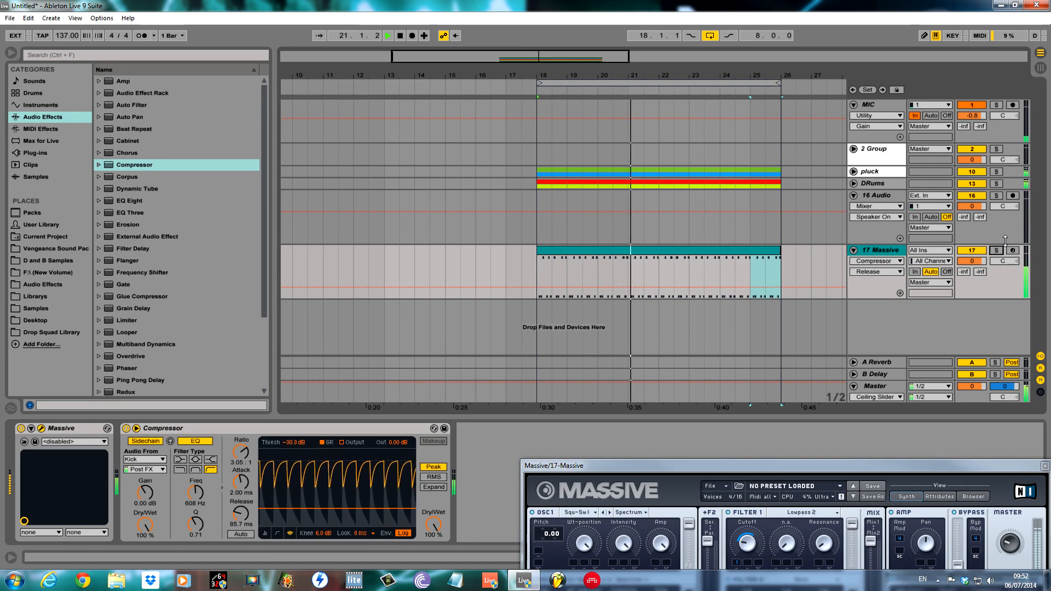
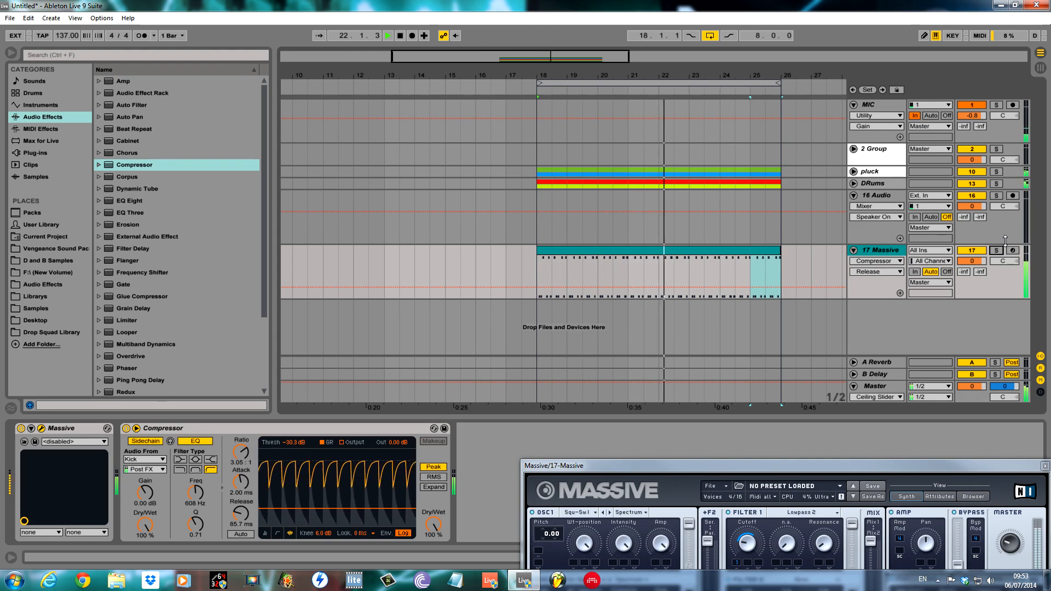
pyautogui.moveTo(972, 261); pyautogui.dragTo(971, 273)
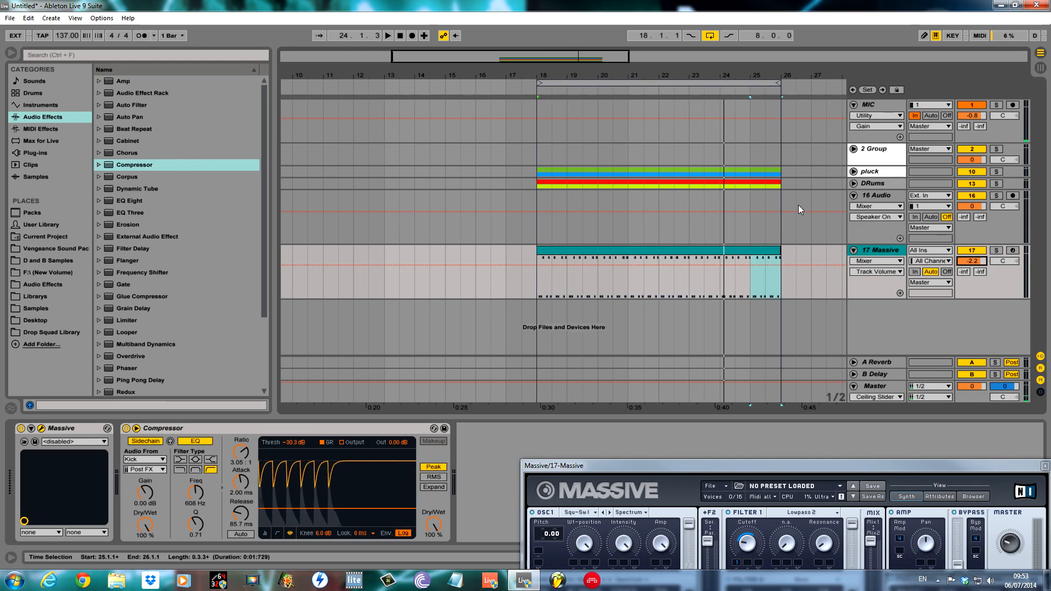
pyautogui.press('space')
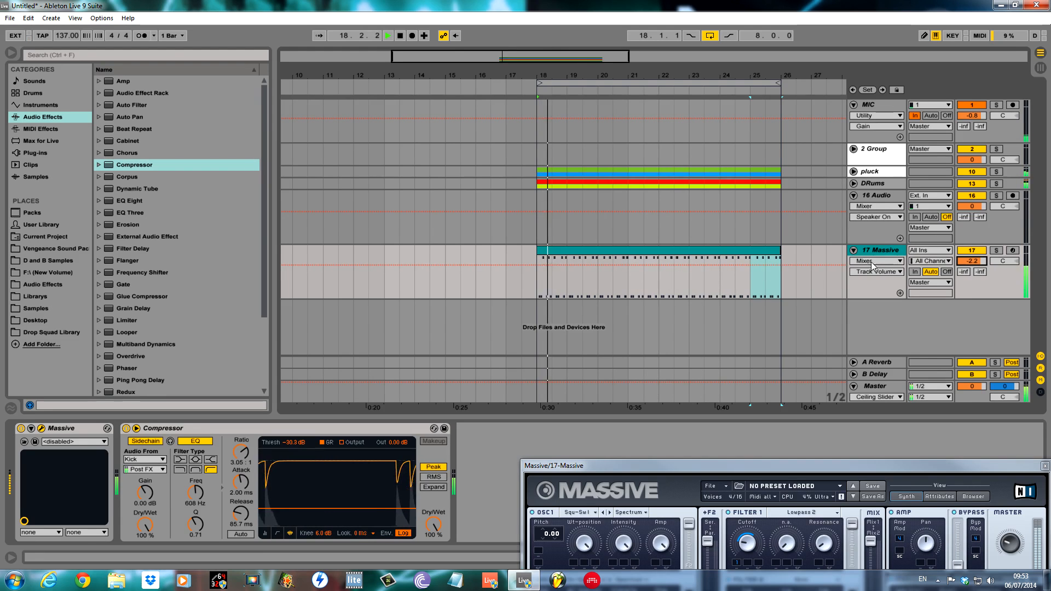
pyautogui.moveTo(976, 262); pyautogui.dragTo(972, 271)
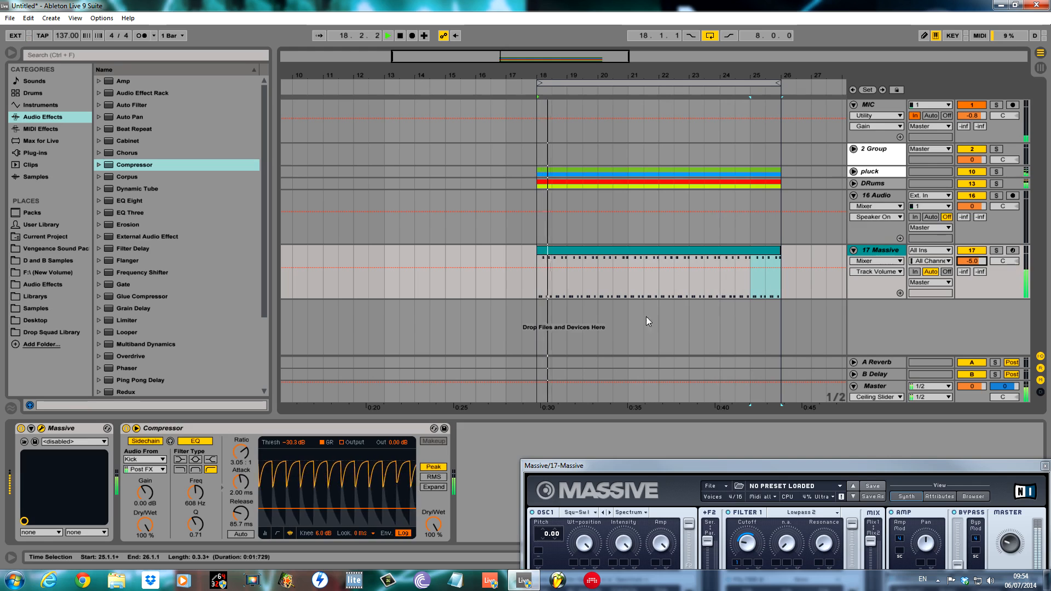
pyautogui.press('space')
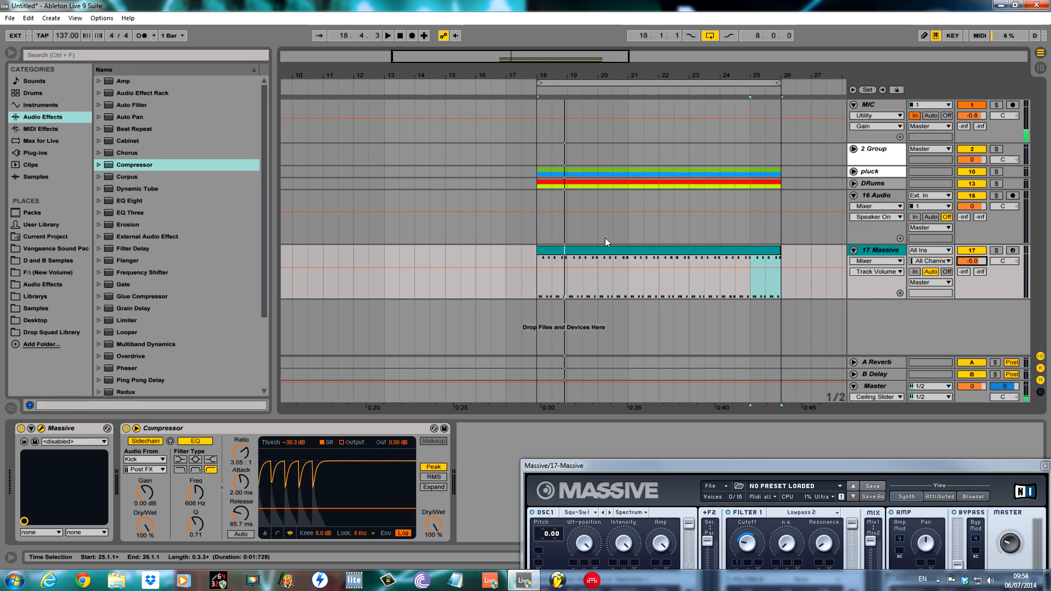
# Step: Clear the Massive plug-in window away from the arrangement and briefly play the loop
pyautogui.moveTo(583, 469); pyautogui.dragTo(457, 100)
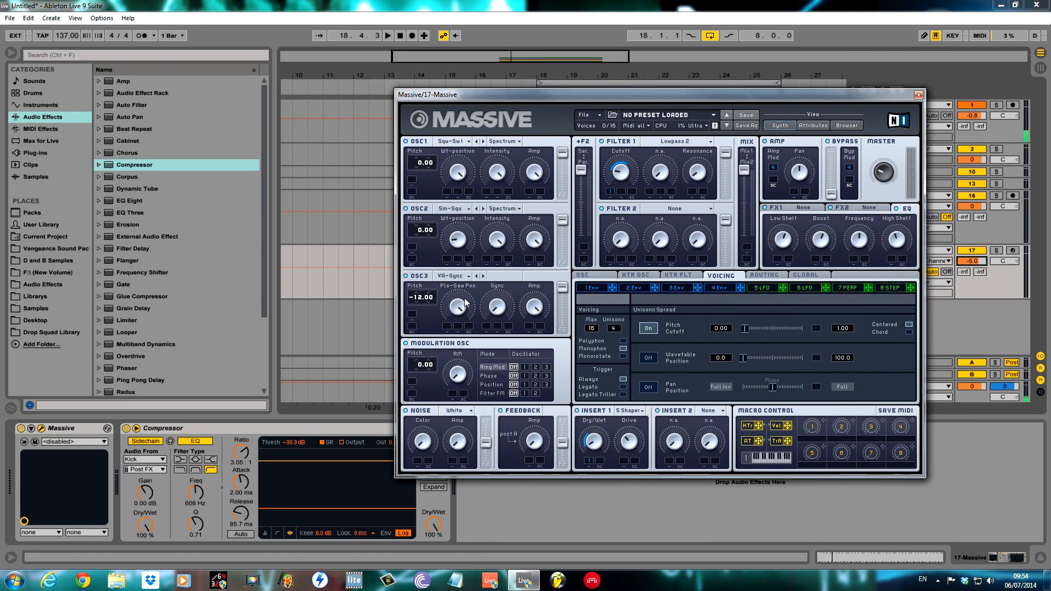
pyautogui.moveTo(653, 94); pyautogui.dragTo(664, 272)
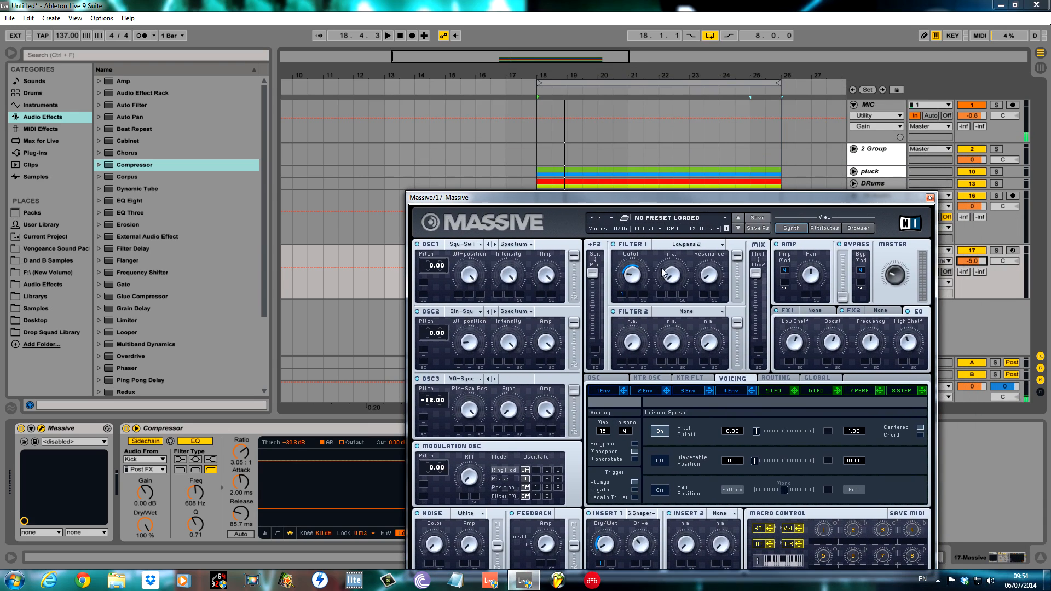
pyautogui.moveTo(682, 207); pyautogui.dragTo(575, 433)
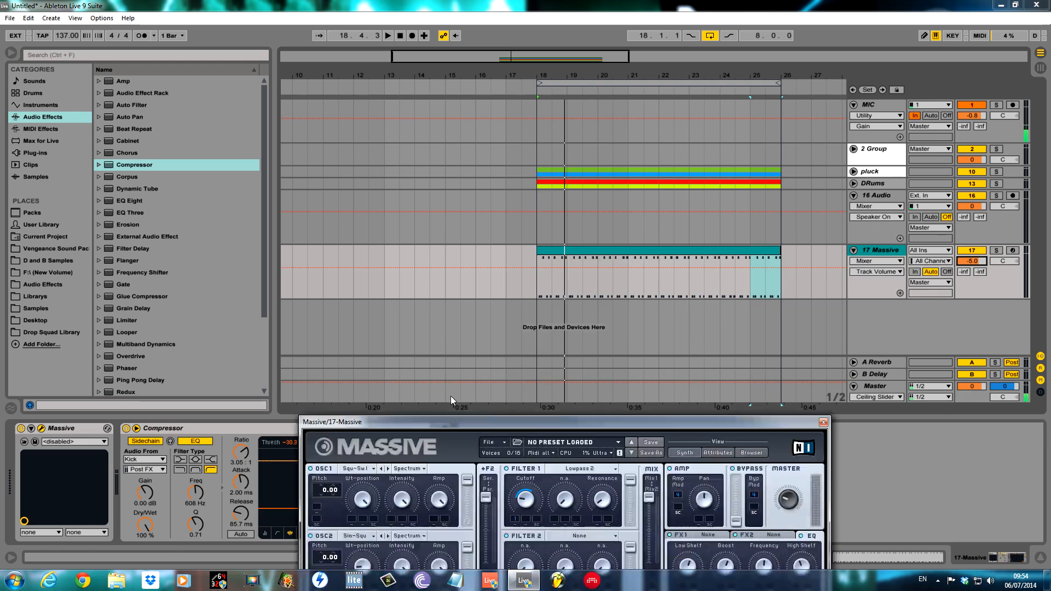
pyautogui.moveTo(451, 401); pyautogui.dragTo(0, 318)
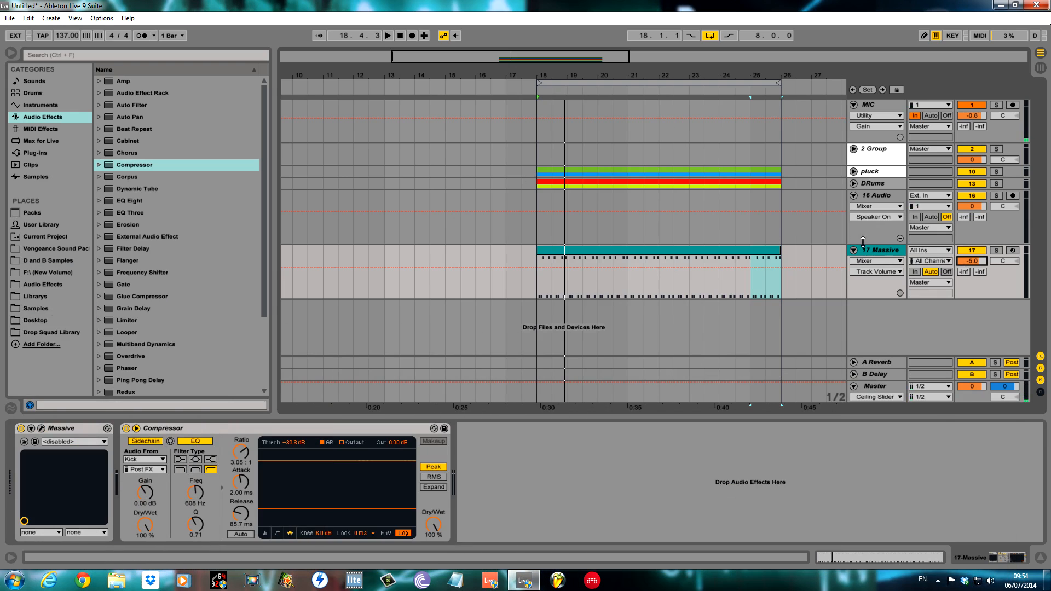
pyautogui.press('space')
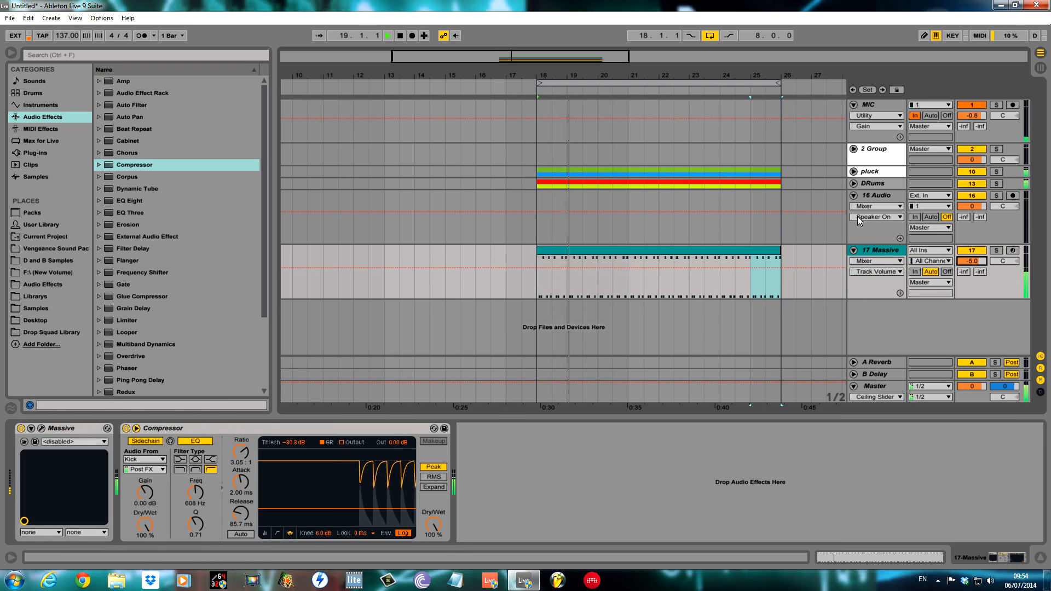
pyautogui.press('space')
# Step: Unfold the DRums group and colour its group track white
pyautogui.click(853, 183)
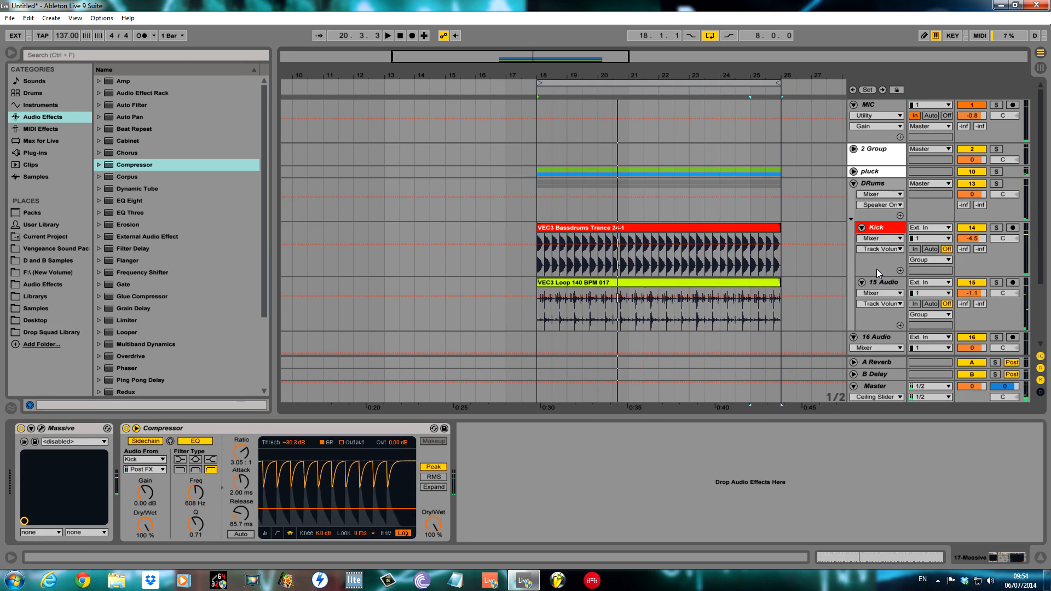
pyautogui.rightClick(867, 187)
pyautogui.click(996, 385)
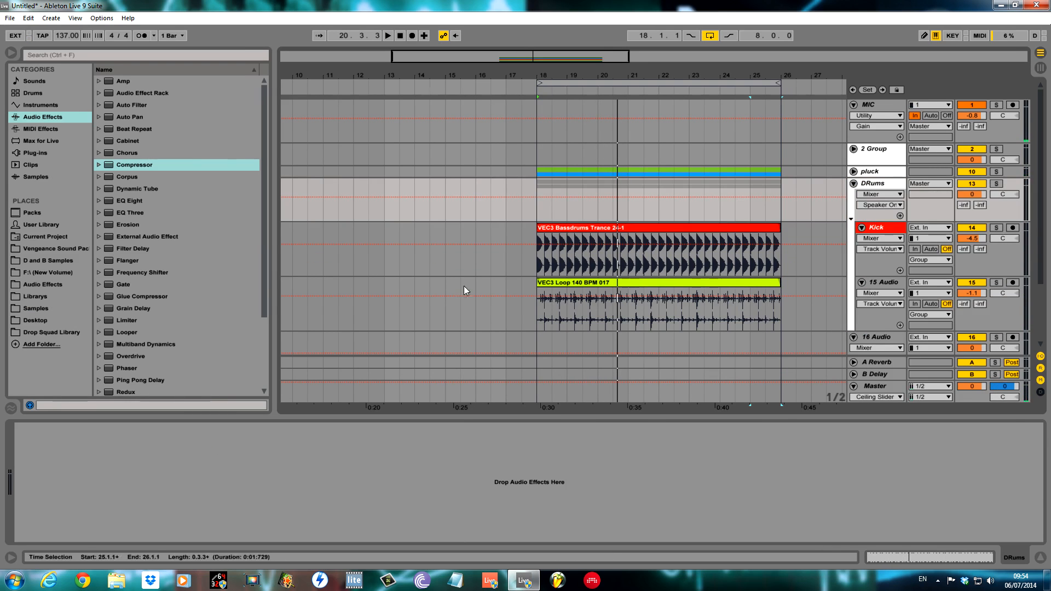
# Step: In the Vengeance Sound Pack place, collapse the VEC3 Loops 140 BPM folder and expand the VEC3 Claps folder
pyautogui.click(56, 248)
pyautogui.moveTo(265, 113); pyautogui.dragTo(264, 75)
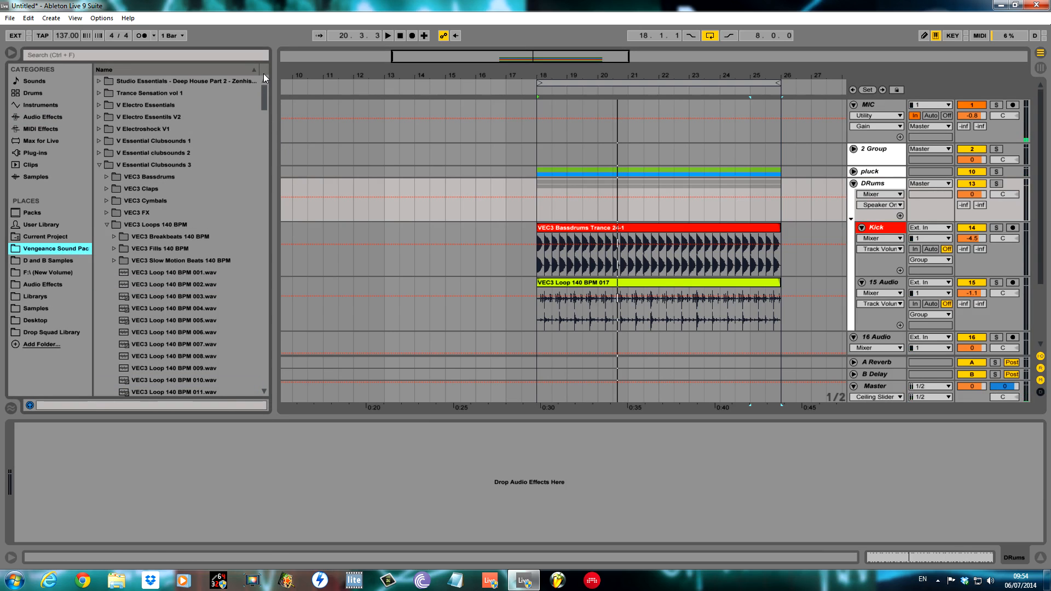
pyautogui.click(106, 224)
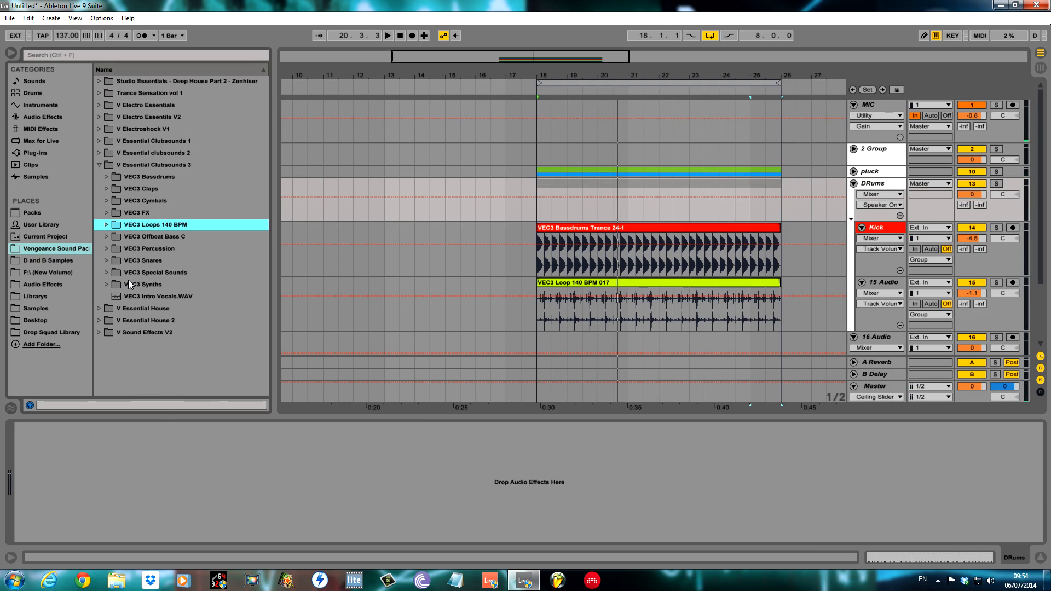
pyautogui.click(106, 188)
# Step: Audition the VEC3 Claps samples one after another up to 034 and select VEC3 Claps 033.wav
pyautogui.click(175, 317)
pyautogui.press('Down')
pyautogui.press('Down')
pyautogui.press('Down')
pyautogui.press('Down')
pyautogui.press('Down')
pyautogui.press('Down')
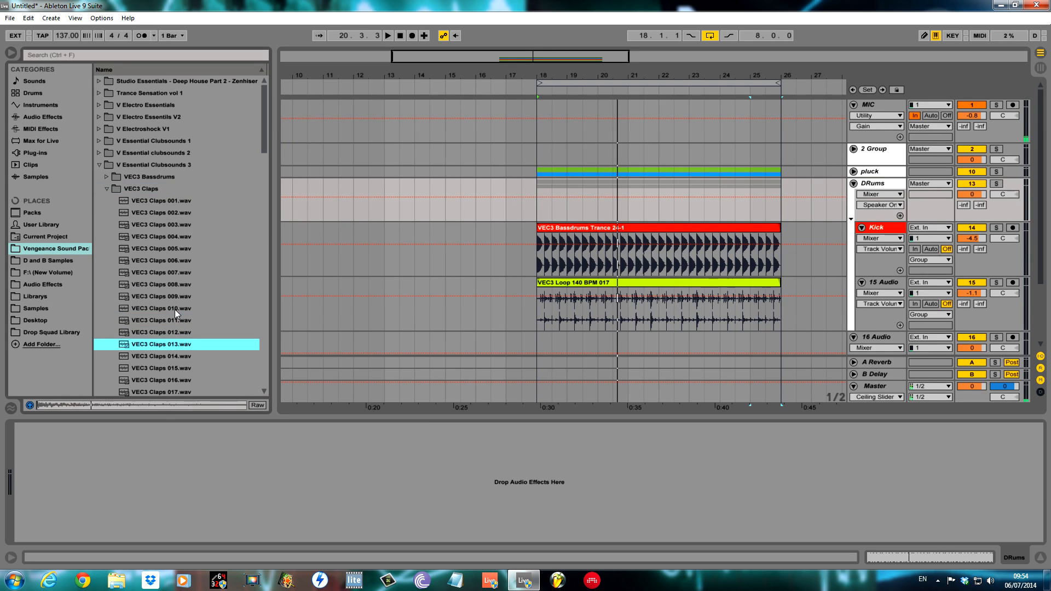
pyautogui.press('Down')
pyautogui.press('Down')
pyautogui.press('Down')
pyautogui.press('Down')
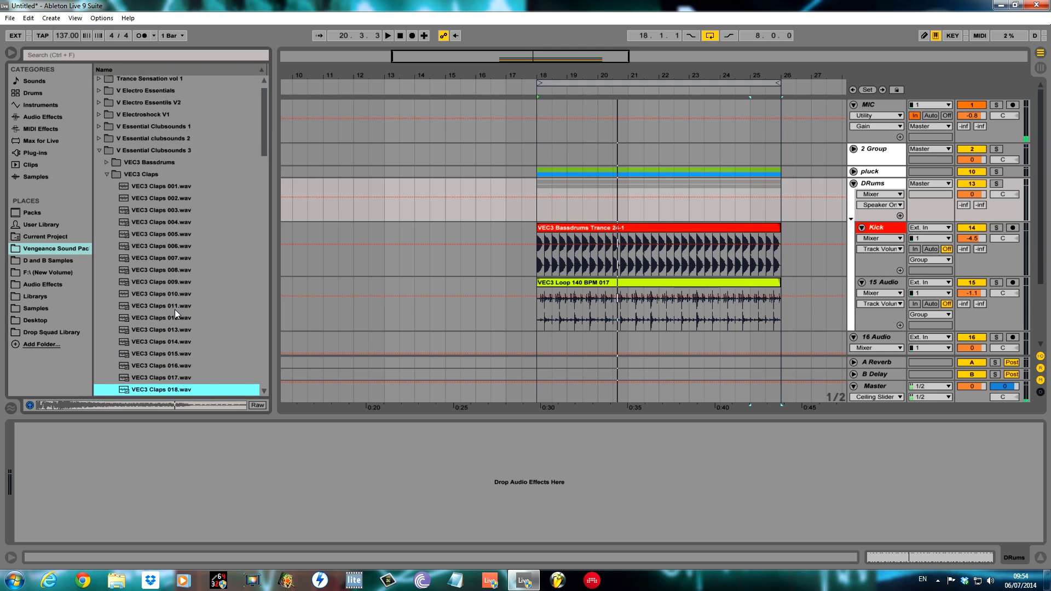
pyautogui.press('Down')
pyautogui.press('Down')
pyautogui.press('Down')
pyautogui.press('Down')
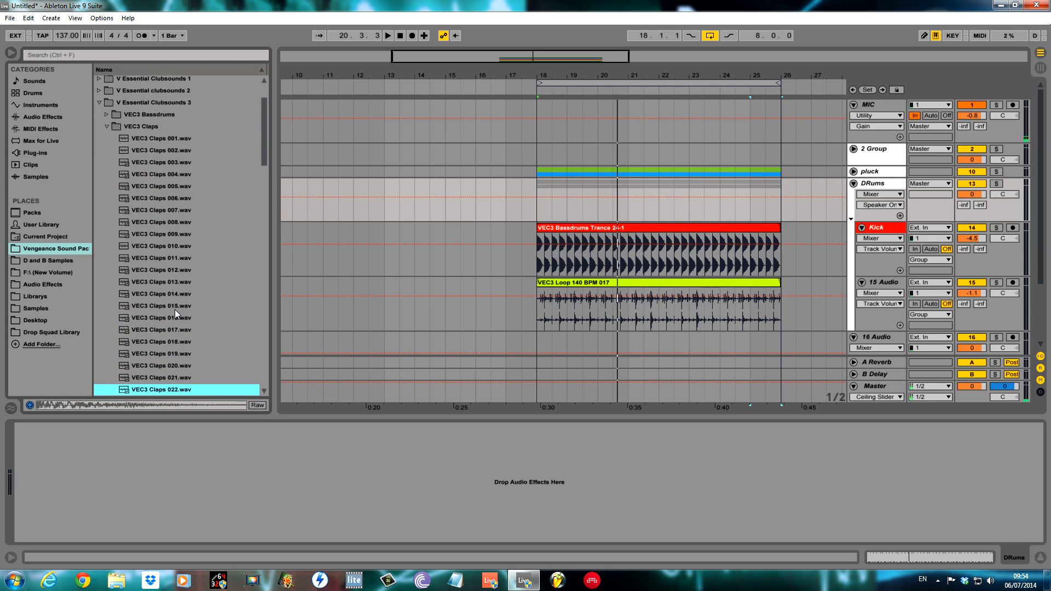
pyautogui.press('Down')
pyautogui.press('Down')
pyautogui.press('Down')
pyautogui.press('Down')
pyautogui.press('Down')
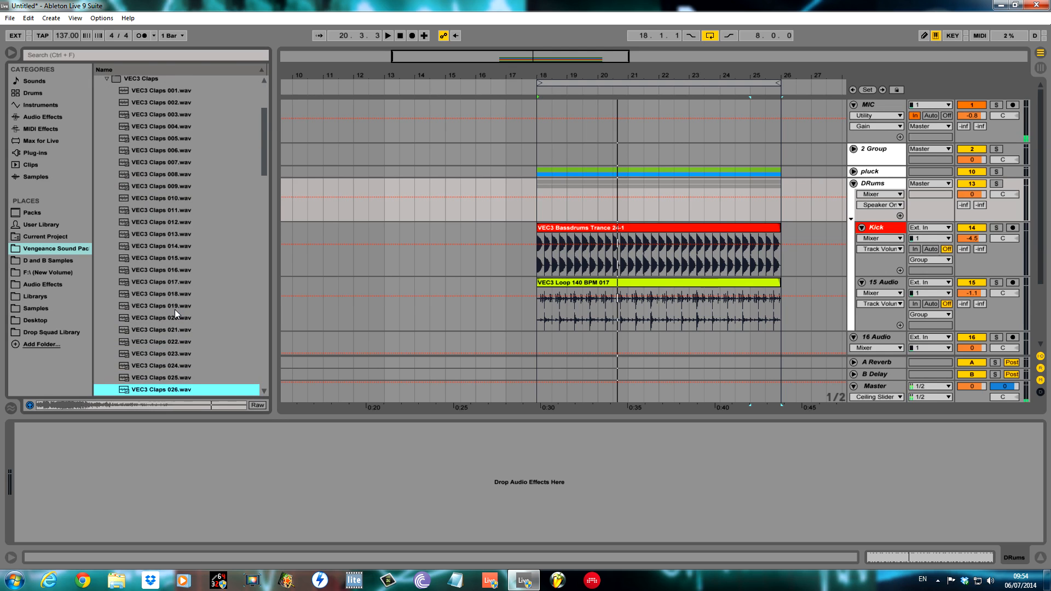
pyautogui.press('Down')
pyautogui.press('Down')
pyautogui.press('Down')
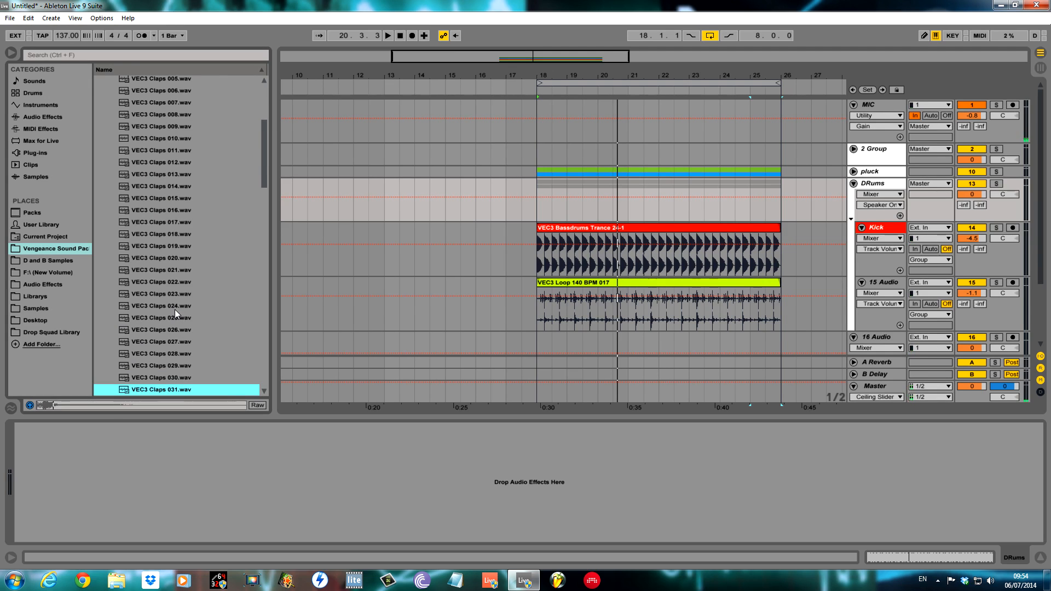
pyautogui.press('Down')
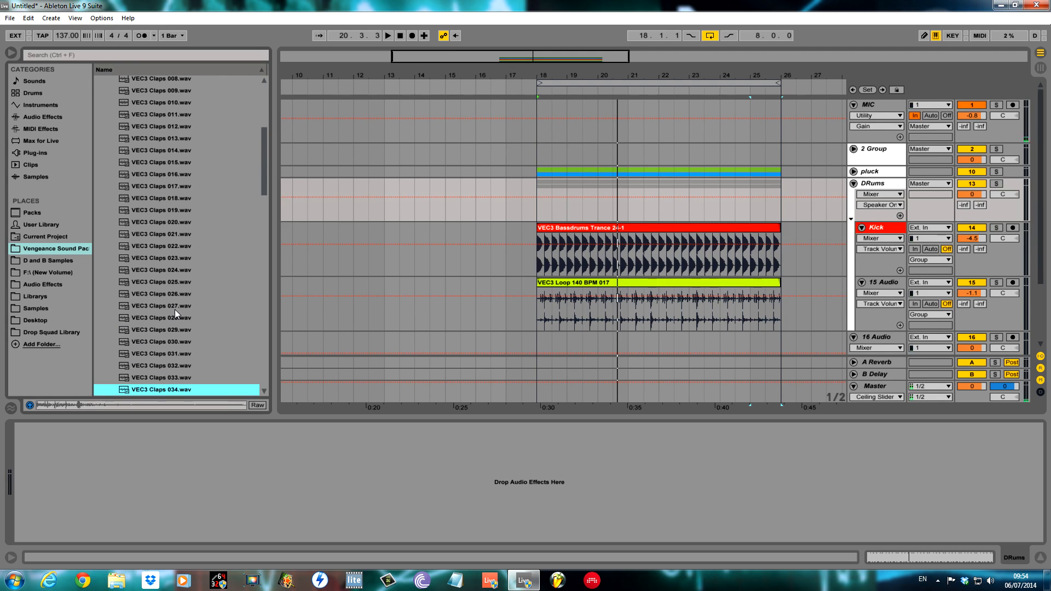
pyautogui.press('Up')
pyautogui.press('Down')
pyautogui.press('Up')
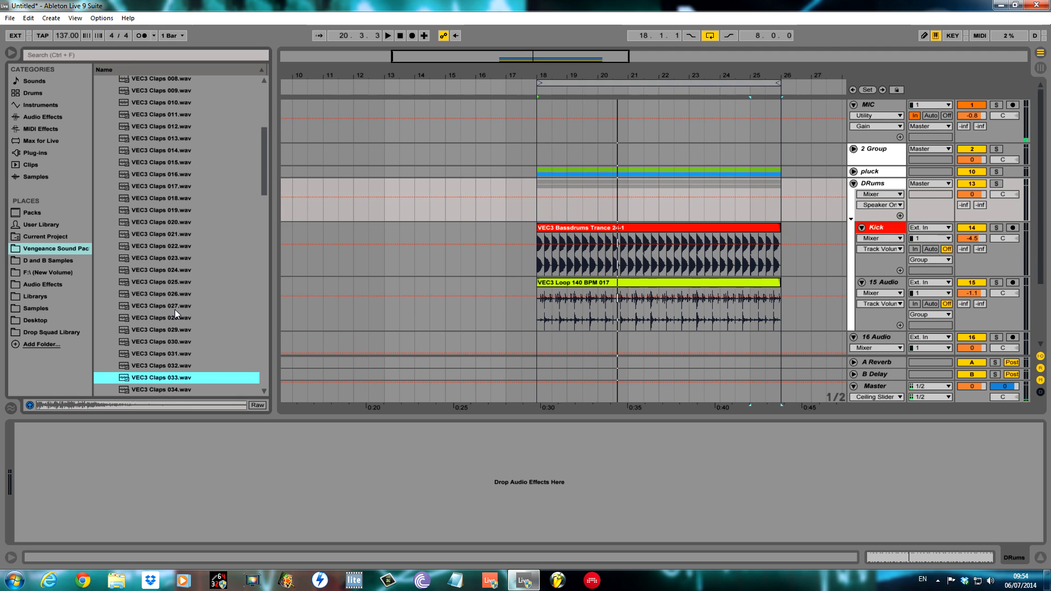
# Step: Insert a new audio track below 15 Audio in the DRums group and rename 15 Audio as loop
pyautogui.click(884, 320)
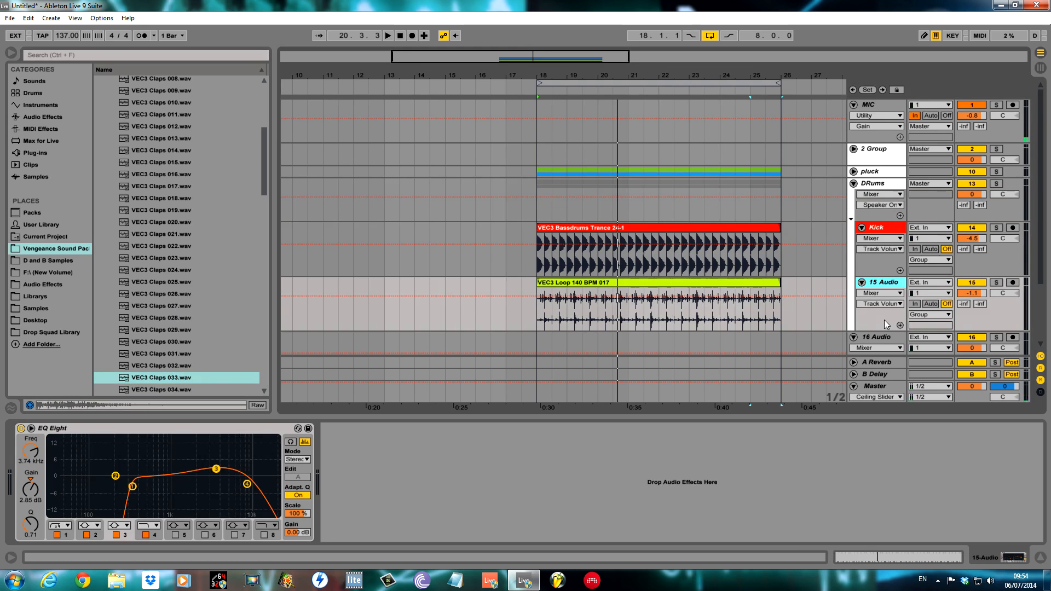
pyautogui.hotkey('ctrl', 't')
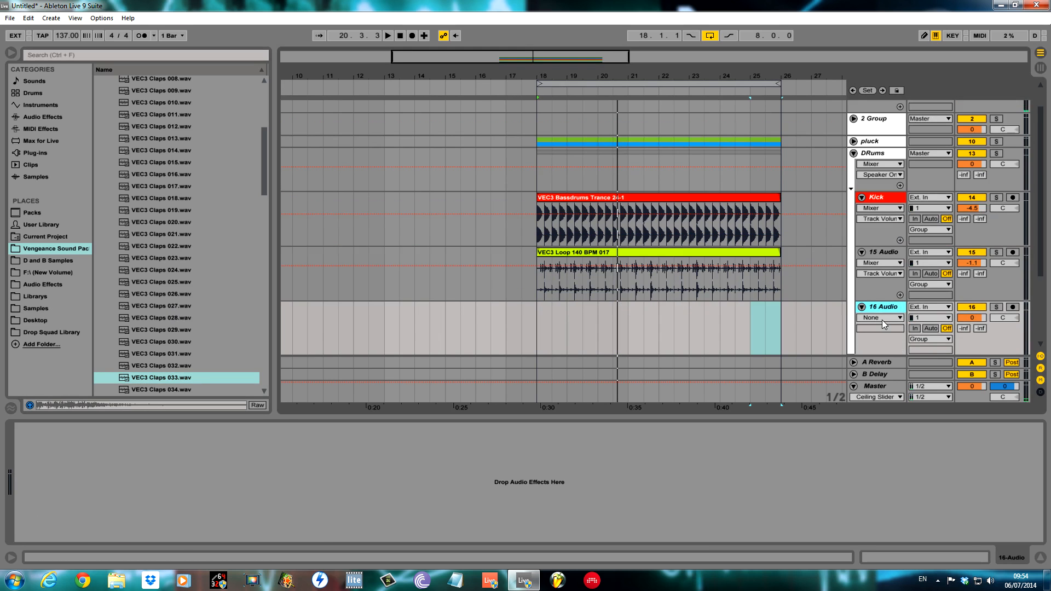
pyautogui.click(887, 253)
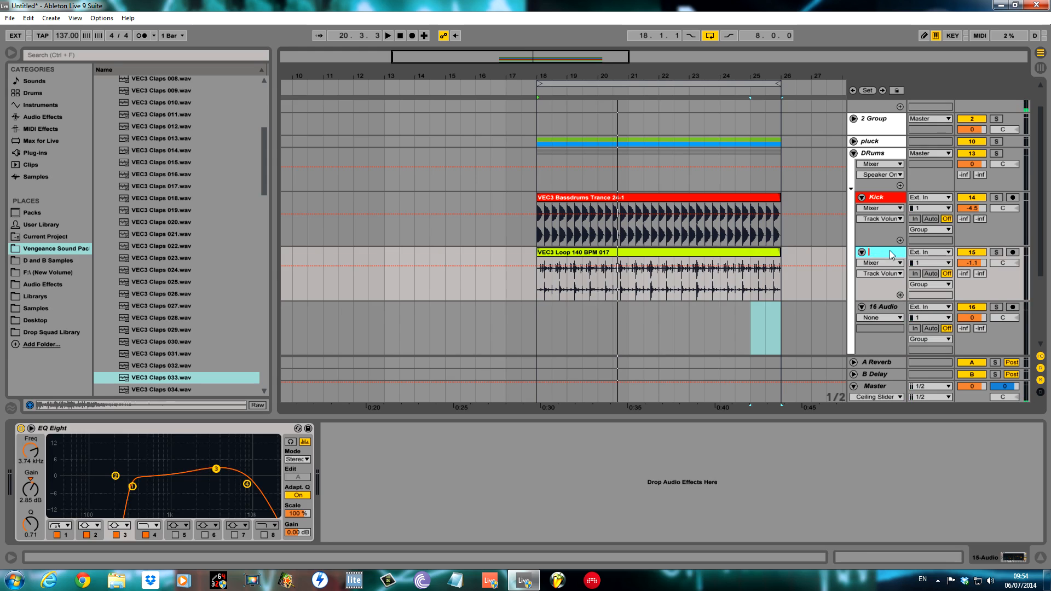
pyautogui.write('loop')
pyautogui.press('Return')
# Step: Colour the loop track pale yellow and give its VEC3 Loop 140 BPM 017 clip the same colour
pyautogui.rightClick(879, 252)
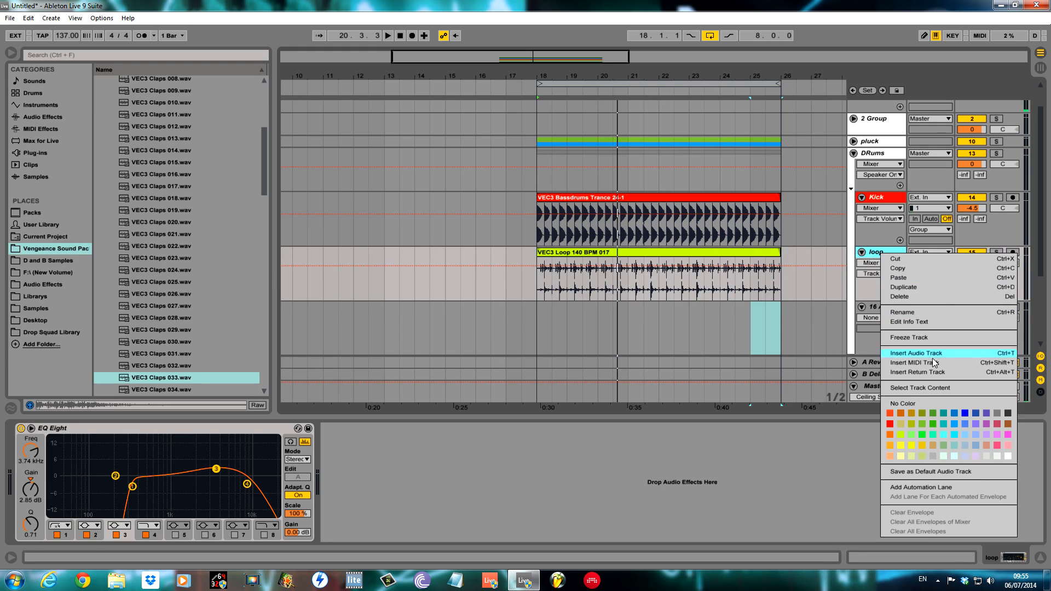
pyautogui.click(904, 455)
pyautogui.rightClick(883, 255)
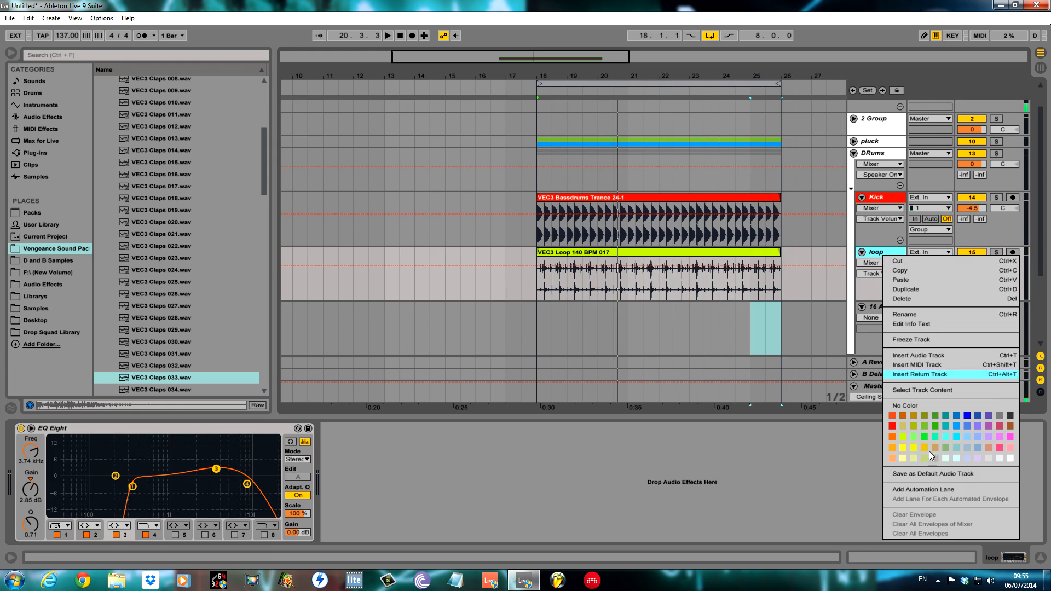
pyautogui.click(908, 458)
pyautogui.rightClick(900, 260)
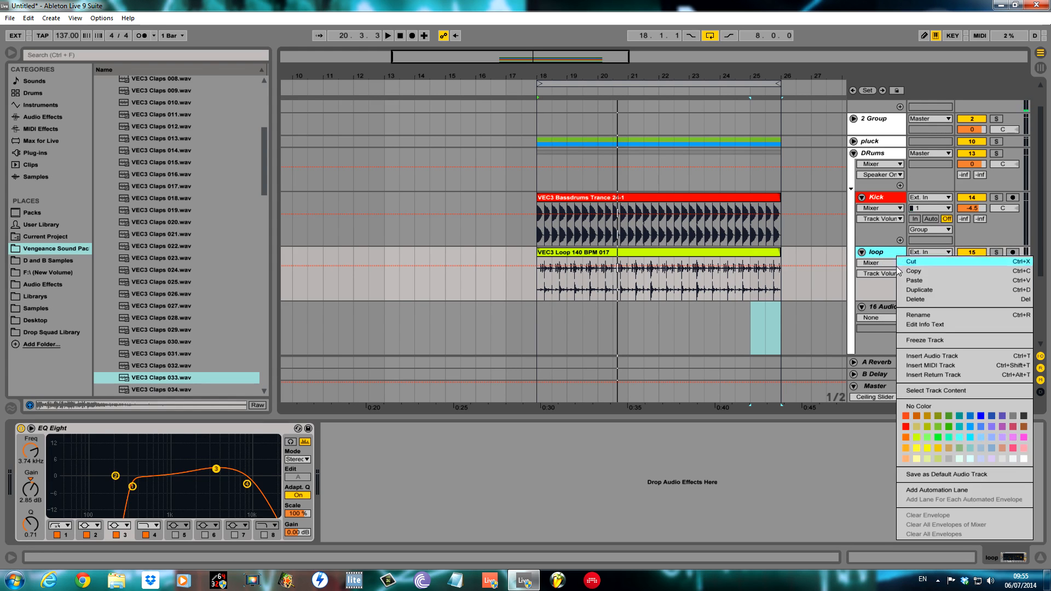
pyautogui.click(914, 458)
pyautogui.rightClick(682, 252)
pyautogui.click(707, 513)
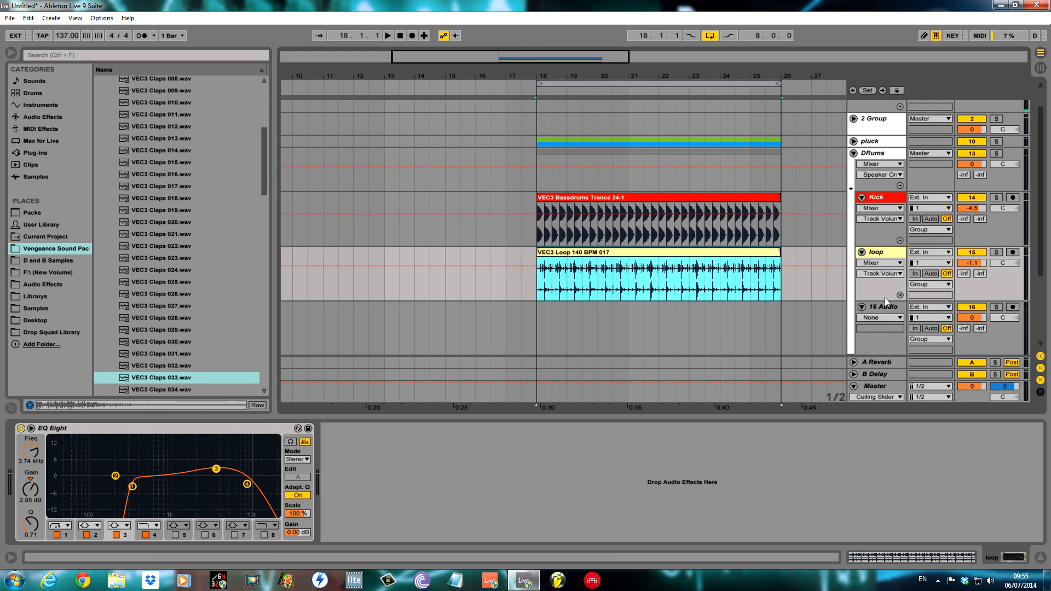
# Step: Move the new empty audio track between Kick and loop and rename it clap
pyautogui.moveTo(885, 310); pyautogui.dragTo(881, 257)
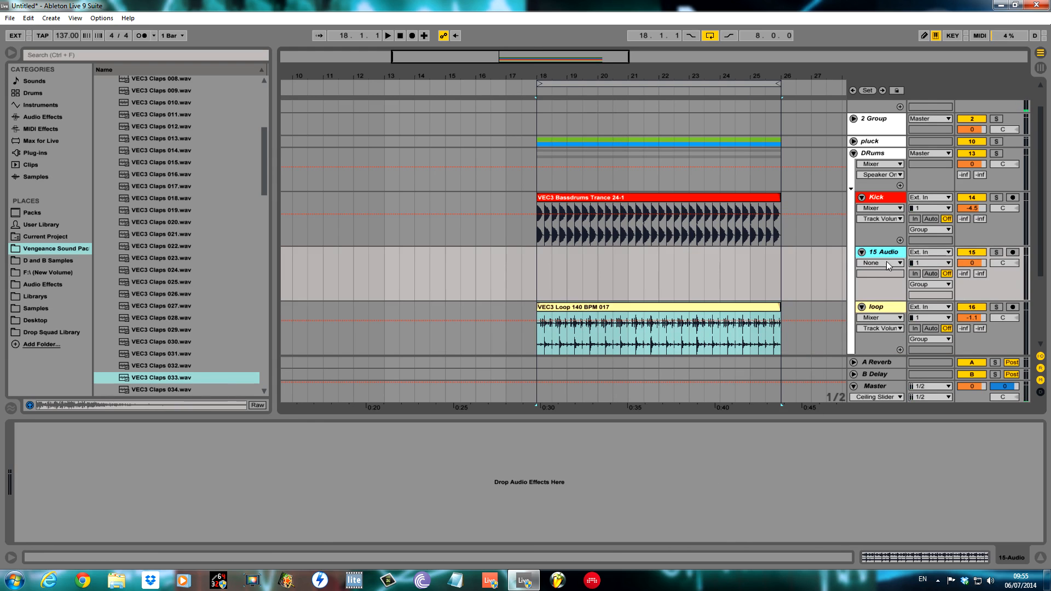
pyautogui.click(894, 253)
pyautogui.write('clpp')
pyautogui.press('Return')
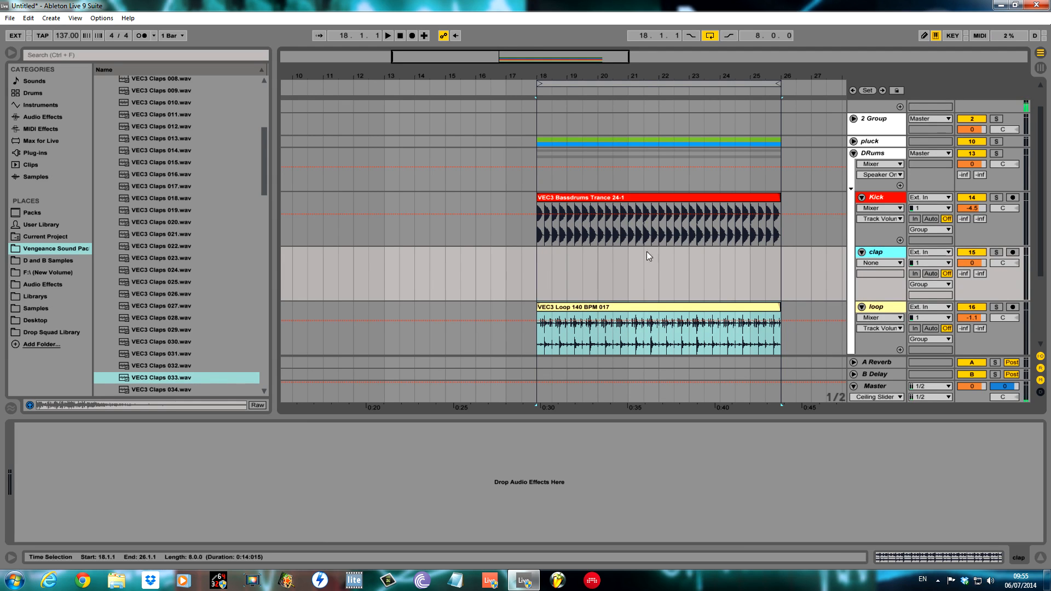
# Step: Colour the clap track yellow and place VEC3 Claps 033.wav on it at beat 18.2, under the second kick
pyautogui.rightClick(874, 260)
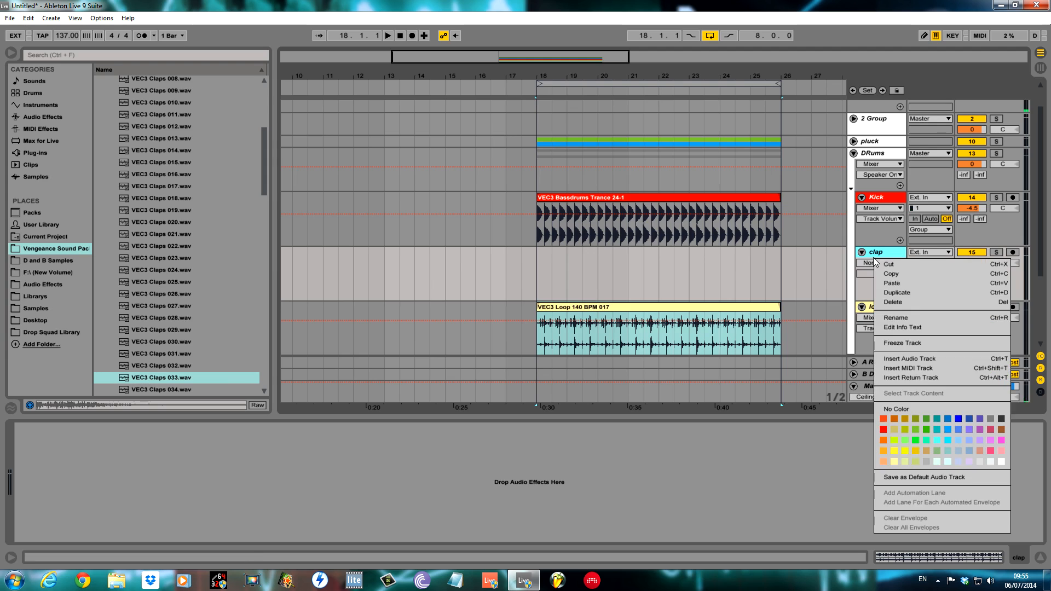
pyautogui.click(894, 451)
pyautogui.moveTo(192, 376); pyautogui.dragTo(539, 274)
pyautogui.click(540, 274)
pyautogui.press('space')
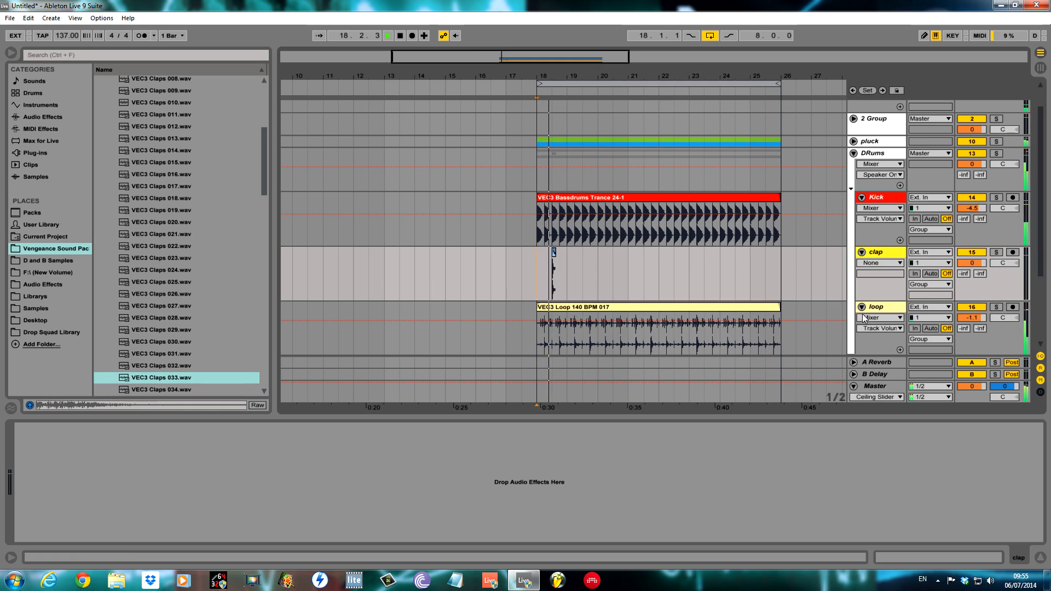
# Step: Show the fades of the clap clip at 18.2 and set the clap track's volume to -1.5 dB during playback
pyautogui.moveTo(568, 76); pyautogui.dragTo(568, 140)
pyautogui.moveTo(508, 252); pyautogui.dragTo(465, 263)
pyautogui.rightClick(465, 263)
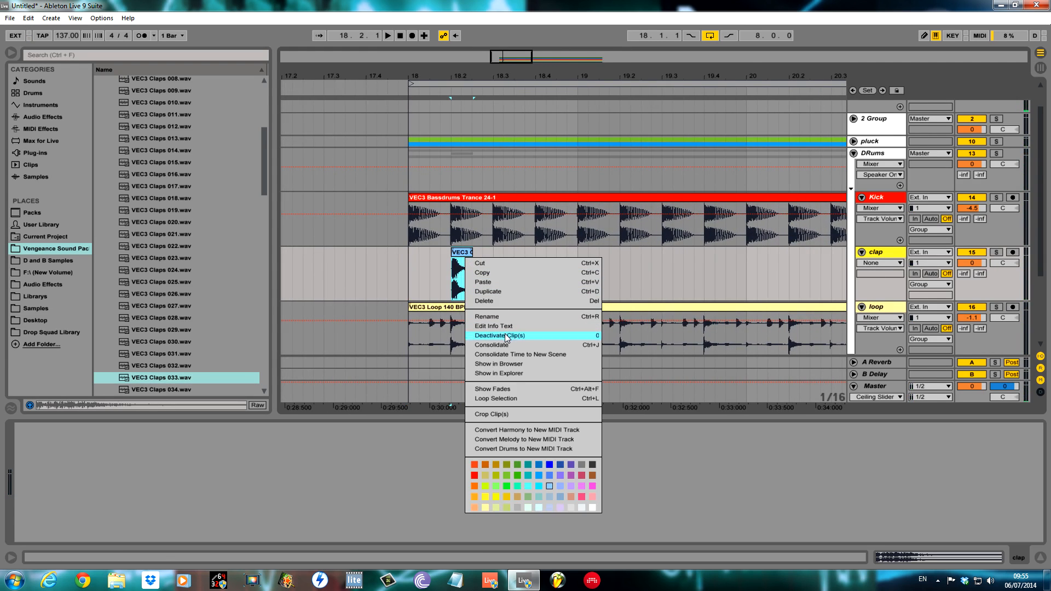
pyautogui.click(504, 388)
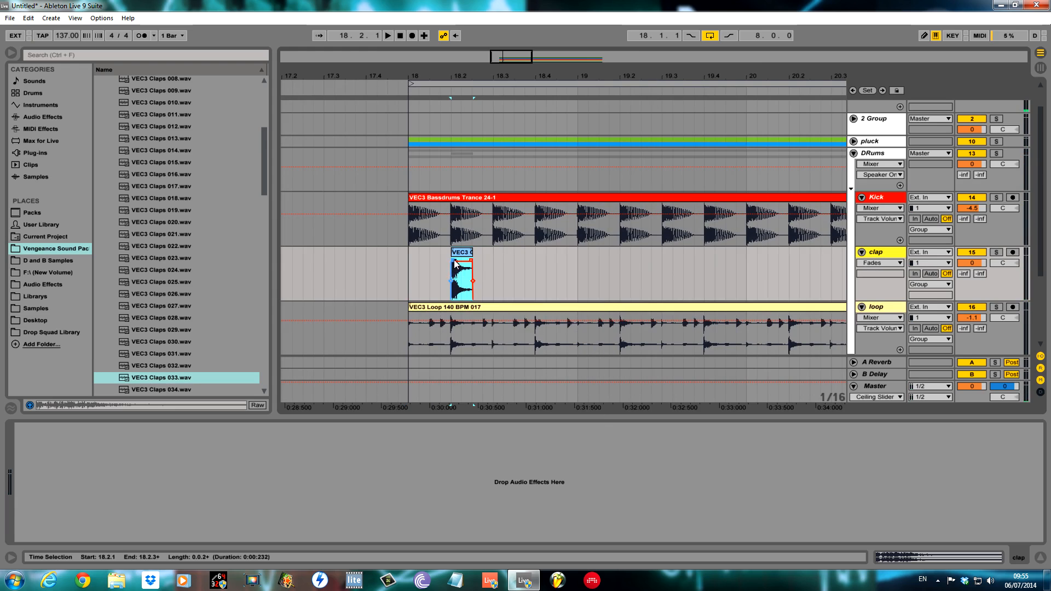
pyautogui.click(409, 269)
pyautogui.press('space')
pyautogui.moveTo(972, 262); pyautogui.dragTo(972, 272)
pyautogui.press('space')
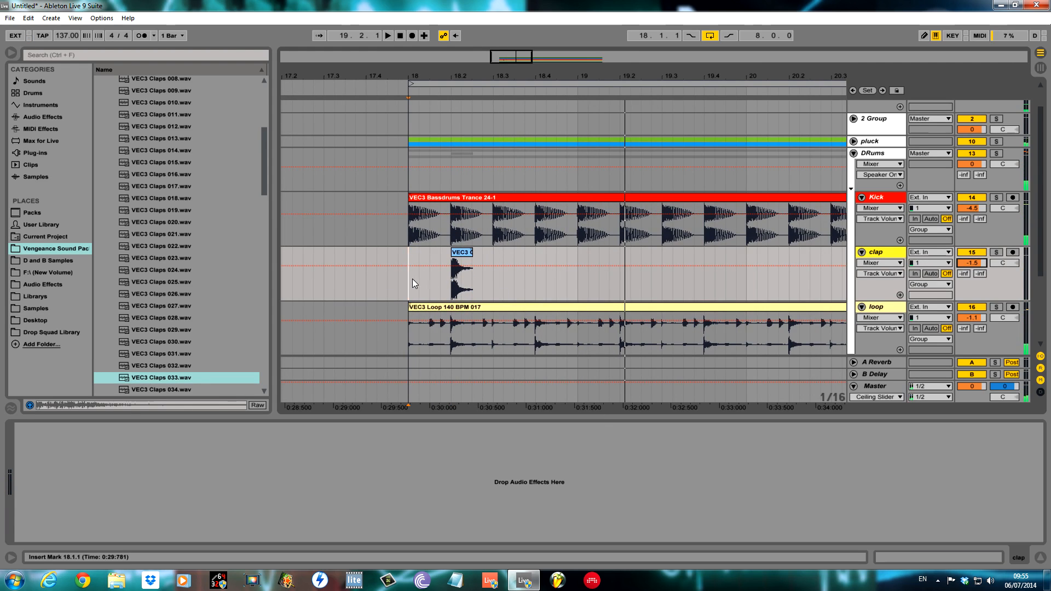
# Step: Repeat the clap track's two-beat section from 18.1.1 to 18.3.1 until it fills the loop up to bar 26
pyautogui.moveTo(408, 278); pyautogui.dragTo(462, 281)
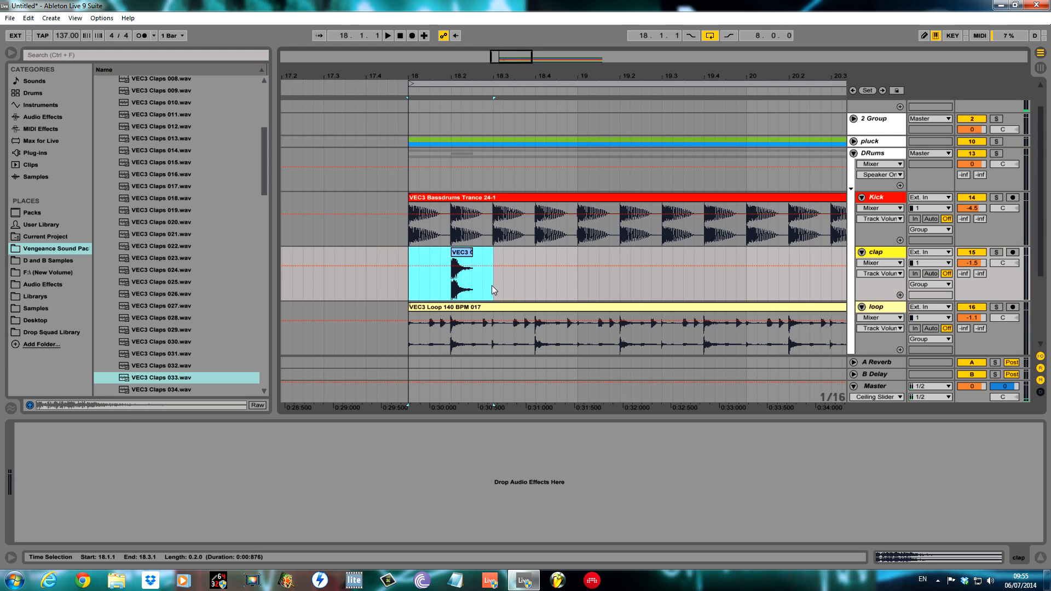
pyautogui.hotkey('ctrl', 'd')
pyautogui.hotkey('ctrl', 'd')
pyautogui.hotkey('ctrl', 'd')
pyautogui.press('-')
pyautogui.hotkey('ctrl', 'd')
pyautogui.hotkey('ctrl', 'd')
pyautogui.hotkey('ctrl', 'd')
pyautogui.hotkey('ctrl', 'd')
pyautogui.hotkey('ctrl', 'd')
pyautogui.hotkey('ctrl', 'd')
pyautogui.hotkey('ctrl', 'd')
pyautogui.hotkey('ctrl', 'd')
pyautogui.hotkey('ctrl', 'd')
pyautogui.hotkey('ctrl', 'd')
pyautogui.hotkey('ctrl', 'd')
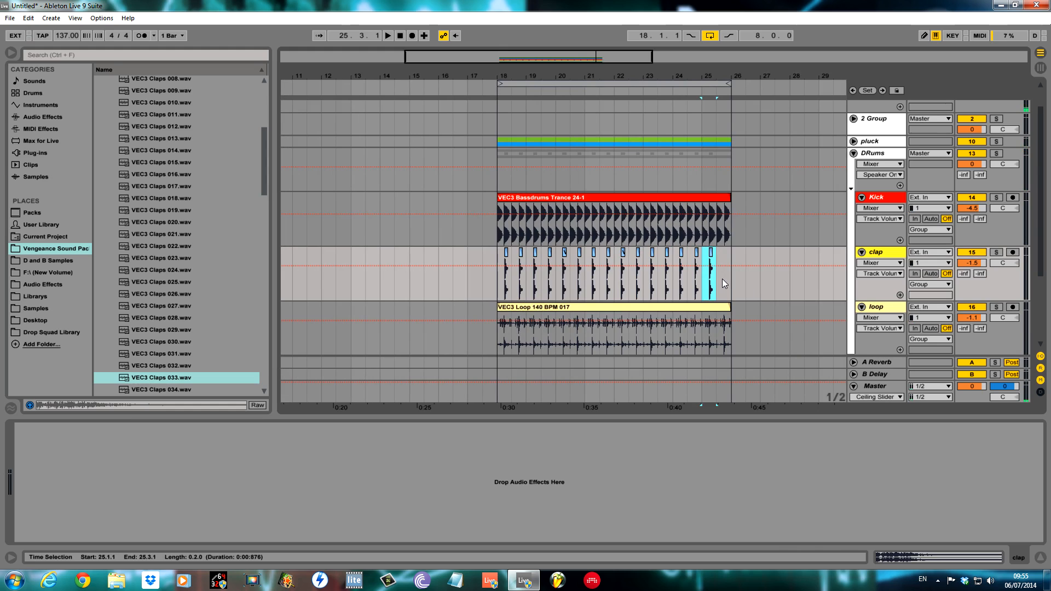
# Step: Consolidate the claps from bar 18 to 26 into one clip and set the clap track's volume to -3.5 dB
pyautogui.moveTo(505, 281); pyautogui.dragTo(742, 284)
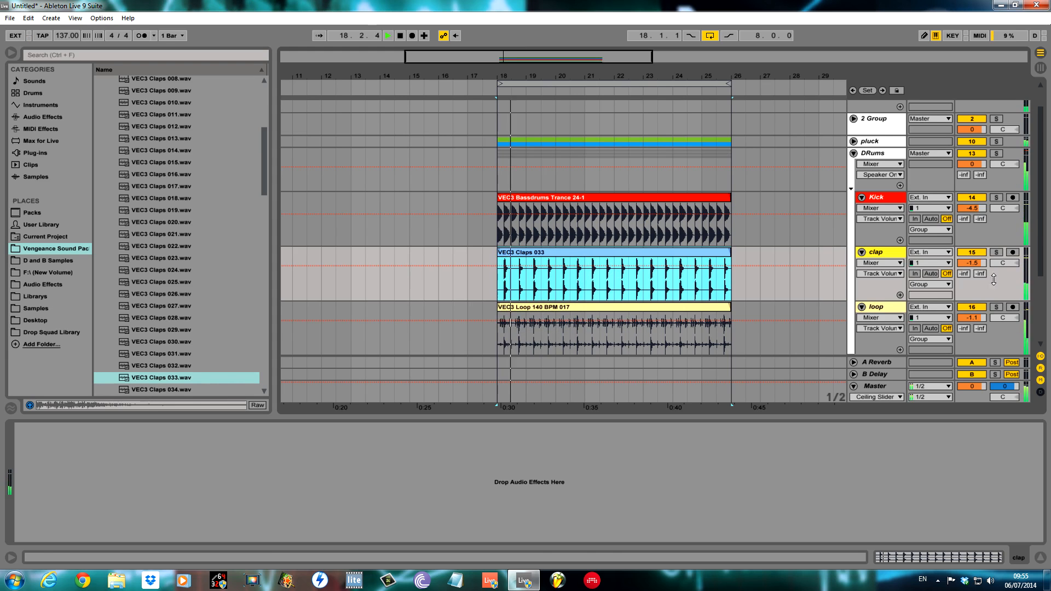
pyautogui.moveTo(972, 263); pyautogui.dragTo(971, 274)
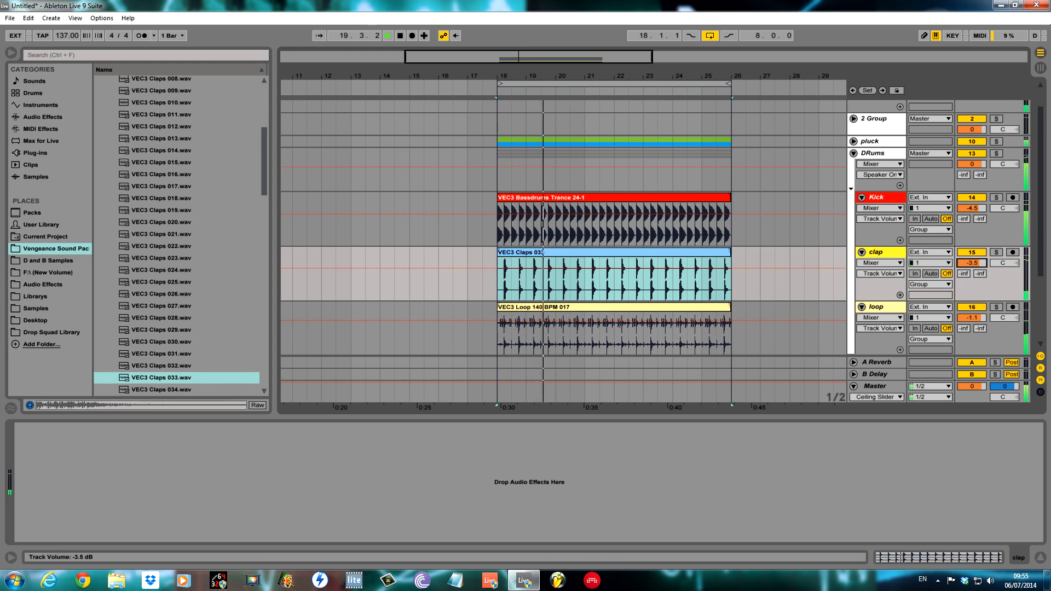
# Step: Transpose the consolidated VEC3 Claps 033 clip by 3 semitones and set its warp mode to Complex Pro
pyautogui.doubleClick(646, 252)
pyautogui.moveTo(75, 497); pyautogui.dragTo(76, 481)
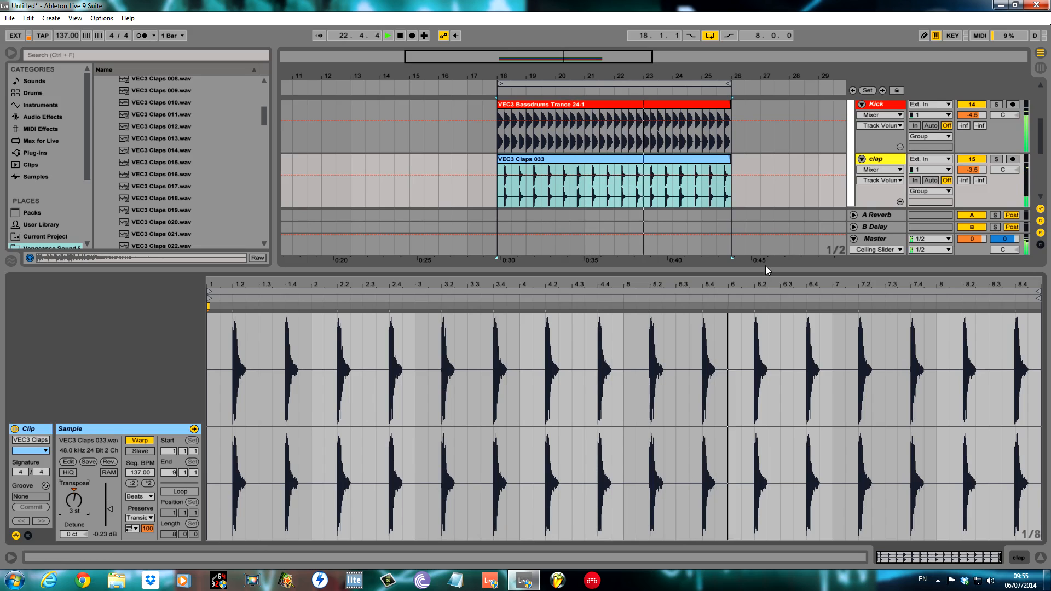
pyautogui.click(149, 517)
pyautogui.click(149, 515)
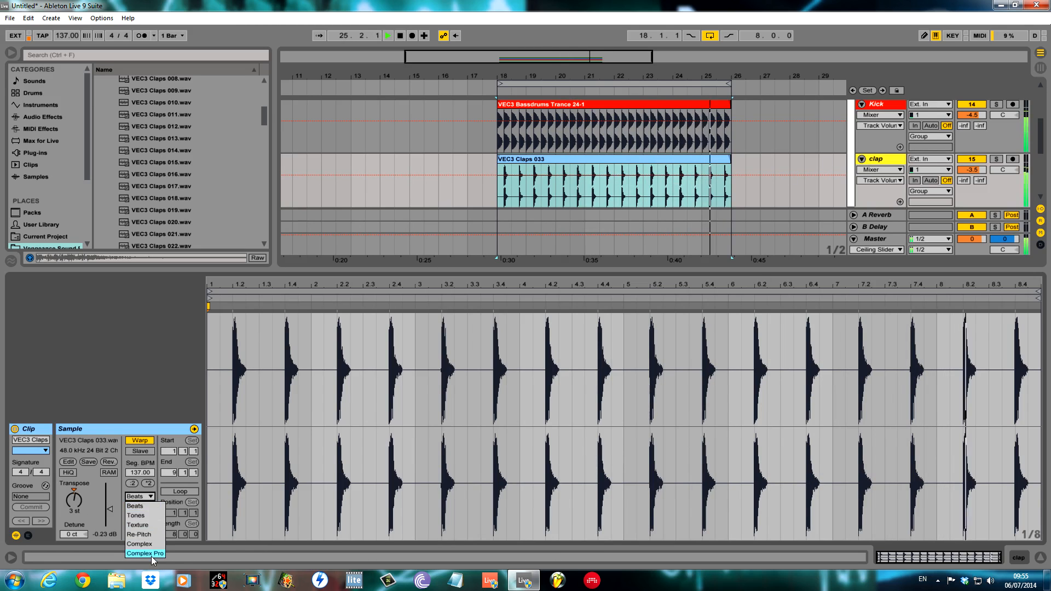
pyautogui.click(145, 553)
# Step: Add an EQ Eight to the clap track, cutting the lows and rolling off the highs around 10.6 kHz
pyautogui.doubleClick(881, 159)
pyautogui.click(47, 118)
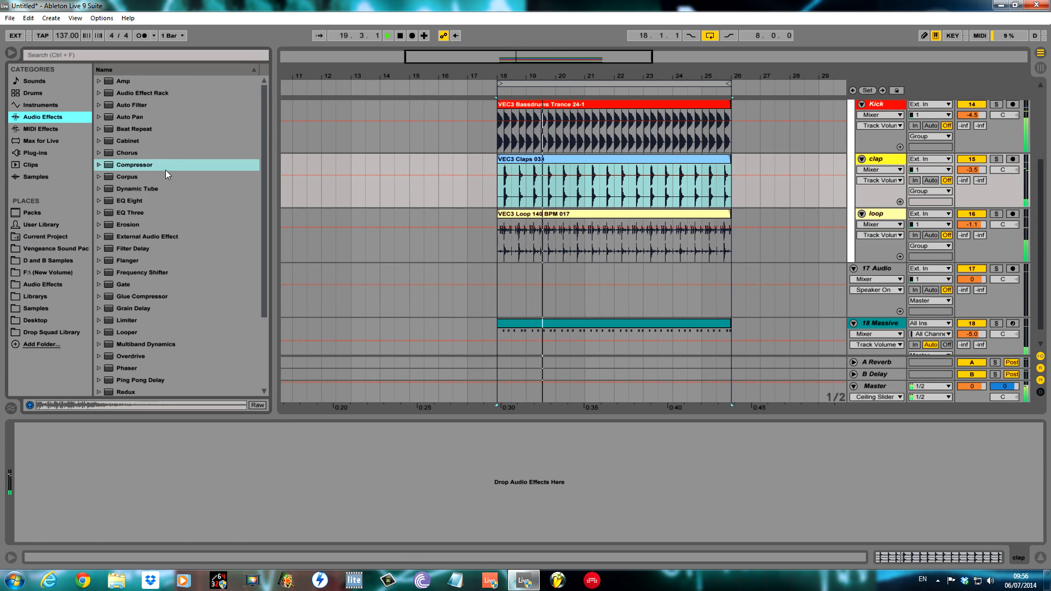
pyautogui.moveTo(139, 201); pyautogui.dragTo(181, 475)
pyautogui.moveTo(244, 484); pyautogui.dragTo(252, 488)
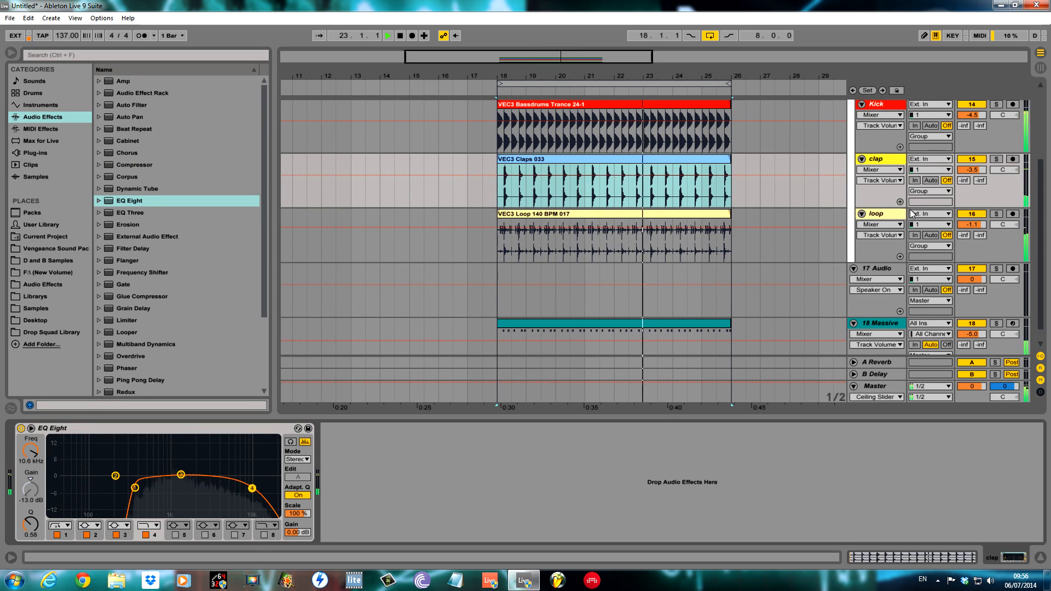
# Step: Colour the VEC3 Claps 033 clip yellow to match its track
pyautogui.rightClick(717, 160)
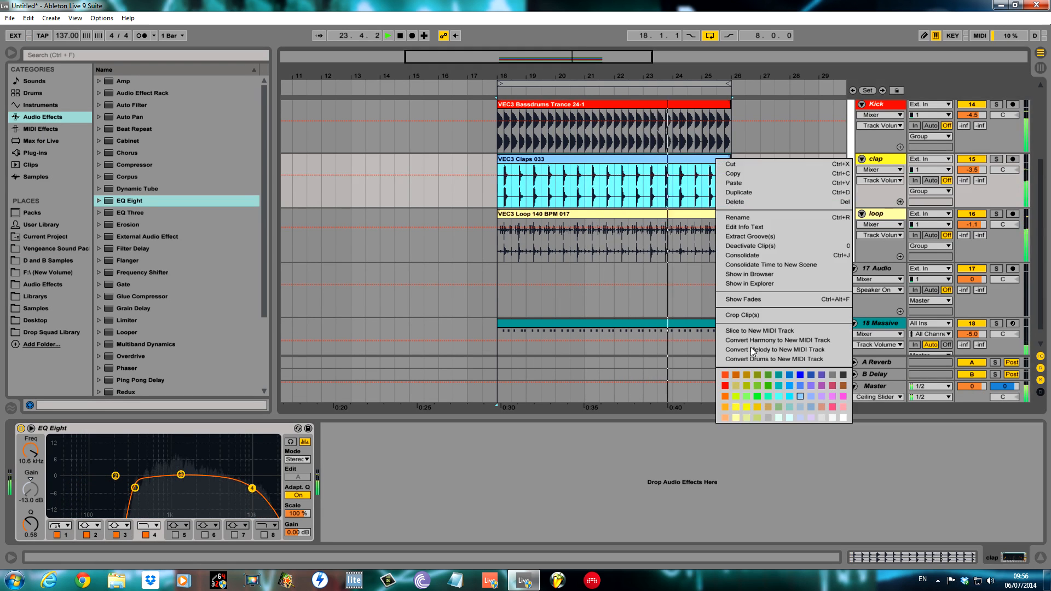
pyautogui.click(747, 406)
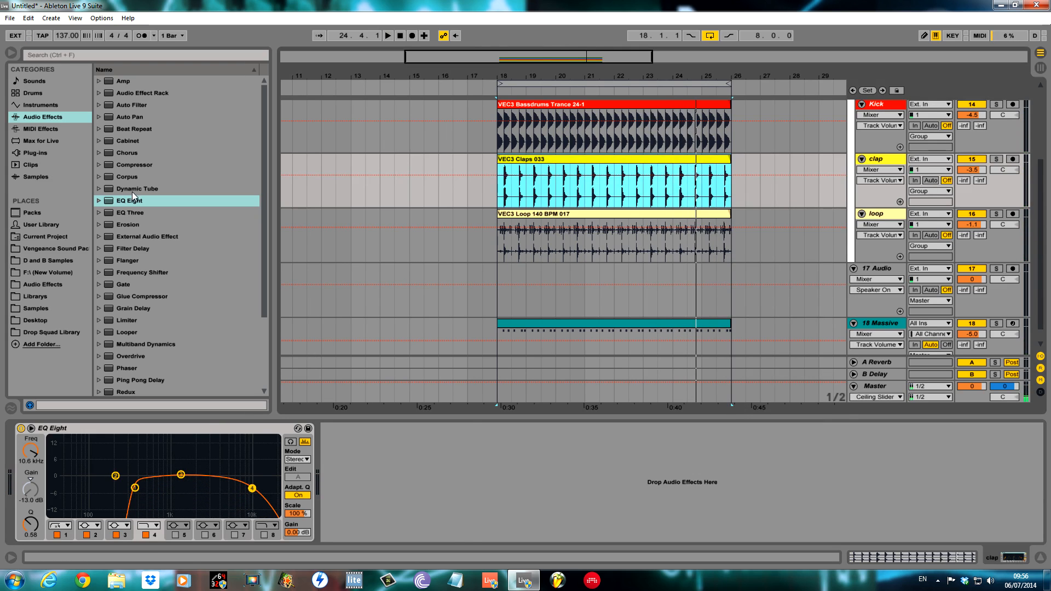
# Step: Add a Compressor after the clap's EQ Eight with a -9.41 dB threshold, and set the loop track's volume to -1.7 dB
pyautogui.moveTo(147, 165); pyautogui.dragTo(327, 451)
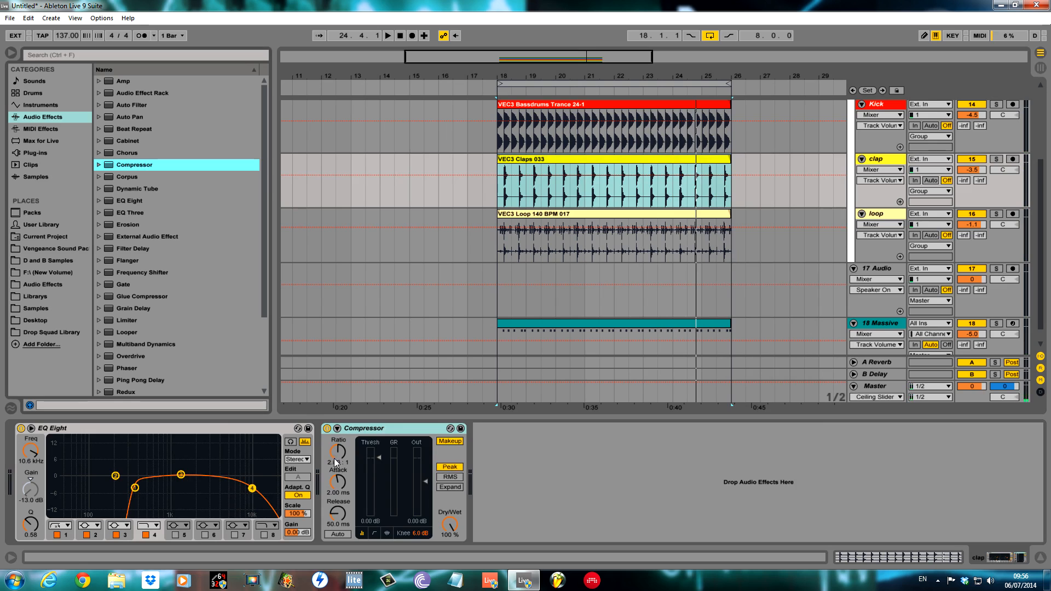
pyautogui.click(376, 457)
pyautogui.press('space')
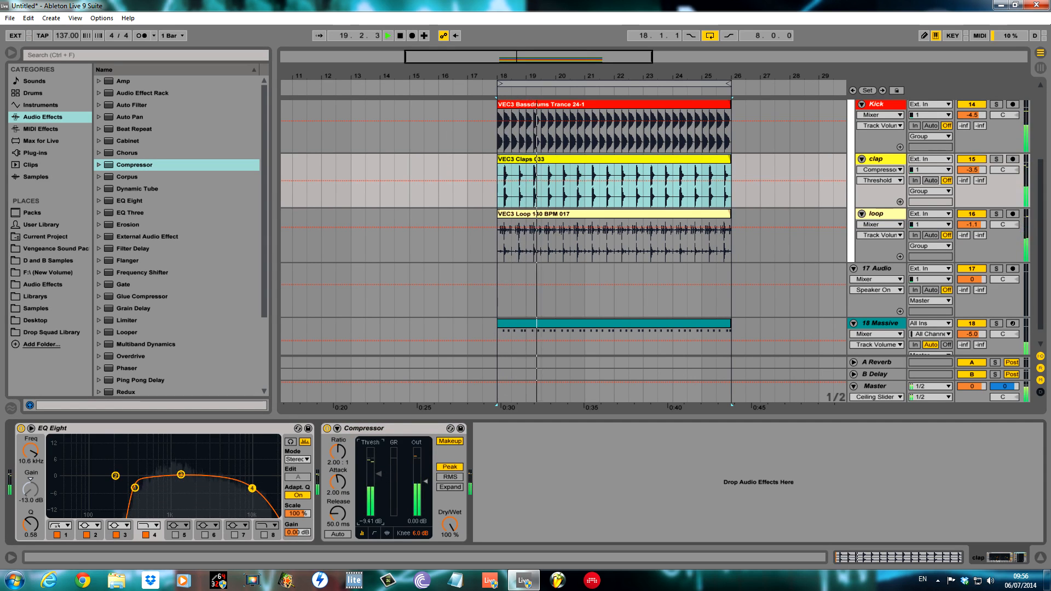
pyautogui.moveTo(968, 226); pyautogui.dragTo(967, 229)
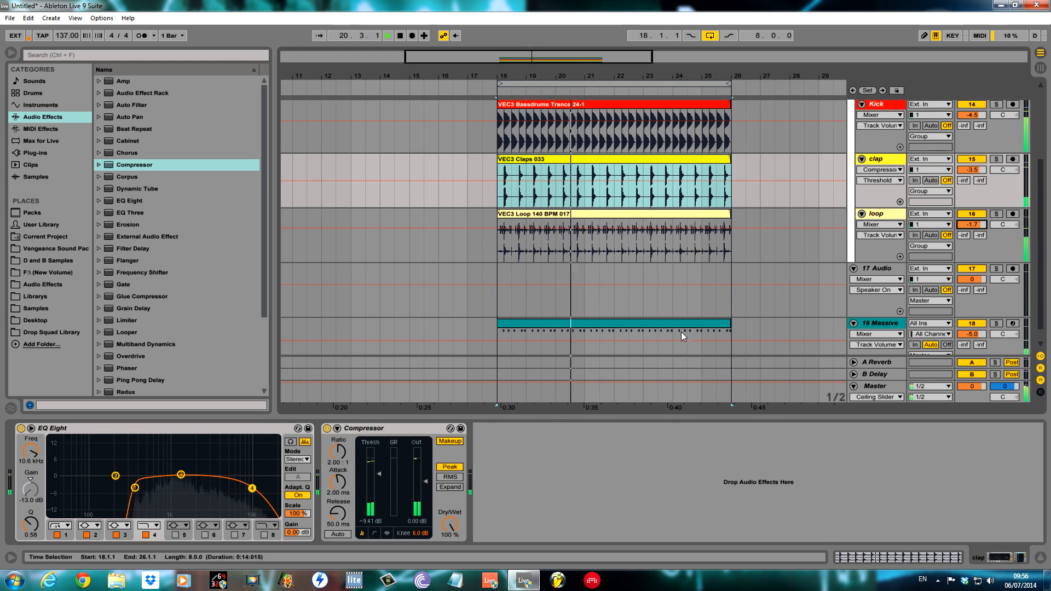
# Step: Set the clap clip's transposition to 6 semitones and the clap track's volume to -5.1 dB
pyautogui.doubleClick(675, 163)
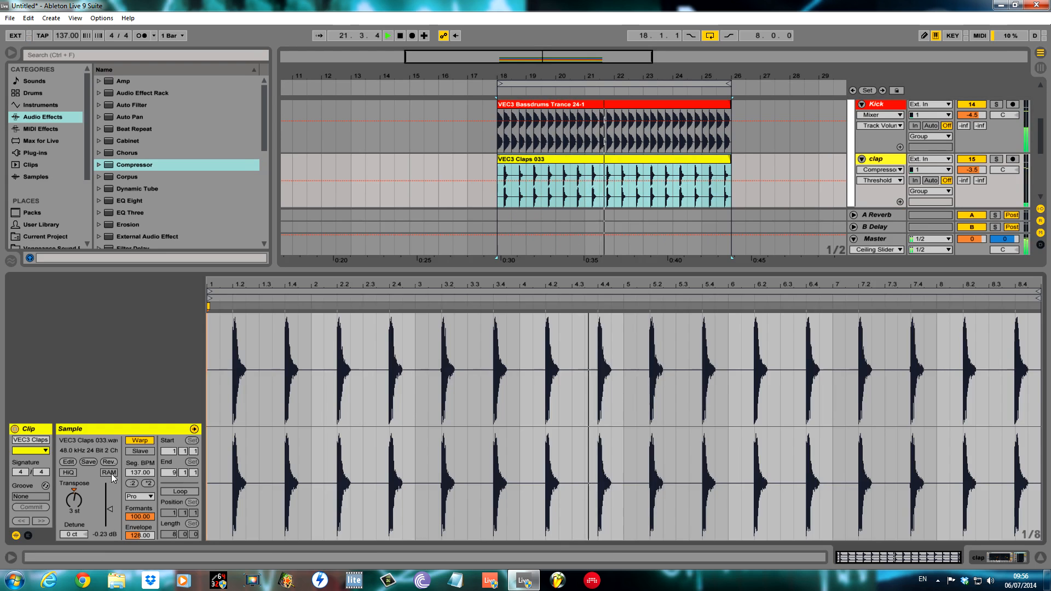
pyautogui.moveTo(74, 500); pyautogui.dragTo(74, 497)
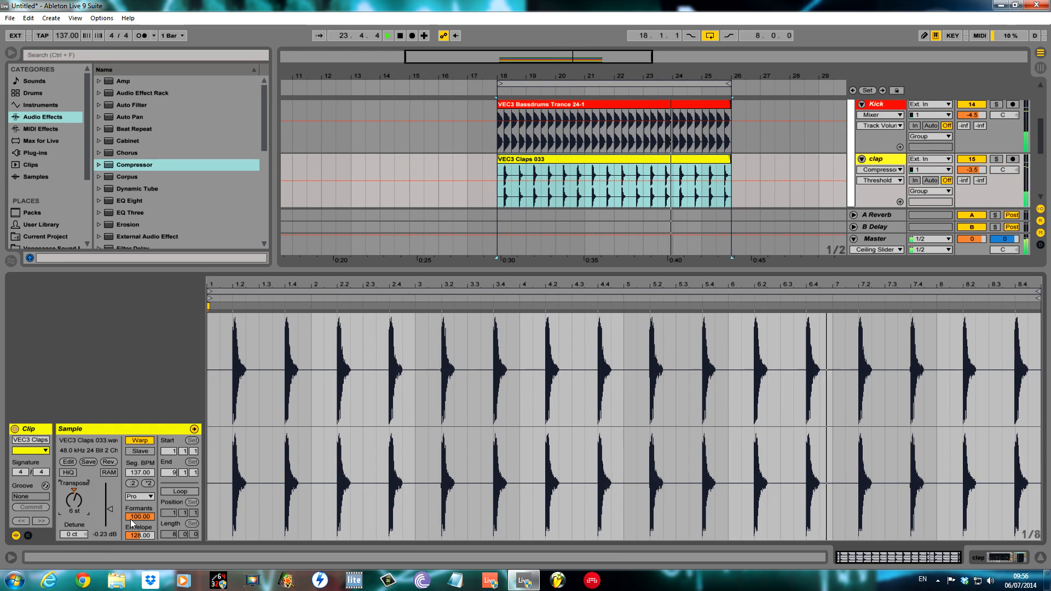
pyautogui.moveTo(972, 170); pyautogui.dragTo(972, 176)
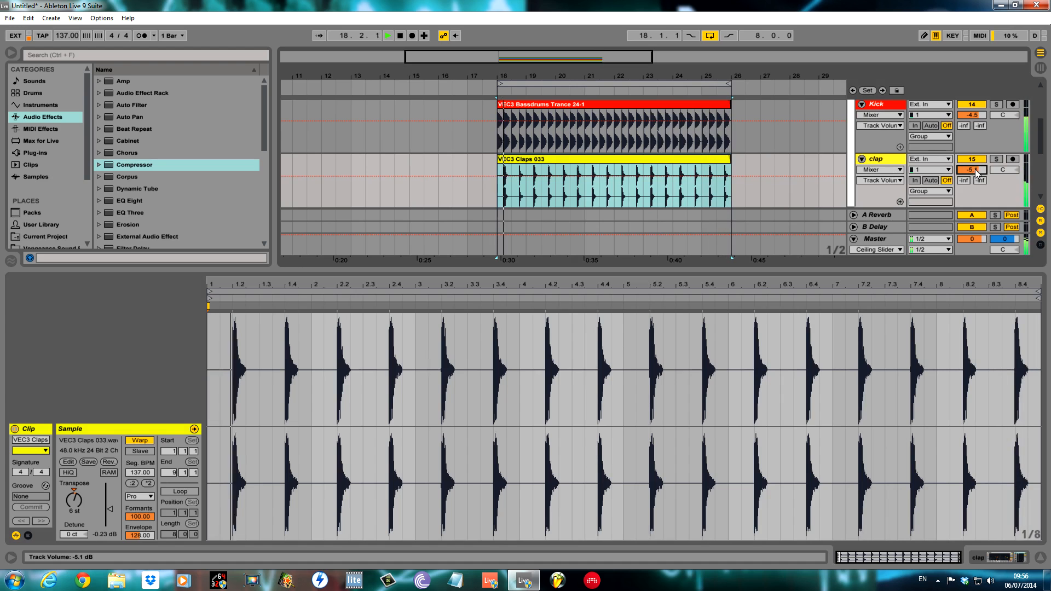
# Step: Load the SSLComp Stereo plug-in from WaveShell-VST 9.0_x64 onto the DRums group and open its window over the arrangement
pyautogui.moveTo(833, 270); pyautogui.dragTo(824, 394)
pyautogui.scroll(1, 806, 255)
pyautogui.press('space')
pyautogui.doubleClick(877, 110)
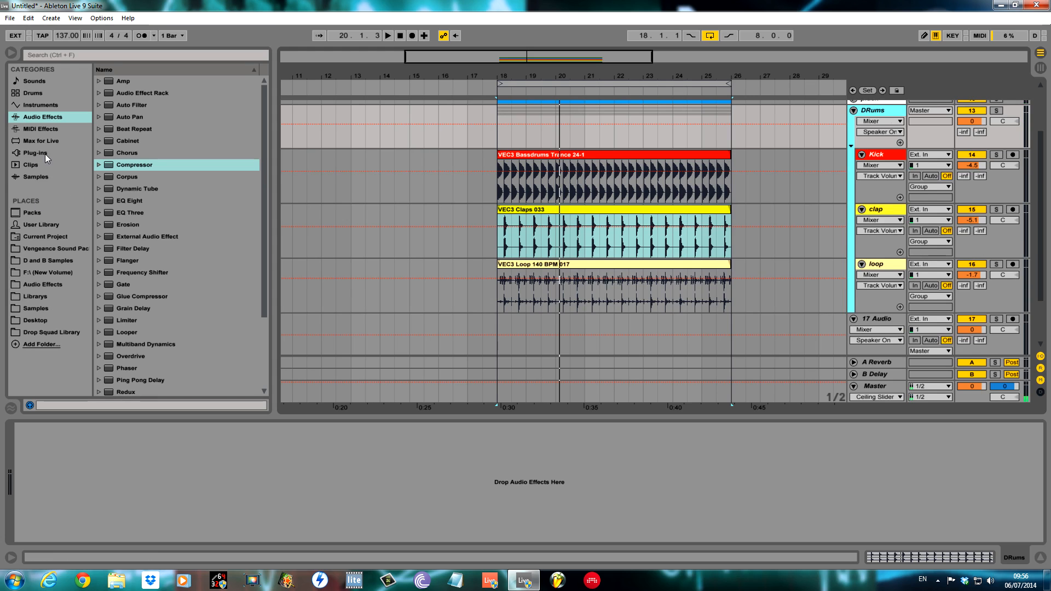
pyautogui.click(45, 154)
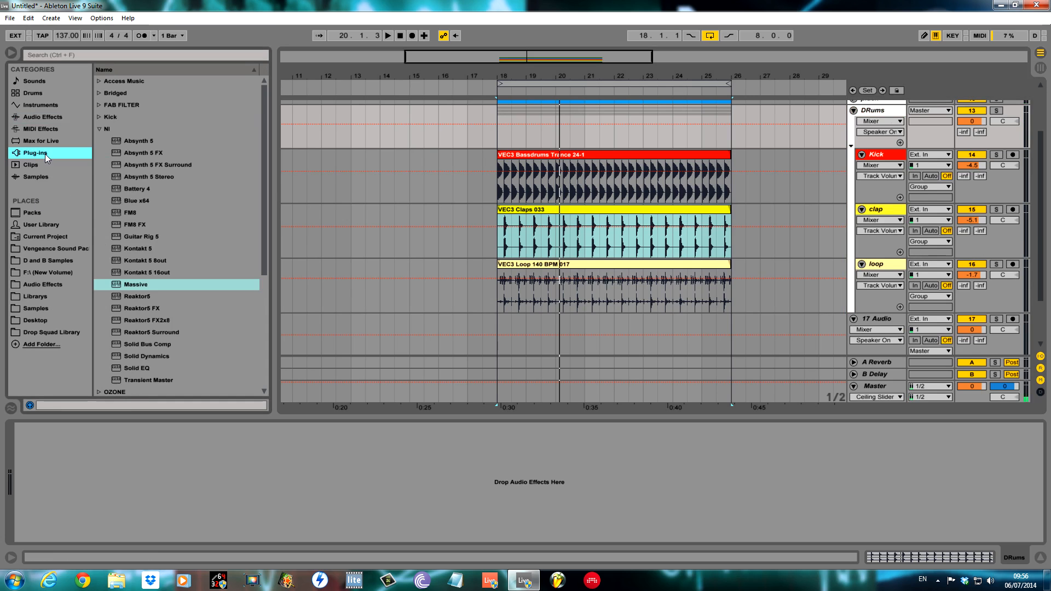
pyautogui.click(100, 130)
pyautogui.click(100, 201)
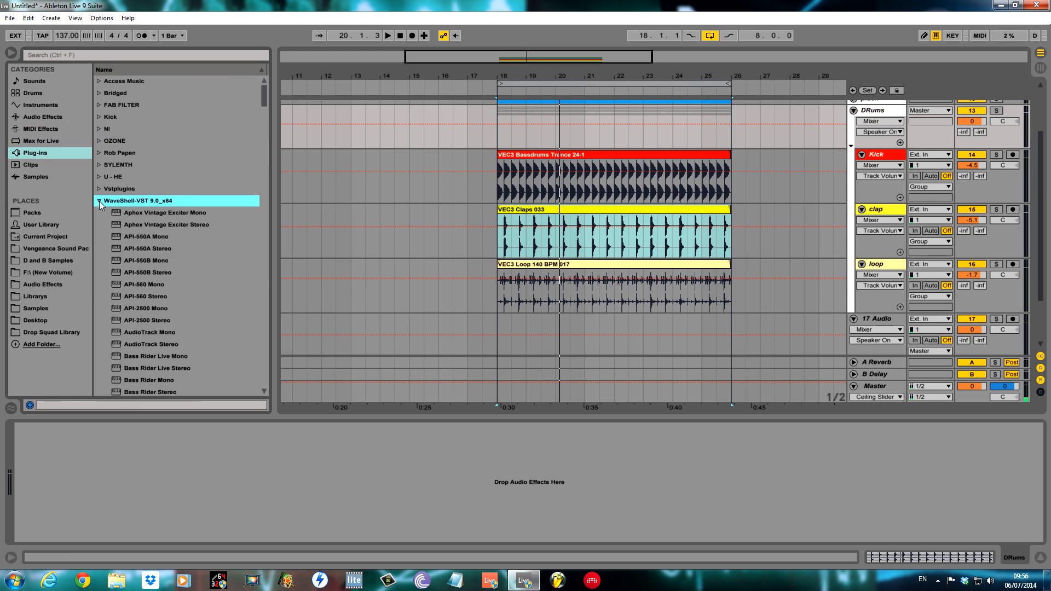
pyautogui.moveTo(264, 103); pyautogui.dragTo(271, 333)
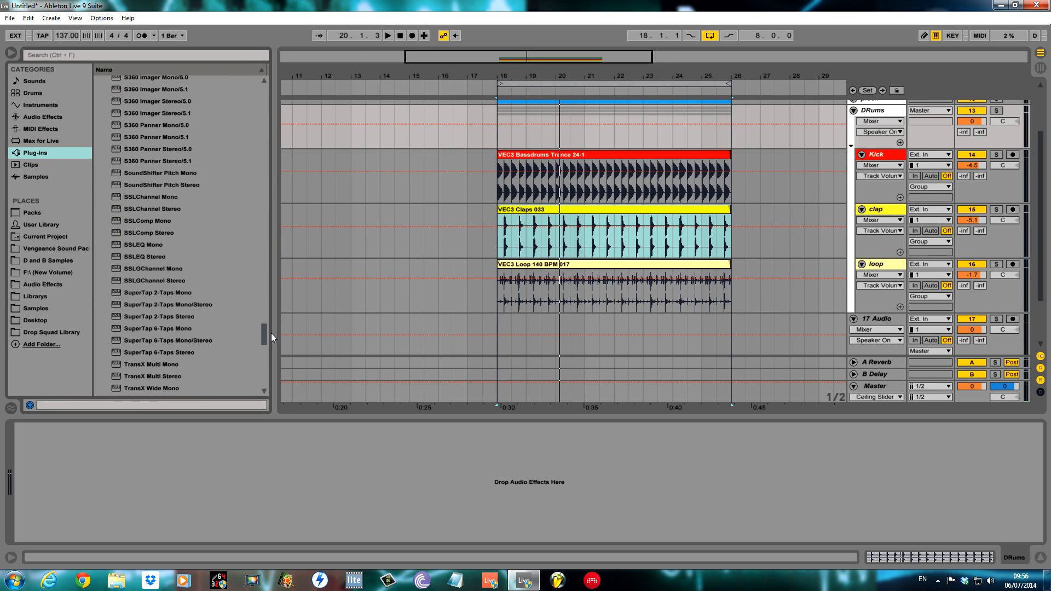
pyautogui.doubleClick(166, 238)
pyautogui.click(41, 429)
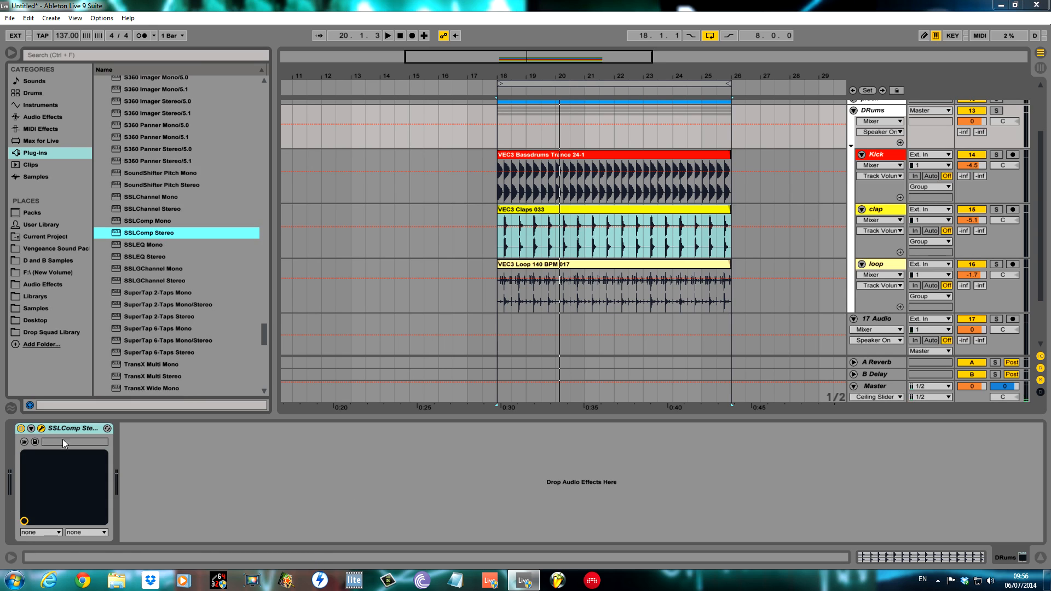
pyautogui.moveTo(0, 93); pyautogui.dragTo(570, 191)
pyautogui.moveTo(517, 166); pyautogui.dragTo(570, 245)
# Step: Adjust the SSLComp threshold and attack while playing the DRums group soloed
pyautogui.moveTo(514, 390); pyautogui.dragTo(514, 382)
pyautogui.press('space')
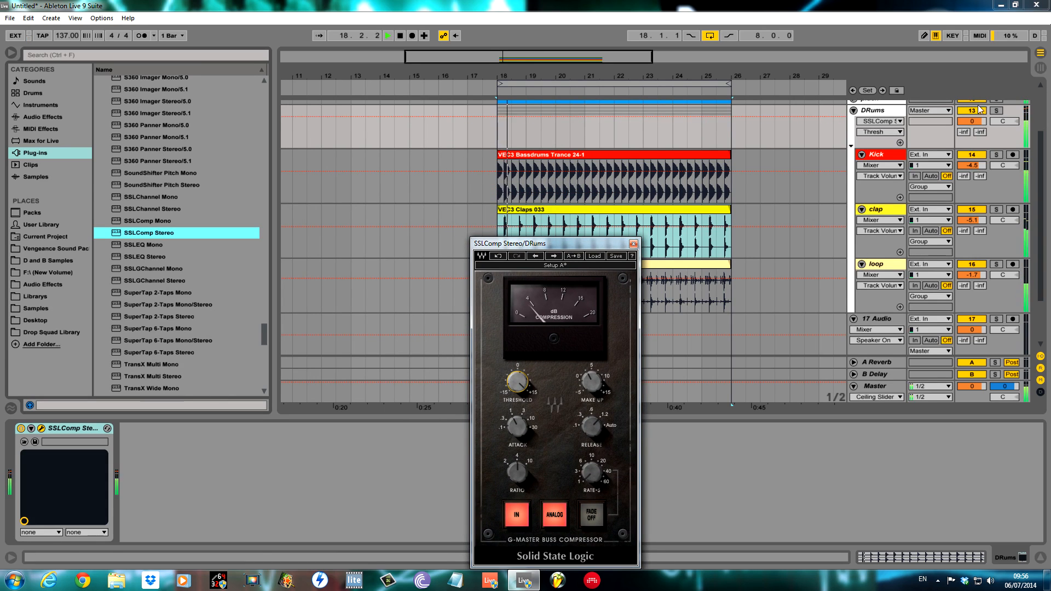
pyautogui.click(995, 112)
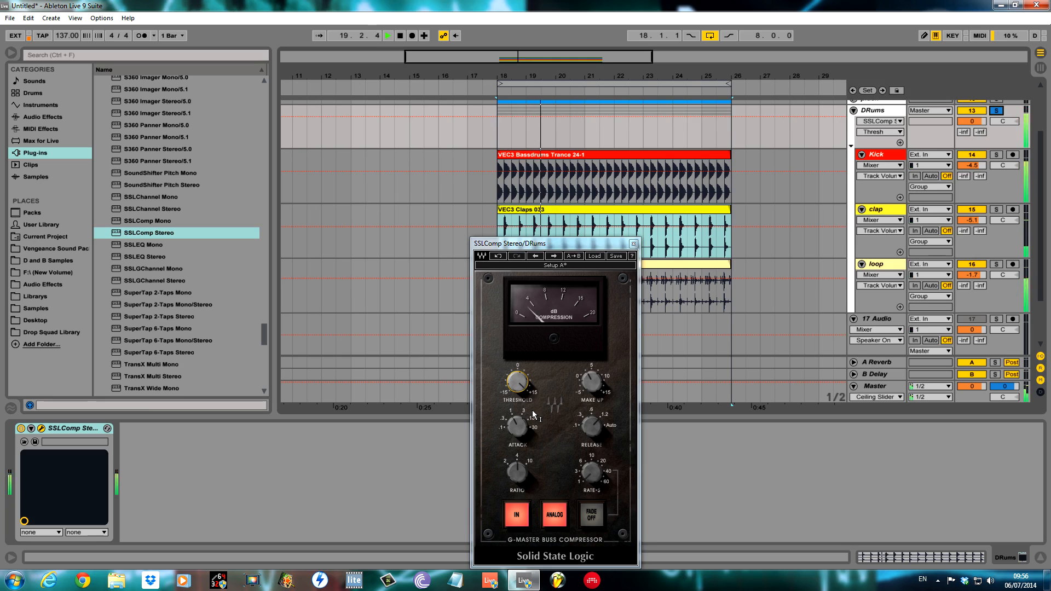
pyautogui.click(514, 430)
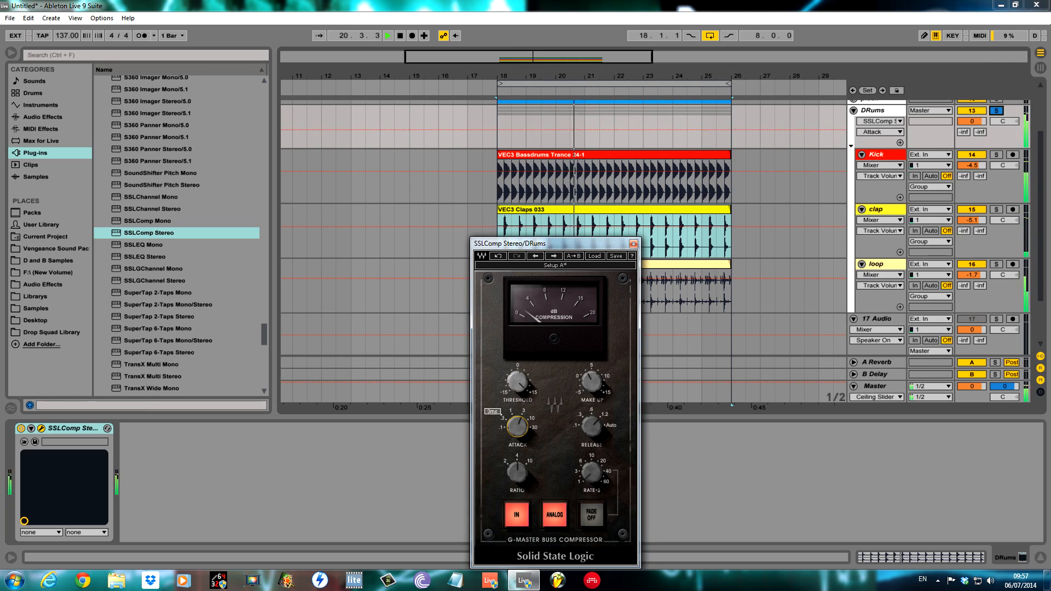
pyautogui.moveTo(514, 430); pyautogui.dragTo(515, 424)
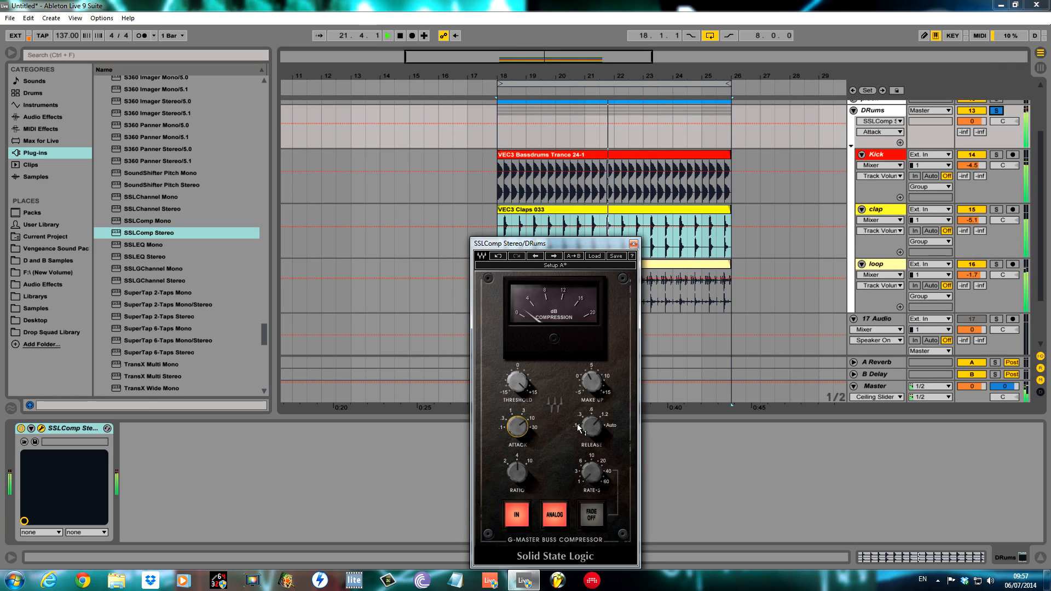
# Step: Fine-tune the SSLComp release, rate, ratio, threshold and make-up gain on the DRums group
pyautogui.click(596, 430)
pyautogui.click(590, 473)
pyautogui.click(522, 478)
pyautogui.click(517, 382)
pyautogui.moveTo(518, 382); pyautogui.dragTo(517, 379)
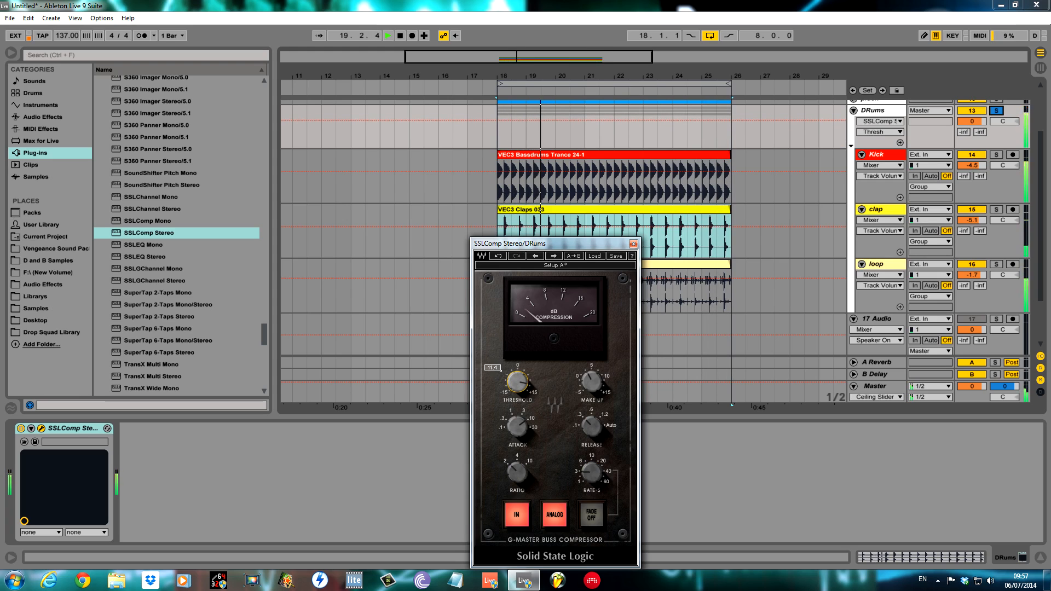
pyautogui.click(592, 381)
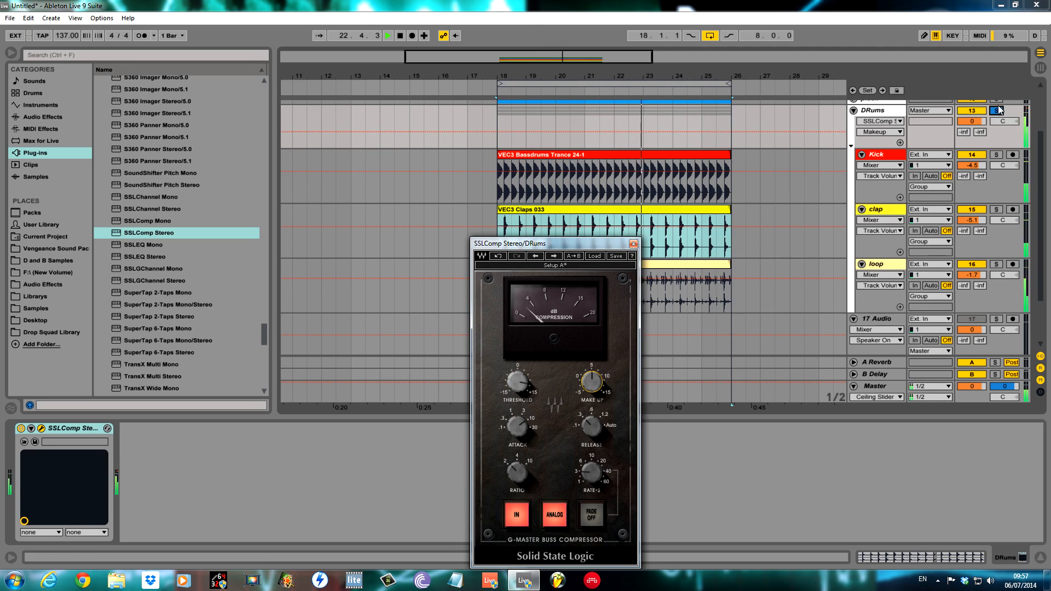
# Step: Unsolo the DRums group and close the SSLComp window while the full mix plays
pyautogui.click(996, 110)
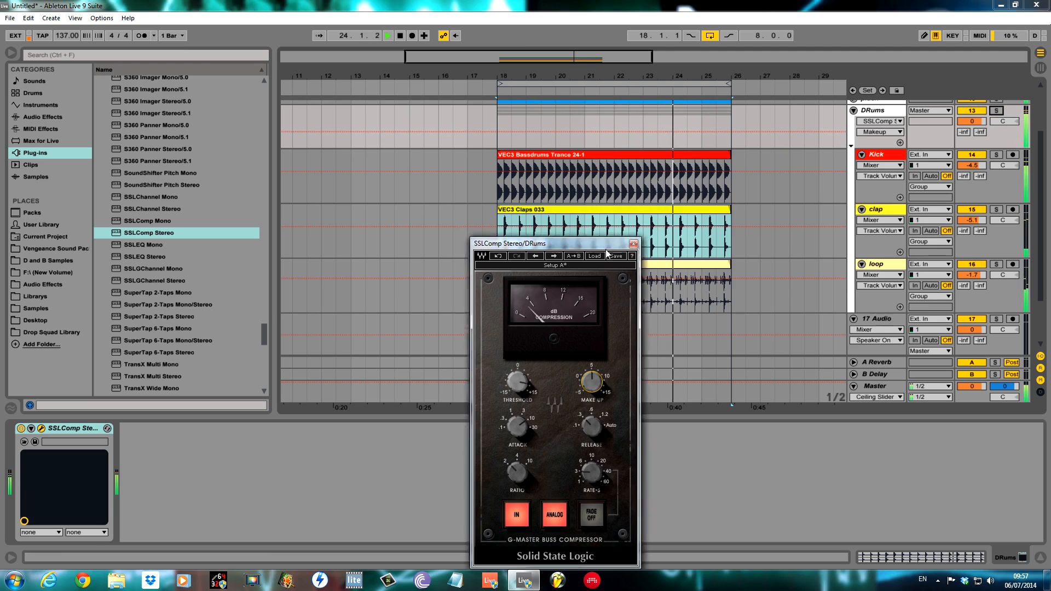
pyautogui.moveTo(611, 242); pyautogui.dragTo(451, 329)
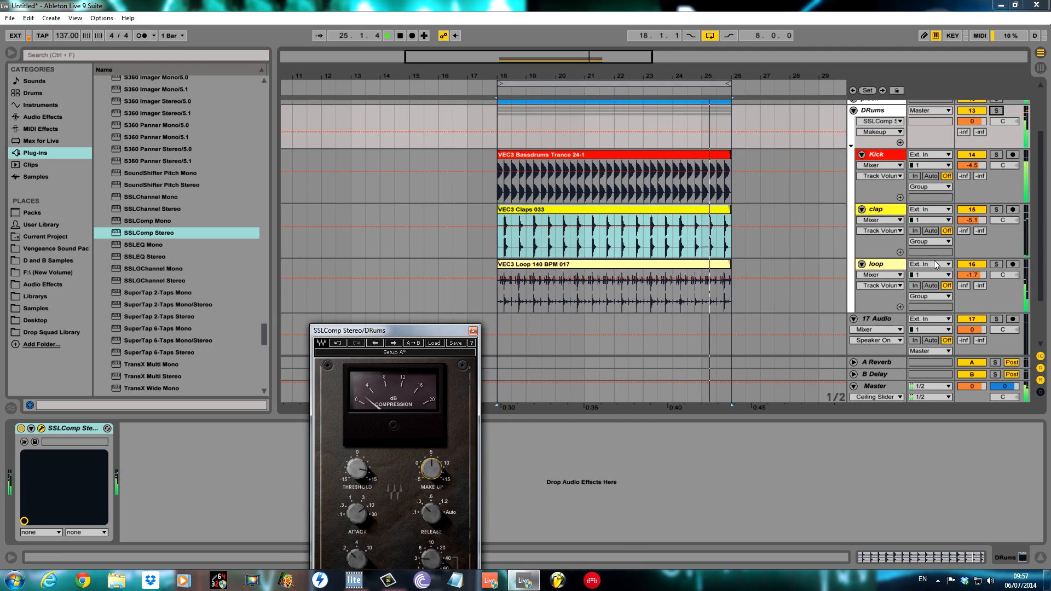
pyautogui.click(473, 330)
pyautogui.scroll(-5, 942, 297)
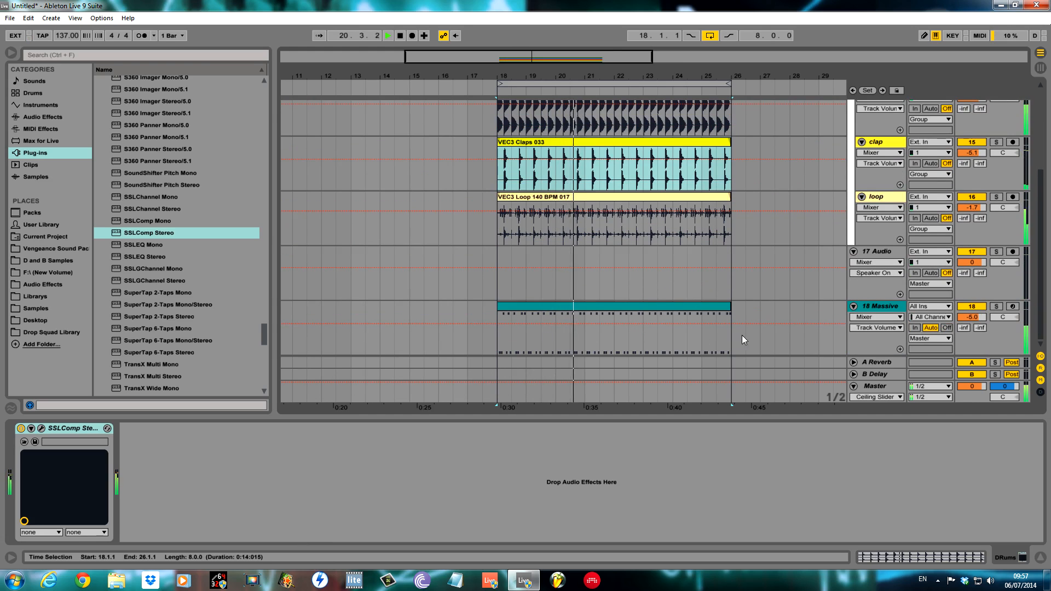
# Step: Solo the 18 Massive track, open its synth window and adjust envelope 1's decay time and decay level
pyautogui.click(880, 307)
pyautogui.click(996, 306)
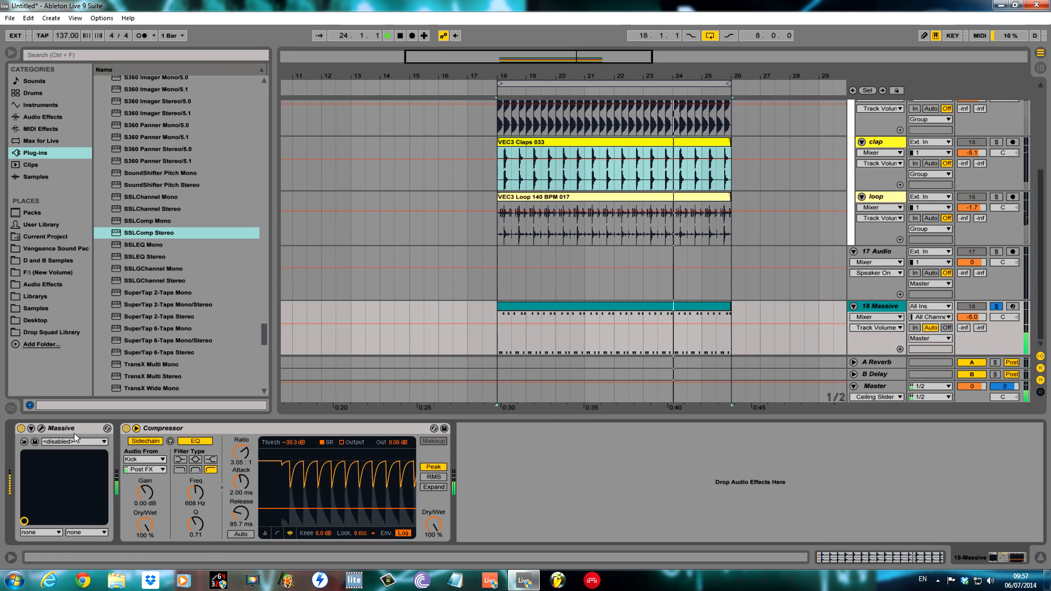
pyautogui.click(42, 428)
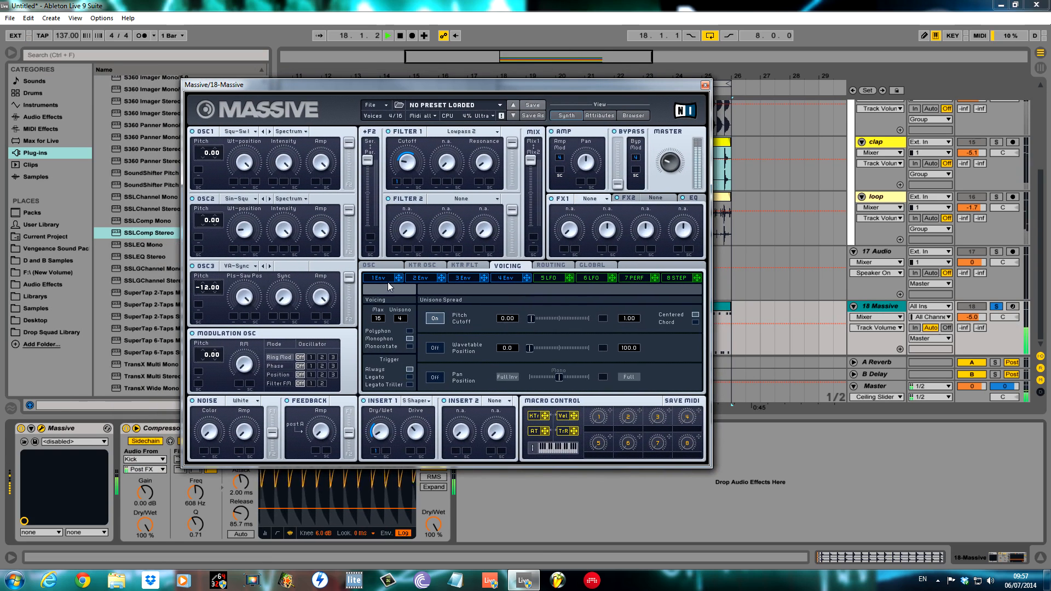
pyautogui.click(387, 280)
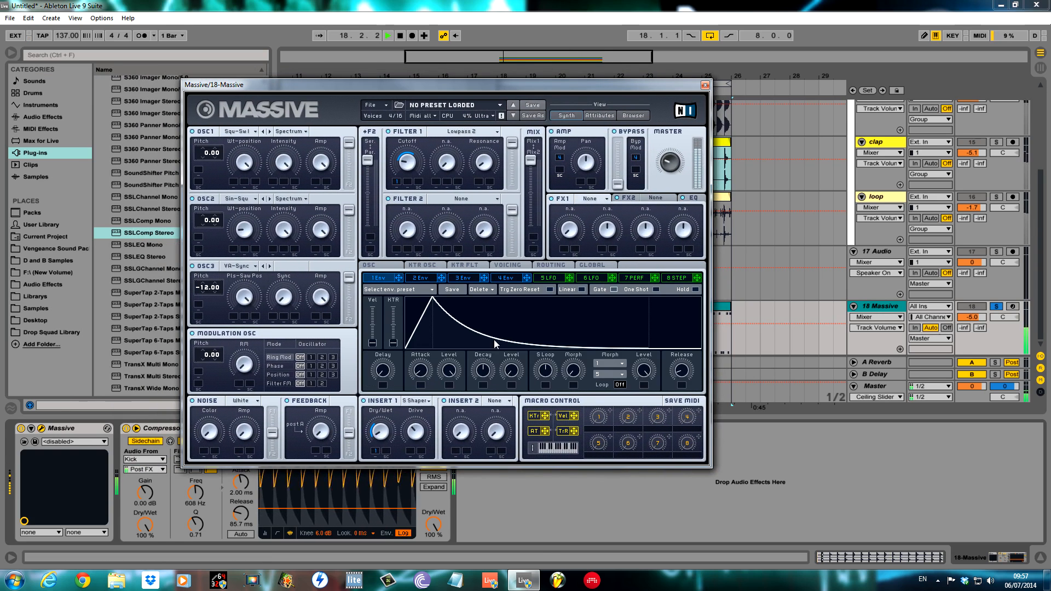
pyautogui.click(485, 380)
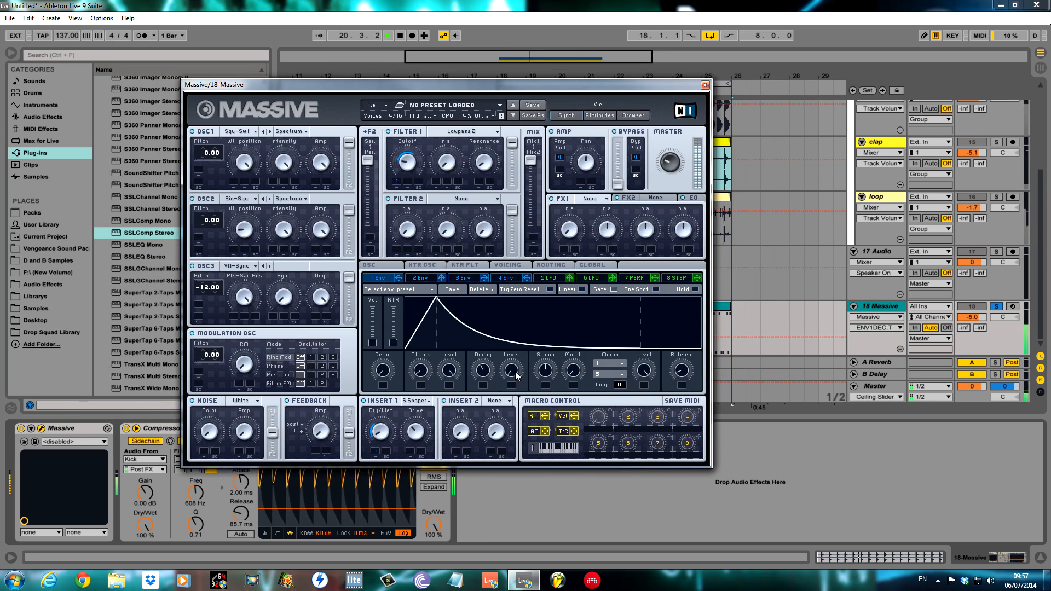
pyautogui.moveTo(516, 374); pyautogui.dragTo(515, 370)
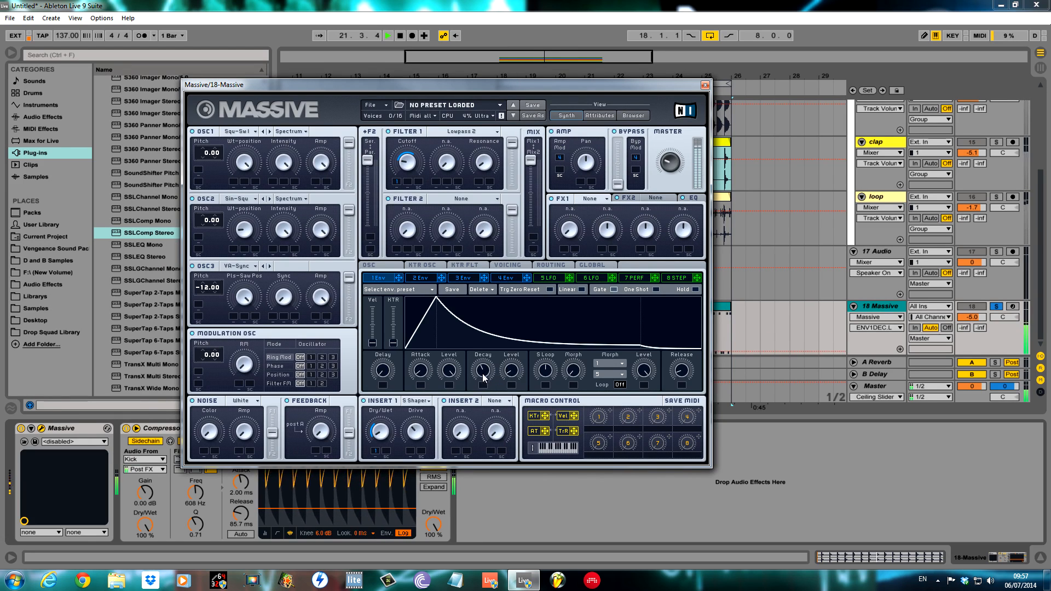
# Step: Check Massive's oscillator phase settings and try a linear curve on envelope 1
pyautogui.click(387, 266)
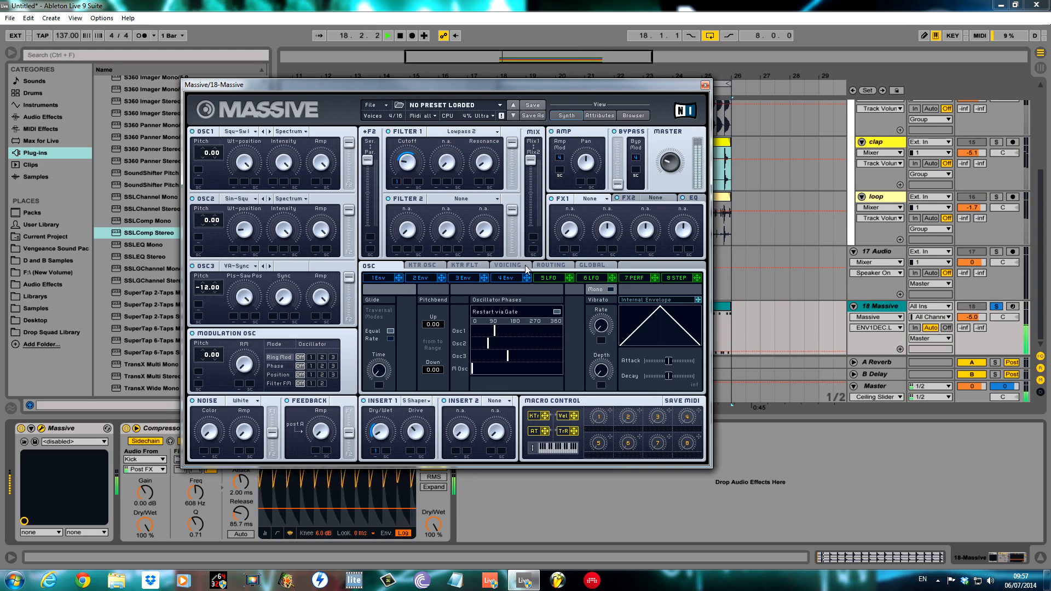
pyautogui.click(389, 279)
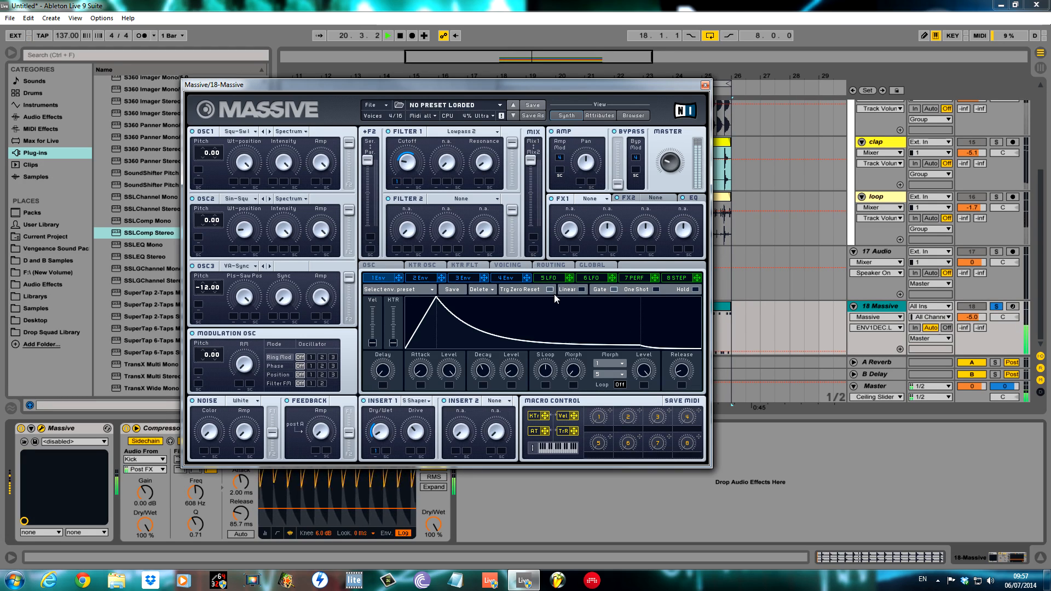
pyautogui.click(582, 290)
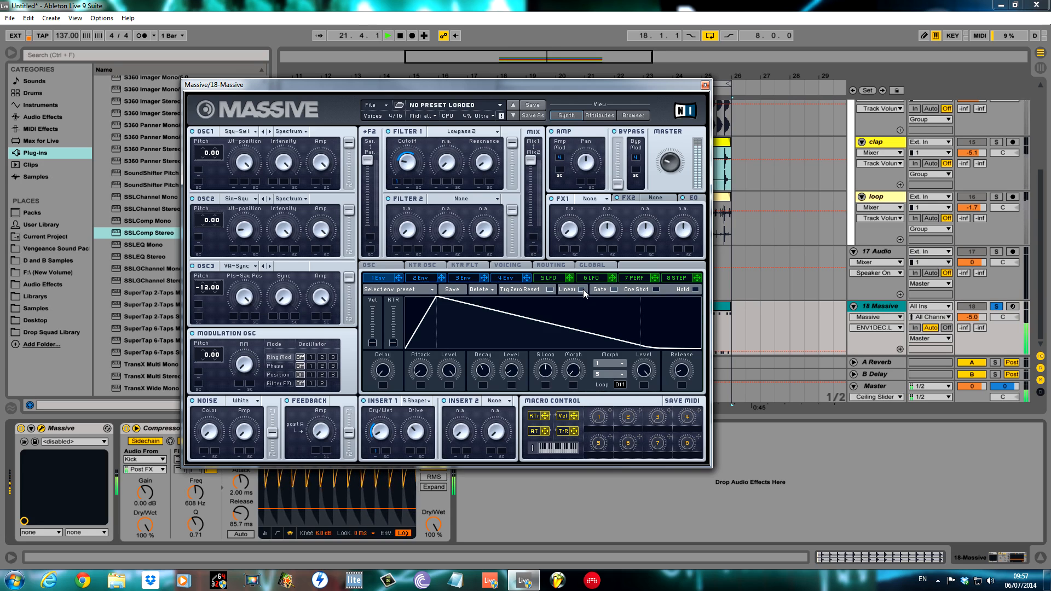
pyautogui.click(582, 289)
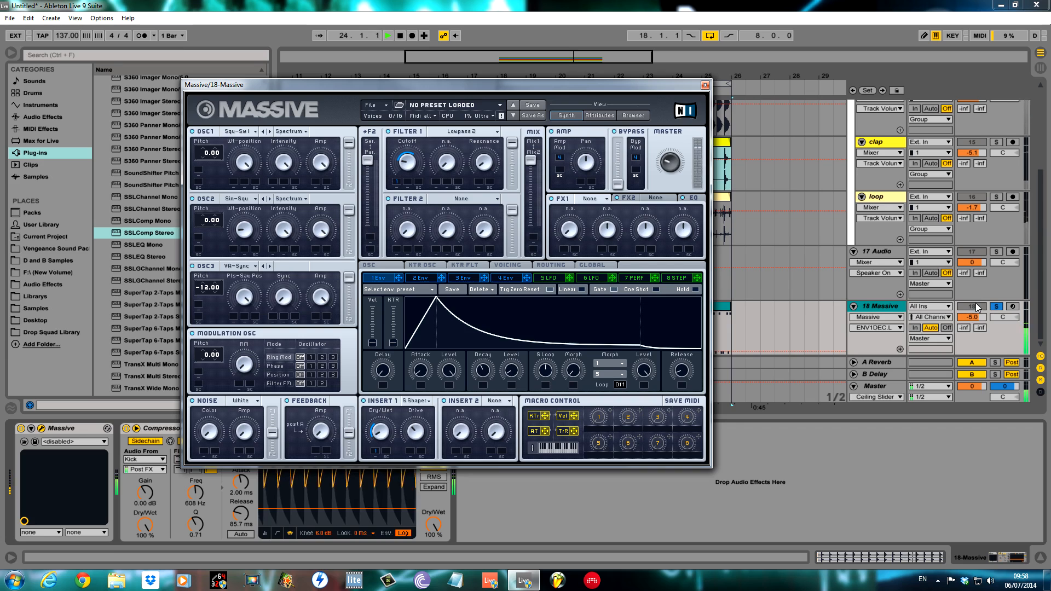
# Step: Lengthen envelope 1's attack in Massive, adjust envelope 4's attack, and unsolo the bass track
pyautogui.moveTo(421, 369); pyautogui.dragTo(431, 327)
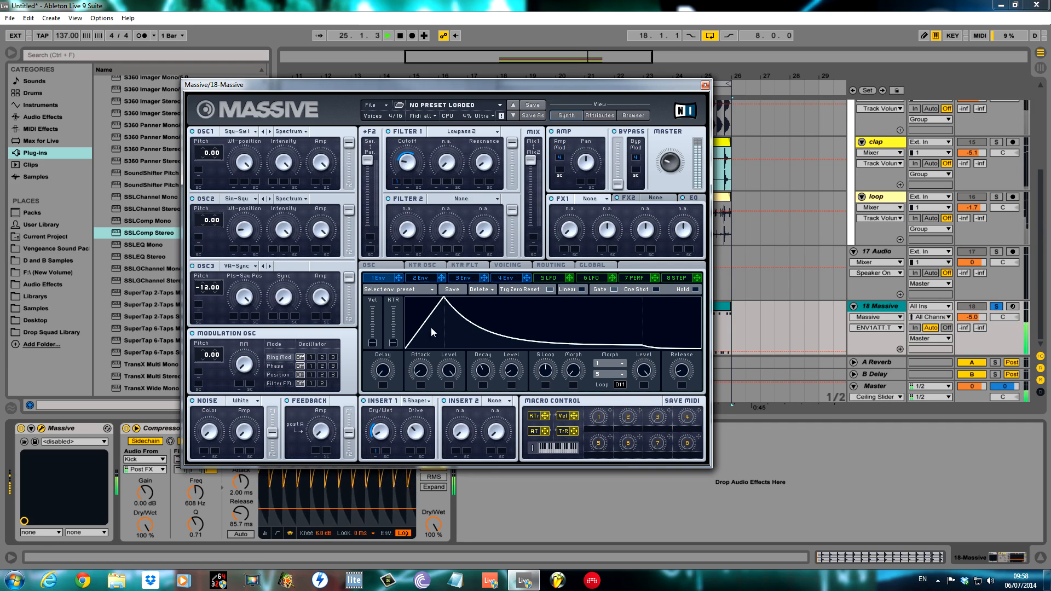
pyautogui.click(511, 280)
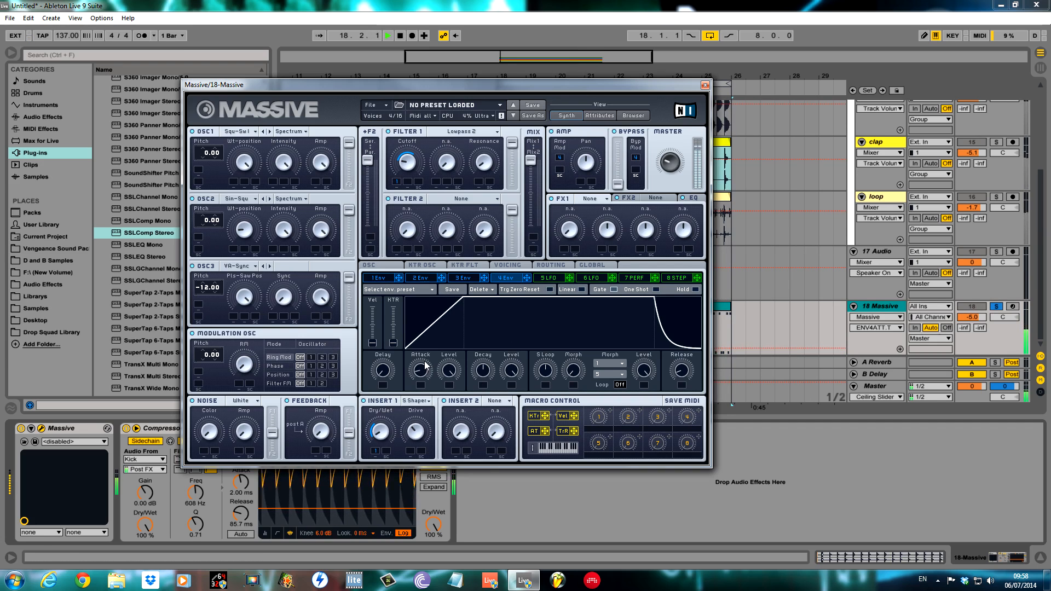
pyautogui.click(1001, 308)
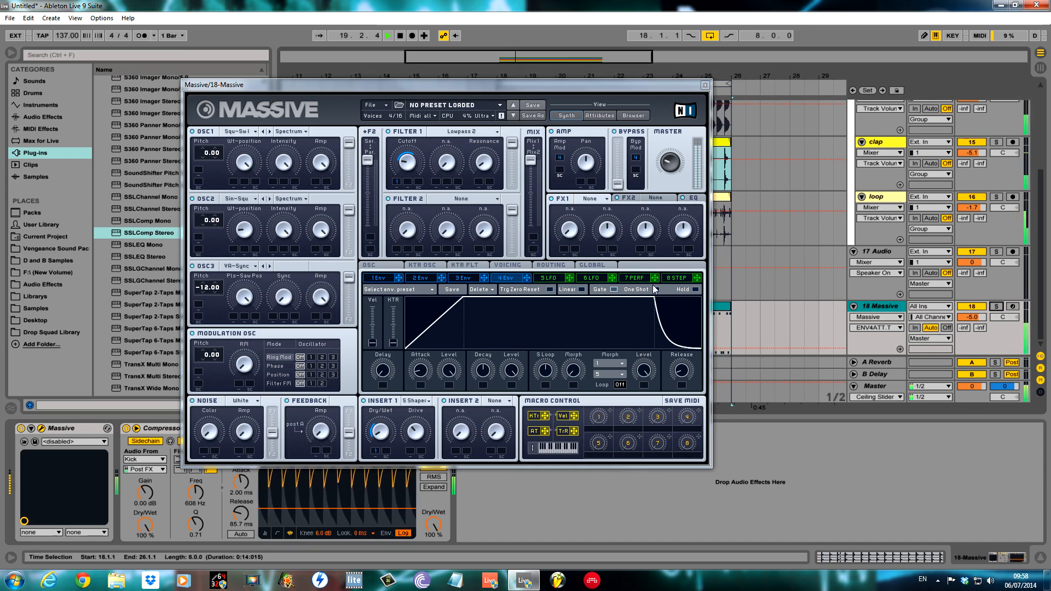
# Step: Move the Massive window clear of the arrangement, set the 18 Massive track's volume to -3.5 dB and stop playback
pyautogui.moveTo(638, 79); pyautogui.dragTo(930, 480)
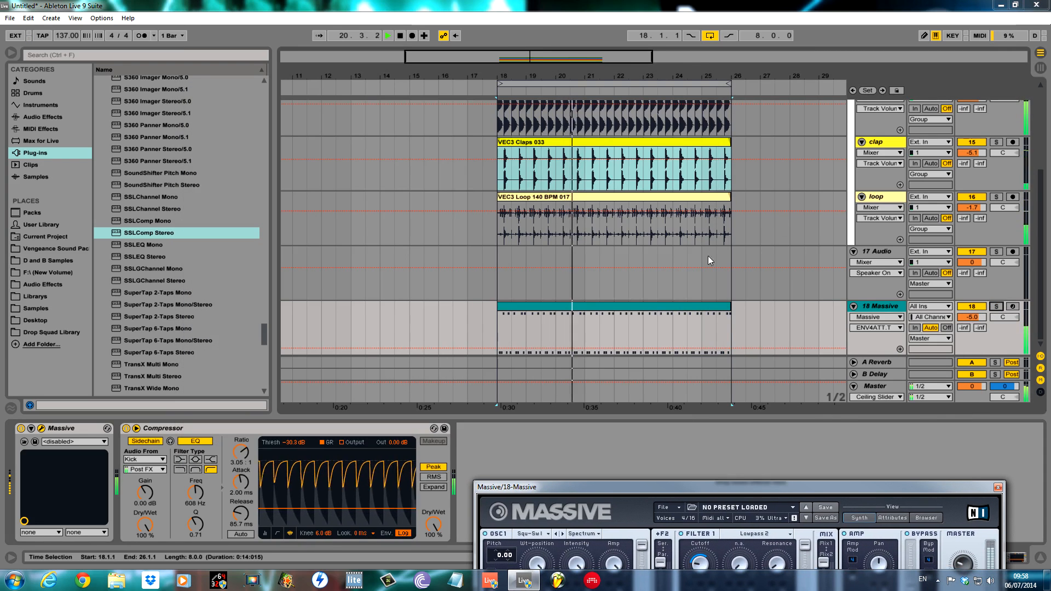
pyautogui.moveTo(968, 317); pyautogui.dragTo(969, 312)
pyautogui.press('space')
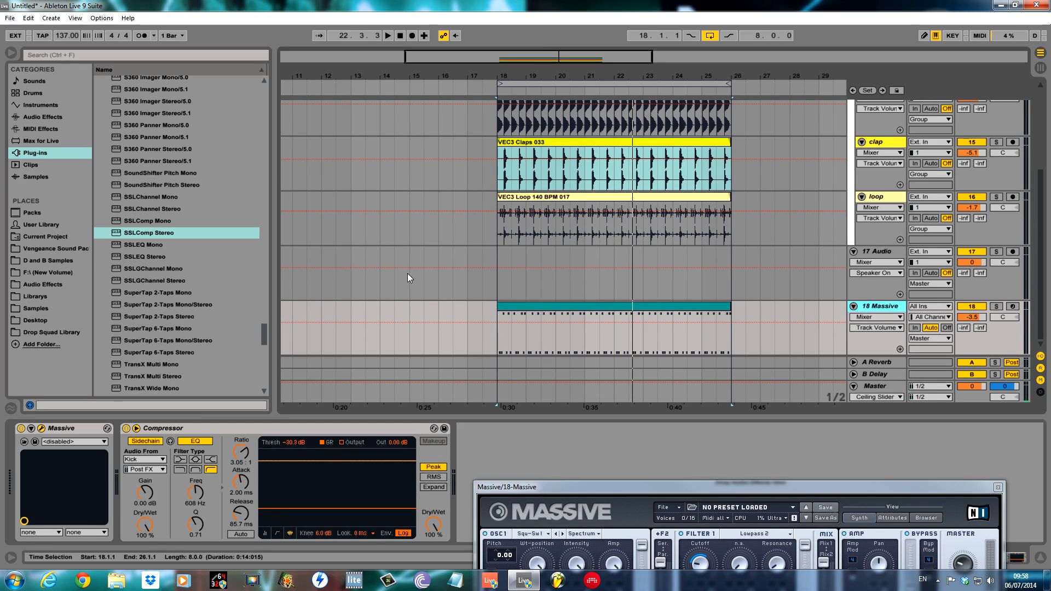
# Step: Add an EQ Eight after the Compressor on the 18 Massive track and play the track soloed
pyautogui.click(71, 119)
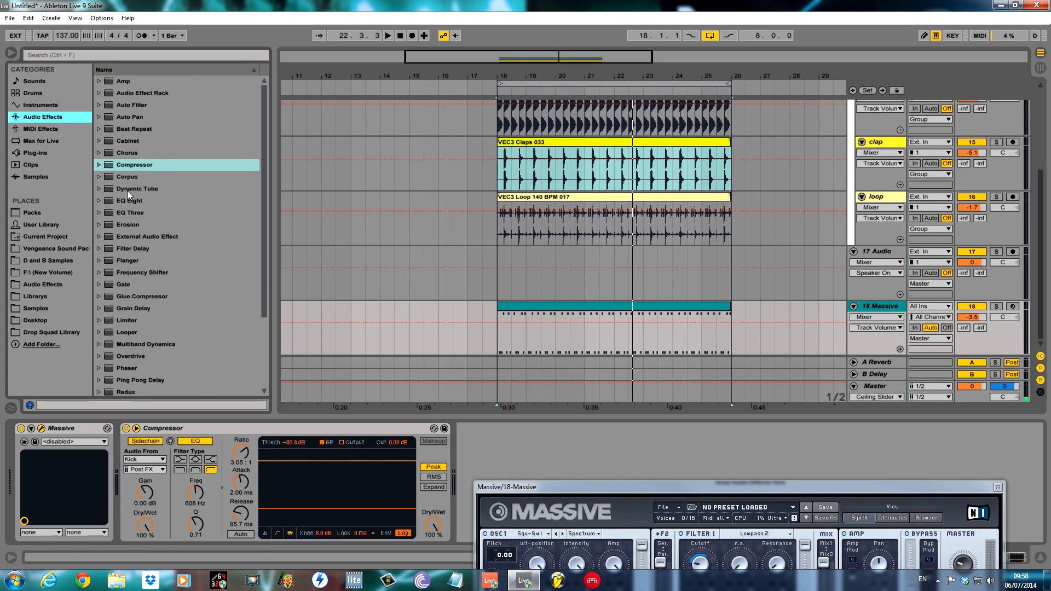
pyautogui.moveTo(132, 200); pyautogui.dragTo(733, 339)
pyautogui.click(996, 306)
pyautogui.press('space')
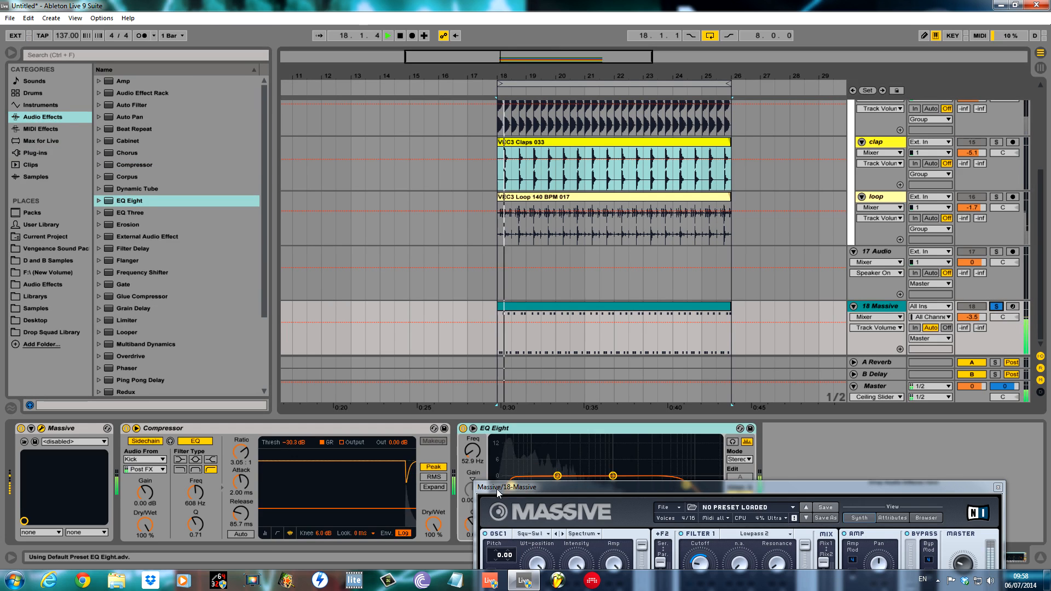
# Step: Move the Massive window off the EQ Eight and boost band 2 by about 14.8 dB at 457 Hz
pyautogui.moveTo(567, 488); pyautogui.dragTo(839, 533)
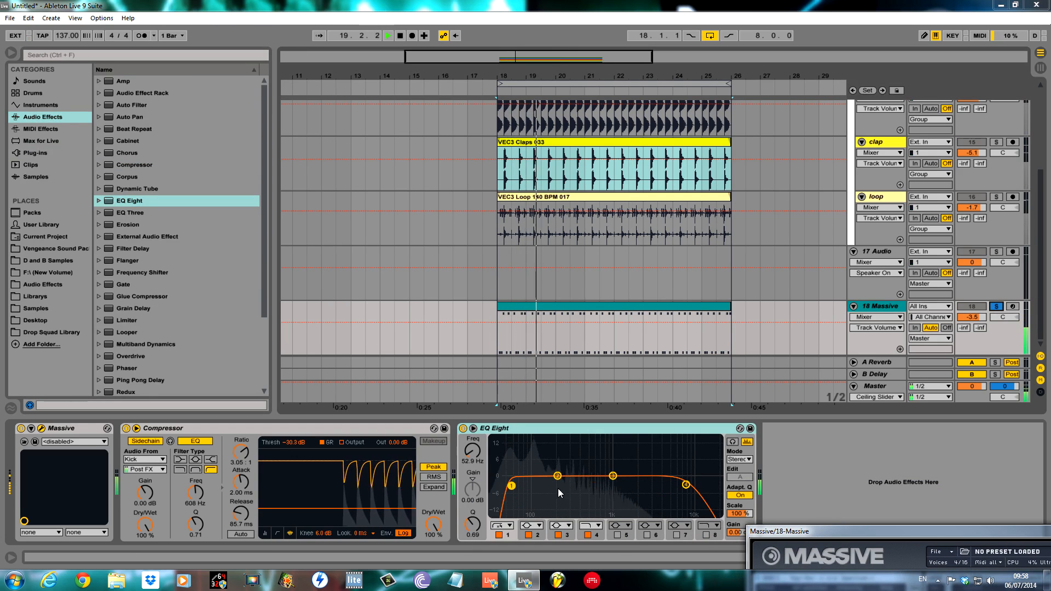
pyautogui.moveTo(558, 475); pyautogui.dragTo(586, 438)
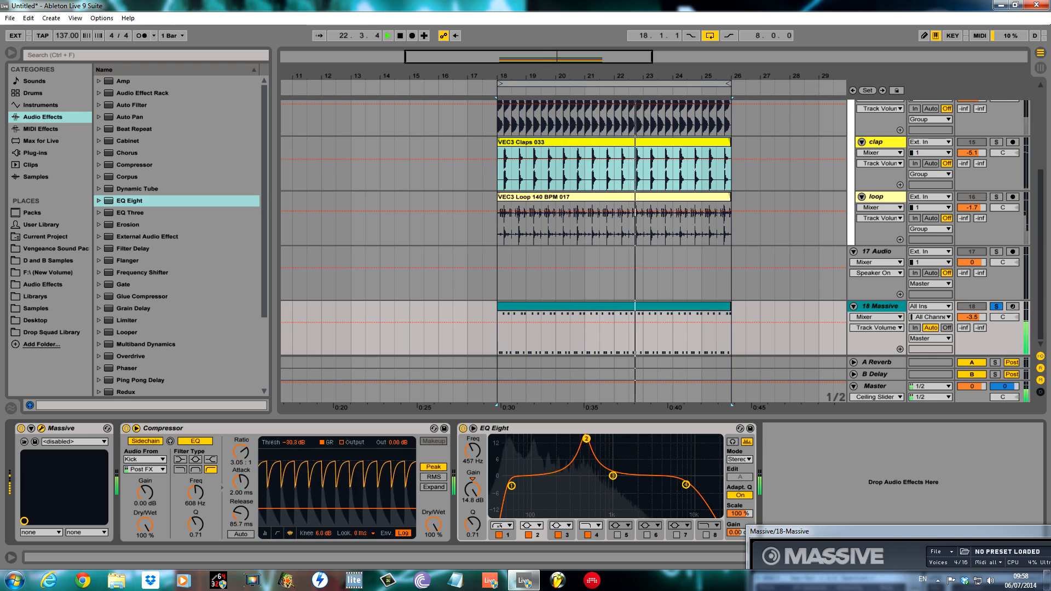
# Step: In the bass track's EQ Eight, set band 2's Q to 1.34 and lower the band 4 high cut to 1.97 kHz
pyautogui.moveTo(472, 523); pyautogui.dragTo(472, 512)
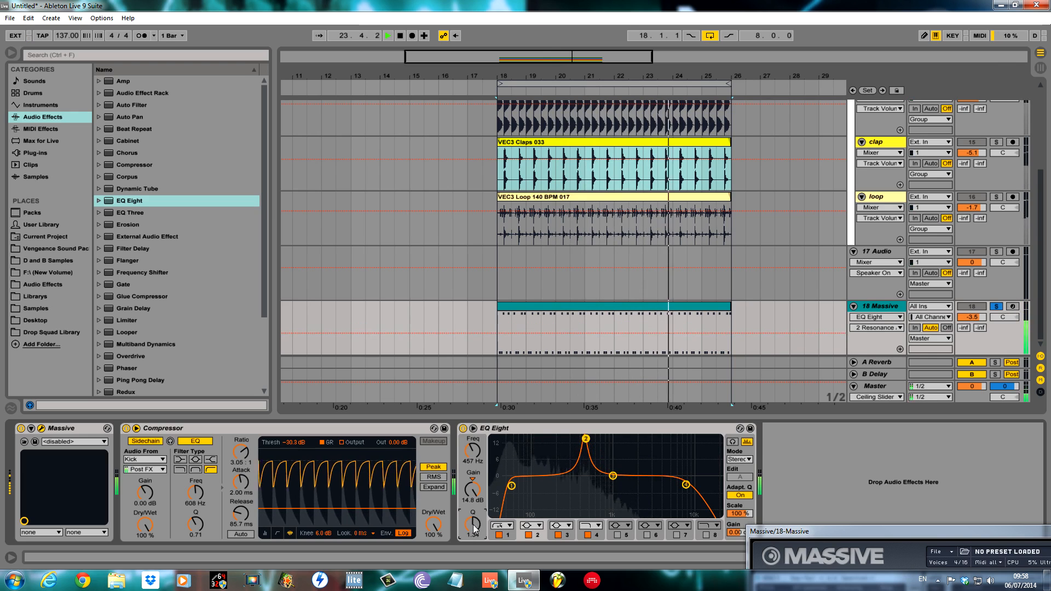
pyautogui.moveTo(585, 438)
pyautogui.mouseDown()
pyautogui.moveTo(515, 439)
pyautogui.moveTo(582, 438)
pyautogui.mouseUp()
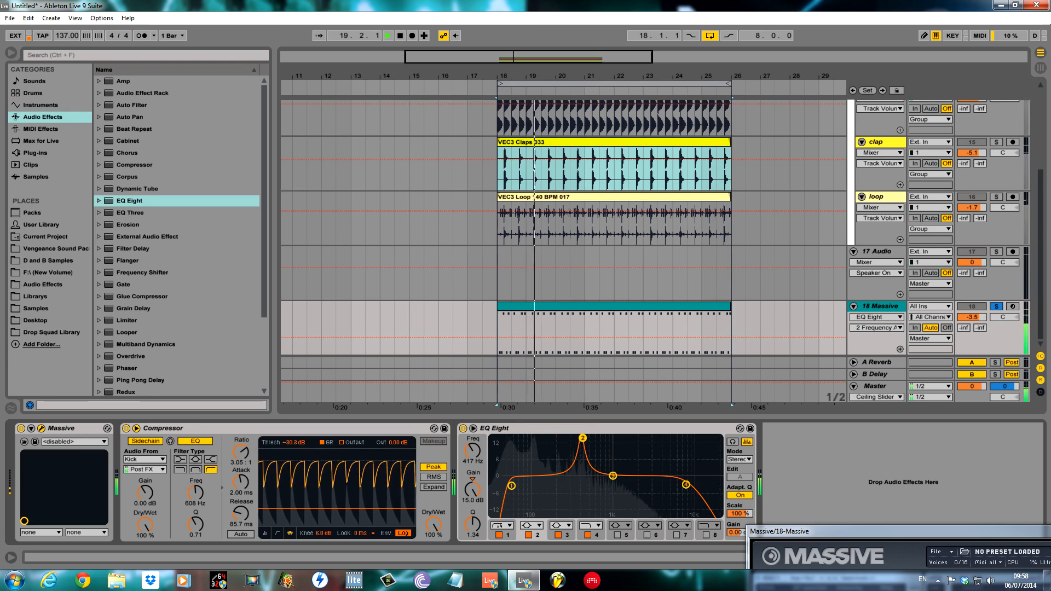
pyautogui.moveTo(582, 438); pyautogui.dragTo(636, 486)
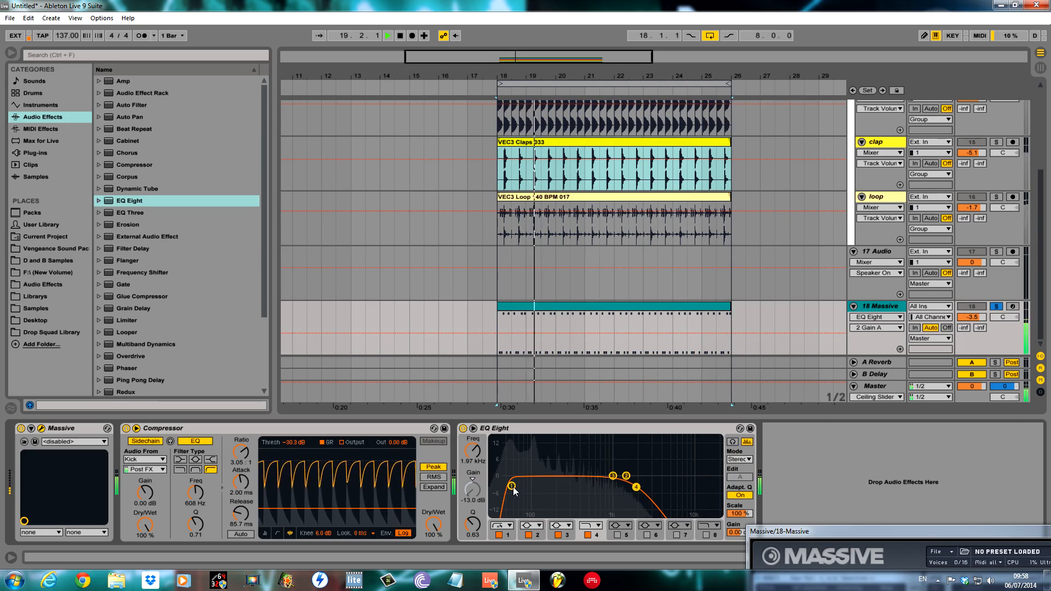
# Step: Raise the bass EQ's low cut slightly, boost band 3 about 3.1 dB near 395 Hz, set band 2 to -2.11 dB at 1.39 kHz, and unsolo the track
pyautogui.moveTo(512, 485); pyautogui.dragTo(517, 482)
pyautogui.moveTo(613, 475); pyautogui.dragTo(581, 468)
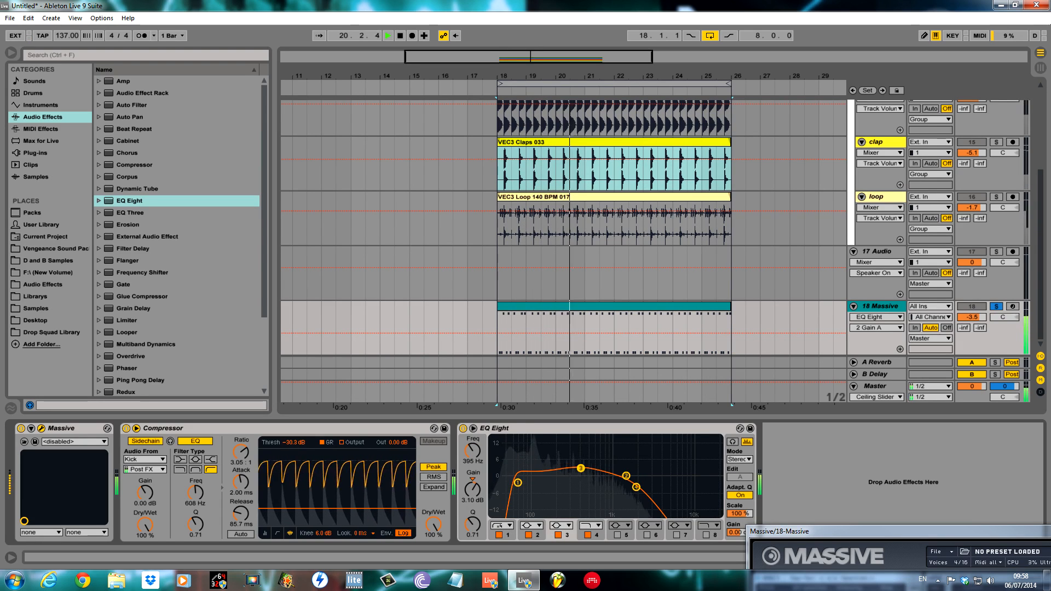
pyautogui.moveTo(626, 476); pyautogui.dragTo(625, 481)
pyautogui.click(996, 306)
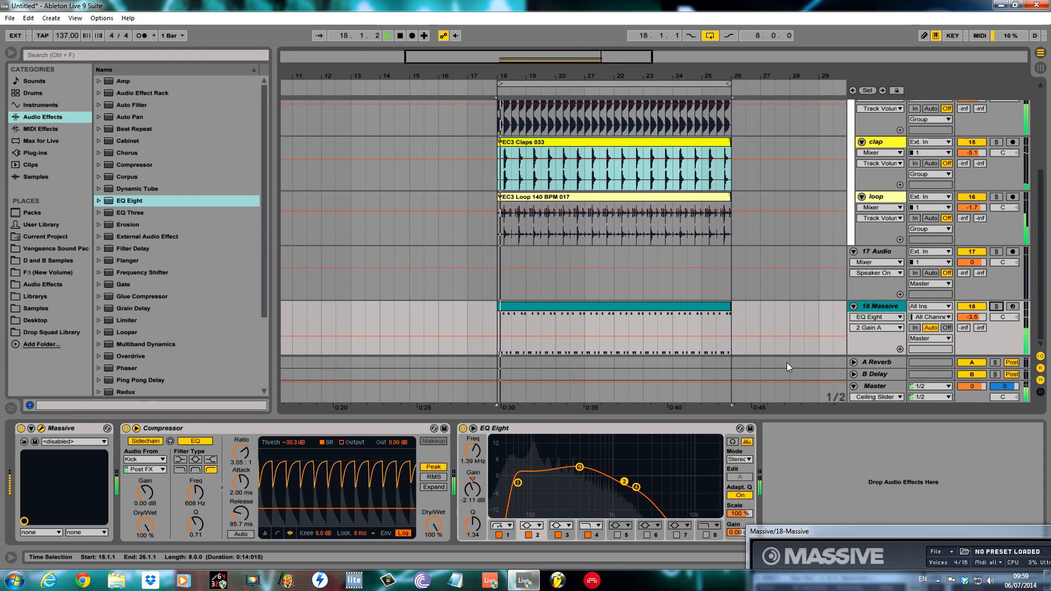
# Step: Open the 18 Massive track's MIDI clip in an enlarged note editor to view its bass pattern
pyautogui.click(637, 305)
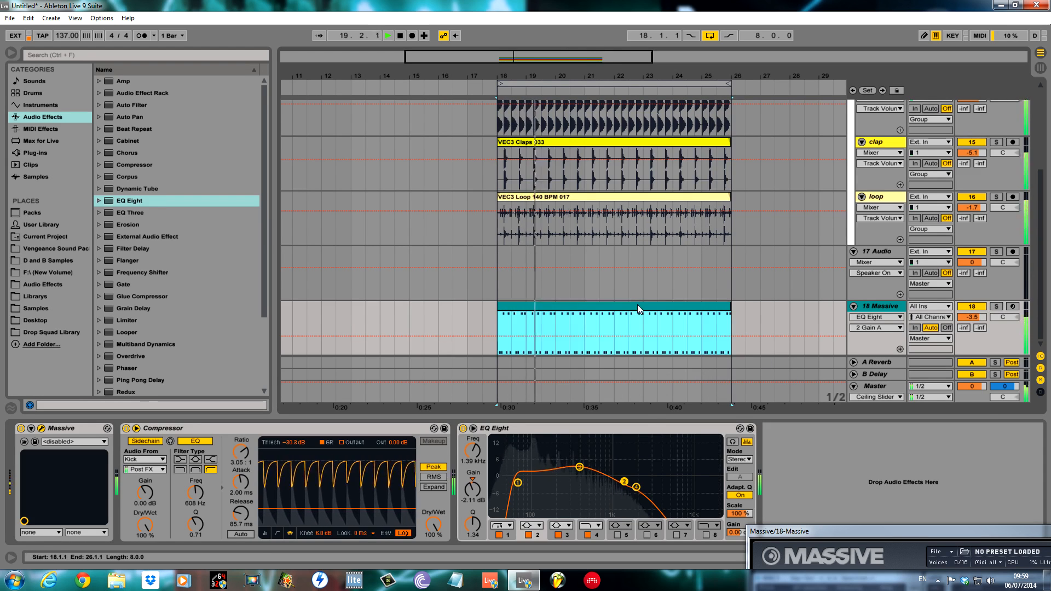
pyautogui.doubleClick(637, 305)
pyautogui.moveTo(516, 395); pyautogui.dragTo(590, 112)
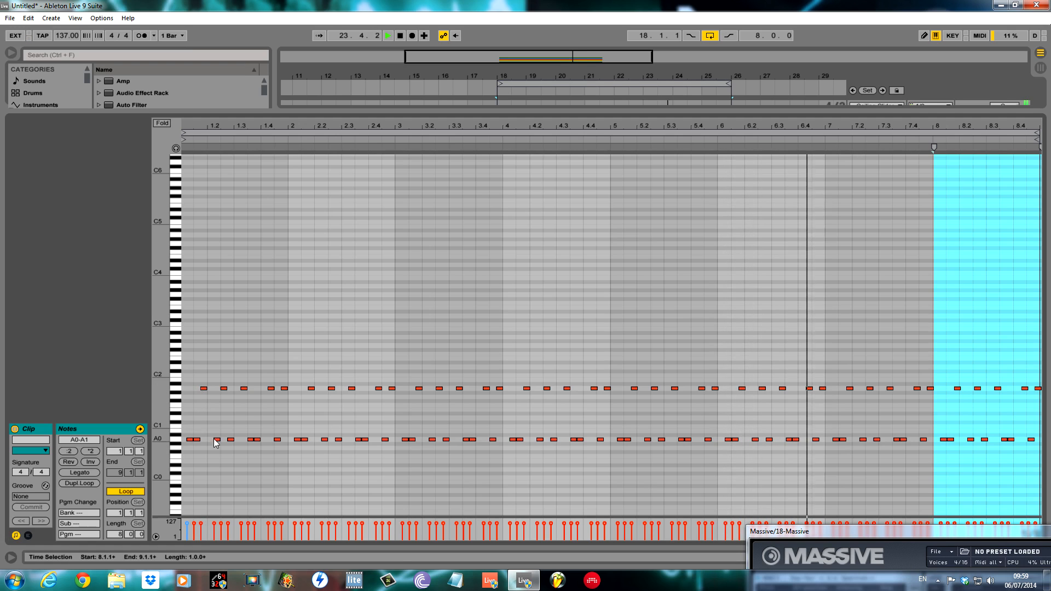
# Step: Detune Massive's oscillators, with OSC1 pitch at 0.08, OSC2 at -0.06 and OSC3 slightly above -12.00, and close the plug-in window
pyautogui.moveTo(972, 535); pyautogui.dragTo(618, 348)
pyautogui.moveTo(428, 411); pyautogui.dragTo(428, 406)
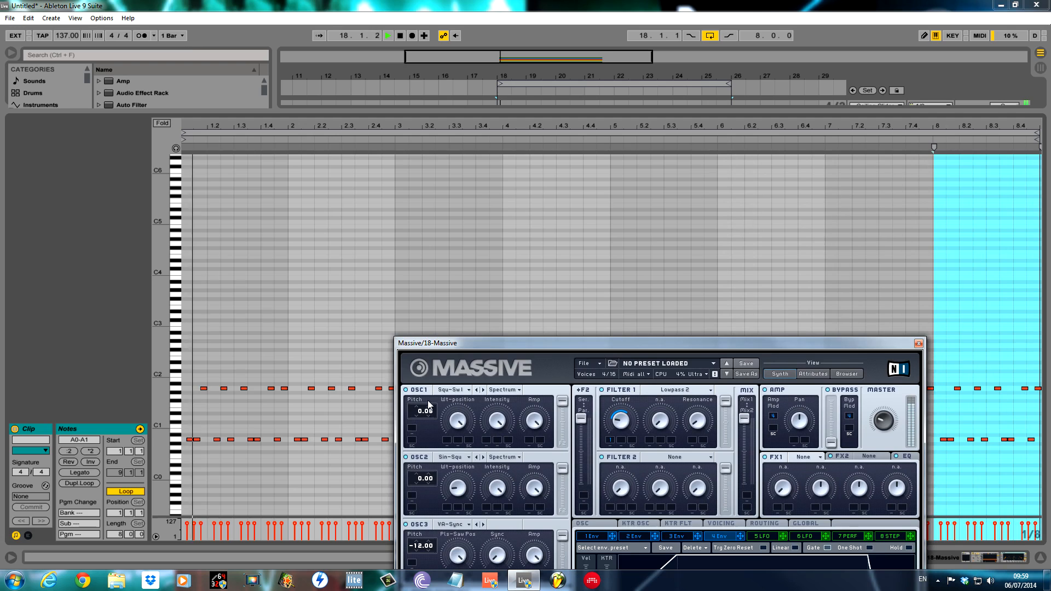
pyautogui.moveTo(429, 478); pyautogui.dragTo(430, 482)
pyautogui.moveTo(432, 549); pyautogui.dragTo(432, 546)
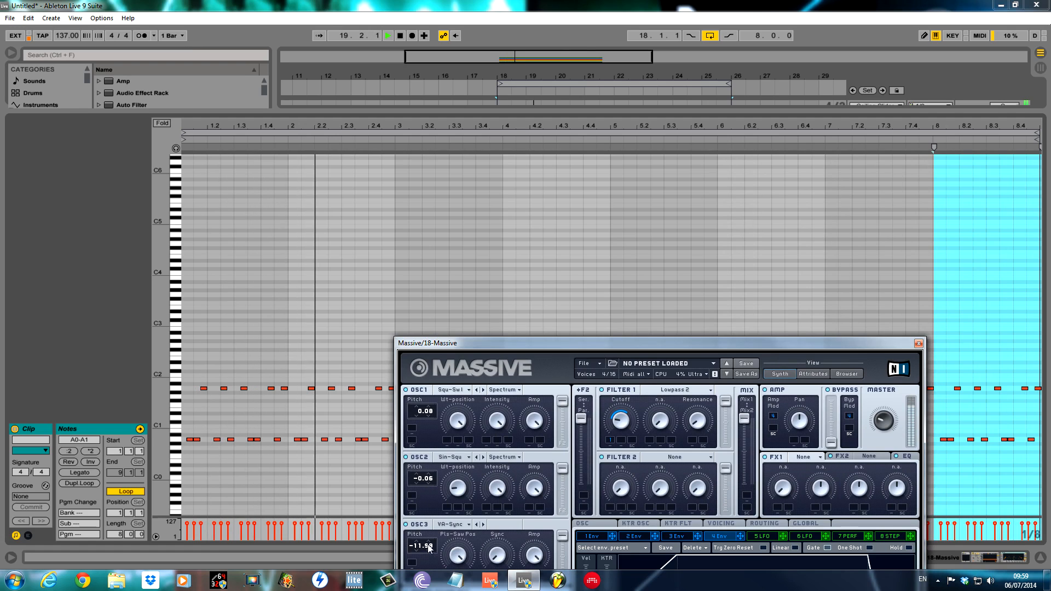
pyautogui.click(918, 344)
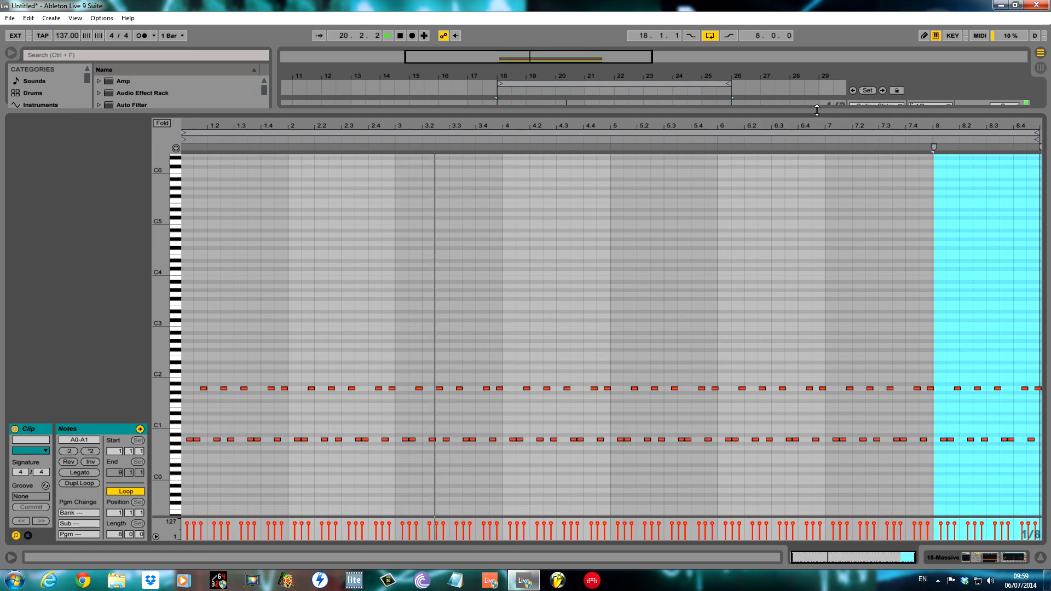
# Step: Return to the arrangement, stop playback and rename the 18 Massive track as Bass
pyautogui.moveTo(896, 111); pyautogui.dragTo(893, 472)
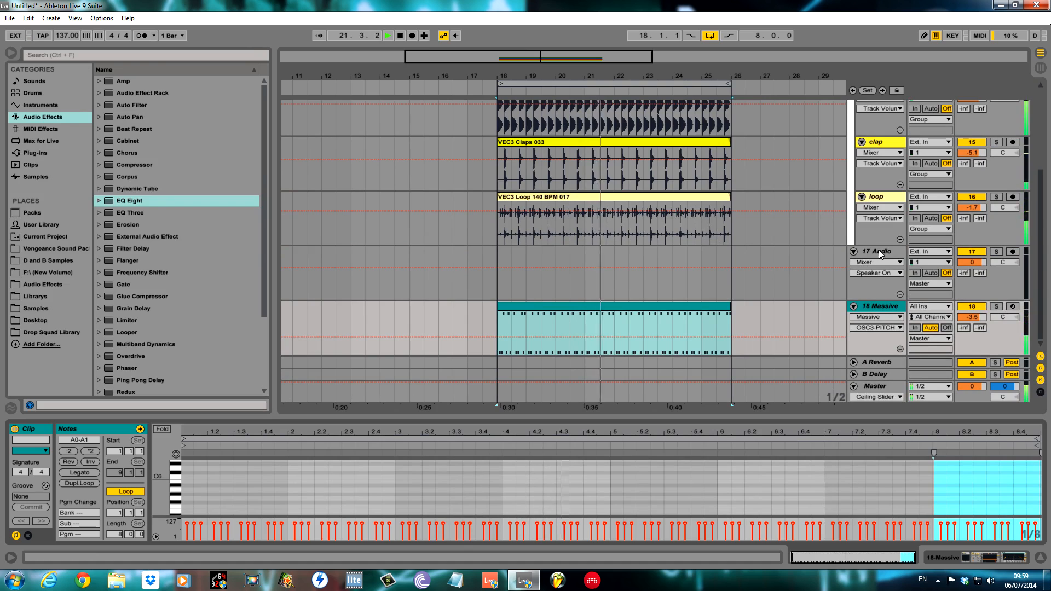
pyautogui.press('space')
pyautogui.scroll(3, 887, 253)
pyautogui.scroll(-3, 899, 252)
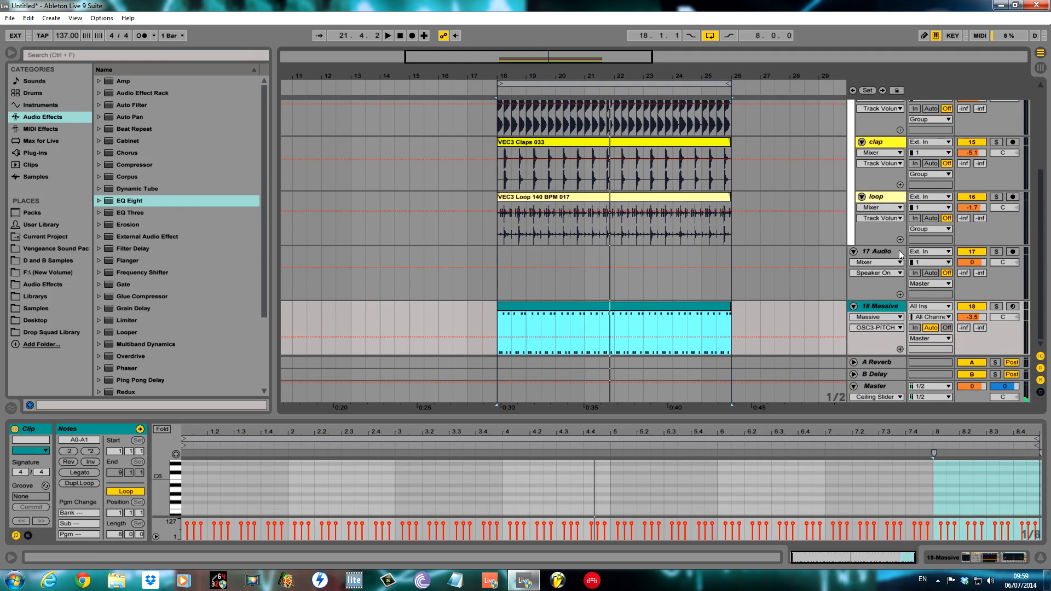
pyautogui.click(883, 311)
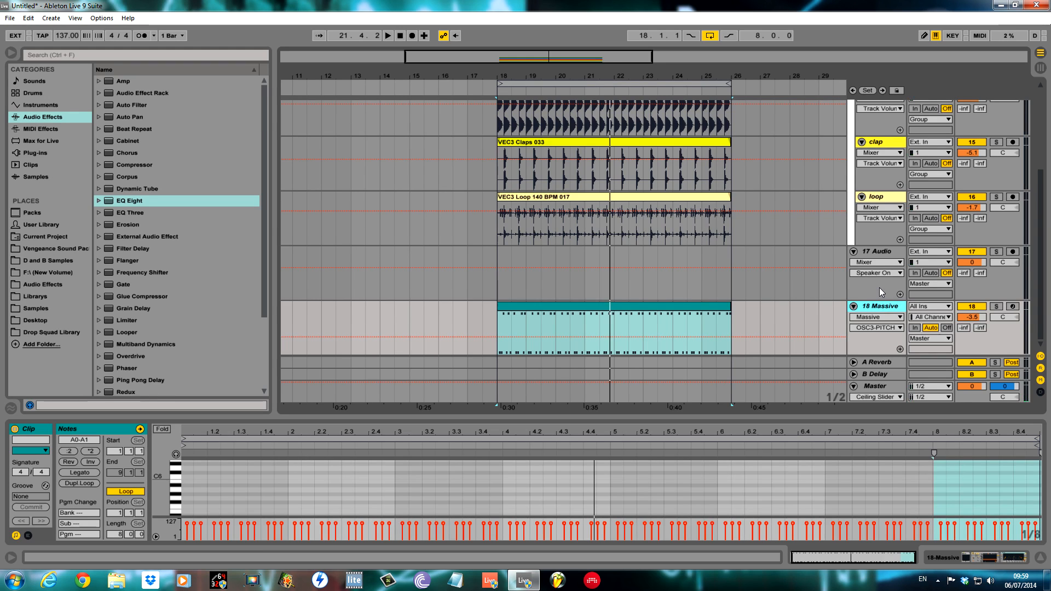
pyautogui.write('s')
pyautogui.press('Return')
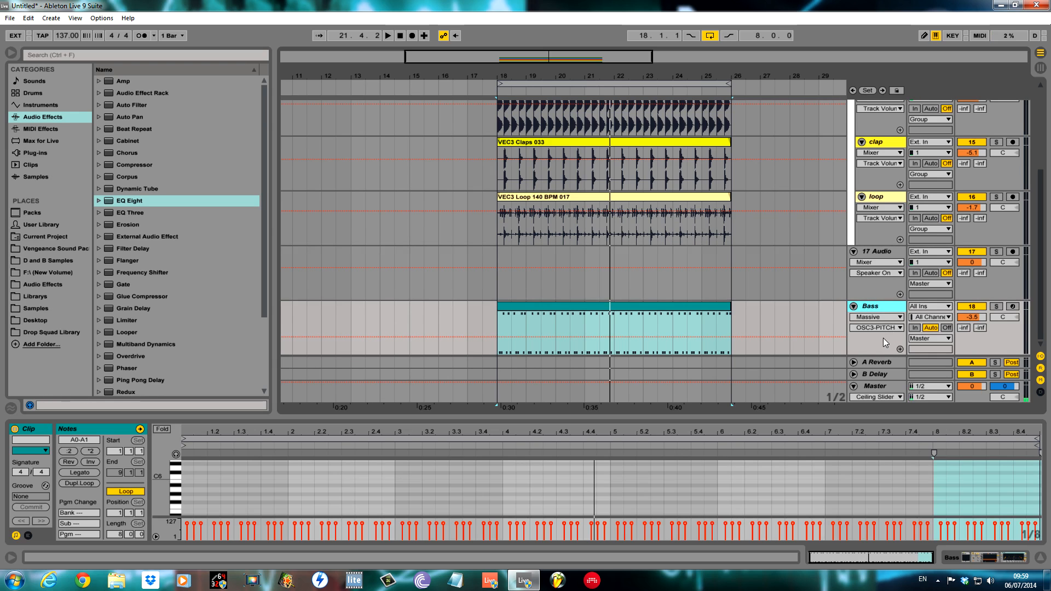
# Step: Add three new MIDI tracks below the Bass track
pyautogui.hotkey('ctrl', 'shift', 't')
pyautogui.hotkey('ctrl', 'shift', 't')
pyautogui.hotkey('ctrl', 'shift', 't')
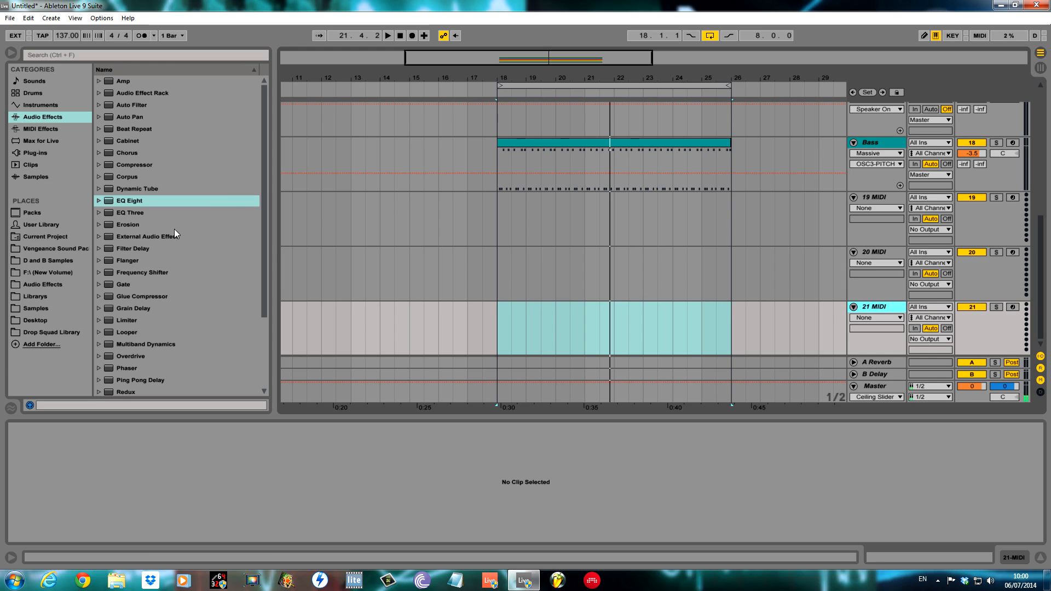
# Step: Find Diva(x64) among the U-HE plug-ins and load it onto the 19 MIDI track
pyautogui.click(44, 154)
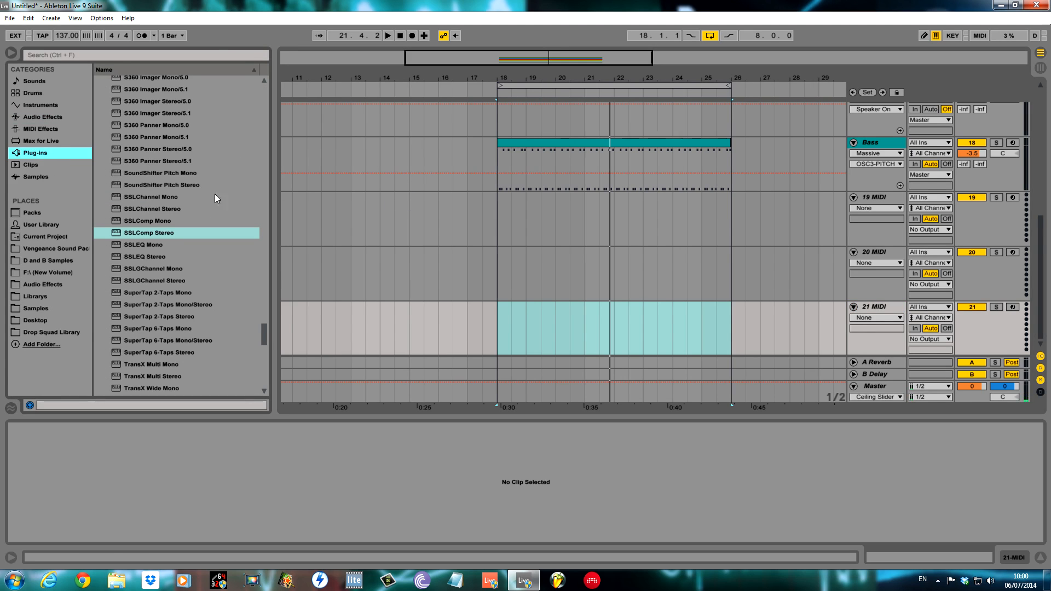
pyautogui.moveTo(265, 340); pyautogui.dragTo(261, 73)
pyautogui.click(100, 202)
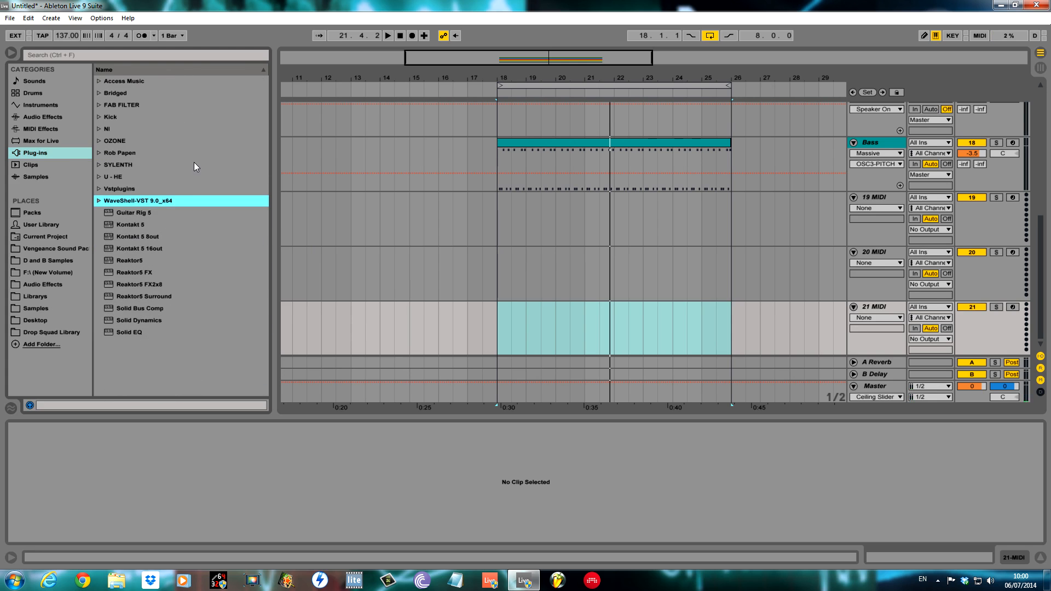
pyautogui.click(100, 177)
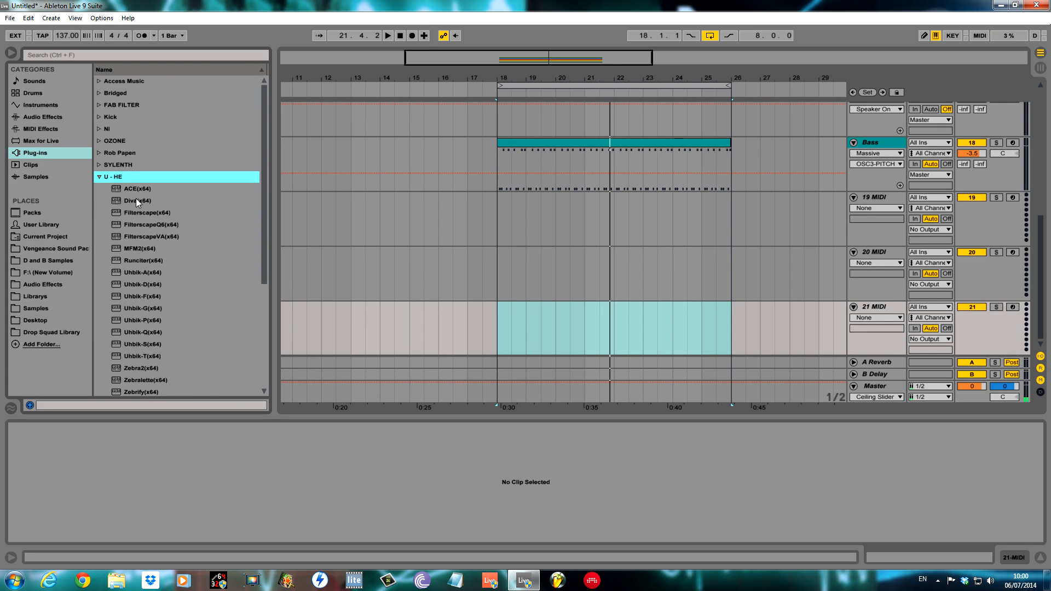
pyautogui.click(135, 201)
pyautogui.moveTo(882, 197); pyautogui.dragTo(882, 198)
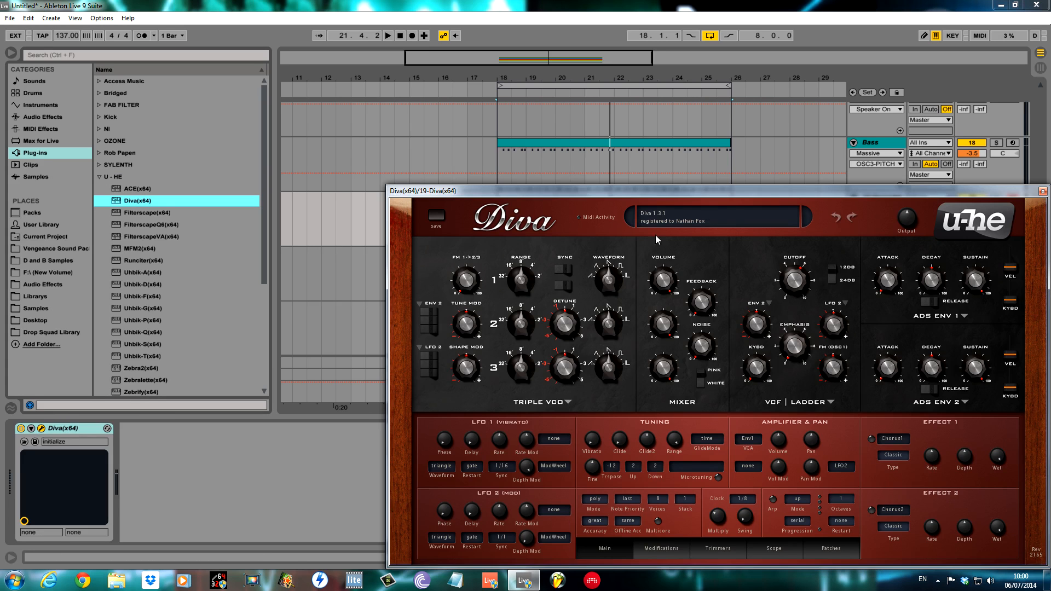
# Step: Create an empty eight-bar MIDI clip from bar 18 to 26 on the Diva track and open it in an enlarged note editor
pyautogui.moveTo(732, 195); pyautogui.dragTo(558, 342)
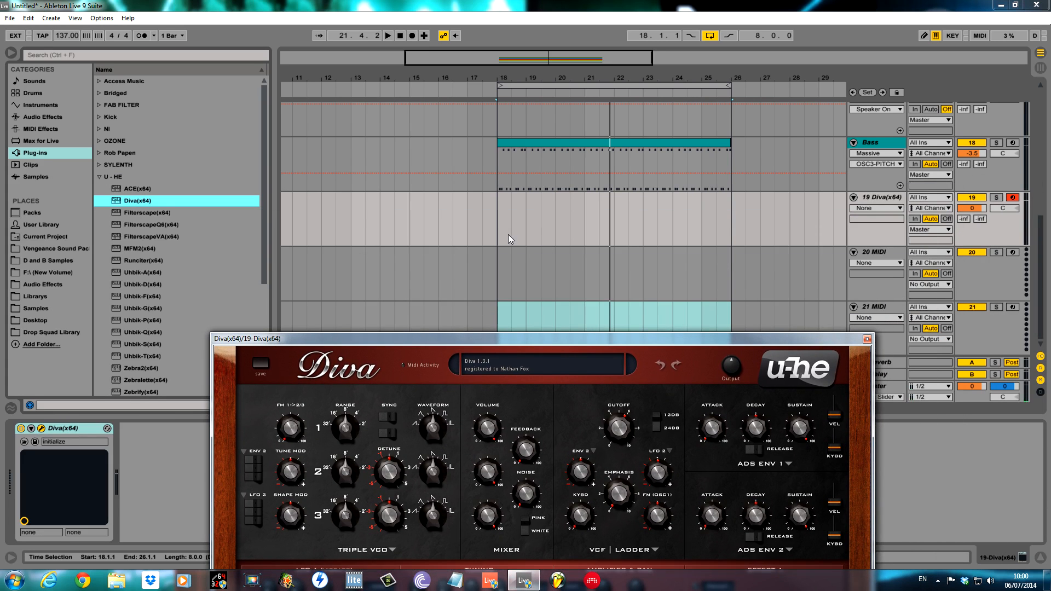
pyautogui.moveTo(504, 232); pyautogui.dragTo(729, 231)
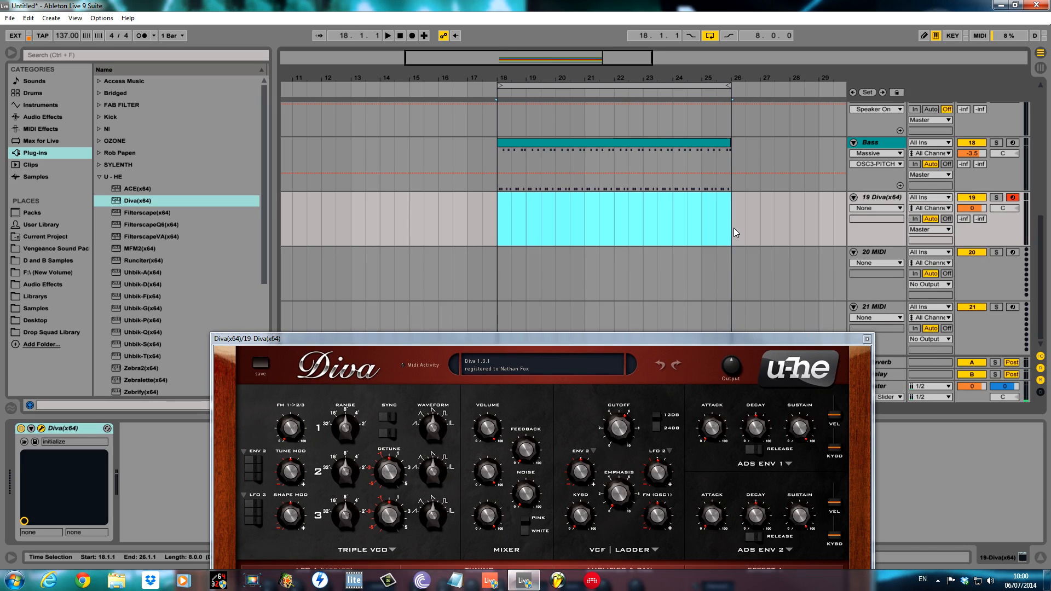
pyautogui.hotkey('ctrl', 'shift', 'm')
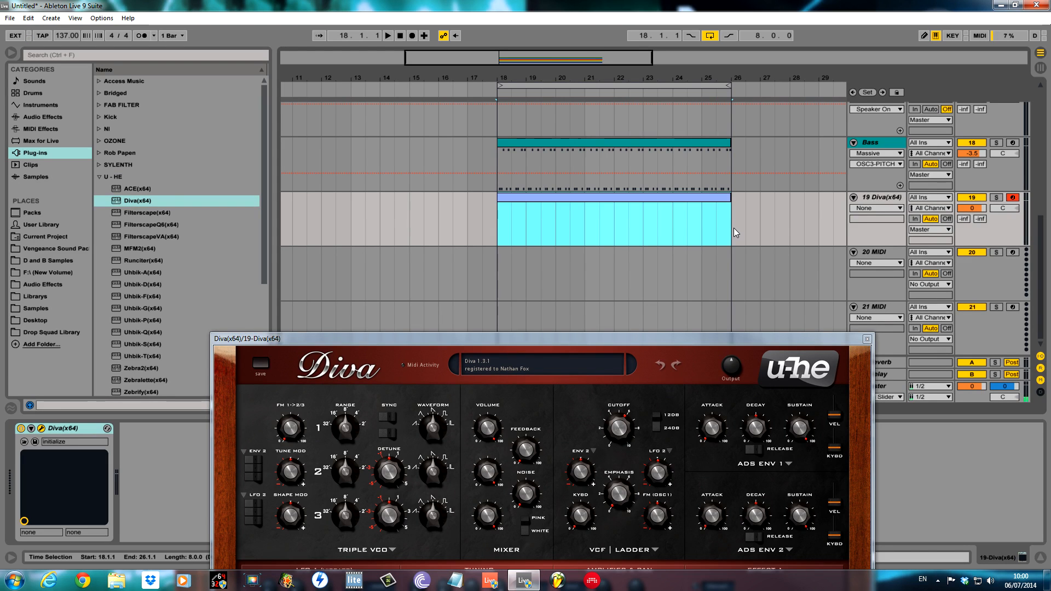
pyautogui.doubleClick(718, 198)
pyautogui.moveTo(597, 340); pyautogui.dragTo(864, 520)
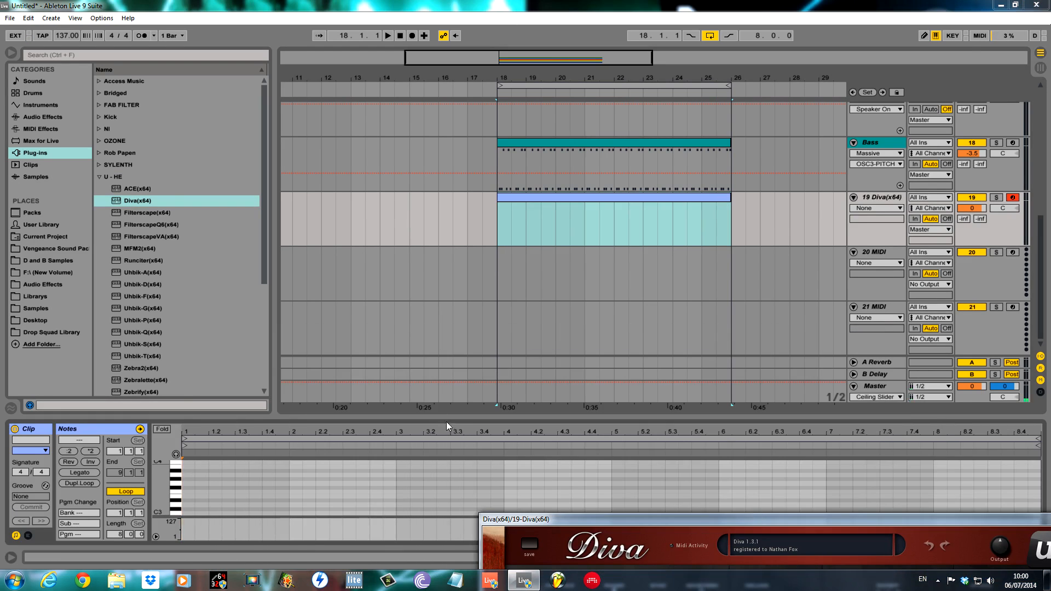
pyautogui.moveTo(445, 423); pyautogui.dragTo(446, 52)
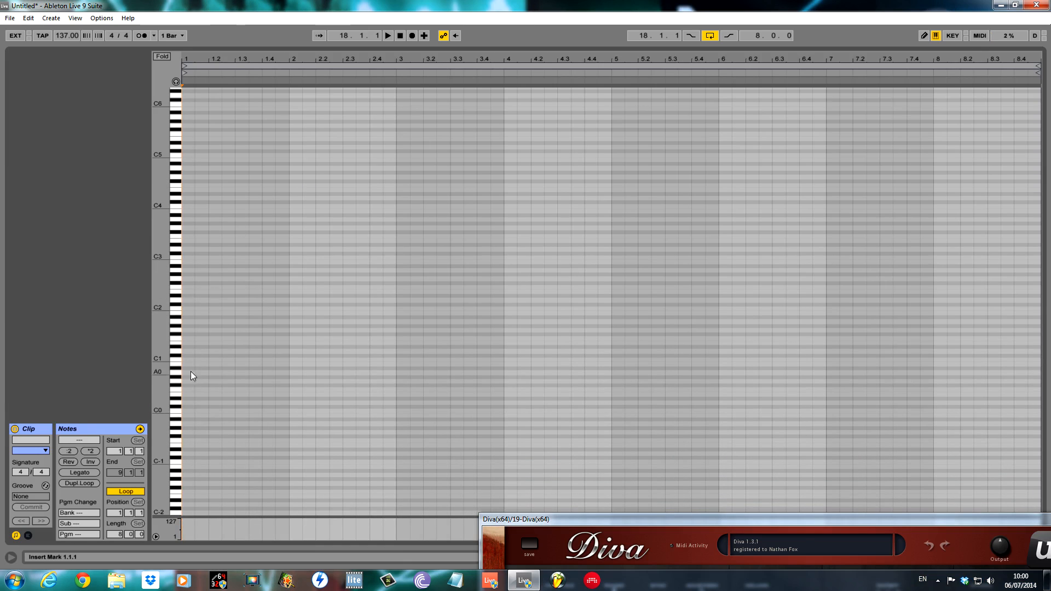
# Step: Collapse the DRums group and mute the Bass, 17 Audio, DRums and pluck tracks
pyautogui.press('space')
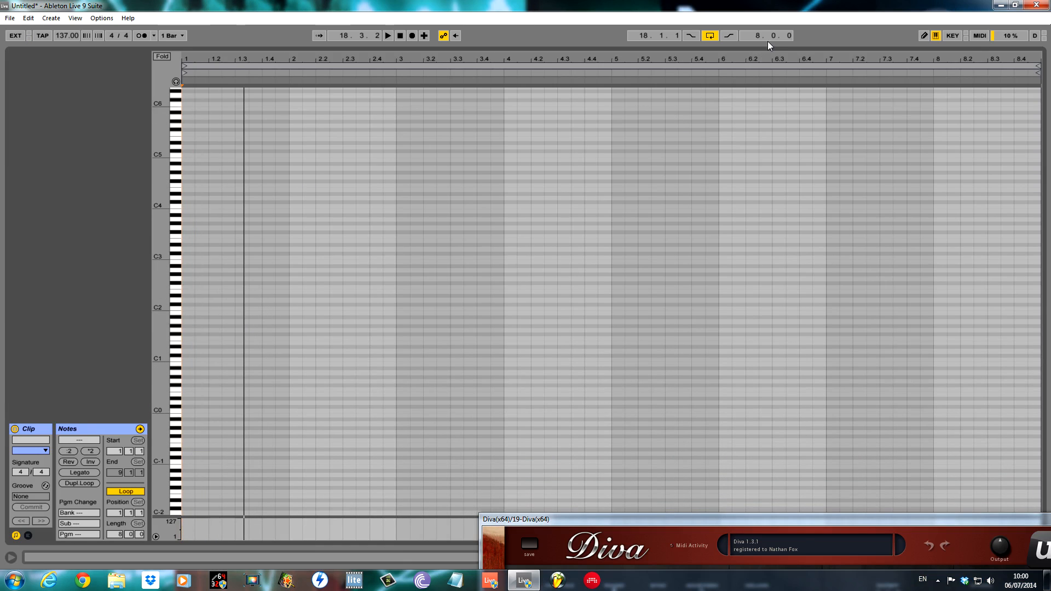
pyautogui.moveTo(770, 48); pyautogui.dragTo(760, 378)
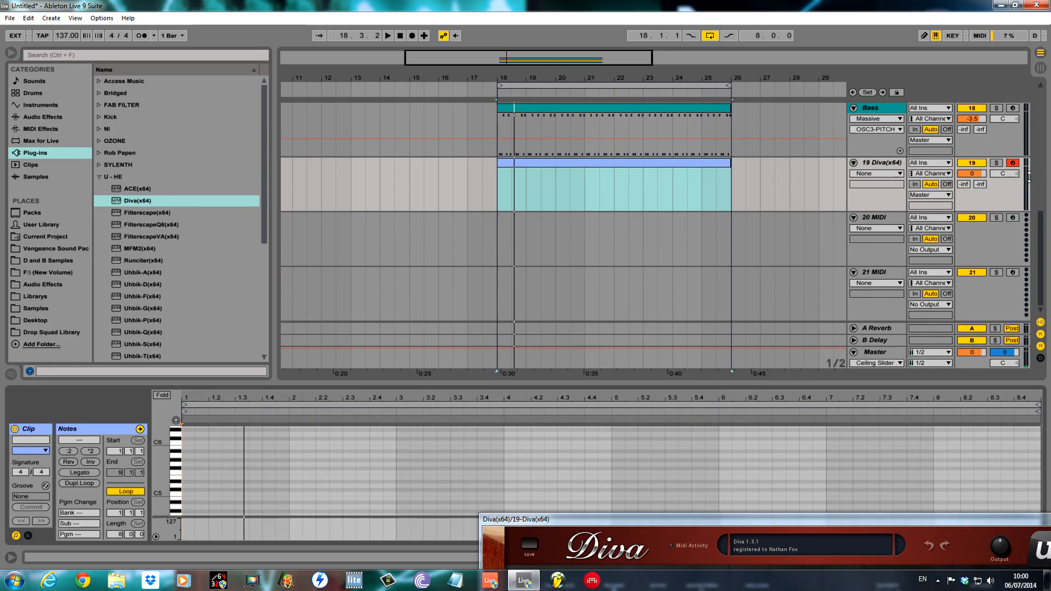
pyautogui.scroll(2, 971, 150)
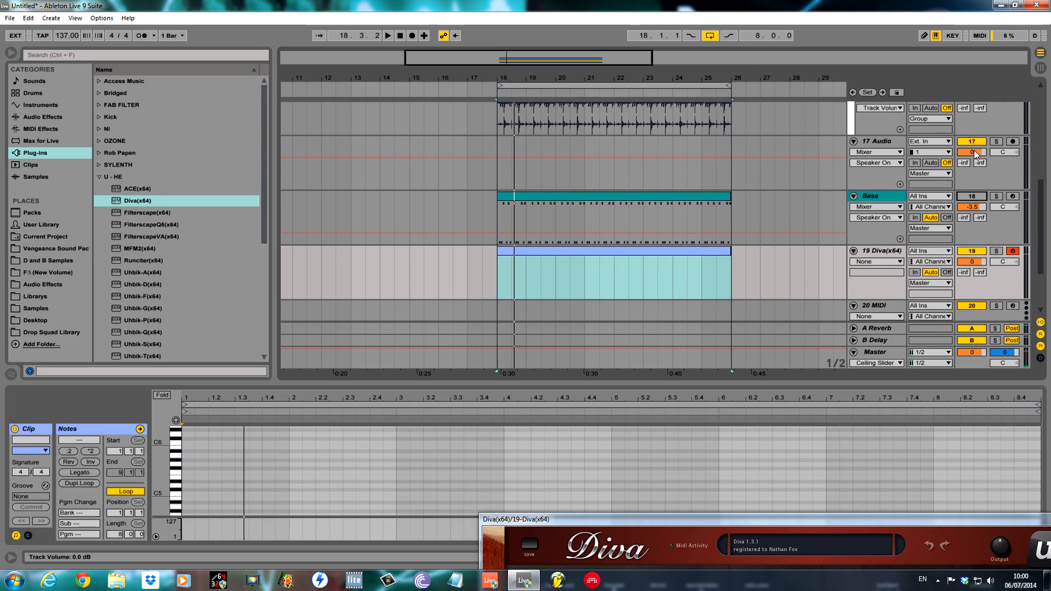
pyautogui.scroll(5, 930, 160)
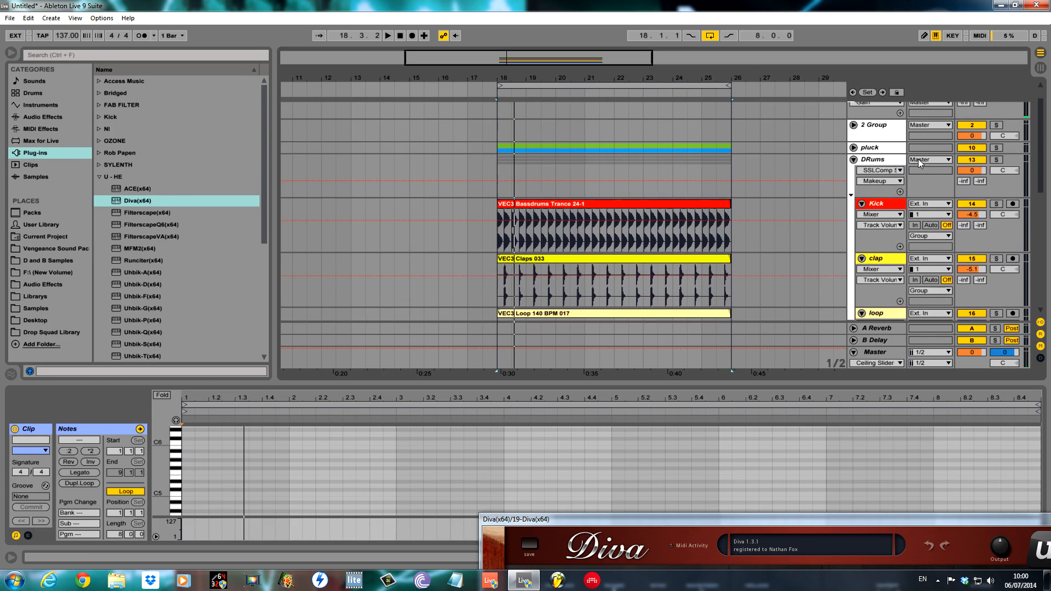
pyautogui.click(854, 160)
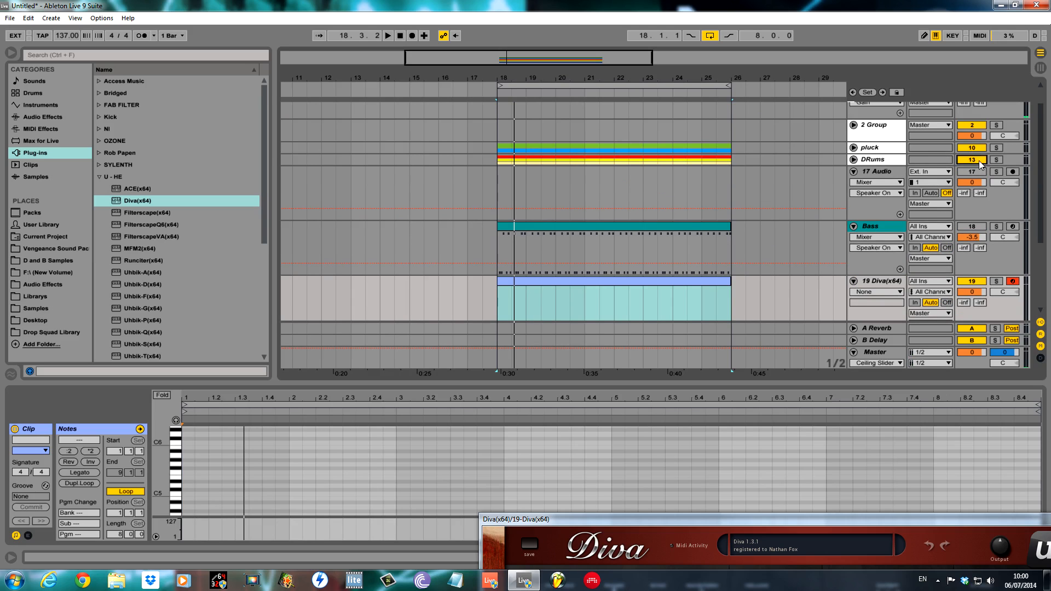
pyautogui.click(980, 148)
# Step: Draw a two-bar A3 note at the start of the Diva clip and audition it with the Diva window in view
pyautogui.moveTo(653, 384); pyautogui.dragTo(577, 266)
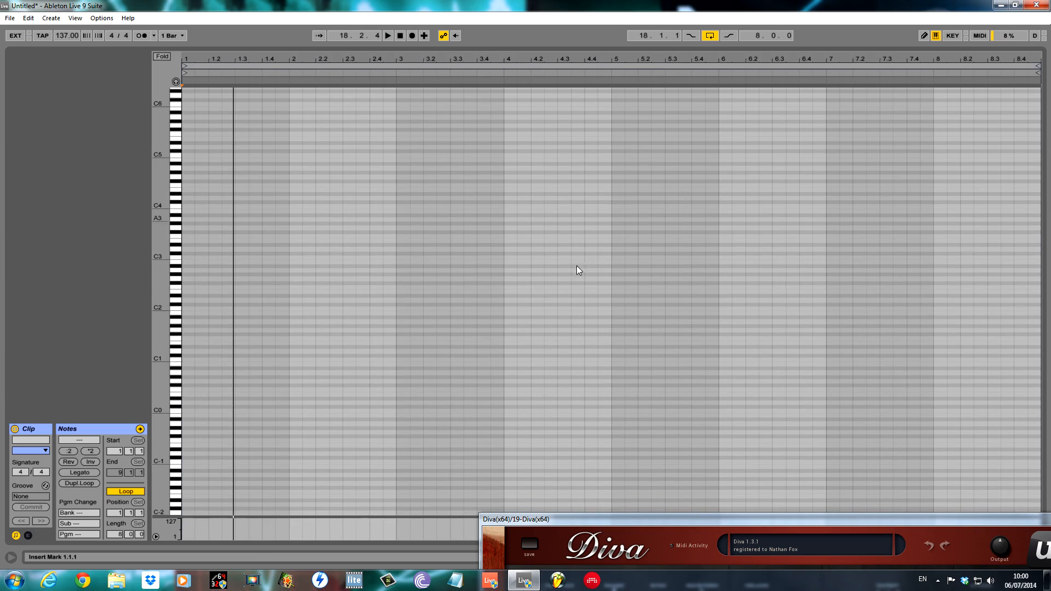
pyautogui.doubleClick(189, 219)
pyautogui.moveTo(194, 219); pyautogui.dragTo(395, 229)
pyautogui.press('space')
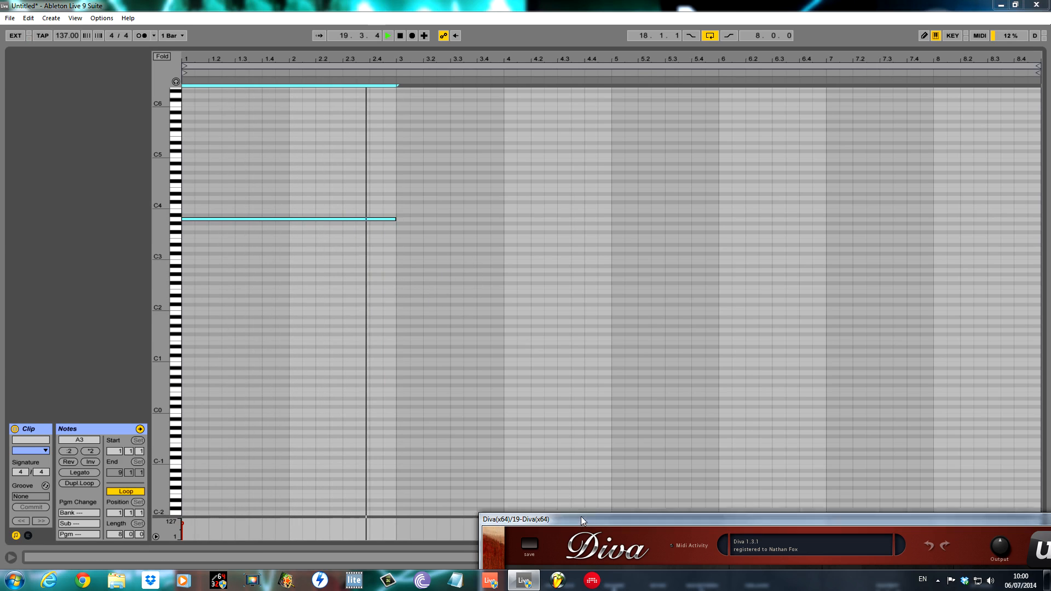
pyautogui.moveTo(580, 517); pyautogui.dragTo(582, 328)
pyautogui.press('space')
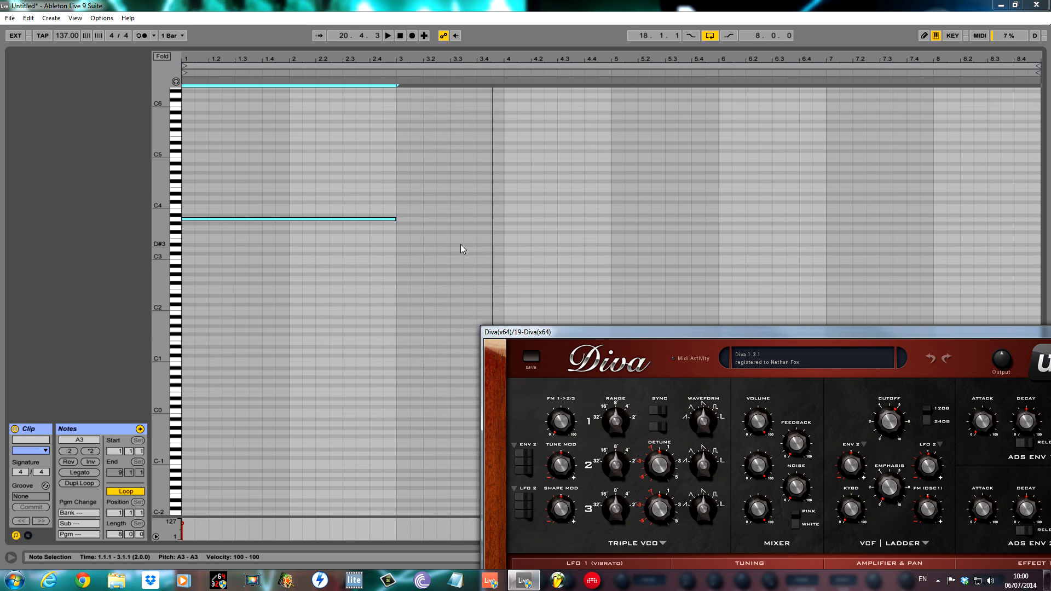
# Step: Add a one-bar D4 note in bar 3 and a one-bar C4 note in bar 4 of the Diva clip
pyautogui.doubleClick(400, 198)
pyautogui.moveTo(410, 199); pyautogui.dragTo(504, 203)
pyautogui.doubleClick(506, 206)
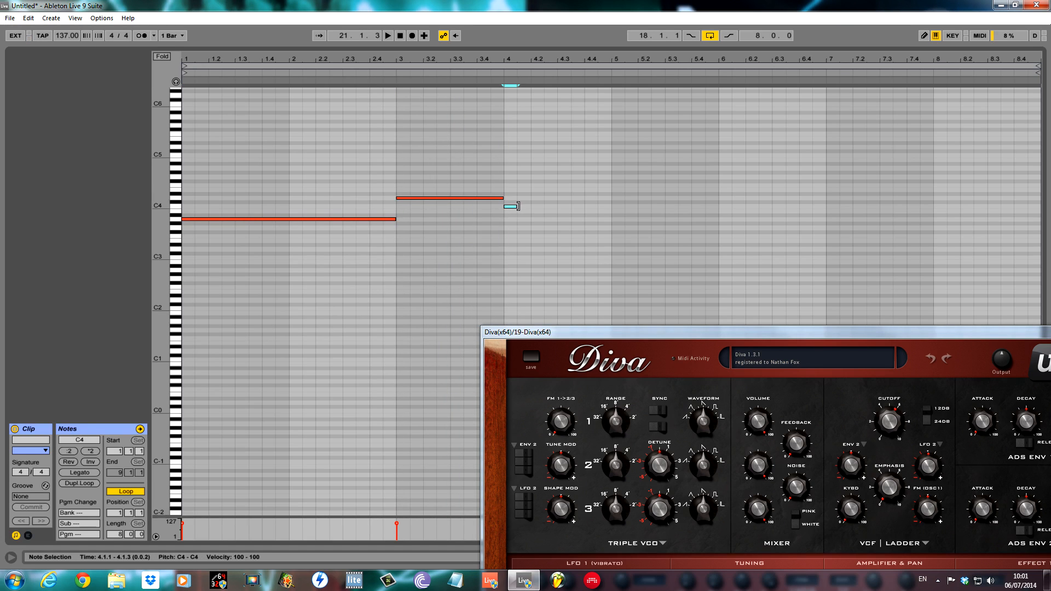
pyautogui.moveTo(517, 206); pyautogui.dragTo(612, 208)
# Step: Unmute the pluck track, audition it with the Diva clip, and raise the bar 4 note to C#4
pyautogui.press('space')
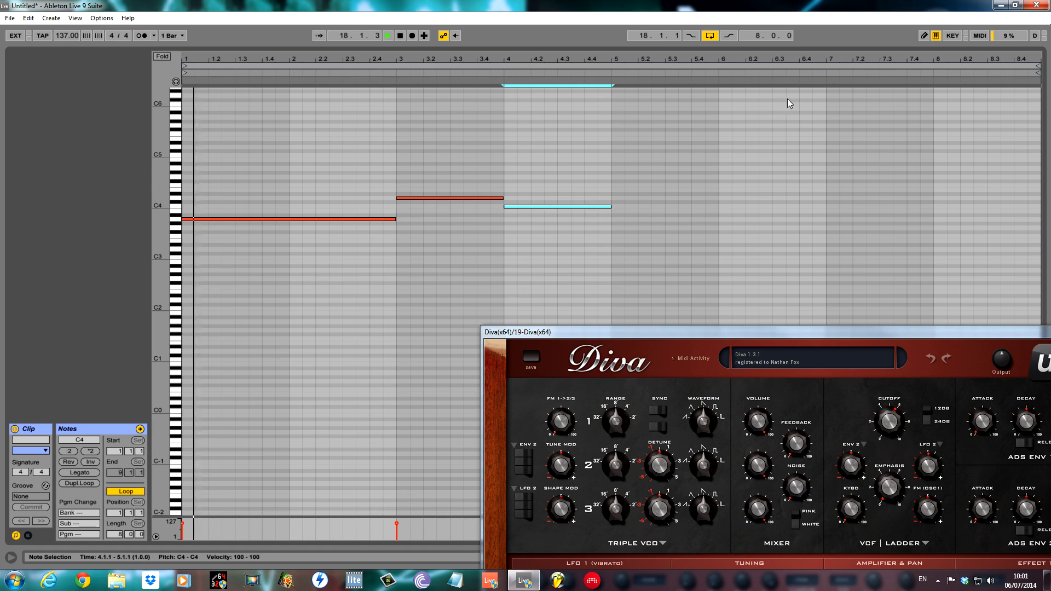
pyautogui.moveTo(802, 47); pyautogui.dragTo(837, 281)
pyautogui.scroll(5, 816, 196)
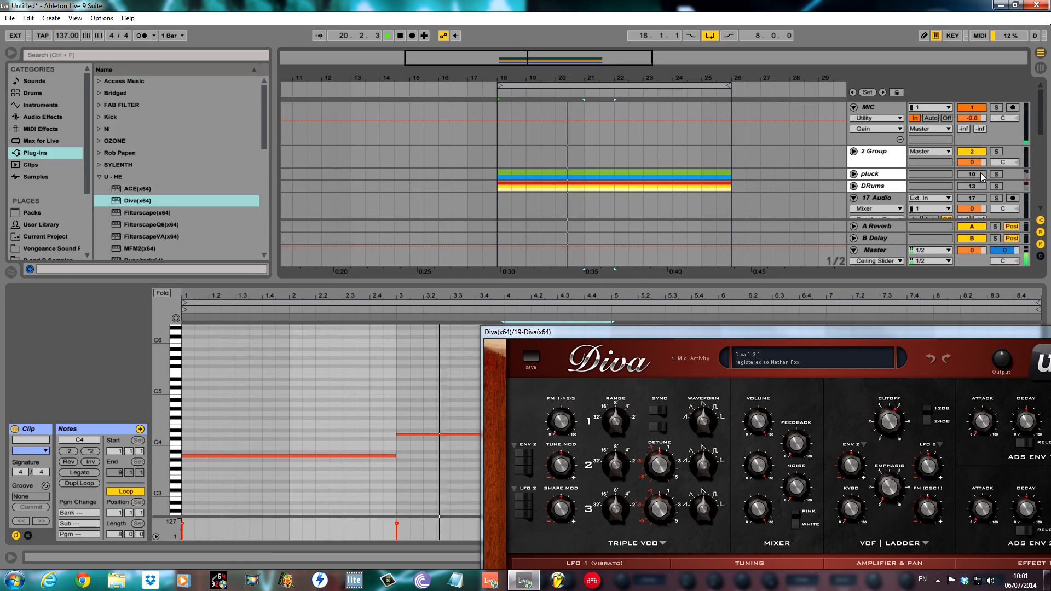
pyautogui.scroll(-3, 982, 177)
pyautogui.moveTo(645, 238); pyautogui.dragTo(659, 147)
pyautogui.press('space')
pyautogui.moveTo(537, 217); pyautogui.dragTo(538, 213)
pyautogui.press('space')
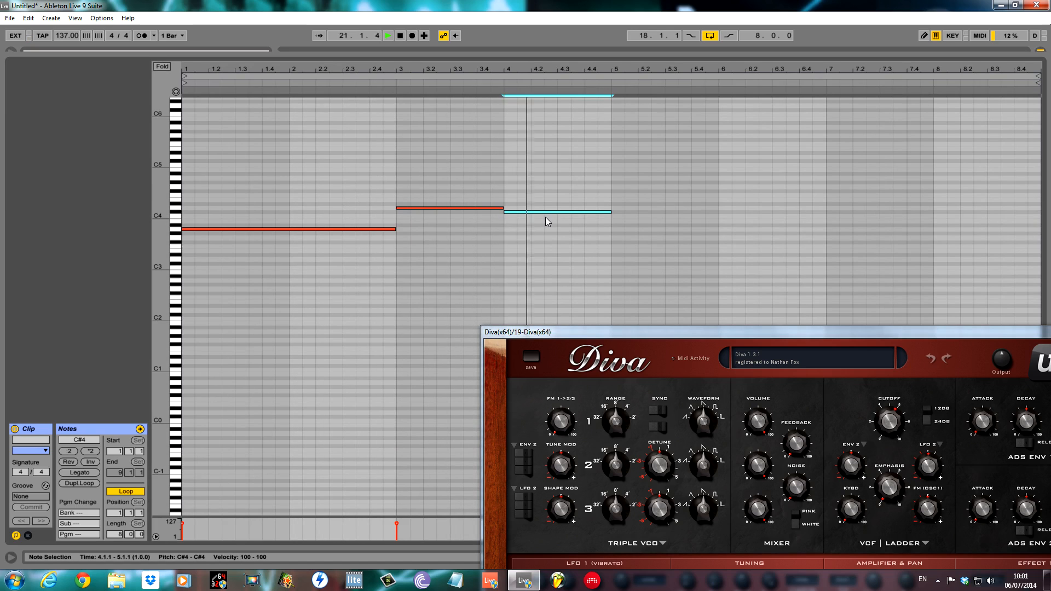
# Step: Add a two-bar A3 note at bar 5 and a two-bar B3 note at bar 7, and play the clip
pyautogui.click(617, 229)
pyautogui.doubleClick(617, 228)
pyautogui.moveTo(618, 228); pyautogui.dragTo(821, 234)
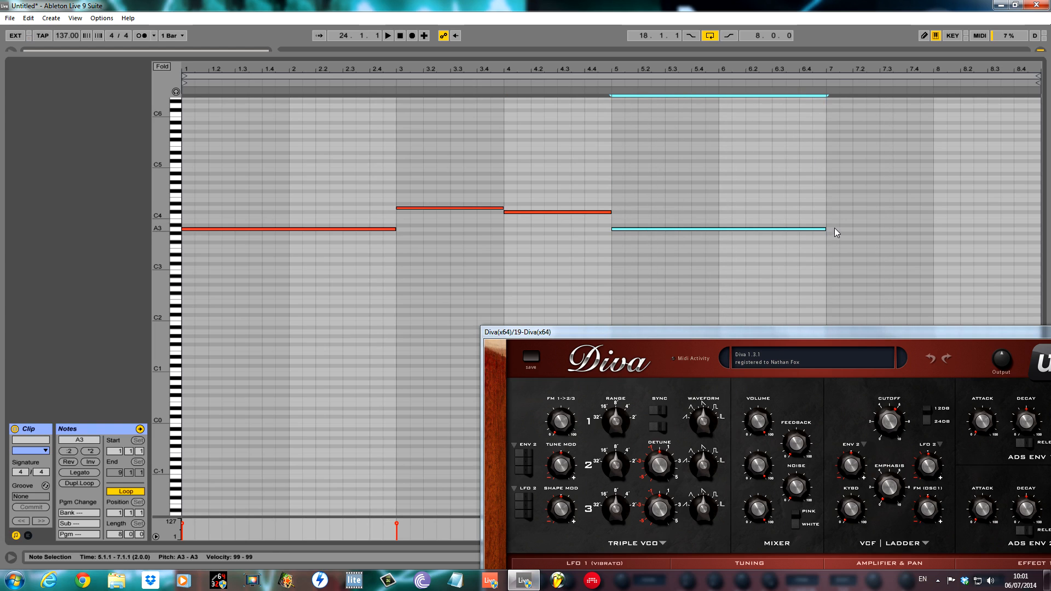
pyautogui.click(832, 221)
pyautogui.doubleClick(832, 221)
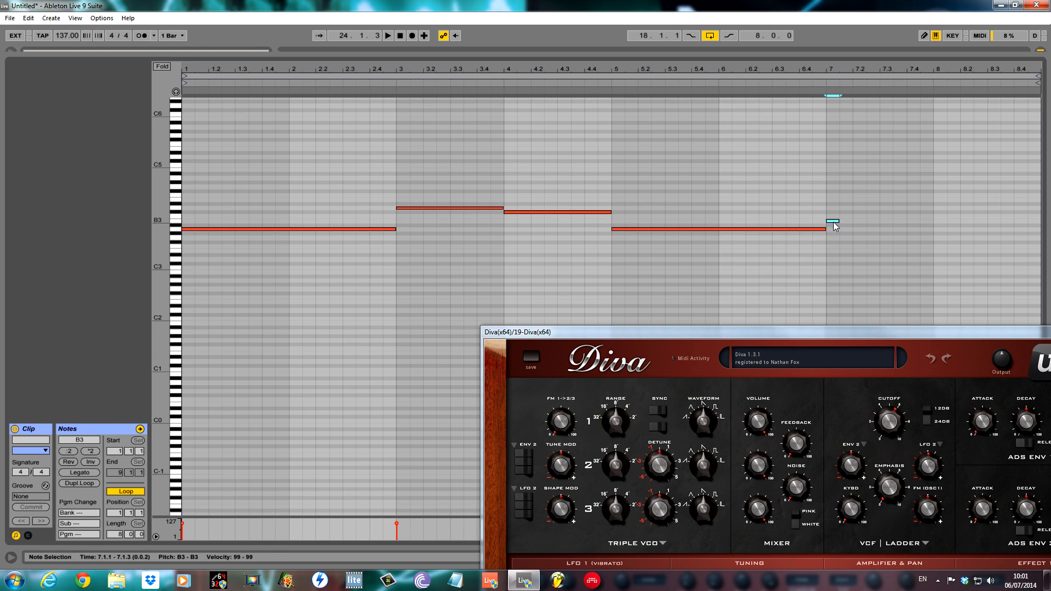
pyautogui.moveTo(837, 220); pyautogui.dragTo(1042, 219)
pyautogui.press('space')
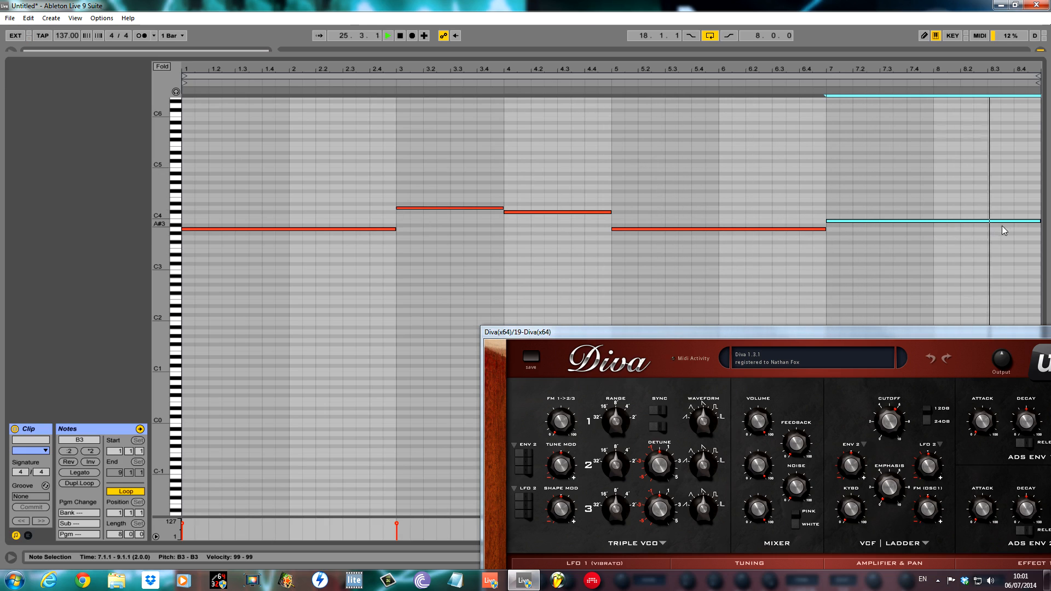
# Step: Duplicate all the clip's notes one octave higher and transpose both layers up an octave, spanning A4 to D6
pyautogui.click(236, 181)
pyautogui.hotkey('ctrl', 'a')
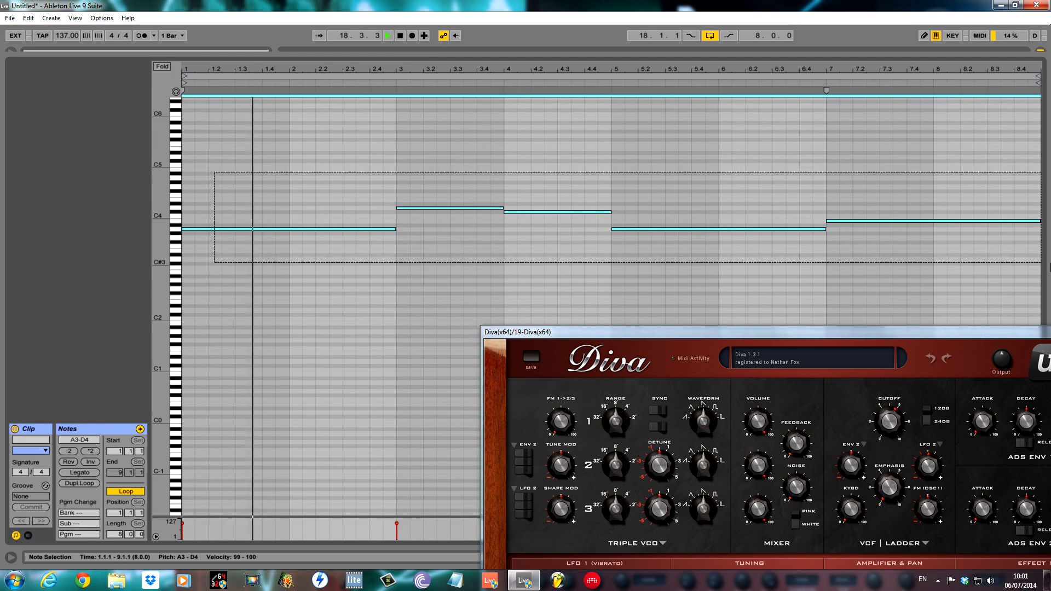
pyautogui.moveTo(251, 231); pyautogui.dragTo(252, 177)
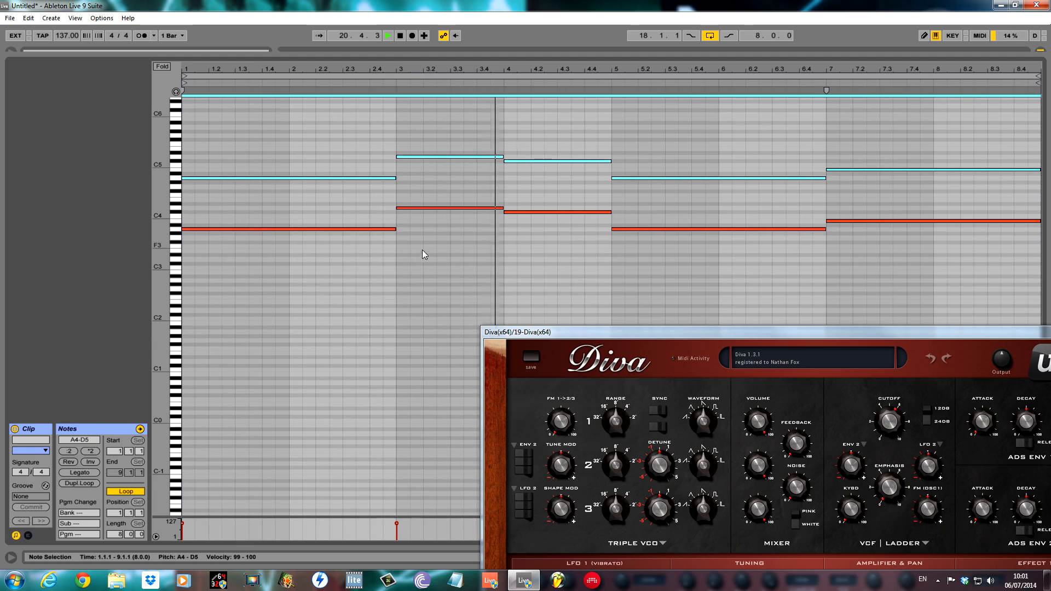
pyautogui.hotkey('ctrl', 'a')
pyautogui.hotkey('shift', 'Up')
# Step: Bring the whole Diva window into view and mute the pluck track in the arrangement
pyautogui.moveTo(660, 335); pyautogui.dragTo(494, 218)
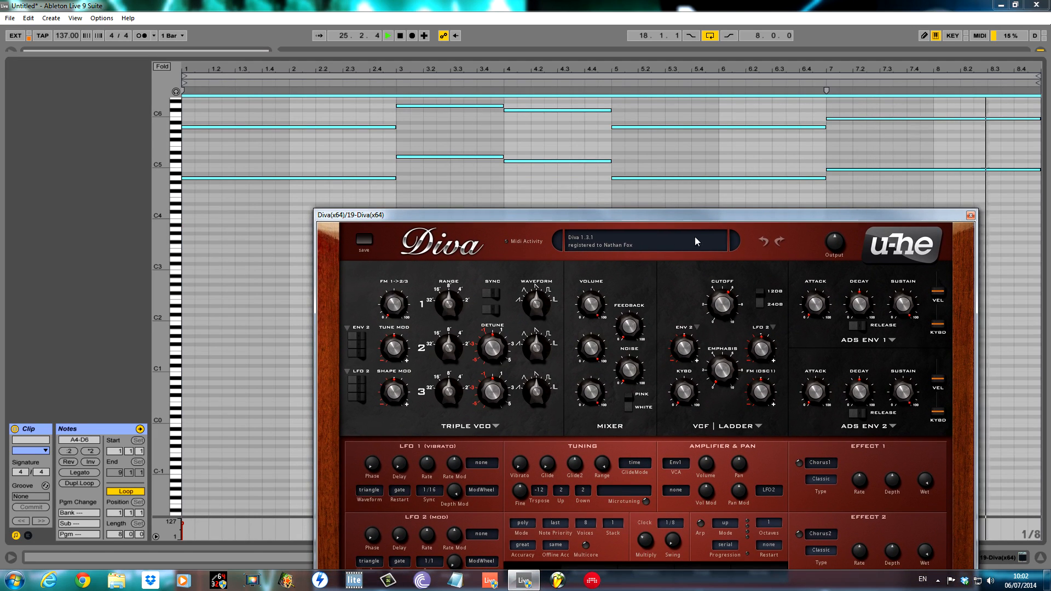
pyautogui.moveTo(812, 54); pyautogui.dragTo(813, 260)
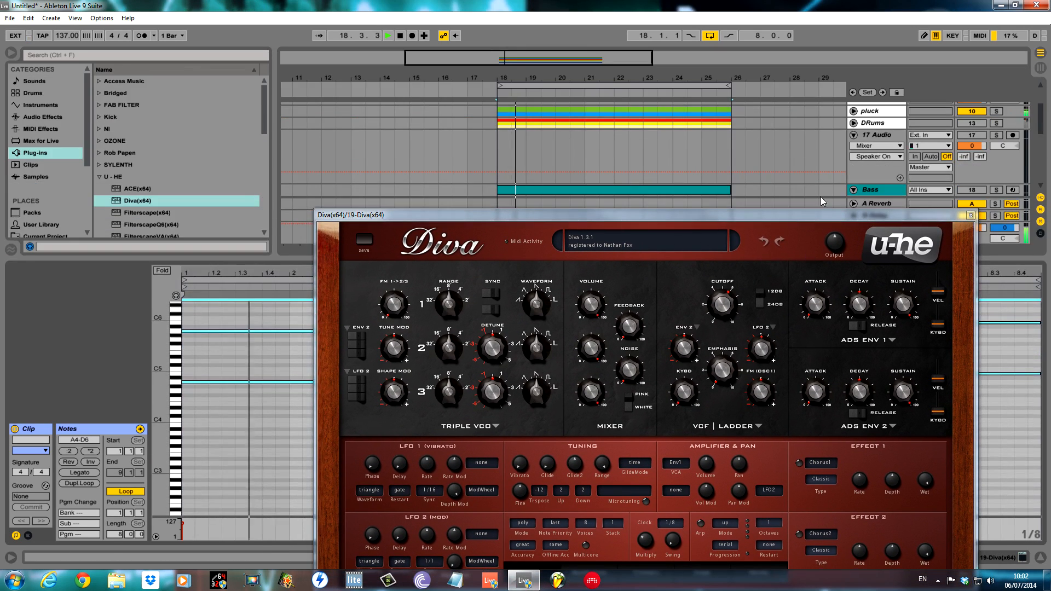
pyautogui.scroll(3, 929, 171)
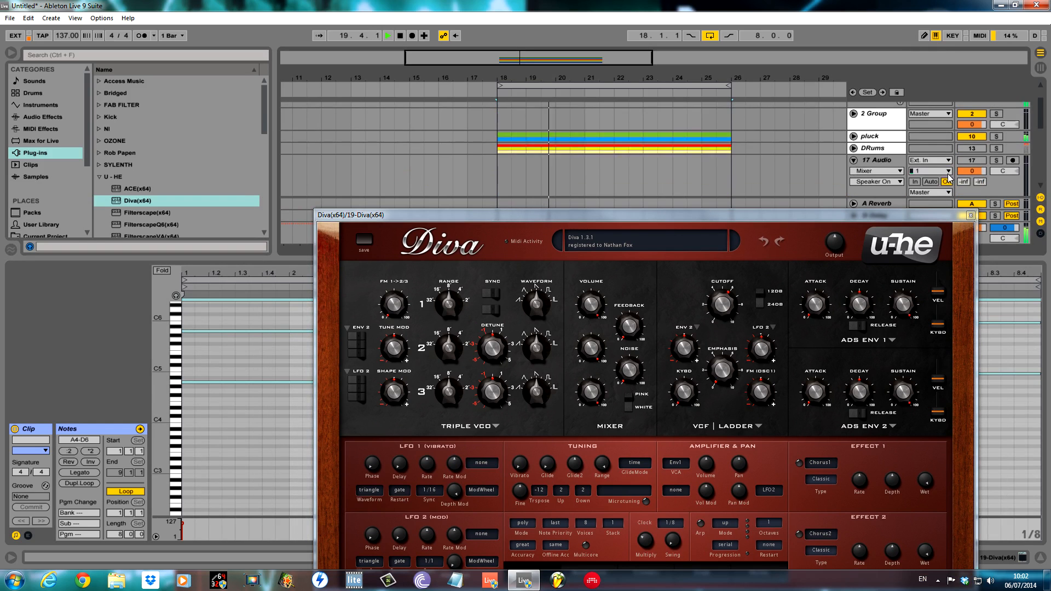
pyautogui.click(981, 150)
# Step: Switch Diva's oscillator model to Digital, set the second oscillator's detune to 66 and turn on High Quality
pyautogui.moveTo(793, 215); pyautogui.dragTo(767, 142)
pyautogui.click(463, 353)
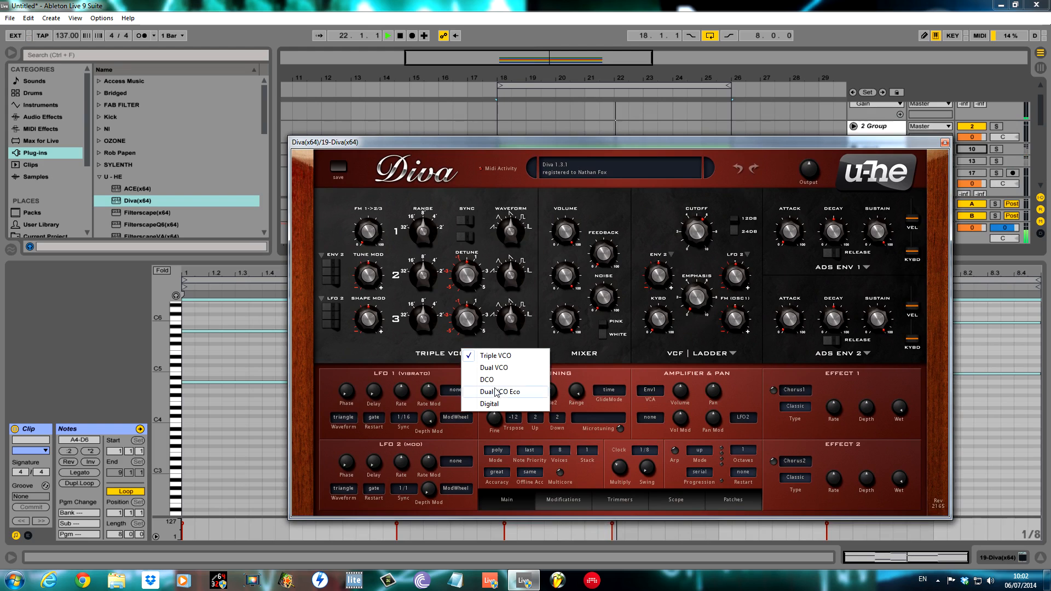
pyautogui.click(489, 404)
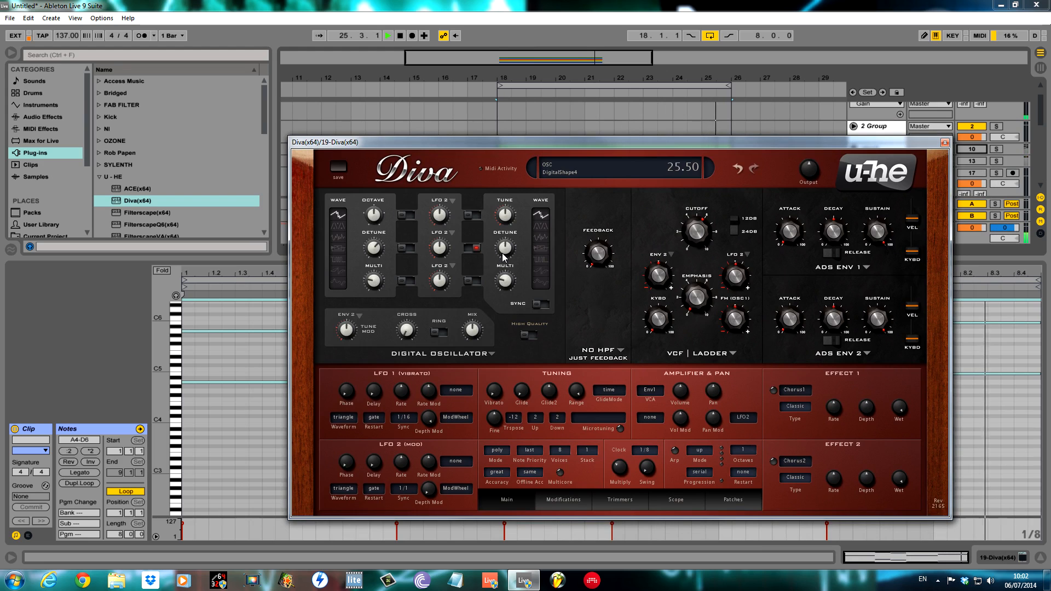
pyautogui.moveTo(507, 237); pyautogui.dragTo(507, 234)
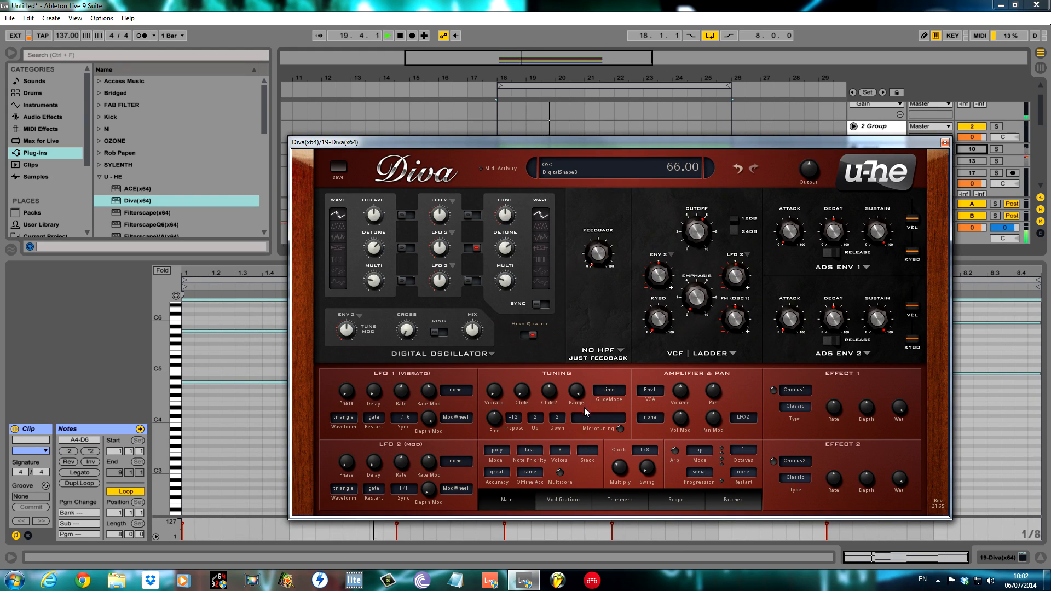
# Step: Set Diva's accuracy to divine, Stack to 2 and Output to 50, with Multicore turned on
pyautogui.click(499, 473)
pyautogui.click(525, 516)
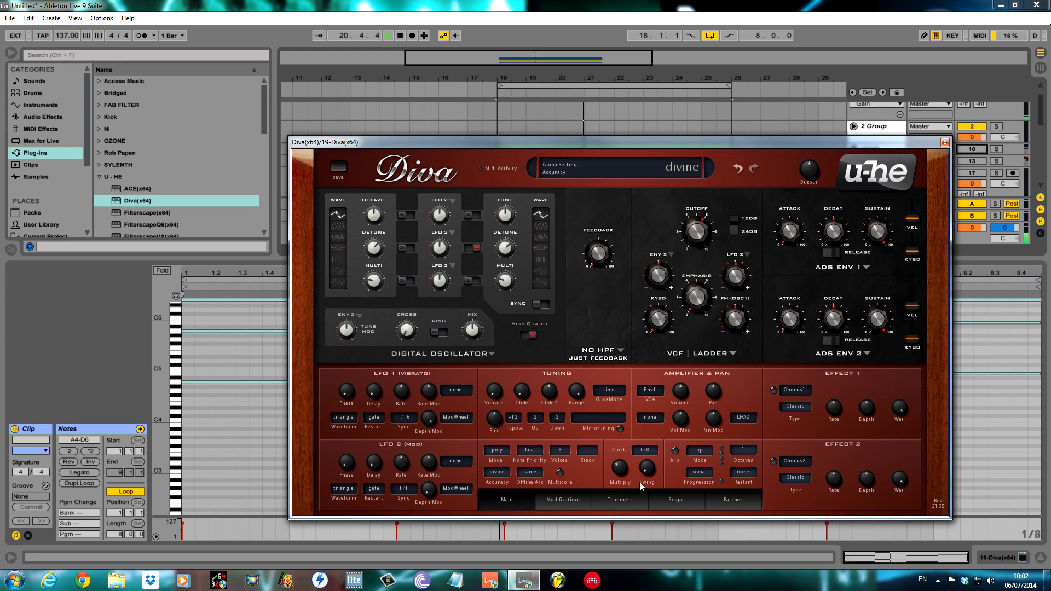
pyautogui.click(584, 451)
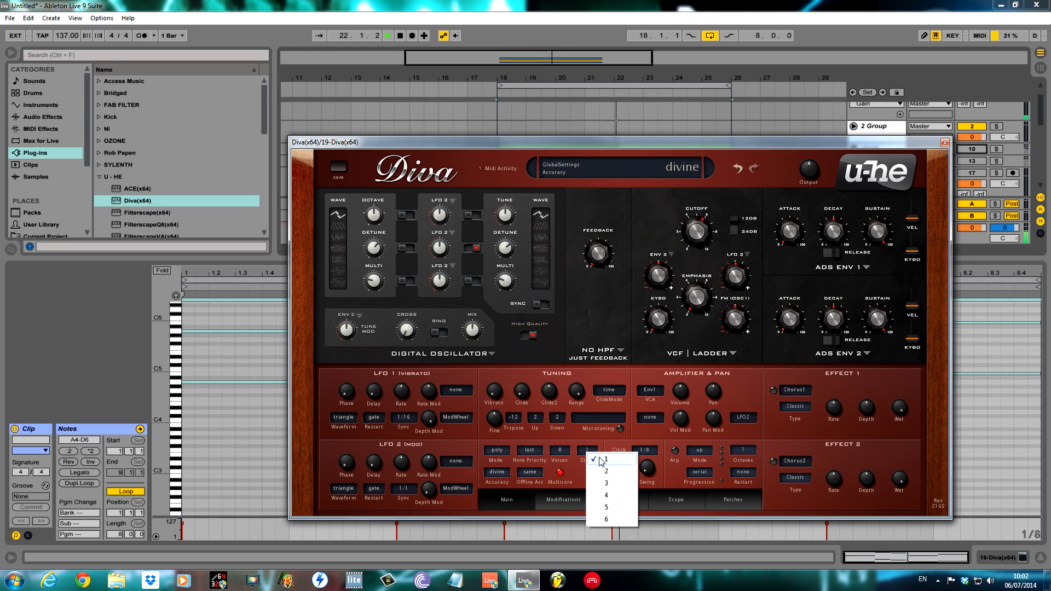
pyautogui.click(608, 472)
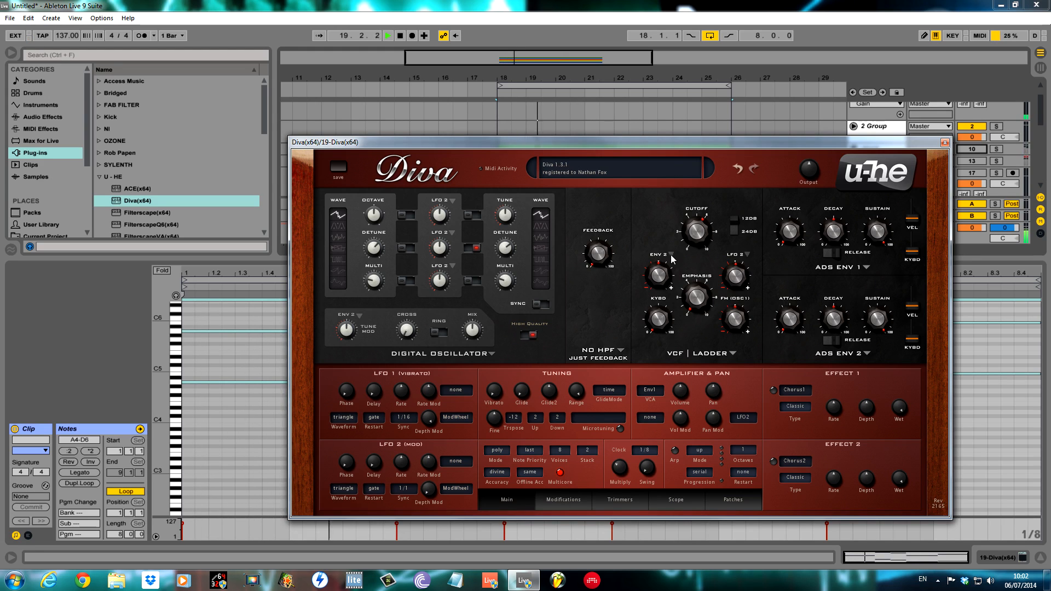
pyautogui.moveTo(815, 183); pyautogui.dragTo(818, 192)
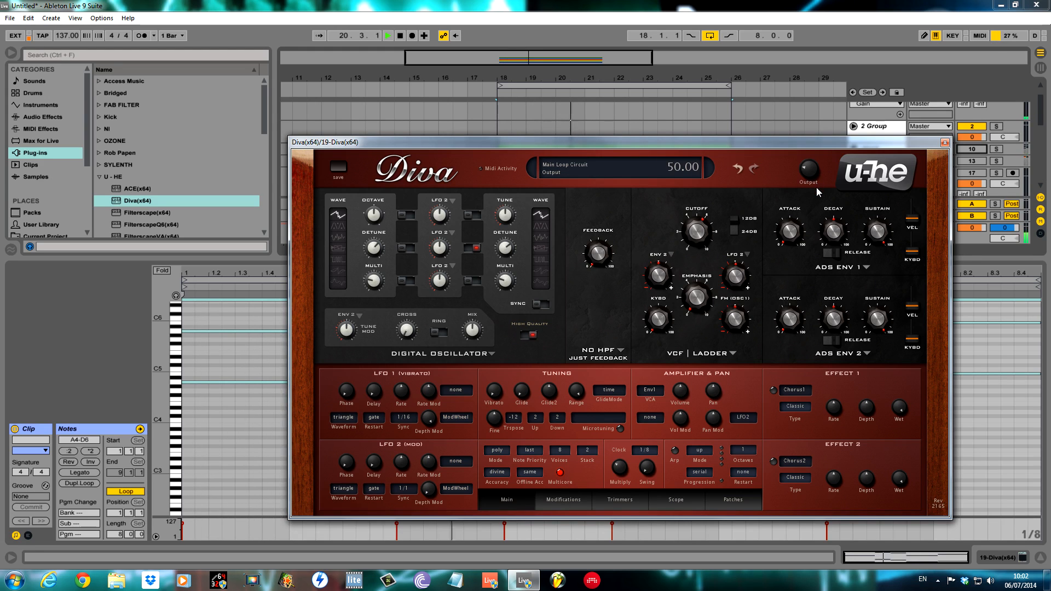
pyautogui.moveTo(813, 141); pyautogui.dragTo(712, 190)
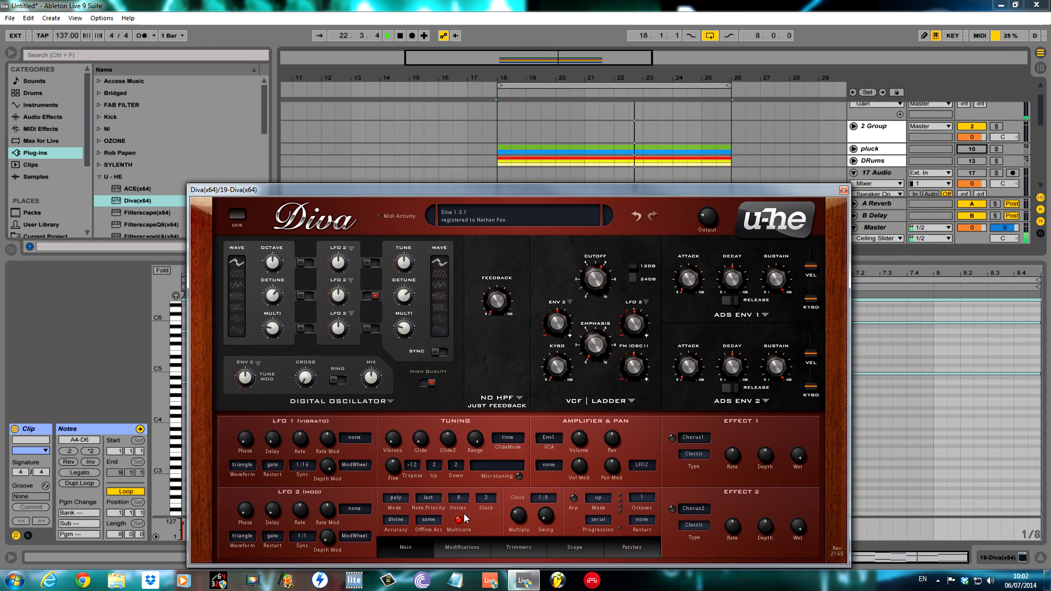
# Step: Reduce Diva's accuracy to great and then fast, and turn off the oscillator's High Quality option
pyautogui.click(396, 519)
pyautogui.click(418, 501)
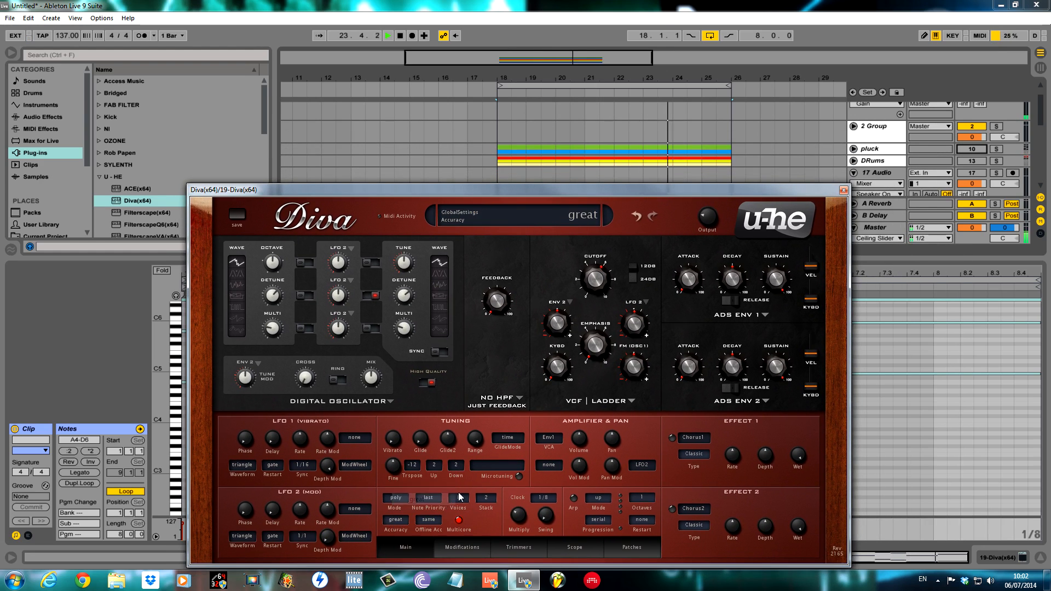
pyautogui.click(428, 383)
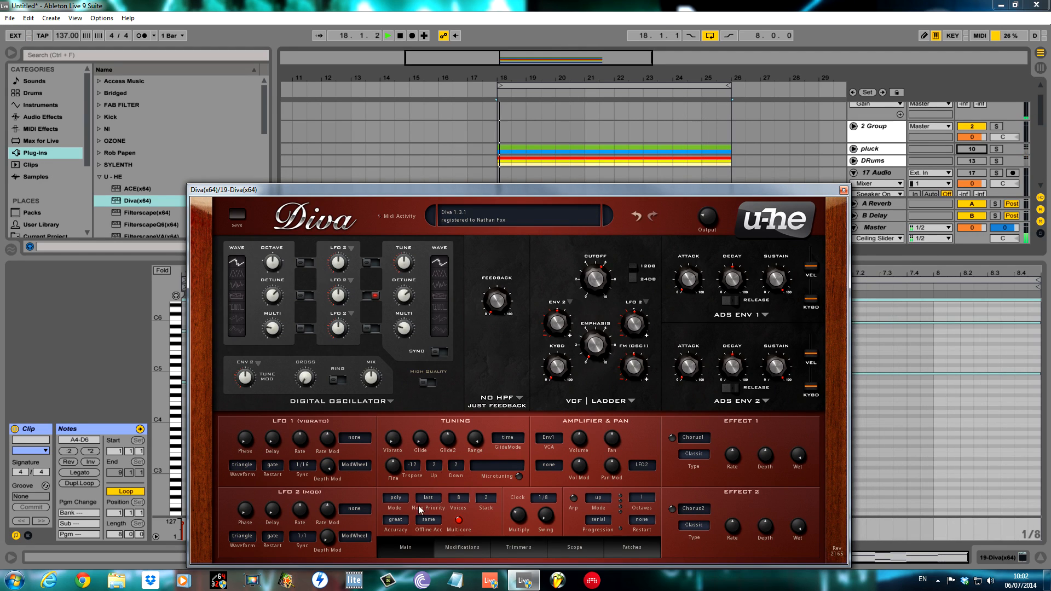
pyautogui.click(400, 521)
pyautogui.click(419, 489)
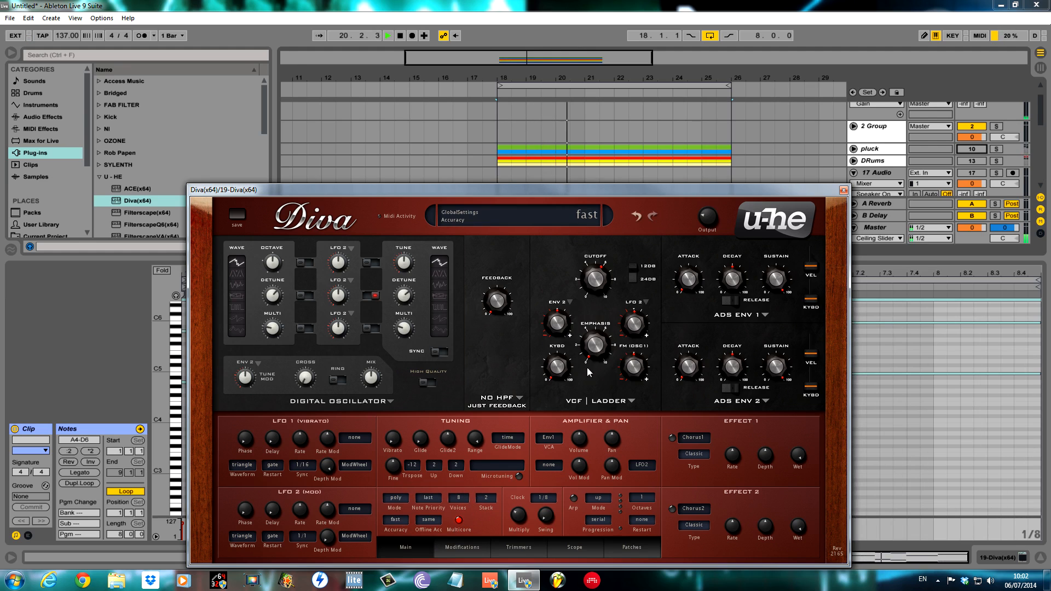
# Step: Set the filter cutoff to 114 and envelope 1's attack to 24 and sustain to 79.5
pyautogui.moveTo(595, 286)
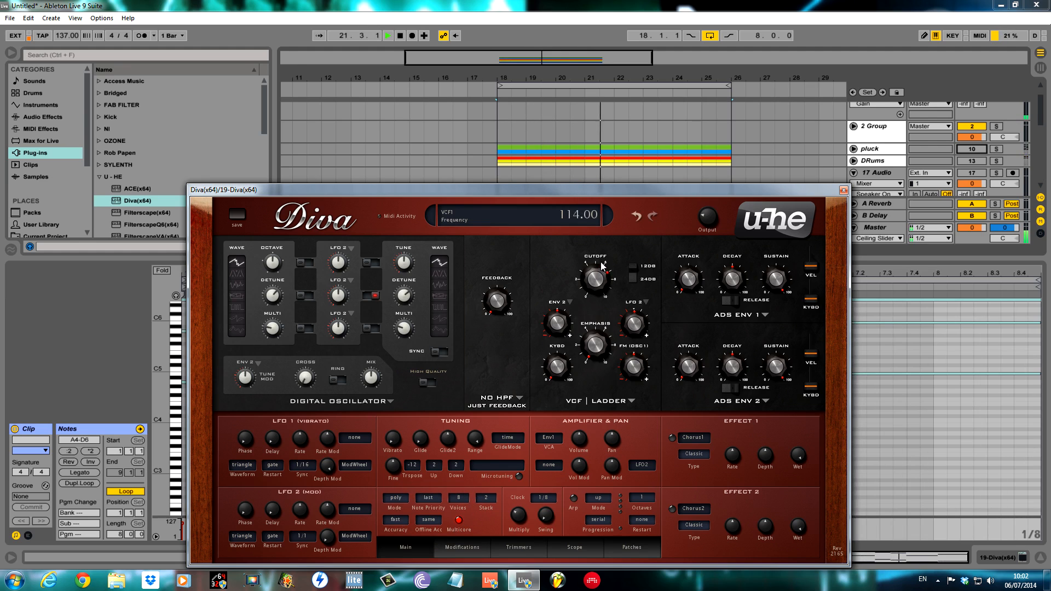
pyautogui.moveTo(693, 264)
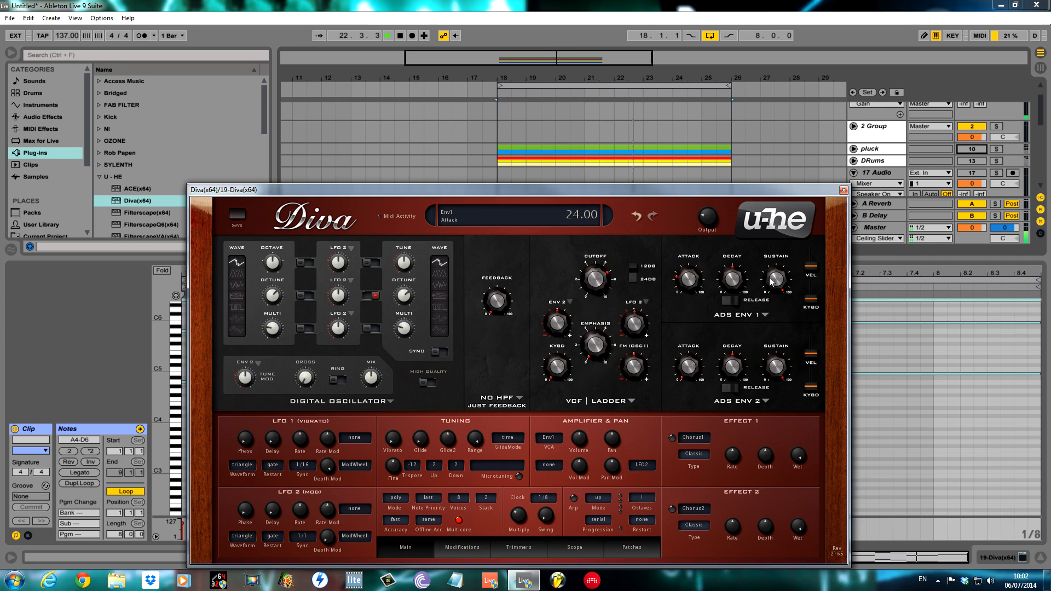
pyautogui.moveTo(683, 281); pyautogui.dragTo(682, 268)
pyautogui.moveTo(778, 277); pyautogui.dragTo(783, 306)
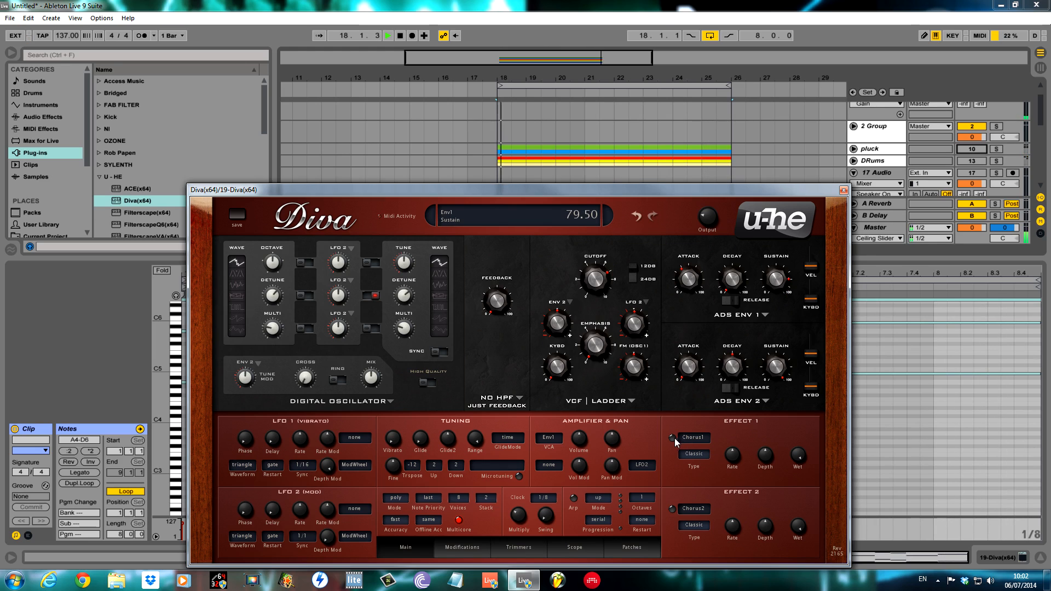
# Step: Turn on the Chorus1 effect and adjust the Multi amounts of the digital oscillators
pyautogui.moveTo(790, 465); pyautogui.dragTo(797, 491)
pyautogui.moveTo(416, 335); pyautogui.dragTo(402, 267)
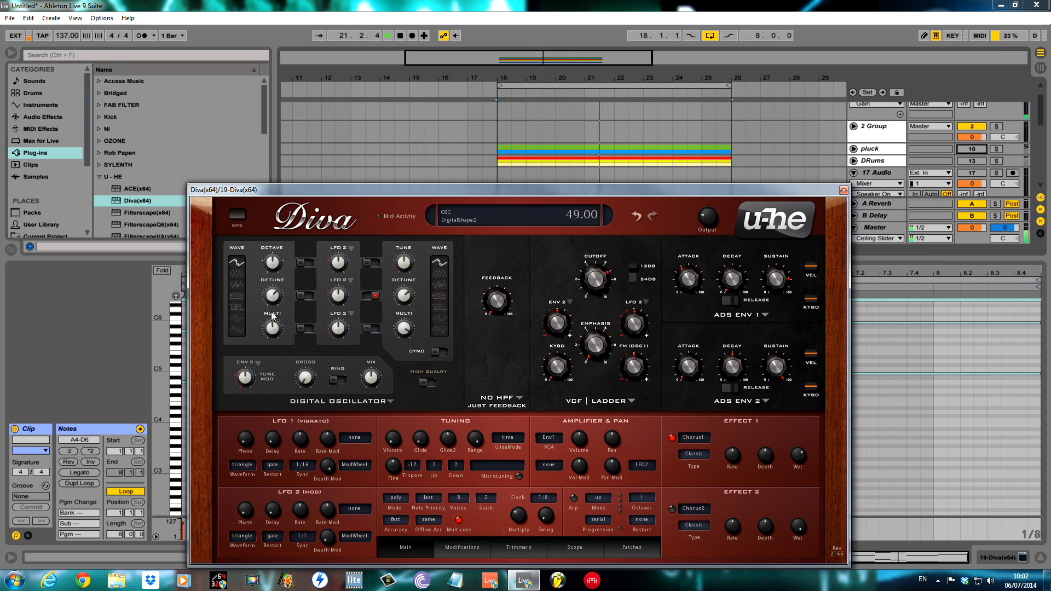
# Step: Switch the oscillator model to Dual VCO Eco, set the first oscillator's wave to 1 and lower both oscillators an octave
pyautogui.click(390, 403)
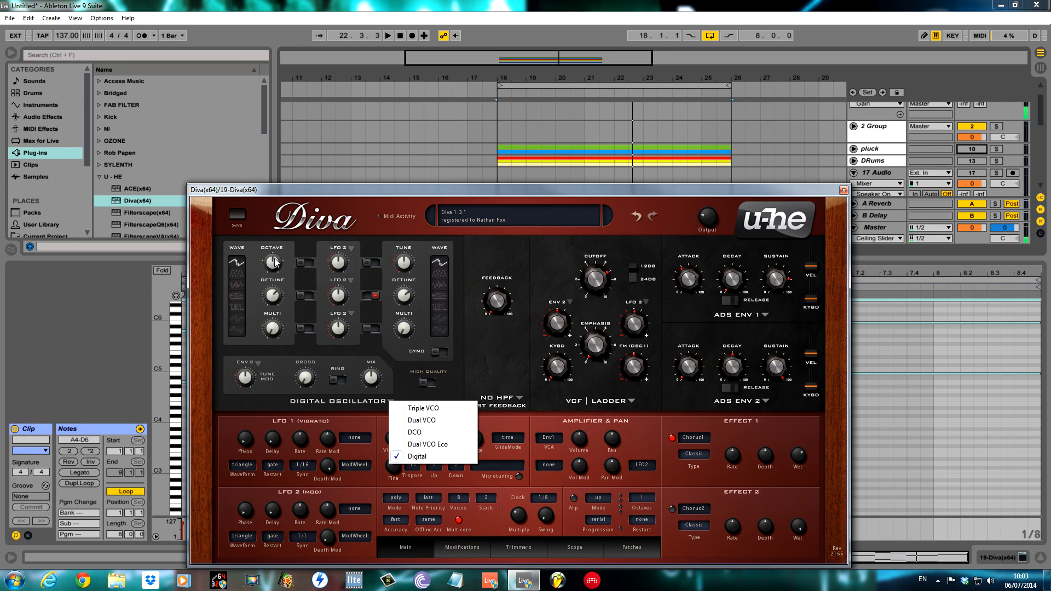
pyautogui.click(425, 444)
pyautogui.press('space')
pyautogui.moveTo(313, 267)
pyautogui.moveTo(314, 267); pyautogui.dragTo(318, 234)
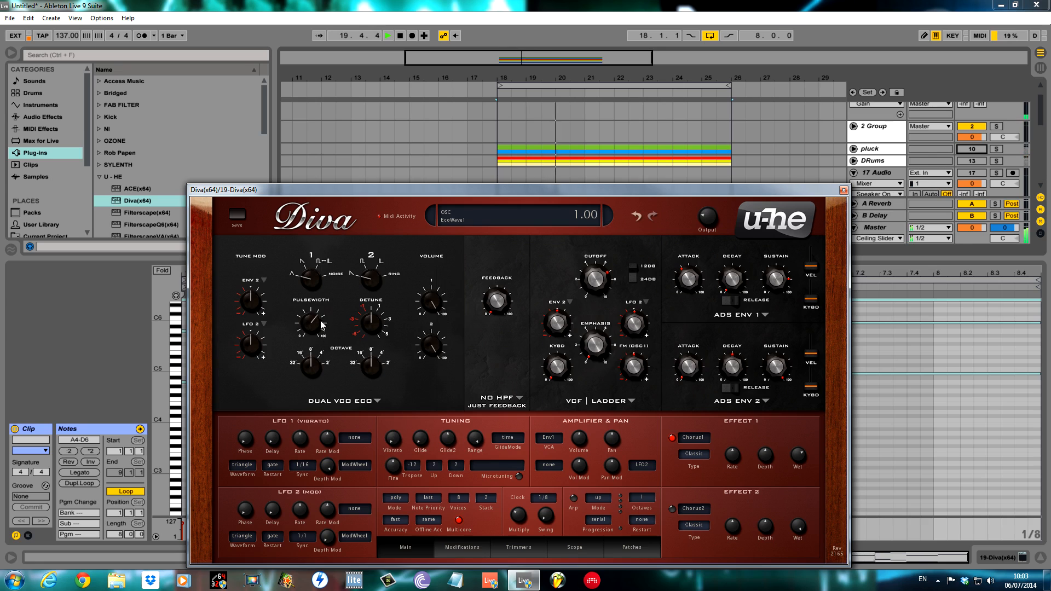
pyautogui.moveTo(316, 372); pyautogui.dragTo(317, 406)
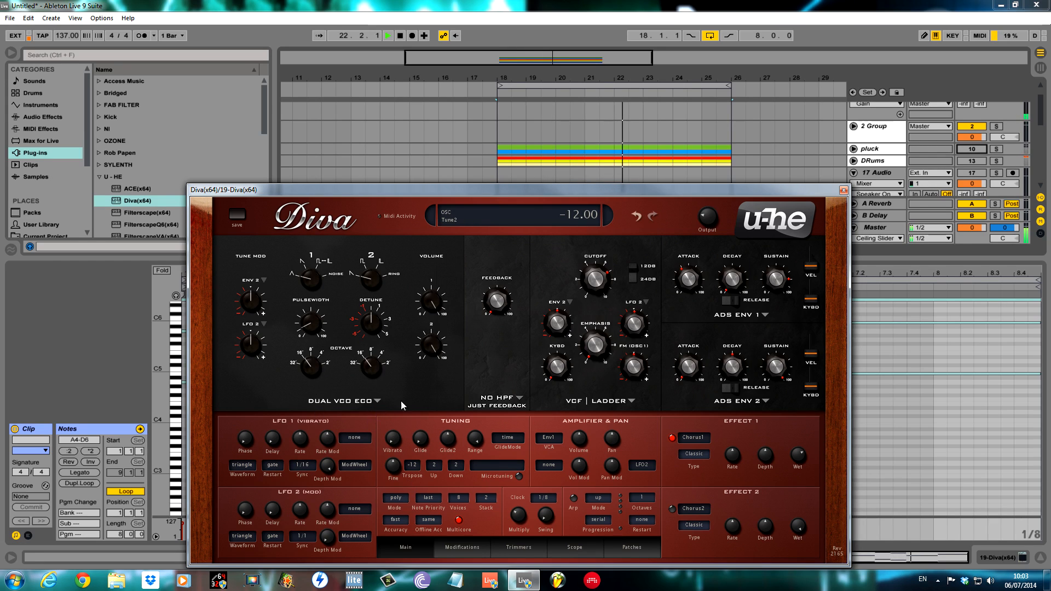
# Step: Adjust the feedback amount and set the filter cutoff to 92
pyautogui.moveTo(500, 299); pyautogui.dragTo(503, 289)
pyautogui.moveTo(595, 278); pyautogui.dragTo(600, 304)
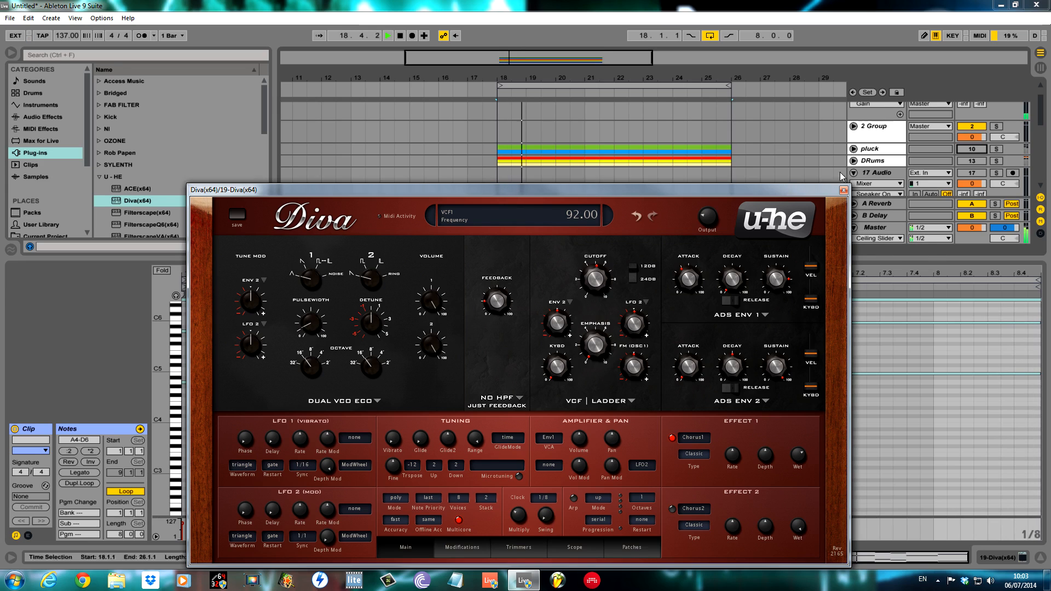
# Step: Unfold the DRums group, set its volume to -6.3 and fold it again
pyautogui.click(856, 164)
pyautogui.moveTo(954, 171)
pyautogui.mouseDown()
pyautogui.moveTo(953, 180)
pyautogui.moveTo(971, 176)
pyautogui.mouseUp()
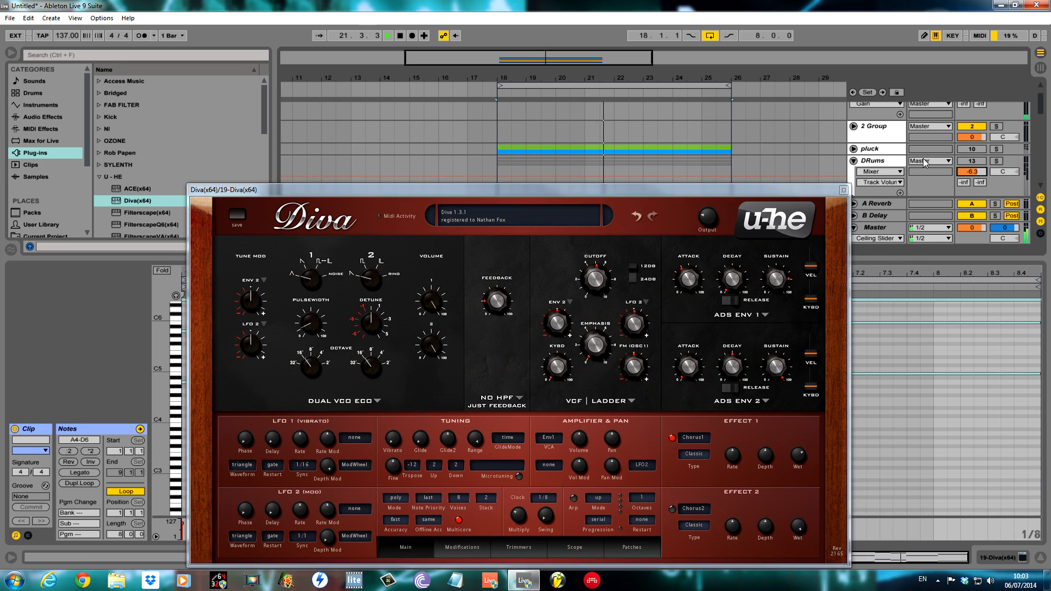
pyautogui.click(855, 162)
pyautogui.click(815, 197)
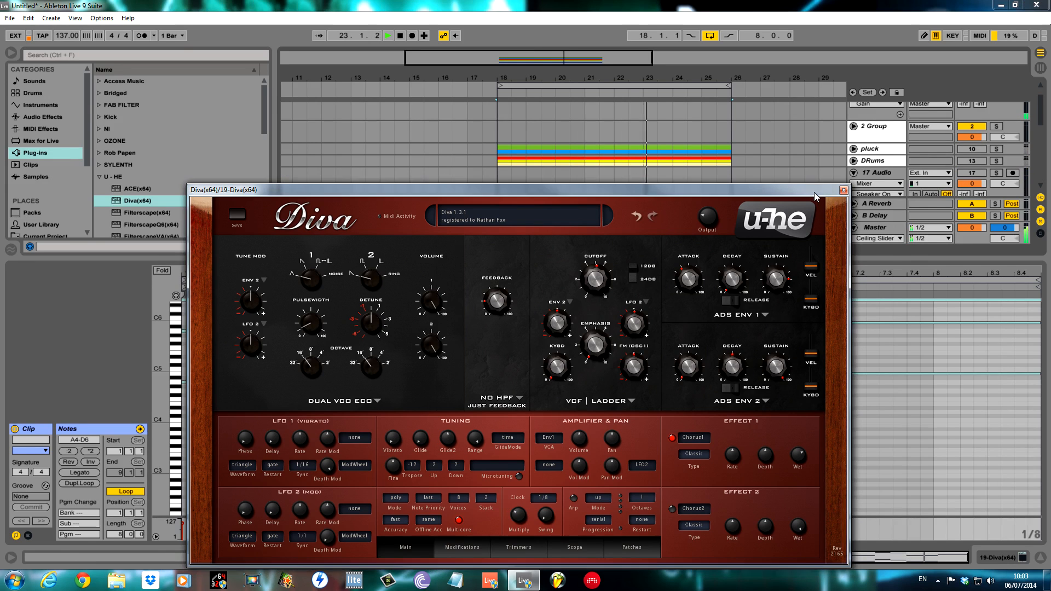
# Step: Close the Diva window and delete the Diva instrument from the track holding the new eight-bar clip
pyautogui.click(842, 191)
pyautogui.scroll(-5, 833, 197)
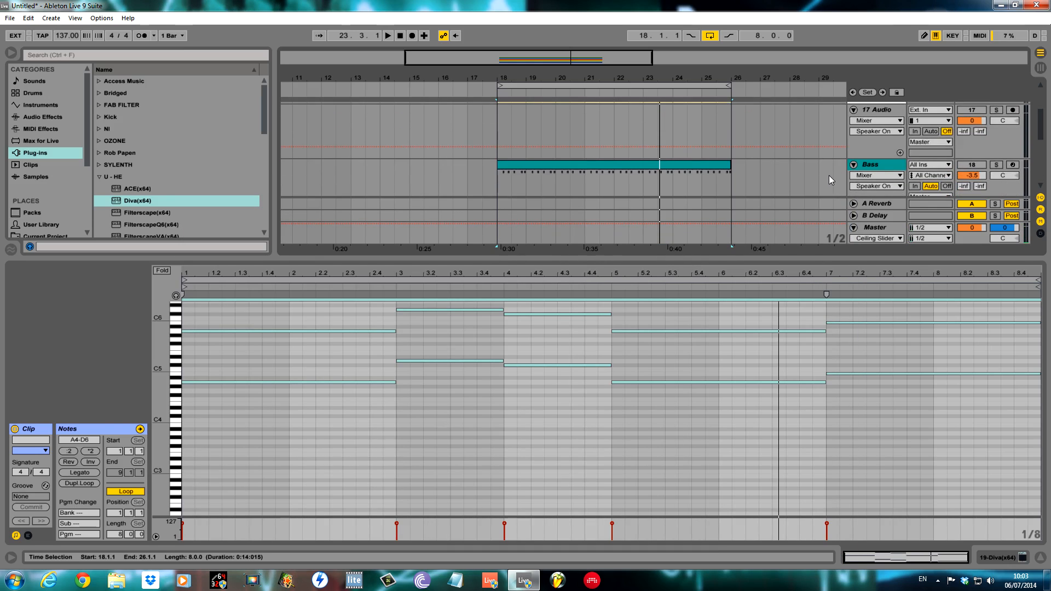
pyautogui.click(882, 146)
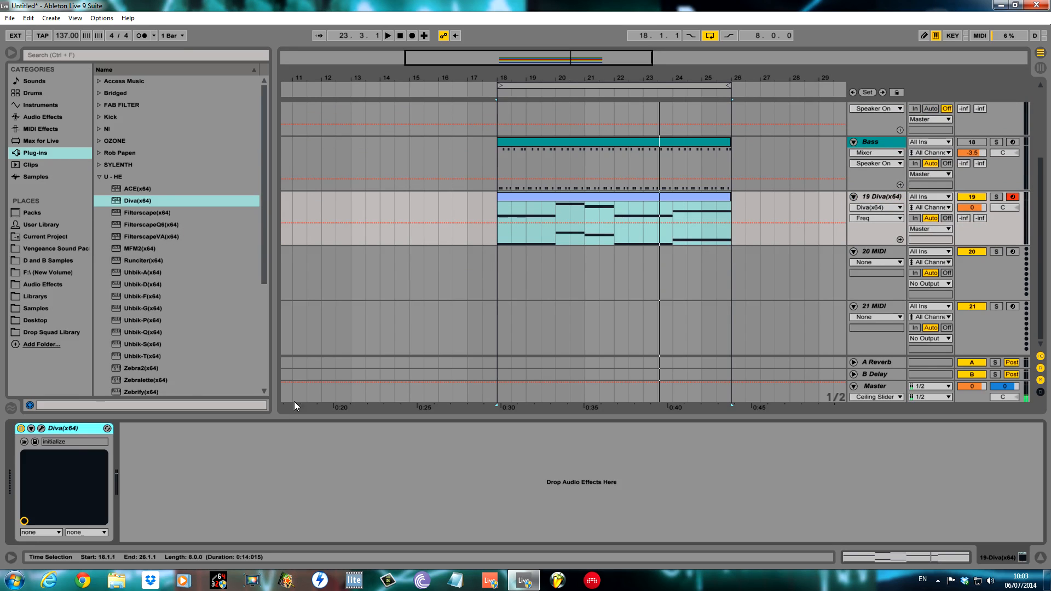
pyautogui.rightClick(78, 427)
pyautogui.click(97, 483)
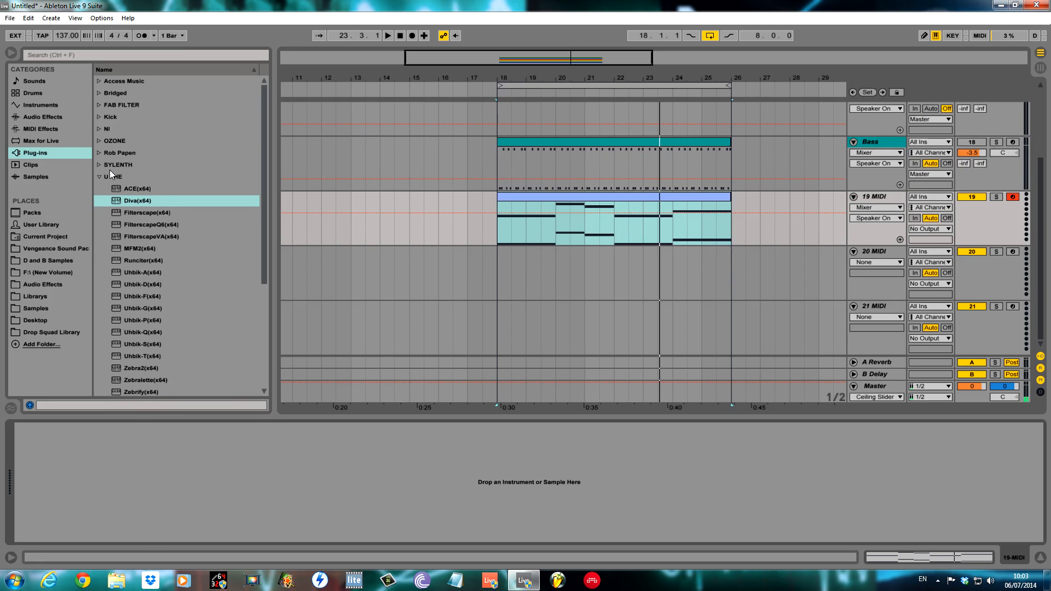
# Step: Load the NI Absynth 5 instrument onto the 19 MIDI track and show its patch page while the loop plays
pyautogui.click(100, 129)
pyautogui.click(142, 143)
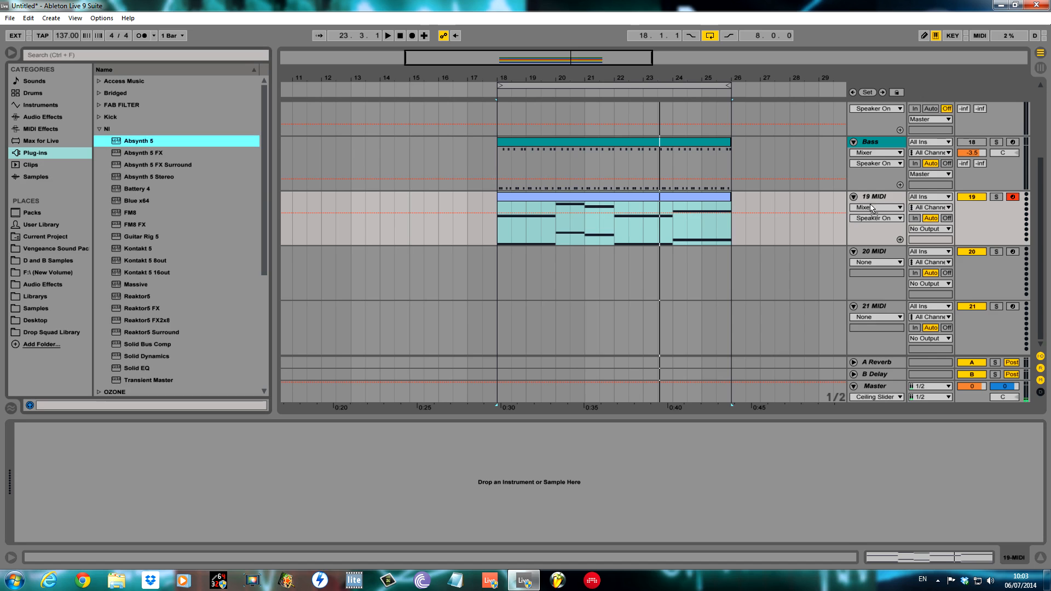
pyautogui.press('space')
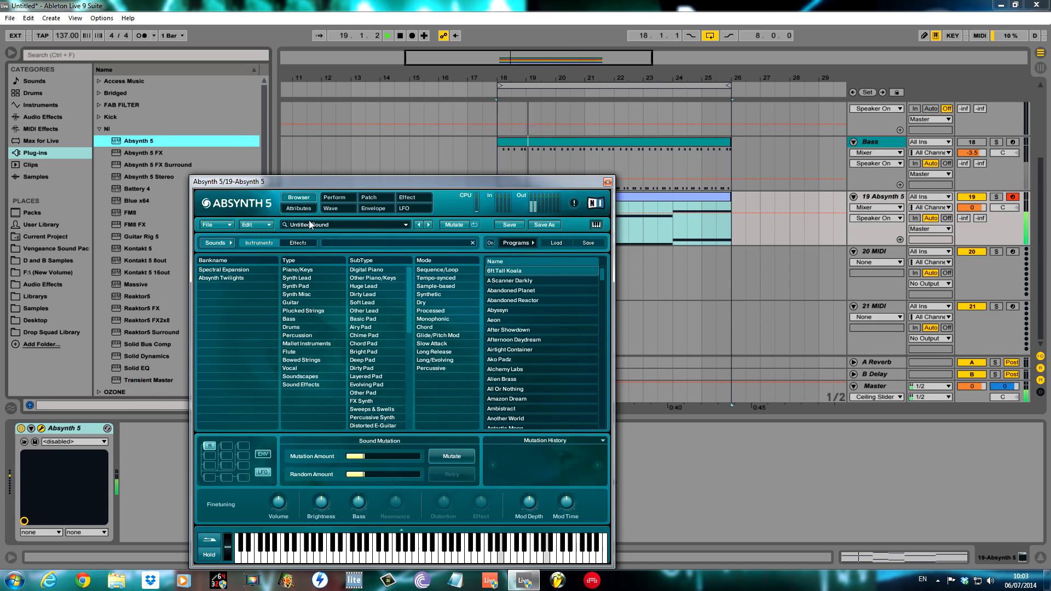
pyautogui.click(369, 197)
# Step: Transpose all notes of the eight-bar clip on the Absynth track down an octave and play the loop
pyautogui.press('space')
pyautogui.click(711, 208)
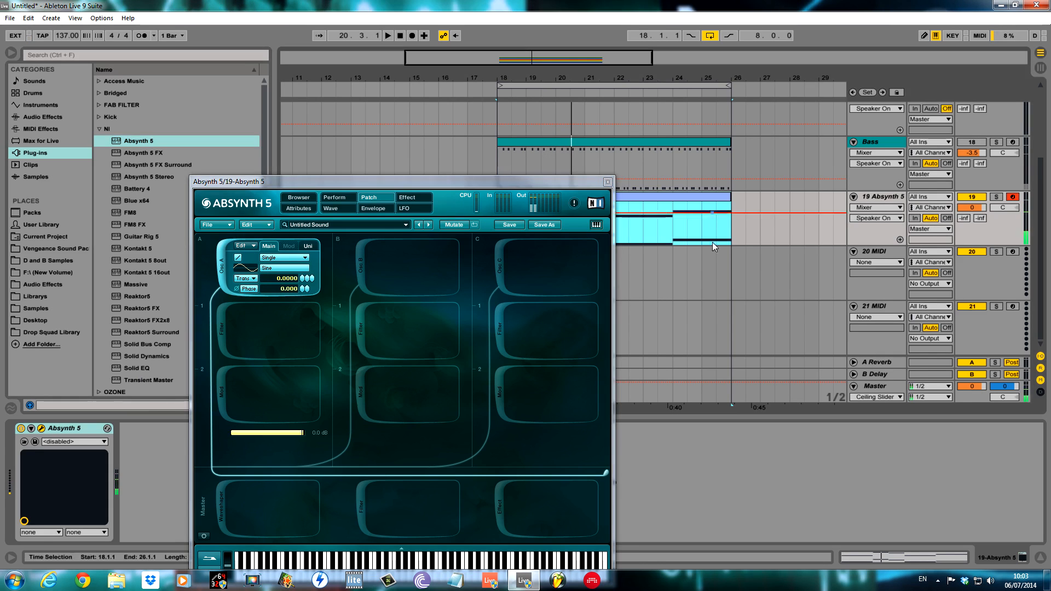
pyautogui.doubleClick(699, 198)
pyautogui.click(810, 454)
pyautogui.hotkey('ctrl', 'a')
pyautogui.hotkey('shift', 'Down')
pyautogui.press('space')
# Step: Set oscillator A's unison to 4 voices with a transposition of about 0.0403
pyautogui.click(308, 246)
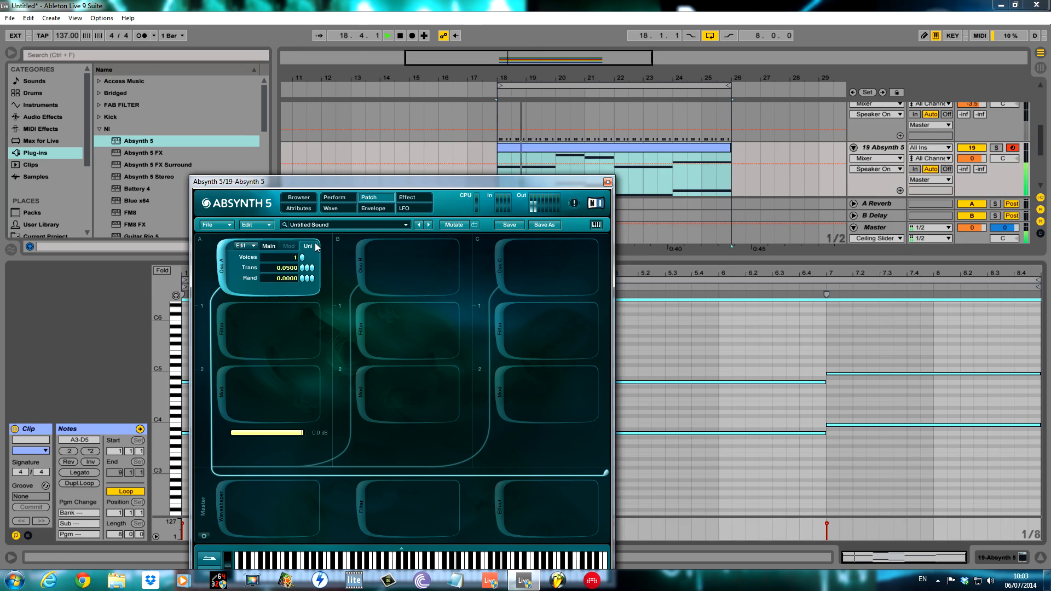
pyautogui.click(303, 257)
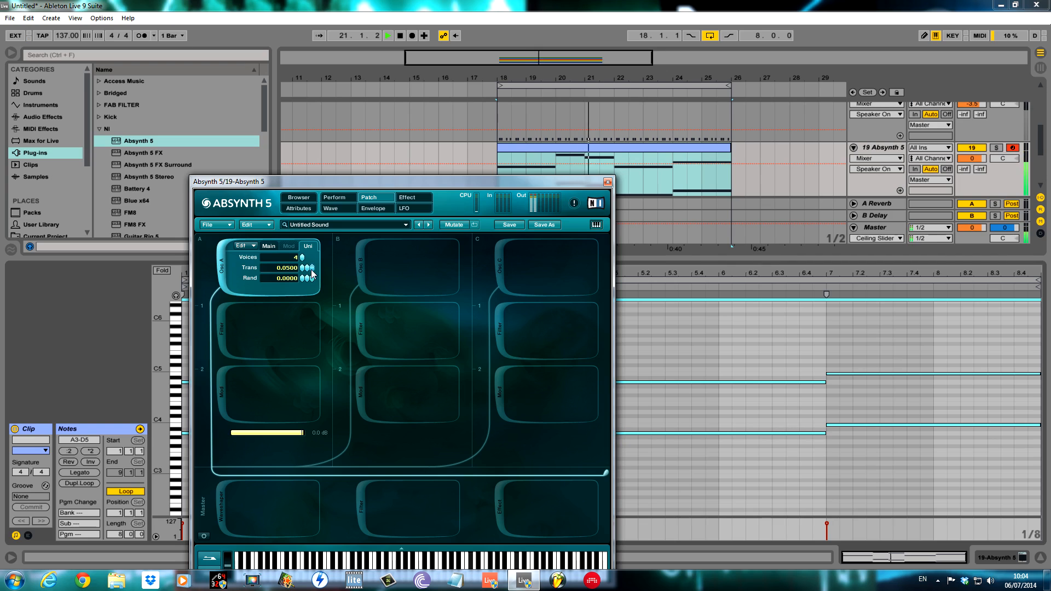
pyautogui.moveTo(307, 318); pyautogui.dragTo(305, 326)
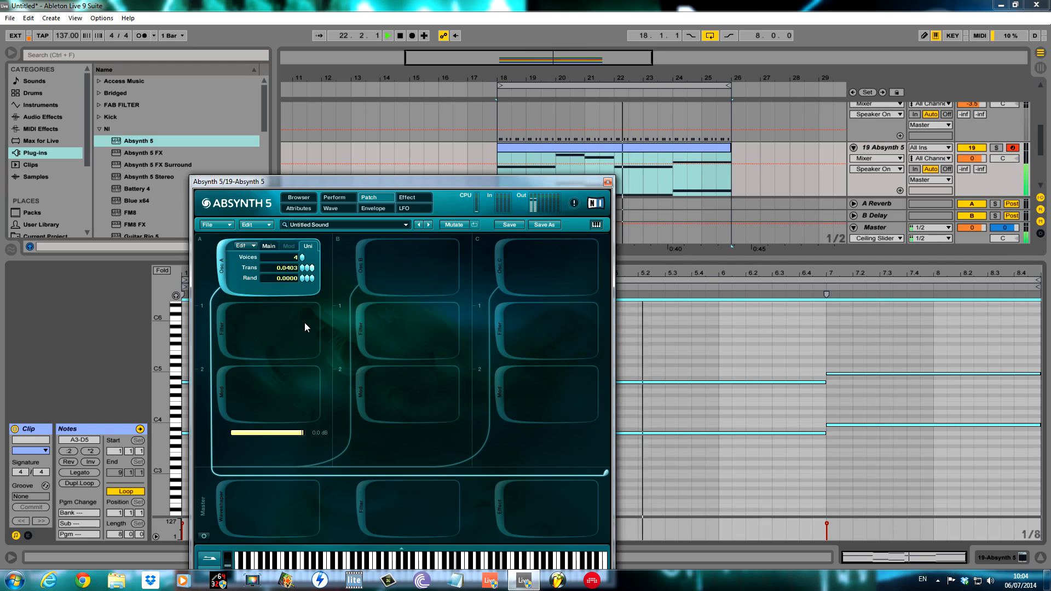
# Step: Enable oscillator B in Double mode and choose Saw_filt 2 as its wave
pyautogui.click(364, 265)
pyautogui.click(407, 246)
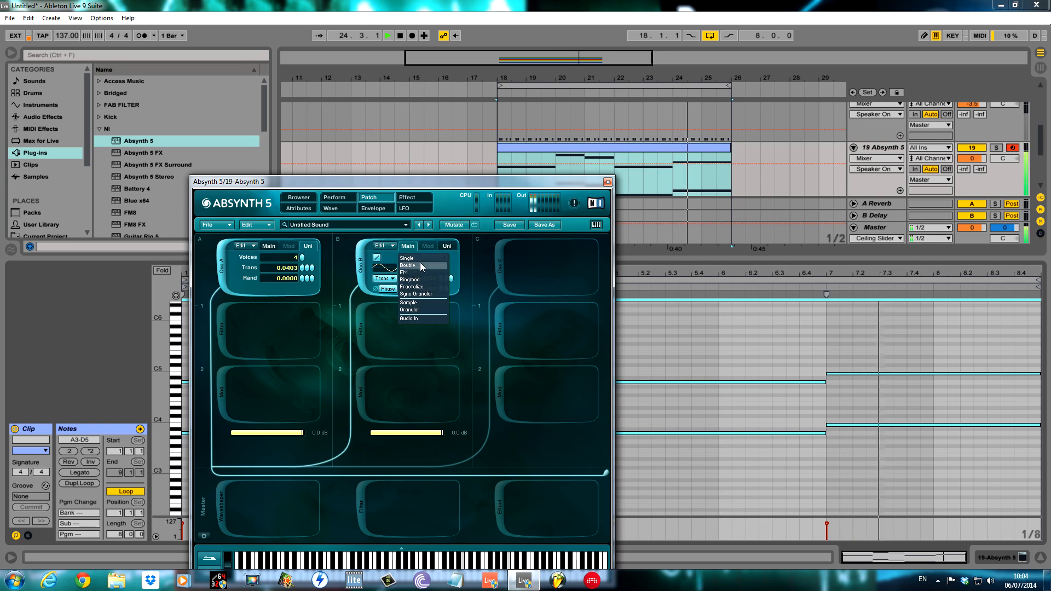
pyautogui.click(416, 265)
pyautogui.click(423, 267)
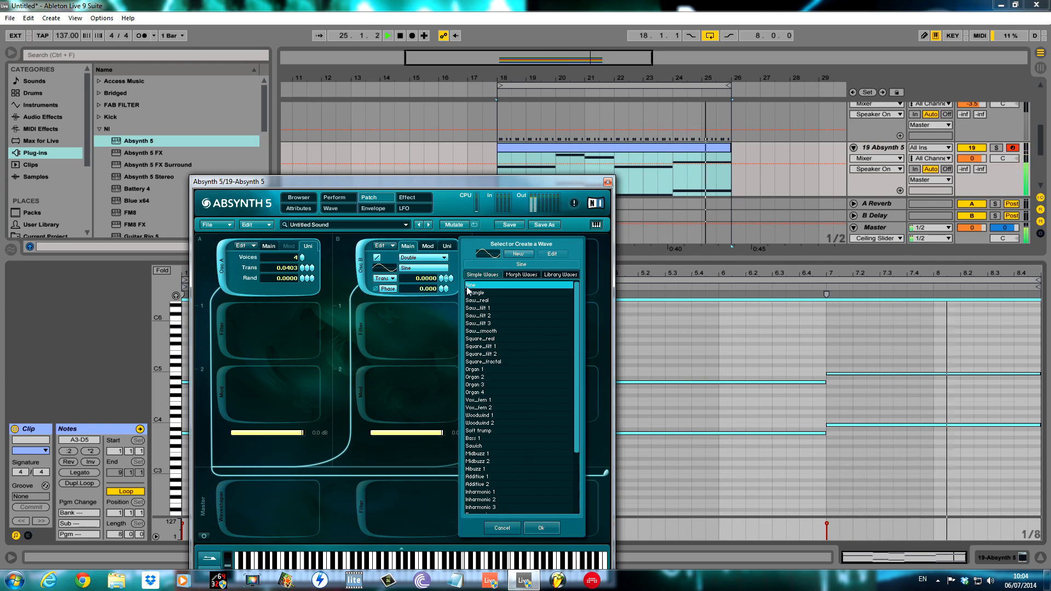
pyautogui.click(479, 315)
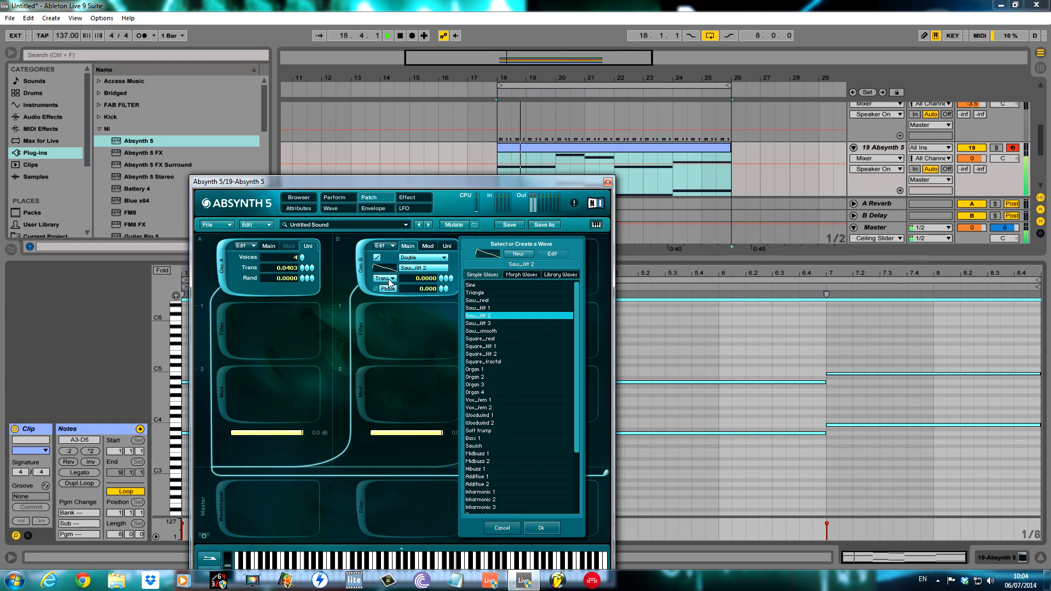
# Step: Switch oscillator B's frequency to Ratio and set it to 0.5
pyautogui.click(389, 280)
pyautogui.click(393, 290)
pyautogui.doubleClick(422, 280)
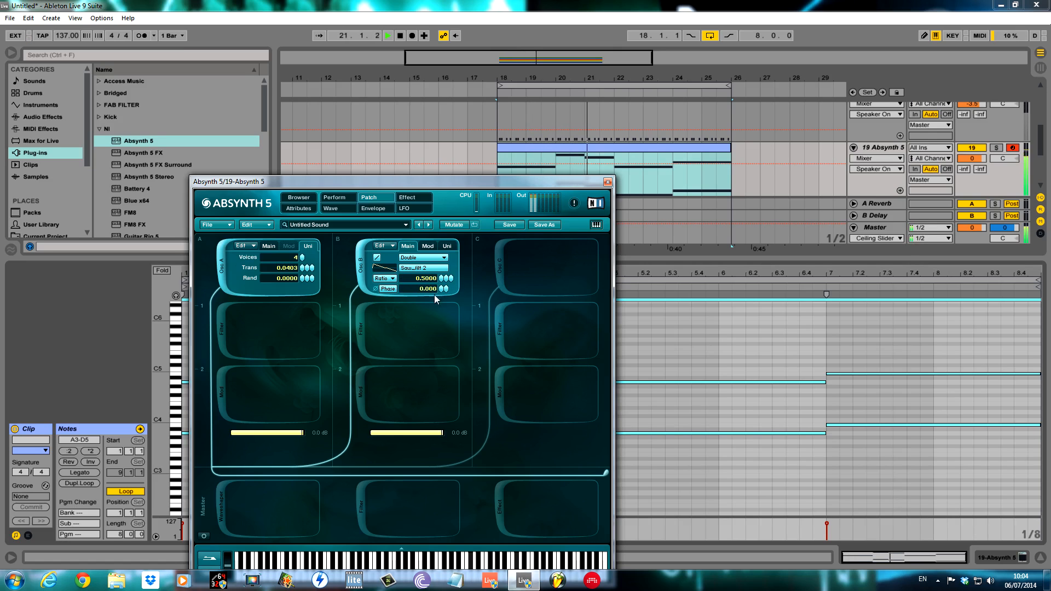
# Step: Set oscillator B's unison to 2 voices with a transposition of about 0.0008
pyautogui.click(446, 246)
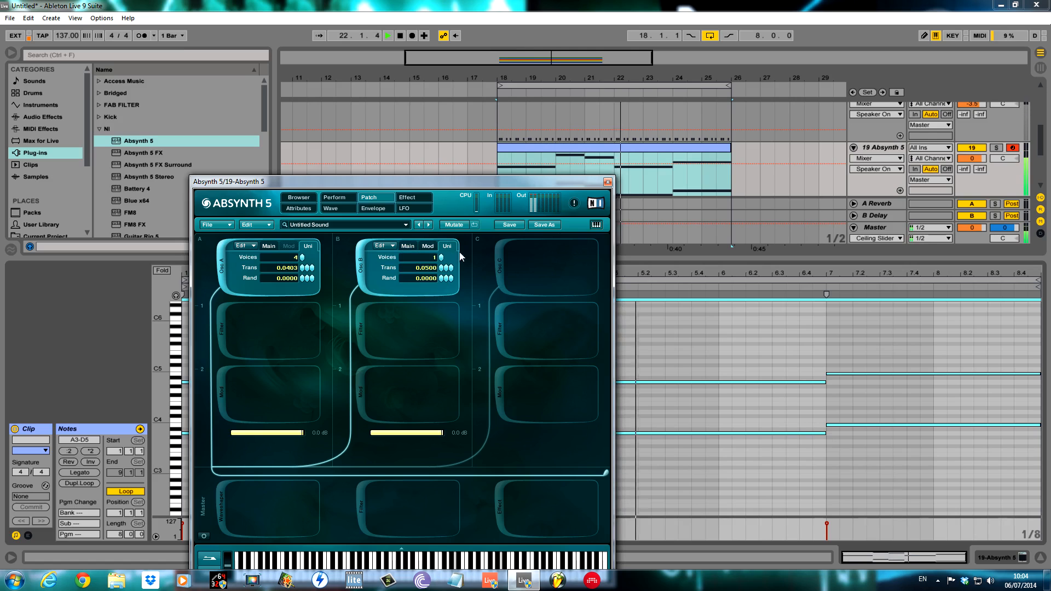
pyautogui.click(441, 257)
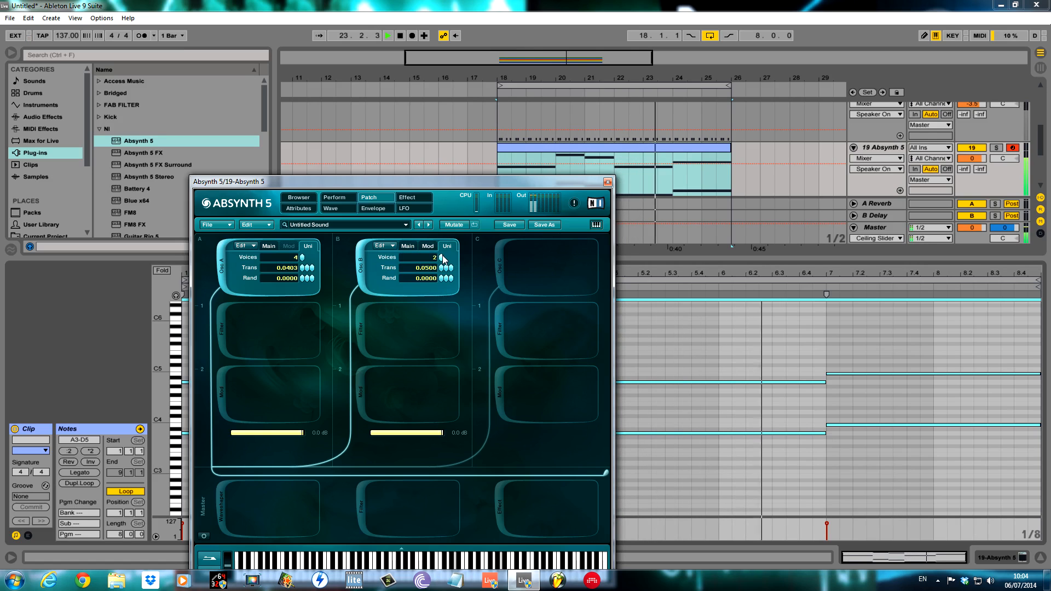
pyautogui.moveTo(451, 295); pyautogui.dragTo(423, 491)
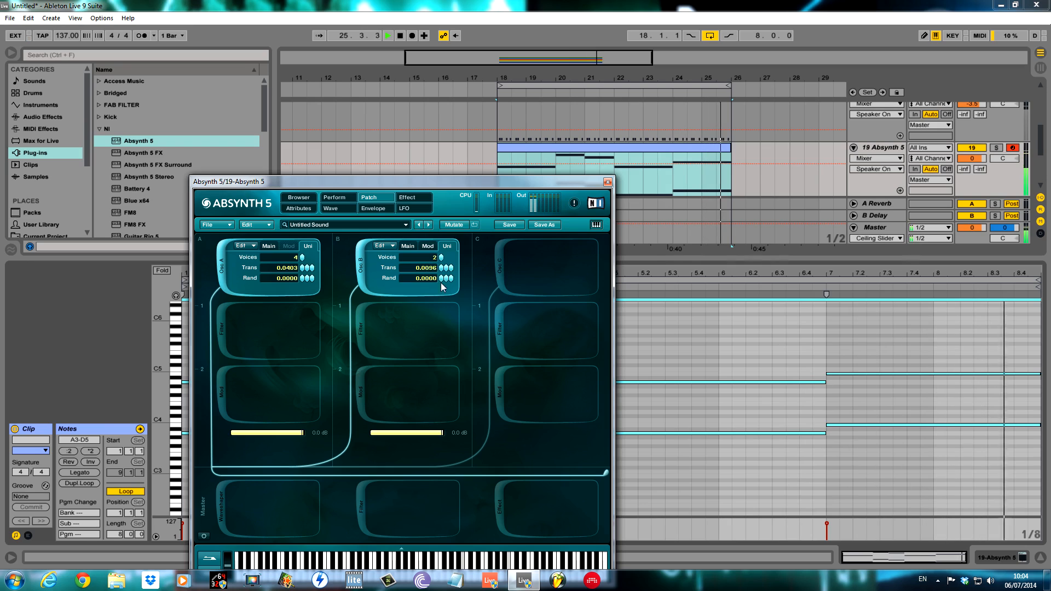
pyautogui.click(412, 249)
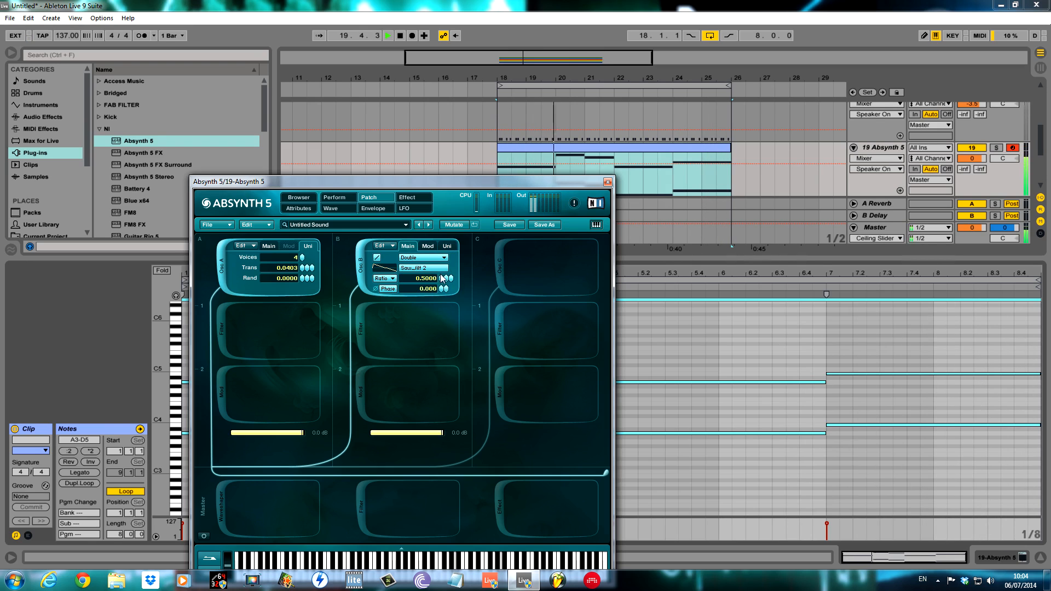
pyautogui.click(446, 246)
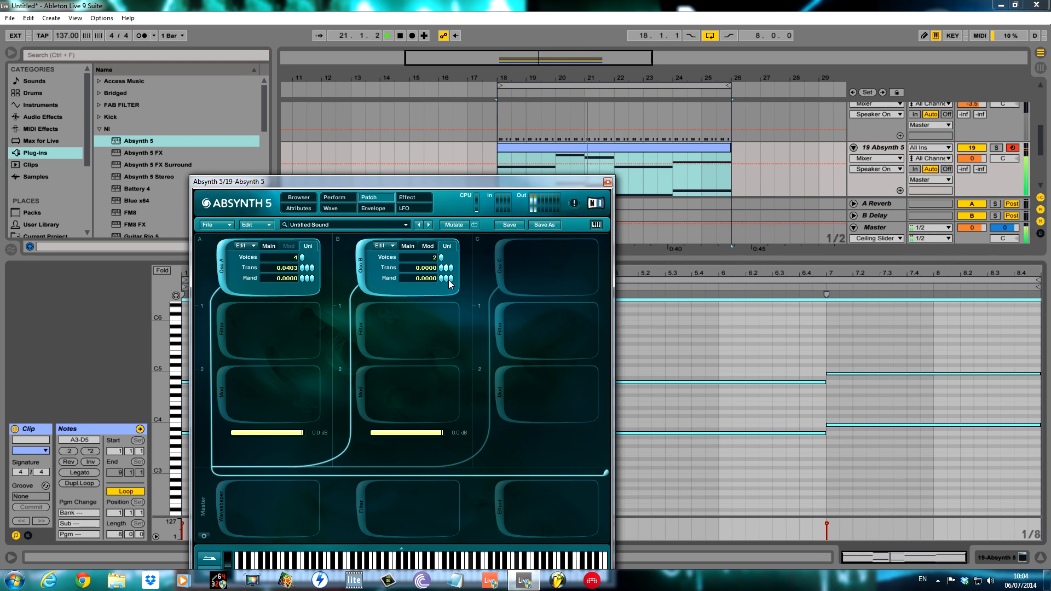
pyautogui.moveTo(452, 266); pyautogui.dragTo(453, 262)
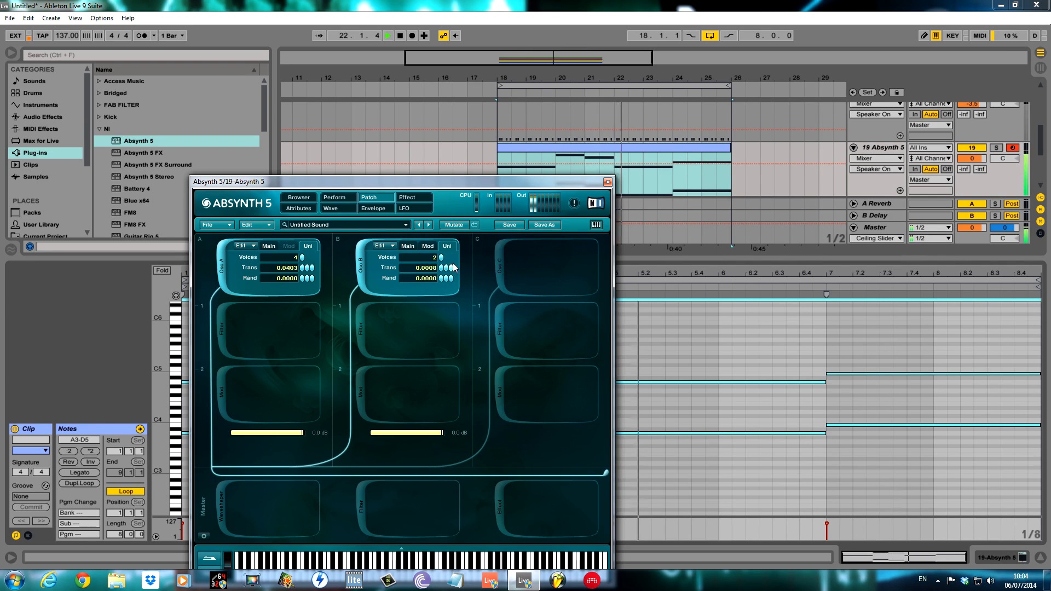
# Step: Lower oscillator A's level to about -1.3 dB and oscillator B's level to about -3.0 dB
pyautogui.moveTo(437, 432); pyautogui.dragTo(425, 434)
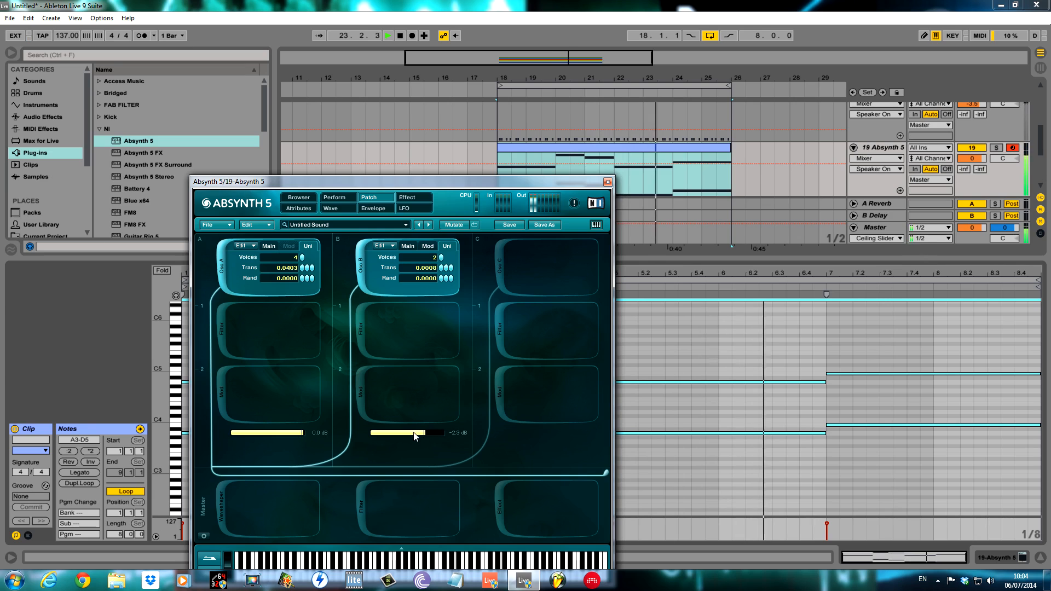
pyautogui.moveTo(302, 434); pyautogui.dragTo(291, 437)
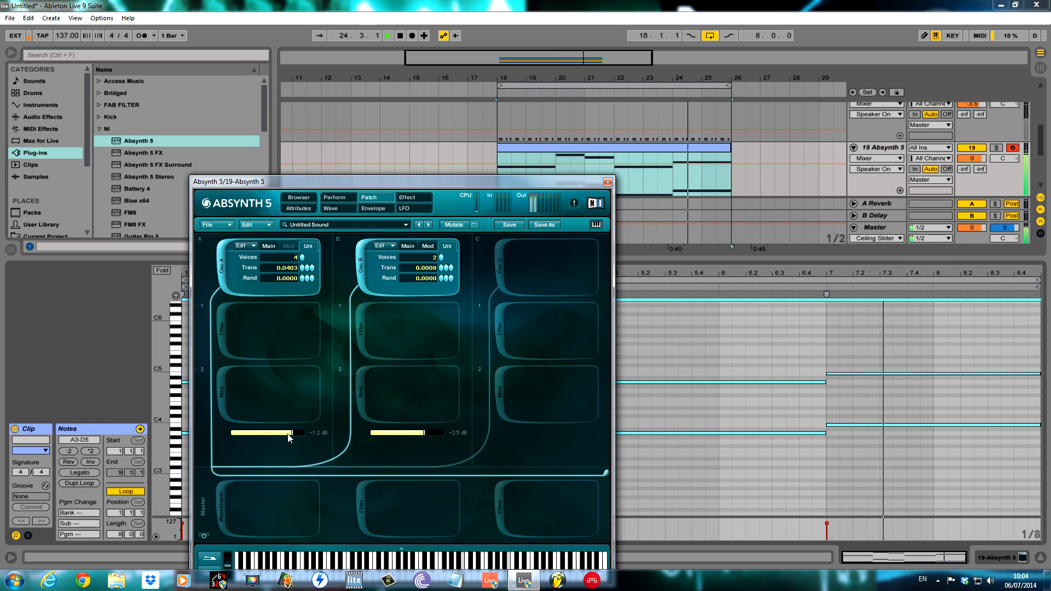
pyautogui.moveTo(423, 433); pyautogui.dragTo(421, 434)
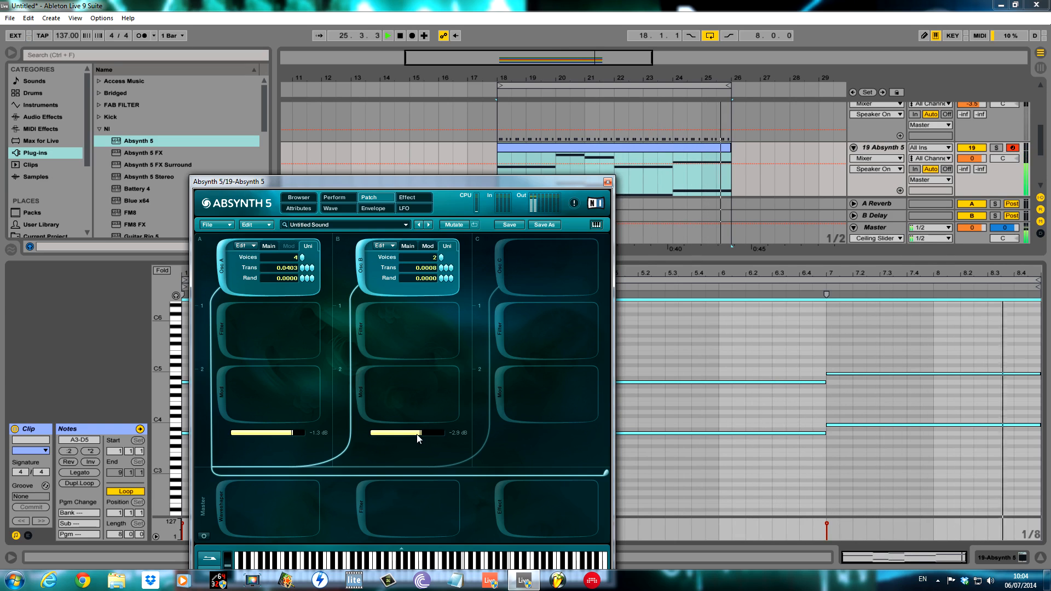
# Step: Enable oscillator C and set its mode to Fractalize
pyautogui.click(575, 266)
pyautogui.click(575, 261)
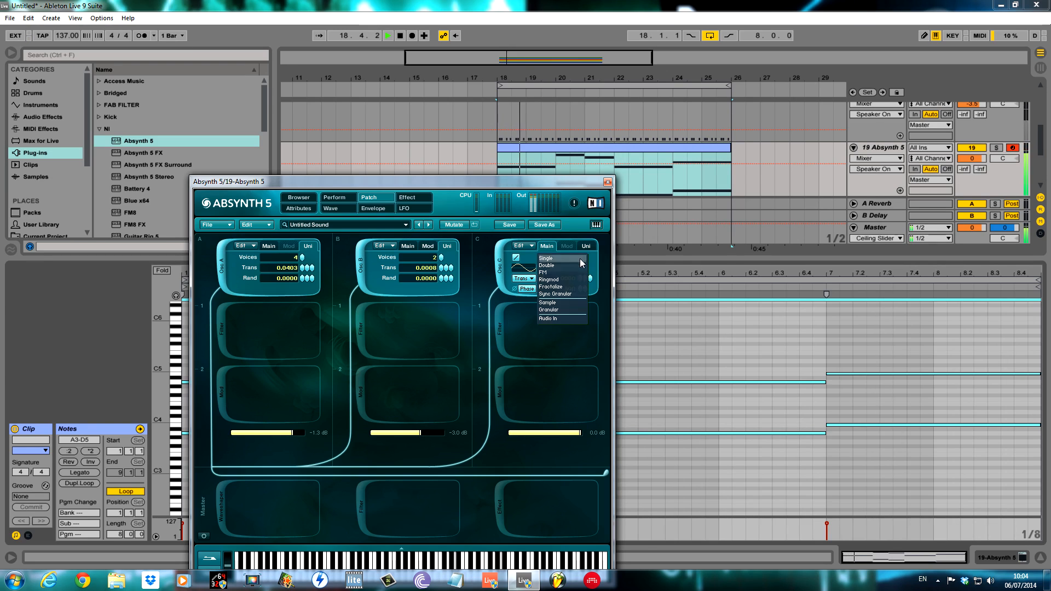
pyautogui.click(569, 286)
# Step: Audition the Organ waves for oscillator C and apply Organ 2
pyautogui.click(570, 272)
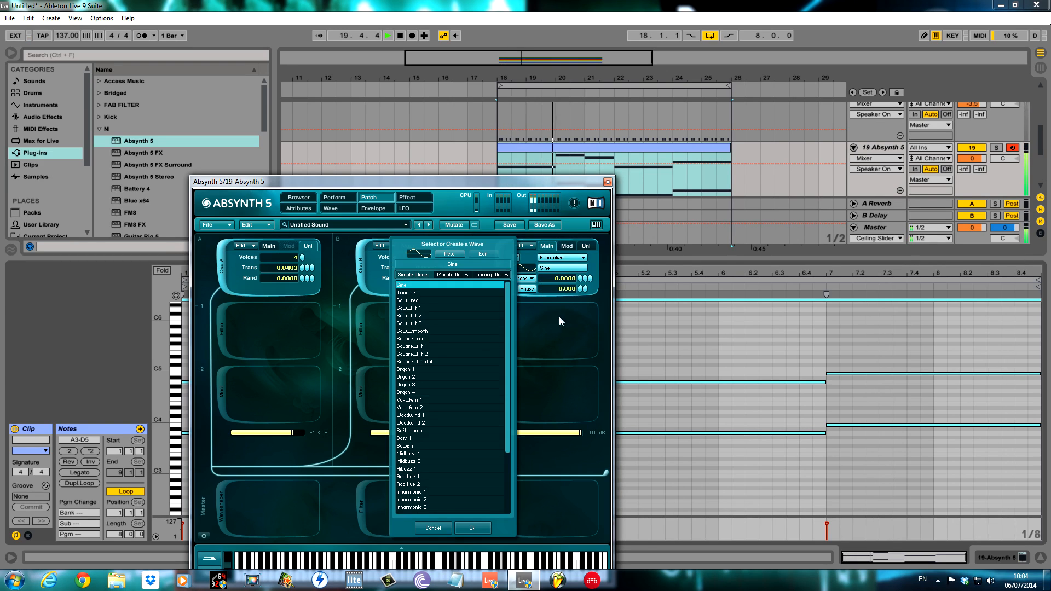
pyautogui.click(412, 377)
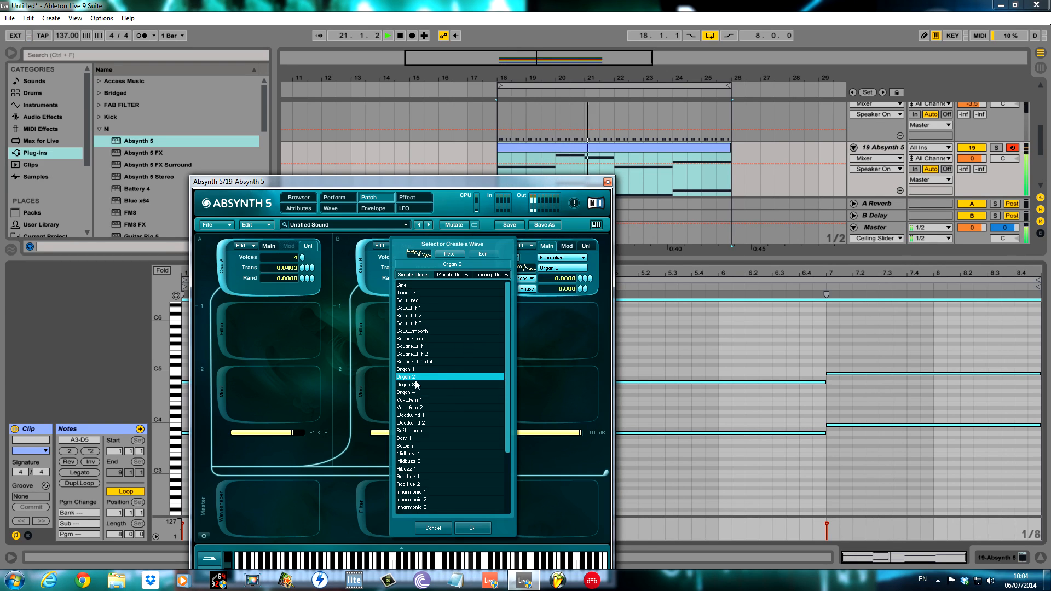
pyautogui.click(412, 385)
pyautogui.click(416, 392)
pyautogui.click(414, 385)
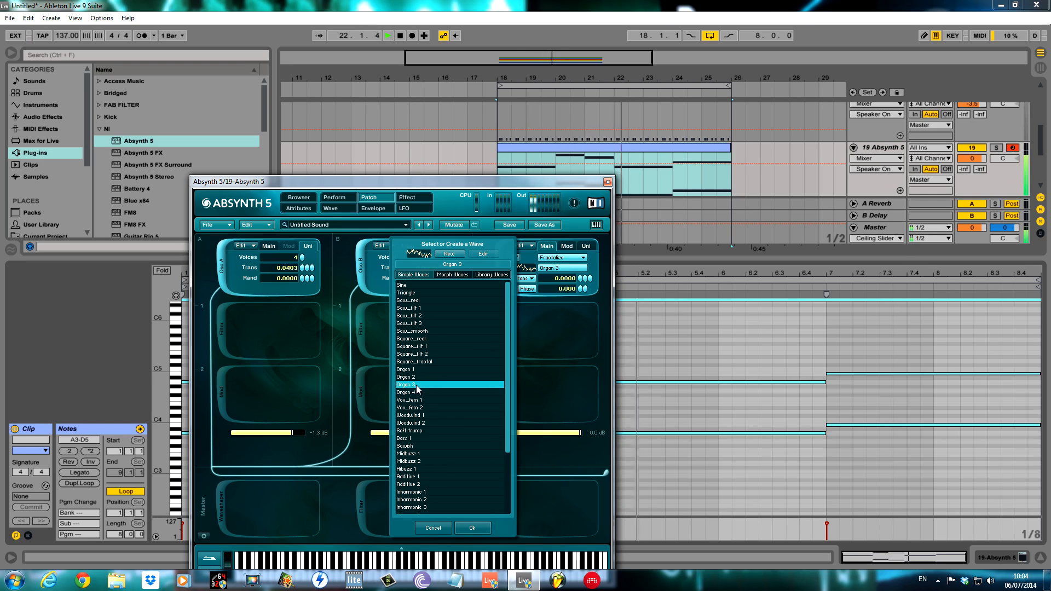
pyautogui.click(414, 378)
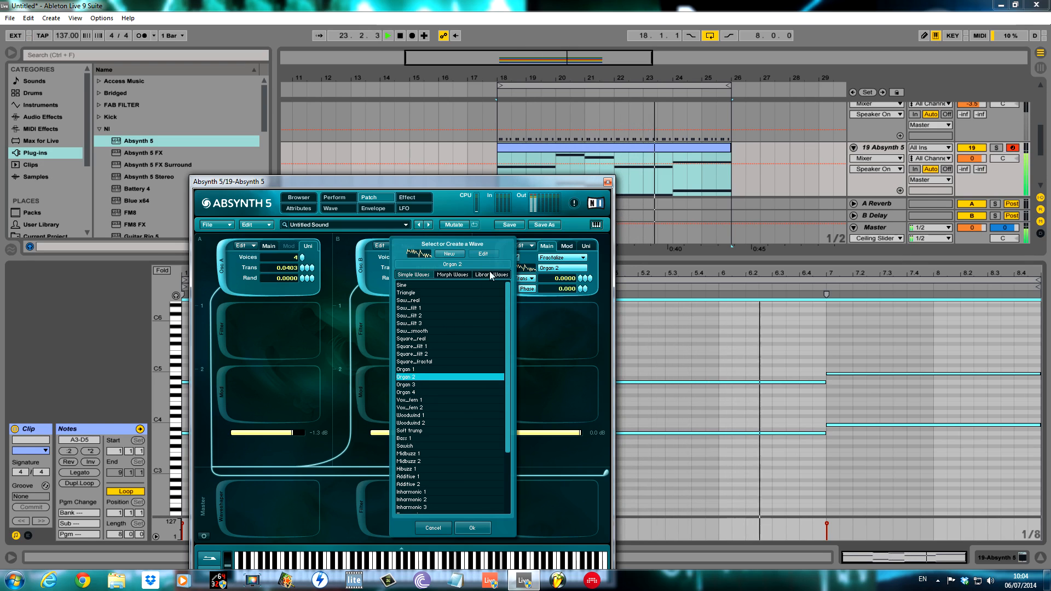
pyautogui.click(469, 528)
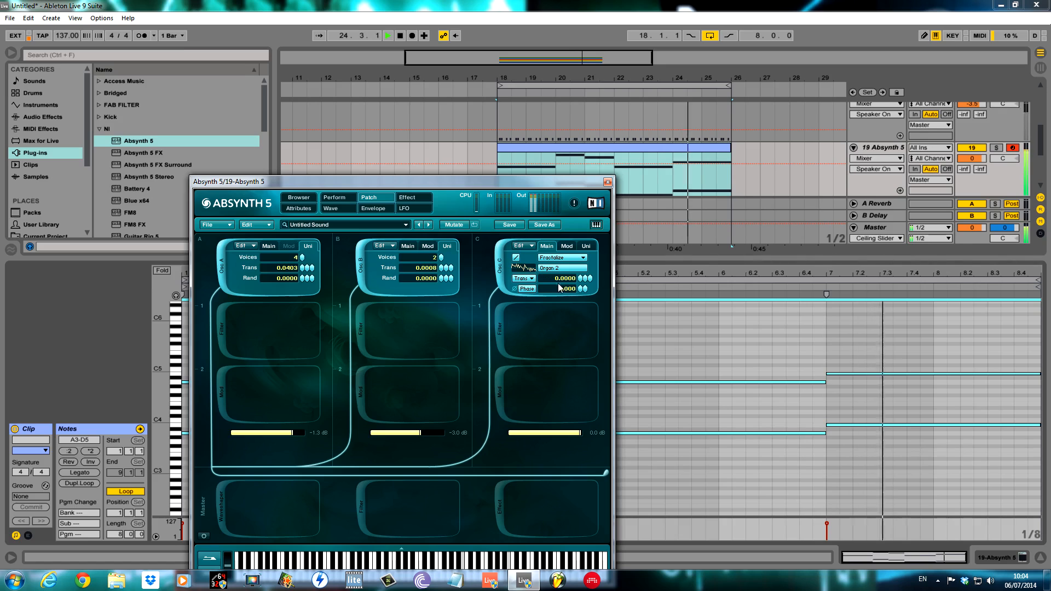
# Step: Switch oscillator C's frequency to a Ratio of 0.25 and set its unison transposition to about 0.0008
pyautogui.click(529, 279)
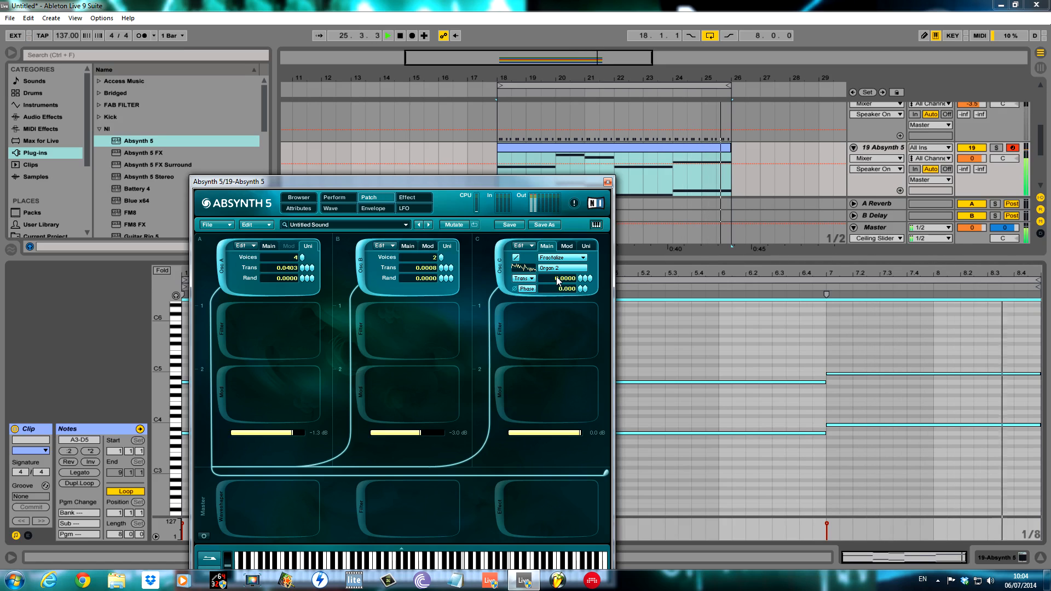
pyautogui.click(530, 293)
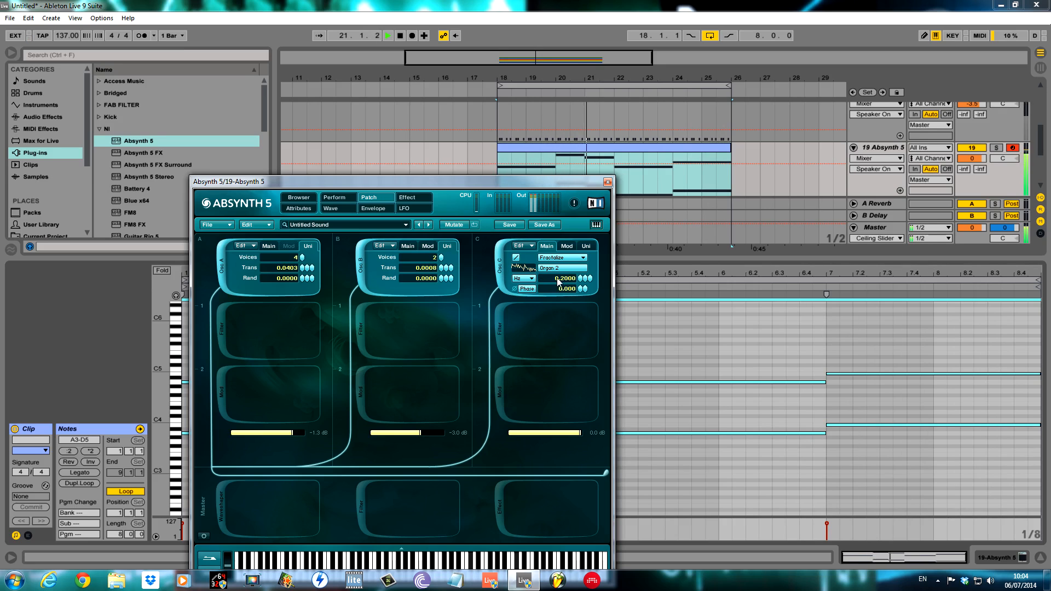
pyautogui.click(525, 278)
pyautogui.click(528, 286)
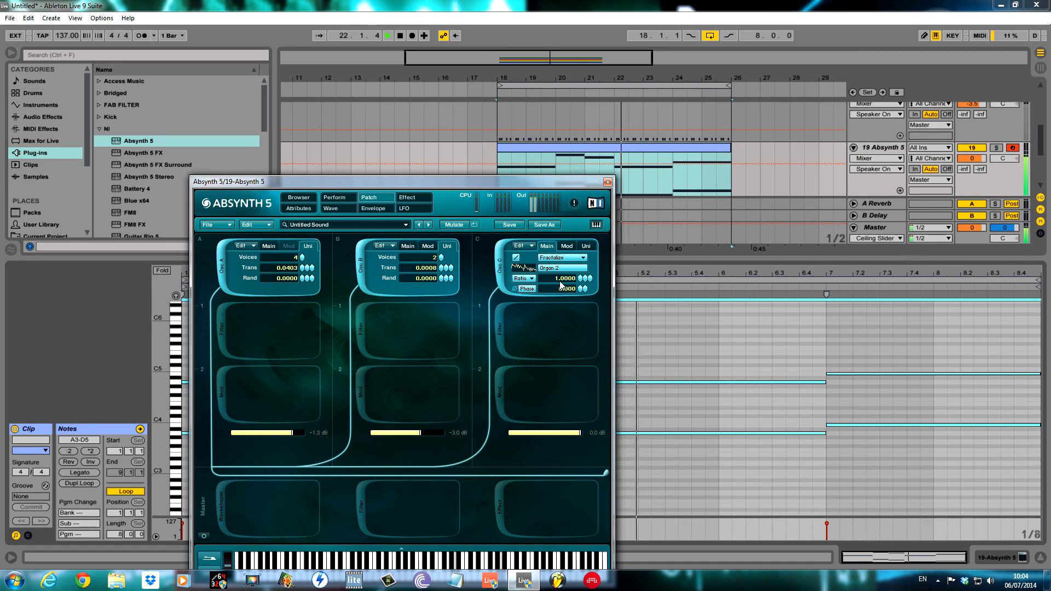
pyautogui.press('Return')
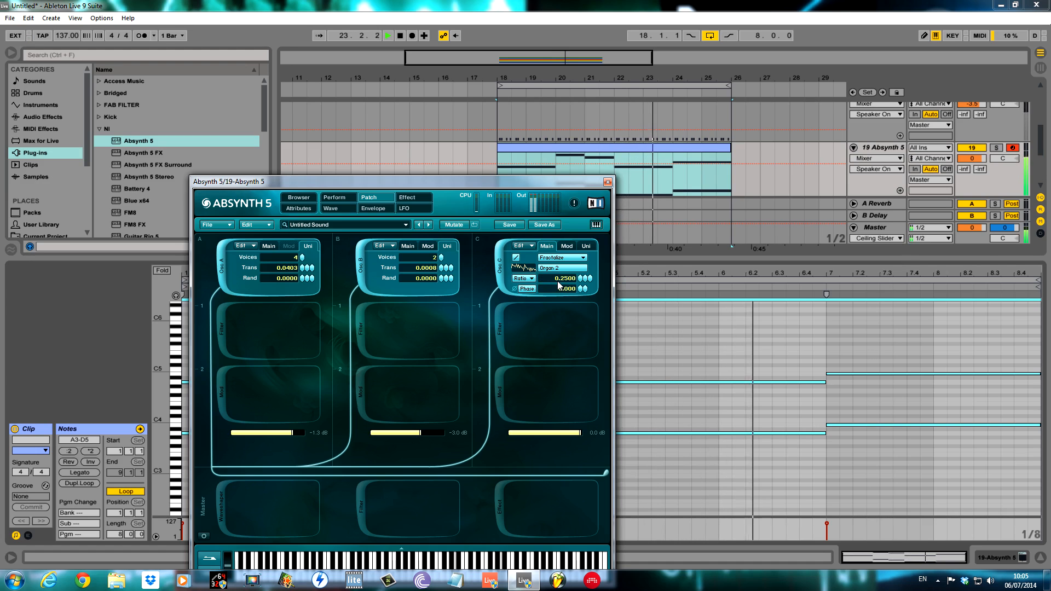
pyautogui.click(586, 246)
pyautogui.moveTo(581, 269); pyautogui.dragTo(592, 272)
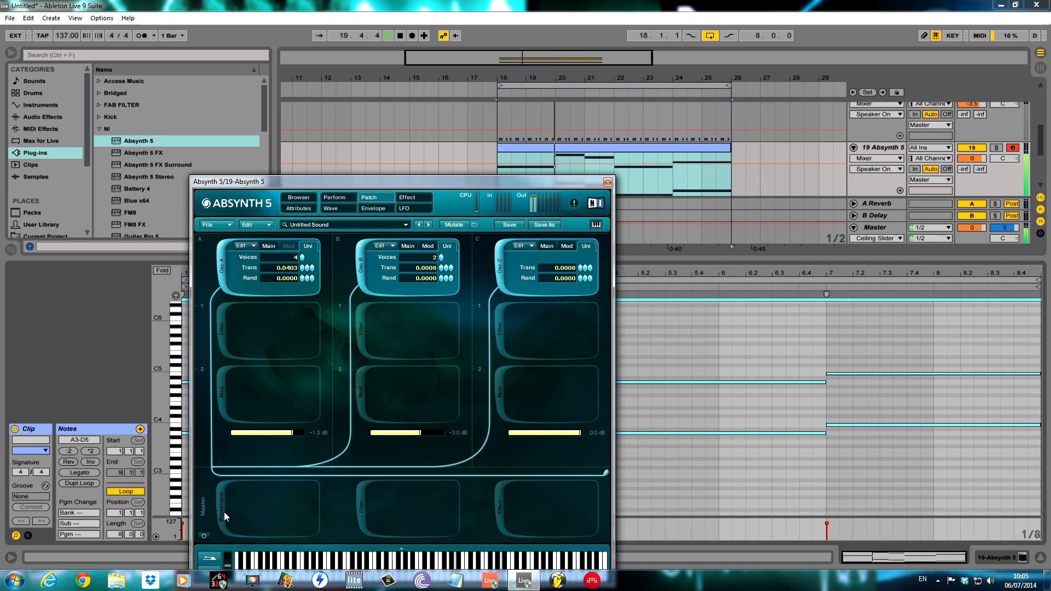
# Step: Enable the master LPF 2 Pole filter and lower its cutoff to about 728 Hz
pyautogui.click(362, 506)
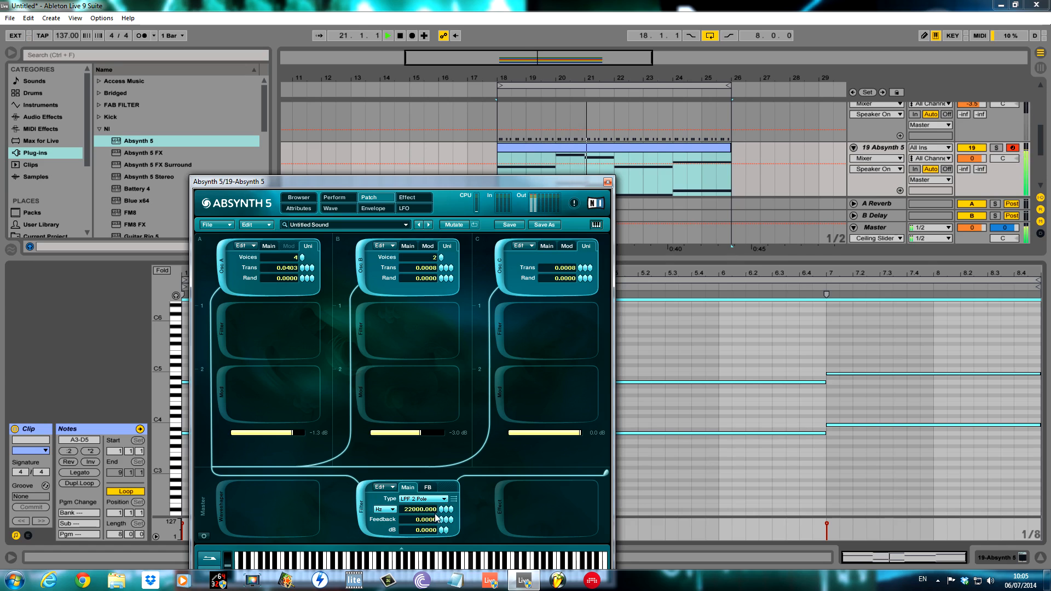
pyautogui.moveTo(439, 536); pyautogui.dragTo(439, 545)
pyautogui.moveTo(441, 509); pyautogui.dragTo(438, 516)
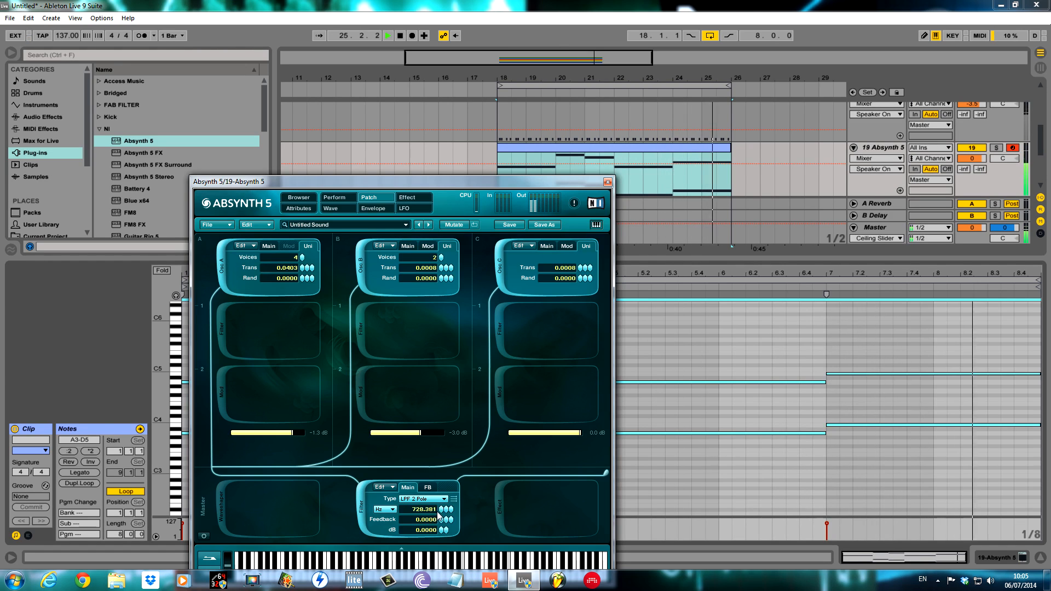
# Step: Enable the master effect, open its parameters and change the effect type to Pipe
pyautogui.click(505, 500)
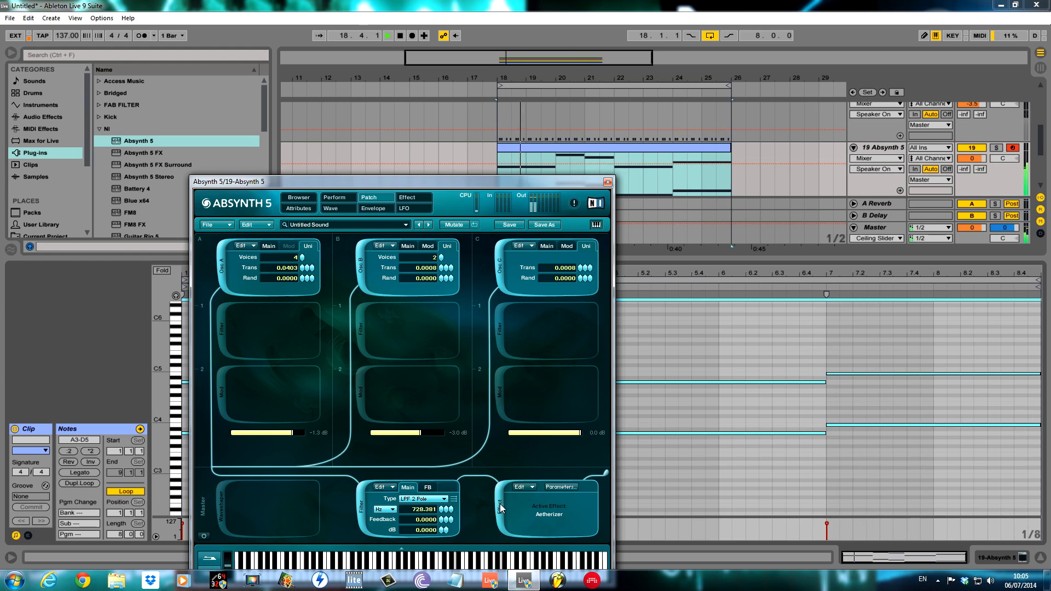
pyautogui.click(564, 490)
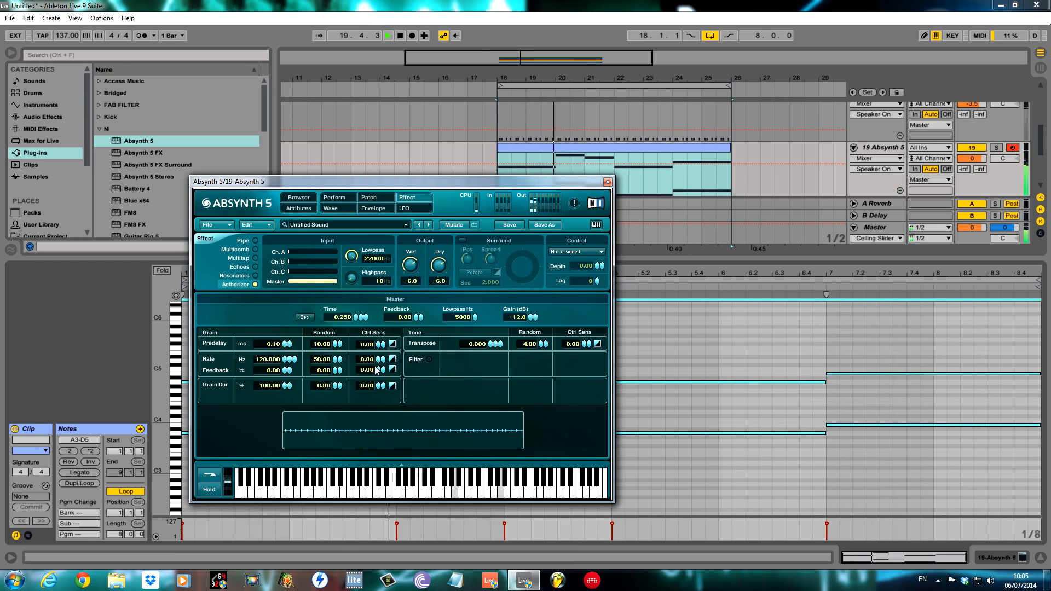
pyautogui.click(256, 241)
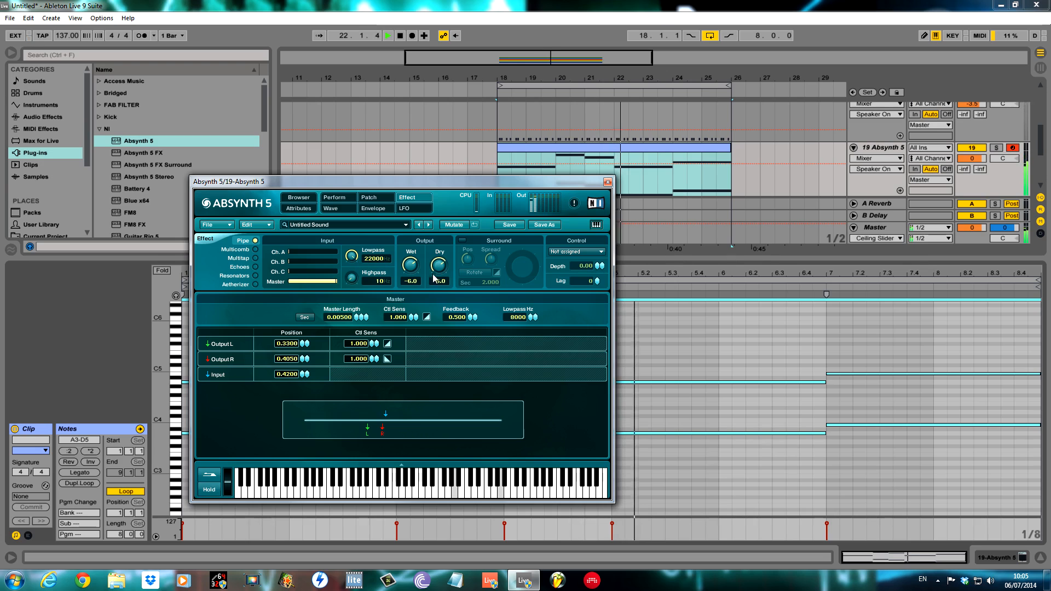
# Step: Raise the Pipe effect's wet level to -3.9 and feedback to 0.760, and enable its surround section
pyautogui.moveTo(411, 266); pyautogui.dragTo(416, 257)
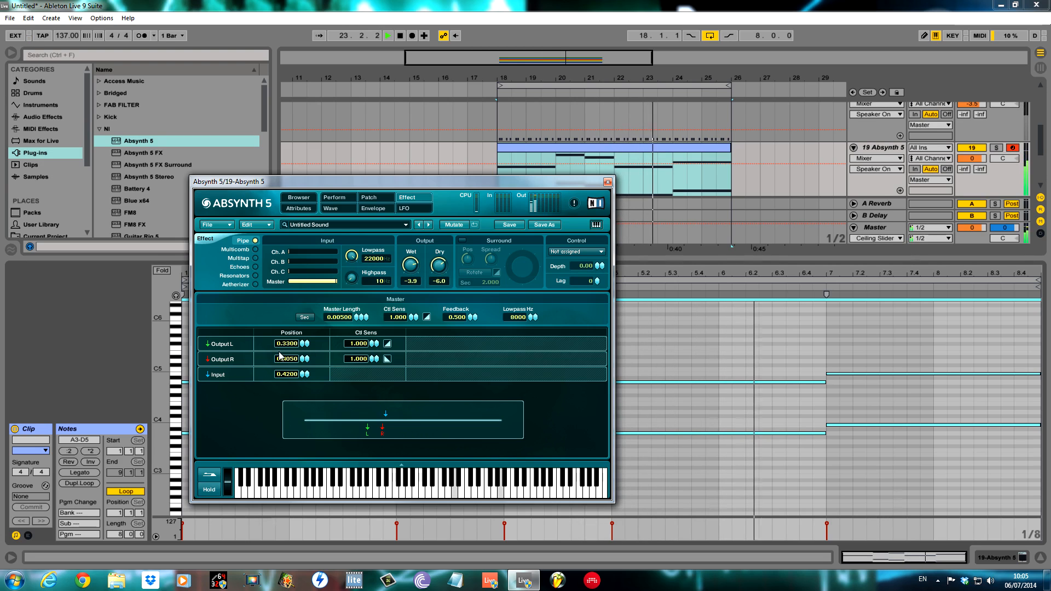
pyautogui.click(462, 239)
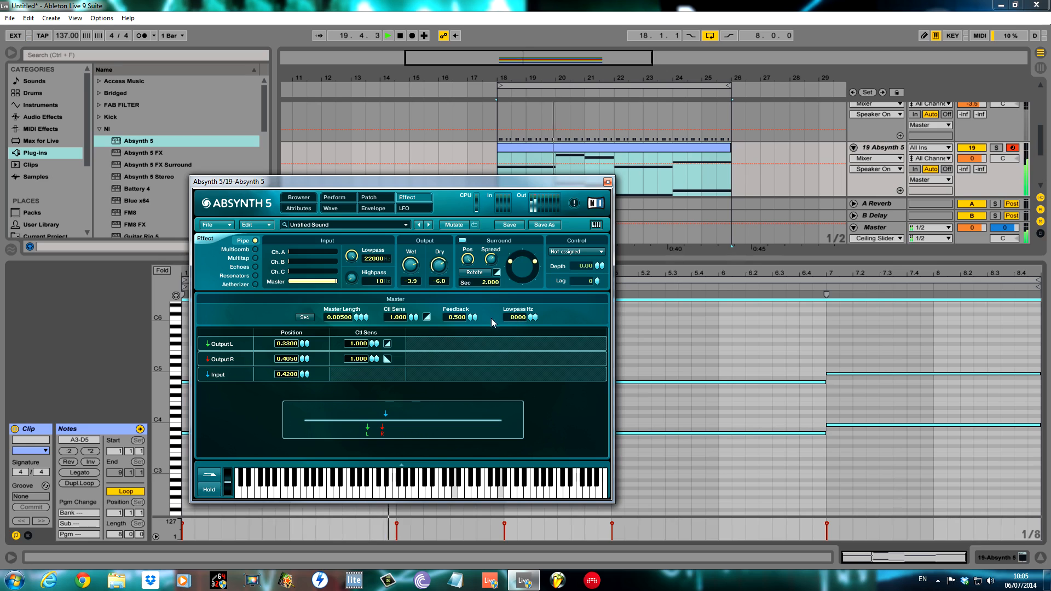
pyautogui.moveTo(472, 310); pyautogui.dragTo(475, 284)
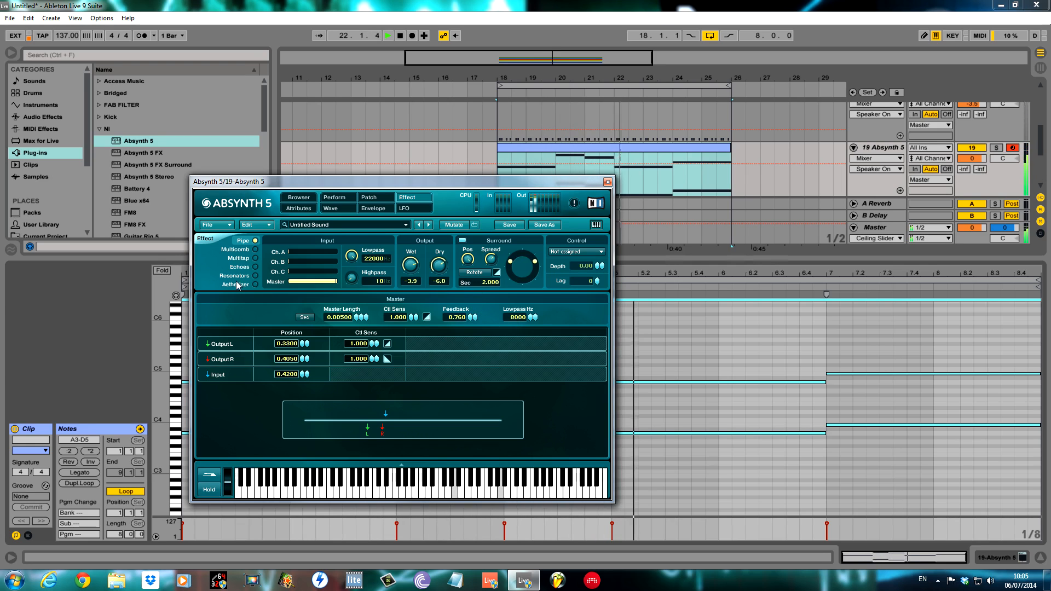
# Step: Audition the Multicomb effect at 95% feedback and the Echoes effect, and settle on Resonators as the effect type
pyautogui.click(235, 249)
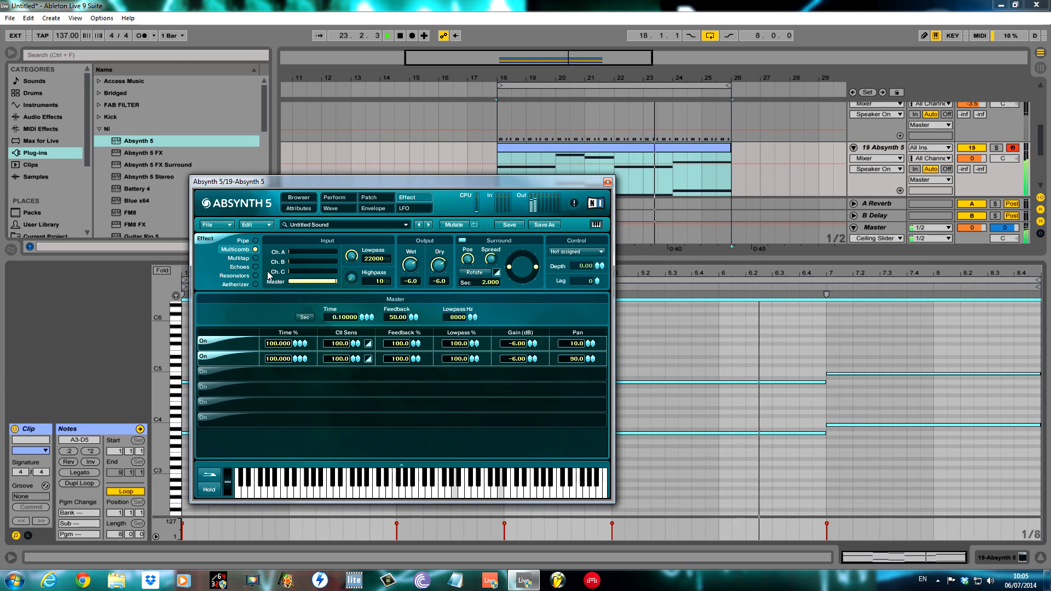
pyautogui.moveTo(411, 316); pyautogui.dragTo(411, 309)
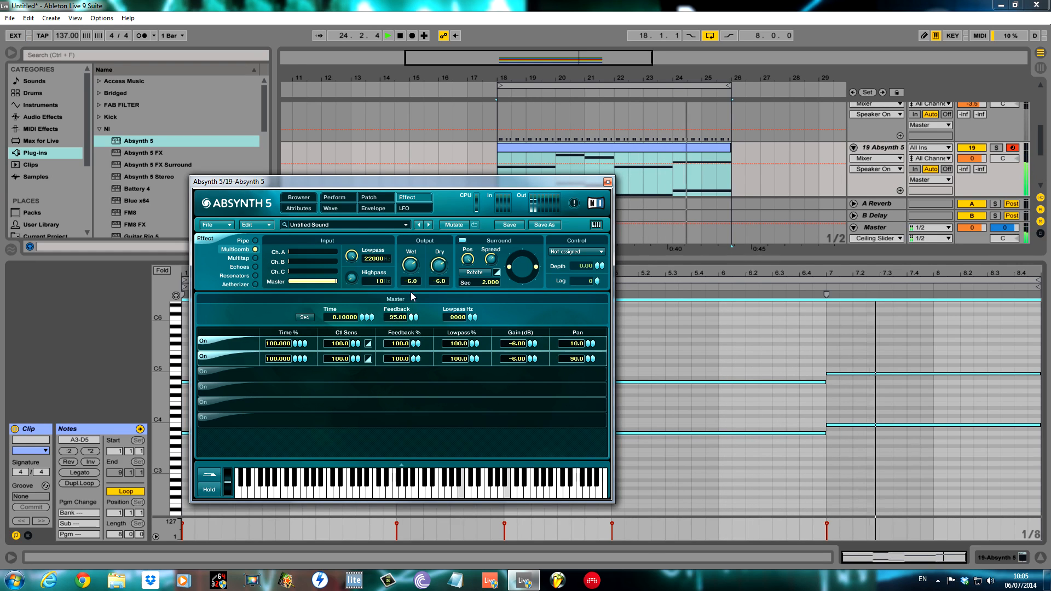
pyautogui.click(254, 268)
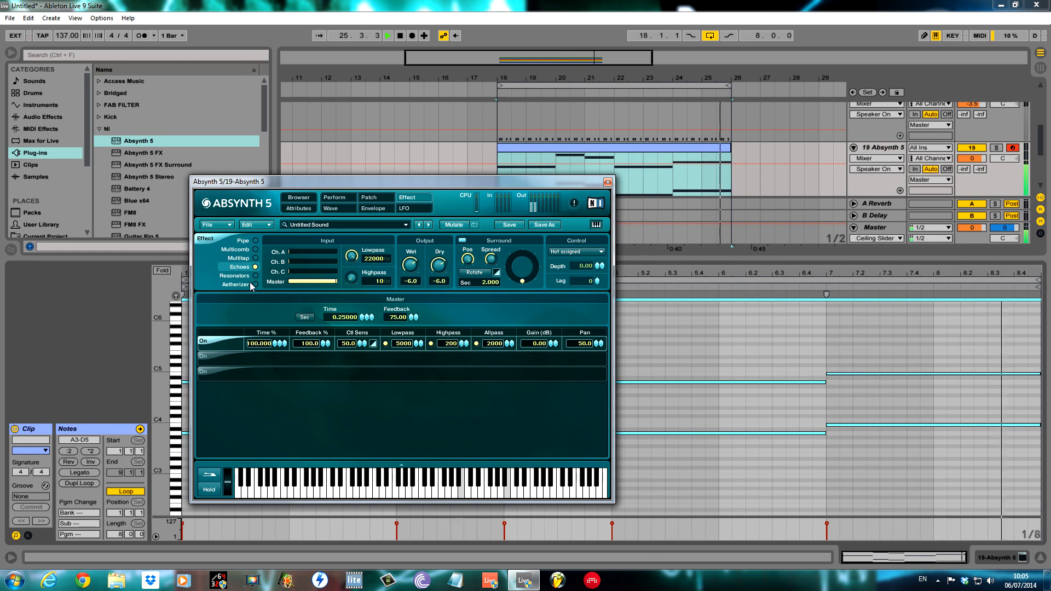
pyautogui.click(255, 276)
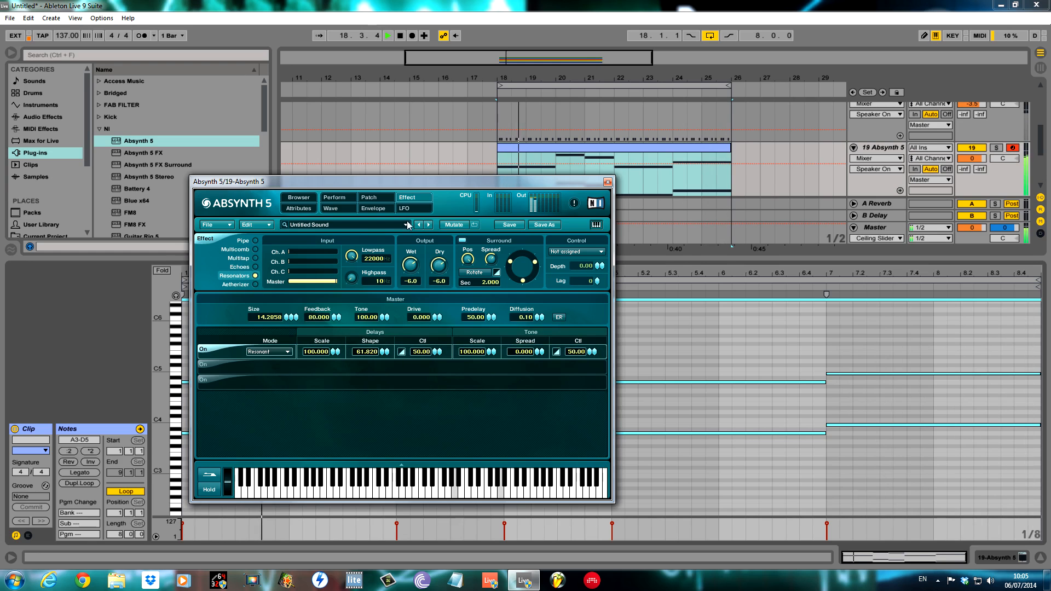
# Step: Reshape the amp envelopes of oscillators A, B and C with a slower attack and a decay-sustain point around -2.7 dB
pyautogui.click(372, 208)
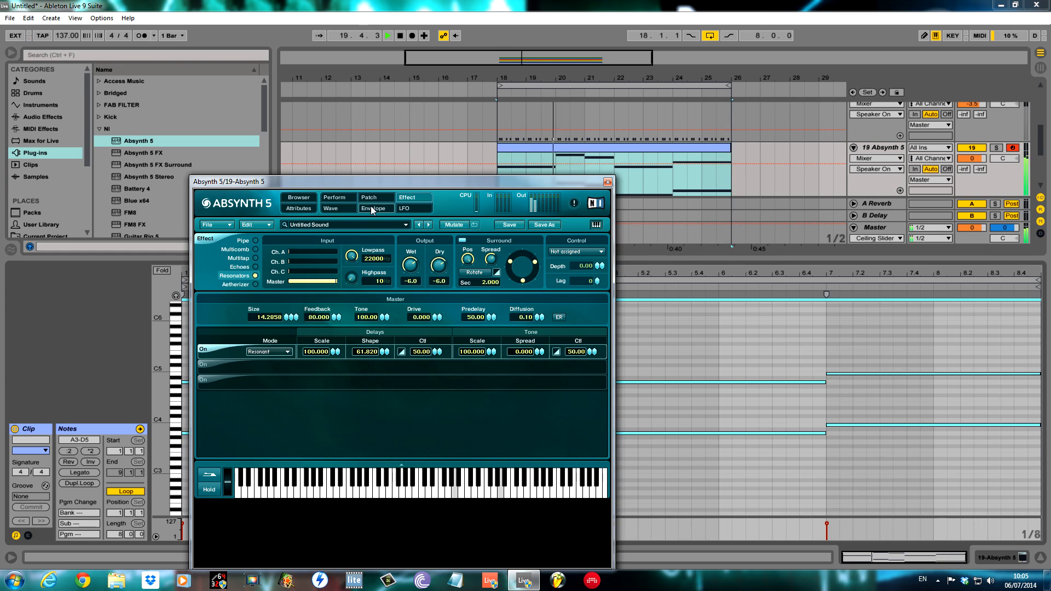
pyautogui.moveTo(288, 316); pyautogui.dragTo(305, 318)
pyautogui.moveTo(287, 385); pyautogui.dragTo(304, 386)
pyautogui.moveTo(287, 455); pyautogui.dragTo(359, 470)
pyautogui.click(357, 460)
pyautogui.moveTo(348, 398); pyautogui.dragTo(357, 404)
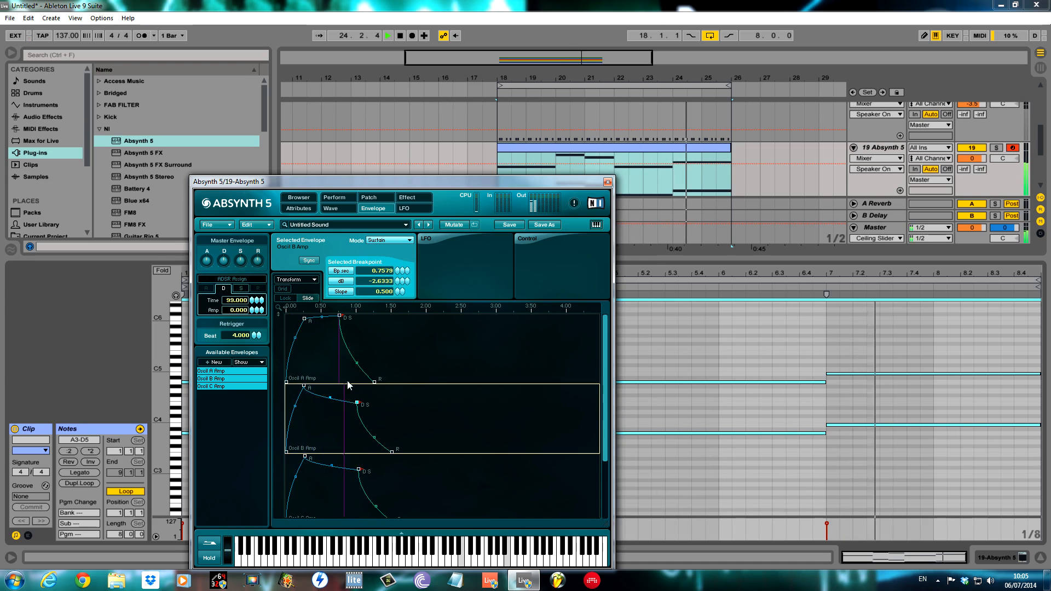
pyautogui.moveTo(339, 316); pyautogui.dragTo(360, 336)
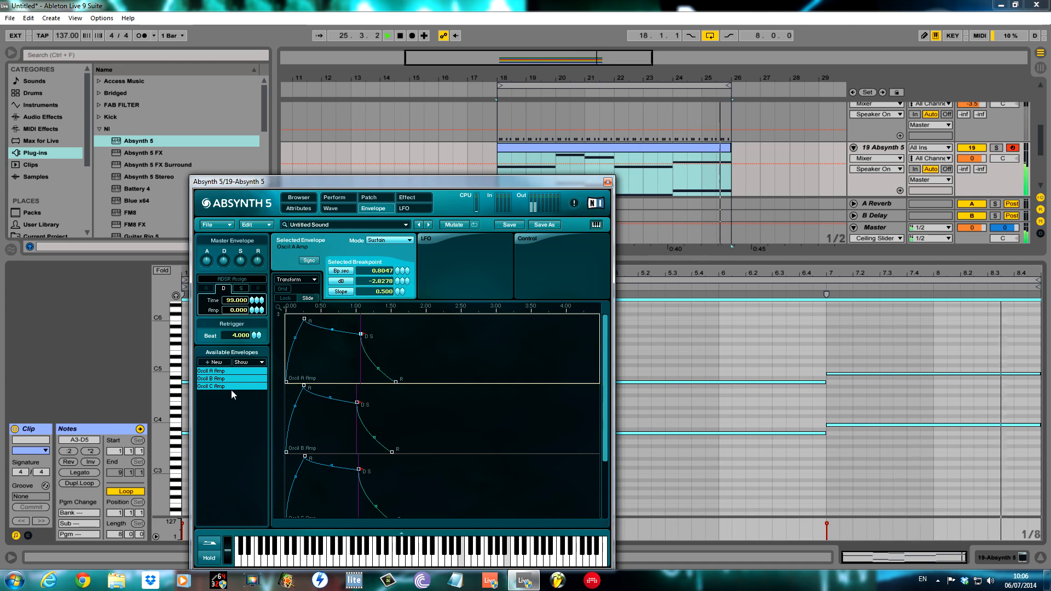
# Step: Lengthen the attack of all three oscillator amp envelopes, giving oscillator C an attack of about 1.06 seconds
pyautogui.moveTo(300, 320); pyautogui.dragTo(336, 321)
pyautogui.moveTo(302, 386); pyautogui.dragTo(353, 387)
pyautogui.moveTo(305, 457); pyautogui.dragTo(360, 454)
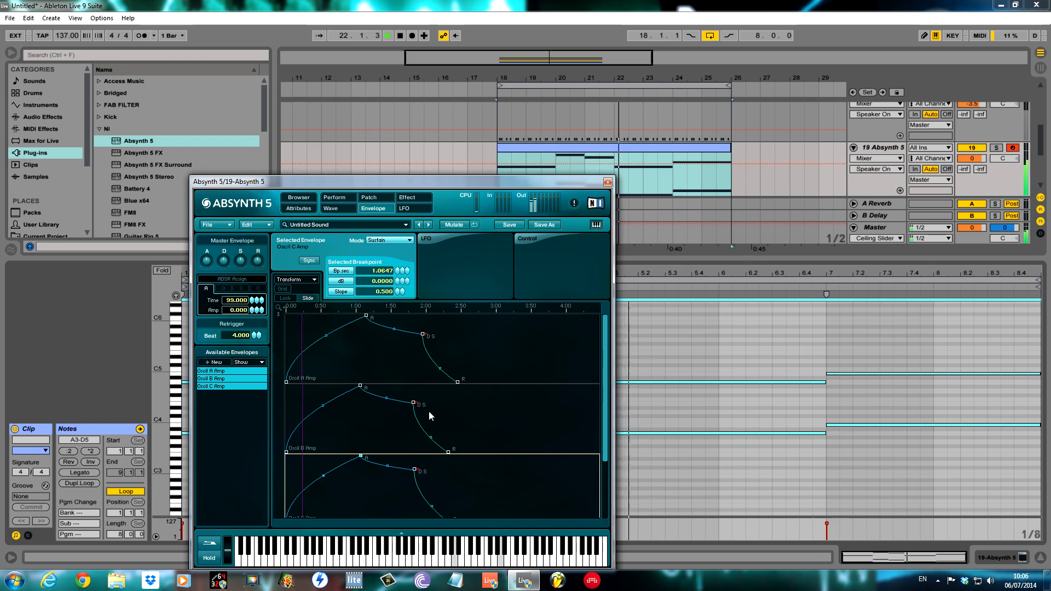
# Step: Unsolo the Absynth 5 track, restart playback and switch on the Bass, drums and pluck tracks to hear the full mix
pyautogui.click(995, 148)
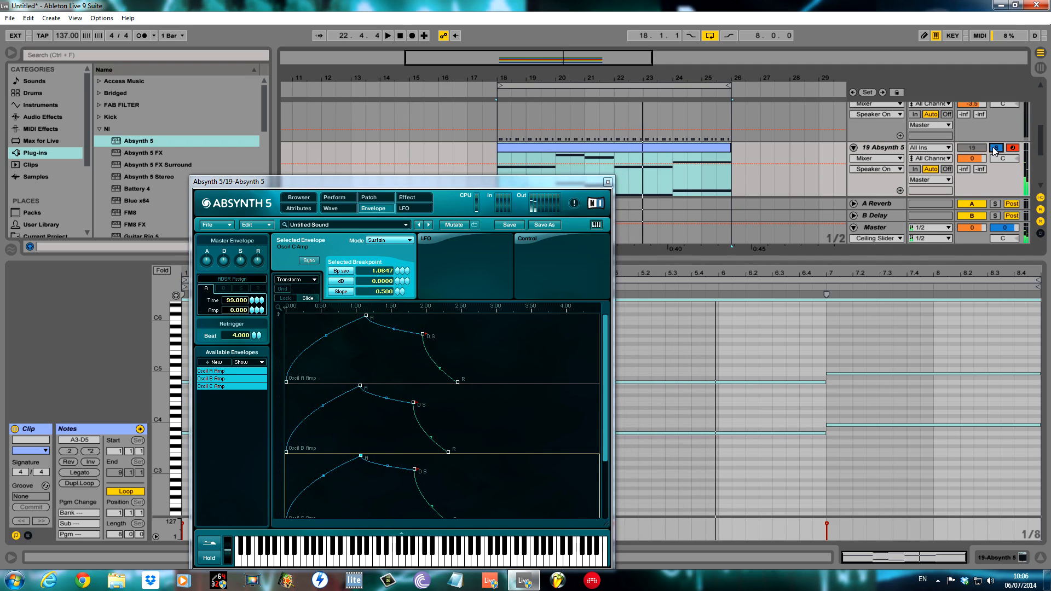
pyautogui.press('space')
pyautogui.scroll(1, 947, 160)
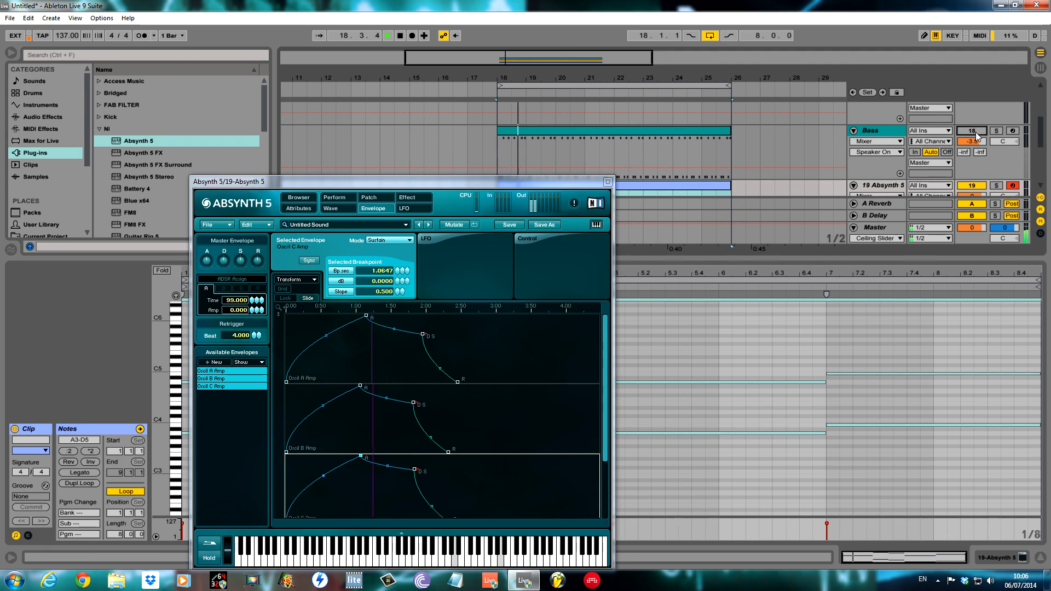
pyautogui.scroll(2, 971, 160)
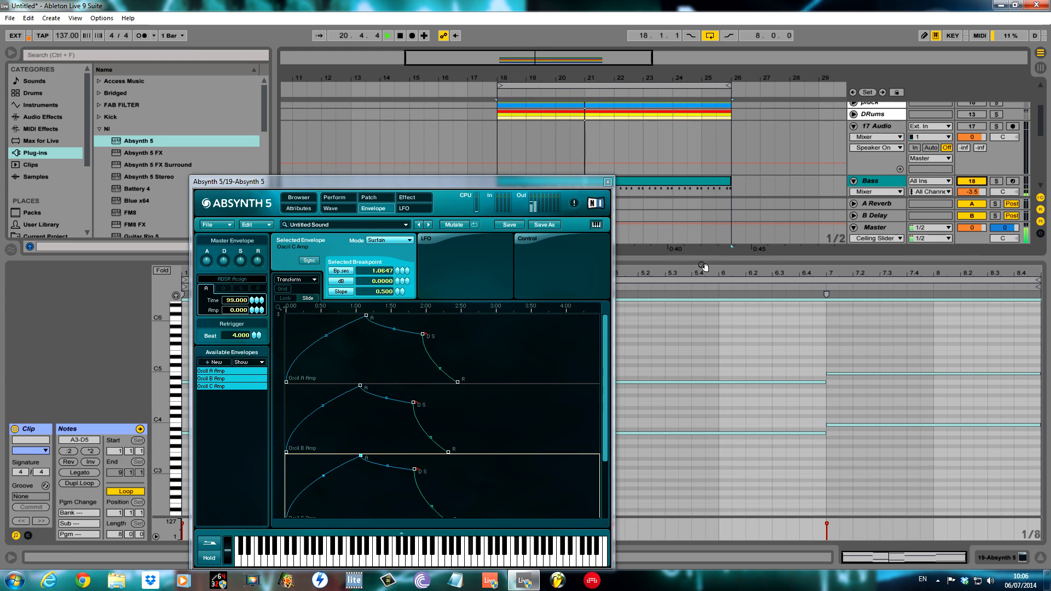
pyautogui.scroll(2, 927, 176)
pyautogui.moveTo(966, 166); pyautogui.dragTo(968, 140)
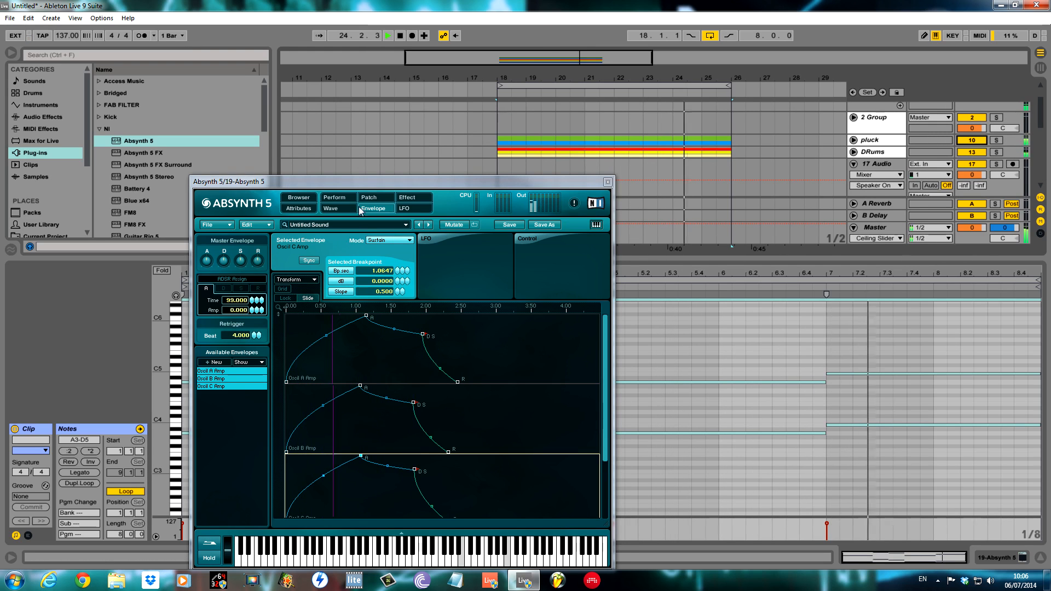
# Step: Enable an LPF 2 Pole filter on each oscillator, with cutoffs of about 6541 Hz for A, 3671 Hz for B and 687.5 Hz for C
pyautogui.click(378, 197)
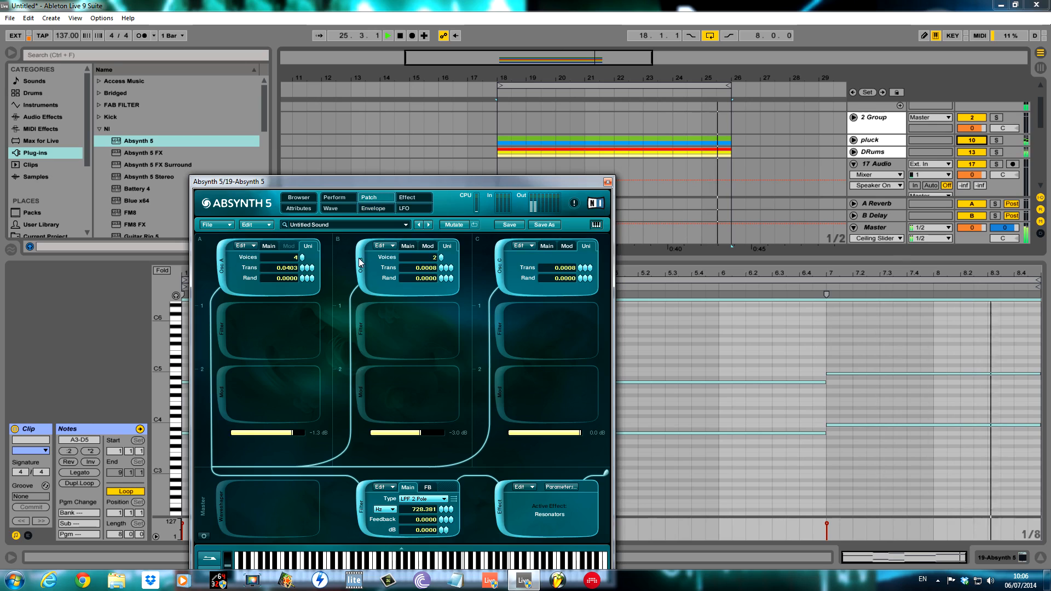
pyautogui.click(356, 344)
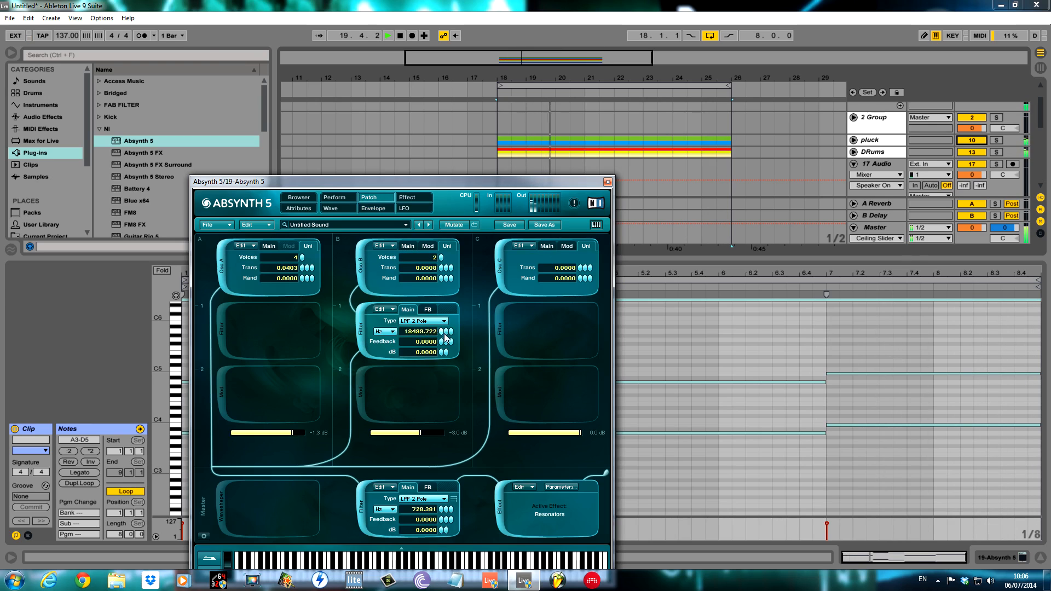
pyautogui.click(237, 332)
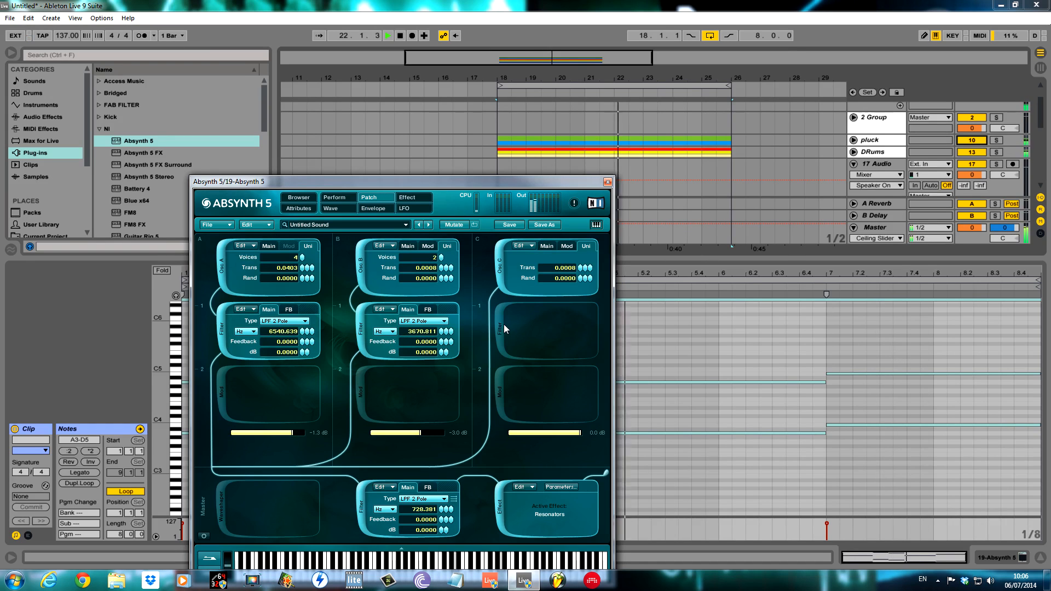
pyautogui.click(546, 246)
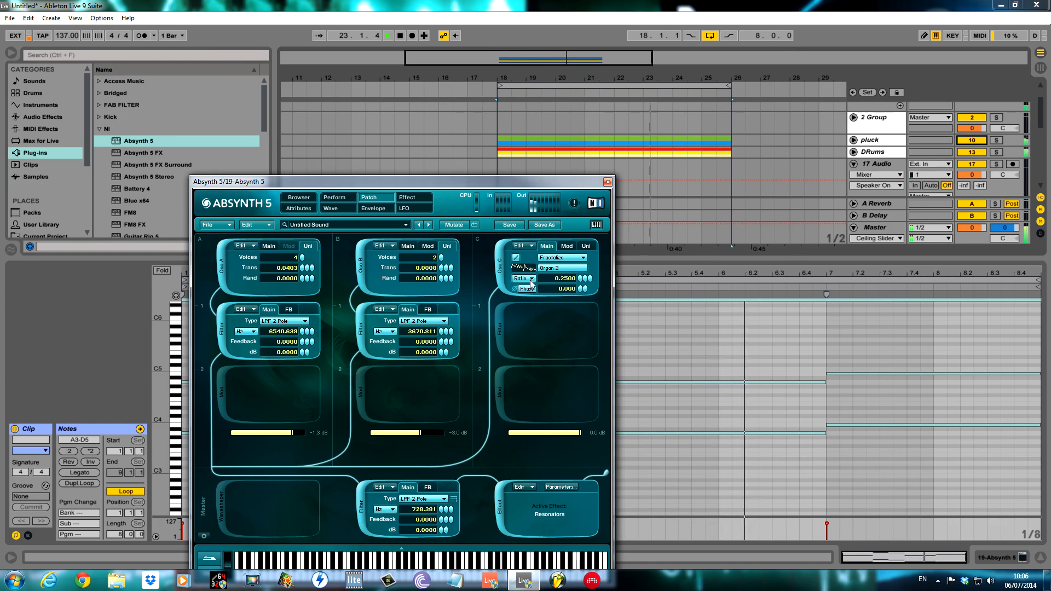
pyautogui.click(529, 309)
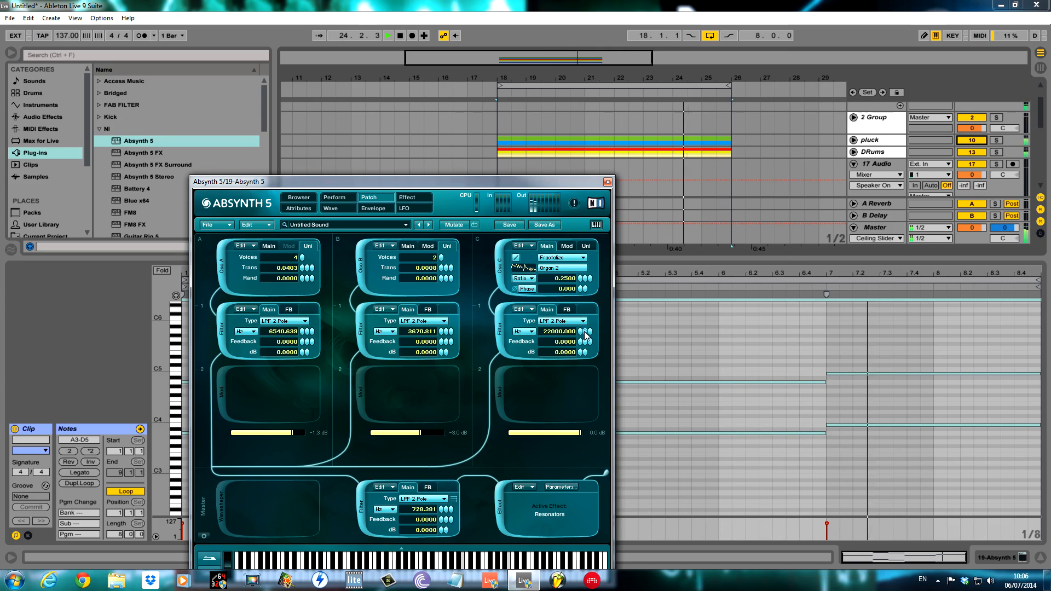
pyautogui.moveTo(581, 332); pyautogui.dragTo(578, 363)
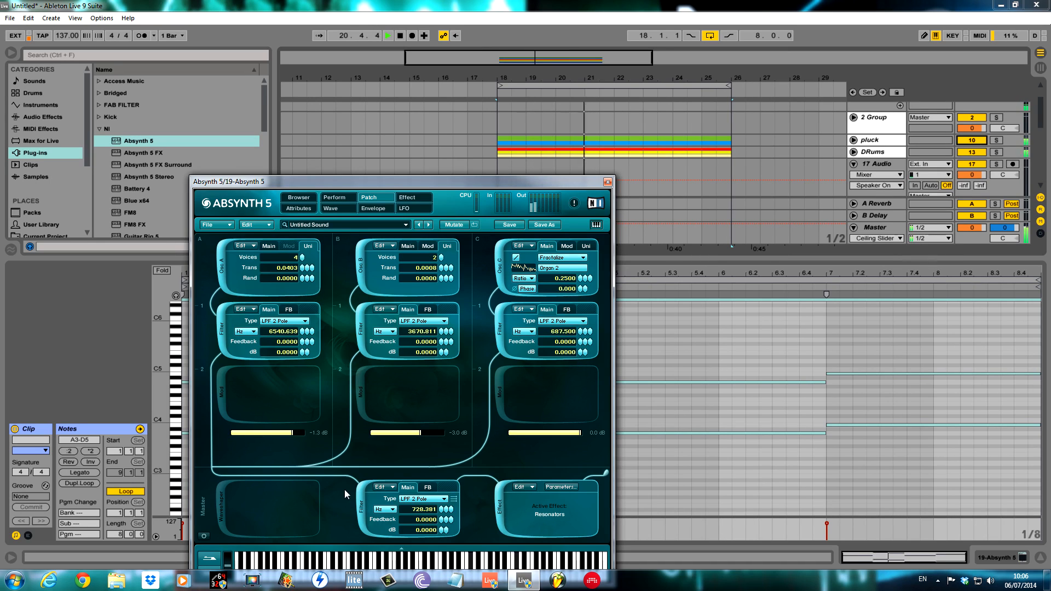
# Step: Enable the master Waveshape module with its Sine shape and solo the Absynth 5 track
pyautogui.click(226, 515)
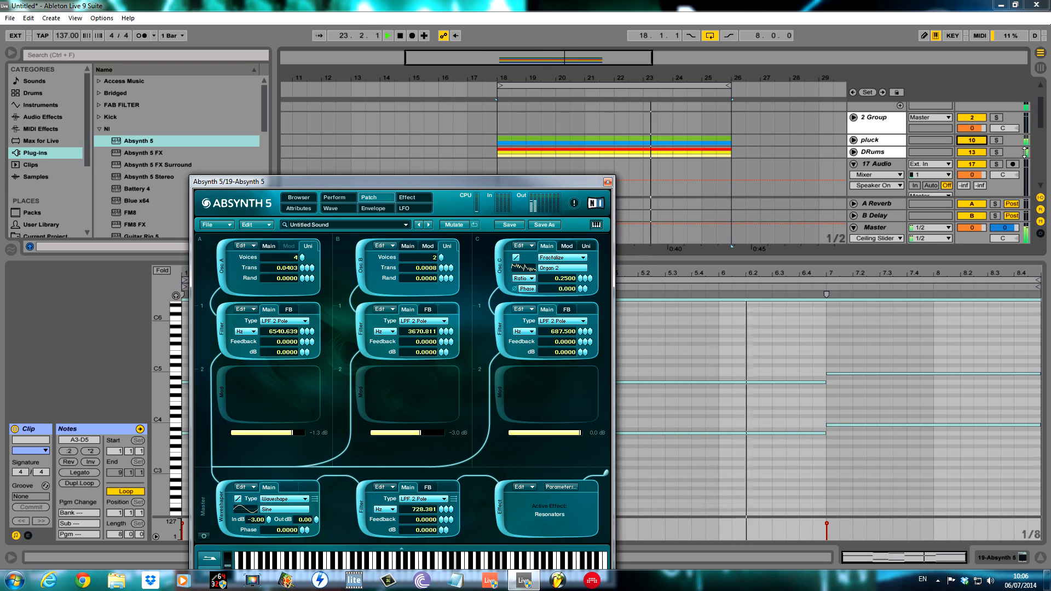
pyautogui.click(1040, 118)
pyautogui.moveTo(1040, 119); pyautogui.dragTo(1044, 154)
pyautogui.click(996, 125)
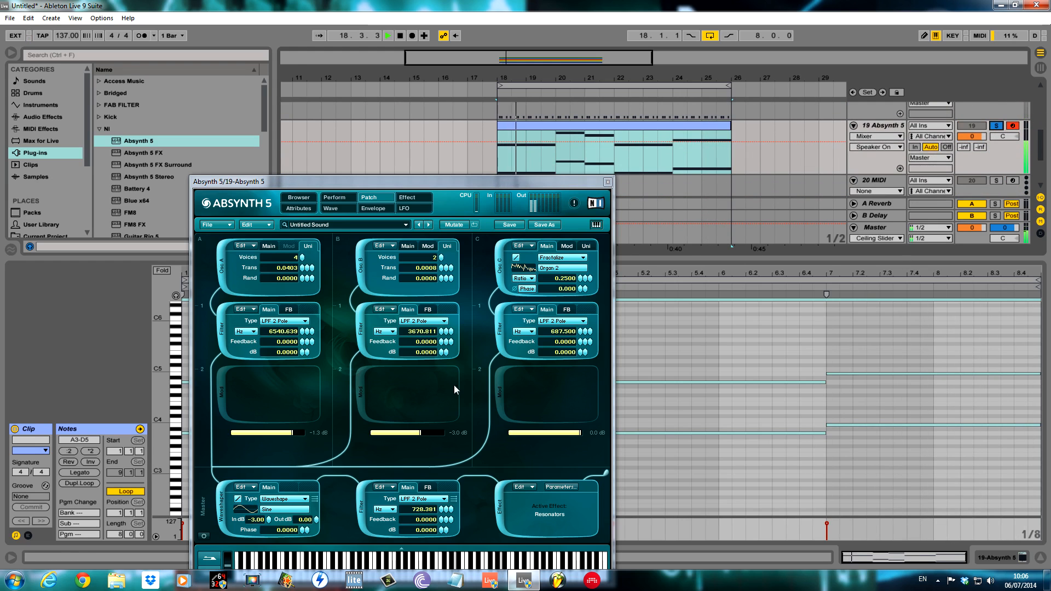
# Step: Try higher input levels on the master waveshaper and settle on -2.80 dB
pyautogui.click(254, 524)
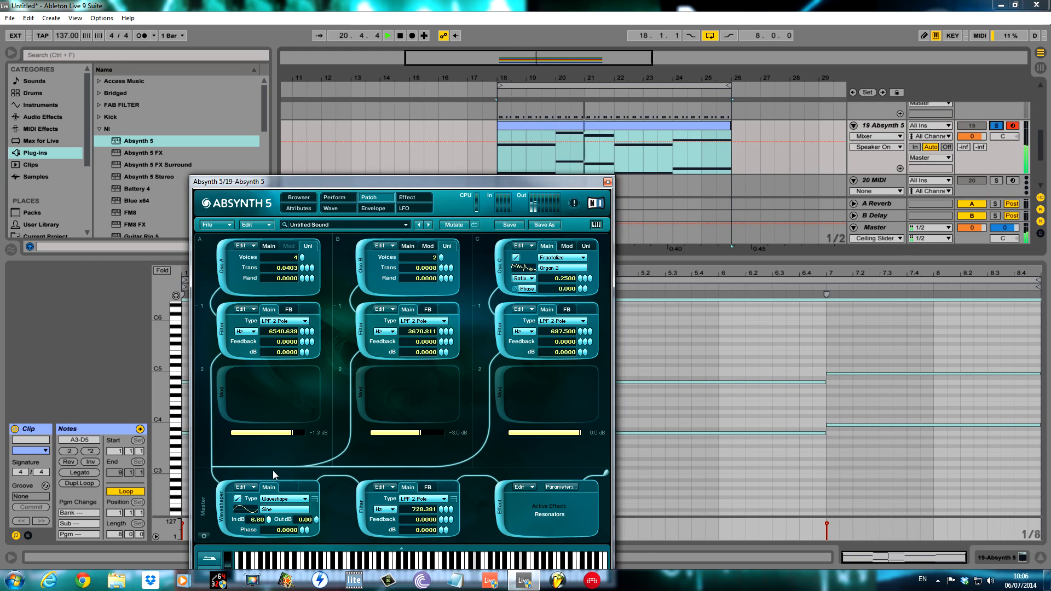
pyautogui.moveTo(268, 520); pyautogui.dragTo(269, 502)
pyautogui.moveTo(274, 436); pyautogui.dragTo(265, 521)
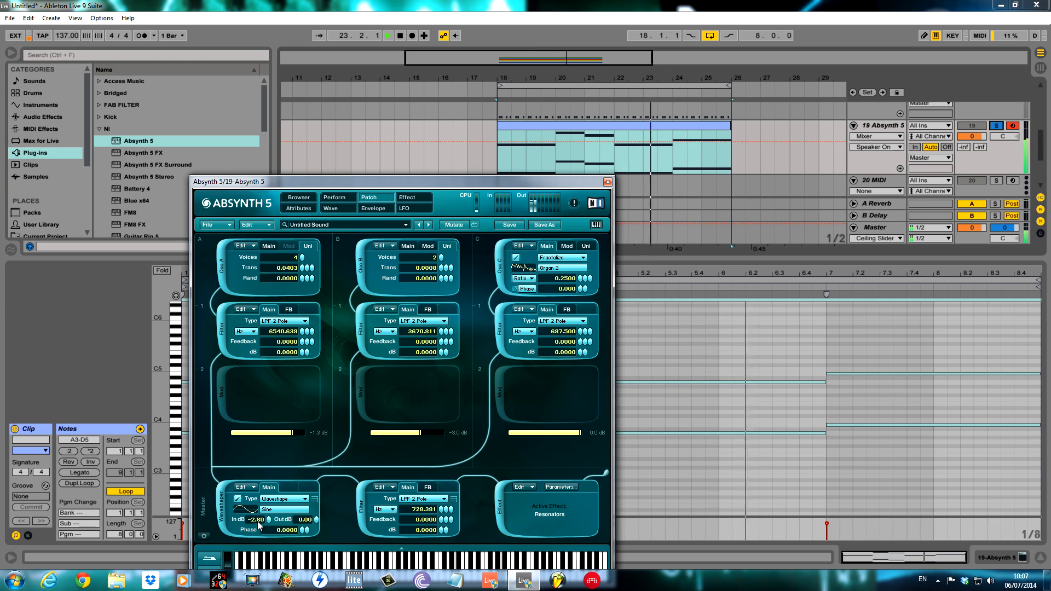
pyautogui.rightClick(265, 520)
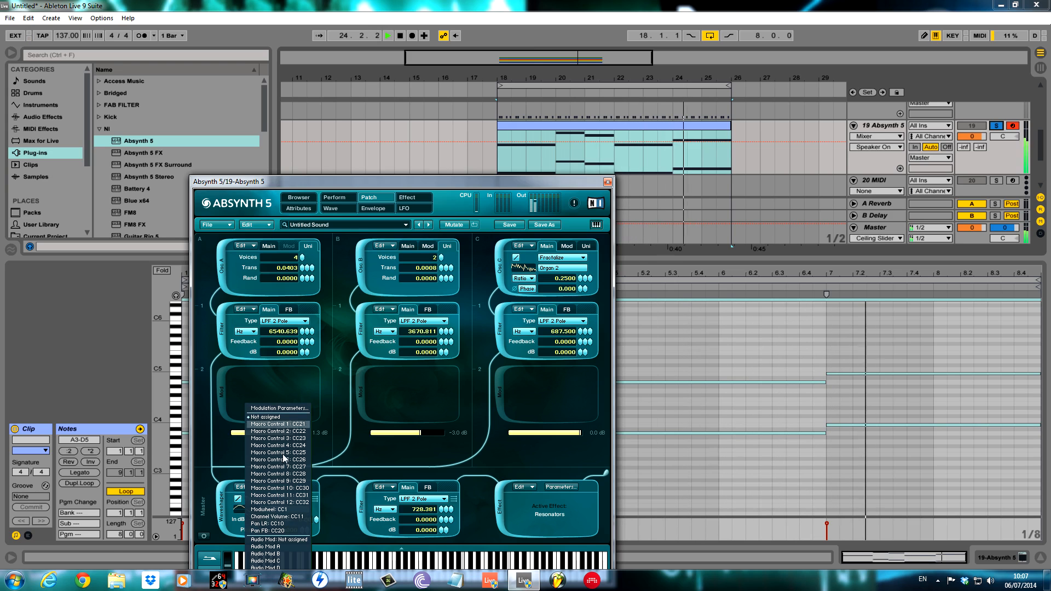
pyautogui.moveTo(362, 182); pyautogui.dragTo(399, 115)
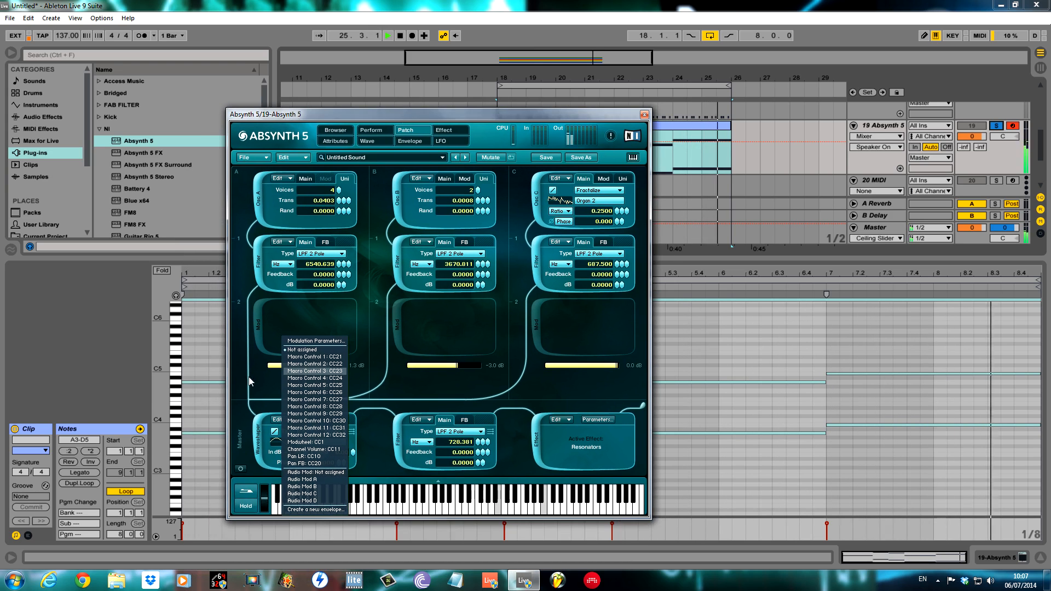
pyautogui.click(239, 412)
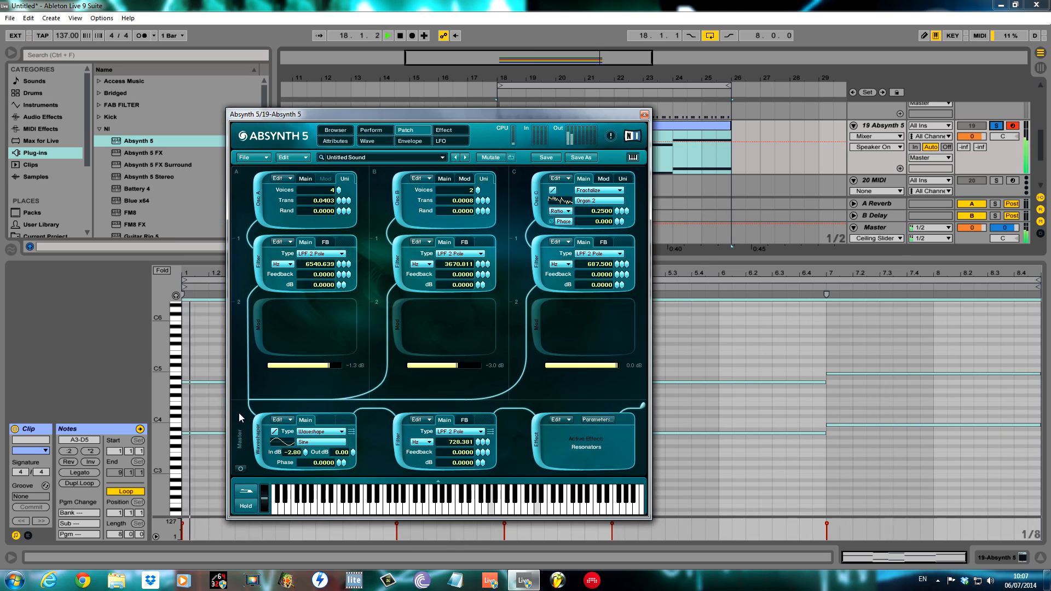
pyautogui.rightClick(314, 463)
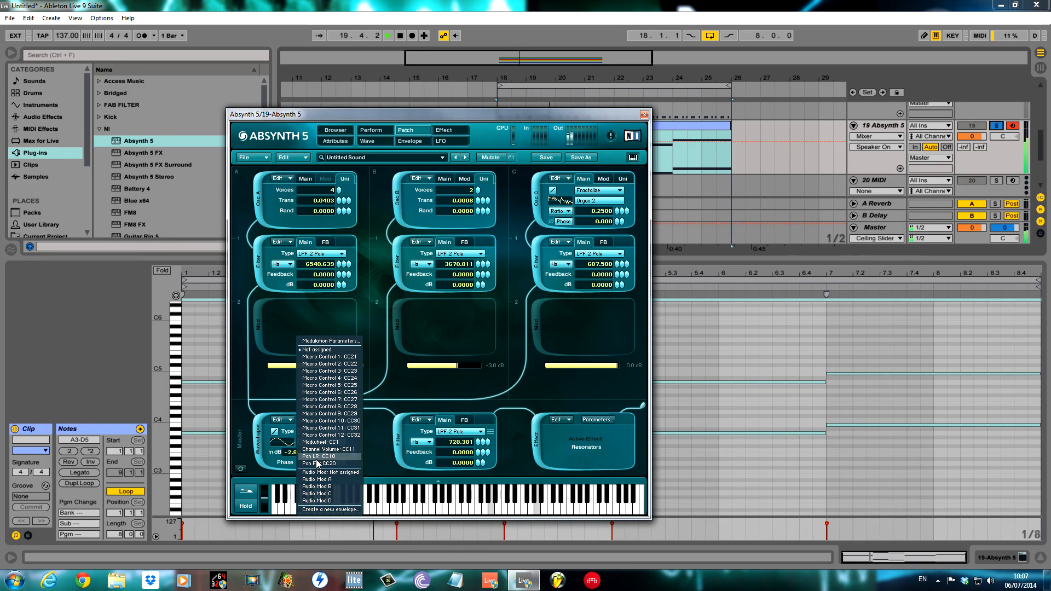
pyautogui.click(244, 439)
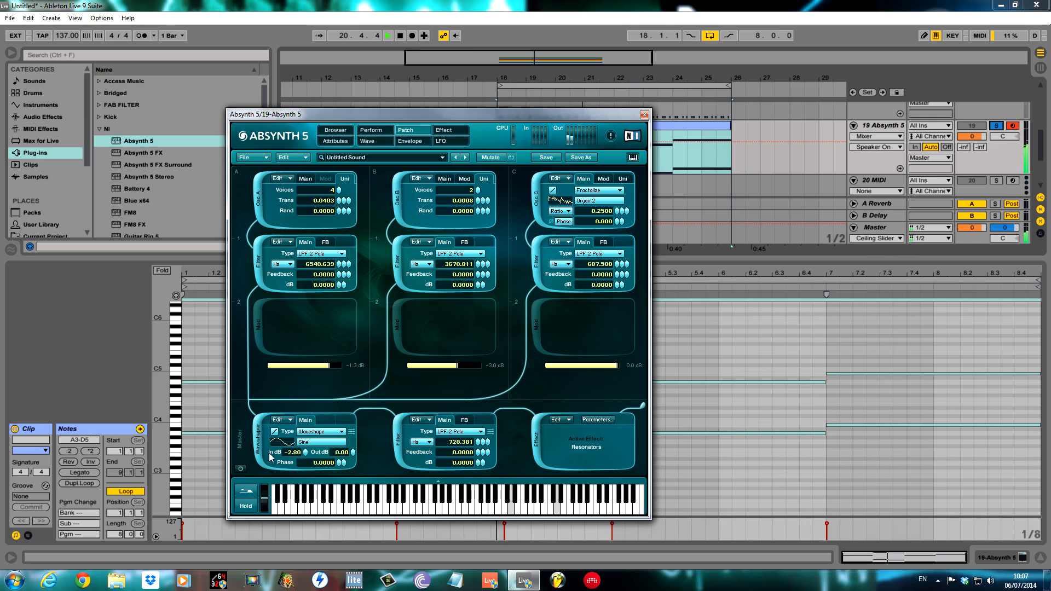
# Step: Route LFO 1 to WS In Gain at a depth of 100 and set its rate to 0.01 in beats
pyautogui.click(437, 142)
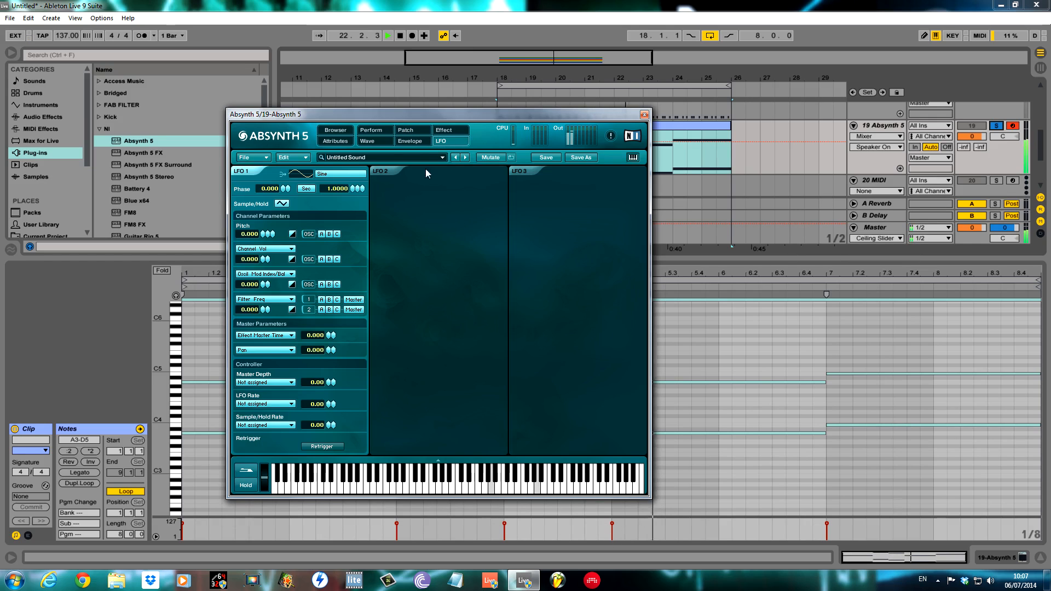
pyautogui.click(289, 233)
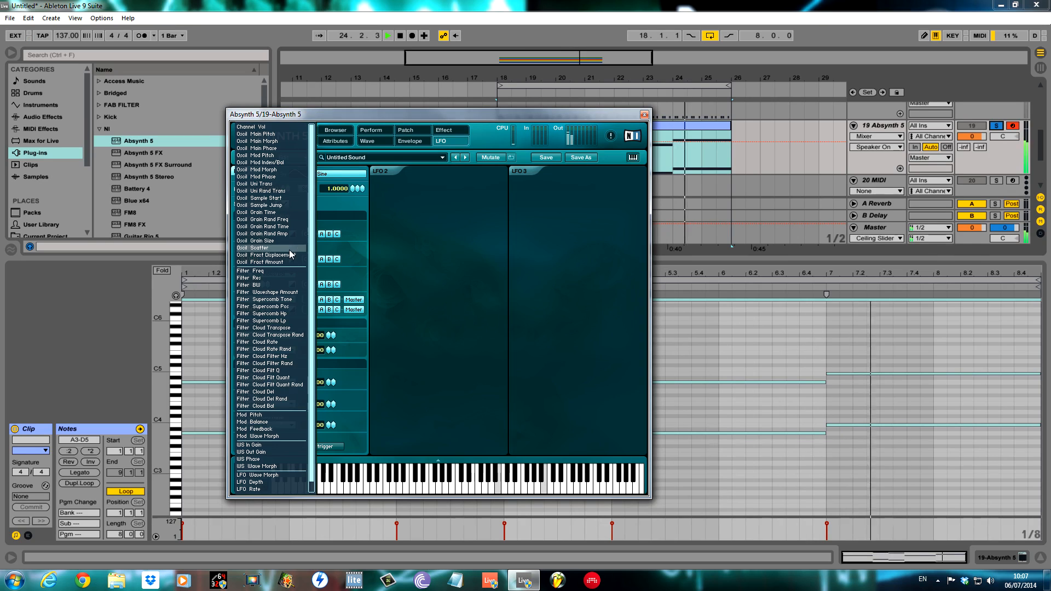
pyautogui.click(261, 445)
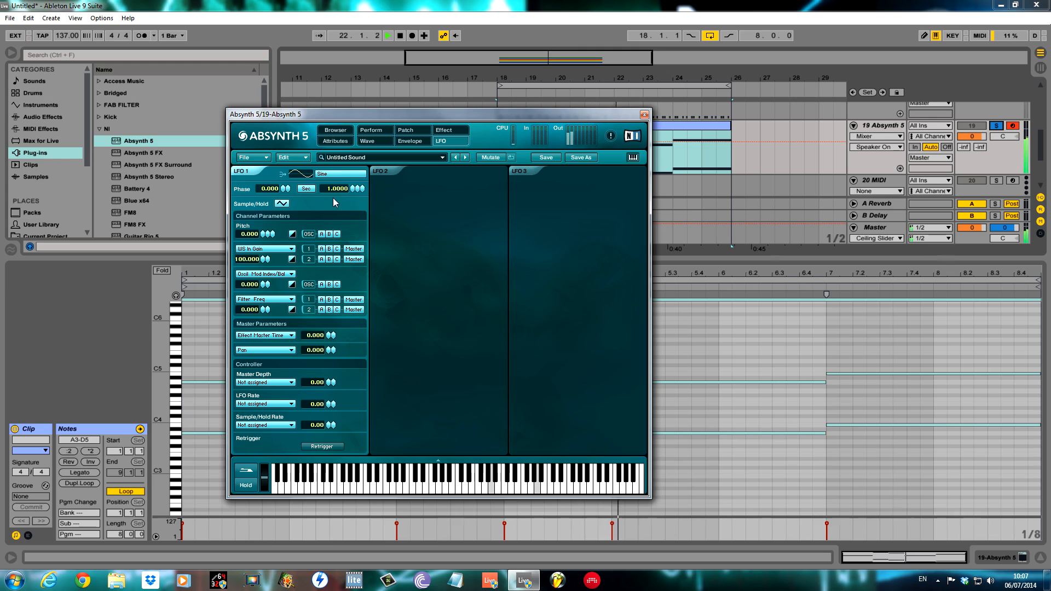
pyautogui.click(310, 189)
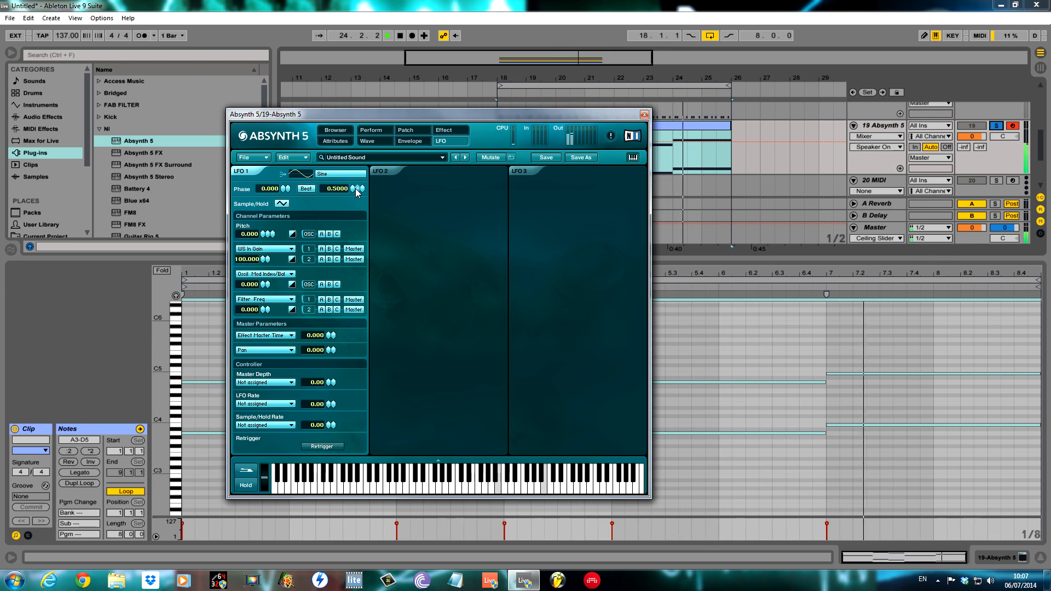
pyautogui.moveTo(356, 189); pyautogui.dragTo(357, 193)
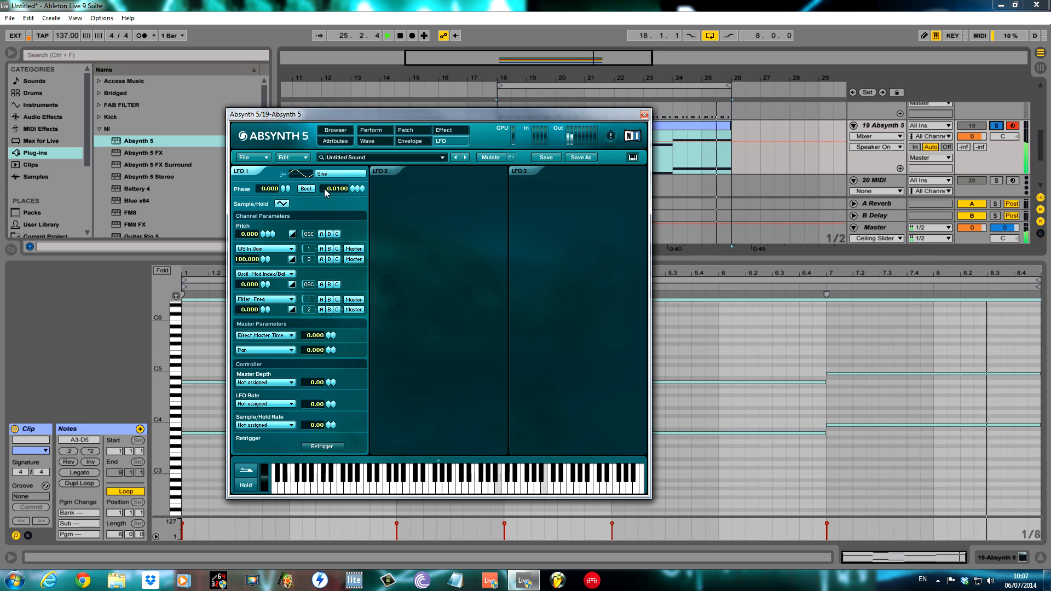
# Step: Set LFO 1's rate to 1.0 in beats, its phase to 0.018 and the WS In Gain depth to 93, and unsolo the Absynth 5 track
pyautogui.write('0')
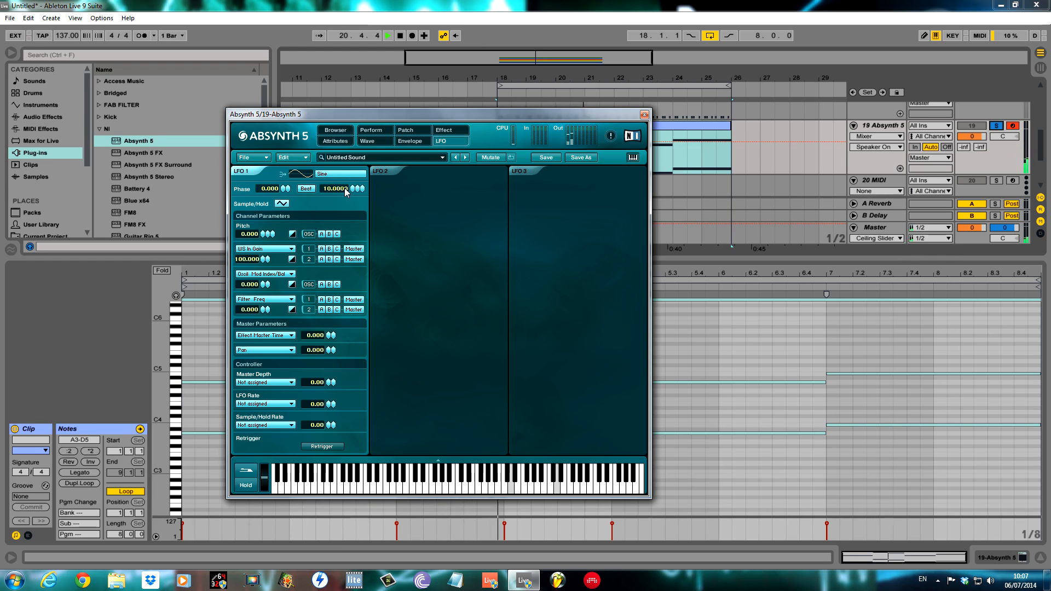
pyautogui.press('Return')
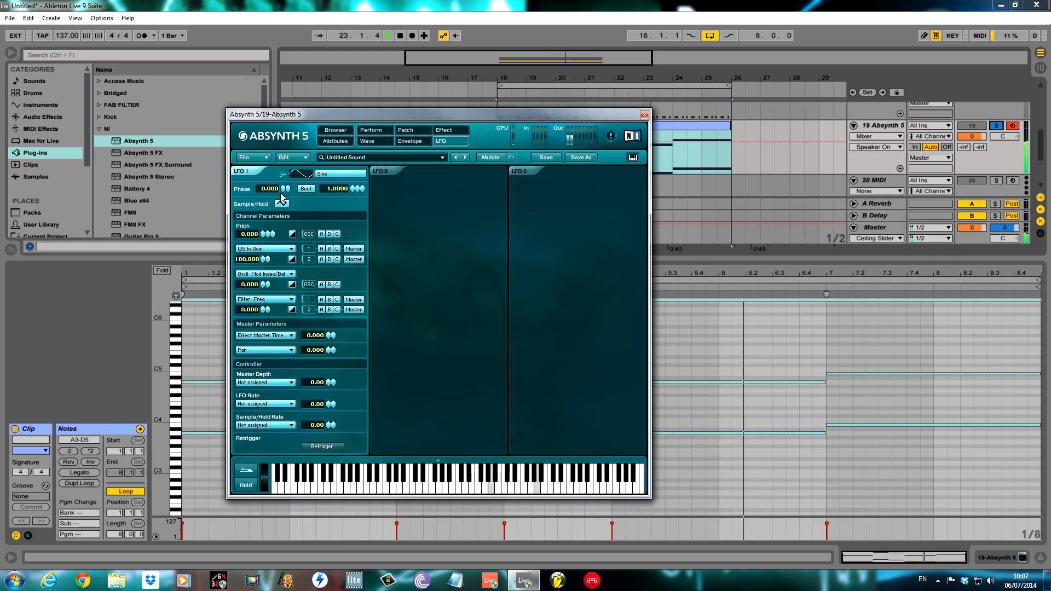
pyautogui.moveTo(288, 189); pyautogui.dragTo(288, 182)
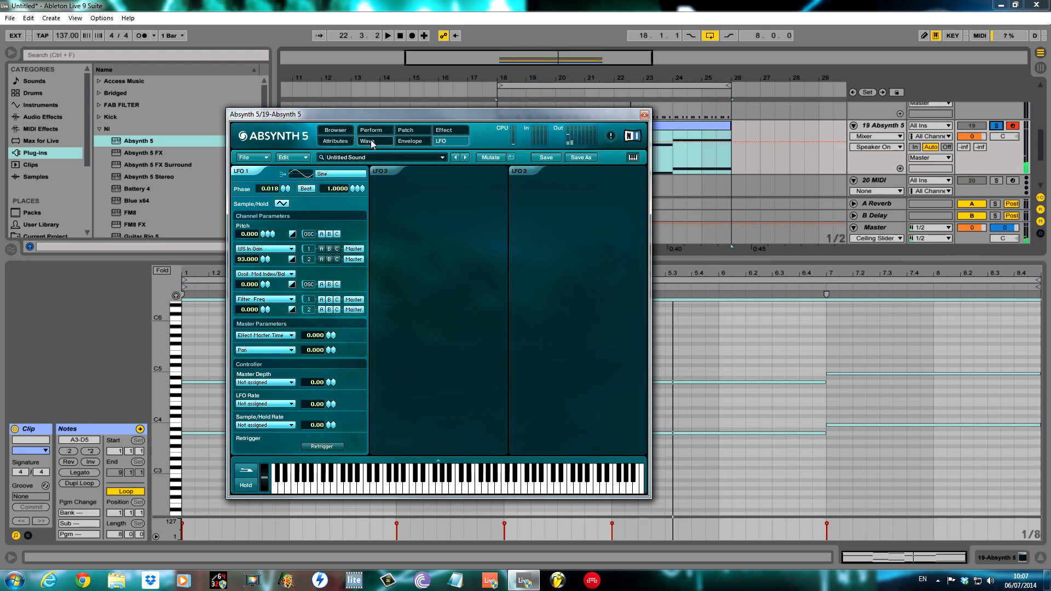
pyautogui.click(997, 127)
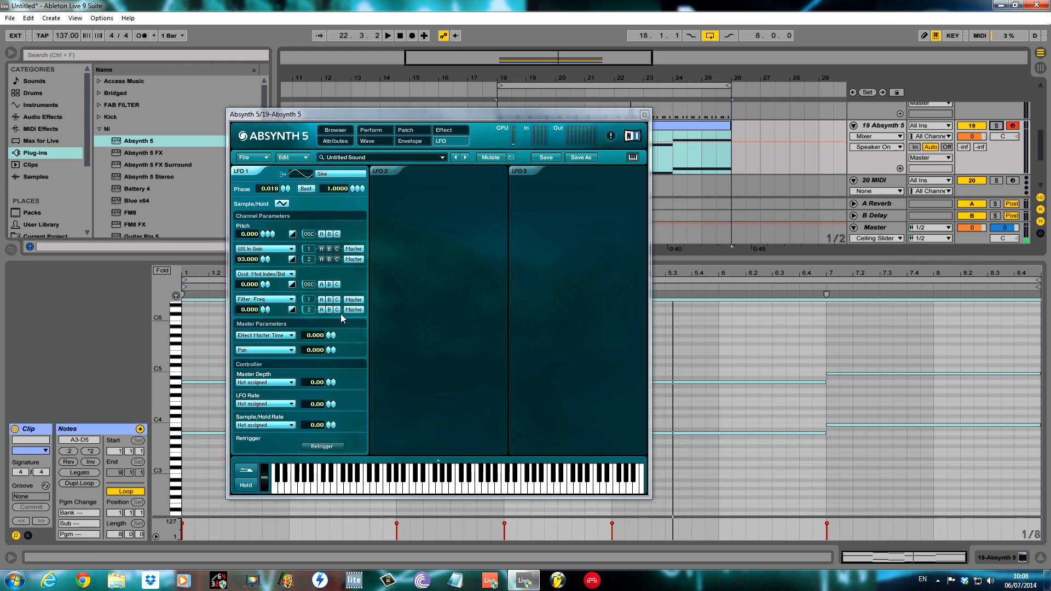
# Step: Check oscillator A's main settings, solo the Absynth 5 track again, and close the plug-in window to reveal the track's device chain
pyautogui.click(412, 131)
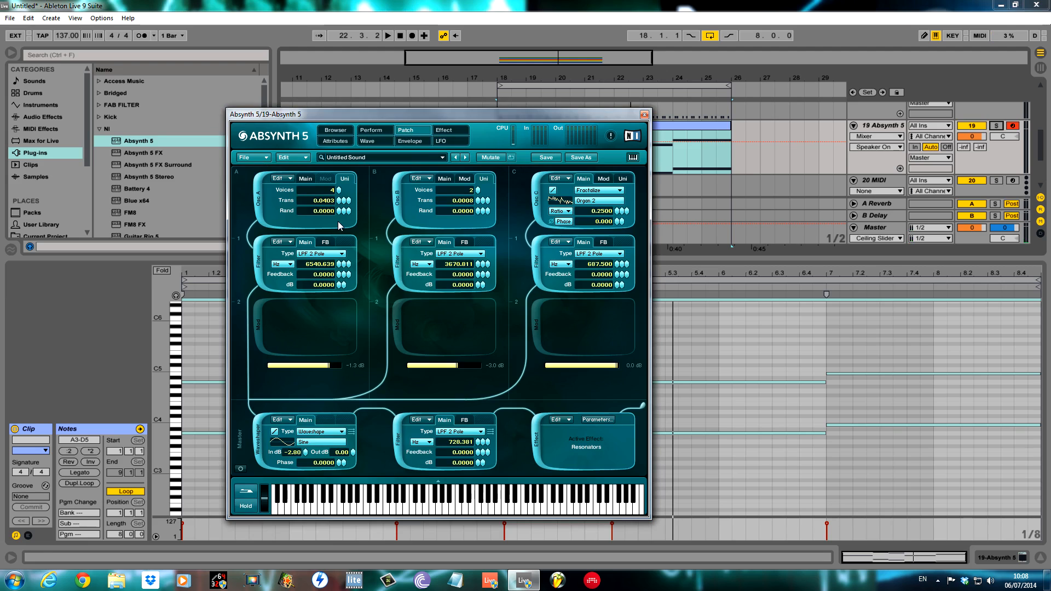
pyautogui.click(305, 179)
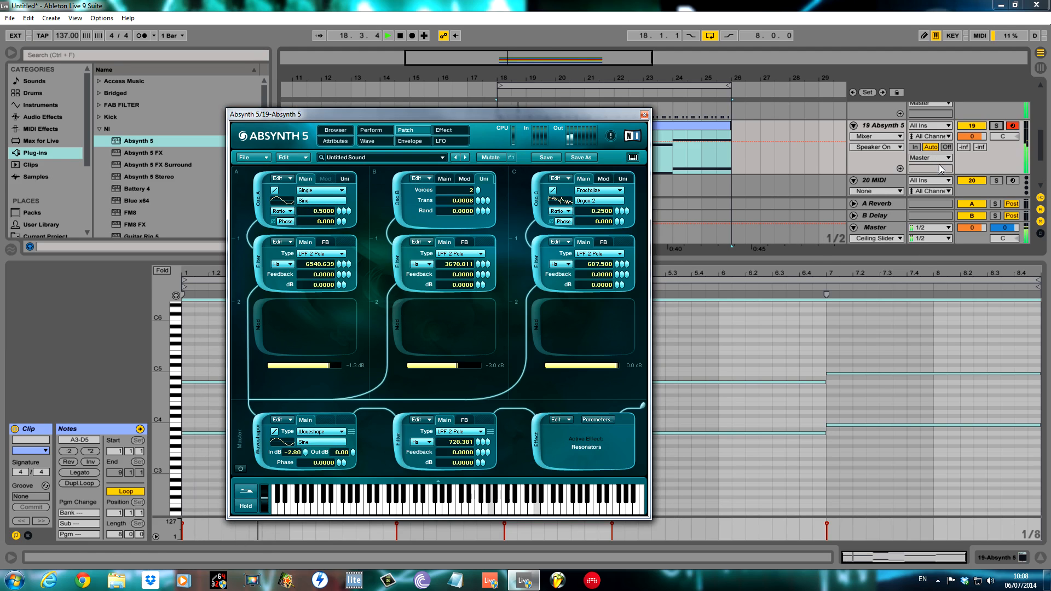
pyautogui.moveTo(609, 114); pyautogui.dragTo(737, 232)
pyautogui.click(996, 126)
pyautogui.doubleClick(886, 126)
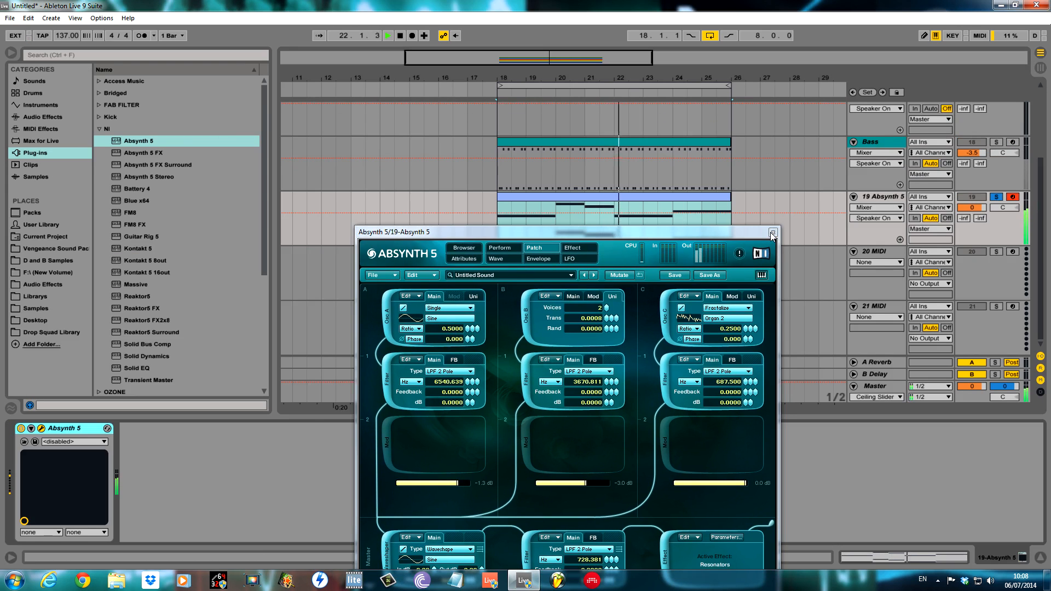
pyautogui.click(772, 233)
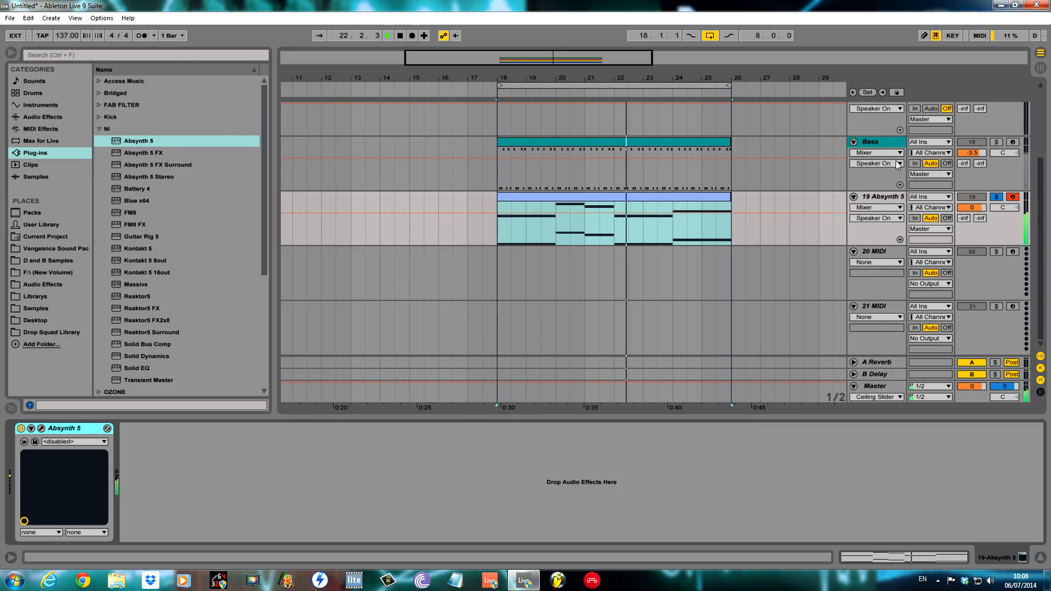
# Step: Add a Compressor after Absynth 5 and enable its sidechain and sidechain EQ with Kick, Post FX, as the source
pyautogui.press('space')
pyautogui.click(35, 115)
pyautogui.moveTo(140, 166); pyautogui.dragTo(226, 451)
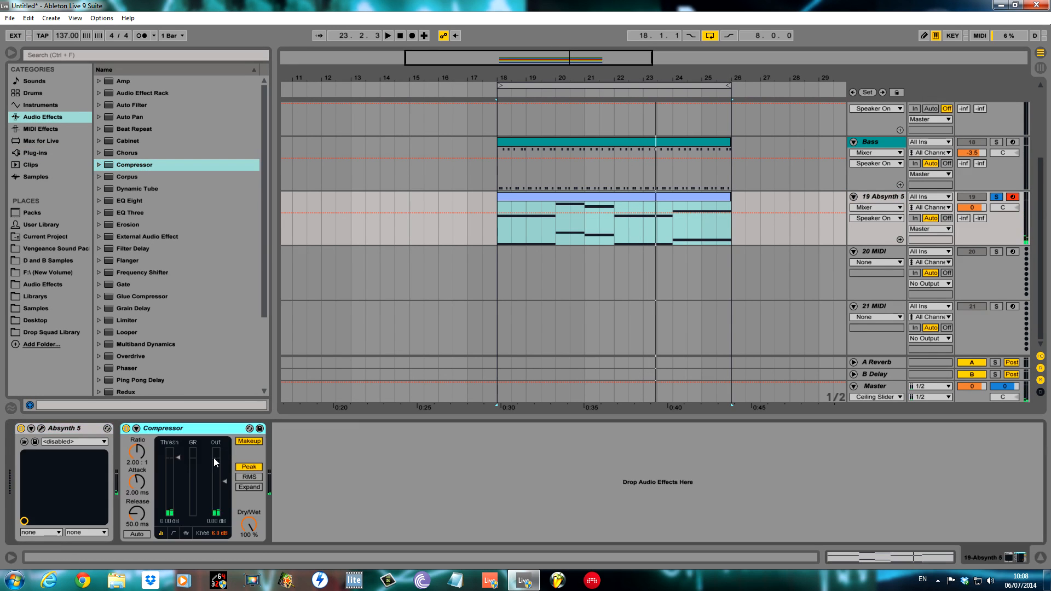
pyautogui.click(137, 428)
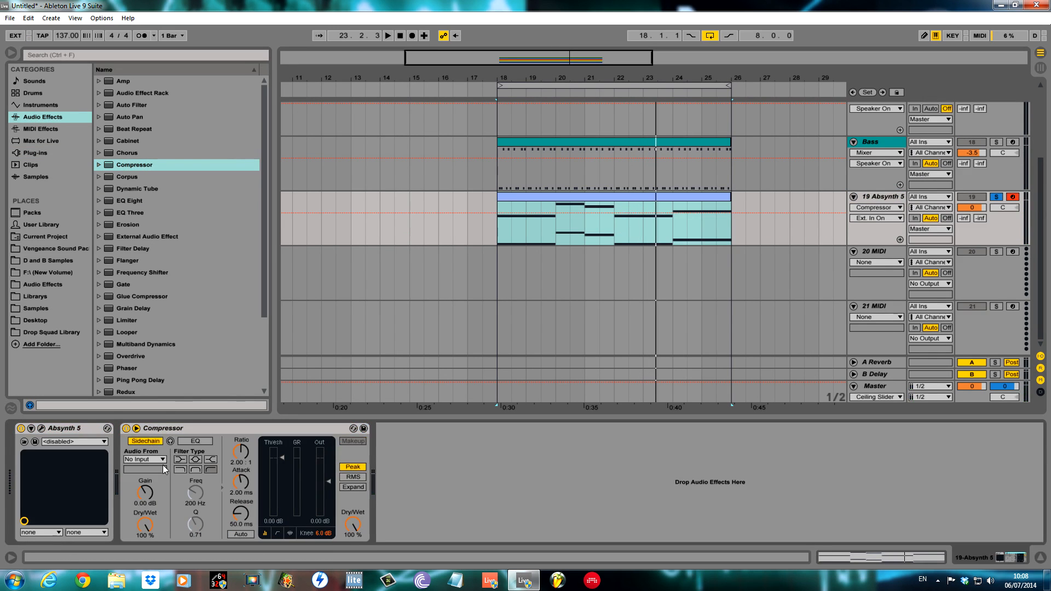
pyautogui.click(162, 460)
pyautogui.click(131, 363)
pyautogui.press('space')
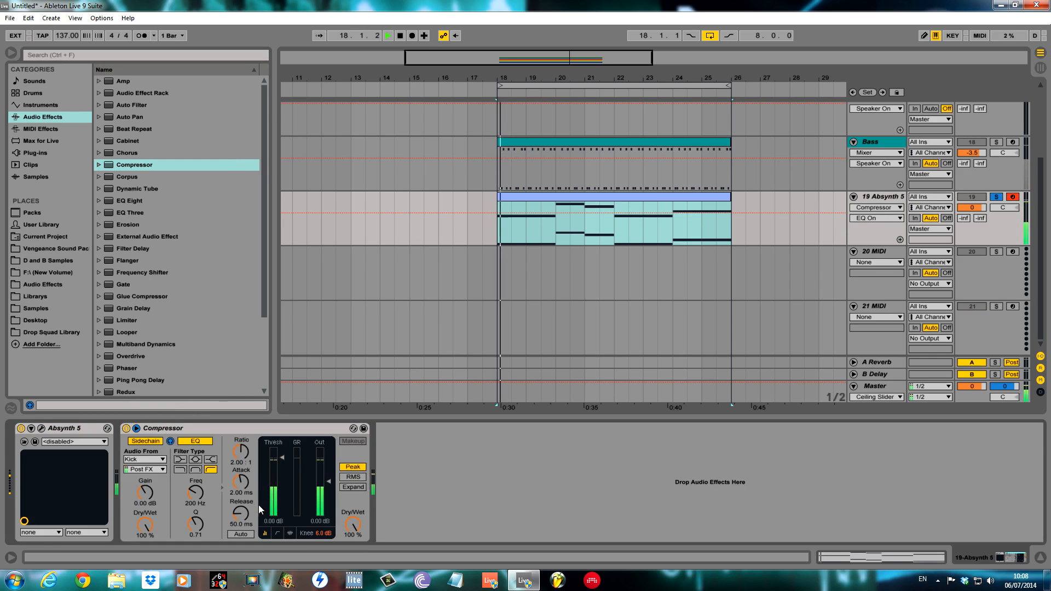
# Step: Set the compressor's sidechain EQ to 452 Hz, threshold to -28.6 dB, ratio to 3.07:1 and release to 164 ms, and compare against the full mix
pyautogui.click(290, 529)
pyautogui.moveTo(196, 493); pyautogui.dragTo(195, 479)
pyautogui.moveTo(295, 481); pyautogui.dragTo(295, 520)
pyautogui.moveTo(241, 452); pyautogui.dragTo(241, 437)
pyautogui.moveTo(240, 514); pyautogui.dragTo(240, 501)
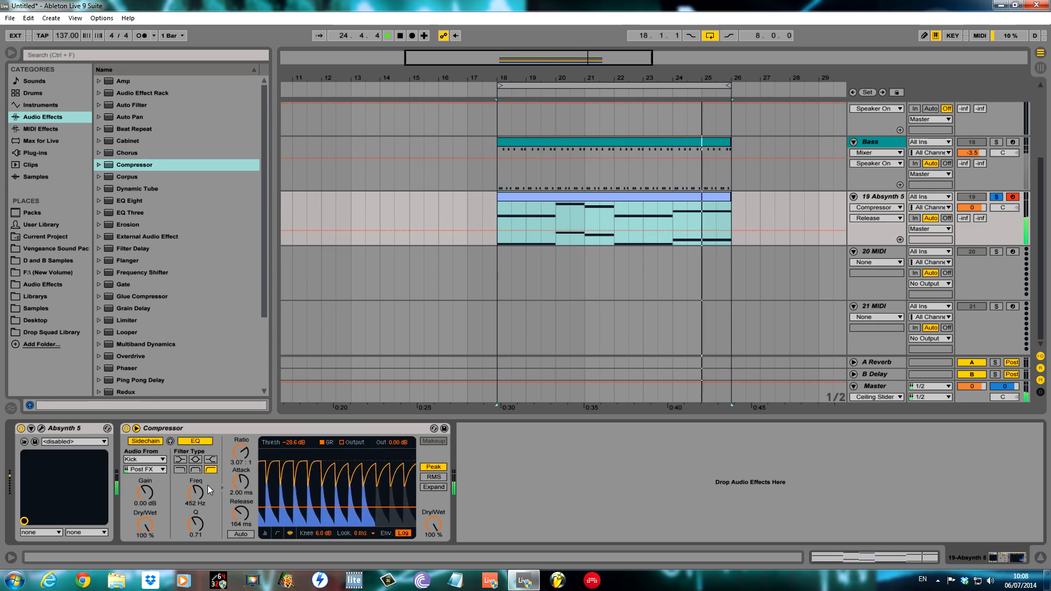
pyautogui.click(996, 197)
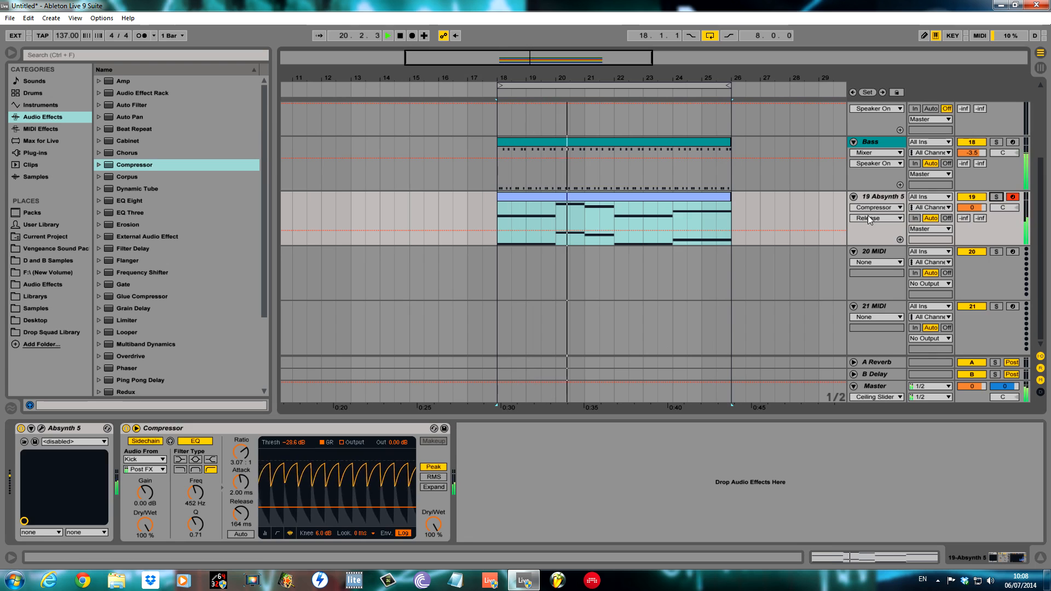
pyautogui.click(996, 197)
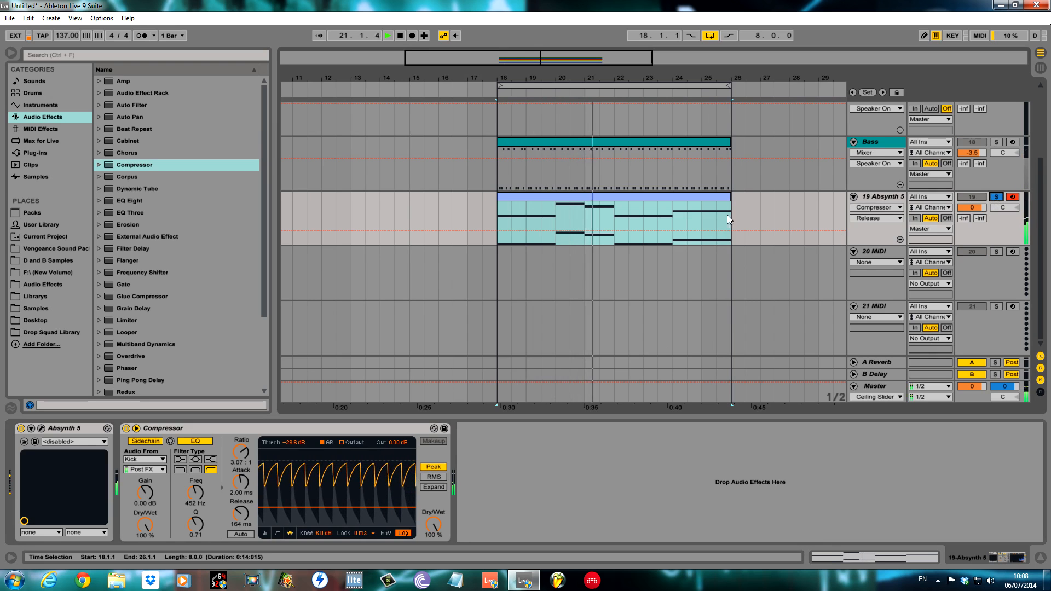
# Step: Copy the Absynth 5 clip's A3–D4 notes one octave down to A2–D3 and return to the track's device chain
pyautogui.doubleClick(700, 199)
pyautogui.moveTo(593, 256); pyautogui.dragTo(571, 176)
pyautogui.scroll(1, 380, 254)
pyautogui.moveTo(308, 213); pyautogui.dragTo(1043, 322)
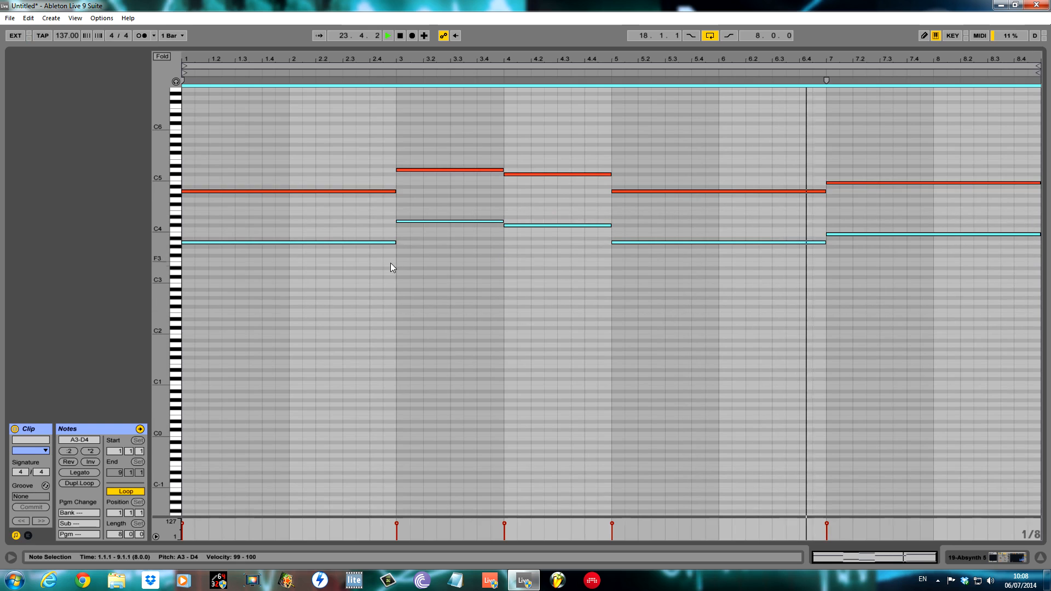
pyautogui.moveTo(389, 242); pyautogui.dragTo(393, 294)
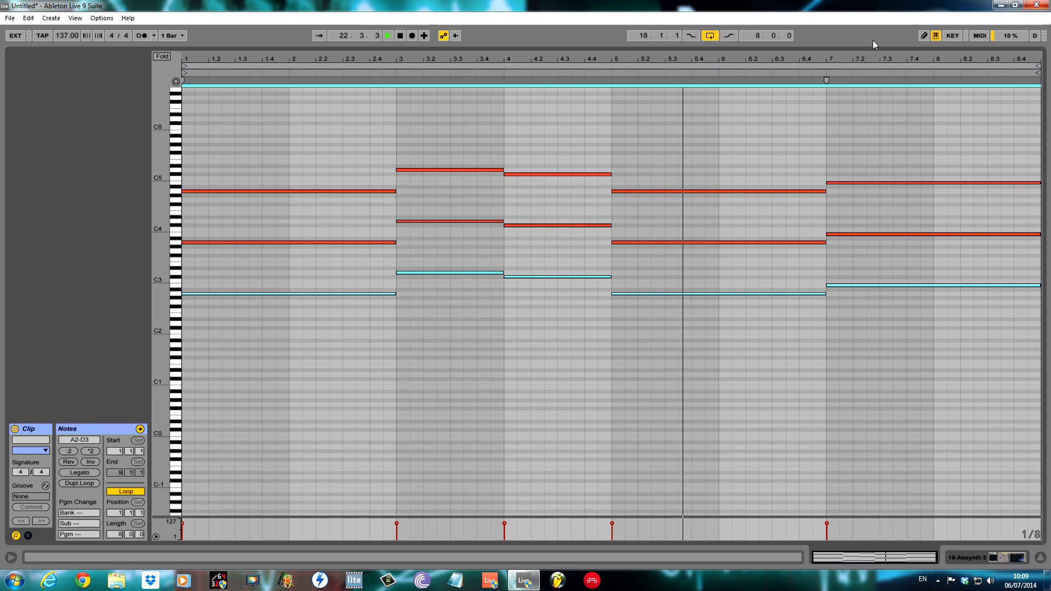
pyautogui.moveTo(873, 48); pyautogui.dragTo(897, 317)
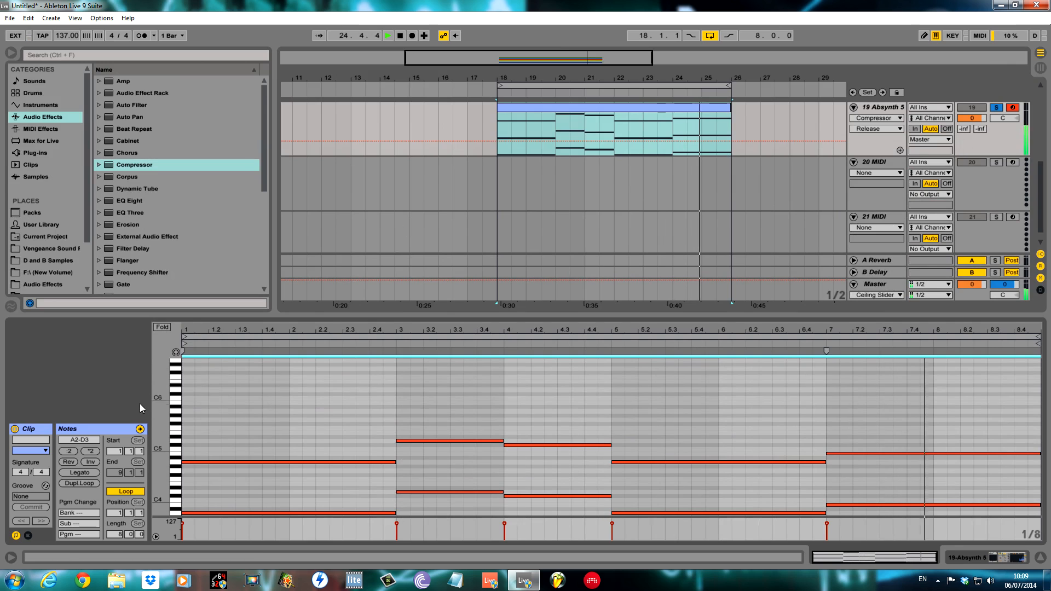
pyautogui.doubleClick(884, 107)
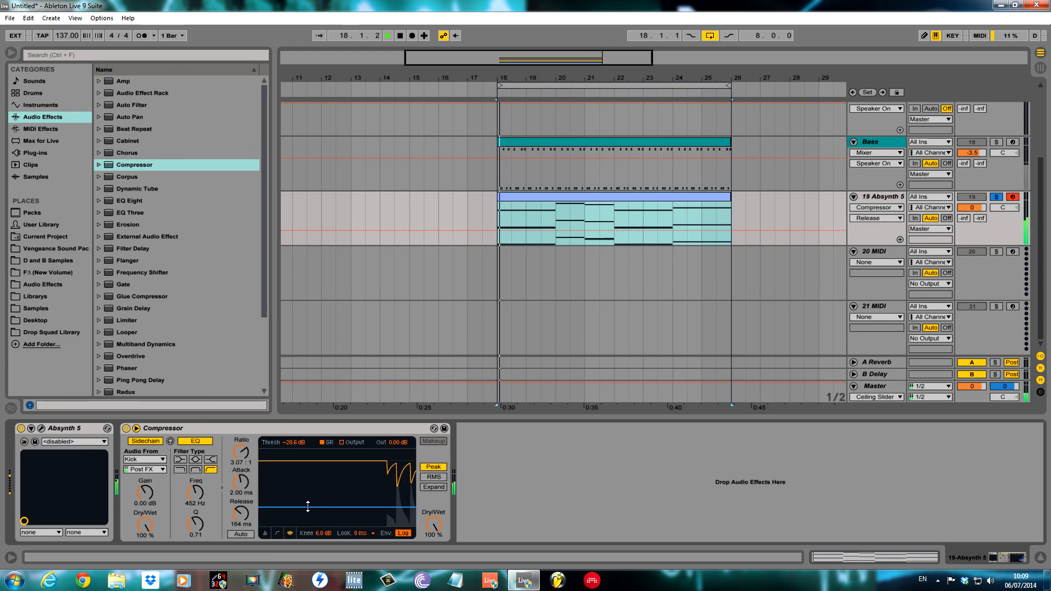
# Step: Unsolo the Absynth 5 track and set its compressor's attack to 4.56 ms
pyautogui.click(996, 198)
pyautogui.press('space')
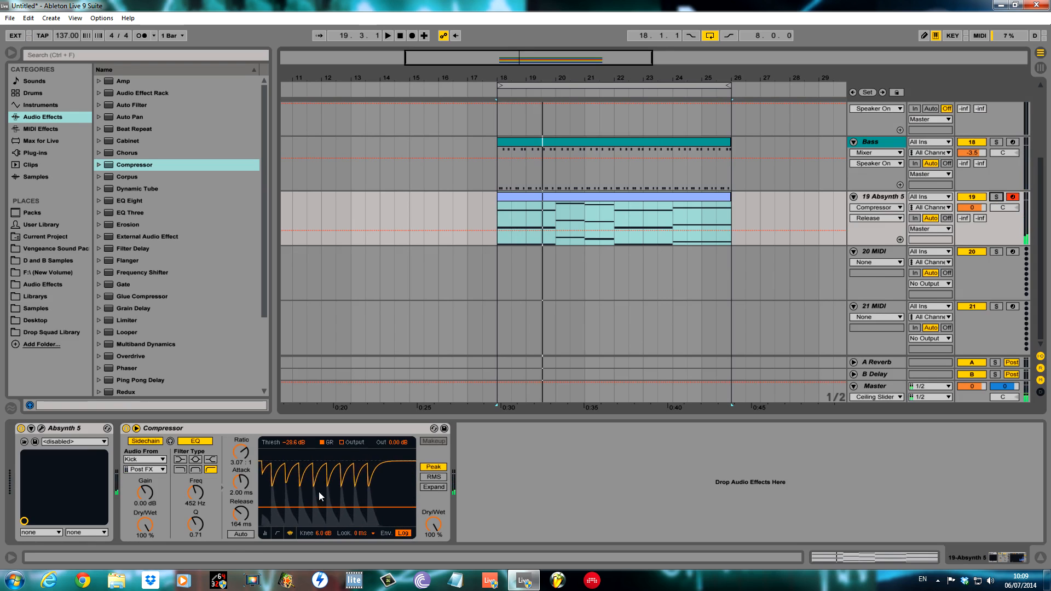
pyautogui.moveTo(245, 481)
pyautogui.mouseDown()
pyautogui.moveTo(244, 465)
pyautogui.moveTo(244, 481)
pyautogui.mouseUp()
pyautogui.press('space')
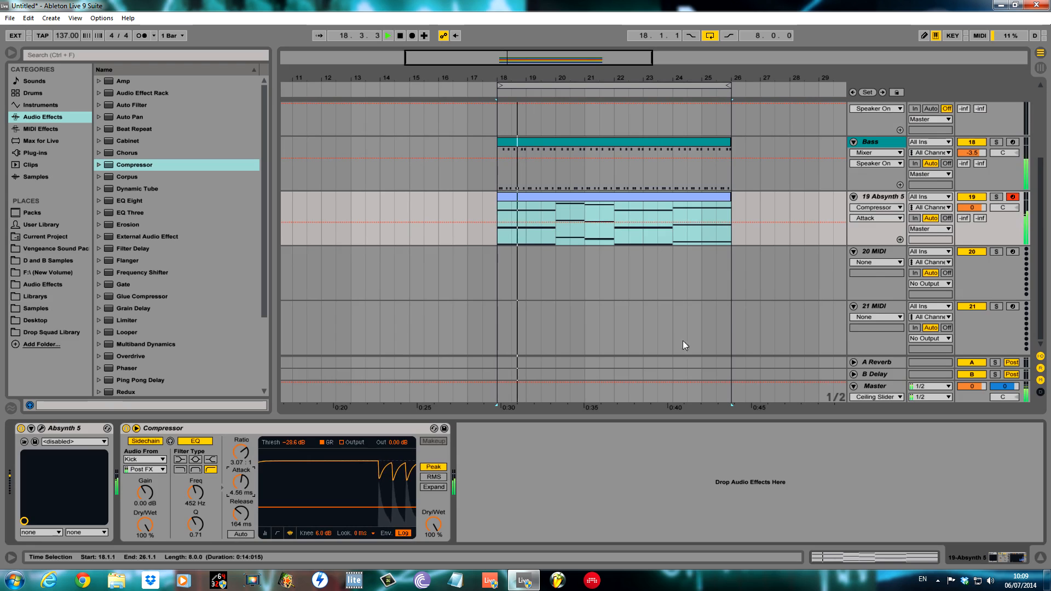
# Step: Lower the Absynth 5 track volume to -1.6 while the full mix plays
pyautogui.scroll(1, 1000, 232)
pyautogui.scroll(1, 930, 232)
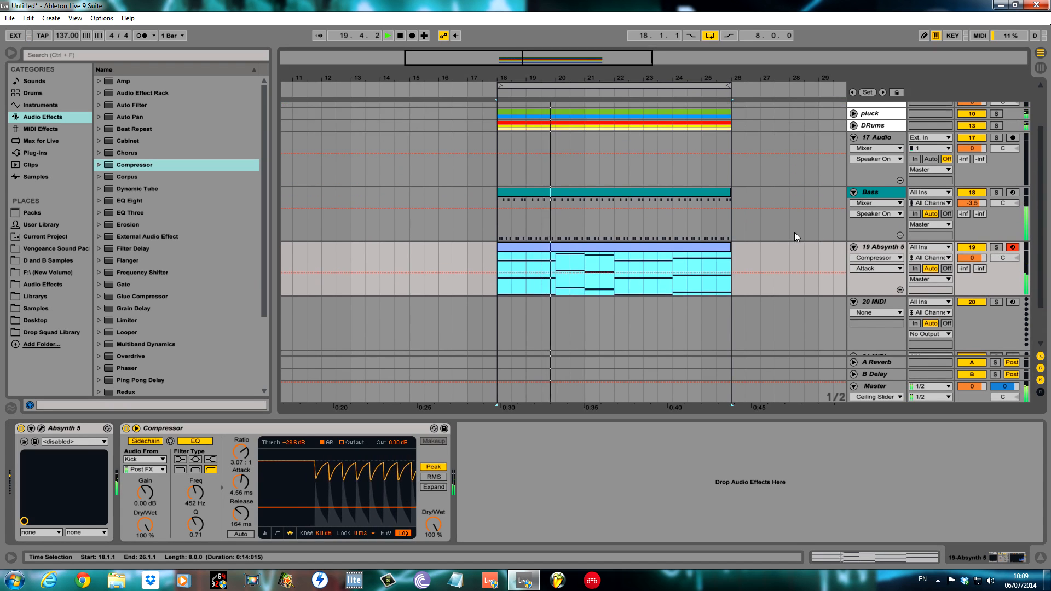
pyautogui.scroll(1, 815, 241)
pyautogui.moveTo(972, 270); pyautogui.dragTo(972, 275)
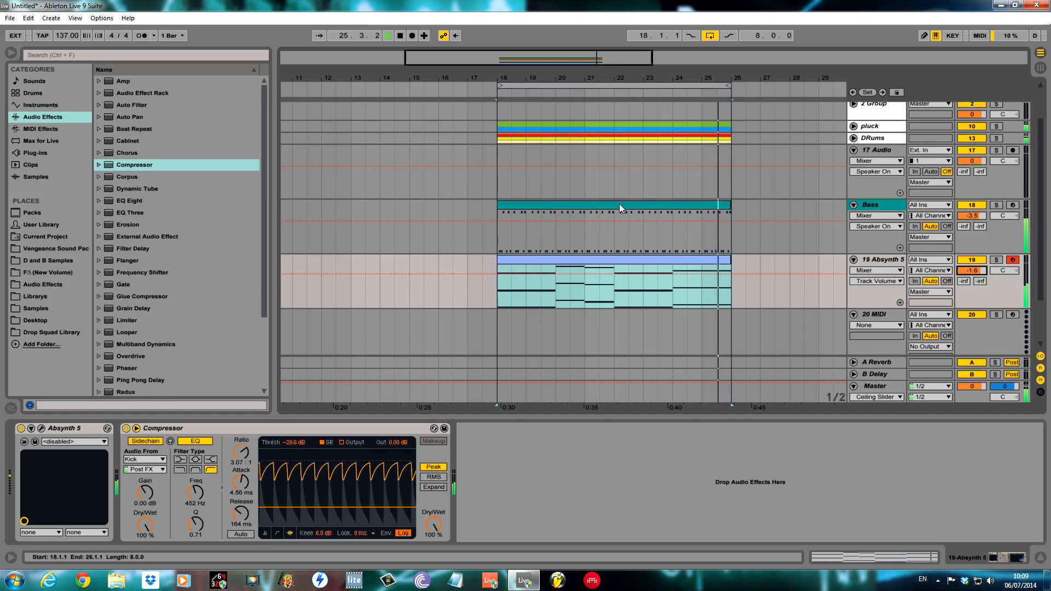
# Step: Stop playback and open the Bass clip's notes in an enlarged note editor
pyautogui.doubleClick(586, 258)
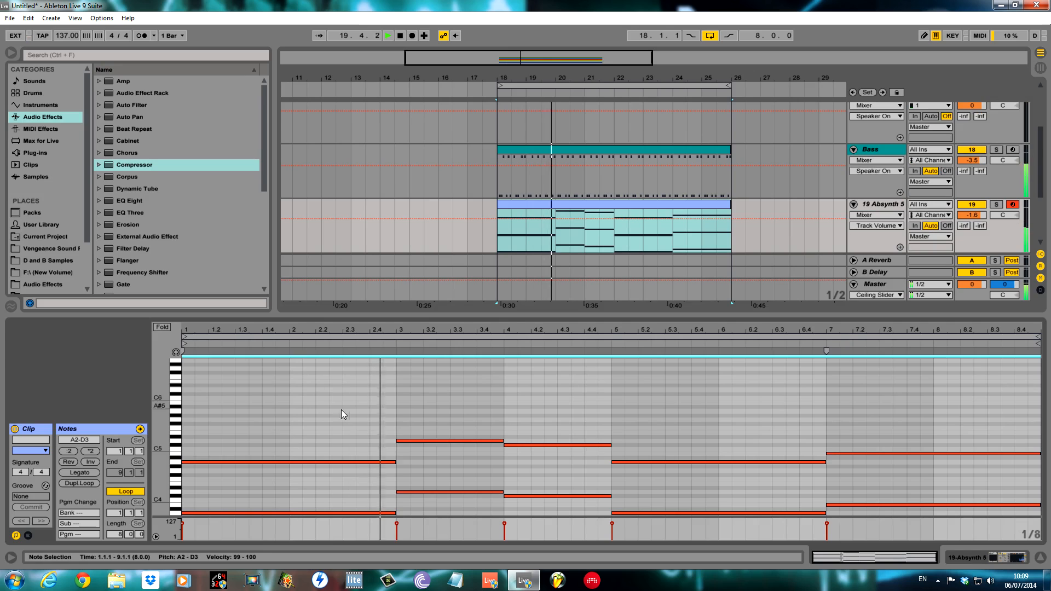
pyautogui.click(655, 149)
pyautogui.moveTo(559, 321); pyautogui.dragTo(576, 402)
pyautogui.press('space')
pyautogui.click(690, 148)
pyautogui.click(472, 436)
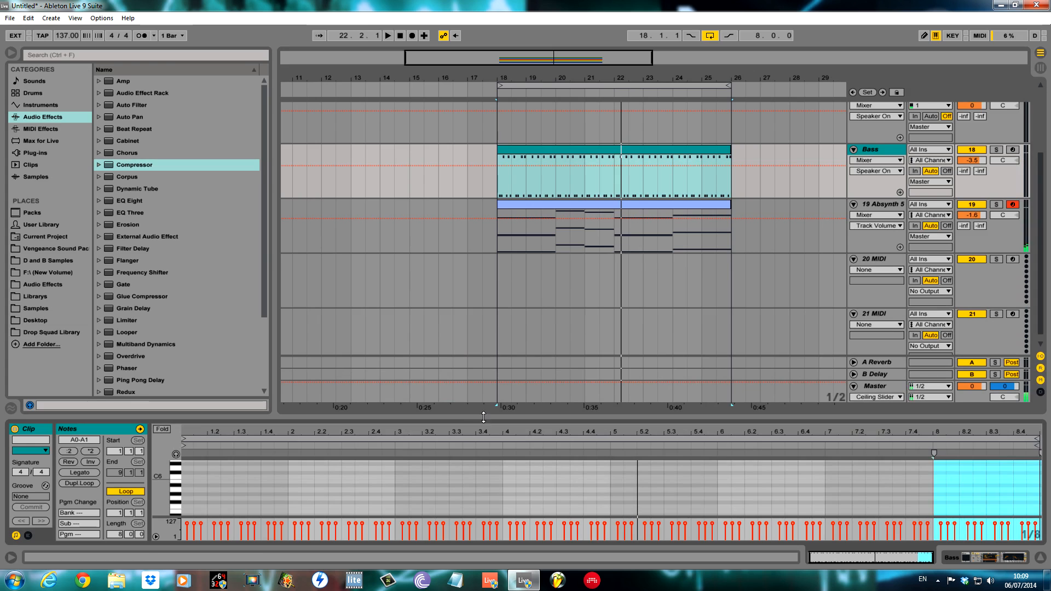
pyautogui.moveTo(483, 418); pyautogui.dragTo(558, 4)
# Step: Transpose the bass notes in bar 3 up to D1 and D2
pyautogui.moveTo(397, 307); pyautogui.dragTo(500, 391)
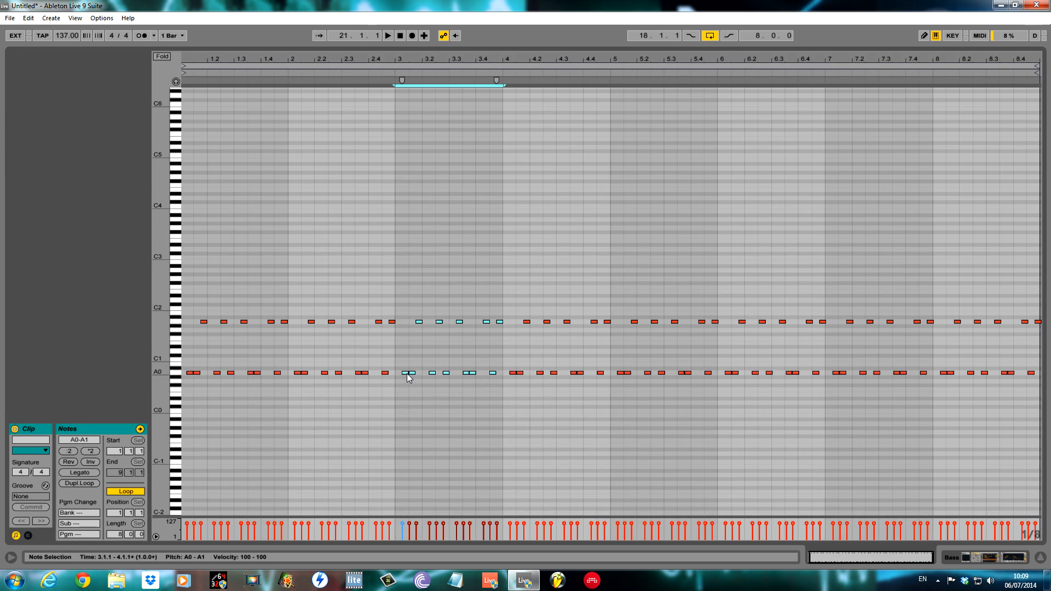
pyautogui.keyDown('ctrl'); pyautogui.moveTo(405, 373); pyautogui.dragTo(407, 364); pyautogui.keyUp('ctrl')
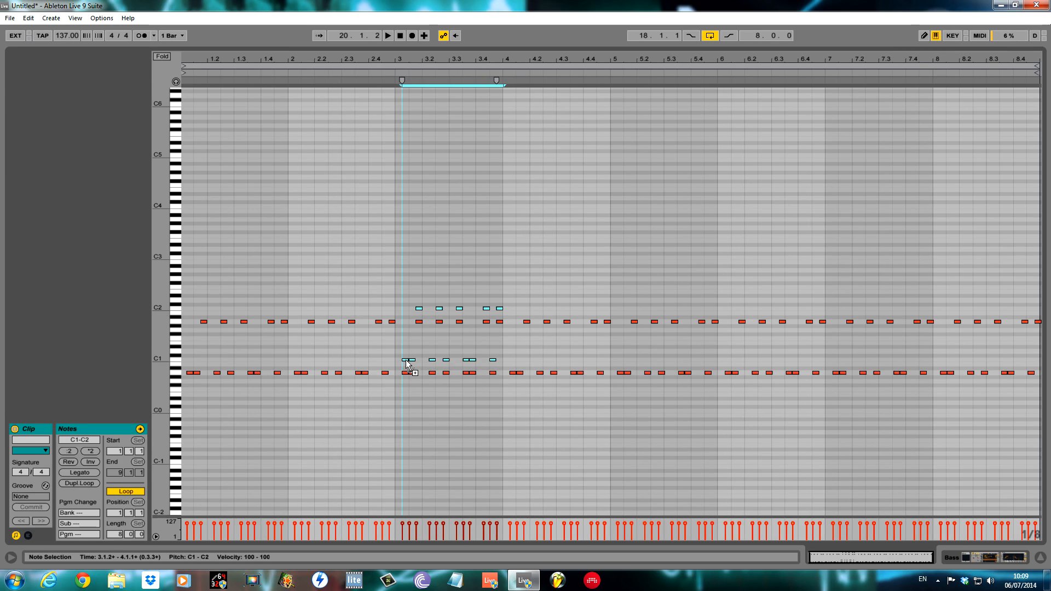
pyautogui.keyDown('ctrl'); pyautogui.moveTo(406, 359); pyautogui.dragTo(406, 353); pyautogui.keyUp('ctrl')
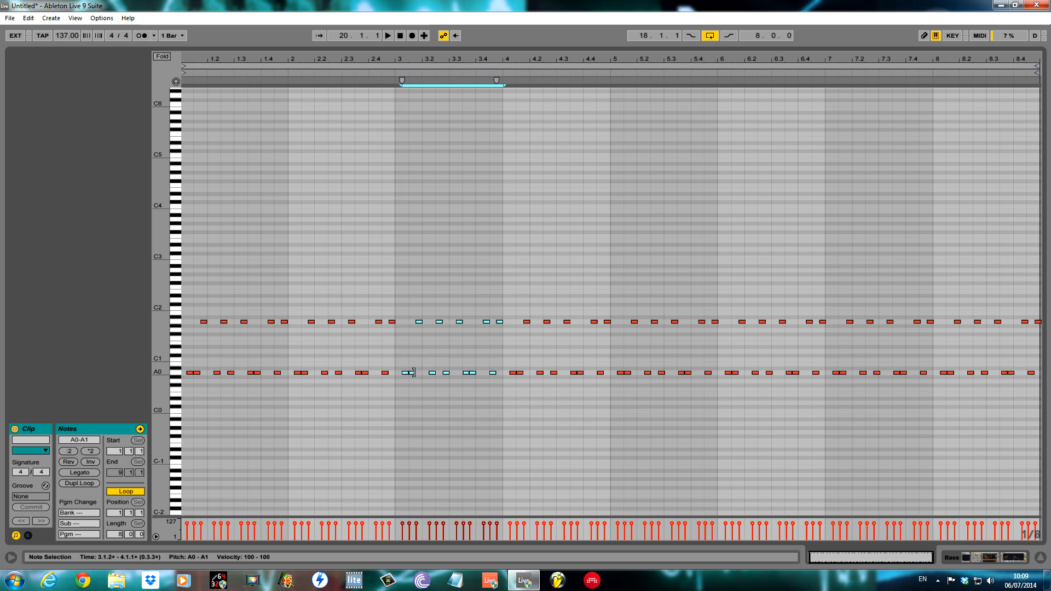
pyautogui.moveTo(413, 375); pyautogui.dragTo(415, 357)
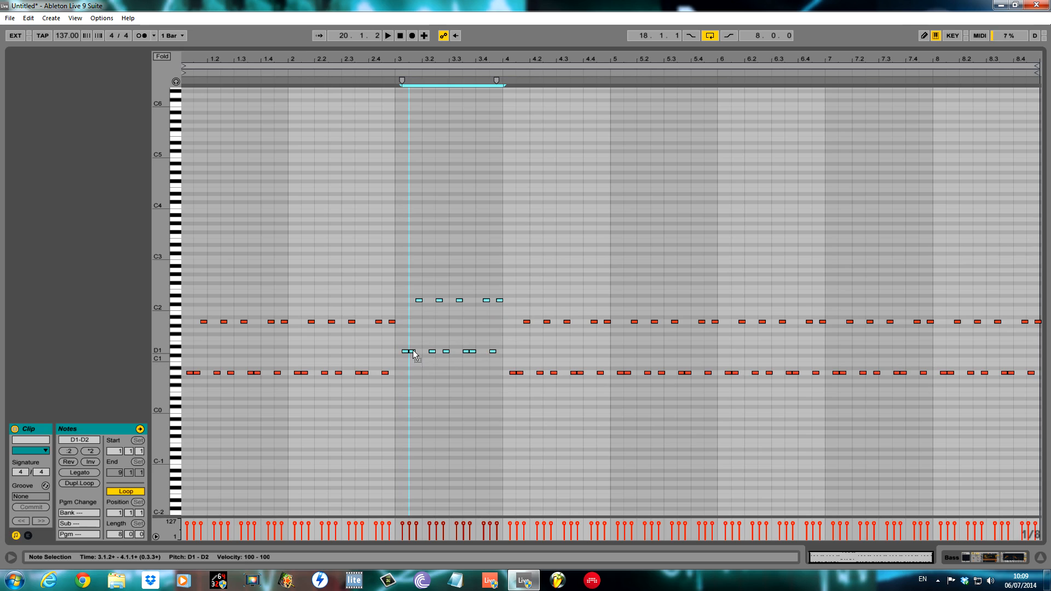
# Step: Transpose the bass notes in bar 4 up to C1 and C2, and those in bars 7–8 to B0 and B1
pyautogui.moveTo(510, 317); pyautogui.dragTo(576, 414)
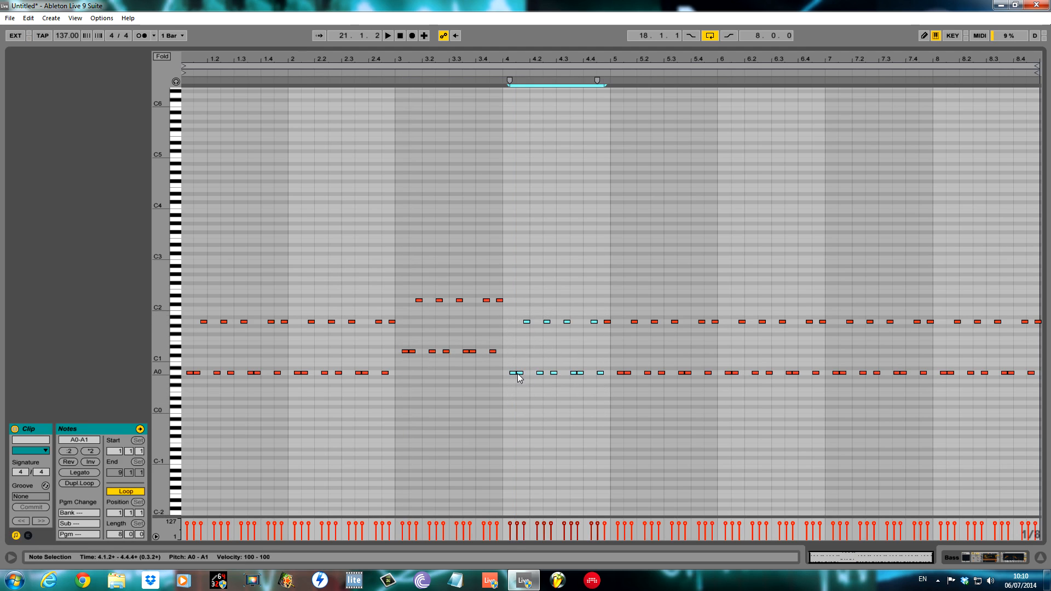
pyautogui.moveTo(520, 376); pyautogui.dragTo(519, 364)
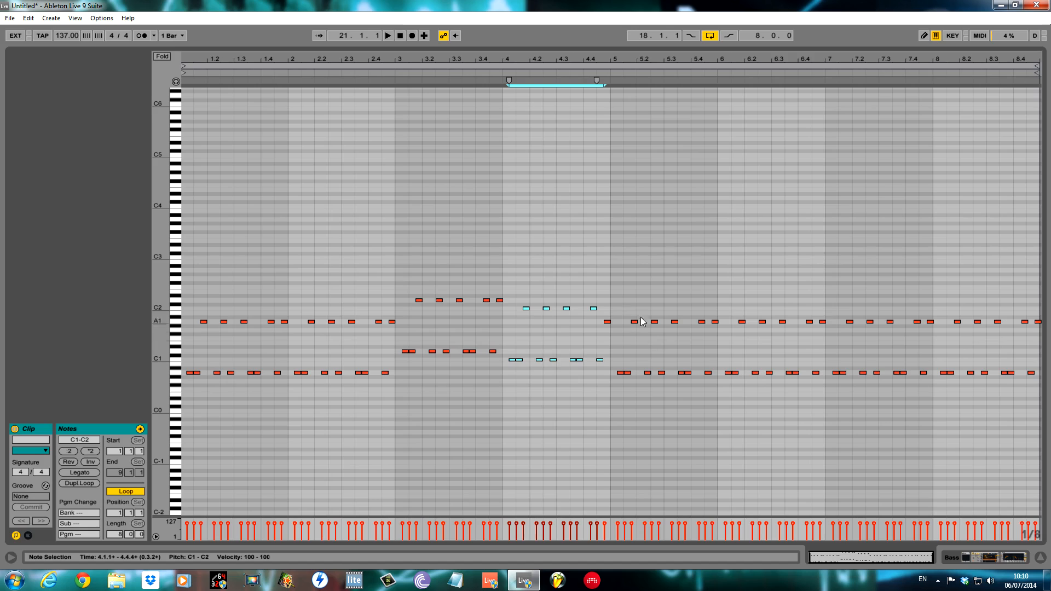
pyautogui.moveTo(829, 305); pyautogui.dragTo(1040, 417)
pyautogui.moveTo(877, 377); pyautogui.dragTo(879, 370)
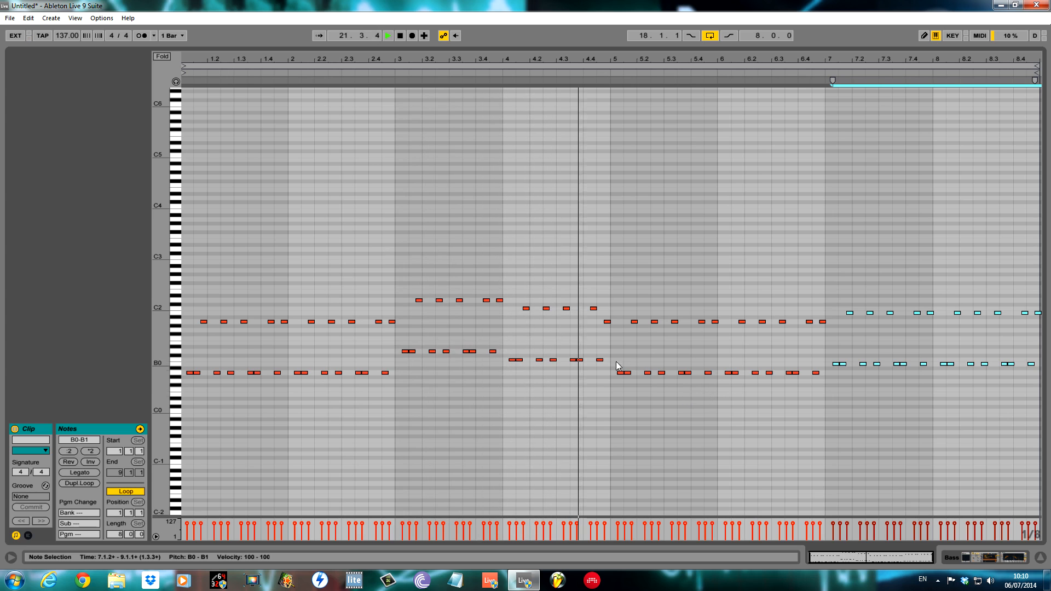
# Step: Raise all of bar 4's bass notes by one semitone, including the final upper note, and play the loop
pyautogui.press('space')
pyautogui.moveTo(505, 294); pyautogui.dragTo(610, 392)
pyautogui.moveTo(513, 359); pyautogui.dragTo(513, 354)
pyautogui.press('space')
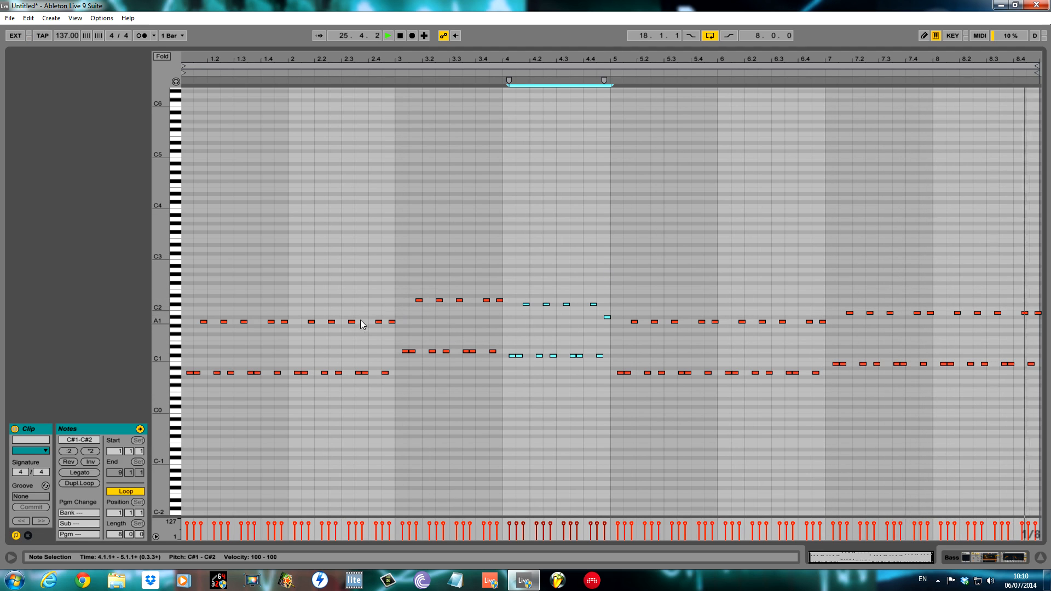
# Step: Try bar 3's bass notes a semitone lower at C#1 and C#2, and return them to D1 and D2
pyautogui.moveTo(393, 285); pyautogui.dragTo(492, 355)
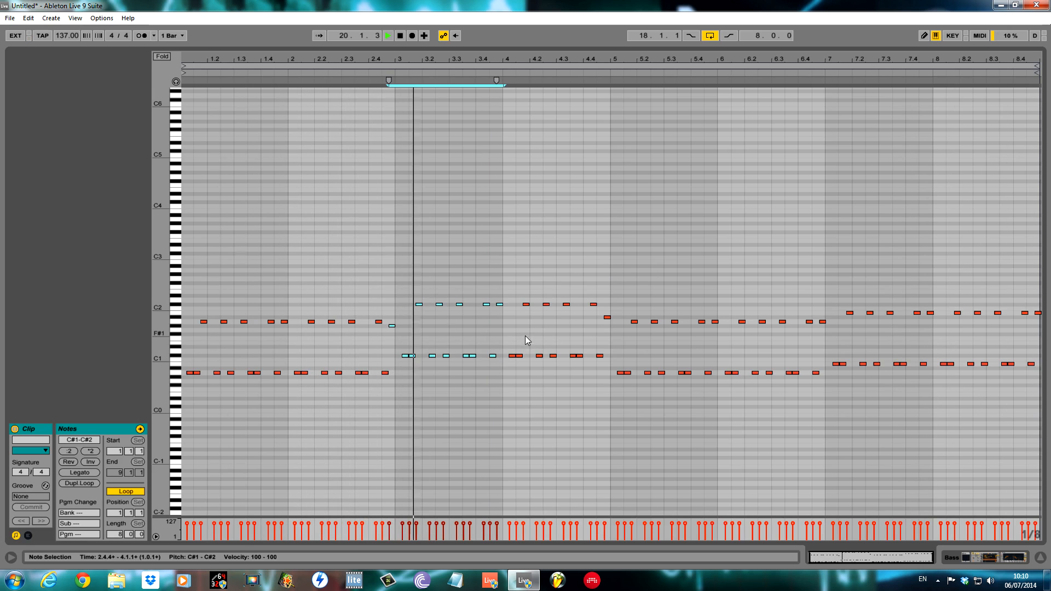
pyautogui.press('Up')
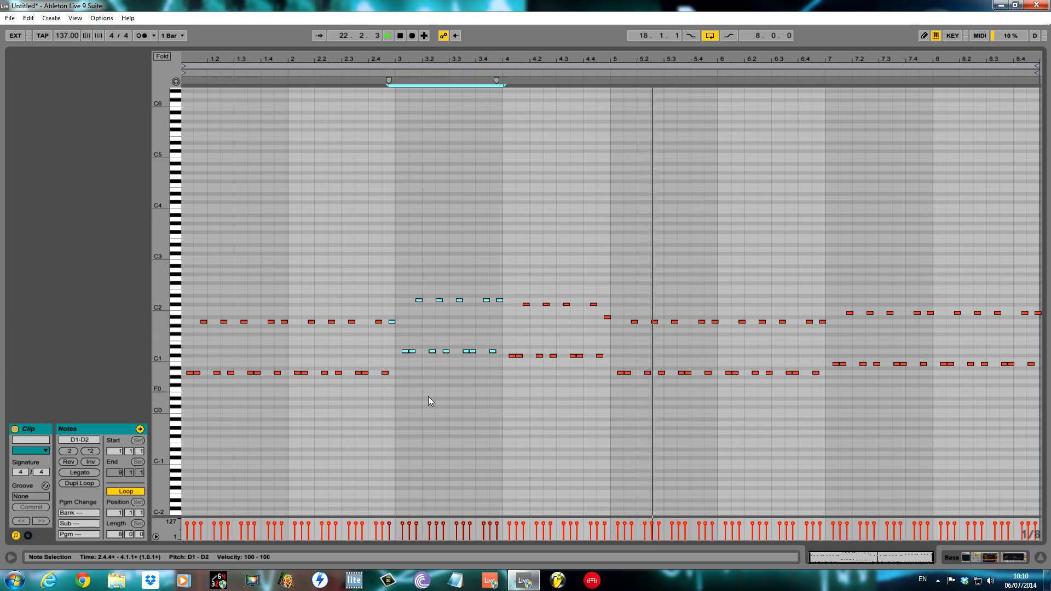
pyautogui.click(429, 377)
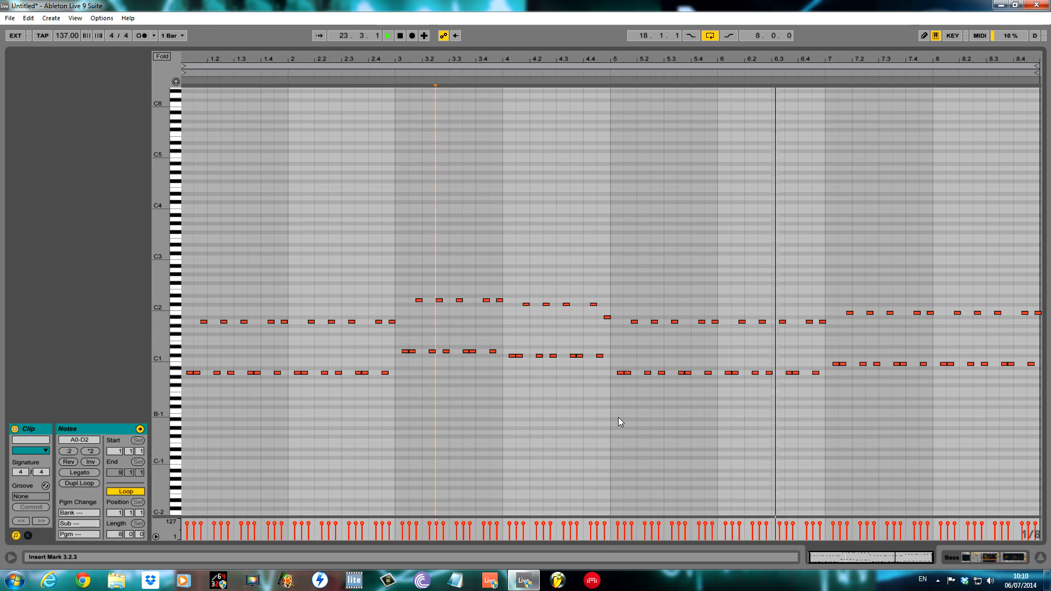
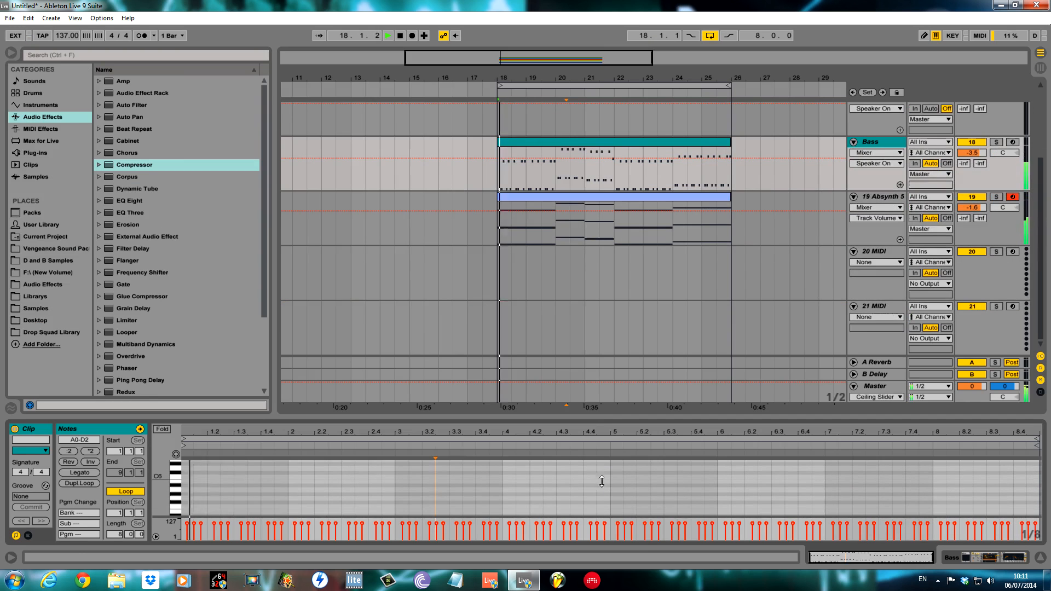
# Step: Shrink the note editor to bring back the arrangement, and set the Absynth 5 track's volume to -1.1 while playing the loop
pyautogui.moveTo(605, 47); pyautogui.dragTo(604, 416)
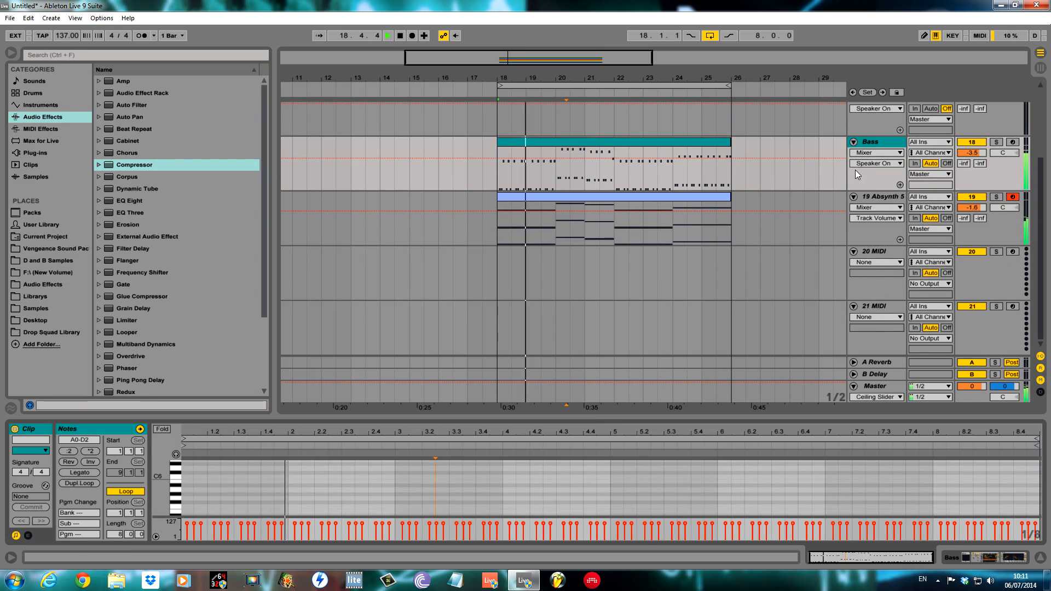
pyautogui.scroll(2, 850, 202)
pyautogui.scroll(3, 858, 209)
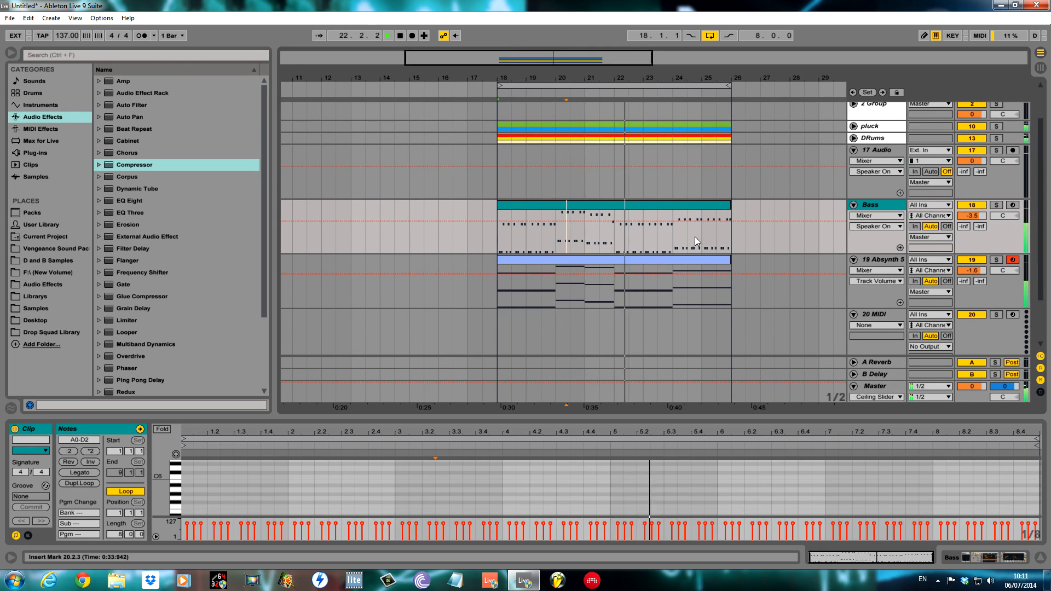
pyautogui.press('space')
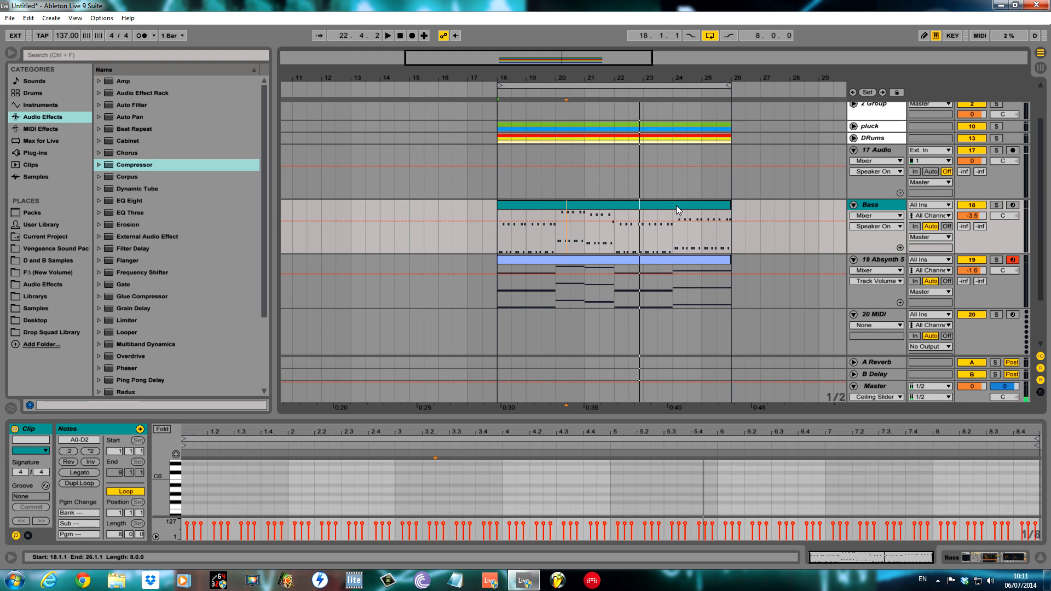
pyautogui.scroll(1, 505, 312)
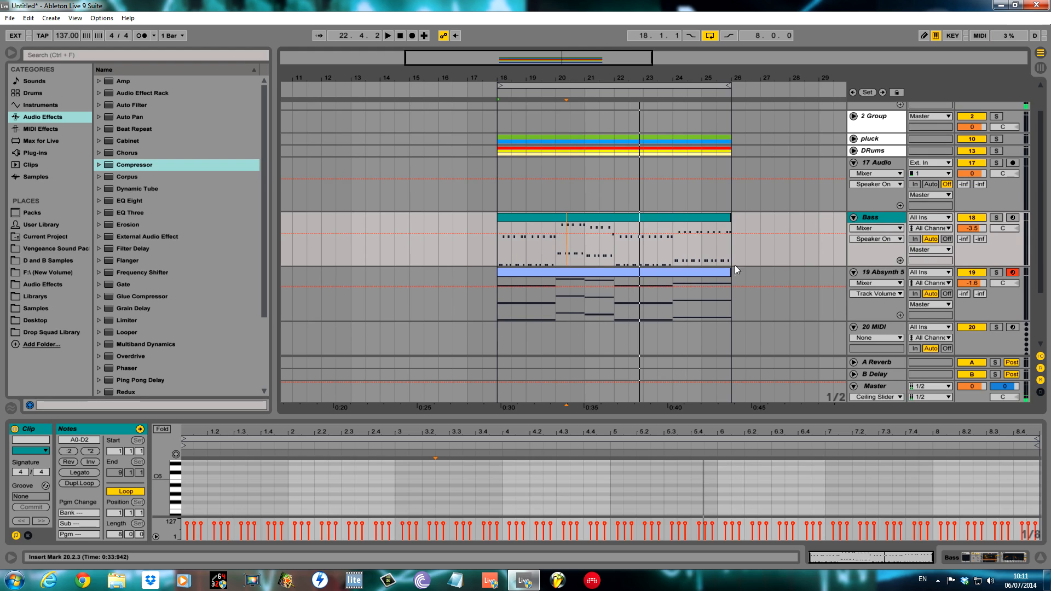
pyautogui.press('space')
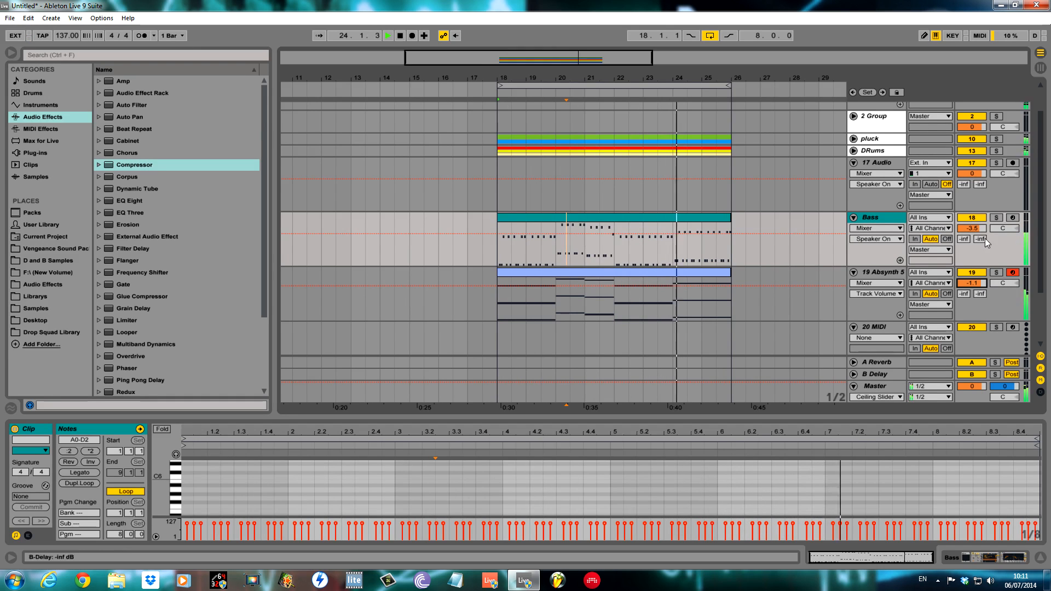
pyautogui.scroll(2, 841, 235)
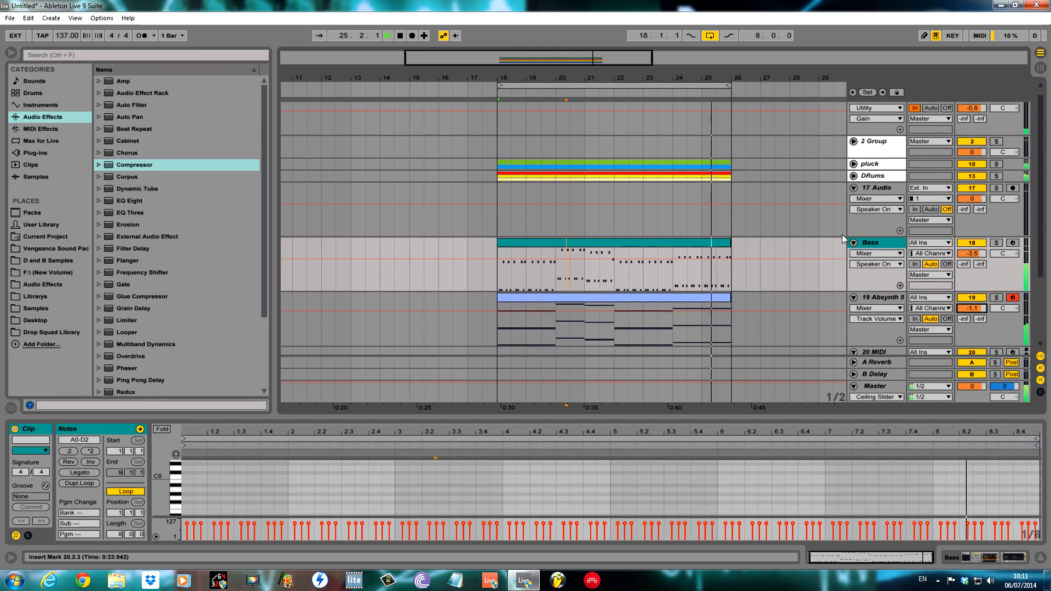
# Step: Unfold the pluck group and look over its Sylenth and Blue clips alongside the bass clip while the loop plays
pyautogui.click(852, 175)
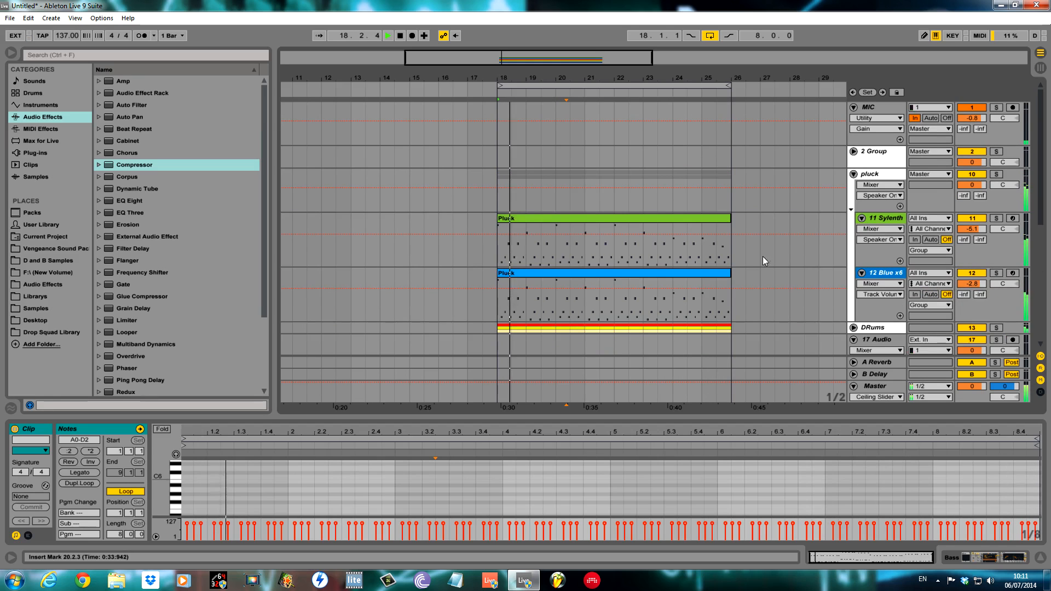
pyautogui.scroll(1, 671, 272)
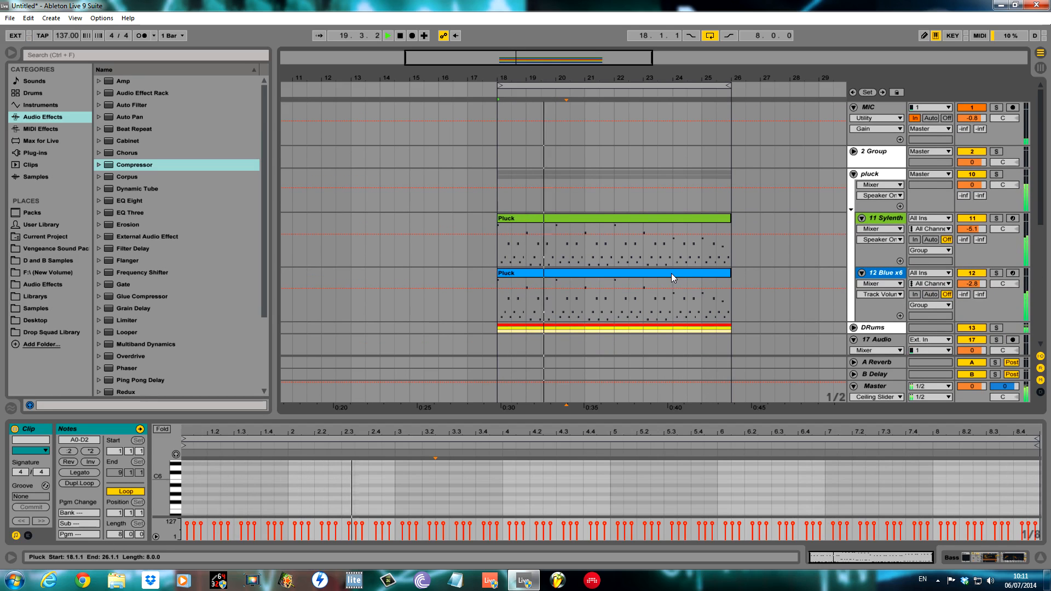
pyautogui.scroll(-6, 668, 276)
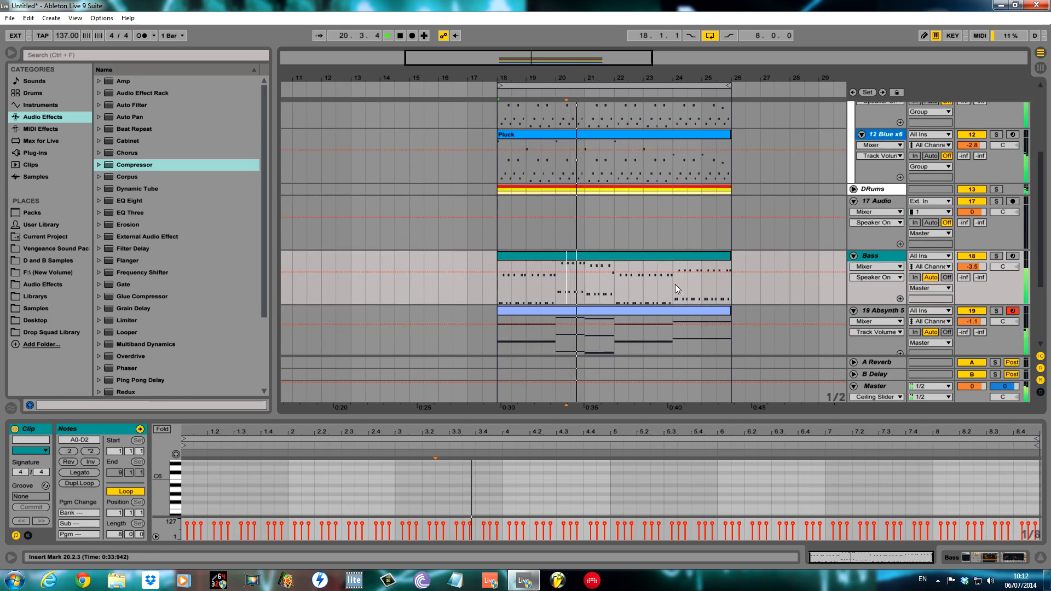
pyautogui.scroll(2, 684, 309)
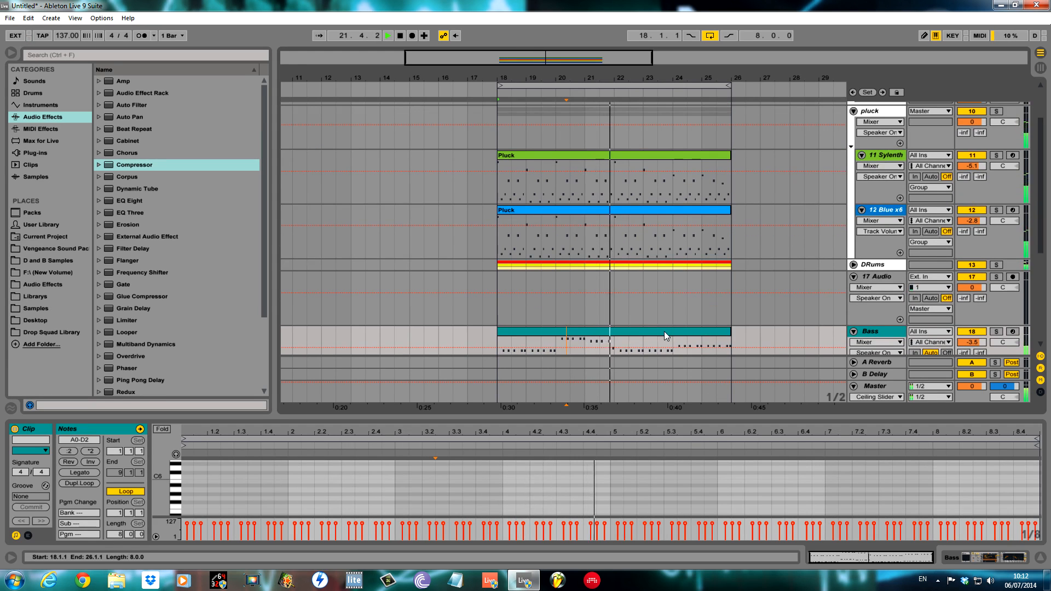
pyautogui.scroll(4, 664, 331)
pyautogui.scroll(-6, 712, 287)
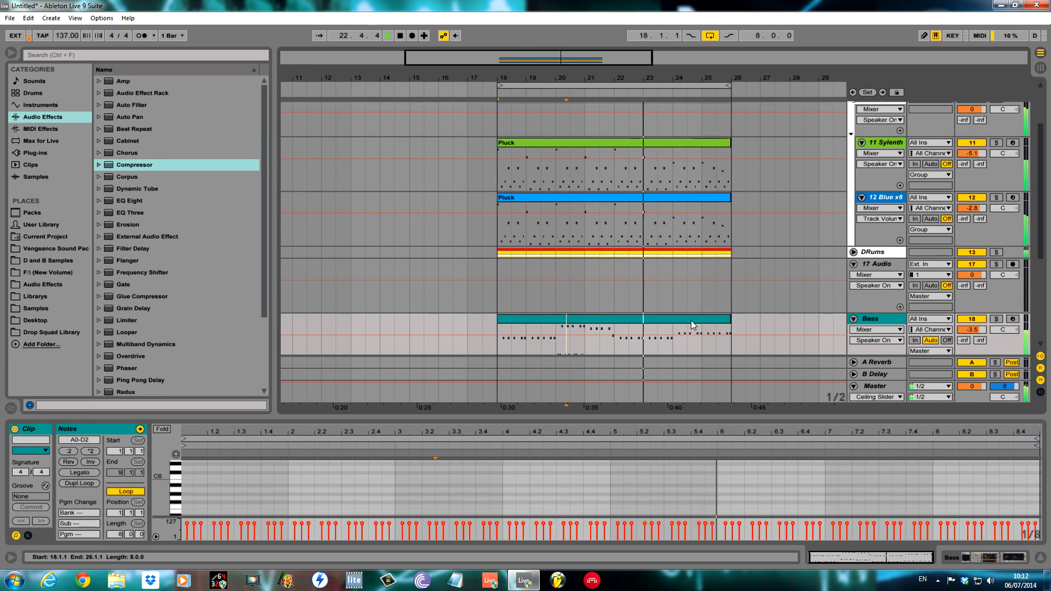
# Step: Copy the eight-bar bass clip to the first Virus Midi track inside the unfolded group 2, starting at bar 18
pyautogui.click(692, 321)
pyautogui.scroll(6, 784, 294)
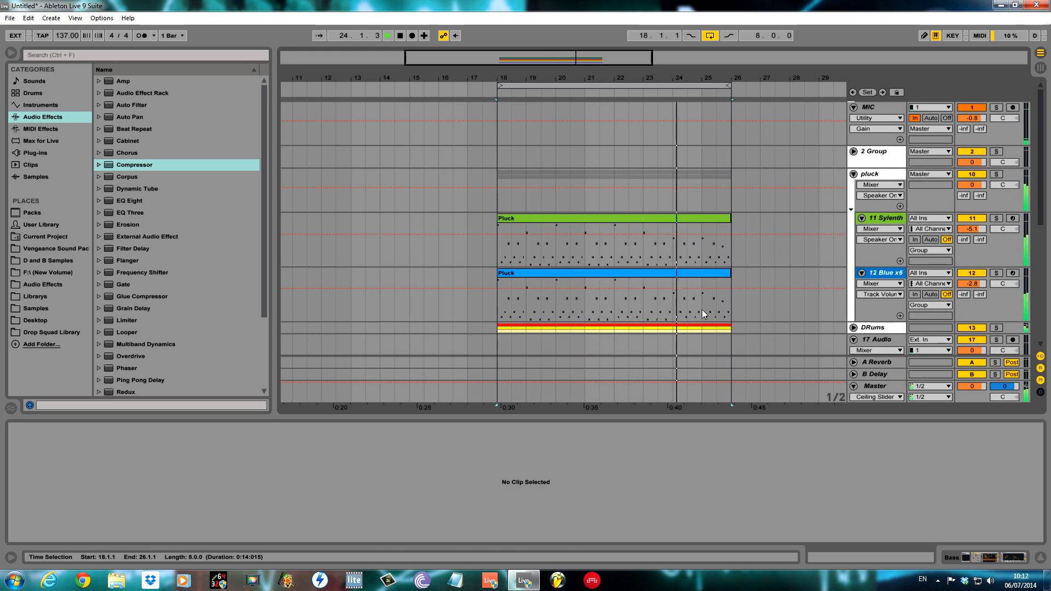
pyautogui.click(682, 318)
pyautogui.scroll(-6, 668, 328)
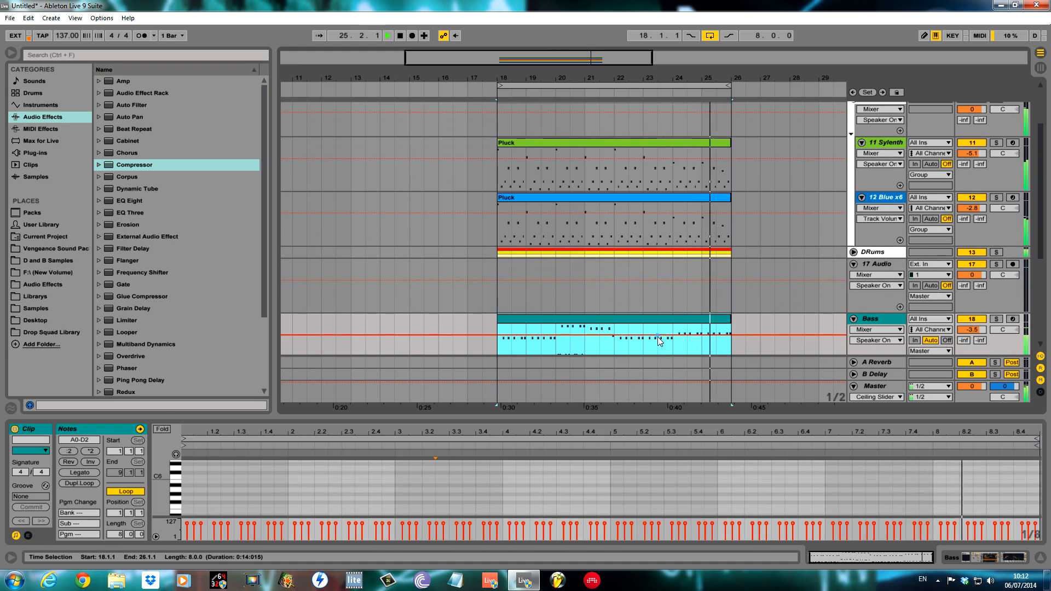
pyautogui.scroll(6, 678, 276)
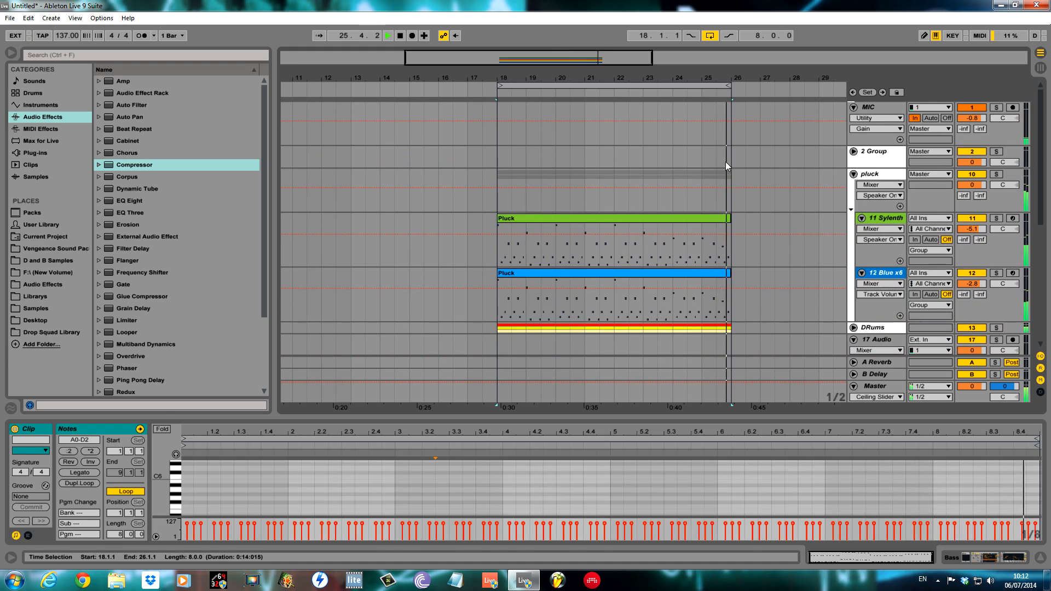
pyautogui.click(853, 151)
pyautogui.click(496, 180)
pyautogui.hotkey('ctrl', 'v')
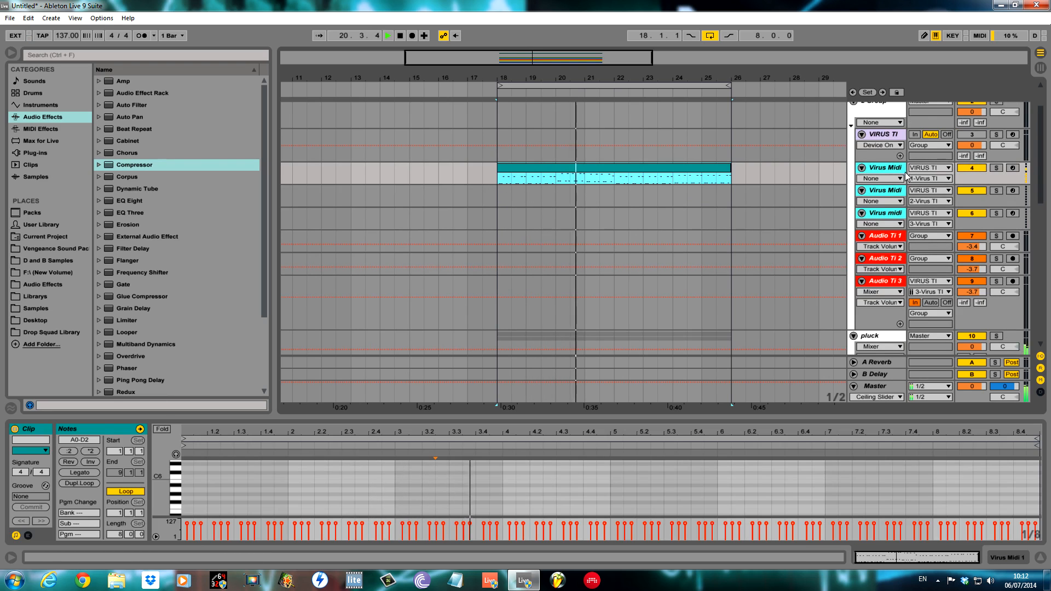
# Step: Solo the first Virus Midi track and Audio Ti 1, and check the Virus TI plug-in's diagnostics window
pyautogui.click(996, 168)
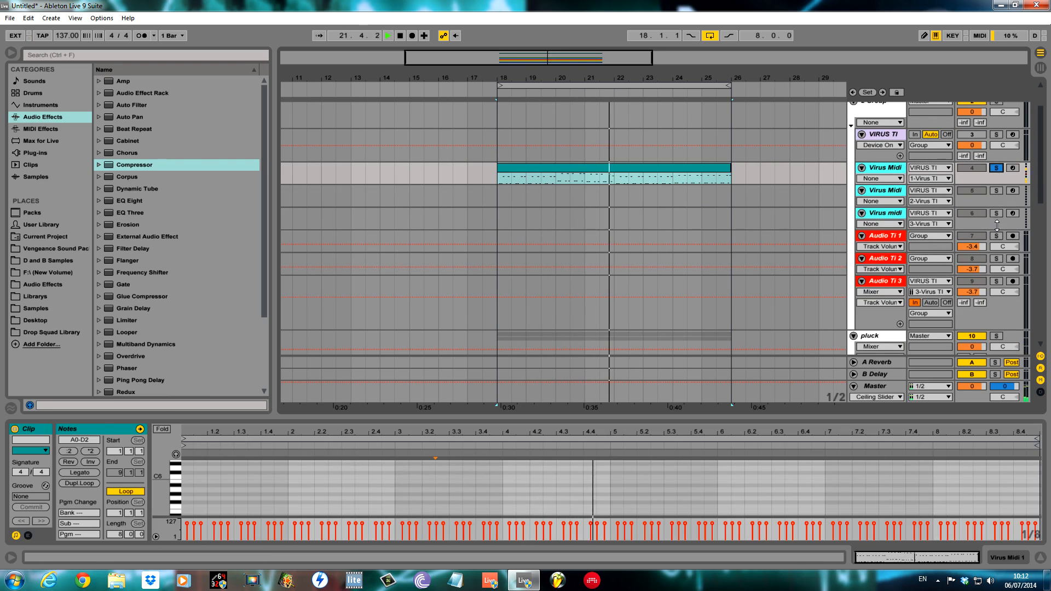
pyautogui.click(895, 135)
pyautogui.click(42, 429)
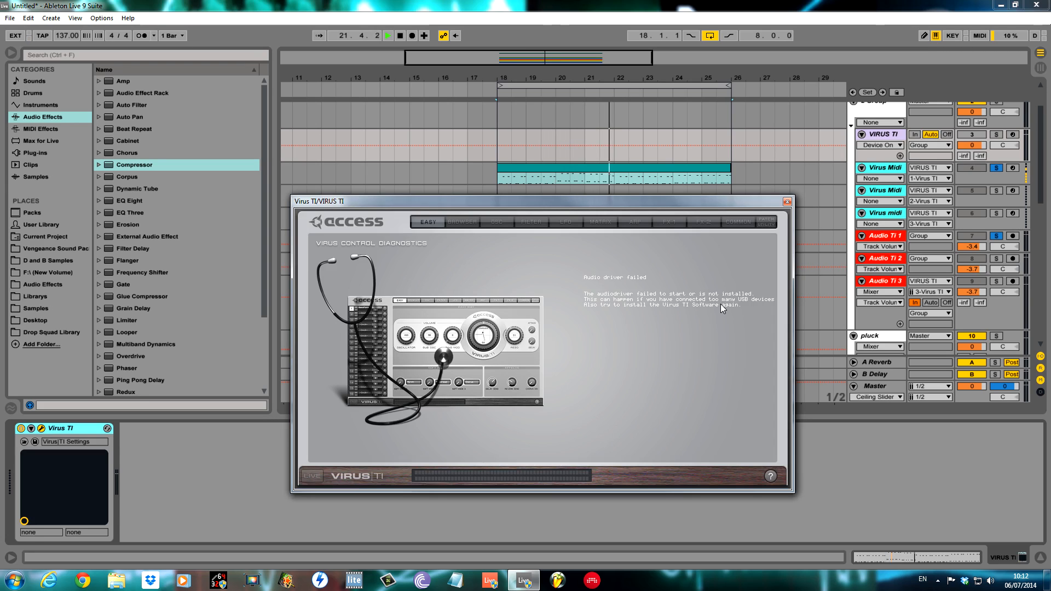
pyautogui.click(786, 202)
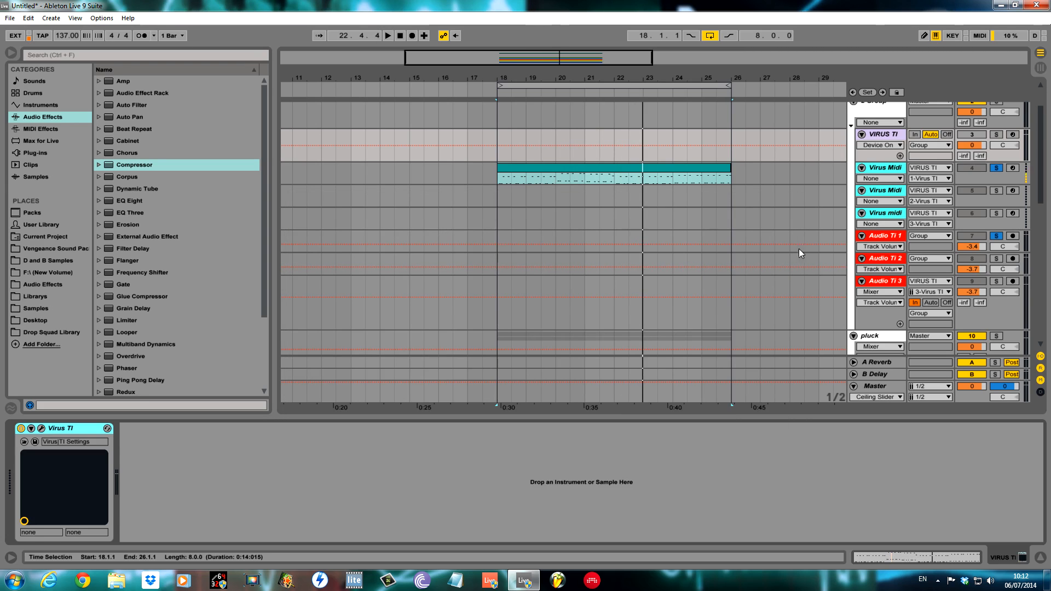
# Step: Recheck the Virus TI device and turn off the solo on the first Virus Midi and Audio Ti 1 tracks
pyautogui.click(41, 429)
pyautogui.click(41, 429)
pyautogui.rightClick(53, 429)
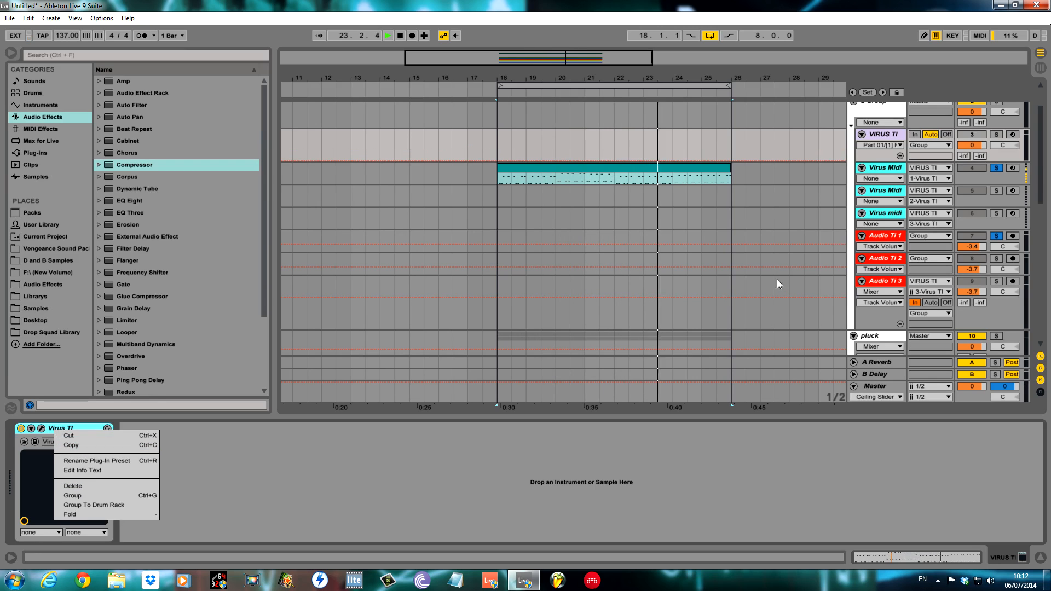
pyautogui.click(995, 169)
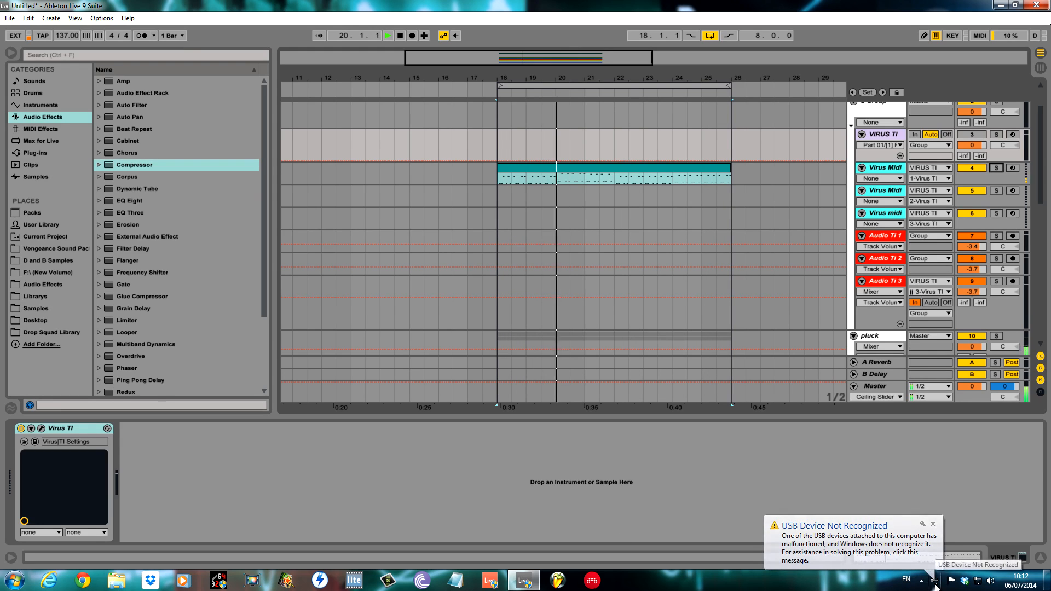
pyautogui.rightClick(80, 427)
pyautogui.click(405, 488)
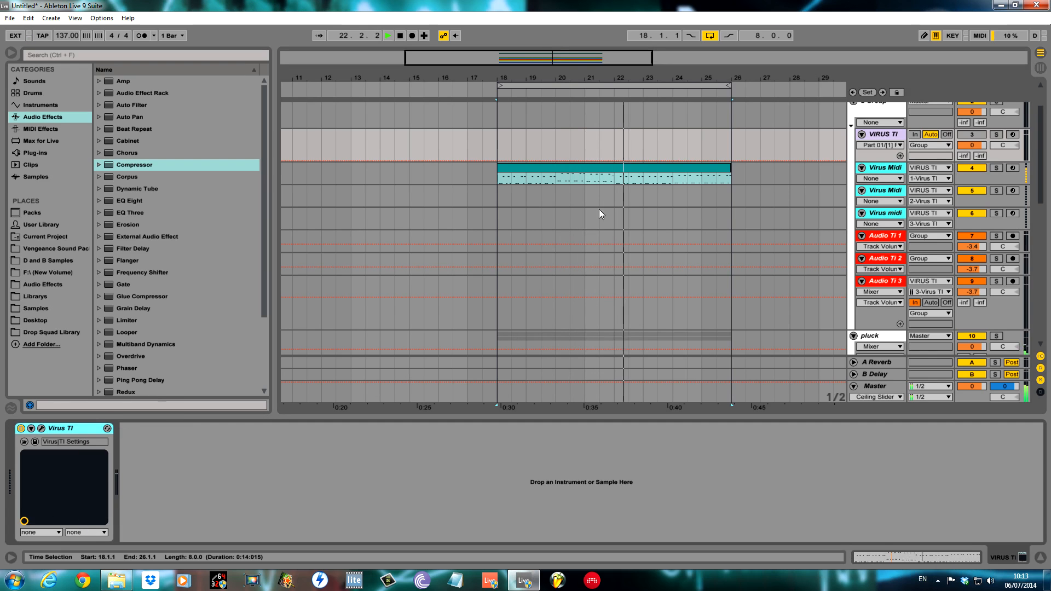
# Step: Stop playback, check the hidden system tray icons for the USB device, and briefly replay the loop from bar 18
pyautogui.click(509, 218)
pyautogui.press('space')
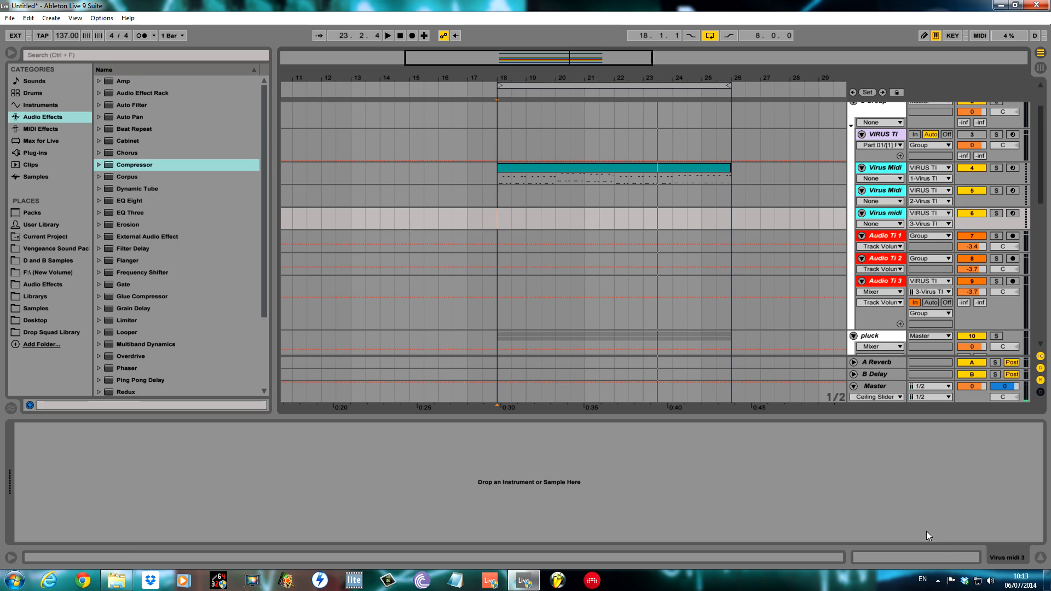
pyautogui.click(937, 581)
pyautogui.click(923, 583)
pyautogui.click(922, 583)
pyautogui.click(827, 484)
pyautogui.press('space')
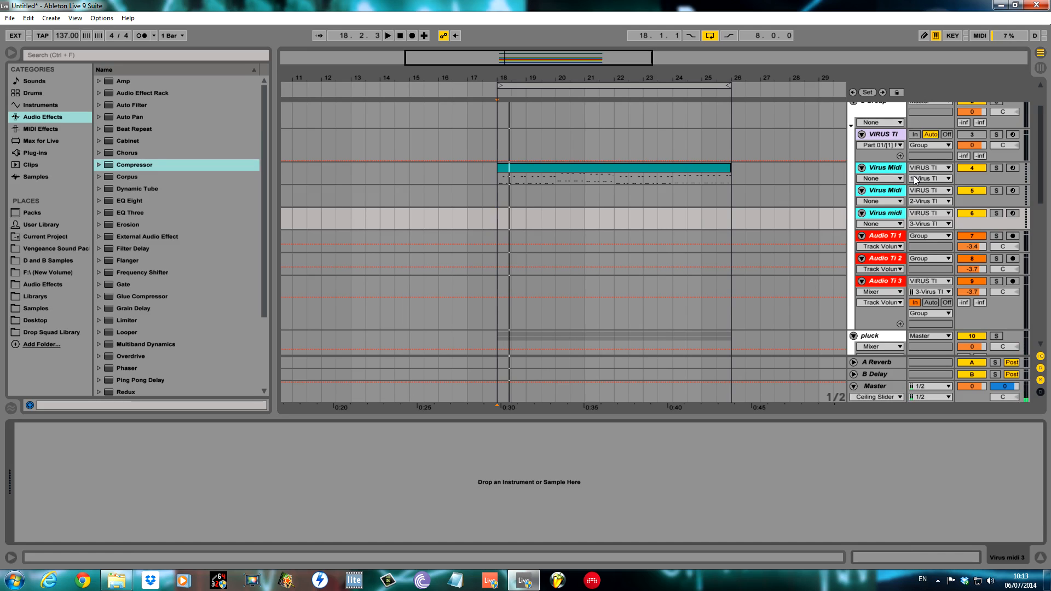
# Step: Arm the first Virus Midi track for recording and play the loop from bar 18 to test its output
pyautogui.click(1012, 167)
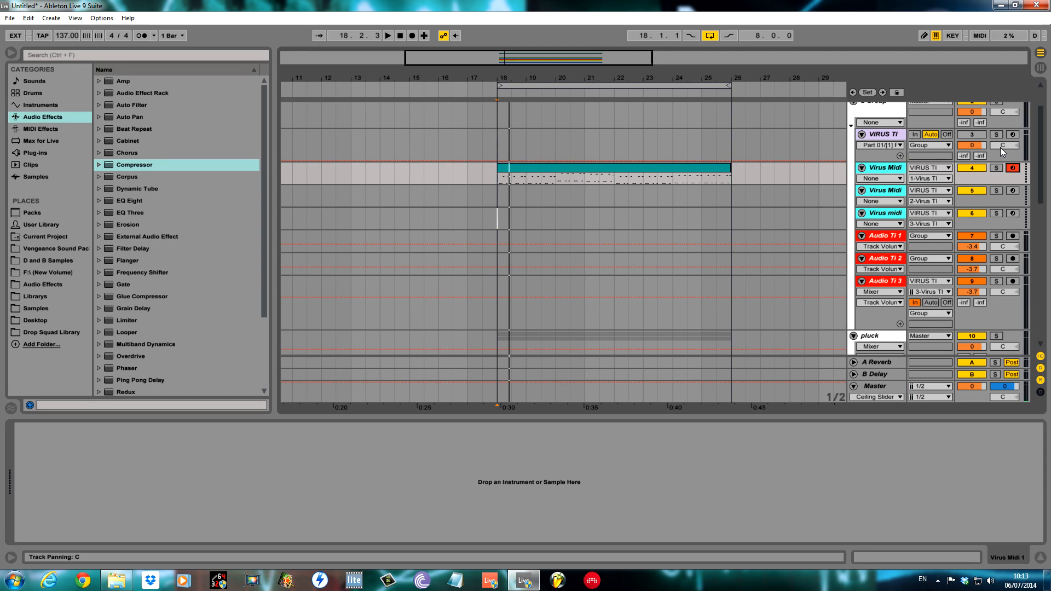
pyautogui.scroll(1, 1000, 146)
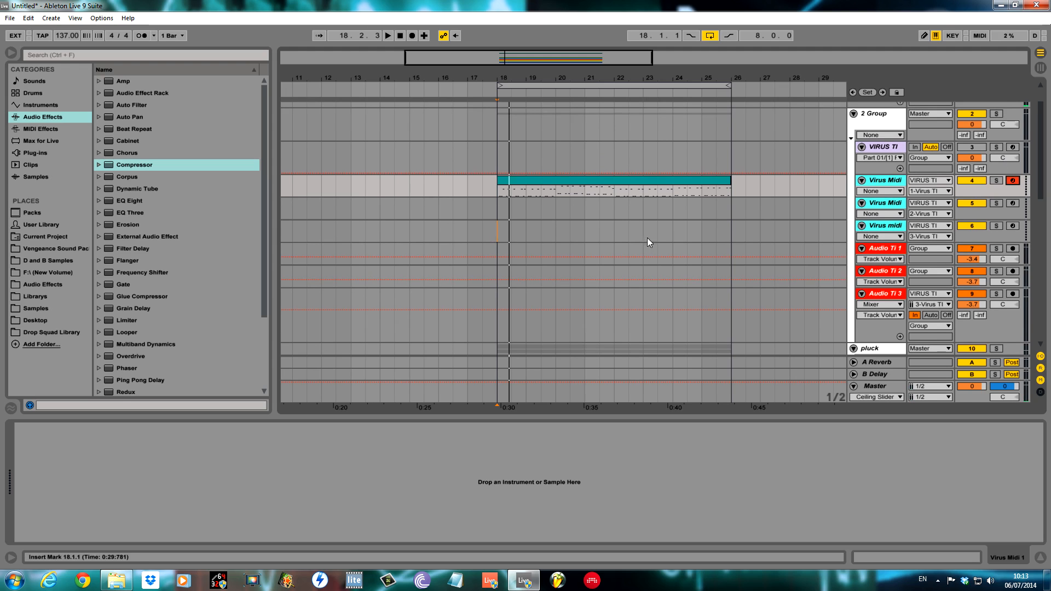
pyautogui.click(503, 334)
pyautogui.press('space')
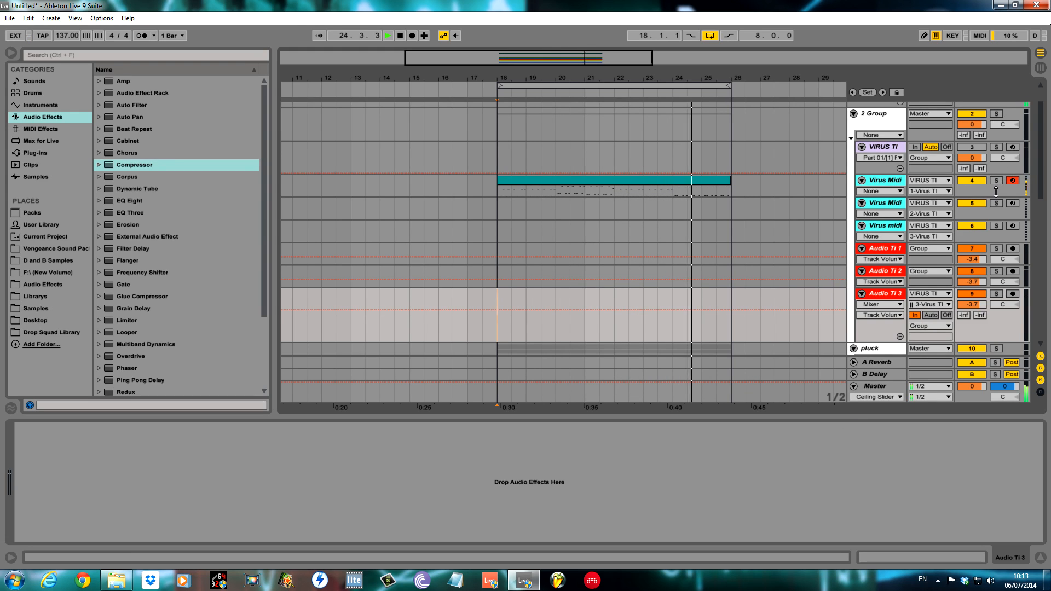
pyautogui.press('space')
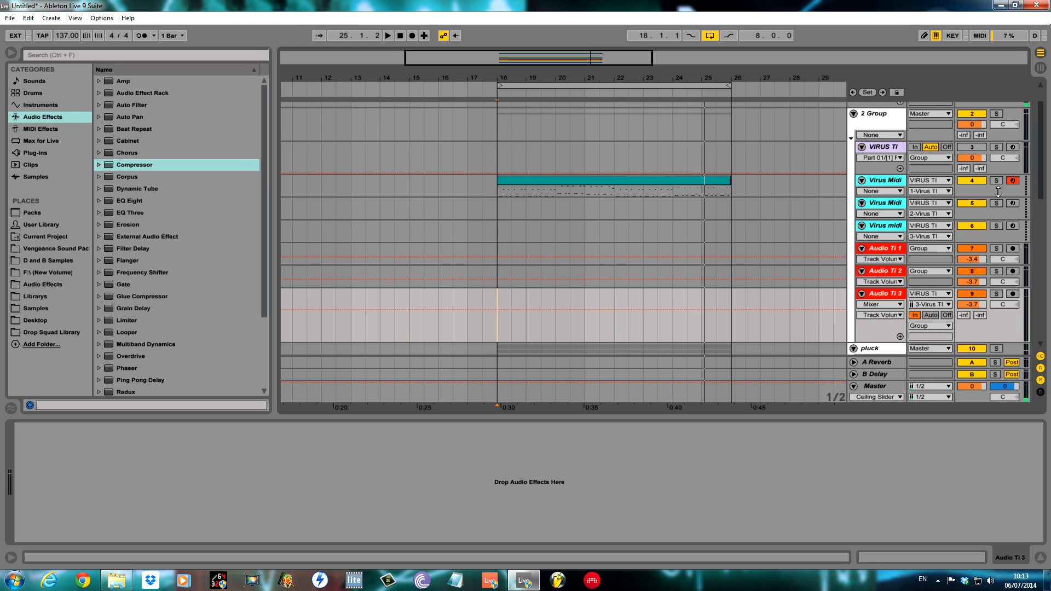
pyautogui.press('space')
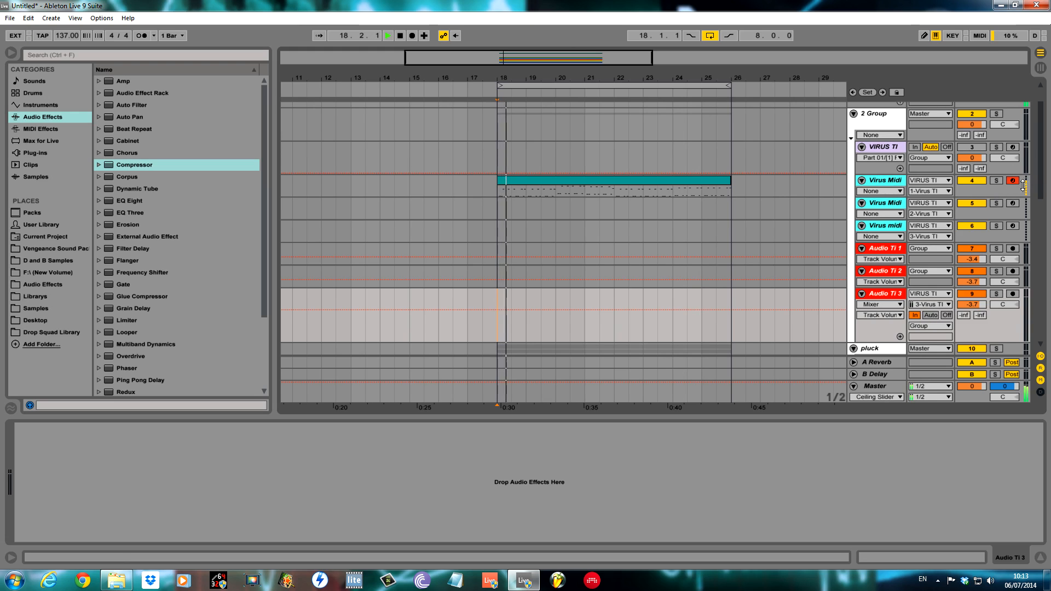
# Step: Check the Virus TI plug-in's diagnostics and delete the device from the VIRUS TI track
pyautogui.click(862, 156)
pyautogui.click(66, 426)
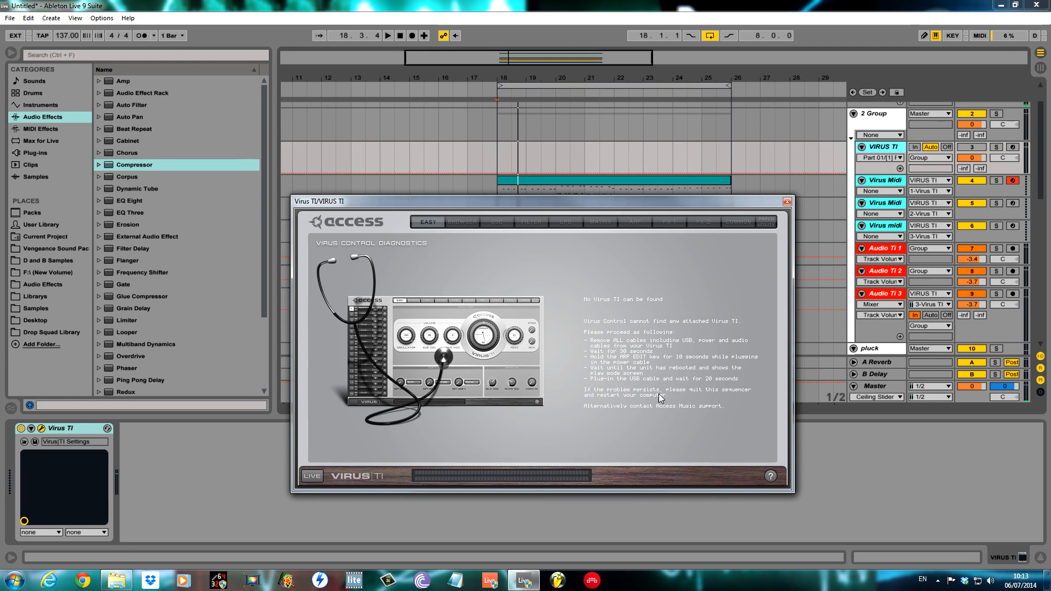
pyautogui.rightClick(80, 429)
pyautogui.click(107, 485)
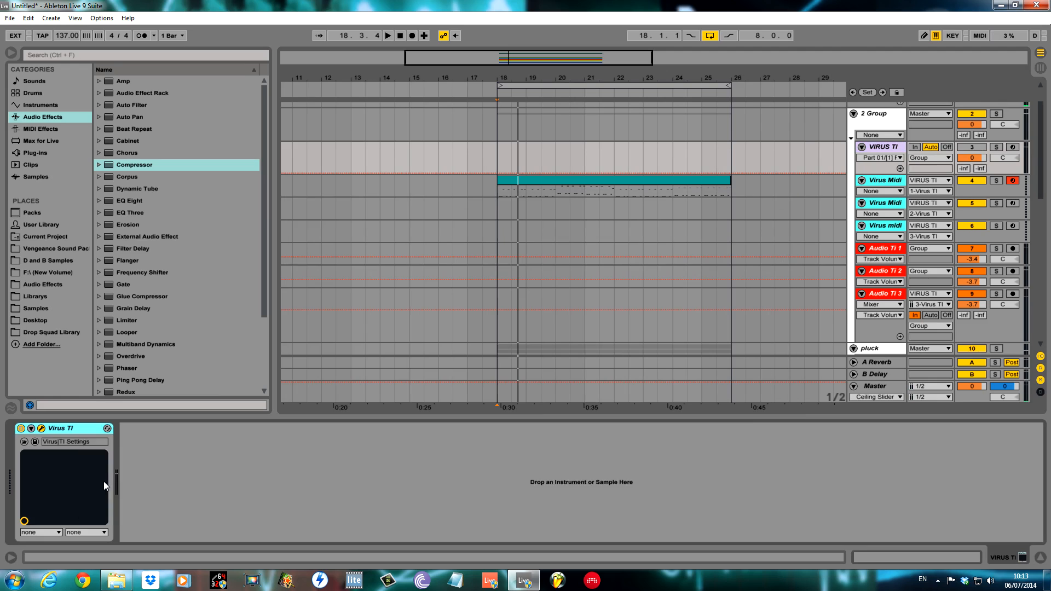
# Step: Load a fresh Virus TI plug-in from the Access Music folder onto the VIRUS TI track
pyautogui.click(35, 153)
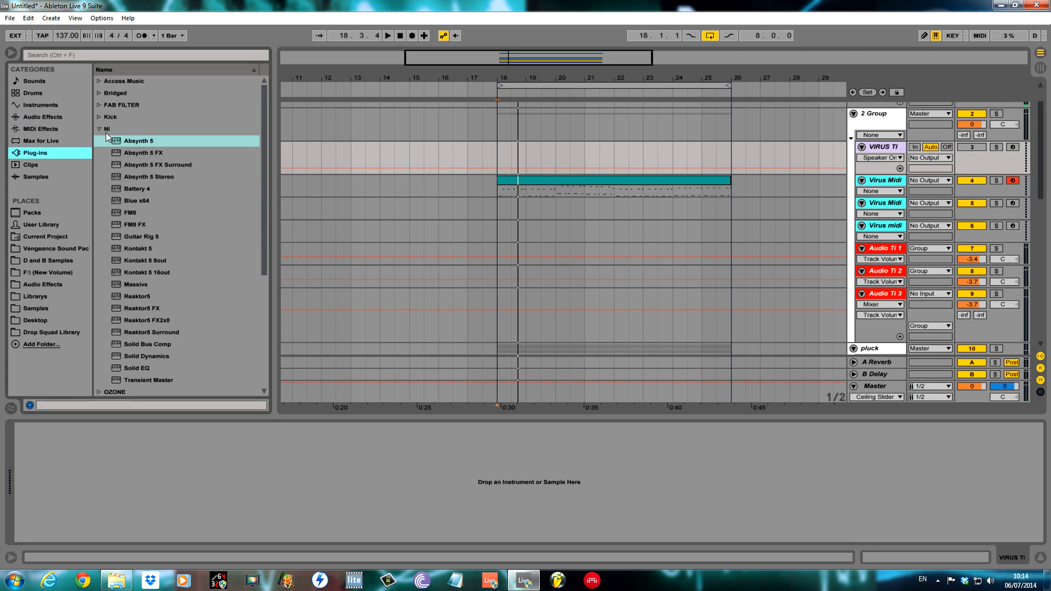
pyautogui.click(98, 81)
pyautogui.moveTo(136, 94); pyautogui.dragTo(107, 453)
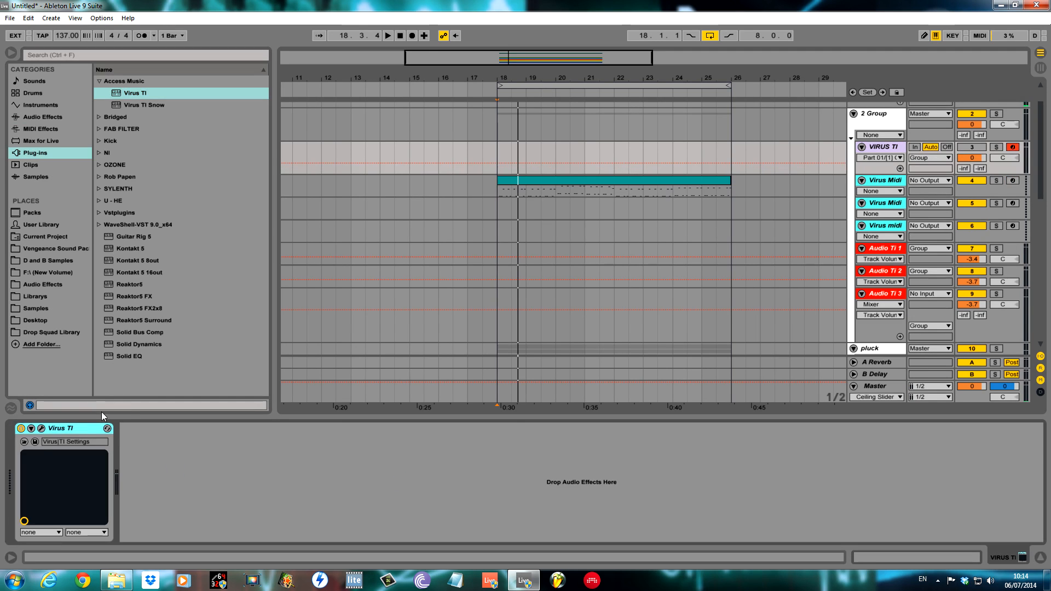
# Step: Check the reloaded Virus TI plug-in's diagnostics window, close it and play the loop from bar 18
pyautogui.click(41, 429)
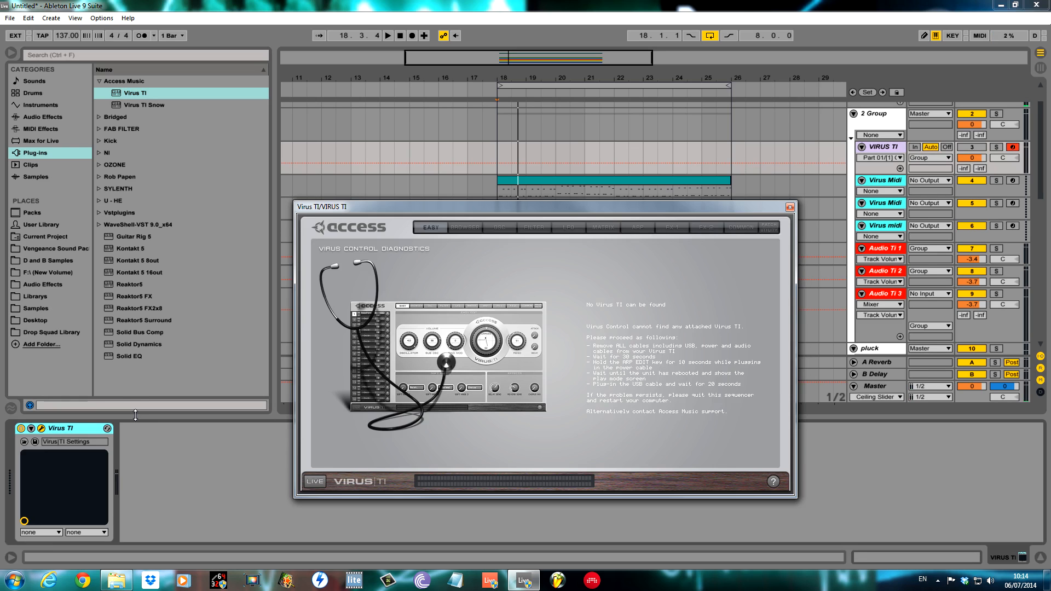
pyautogui.click(789, 207)
pyautogui.press('space')
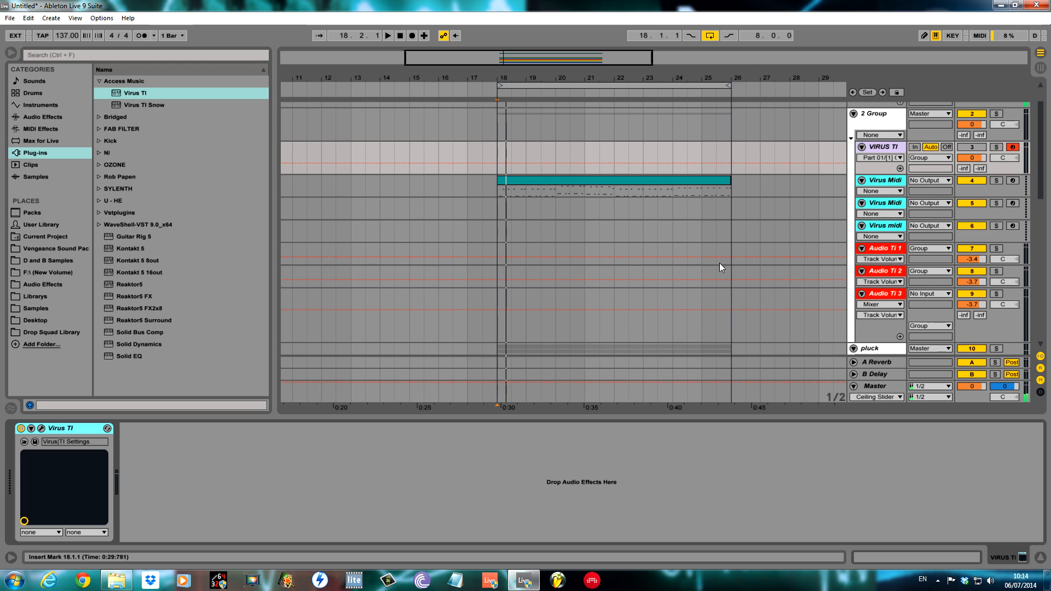
# Step: Load the FM8 plug-in from the NI folder onto the empty MIDI track 20
pyautogui.moveTo(1042, 187); pyautogui.dragTo(1043, 332)
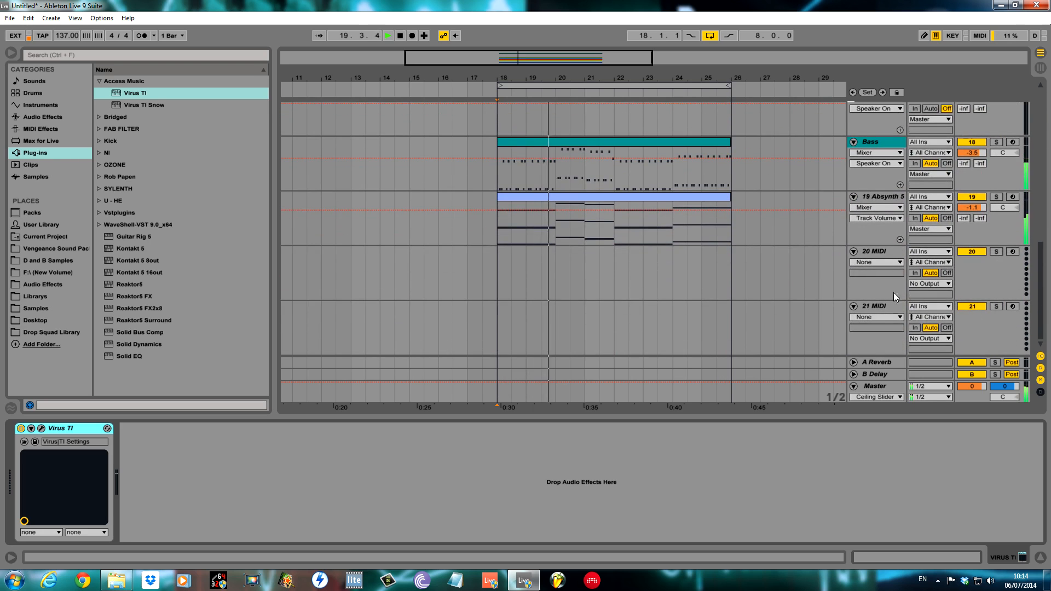
pyautogui.click(48, 153)
pyautogui.click(98, 153)
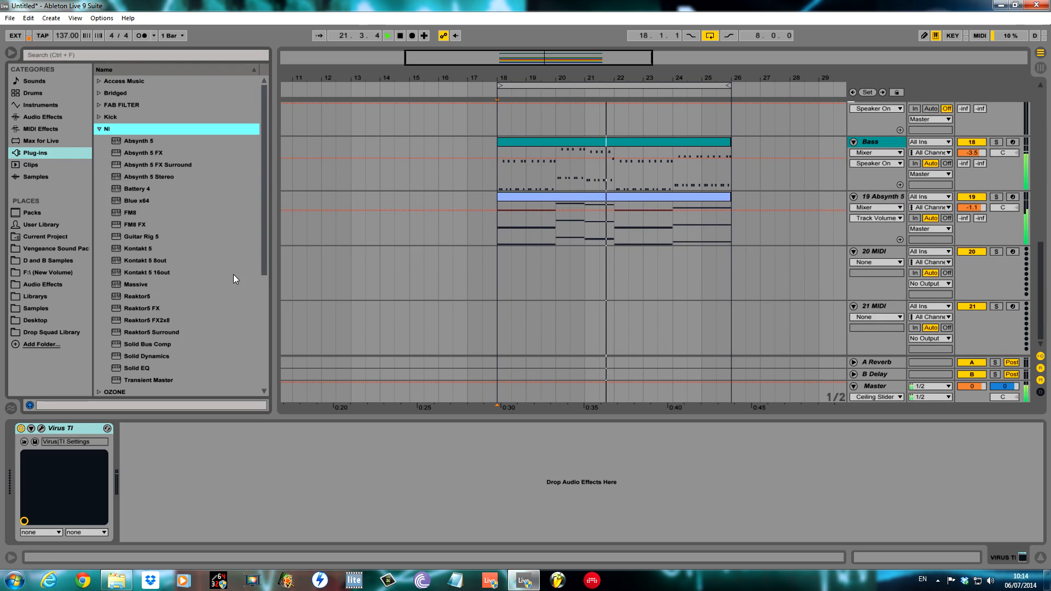
pyautogui.click(137, 212)
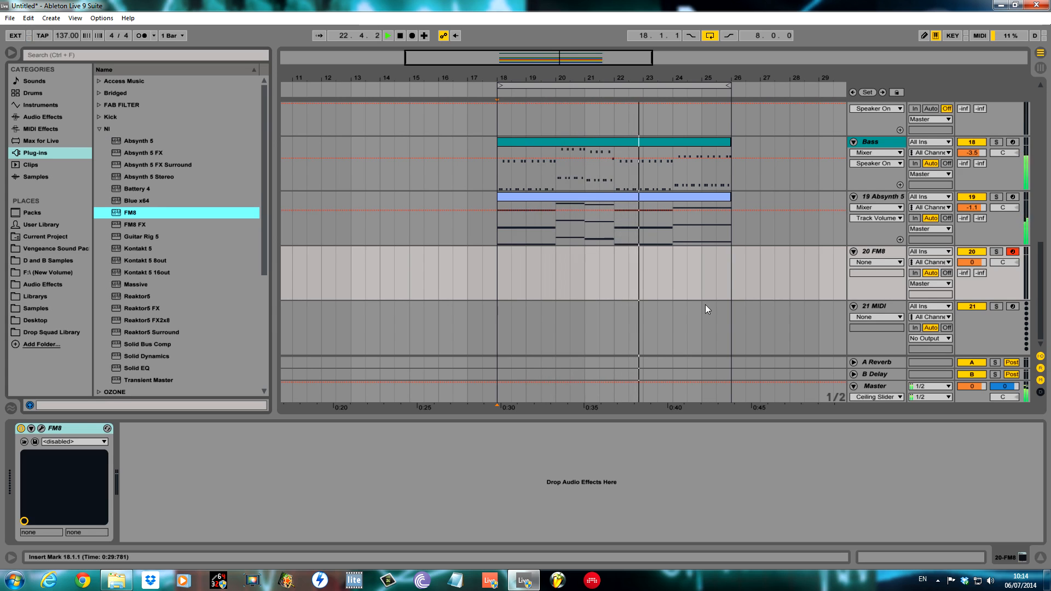
# Step: Delete the bass clip from the first Virus Midi track and fold the Virus group
pyautogui.scroll(2, 727, 293)
pyautogui.scroll(3, 728, 294)
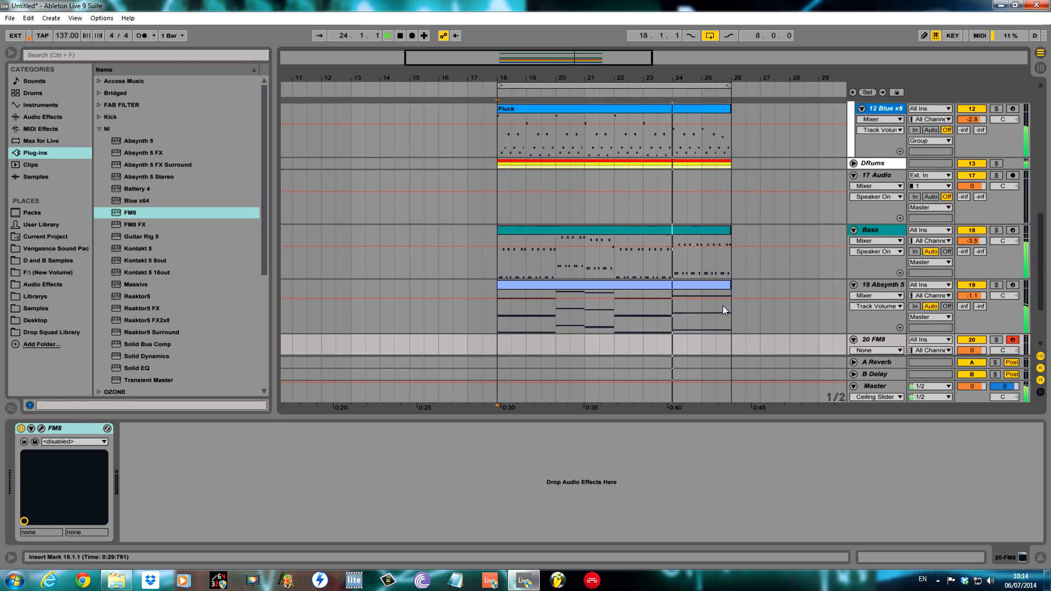
pyautogui.scroll(3, 807, 304)
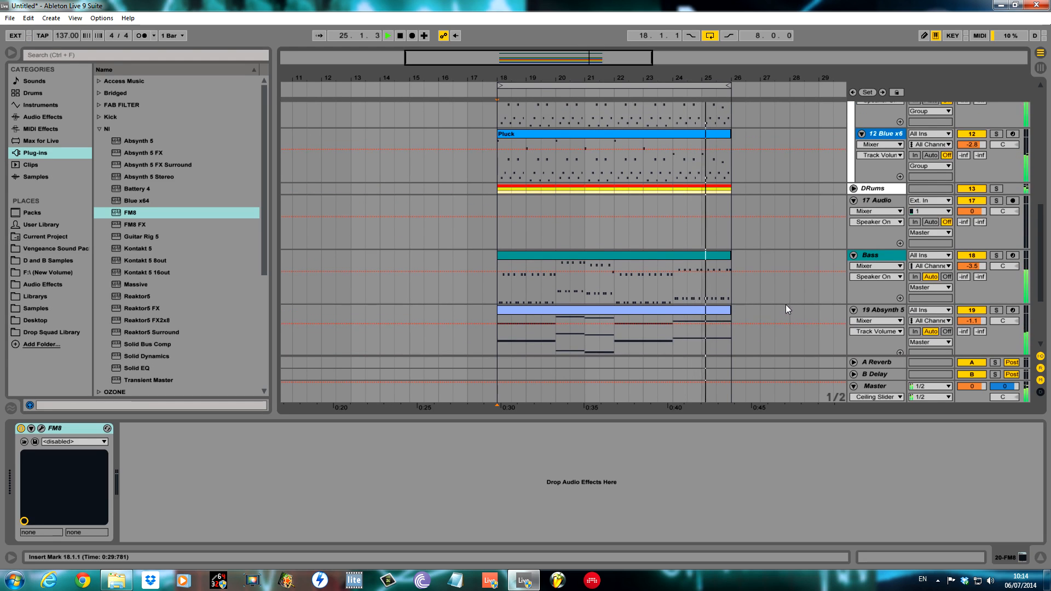
pyautogui.scroll(1, 787, 308)
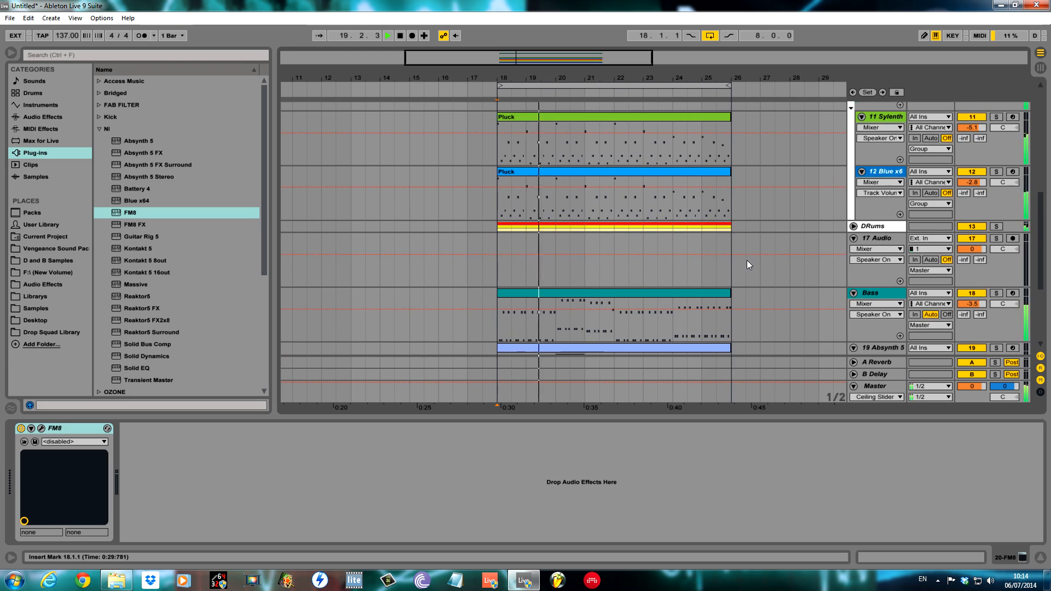
pyautogui.scroll(6, 766, 257)
pyautogui.scroll(15, 783, 256)
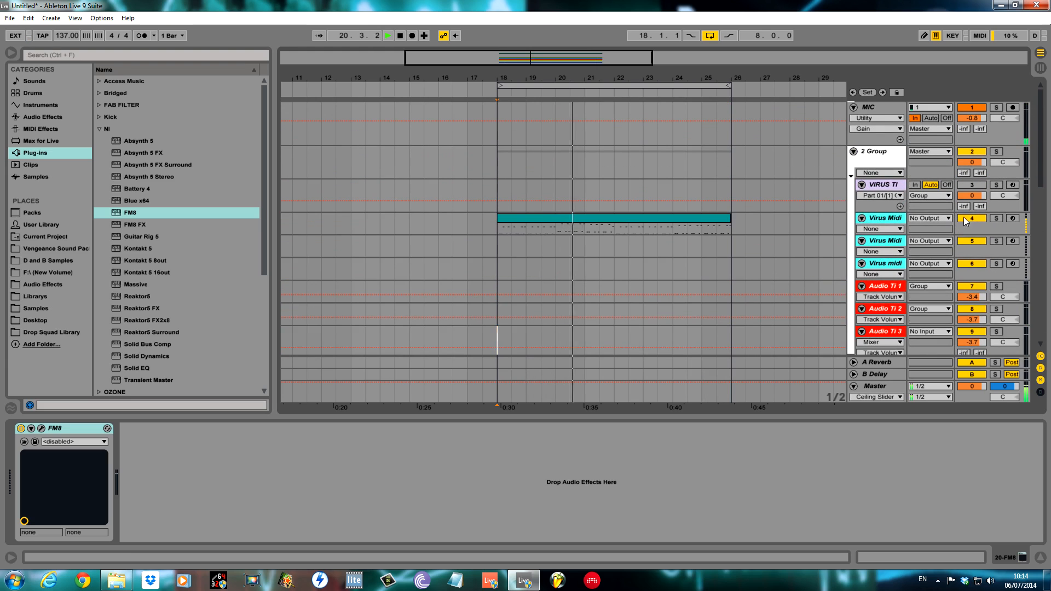
pyautogui.click(1017, 218)
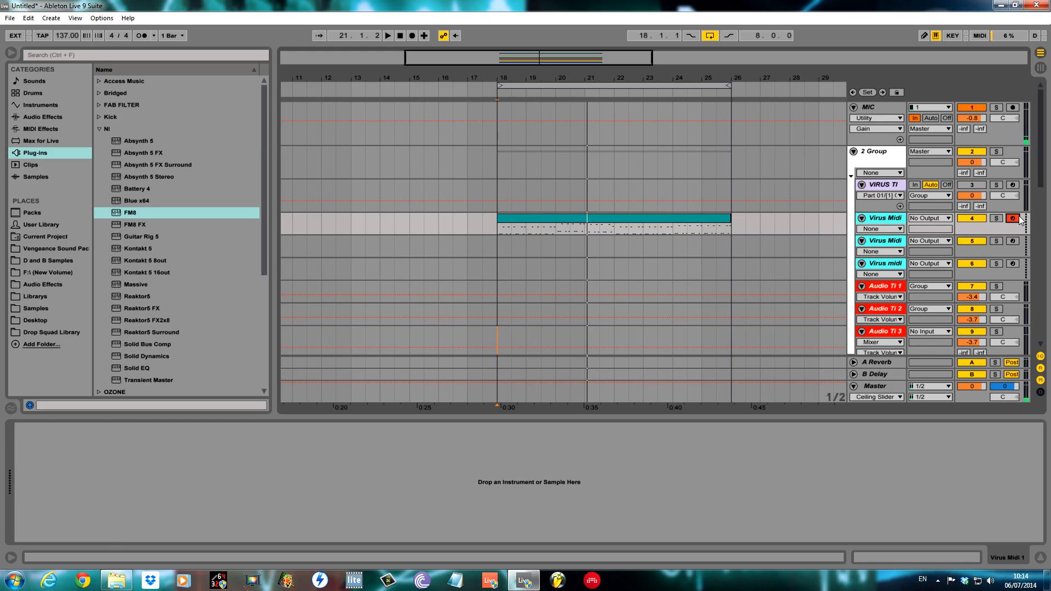
pyautogui.click(700, 218)
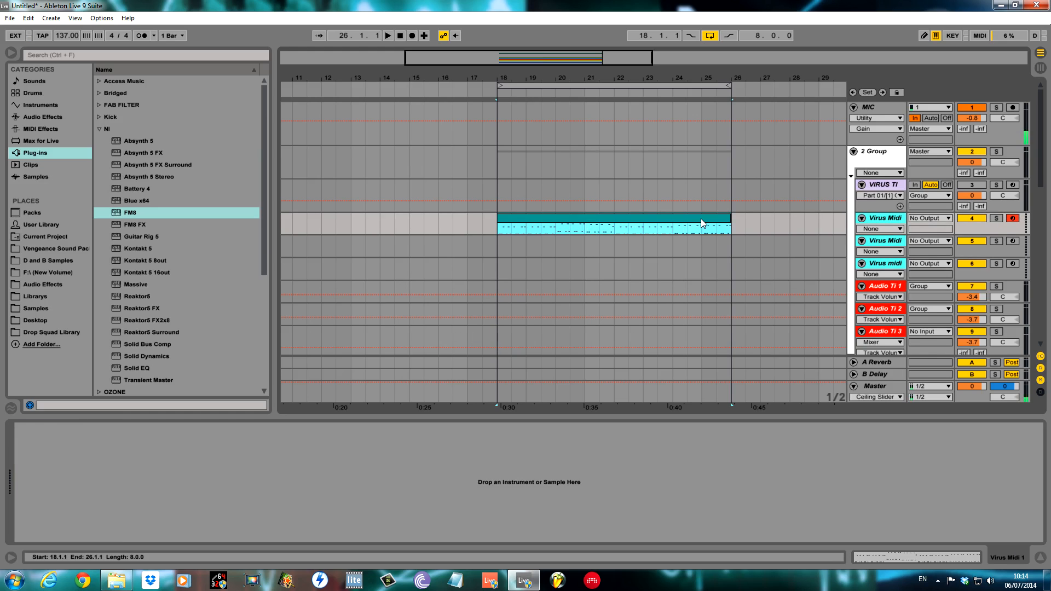
pyautogui.press('Delete')
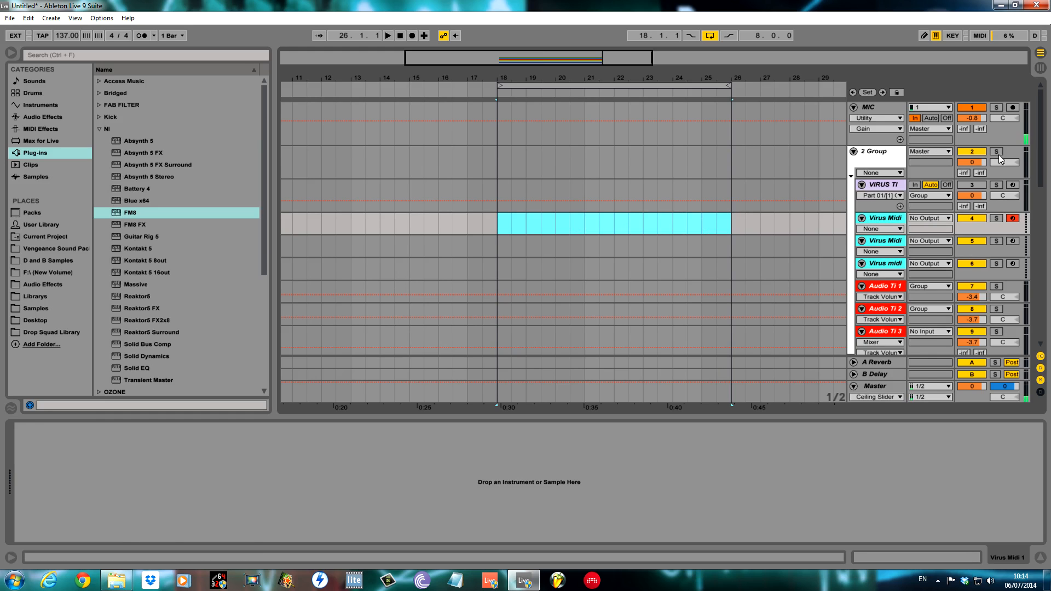
pyautogui.click(852, 153)
# Step: Copy the chord clip from the Absynth 5 track onto the FM8 track at bar 18 and play the loop
pyautogui.scroll(-5, 773, 305)
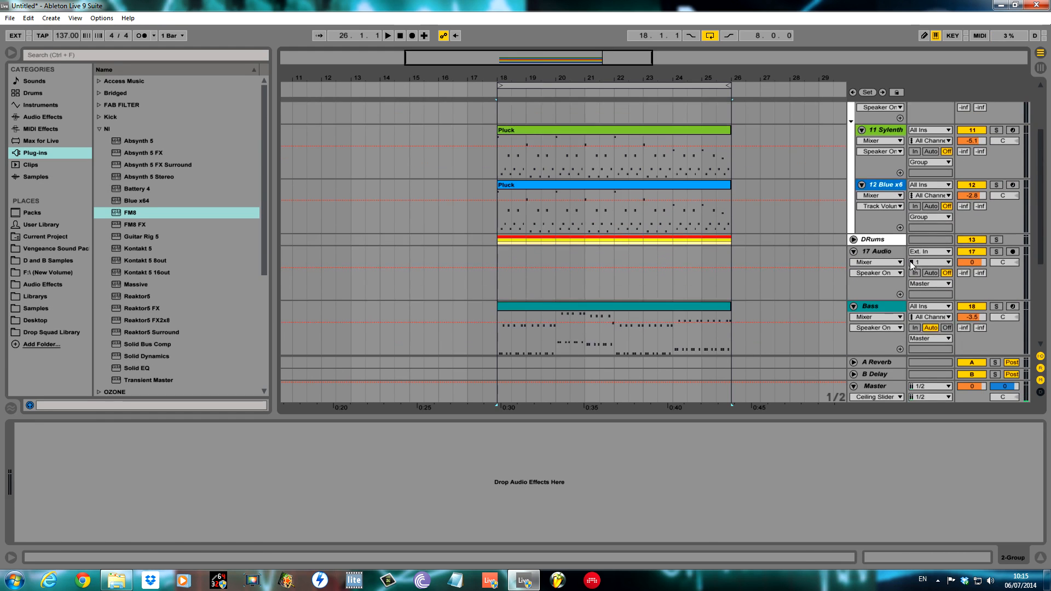
pyautogui.rightClick(890, 263)
pyautogui.click(816, 336)
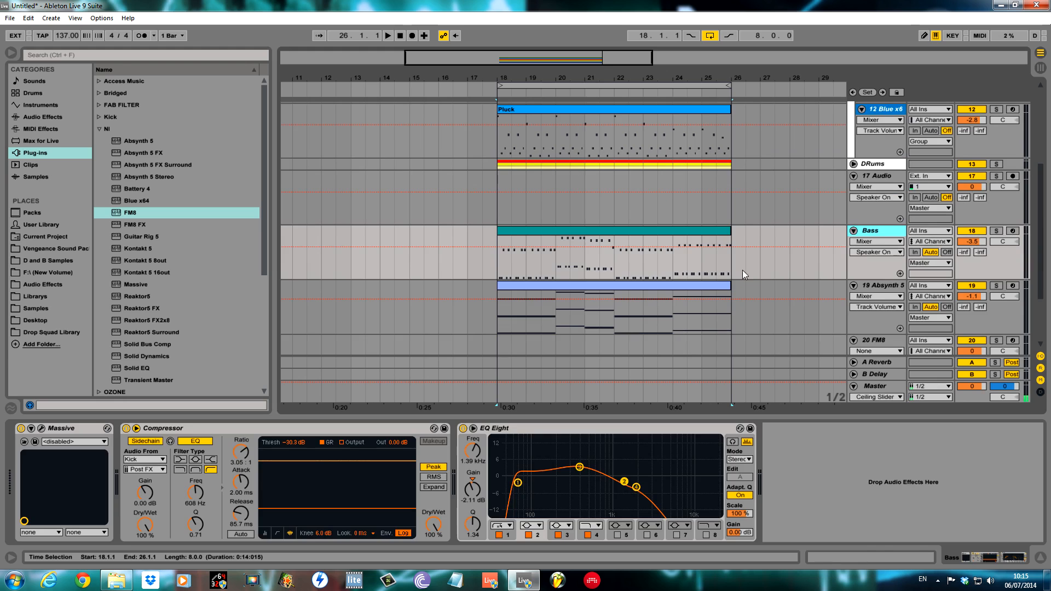
pyautogui.scroll(5, 685, 231)
pyautogui.scroll(-4, 629, 270)
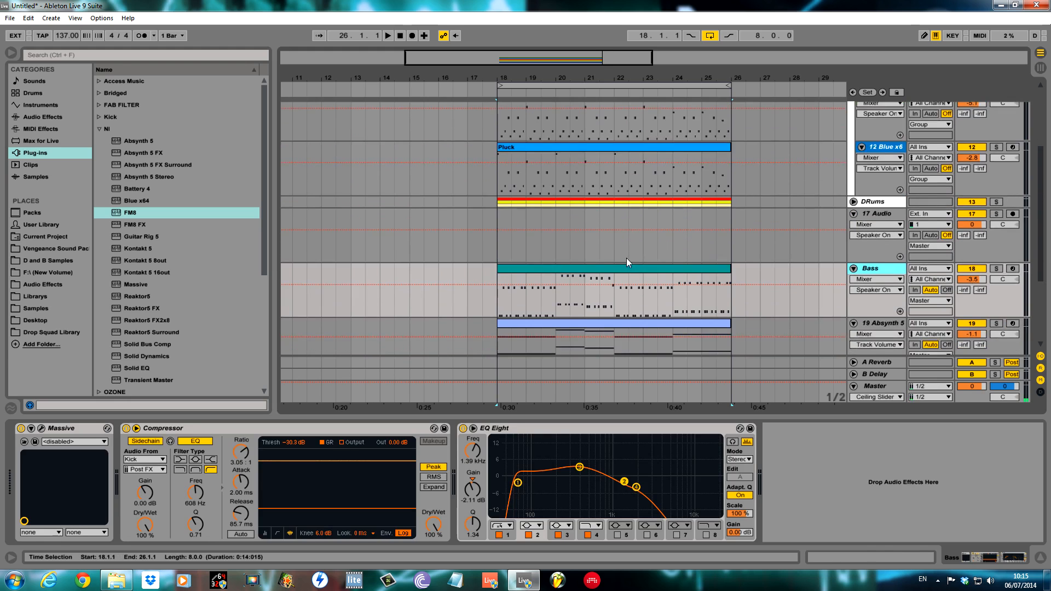
pyautogui.scroll(-2, 629, 270)
pyautogui.moveTo(637, 248); pyautogui.dragTo(642, 321)
pyautogui.press('space')
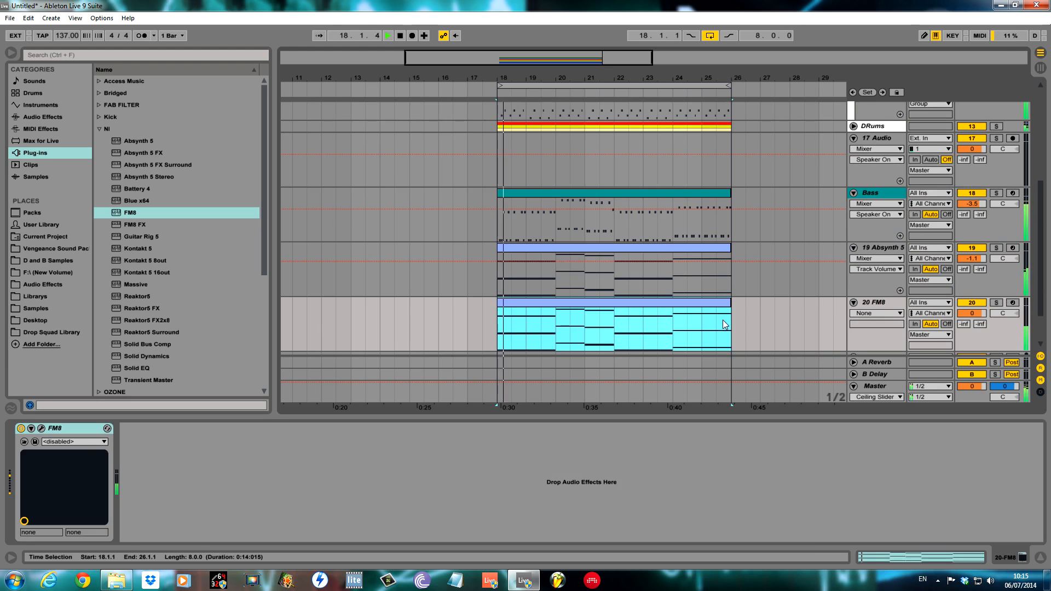
# Step: Open the FM8 track's chord clip for note editing and enlarge the note editor
pyautogui.doubleClick(717, 302)
pyautogui.moveTo(481, 431); pyautogui.dragTo(493, 88)
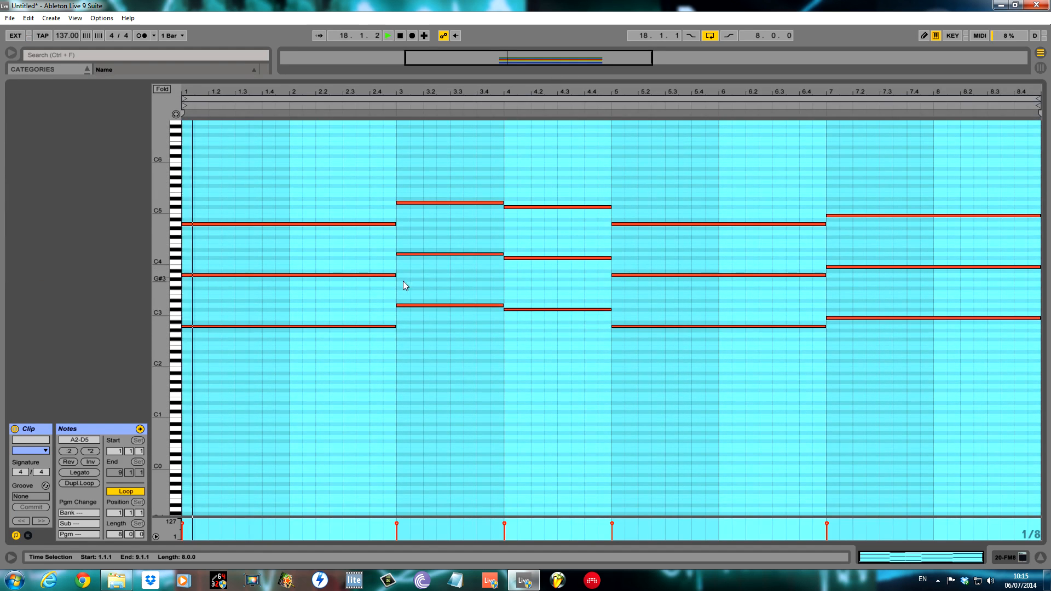
pyautogui.press('space')
# Step: Shorten the first chord to an eighth note at 1.1.3, copy it to 1.2.3 and play the result
pyautogui.moveTo(375, 207); pyautogui.dragTo(194, 327)
pyautogui.press('space')
pyautogui.moveTo(185, 207); pyautogui.dragTo(186, 327)
pyautogui.moveTo(185, 326); pyautogui.dragTo(202, 326)
pyautogui.press('space')
pyautogui.press('space')
pyautogui.moveTo(204, 224); pyautogui.dragTo(228, 225)
pyautogui.press('space')
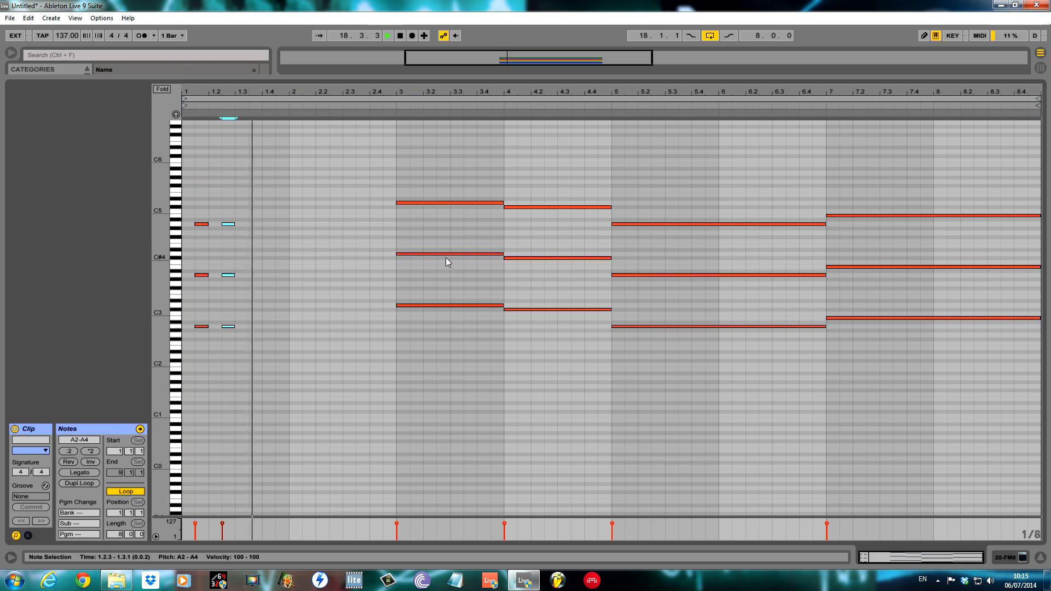
# Step: Copy the short chord to 1.3.3, lengthen that copy to the end of bar 1 and play the rhythm
pyautogui.press('space')
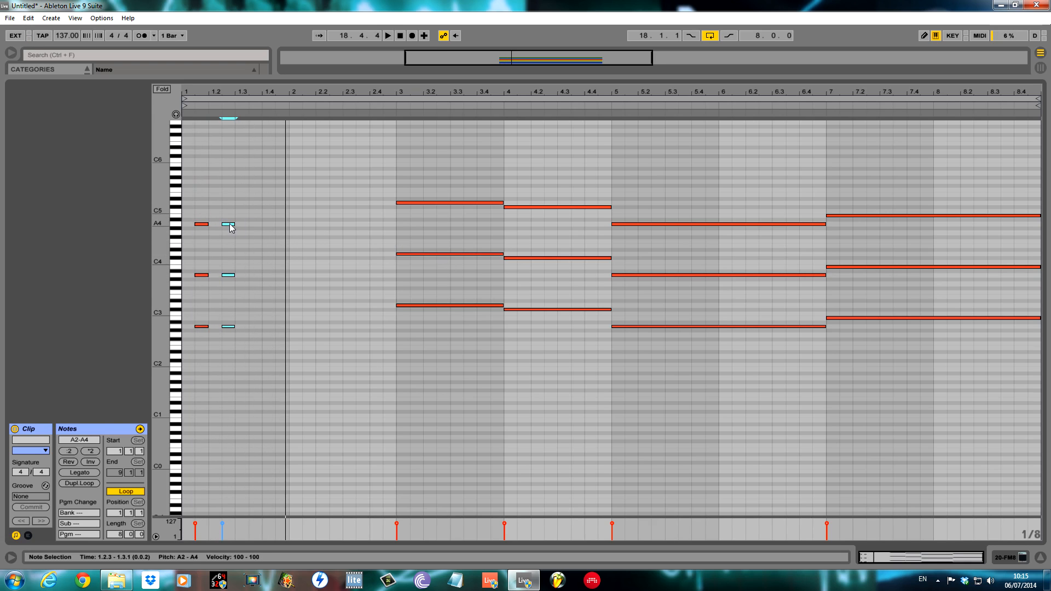
pyautogui.moveTo(230, 225); pyautogui.dragTo(255, 225)
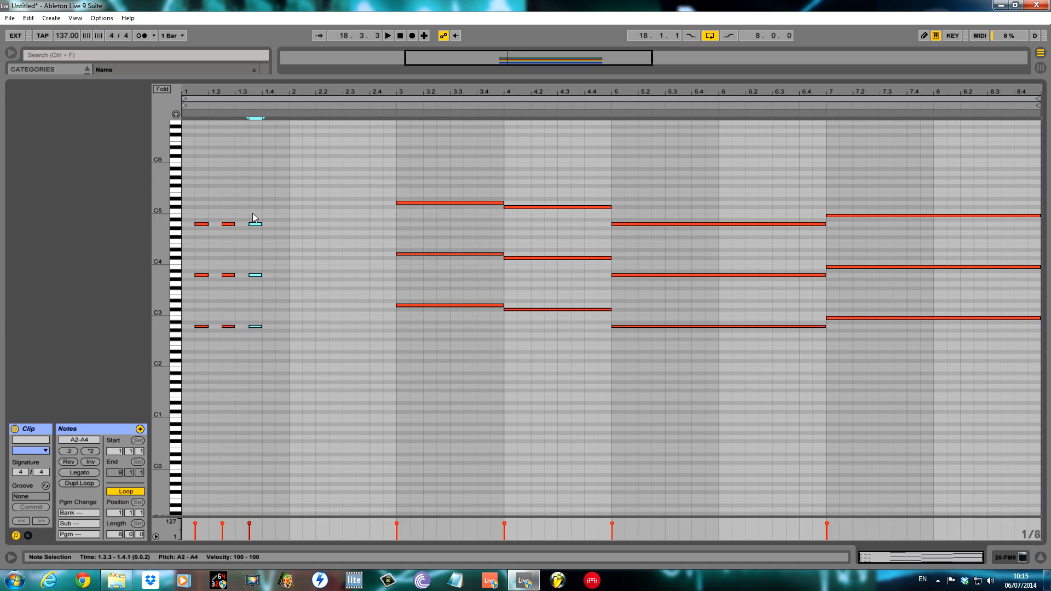
pyautogui.moveTo(259, 325); pyautogui.dragTo(284, 327)
pyautogui.moveTo(261, 277); pyautogui.dragTo(288, 277)
pyautogui.press('space')
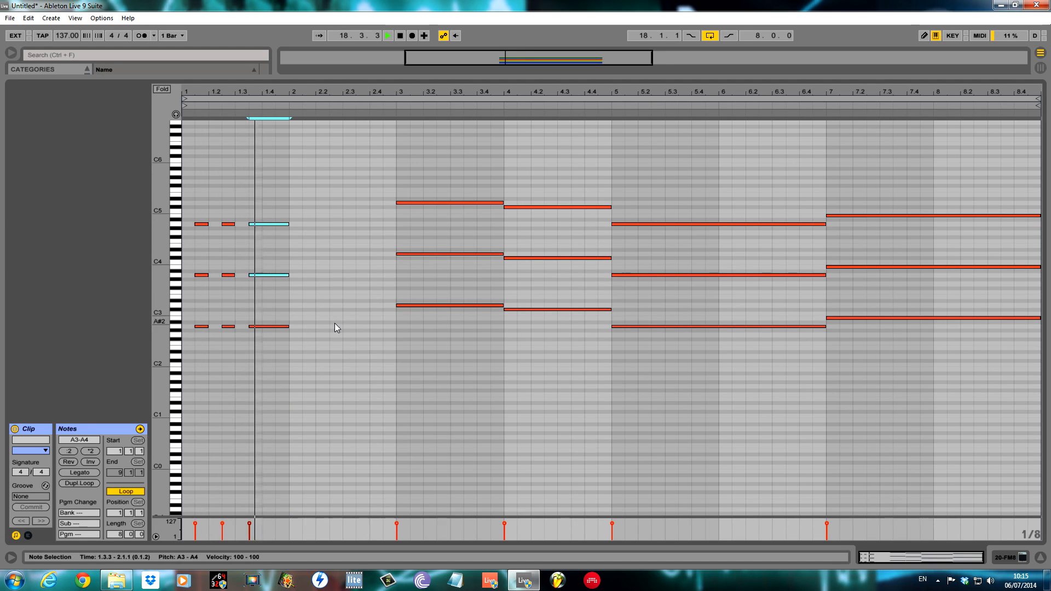
pyautogui.press('space')
# Step: Copy the bar 1 chord rhythm to bar 2 and, raised to D, to bar 3, deleting the leftover notes at 3.1.1
pyautogui.moveTo(189, 209); pyautogui.dragTo(385, 329)
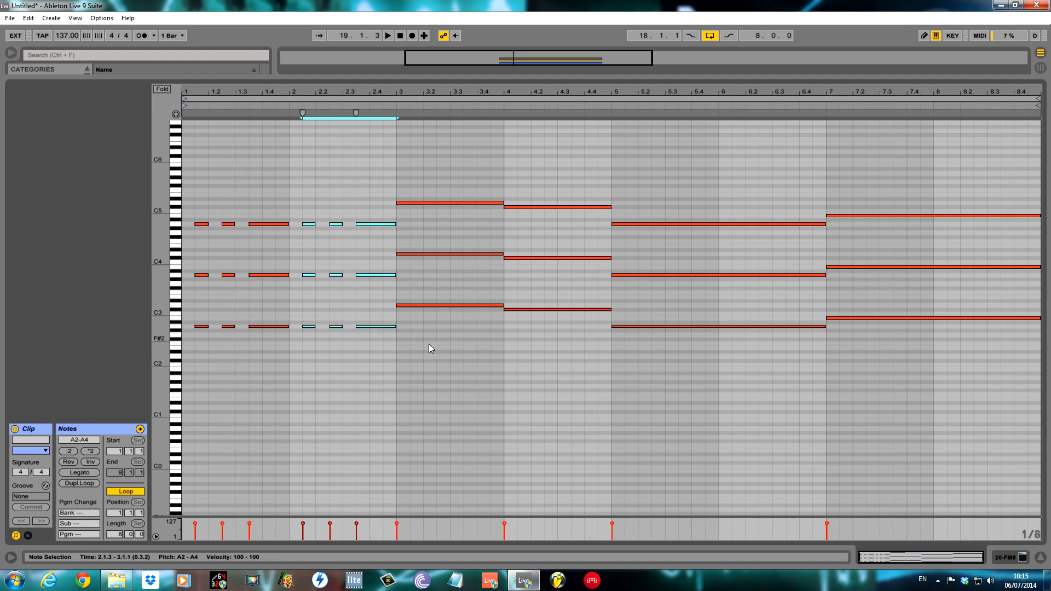
pyautogui.moveTo(377, 229); pyautogui.dragTo(481, 208)
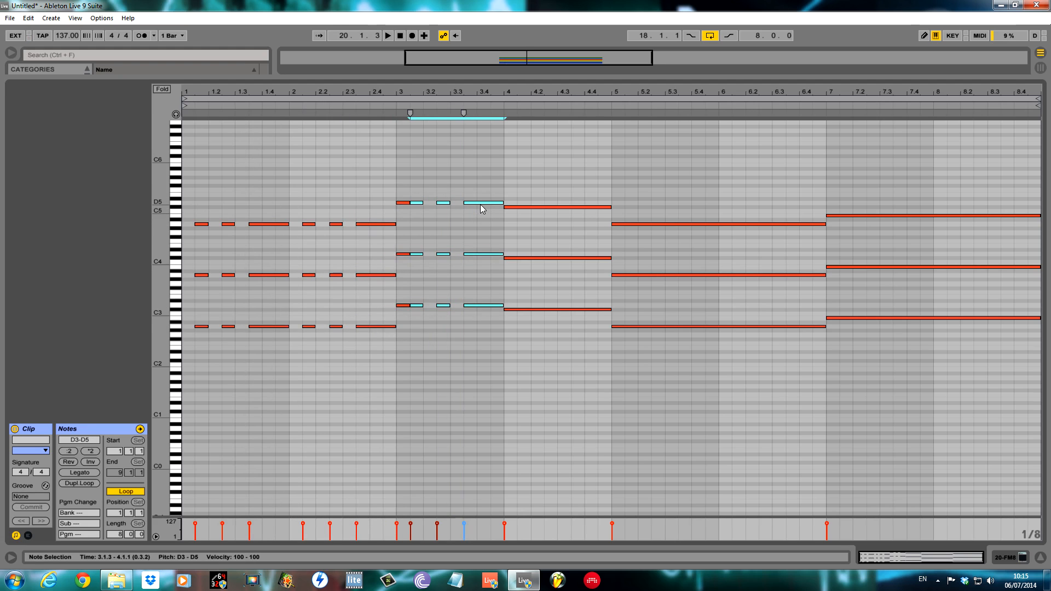
pyautogui.moveTo(401, 172); pyautogui.dragTo(405, 322)
pyautogui.hotkey('shift', 'Home')
pyautogui.moveTo(406, 188); pyautogui.dragTo(399, 270)
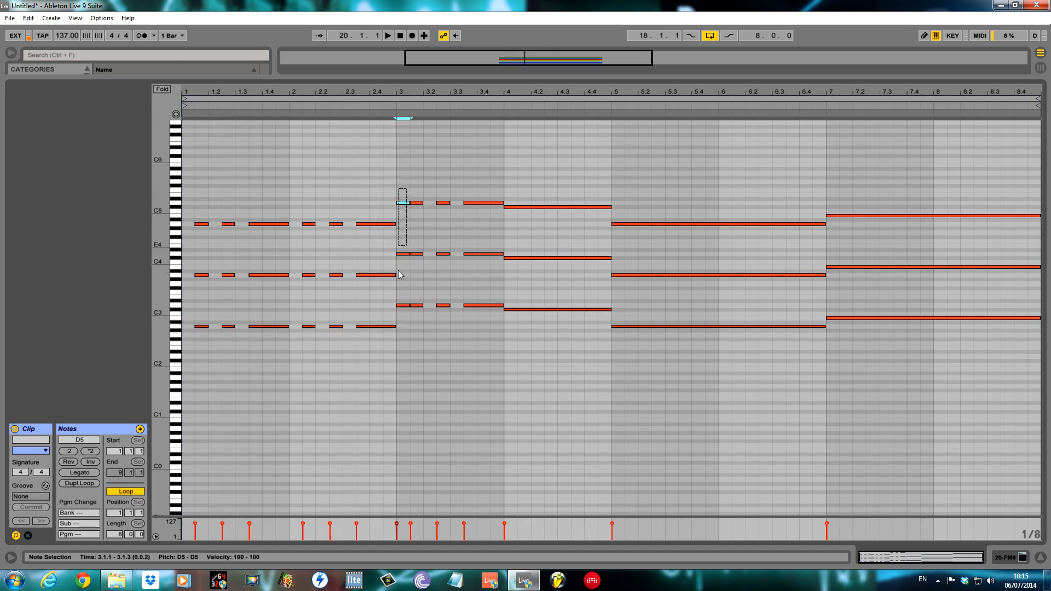
pyautogui.moveTo(400, 321); pyautogui.dragTo(400, 320)
pyautogui.press('Delete')
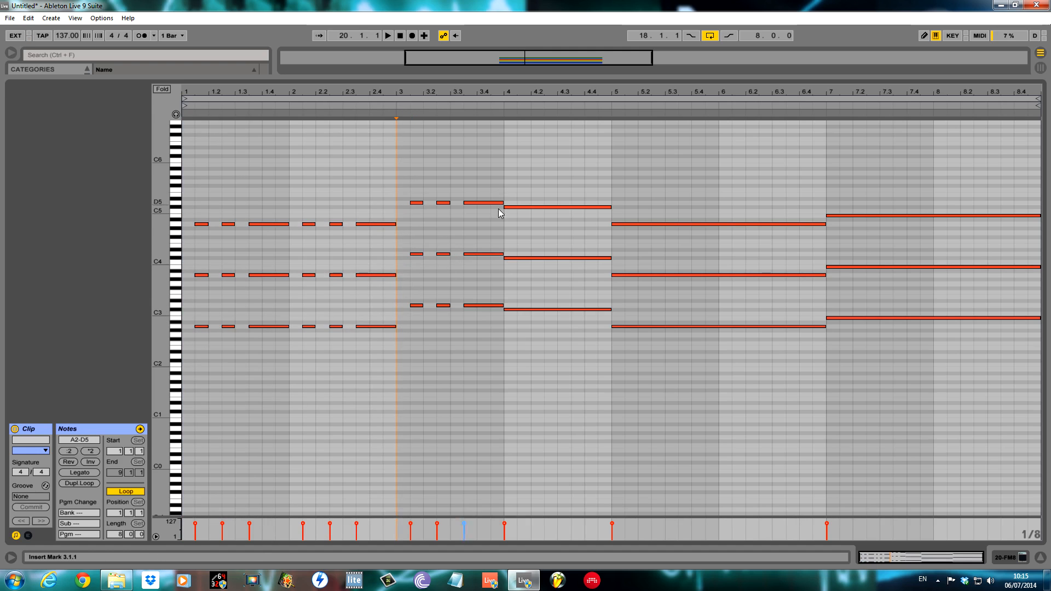
# Step: Copy the chord rhythm to bar 4 on C# and bar 5 on A, deleting the leftover notes at 4.1.1 and 5.1.1
pyautogui.moveTo(396, 191); pyautogui.dragTo(472, 324)
pyautogui.moveTo(398, 190); pyautogui.dragTo(605, 317)
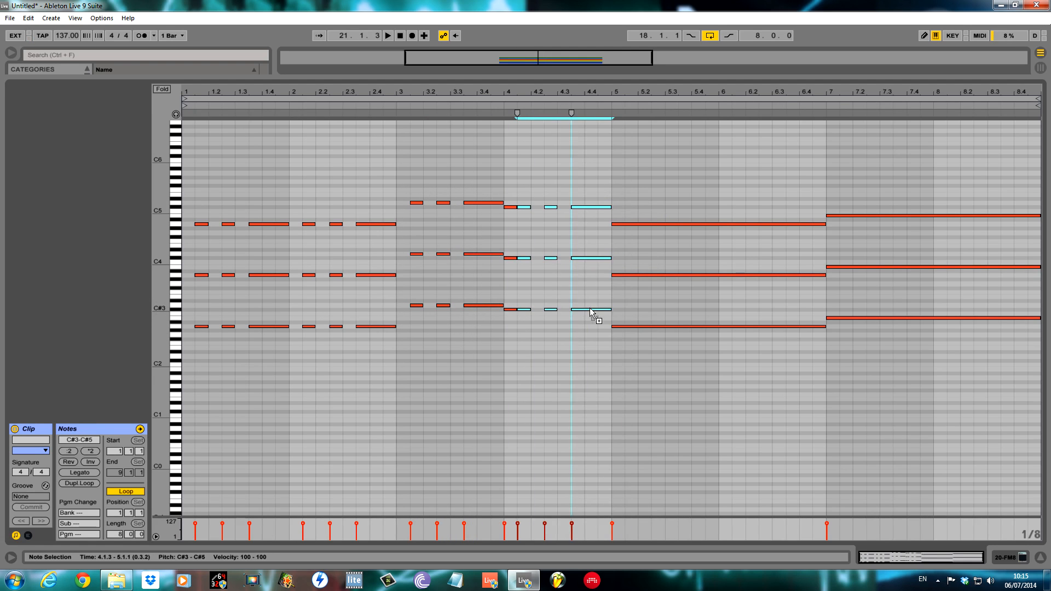
pyautogui.moveTo(589, 308); pyautogui.dragTo(698, 329)
pyautogui.moveTo(621, 208); pyautogui.dragTo(622, 337)
pyautogui.press('Delete')
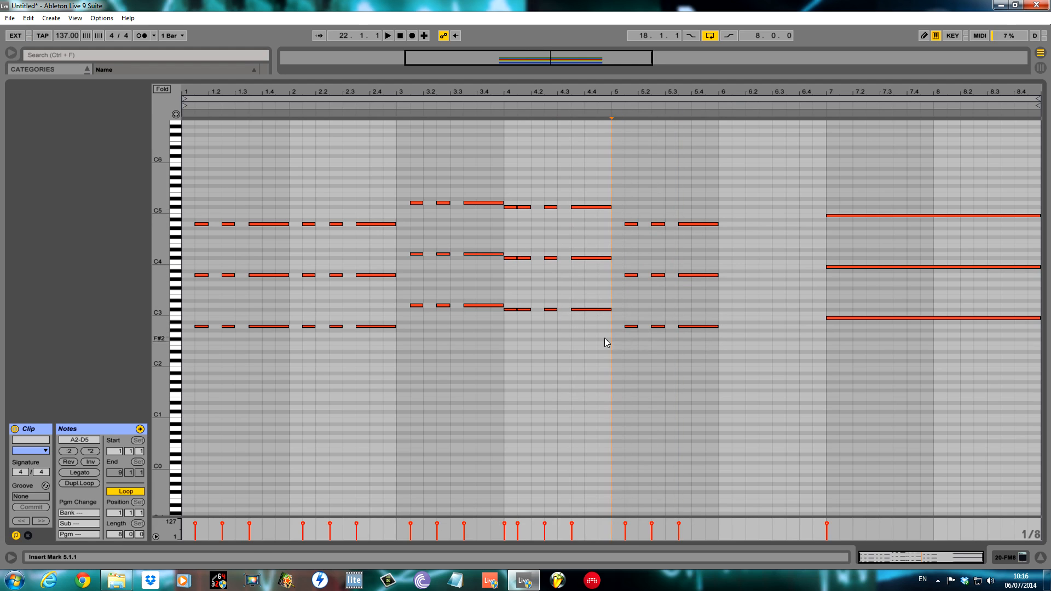
pyautogui.moveTo(507, 191); pyautogui.dragTo(514, 346)
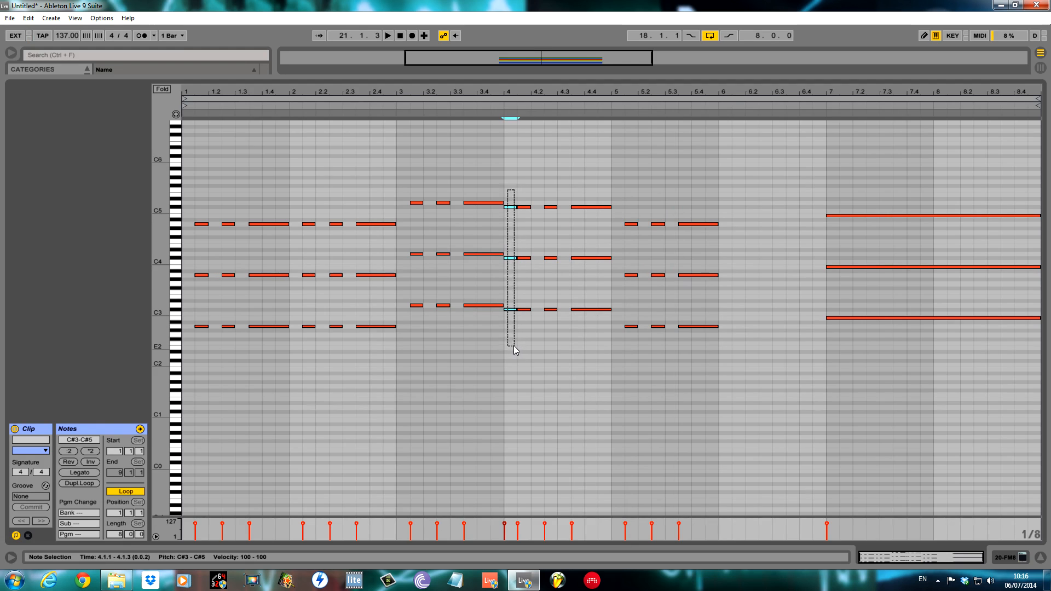
pyautogui.press('Delete')
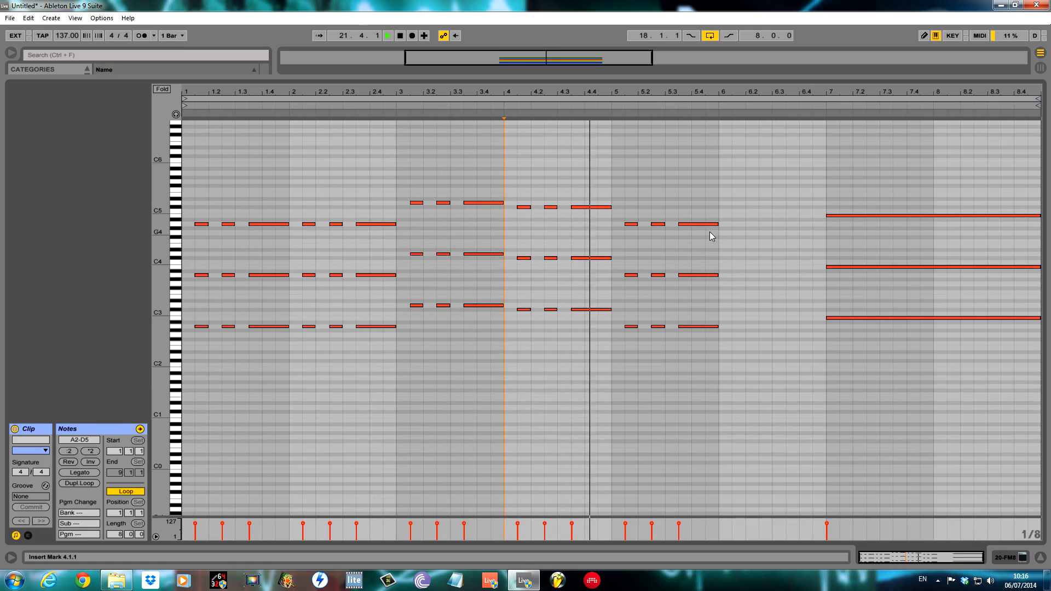
# Step: Duplicate the bar 5 rhythm into bar 6 and copy it to bar 7 on B, deleting the leftover notes at 7.1.1
pyautogui.moveTo(617, 221); pyautogui.dragTo(716, 336)
pyautogui.hotkey('ctrl', 'd')
pyautogui.moveTo(803, 225); pyautogui.dragTo(906, 218)
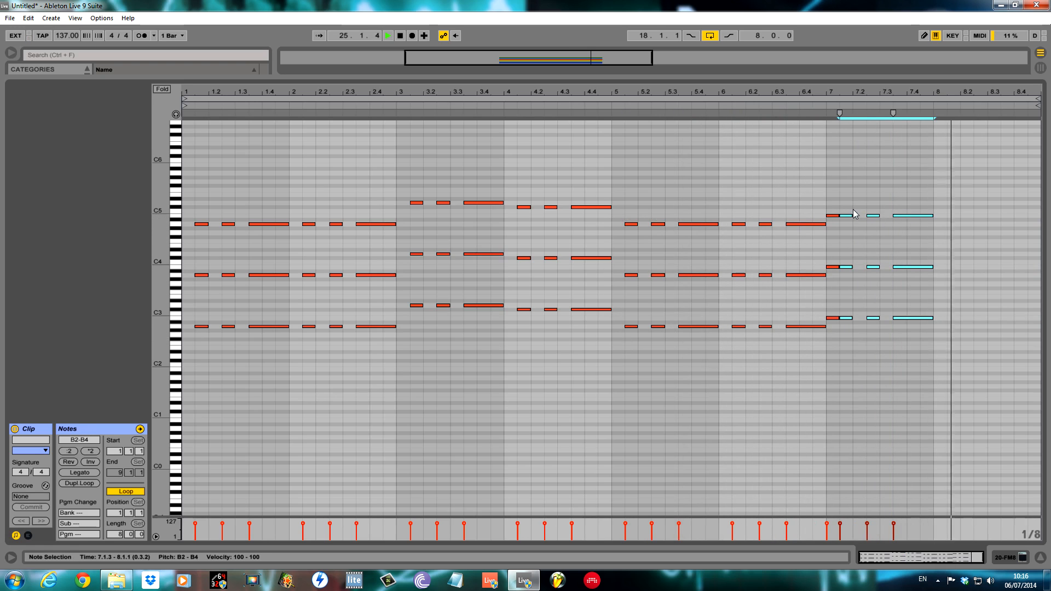
pyautogui.moveTo(831, 205); pyautogui.dragTo(837, 325)
pyautogui.press('Delete')
# Step: Lengthen the last B chord in bar 7 so that it holds to the clip's end at 9.1.1
pyautogui.moveTo(911, 190); pyautogui.dragTo(945, 317)
pyautogui.click(1007, 327)
pyautogui.moveTo(999, 186); pyautogui.dragTo(1010, 229)
pyautogui.moveTo(1020, 289); pyautogui.dragTo(930, 281)
pyautogui.moveTo(946, 318); pyautogui.dragTo(934, 323)
# Step: Transpose all notes of the FM8 clip up one octave and shrink the note editor to show the arrangement
pyautogui.hotkey('ctrl', 'a')
pyautogui.hotkey('shift', 'Up')
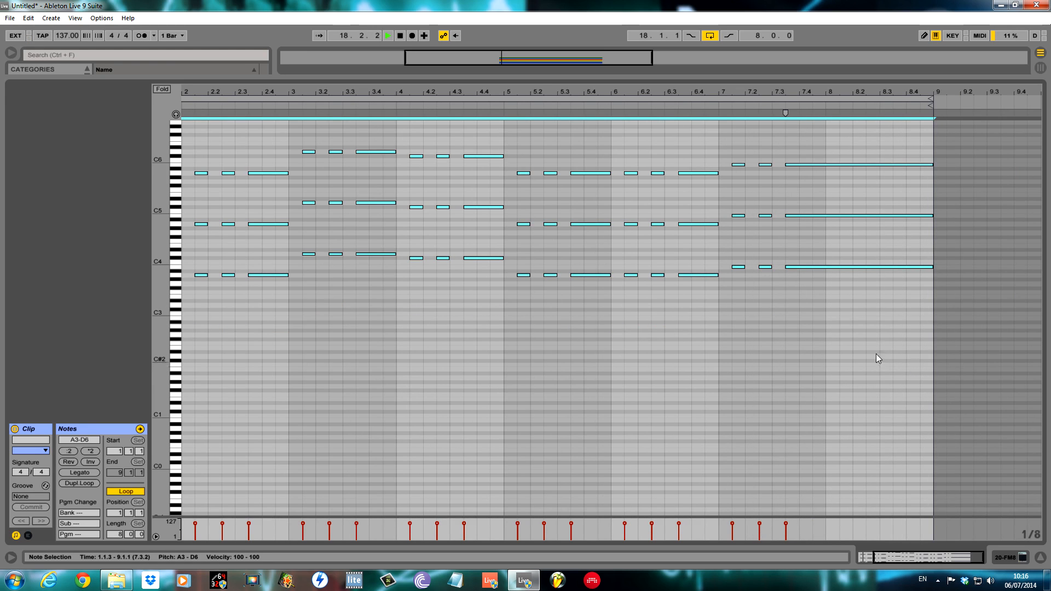
pyautogui.moveTo(534, 79); pyautogui.dragTo(570, 372)
# Step: Mute the Bass, Absynth 5, 17 Audio, DRums and Blue pluck tracks to isolate the FM8 track
pyautogui.click(900, 209)
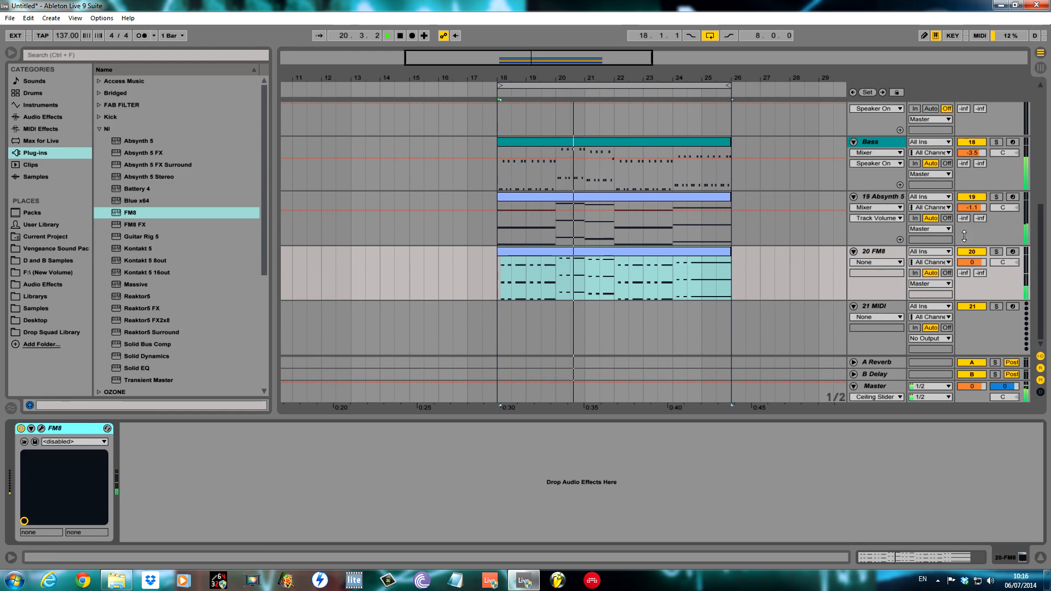
pyautogui.click(974, 197)
pyautogui.scroll(3, 974, 191)
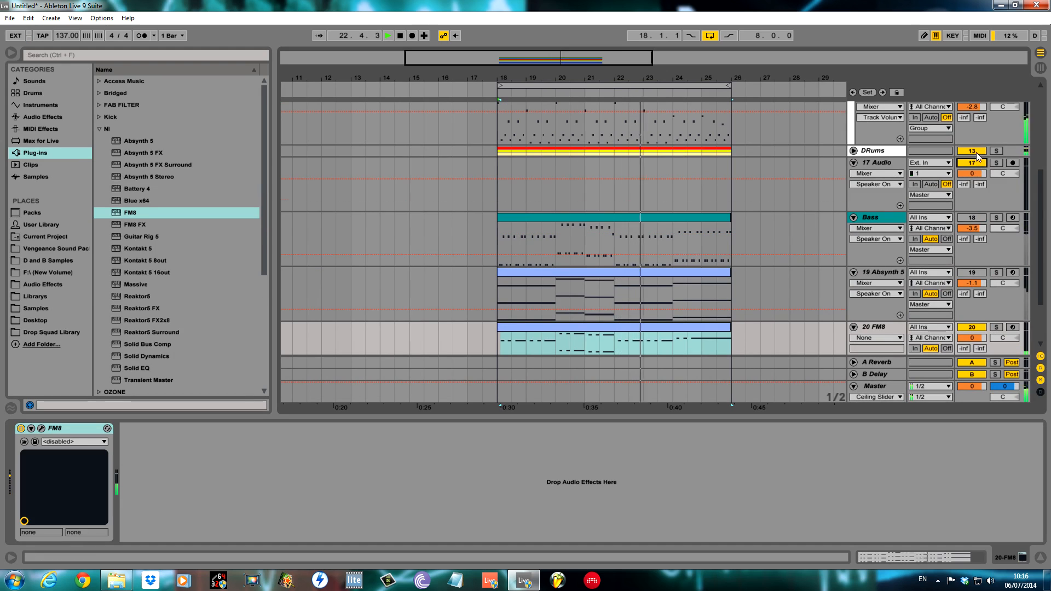
pyautogui.scroll(2, 937, 238)
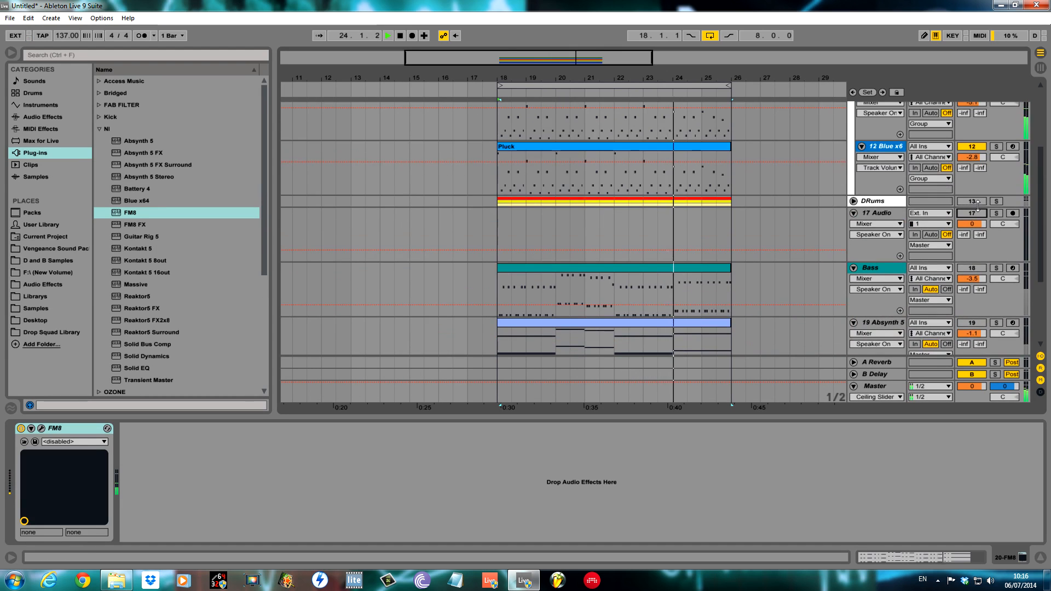
pyautogui.scroll(2, 978, 156)
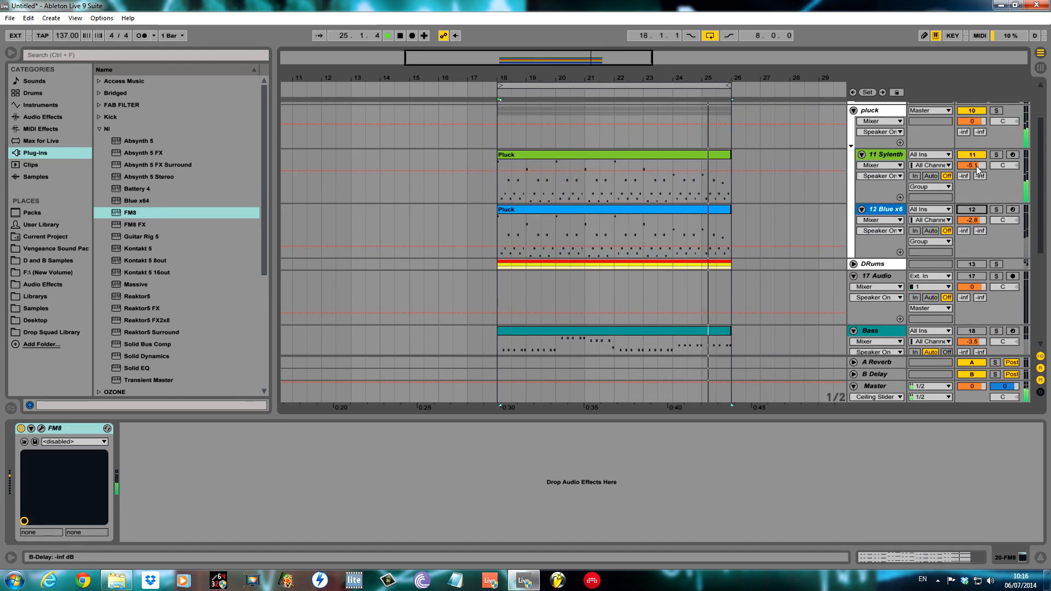
# Step: Open the FM8 plug-in window from the FM8 track
pyautogui.scroll(-7, 974, 160)
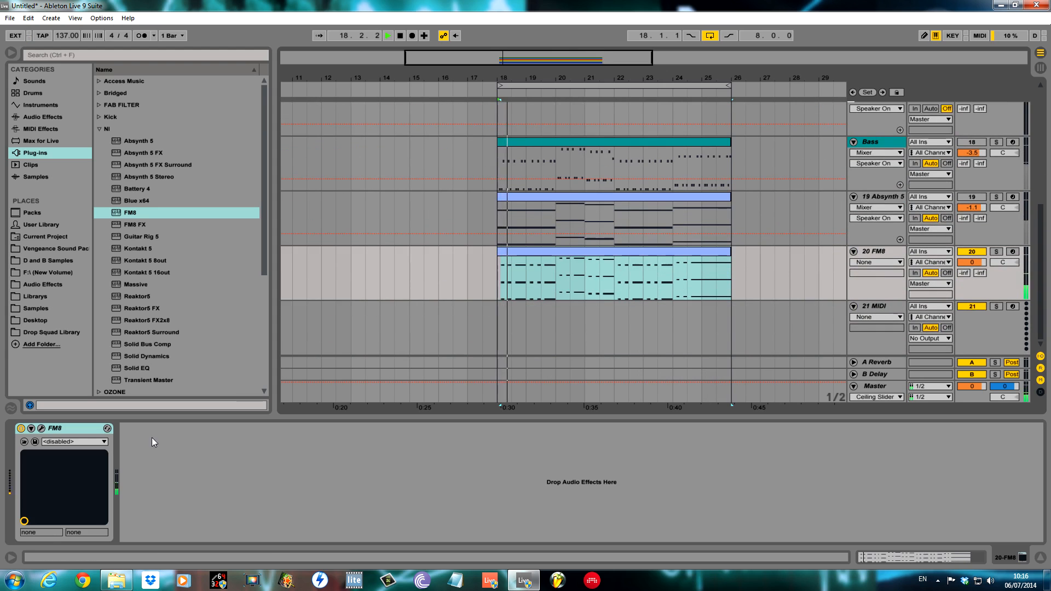
pyautogui.click(45, 430)
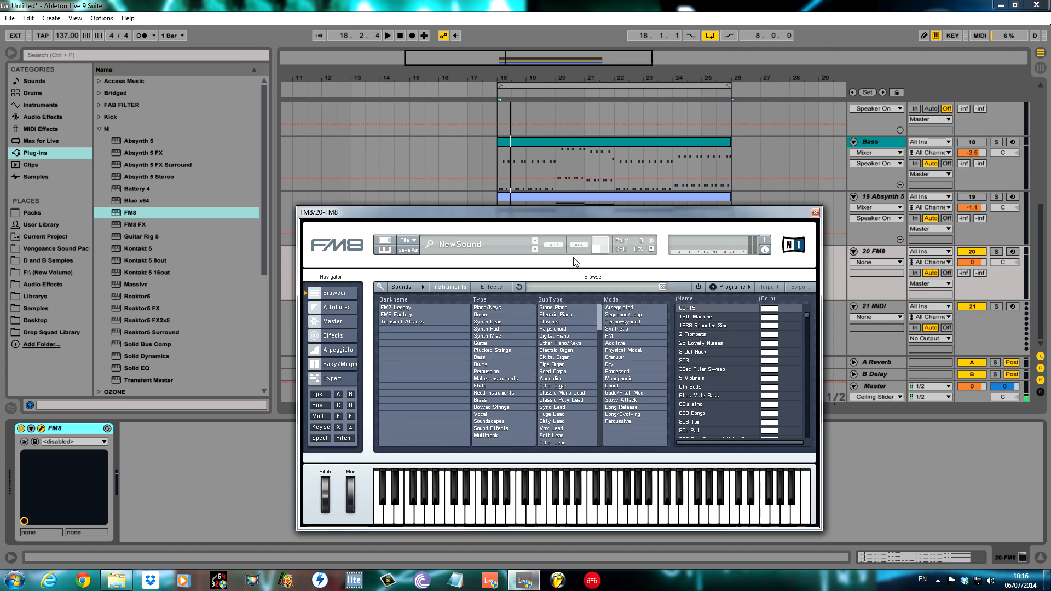
# Step: Start playback and set operator A's waveform to Sawtooth in FM8's operator overview
pyautogui.click(336, 321)
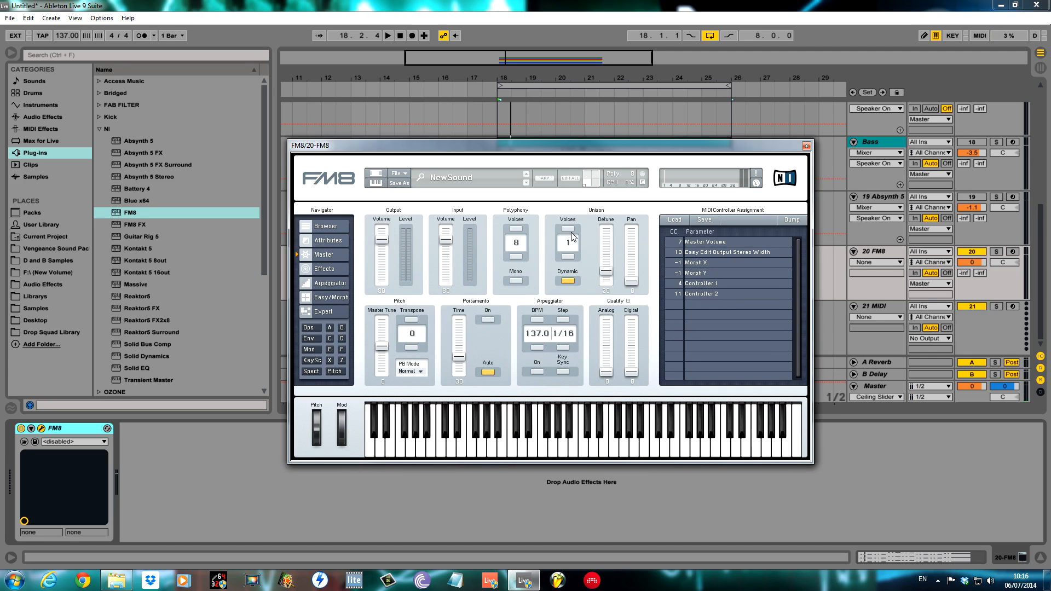
pyautogui.press('space')
pyautogui.click(314, 329)
pyautogui.press('space')
pyautogui.click(526, 225)
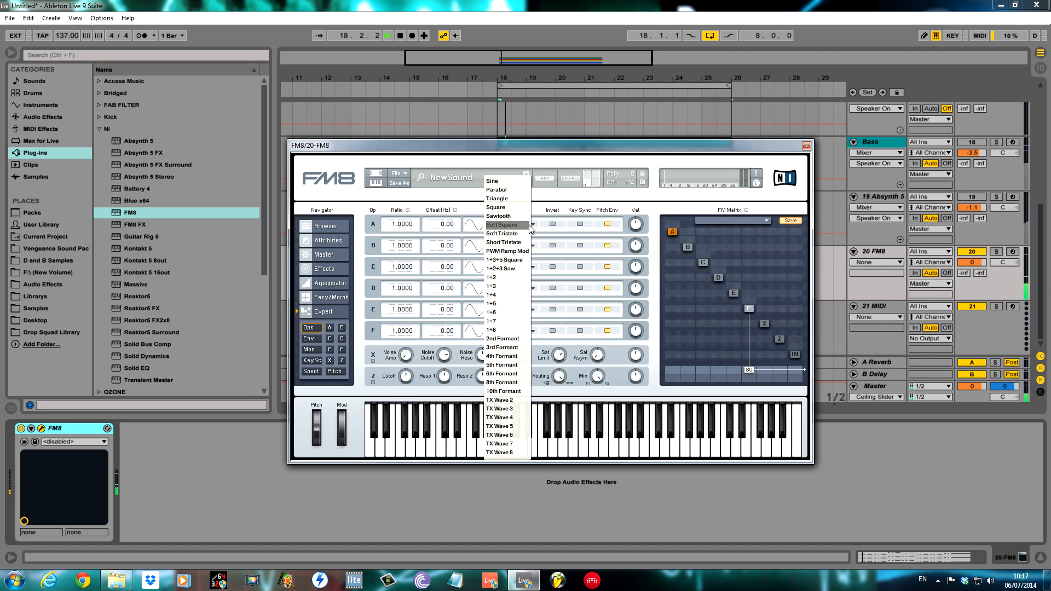
pyautogui.click(502, 217)
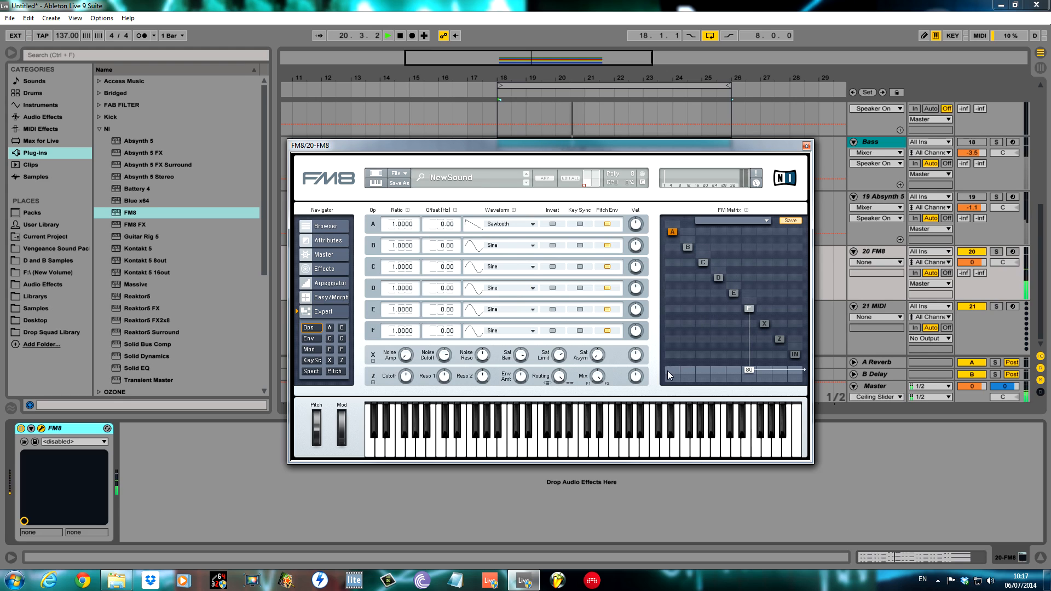
# Step: Route operator A into Z and Z to the output, both at 100, and remove operator F's output routing in the FM matrix
pyautogui.moveTo(670, 338); pyautogui.dragTo(671, 234)
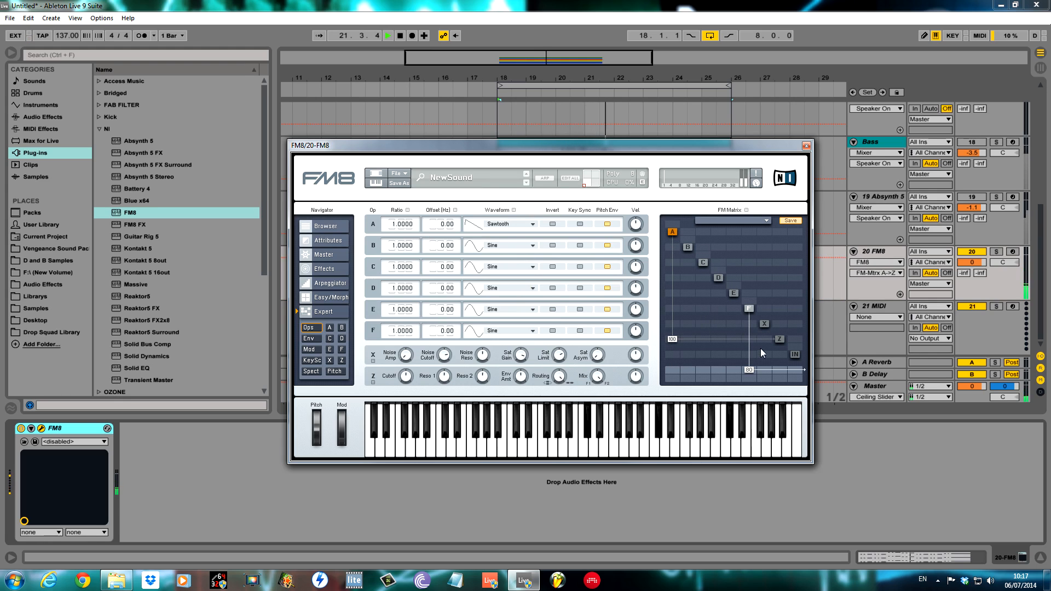
pyautogui.moveTo(779, 369); pyautogui.dragTo(780, 251)
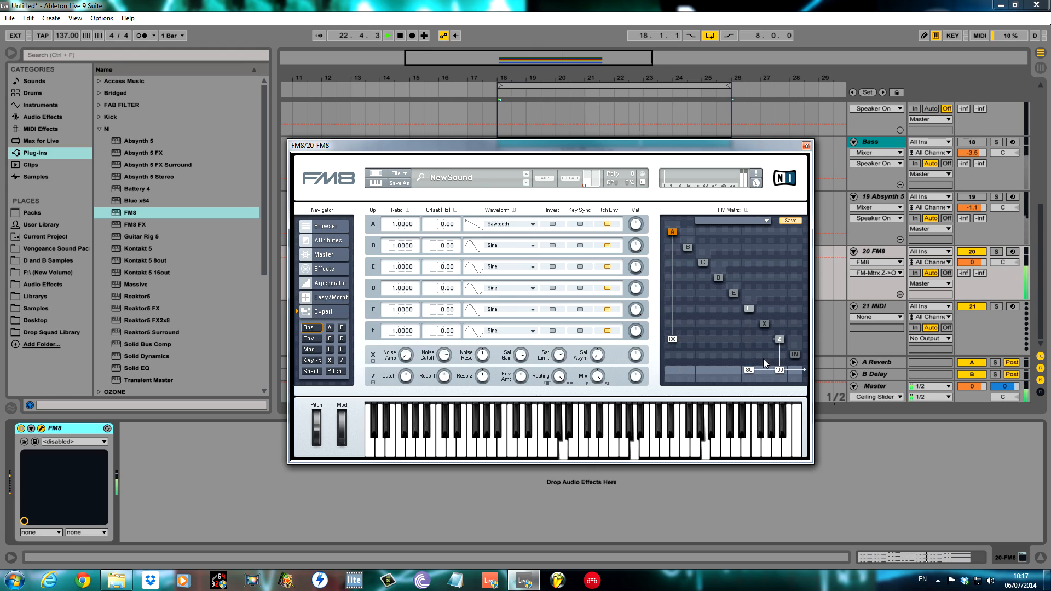
pyautogui.moveTo(750, 370); pyautogui.dragTo(756, 482)
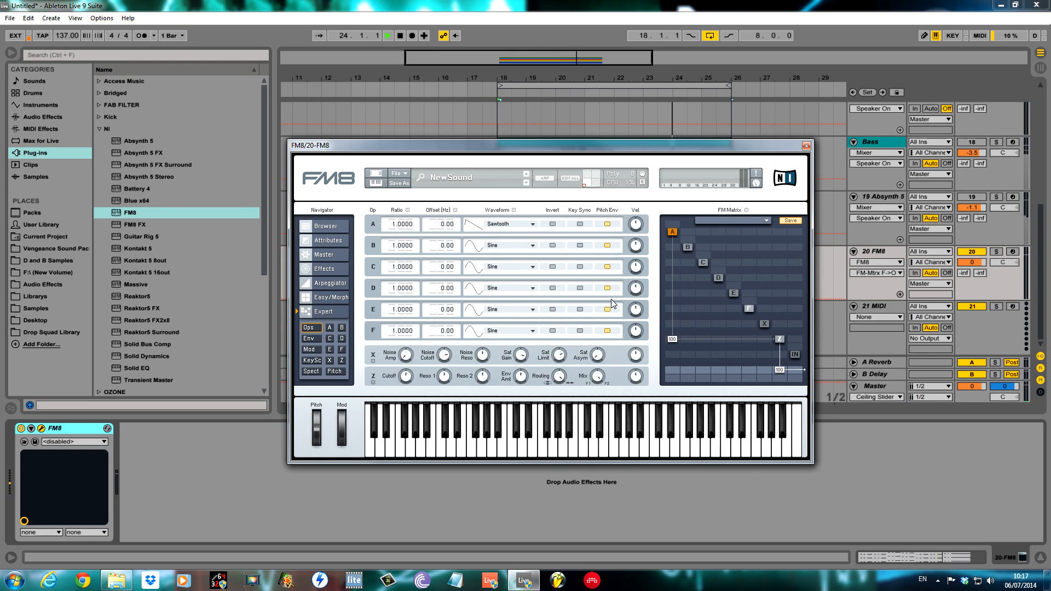
# Step: Set operator A's ratio to 0.9989 and enable its key sync
pyautogui.click(672, 233)
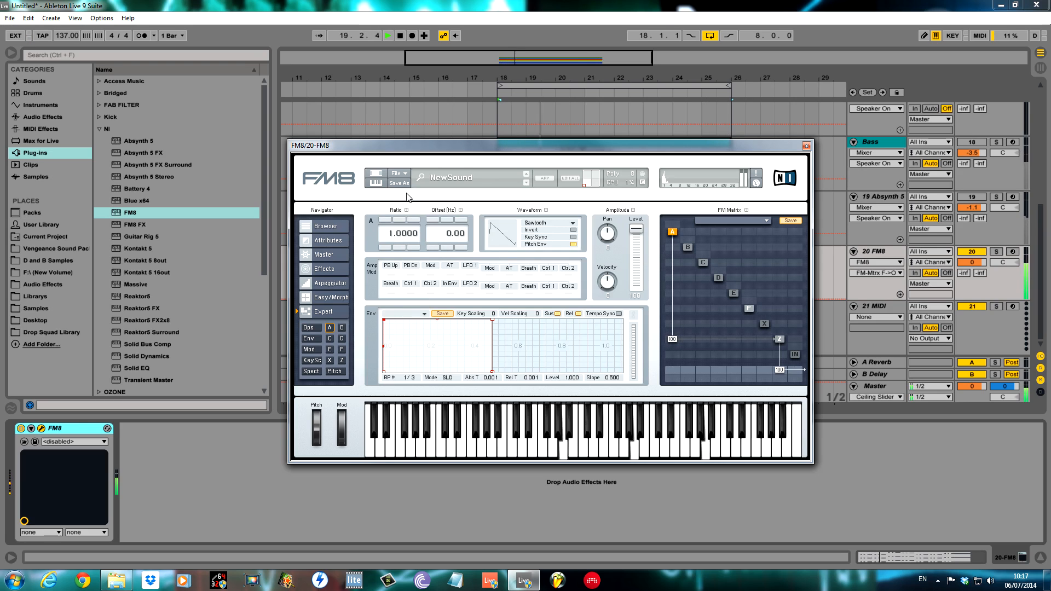
pyautogui.click(308, 327)
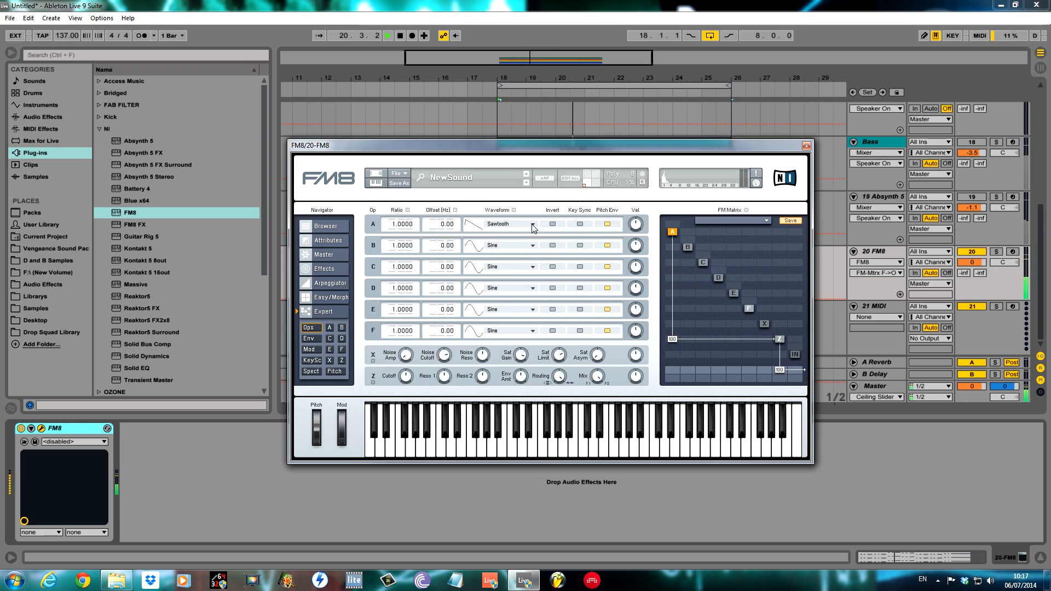
pyautogui.moveTo(410, 229); pyautogui.dragTo(527, 228)
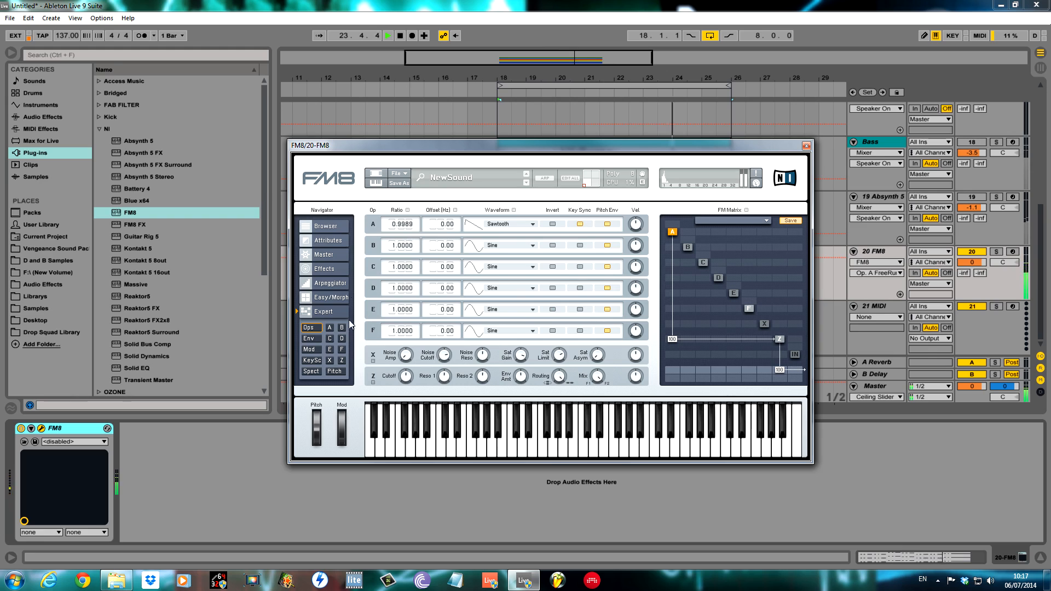
# Step: Shape operator A's envelope with an attack time of 0.036, a slightly lowered sustain and a short release tail
pyautogui.click(317, 340)
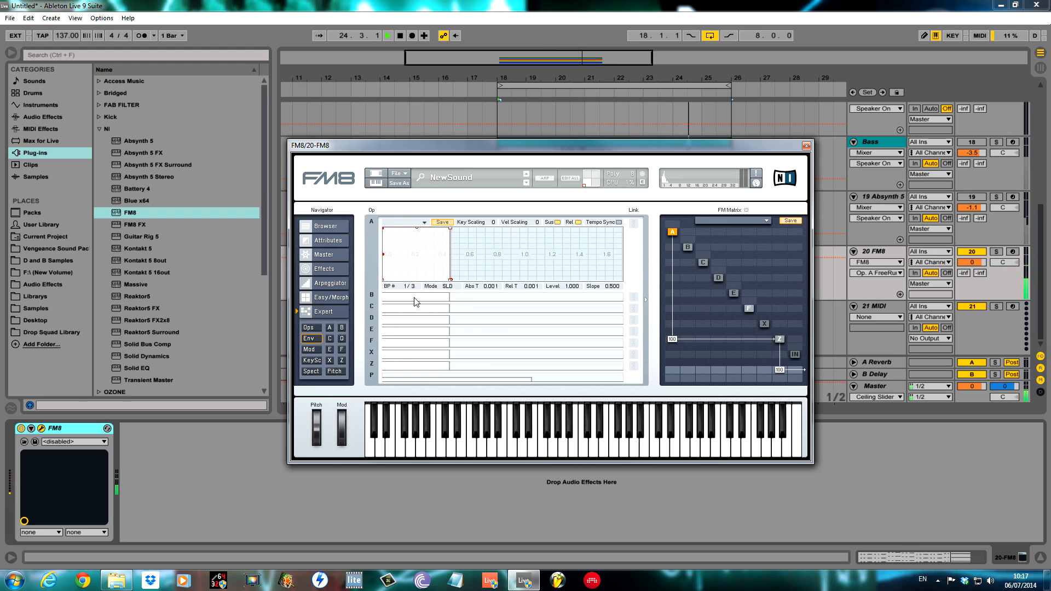
pyautogui.moveTo(386, 228); pyautogui.dragTo(388, 230)
pyautogui.moveTo(456, 280); pyautogui.dragTo(473, 288)
pyautogui.moveTo(456, 231); pyautogui.dragTo(454, 241)
pyautogui.click(388, 229)
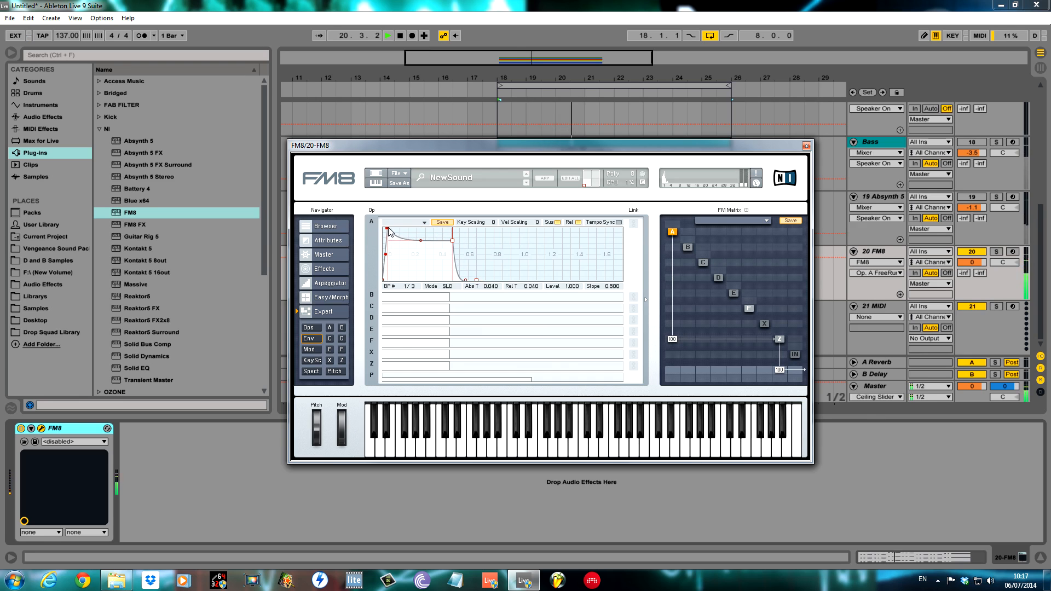
pyautogui.moveTo(389, 232); pyautogui.dragTo(388, 232)
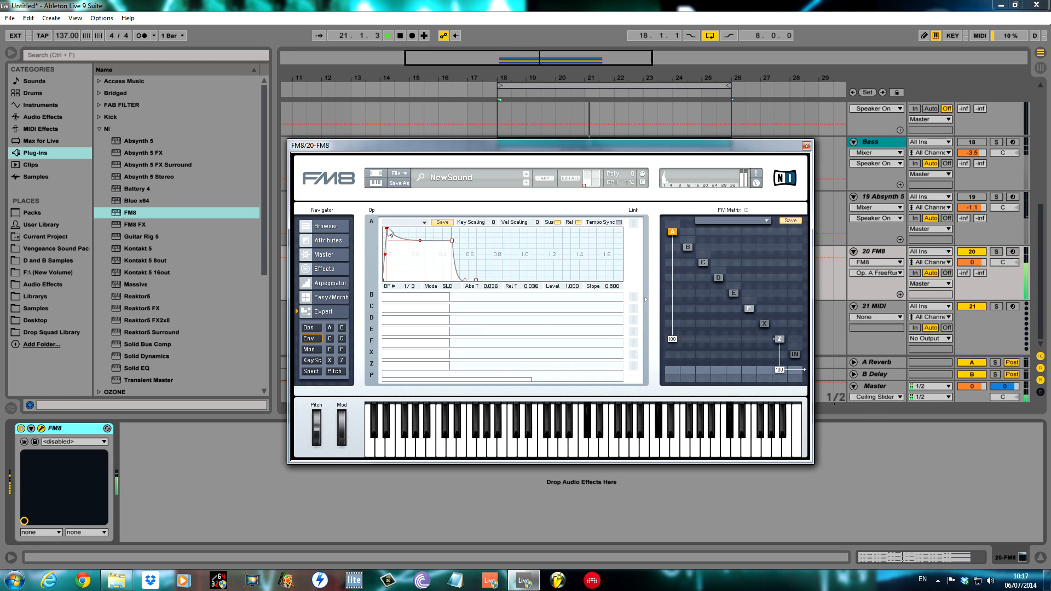
# Step: Set operator B to Sawtooth, ratio 0.5010, offset 0.24 Hz, key sync on and routed to Z at 100; offset operator A by -0.25 Hz
pyautogui.click(310, 328)
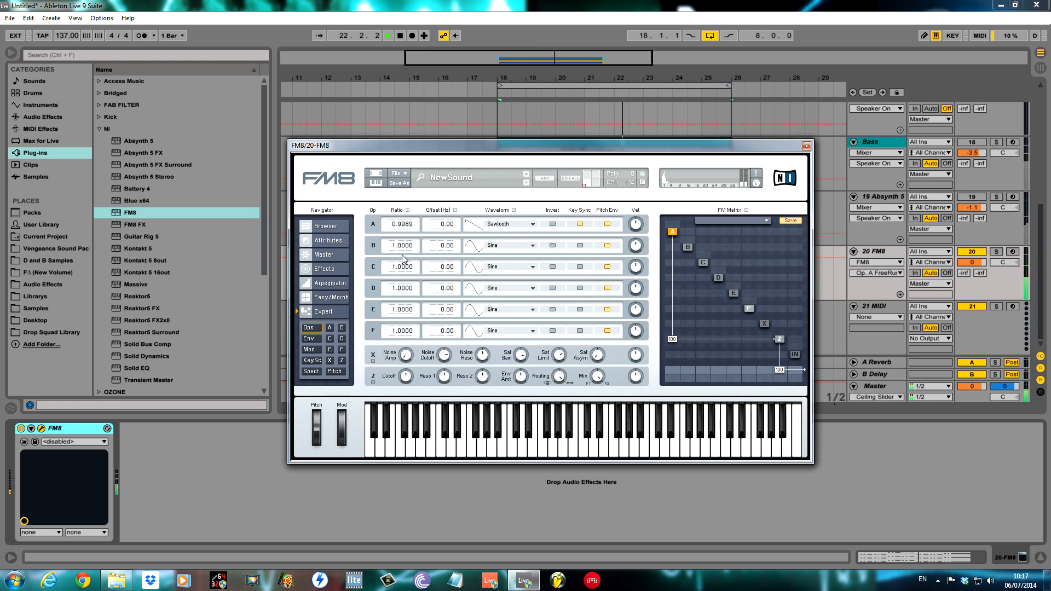
pyautogui.click(531, 250)
pyautogui.click(514, 213)
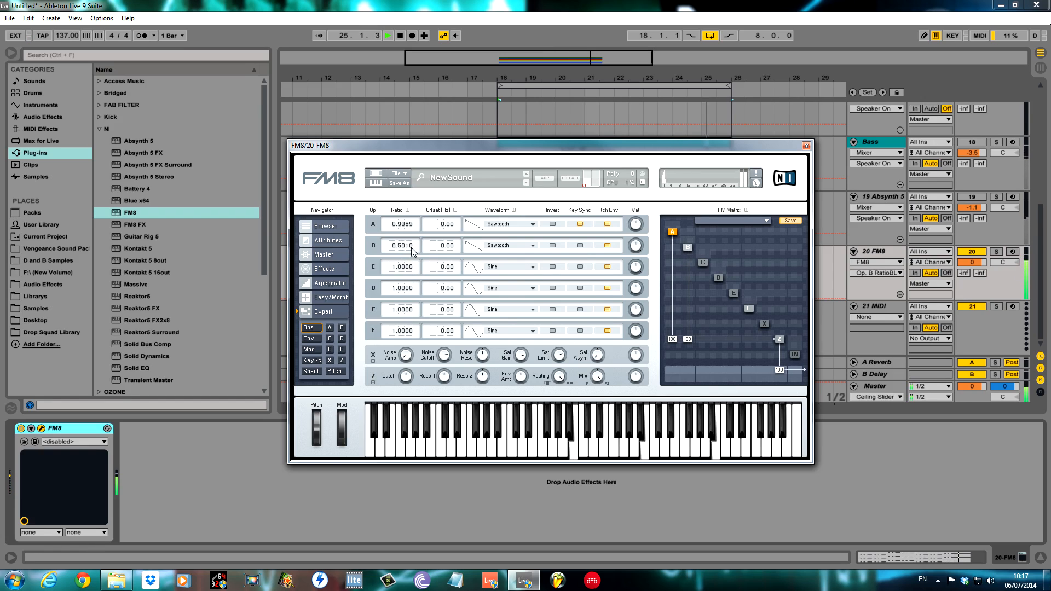
pyautogui.moveTo(448, 250); pyautogui.dragTo(454, 230)
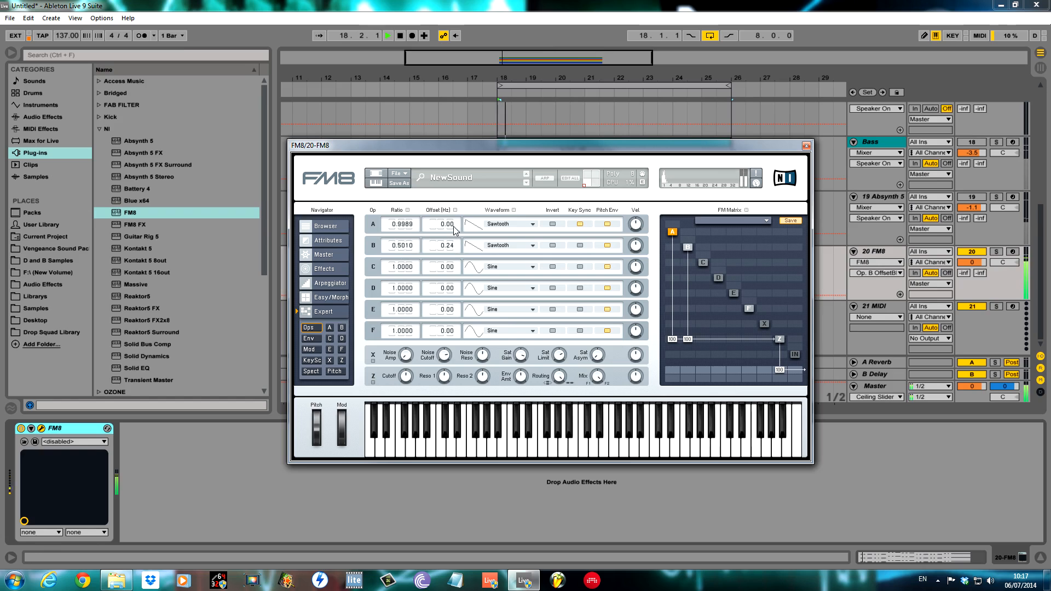
pyautogui.click(580, 246)
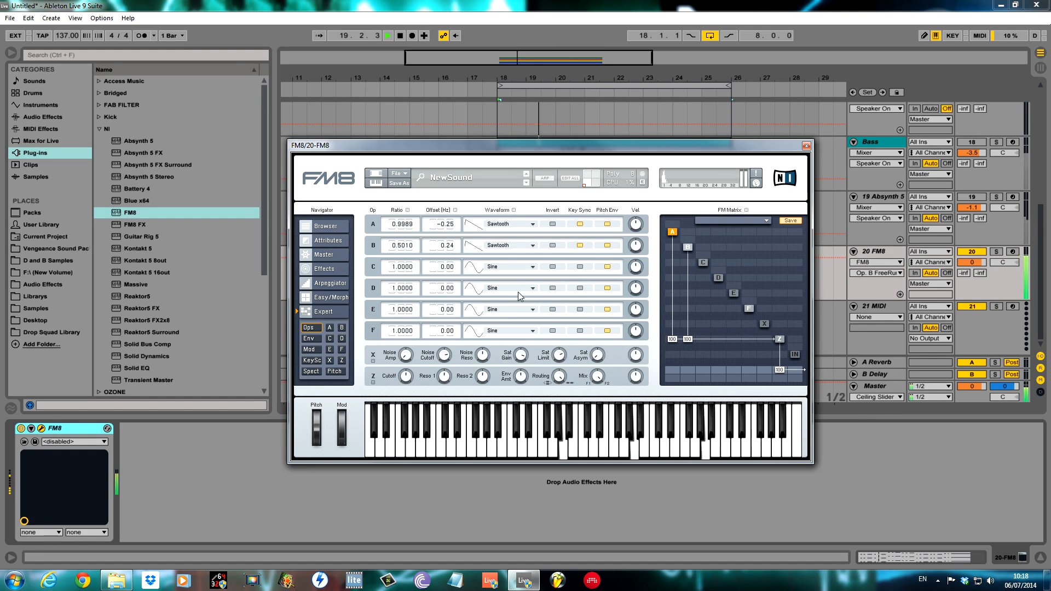
# Step: Link the envelopes of operators A and B and shorten their attack time to 0.020
pyautogui.click(317, 338)
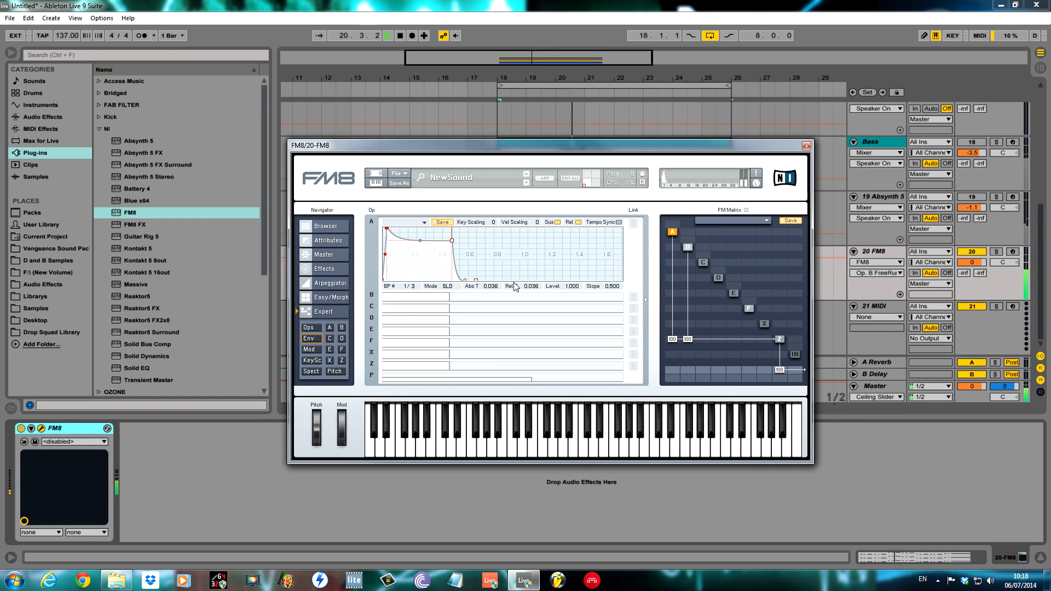
pyautogui.click(634, 224)
pyautogui.click(633, 296)
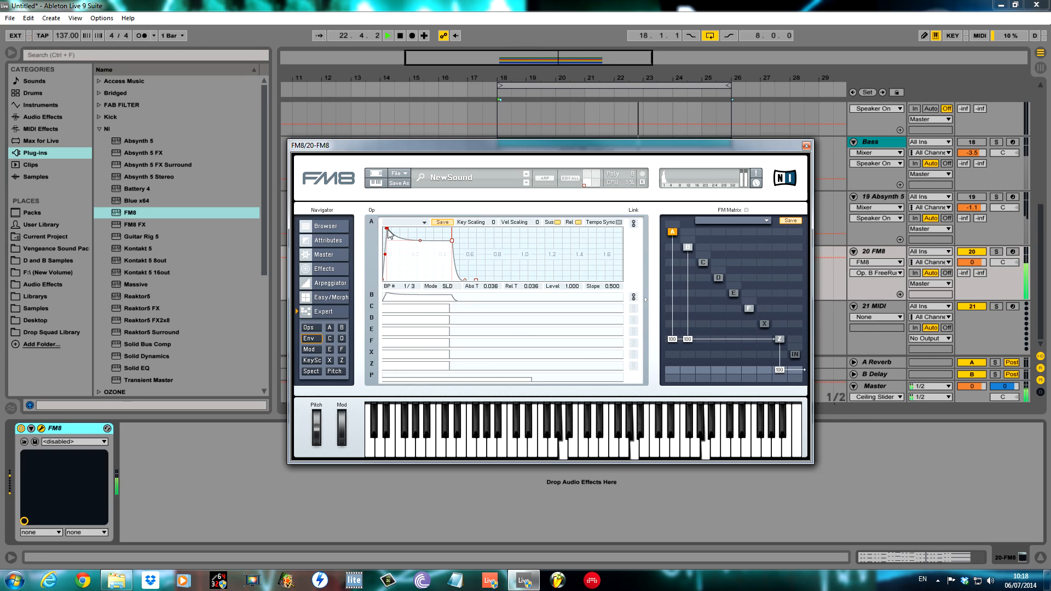
pyautogui.moveTo(388, 233); pyautogui.dragTo(387, 231)
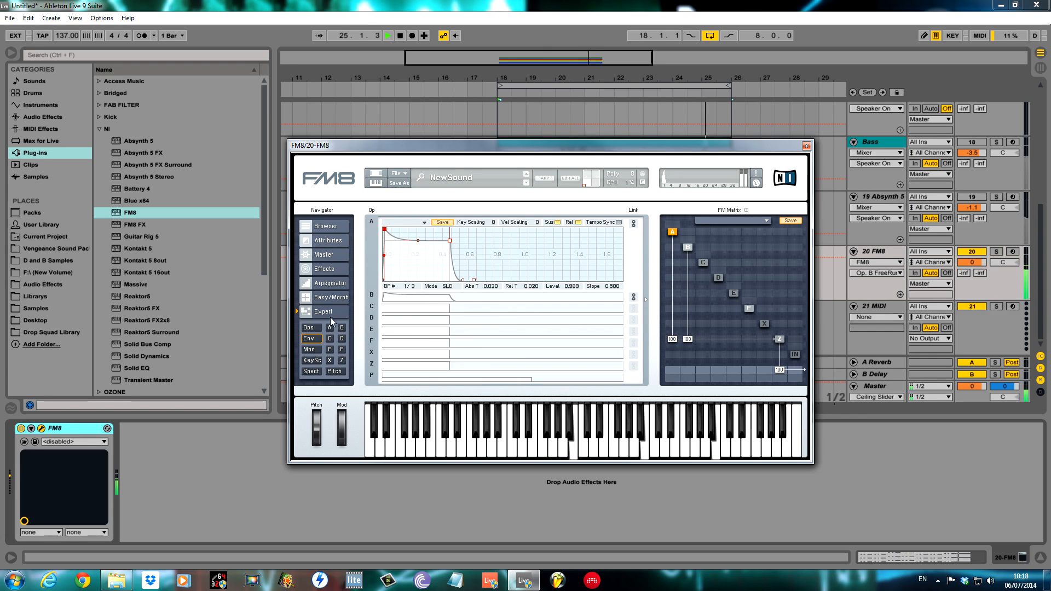
# Step: Set operator C's waveform to Sawtooth and its ratio to 0.25
pyautogui.click(309, 327)
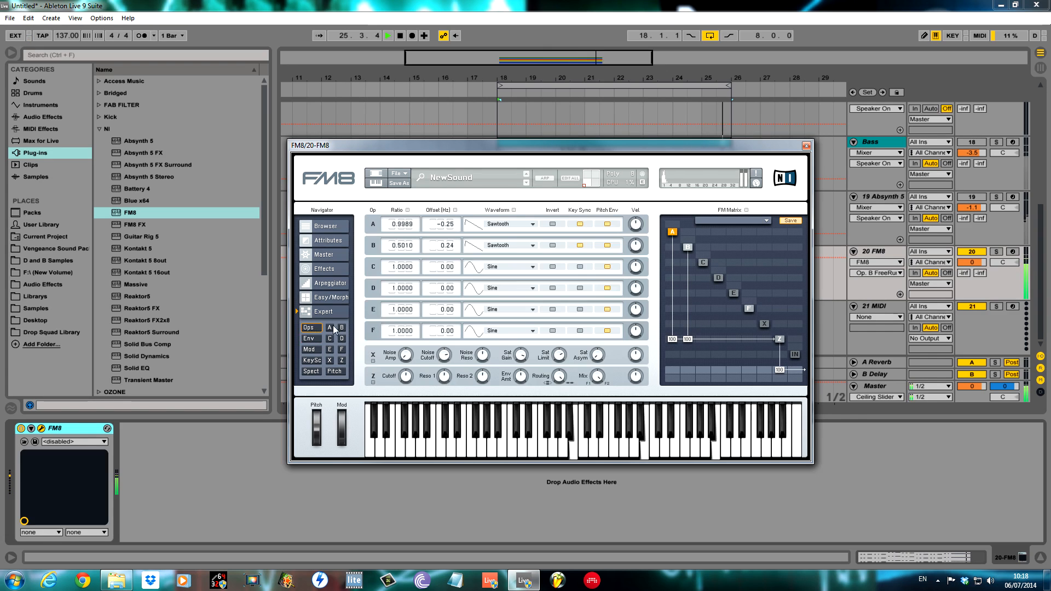
pyautogui.click(539, 269)
pyautogui.click(499, 216)
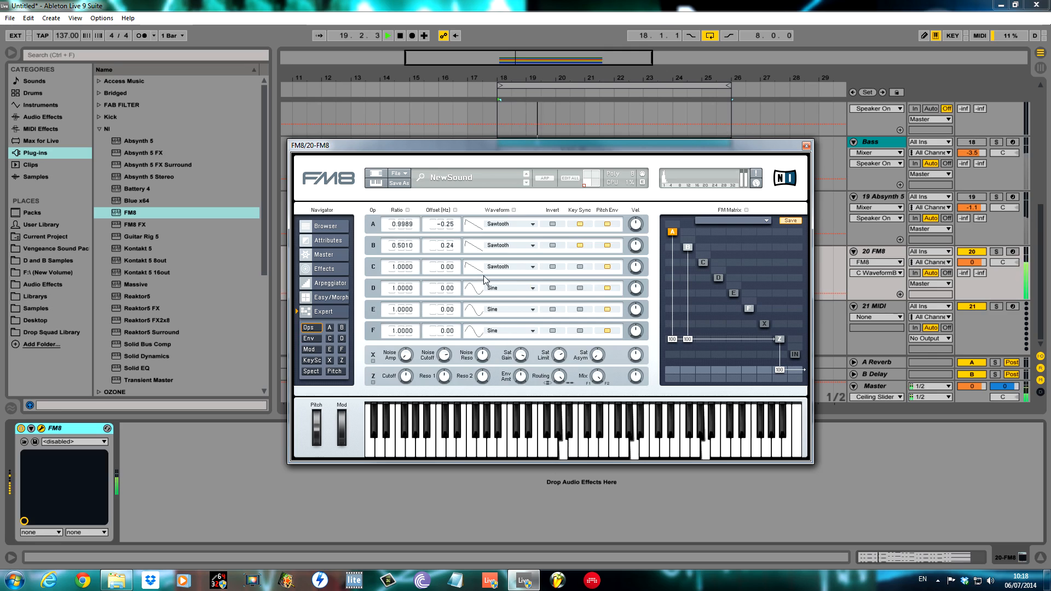
pyautogui.click(403, 267)
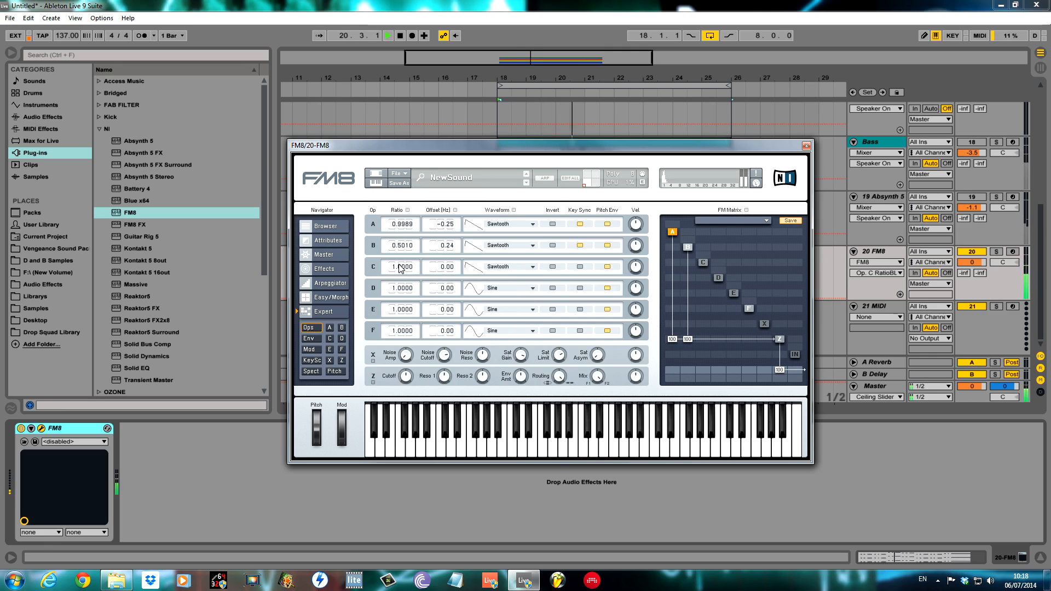
pyautogui.doubleClick(405, 269)
pyautogui.write('0.25')
pyautogui.press('Return')
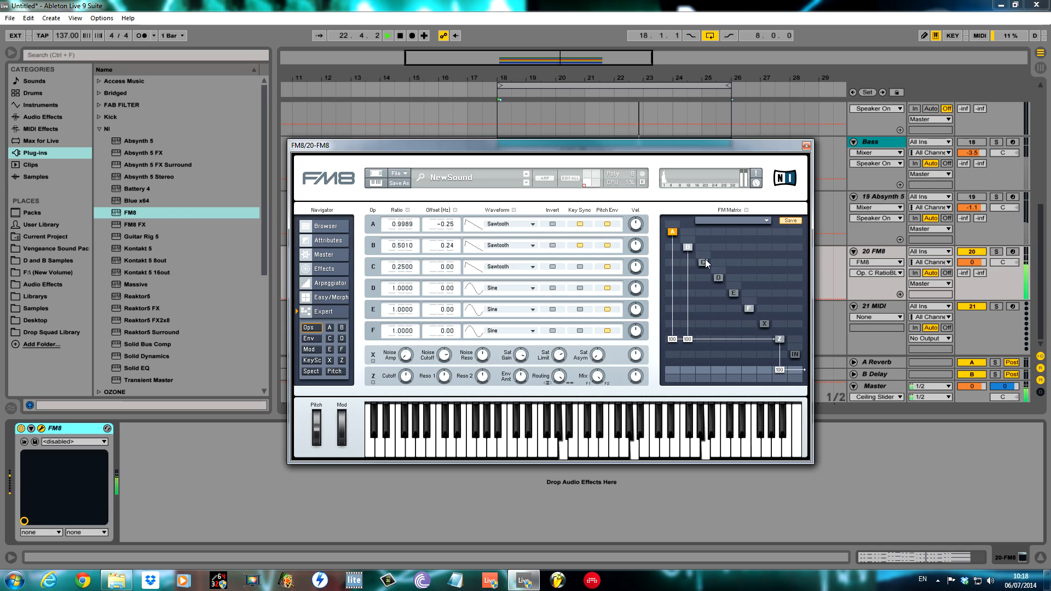
# Step: Route operator C into Z at 100 with key sync enabled, and set its ratio to 0.50
pyautogui.moveTo(703, 345); pyautogui.dragTo(704, 218)
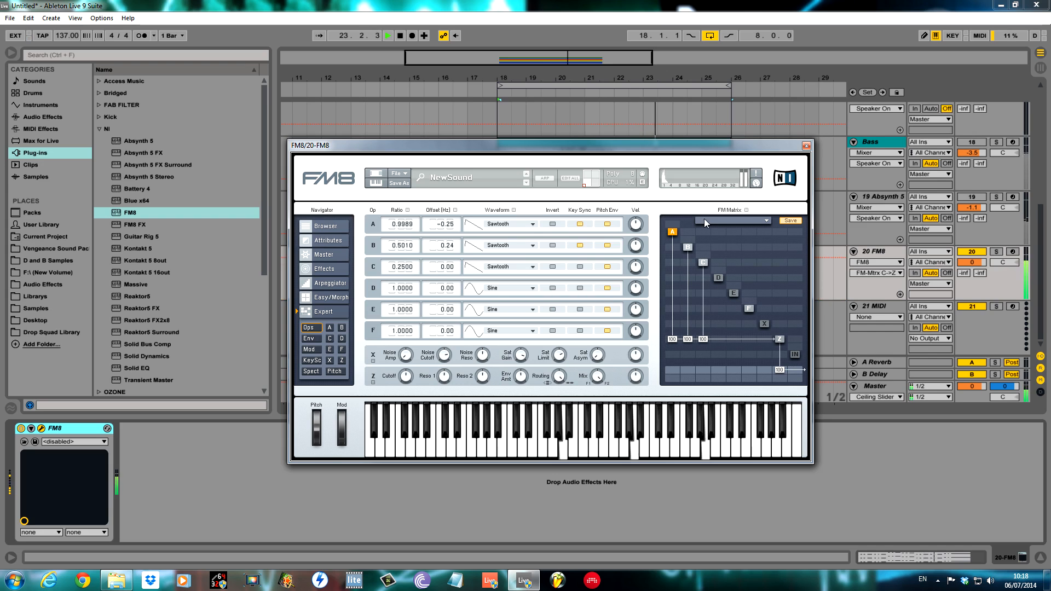
pyautogui.click(580, 267)
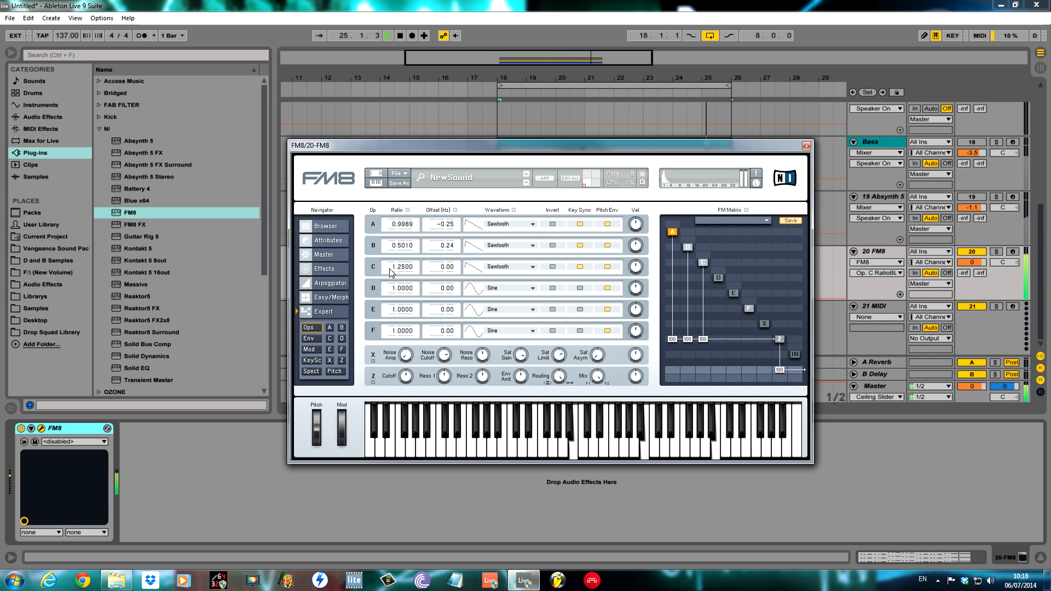
pyautogui.doubleClick(406, 267)
pyautogui.write('0.50')
pyautogui.press('Return')
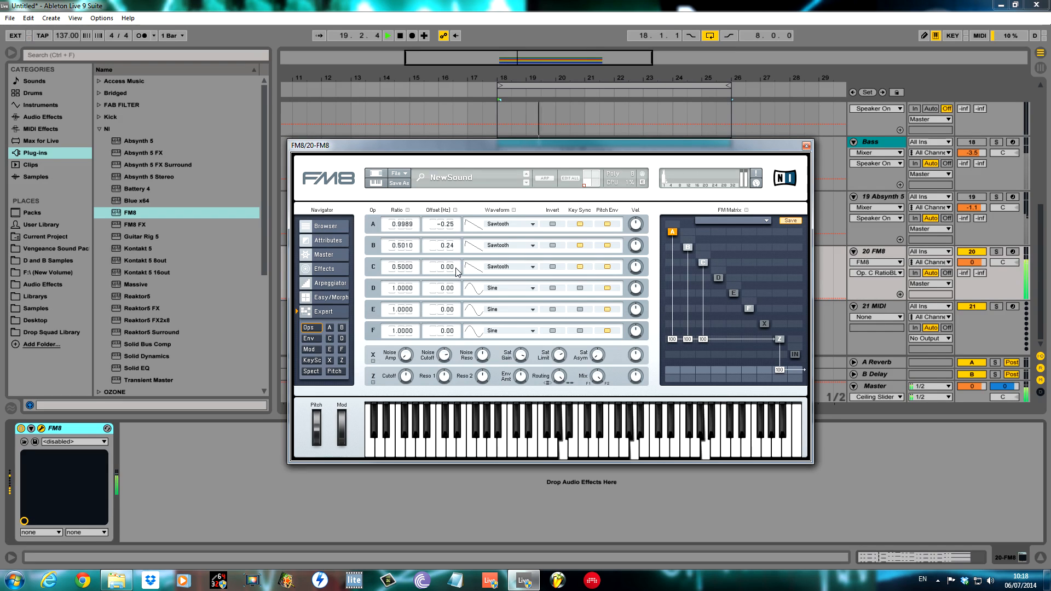
# Step: Detune the ratios to 0.4971 for operator C, 0.5030 for B and 0.9983 for A, and lower C's level into Z
pyautogui.moveTo(409, 268); pyautogui.dragTo(406, 287)
pyautogui.moveTo(404, 246)
pyautogui.mouseDown()
pyautogui.moveTo(411, 232)
pyautogui.moveTo(412, 261)
pyautogui.mouseUp()
pyautogui.moveTo(411, 224); pyautogui.dragTo(411, 226)
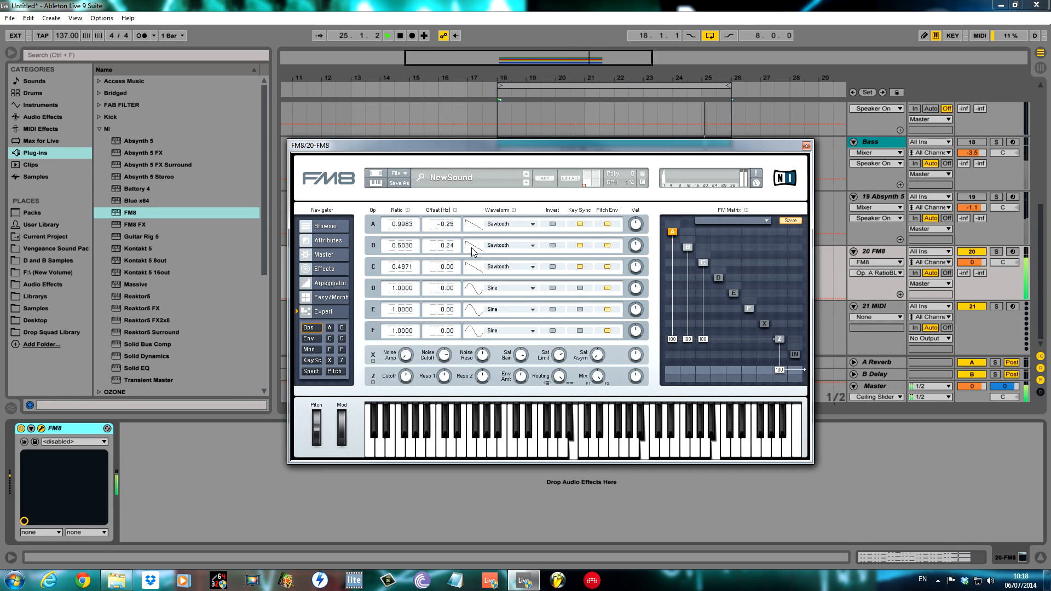
pyautogui.moveTo(636, 267); pyautogui.dragTo(637, 270)
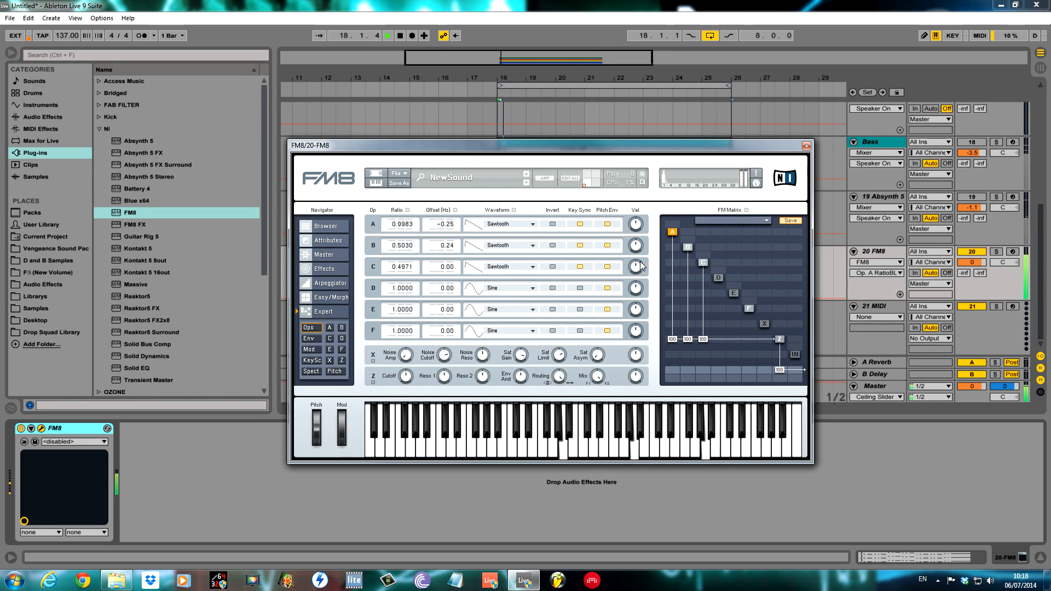
pyautogui.moveTo(702, 340); pyautogui.dragTo(701, 360)
# Step: Set operator D's waveform to 6th Formant and route it into Z in the FM matrix
pyautogui.click(719, 279)
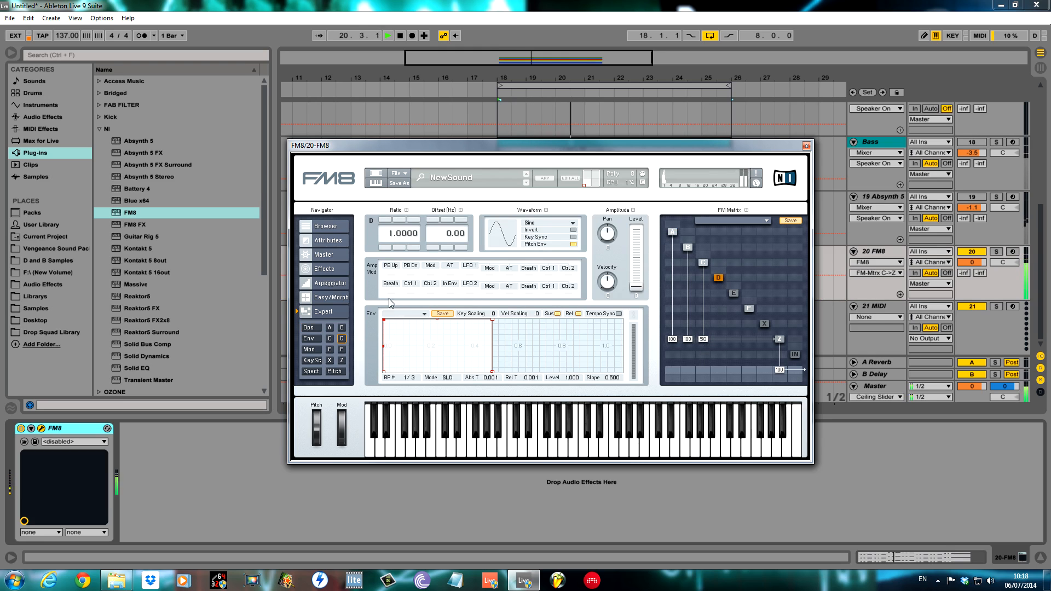
pyautogui.click(316, 328)
pyautogui.click(503, 288)
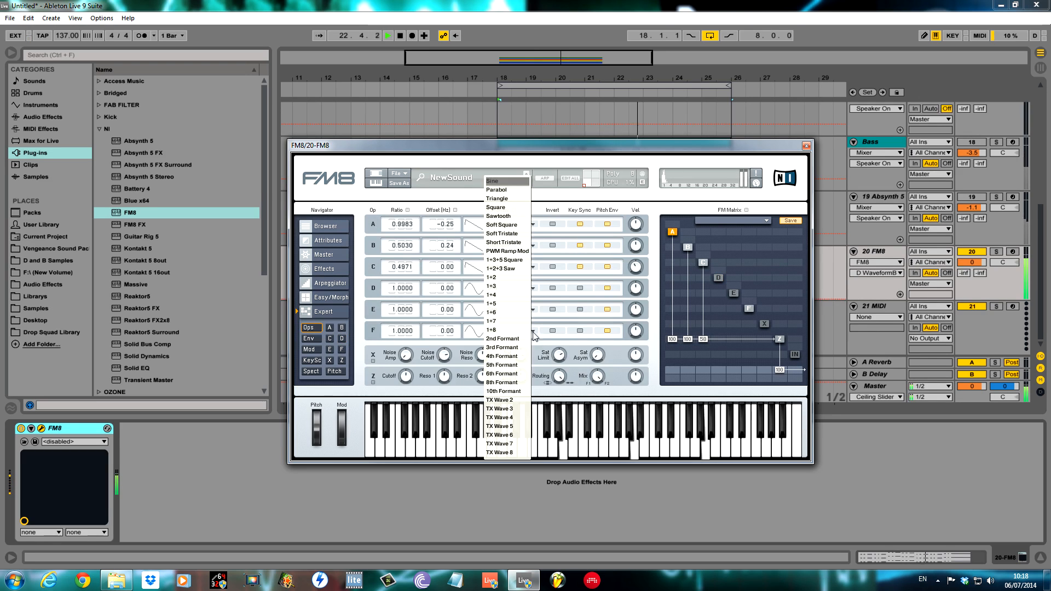
pyautogui.click(503, 374)
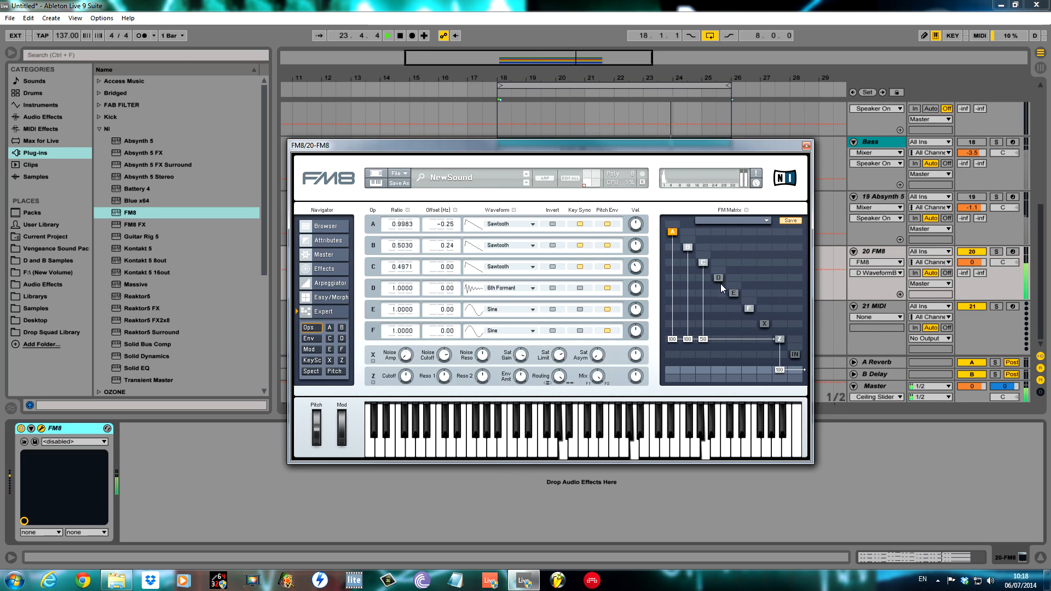
pyautogui.moveTo(713, 341); pyautogui.dragTo(731, 320)
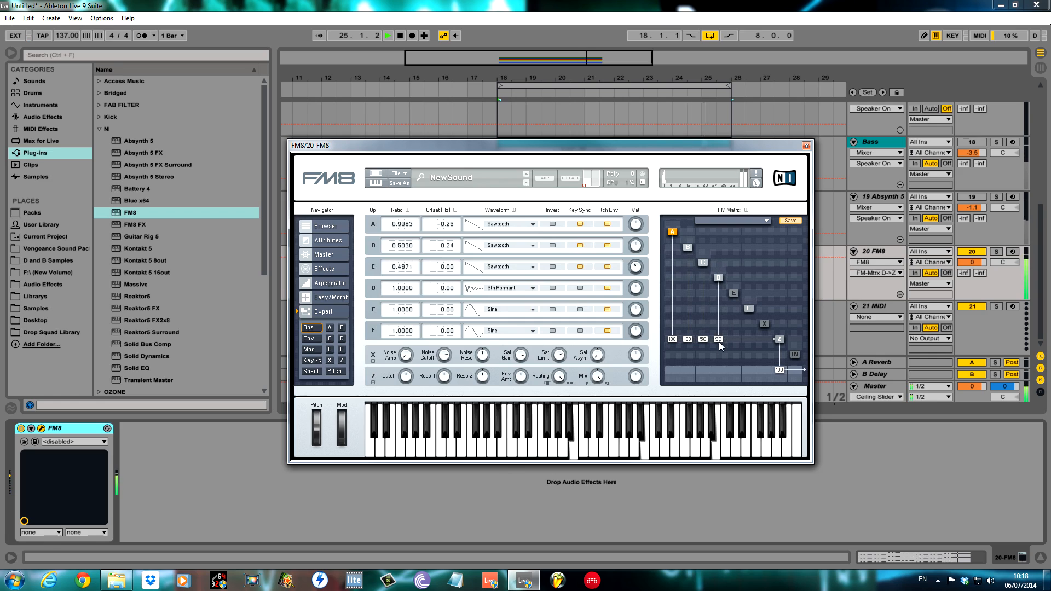
# Step: Try a ratio of 0.99 for operator D, set it to 0.5000, and move the FM8 window clear of the arrangement clips
pyautogui.doubleClick(402, 290)
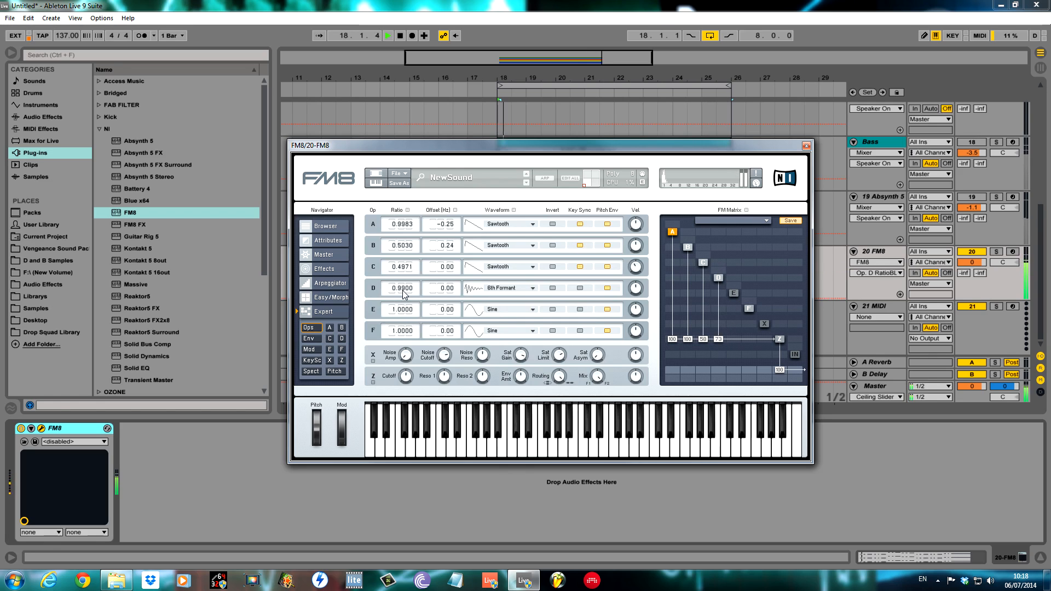
pyautogui.write('0.99')
pyautogui.press('Return')
pyautogui.moveTo(402, 290); pyautogui.dragTo(399, 293)
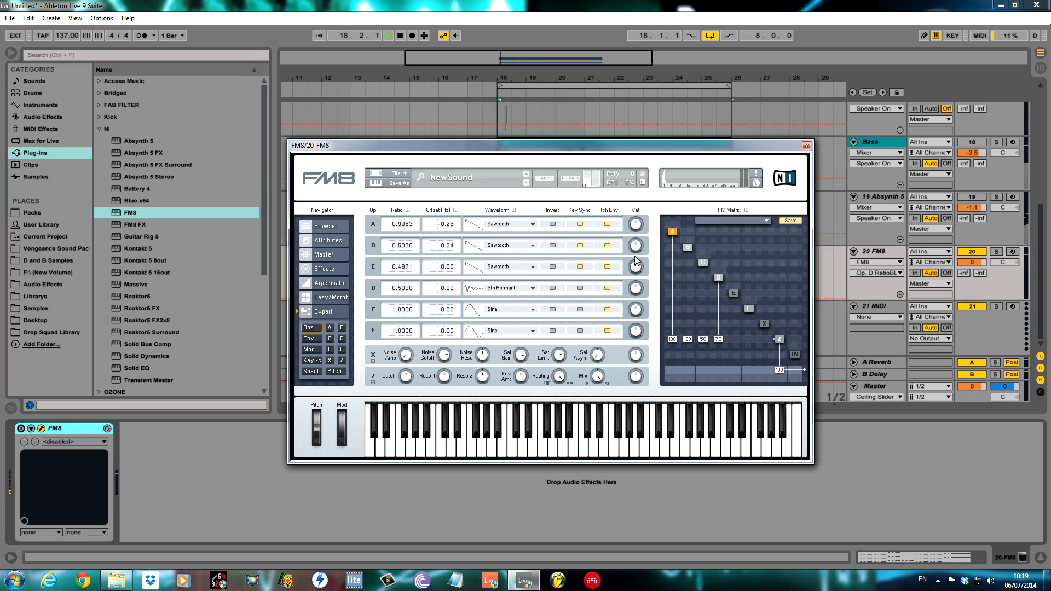
pyautogui.moveTo(572, 151); pyautogui.dragTo(577, 338)
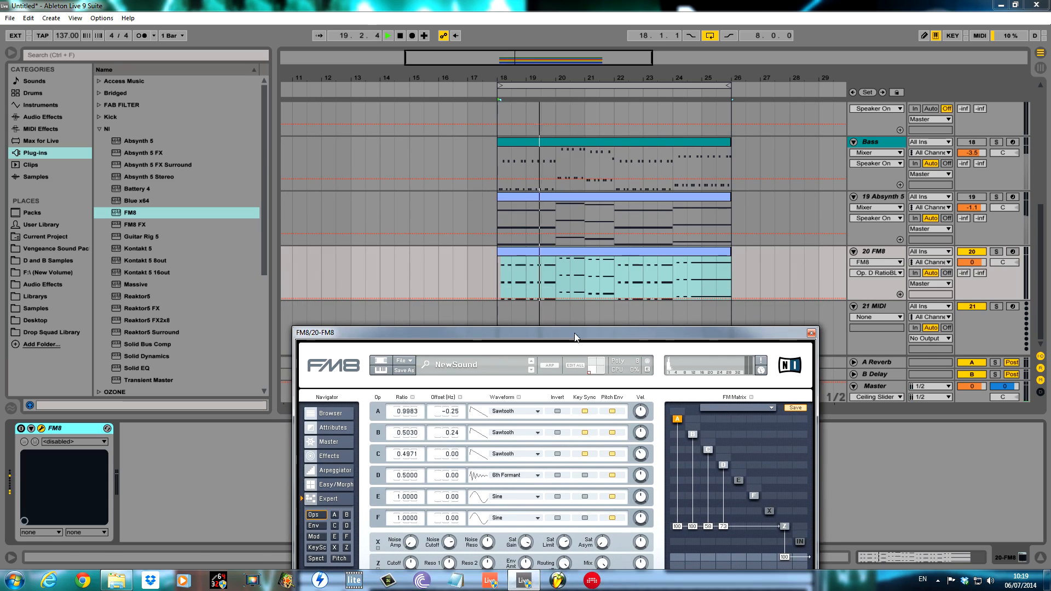
# Step: Audition the loop from bar 18 while toggling the FM8 and Bass tracks on and off
pyautogui.click(973, 254)
pyautogui.click(972, 254)
pyautogui.press('space')
pyautogui.click(494, 281)
pyautogui.press('space')
pyautogui.moveTo(535, 333); pyautogui.dragTo(564, 195)
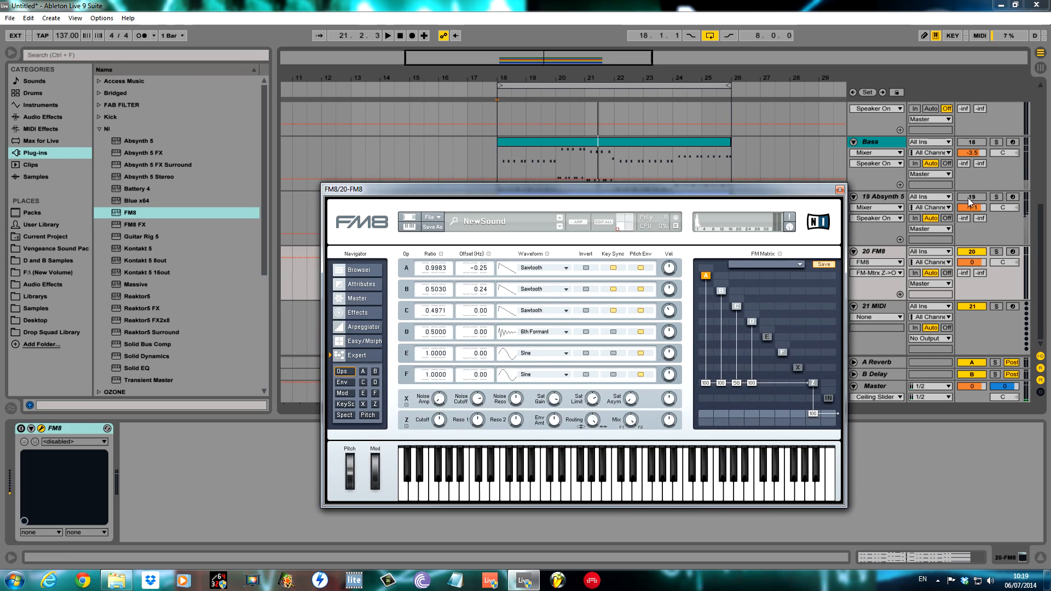
pyautogui.click(977, 134)
pyautogui.click(978, 144)
pyautogui.press('space')
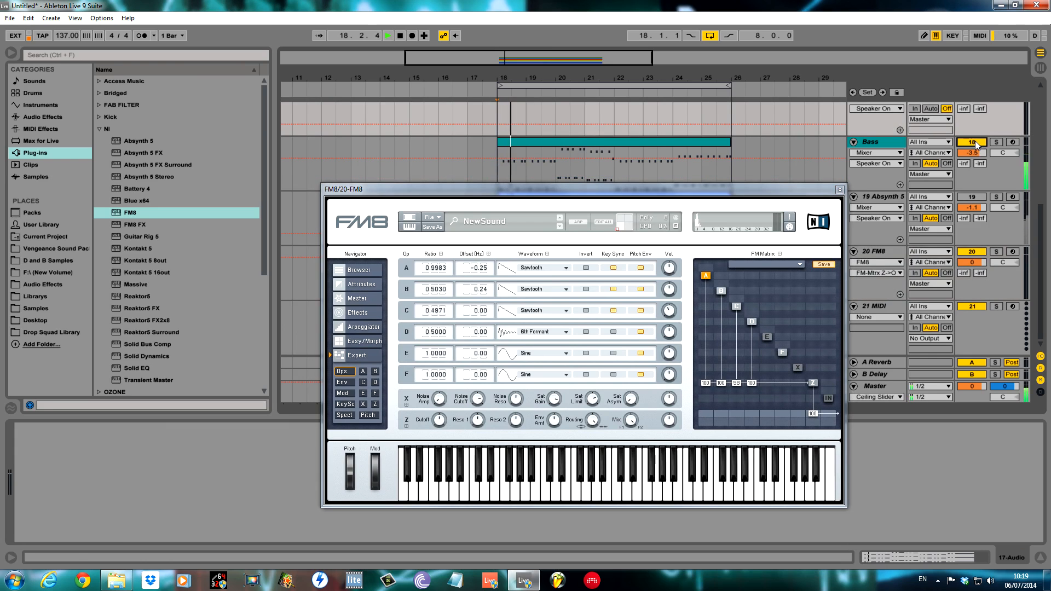
# Step: Review the volume, polyphony and unison settings on FM8's Master page while the loop plays
pyautogui.moveTo(673, 189); pyautogui.dragTo(684, 174)
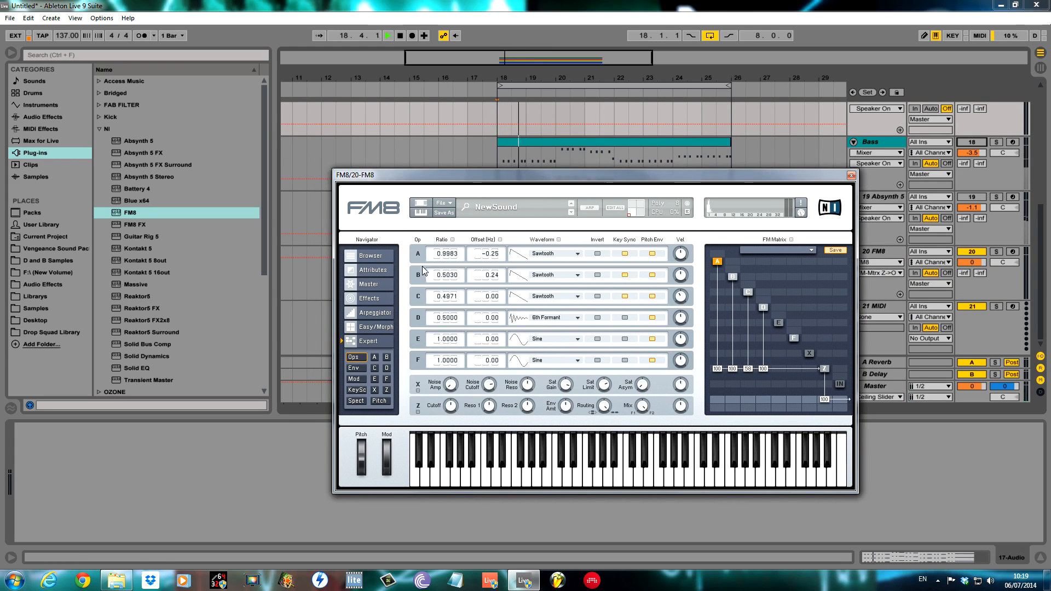
pyautogui.click(375, 288)
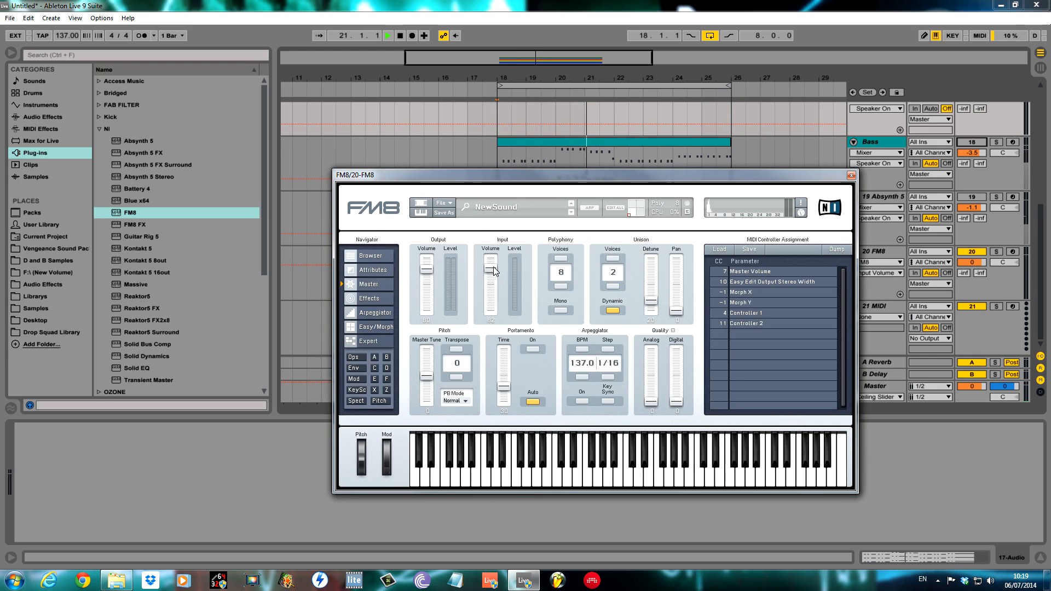
pyautogui.moveTo(744, 182); pyautogui.dragTo(783, 484)
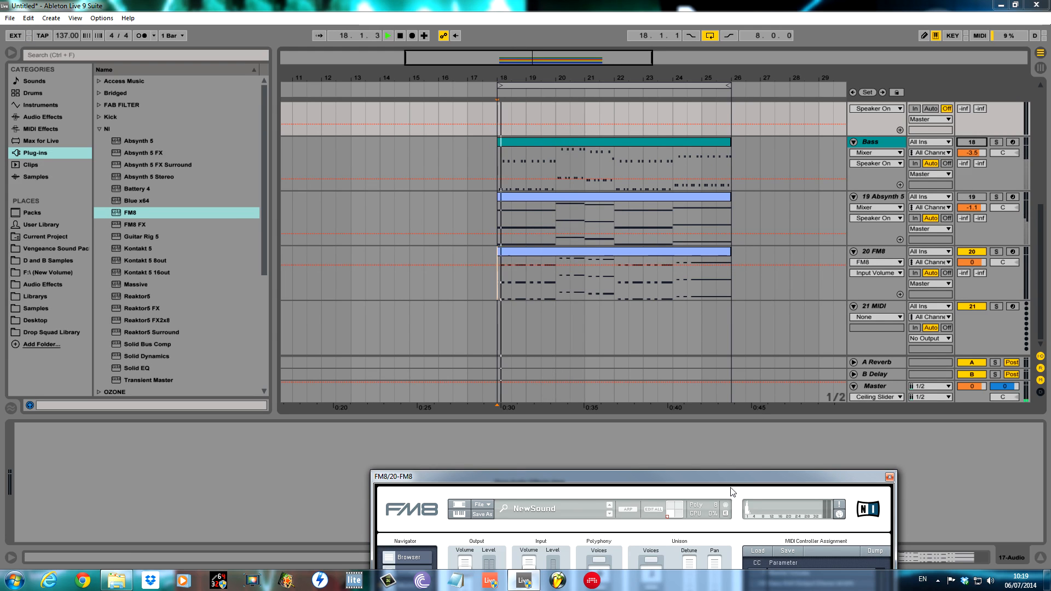
pyautogui.moveTo(732, 477); pyautogui.dragTo(744, 166)
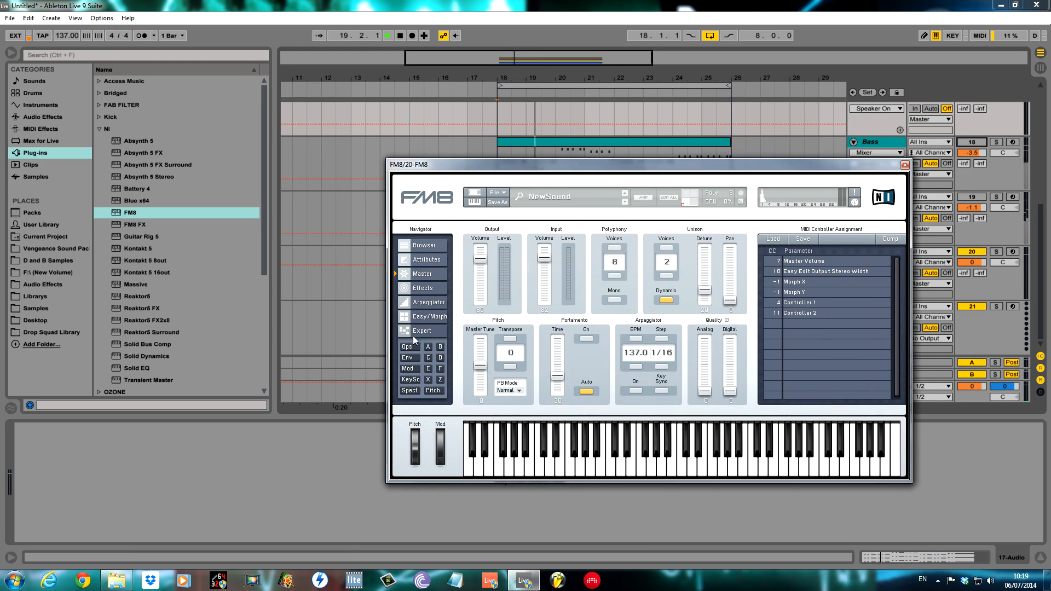
# Step: Return to FM8's operator overview and try a ratio of 0.8100 for operator D
pyautogui.click(407, 347)
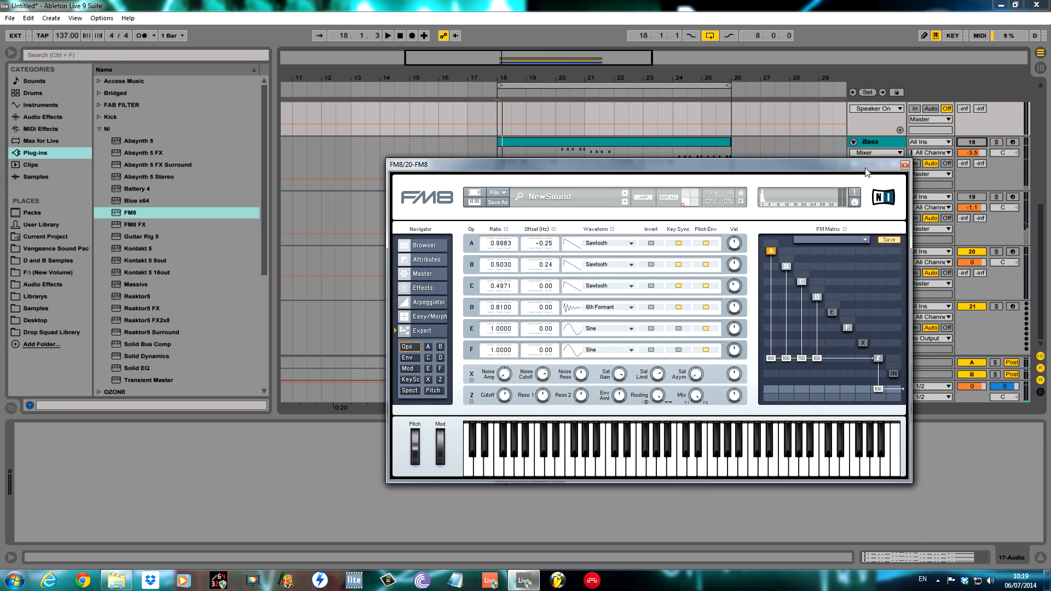
pyautogui.moveTo(864, 170); pyautogui.dragTo(851, 404)
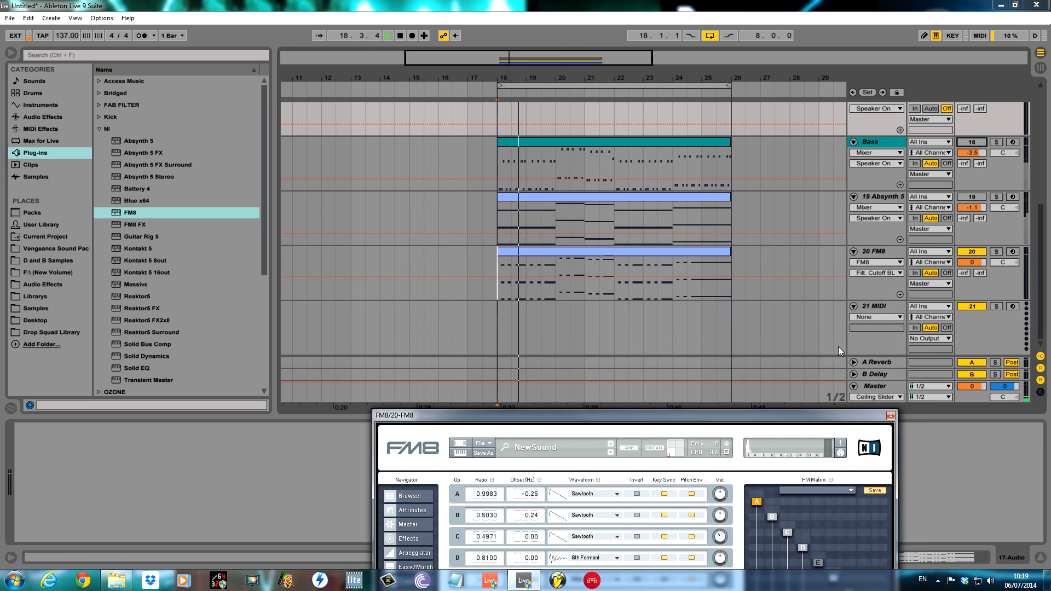
pyautogui.press('space')
# Step: Select the FM8 track and toggle its FM8 device while auditioning the loop
pyautogui.moveTo(132, 213); pyautogui.dragTo(764, 244)
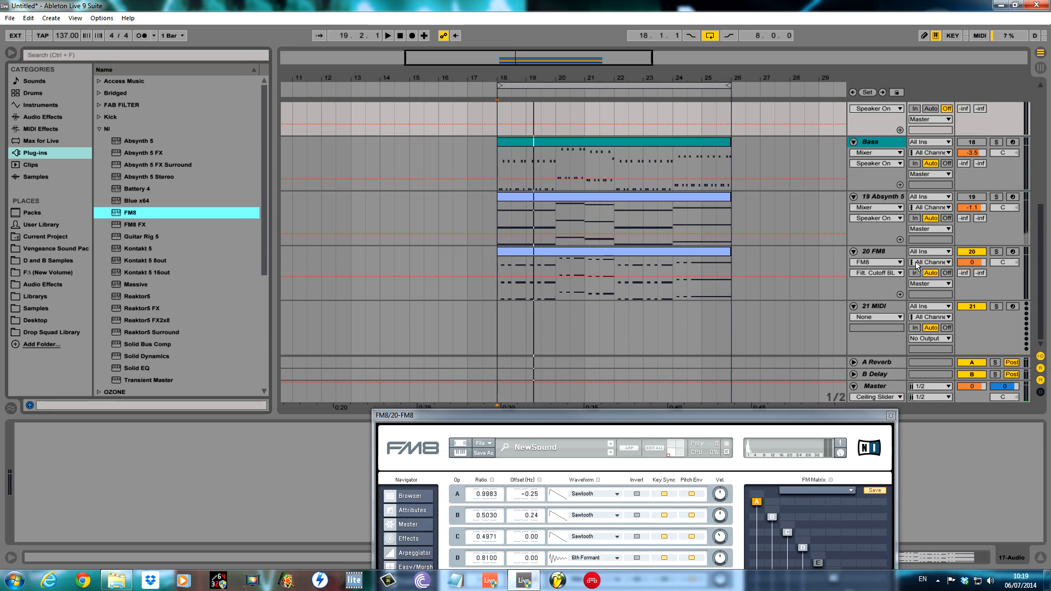
pyautogui.click(872, 252)
pyautogui.press('space')
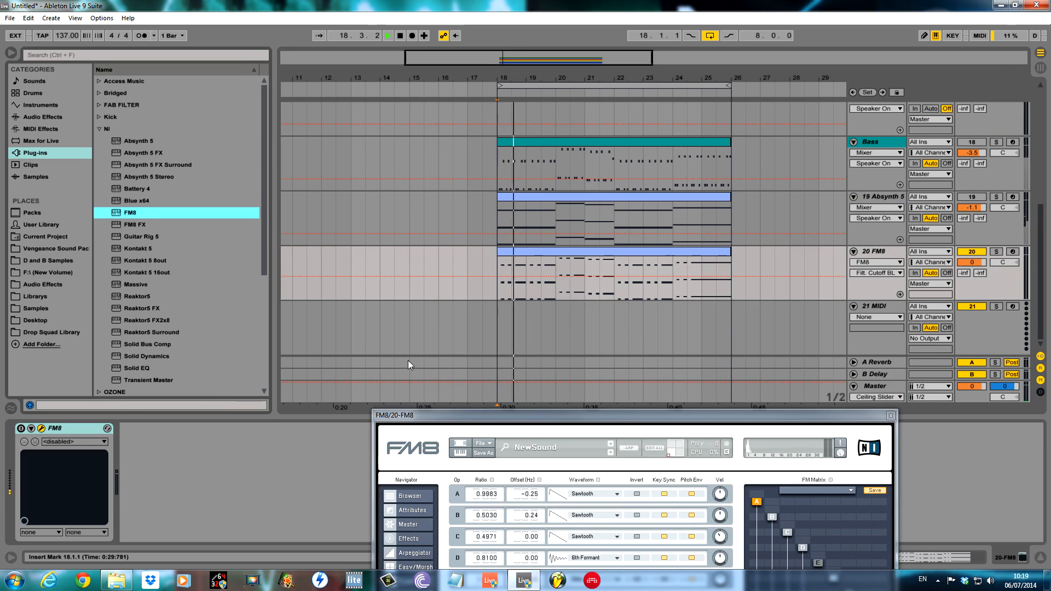
pyautogui.click(21, 429)
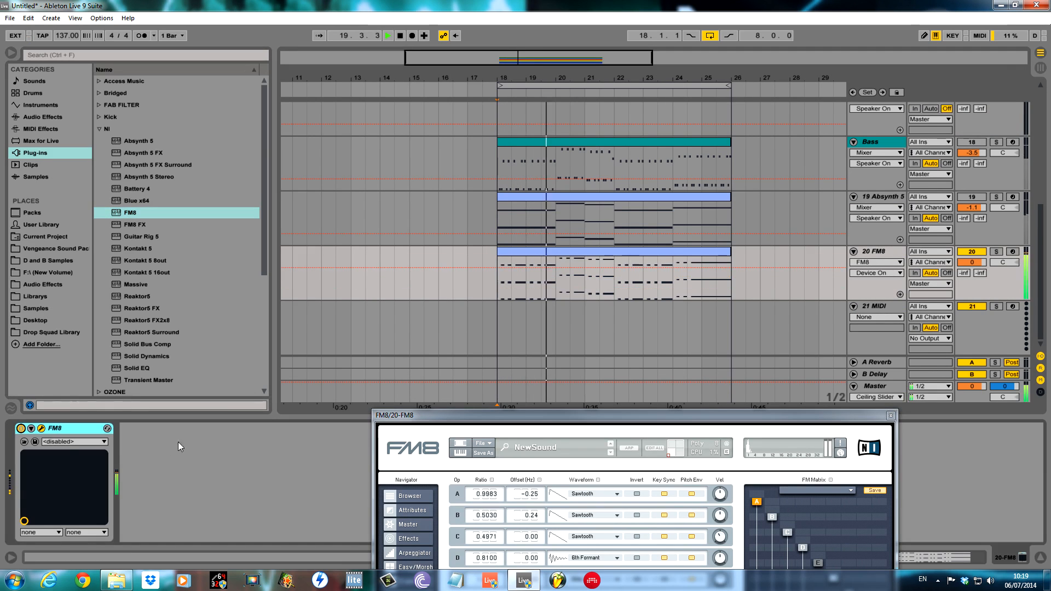
pyautogui.press('space')
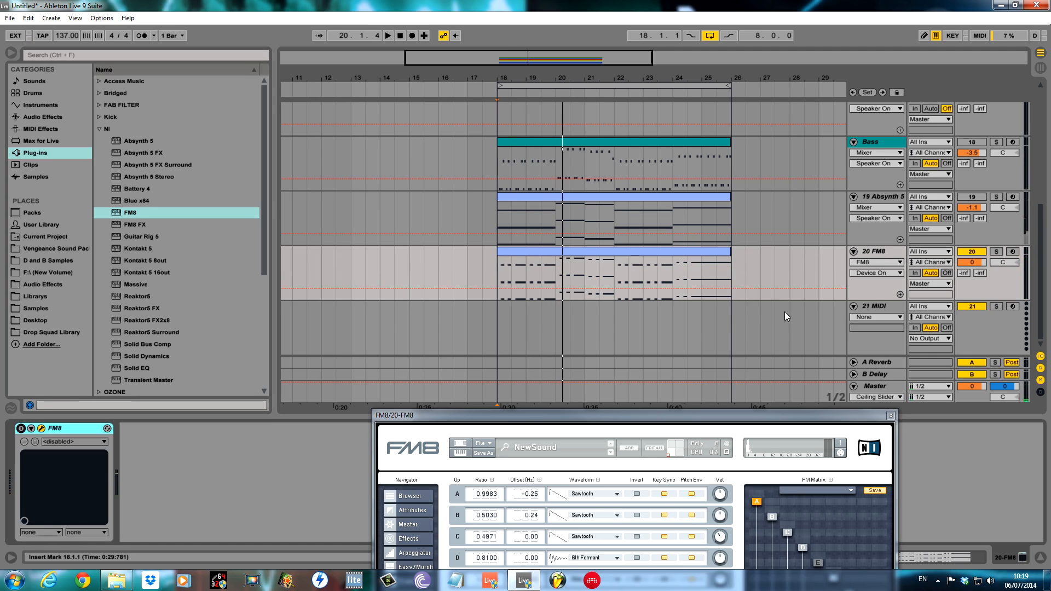
pyautogui.press('space')
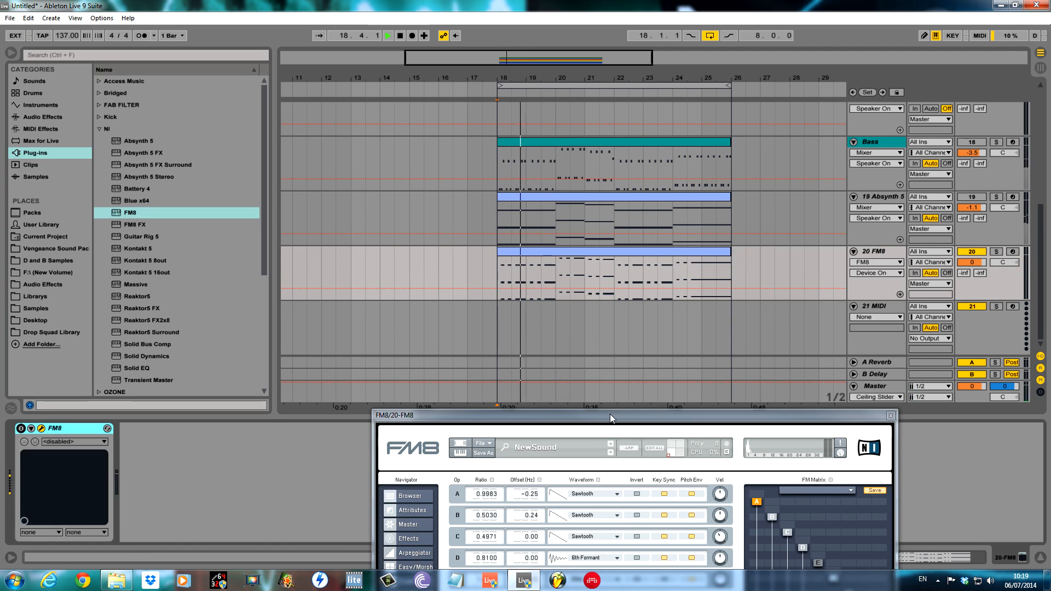
pyautogui.moveTo(609, 414); pyautogui.dragTo(640, 359)
pyautogui.press('space')
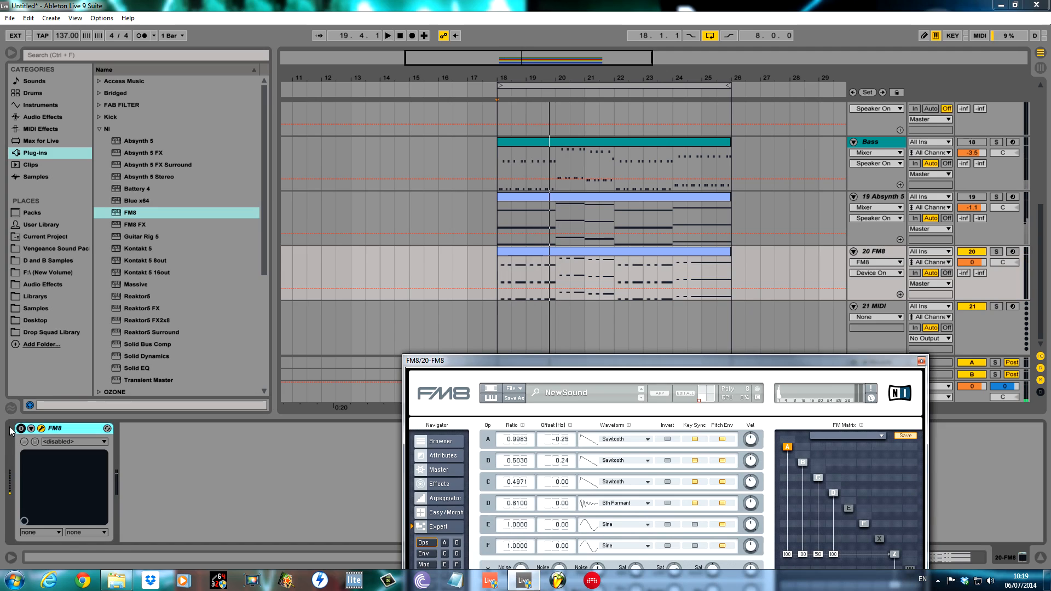
# Step: Switch the FM8 device back on, bring its full operator list into view, and restart playback
pyautogui.click(21, 429)
pyautogui.press('space')
pyautogui.moveTo(568, 357); pyautogui.dragTo(572, 281)
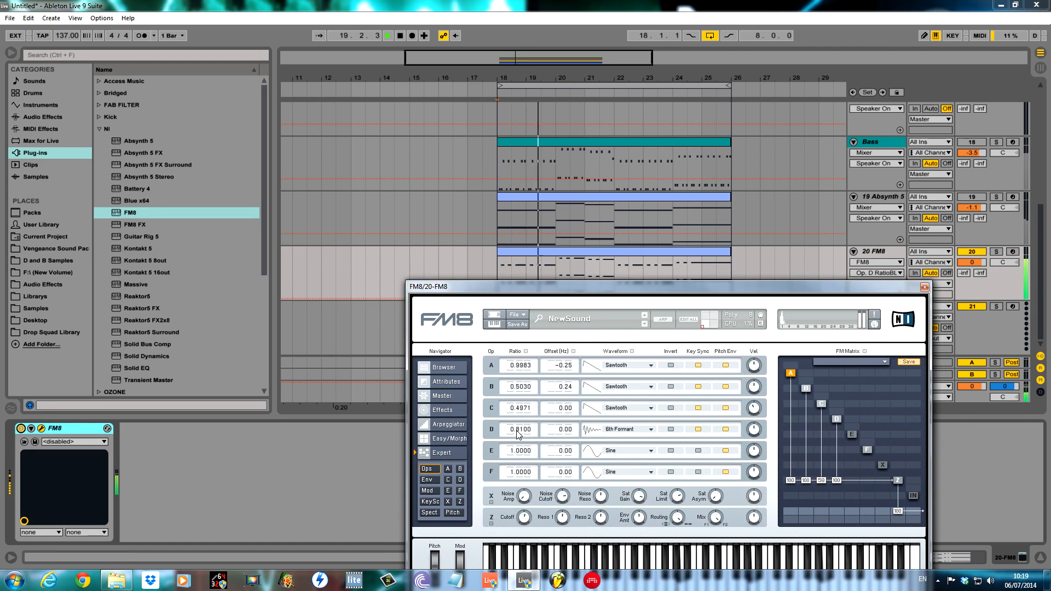
pyautogui.click(516, 433)
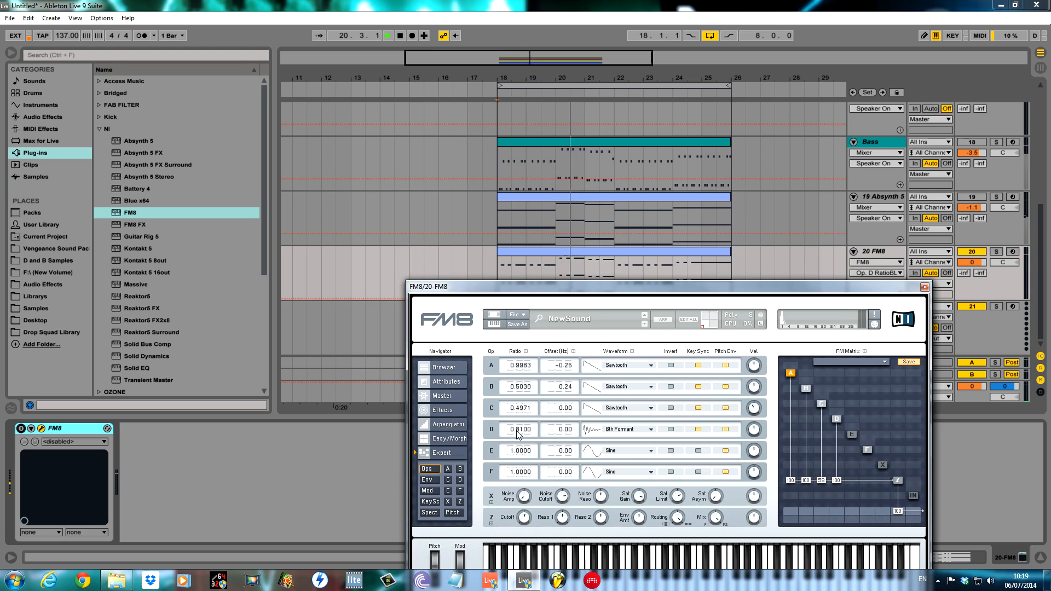
pyautogui.click(21, 428)
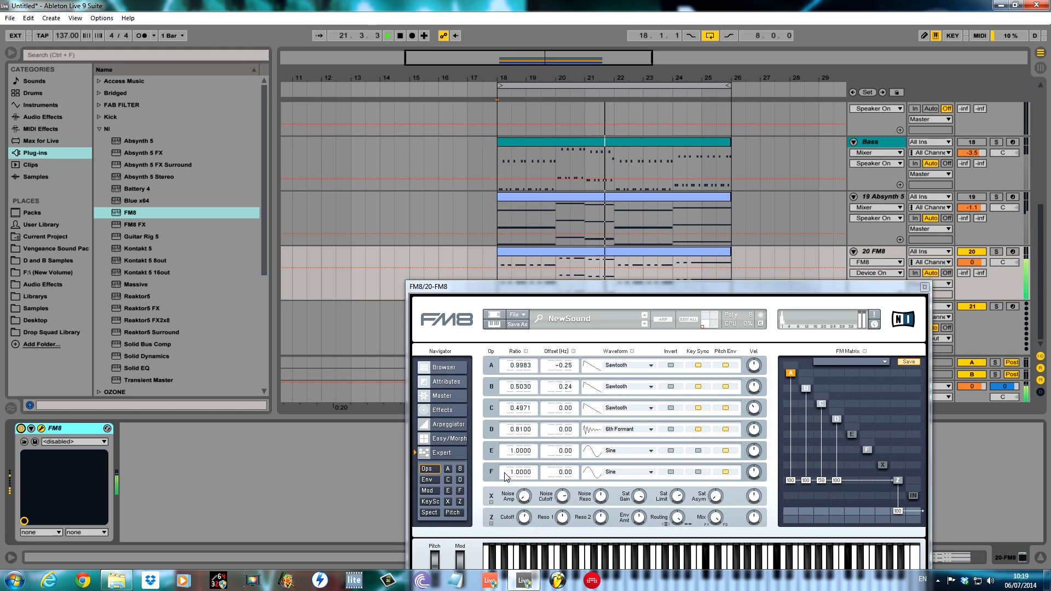
pyautogui.click(520, 433)
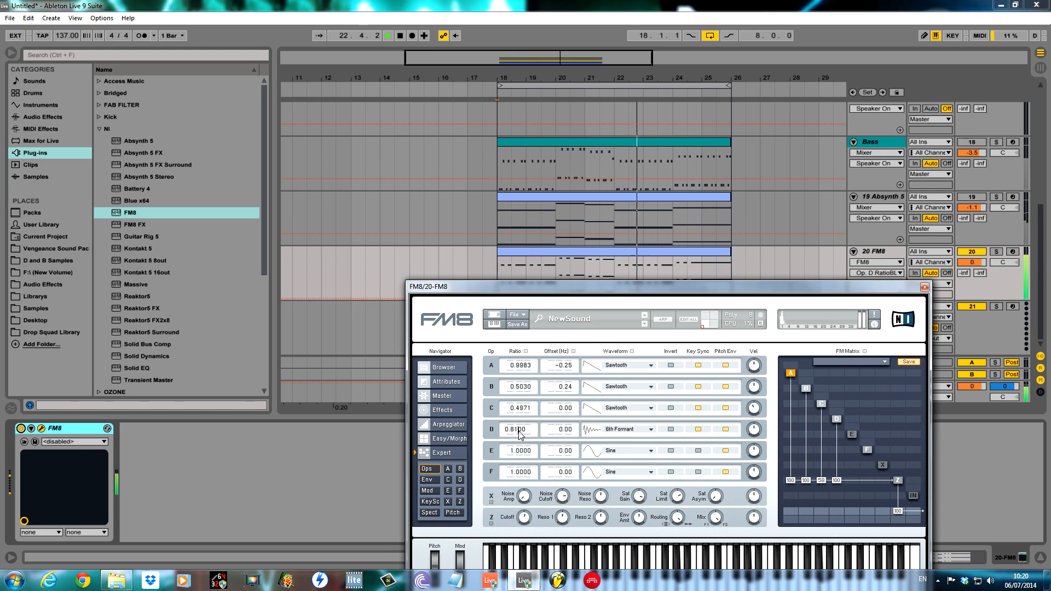
pyautogui.press('Return')
pyautogui.press('space')
pyautogui.press('space')
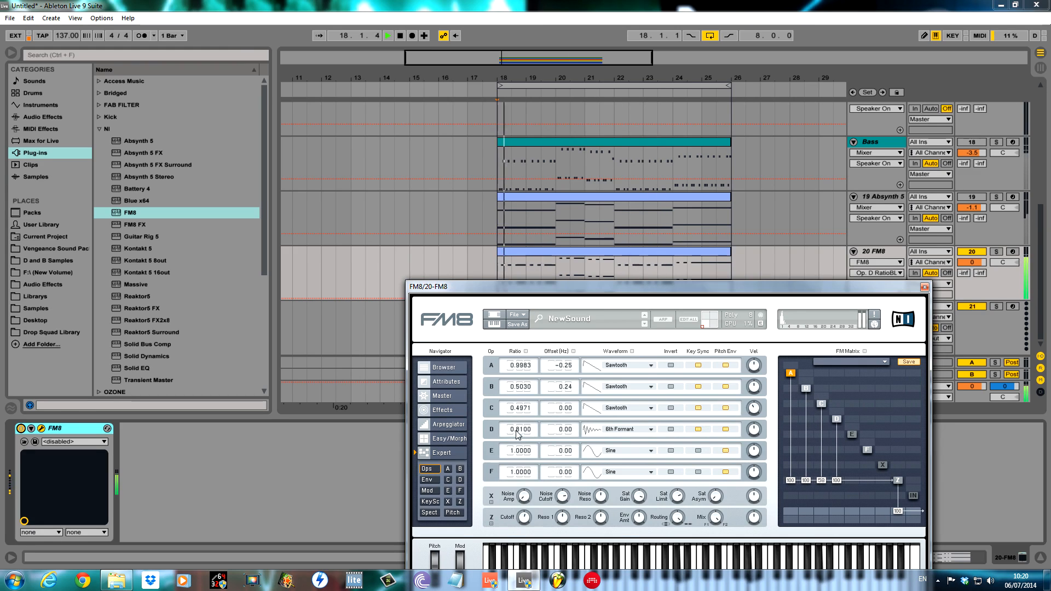
# Step: Lower operator D's ratio gradually to 0.2510 while the loop plays
pyautogui.moveTo(512, 428); pyautogui.dragTo(514, 434)
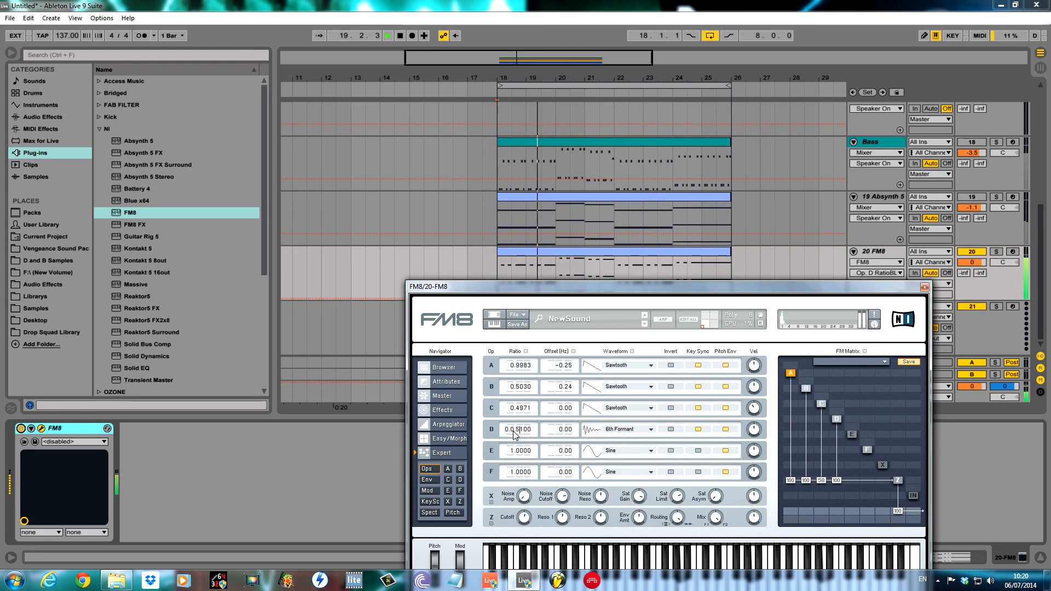
pyautogui.press('space')
pyautogui.press('space')
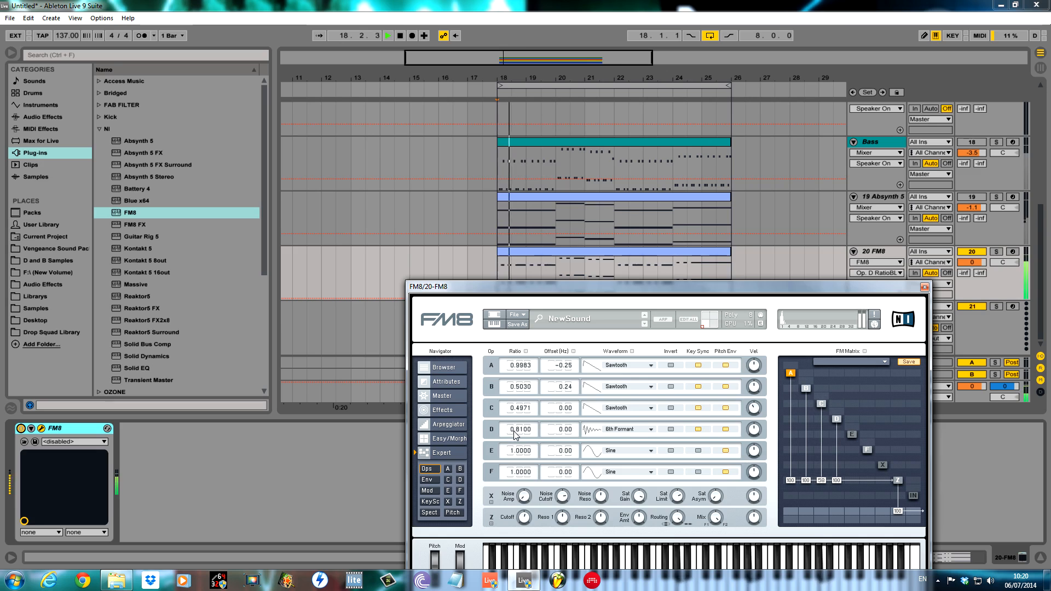
pyautogui.moveTo(513, 432); pyautogui.dragTo(519, 501)
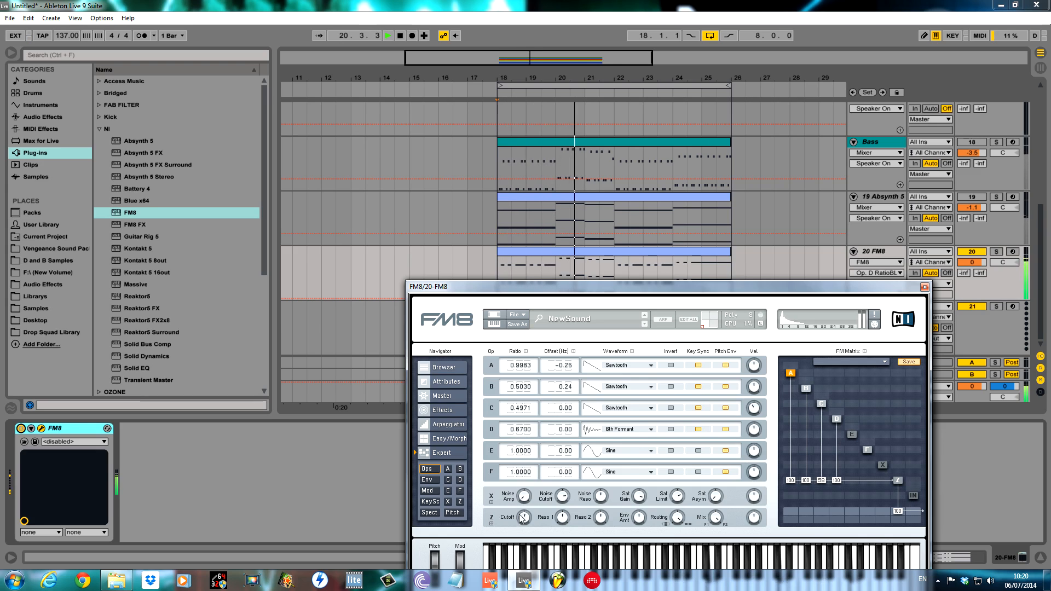
pyautogui.moveTo(522, 575); pyautogui.dragTo(524, 590)
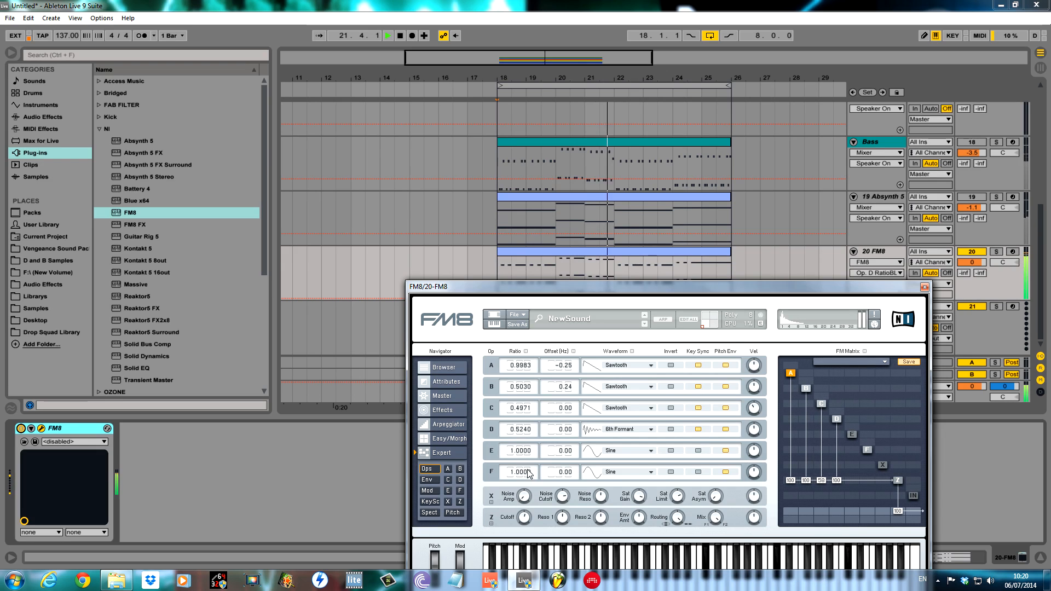
pyautogui.moveTo(531, 433); pyautogui.dragTo(530, 522)
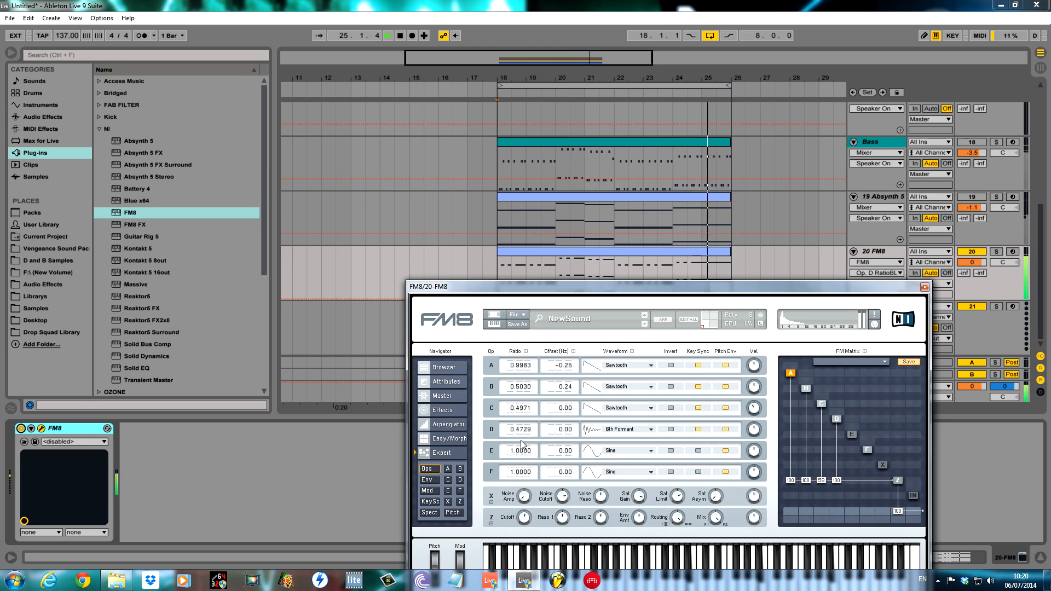
pyautogui.moveTo(522, 507); pyautogui.dragTo(529, 403)
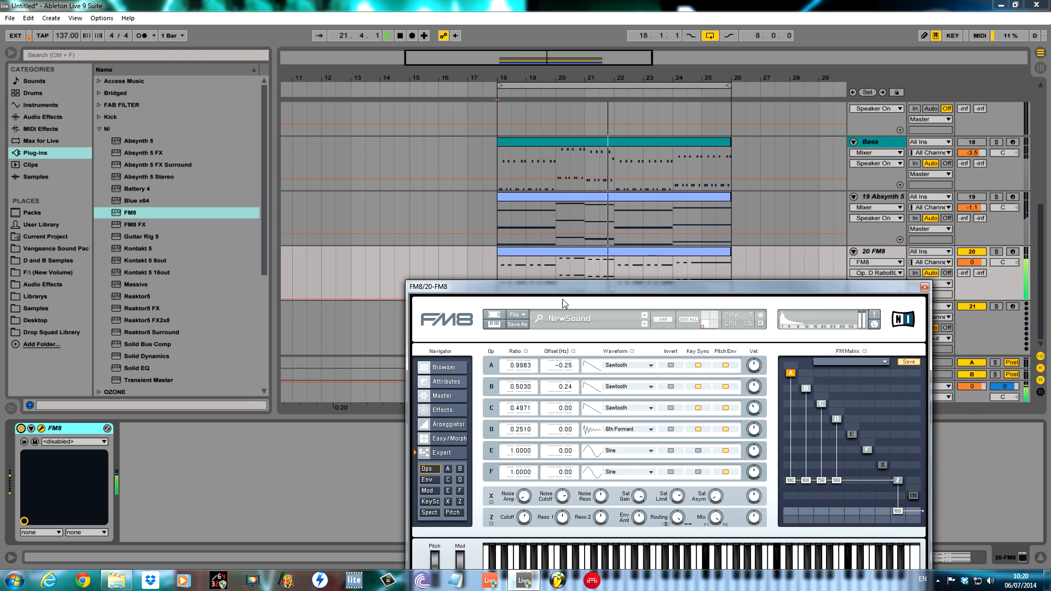
pyautogui.moveTo(580, 286); pyautogui.dragTo(569, 257)
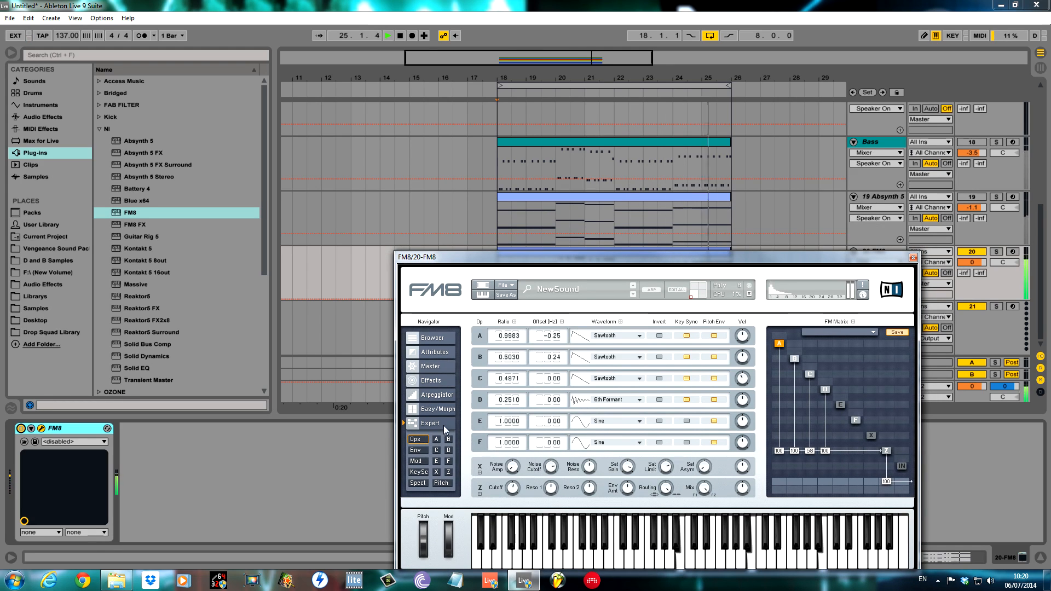
# Step: Open the FM8 track's MIDI clip and transpose all its notes down one octave
pyautogui.moveTo(588, 257); pyautogui.dragTo(630, 372)
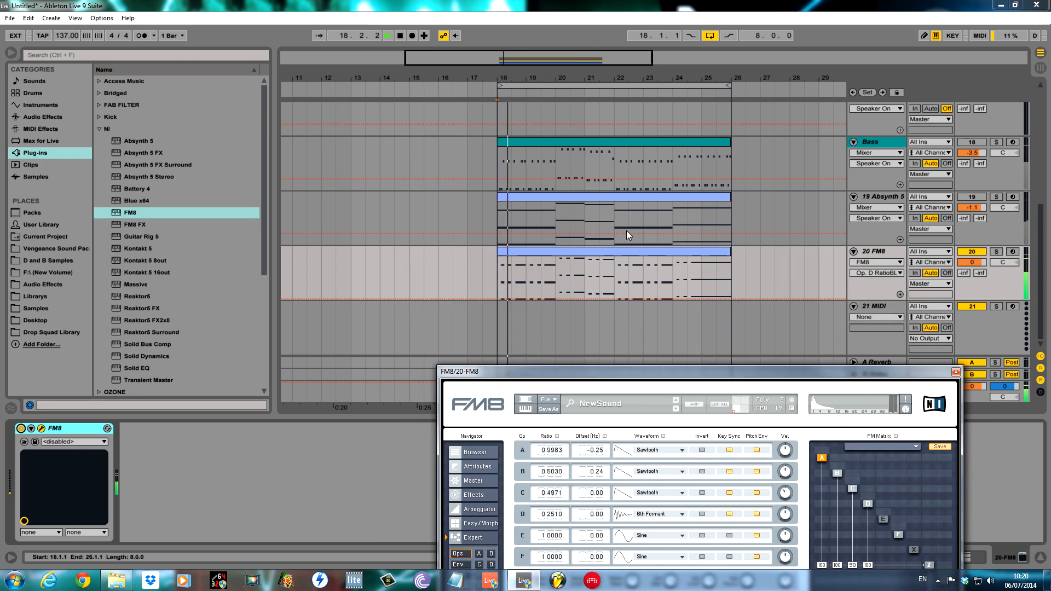
pyautogui.click(651, 196)
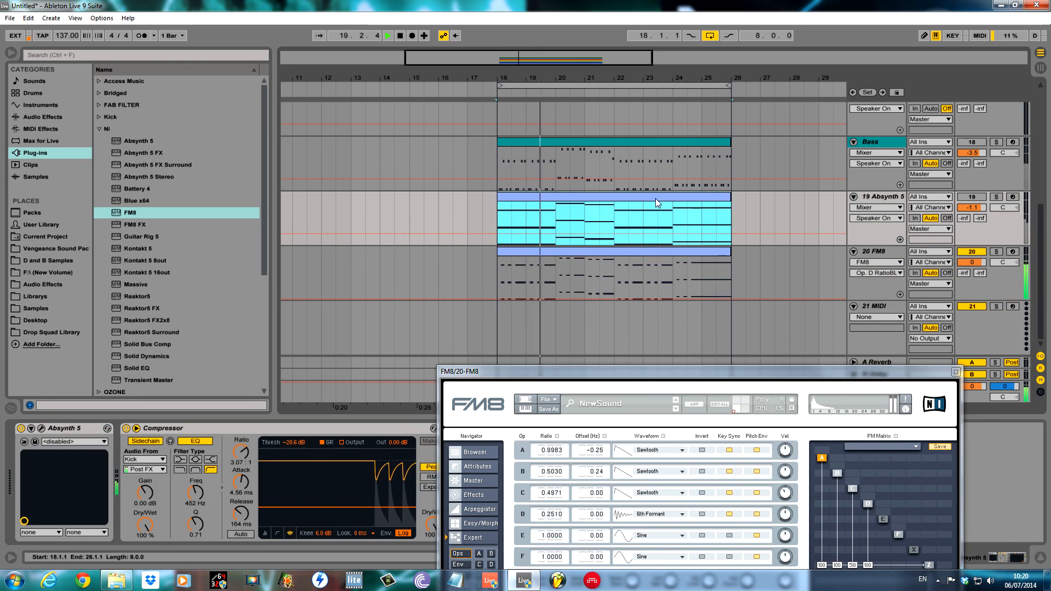
pyautogui.doubleClick(662, 255)
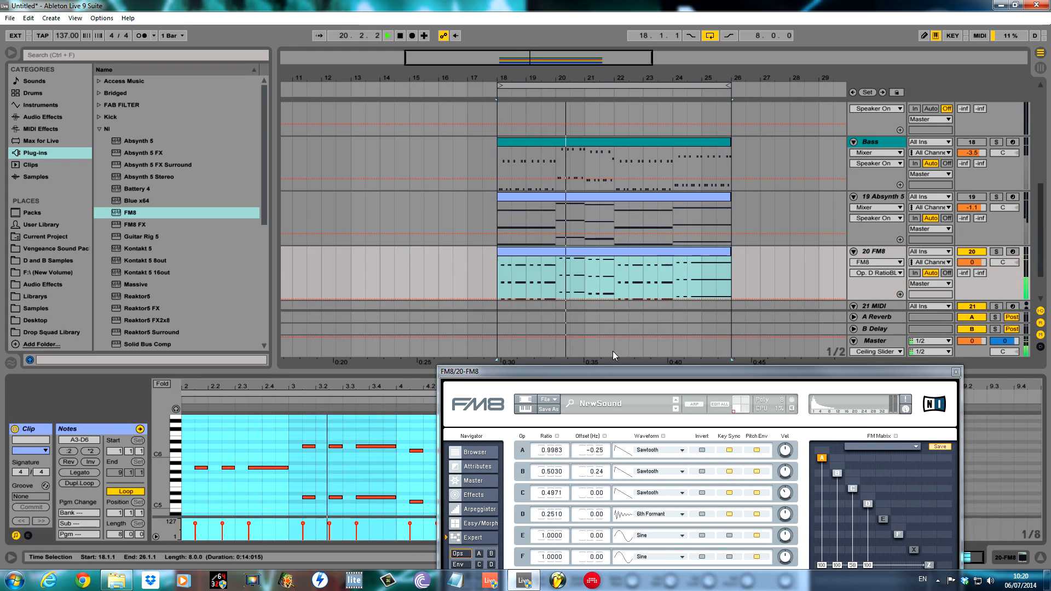
pyautogui.click(367, 423)
pyautogui.hotkey('ctrl', 'a')
pyautogui.hotkey('shift', 'Down')
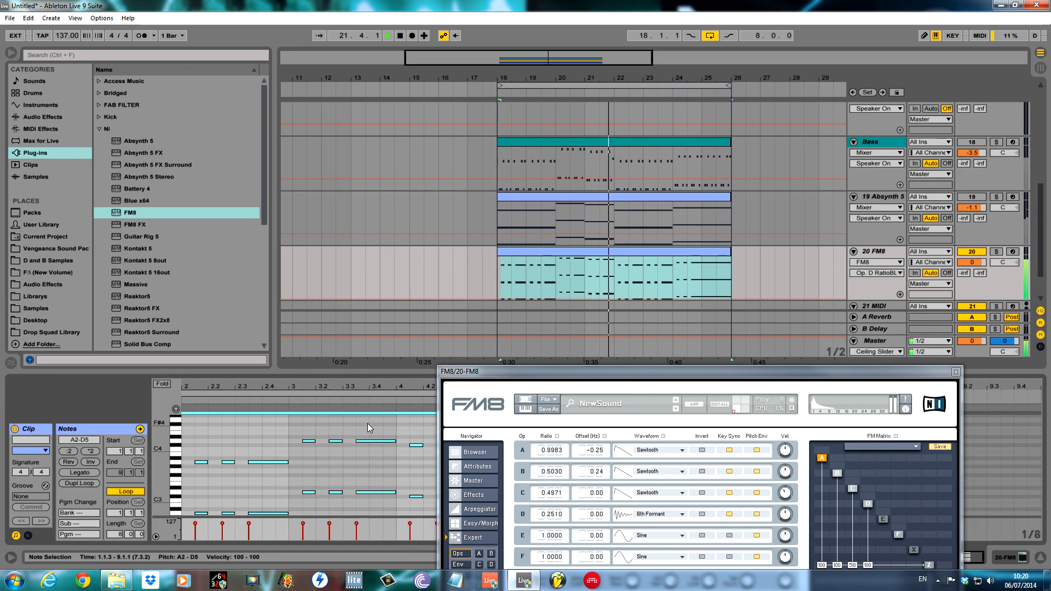
# Step: Enlarge the clip's note editor and delete the lowest octave of notes from bar 2 onward
pyautogui.moveTo(473, 372); pyautogui.dragTo(552, 583)
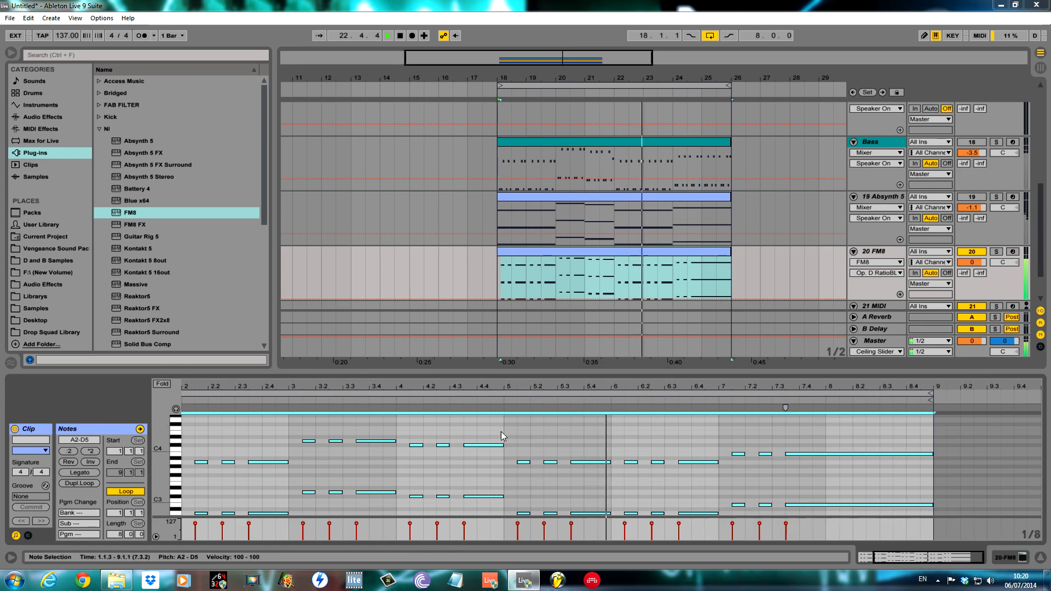
pyautogui.moveTo(501, 372); pyautogui.dragTo(383, 164)
pyautogui.moveTo(250, 248); pyautogui.dragTo(817, 331)
pyautogui.press('Delete')
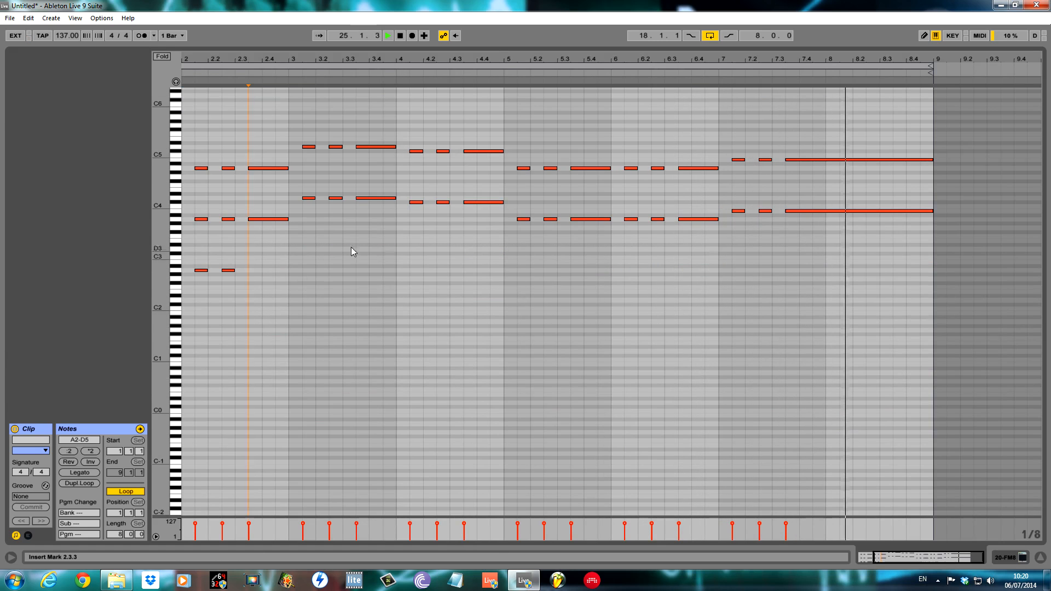
pyautogui.moveTo(192, 261); pyautogui.dragTo(251, 306)
pyautogui.press('Delete')
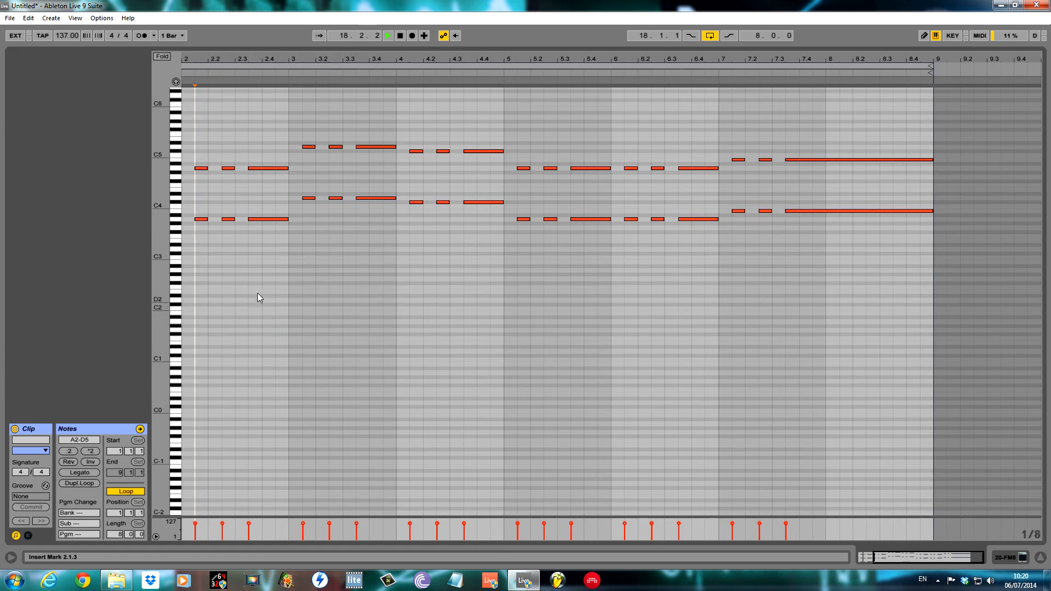
# Step: Try the clip's notes one octave higher and transpose them back down
pyautogui.scroll(5, 241, 265)
pyautogui.moveTo(198, 234); pyautogui.dragTo(905, 353)
pyautogui.hotkey('shift', 'Up')
pyautogui.hotkey('shift', 'Down')
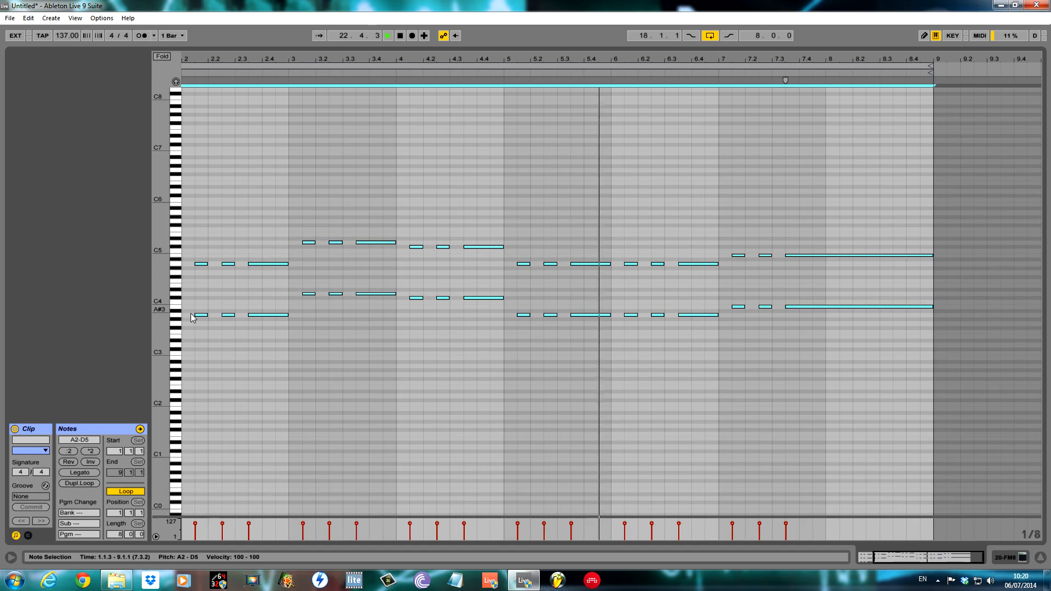
# Step: Leave the enlarged note editor and open the FM8 instrument's interface on track 20
pyautogui.moveTo(192, 306); pyautogui.dragTo(342, 329)
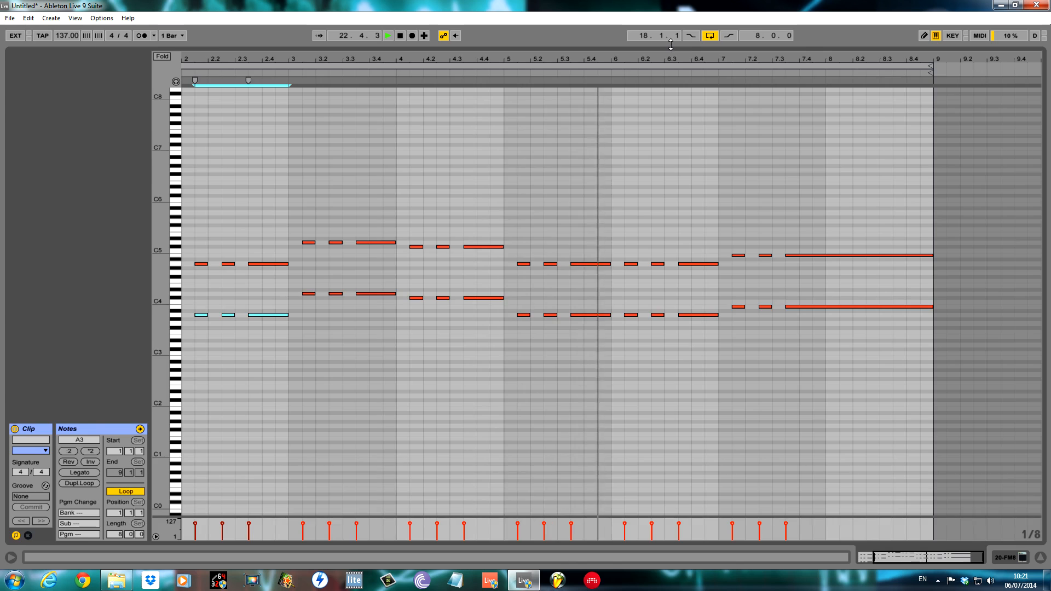
pyautogui.click(1040, 557)
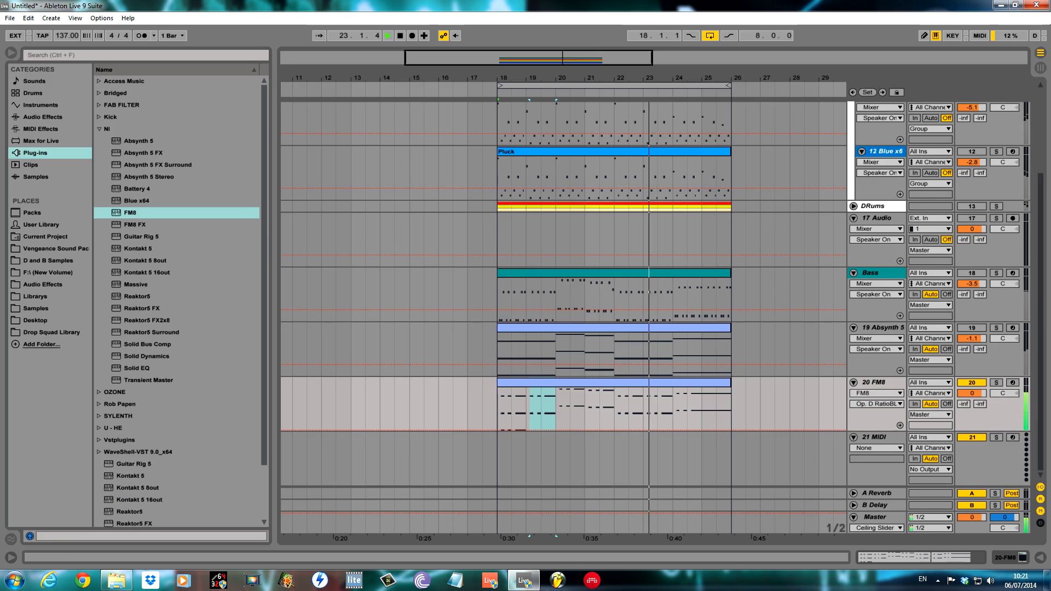
pyautogui.doubleClick(878, 386)
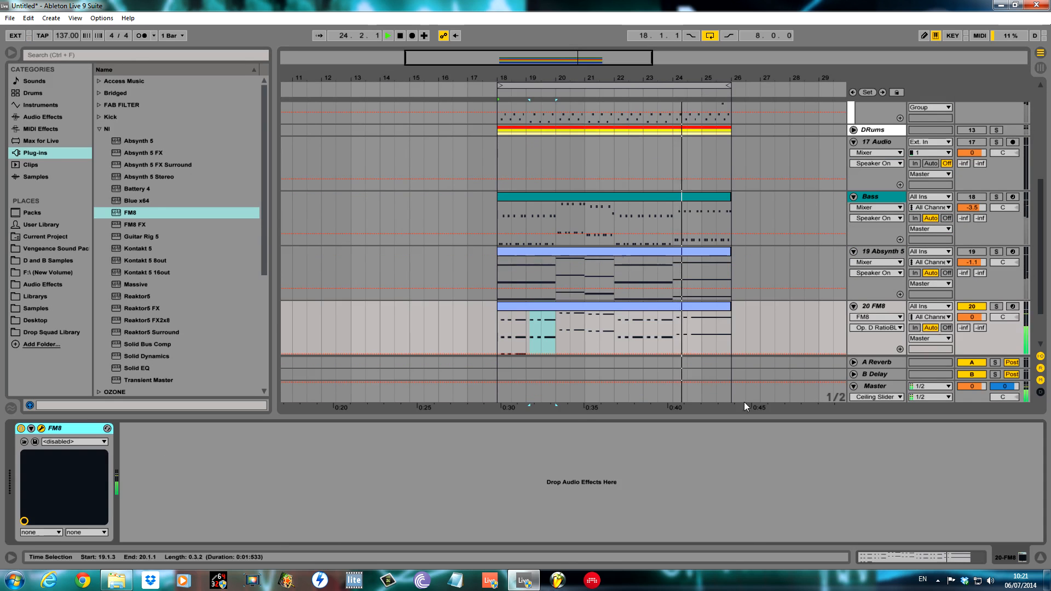
pyautogui.click(41, 428)
pyautogui.moveTo(667, 249); pyautogui.dragTo(462, 182)
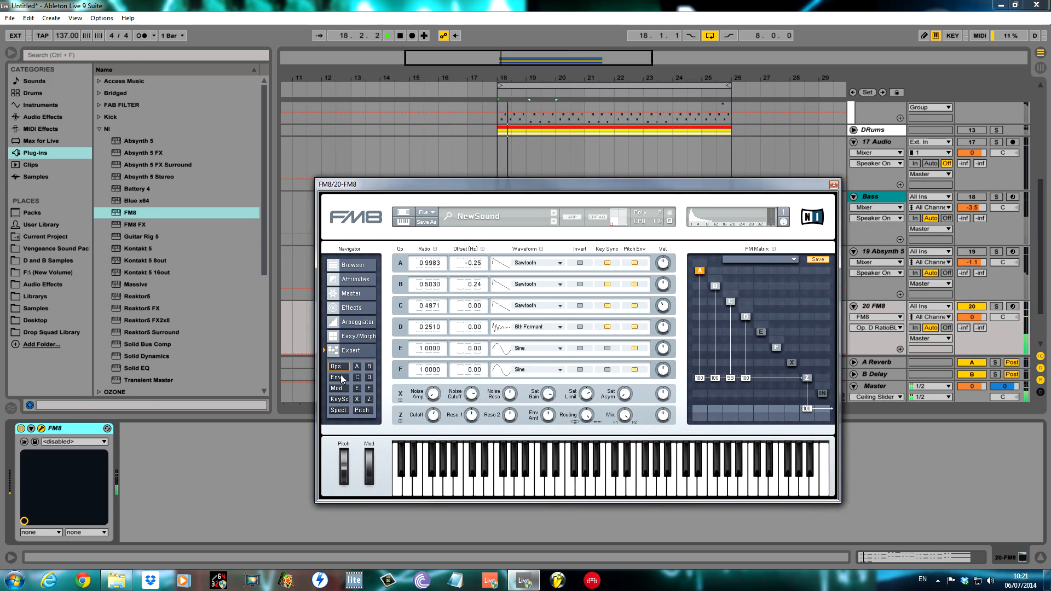
pyautogui.moveTo(456, 185); pyautogui.dragTo(644, 398)
# Step: Reopen the FM8 track's clip in an enlarged note editor and delete the lowest octave of notes in bar 1
pyautogui.click(612, 306)
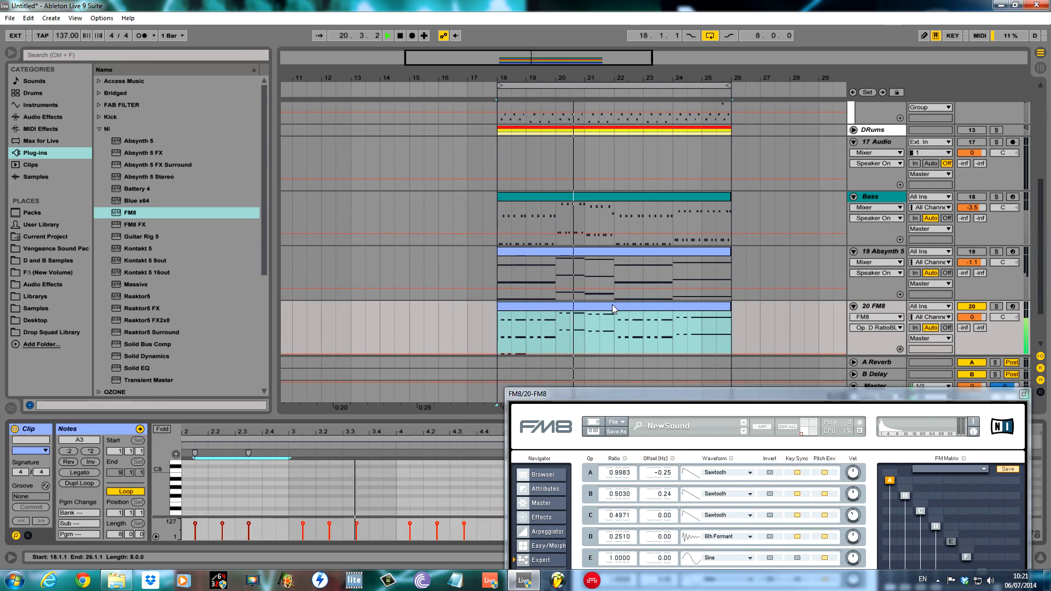
pyautogui.moveTo(453, 418); pyautogui.dragTo(450, 157)
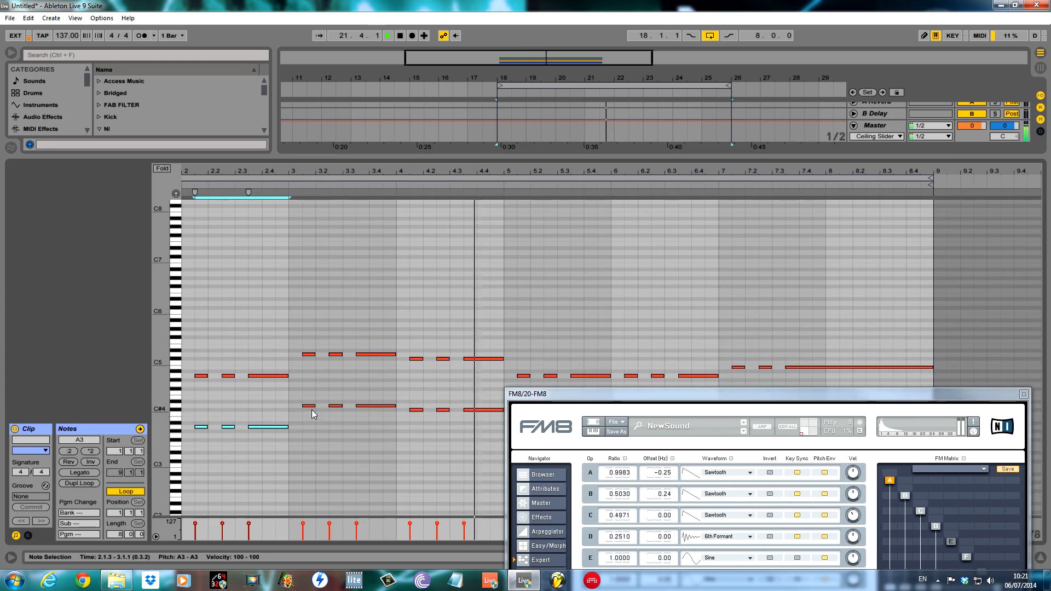
pyautogui.scroll(2, 310, 478)
pyautogui.scroll(-5, 340, 468)
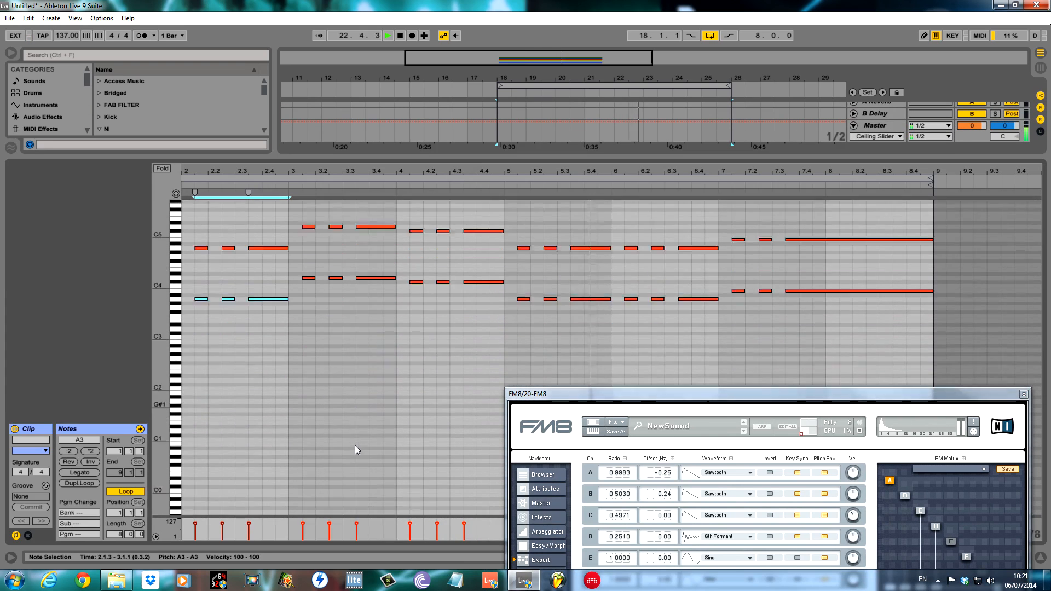
pyautogui.moveTo(314, 173); pyautogui.dragTo(315, 159)
pyautogui.moveTo(187, 354); pyautogui.dragTo(290, 414)
pyautogui.press('Delete')
# Step: Link operator Z's envelope to operator A's envelope in FM8
pyautogui.moveTo(708, 394); pyautogui.dragTo(513, 214)
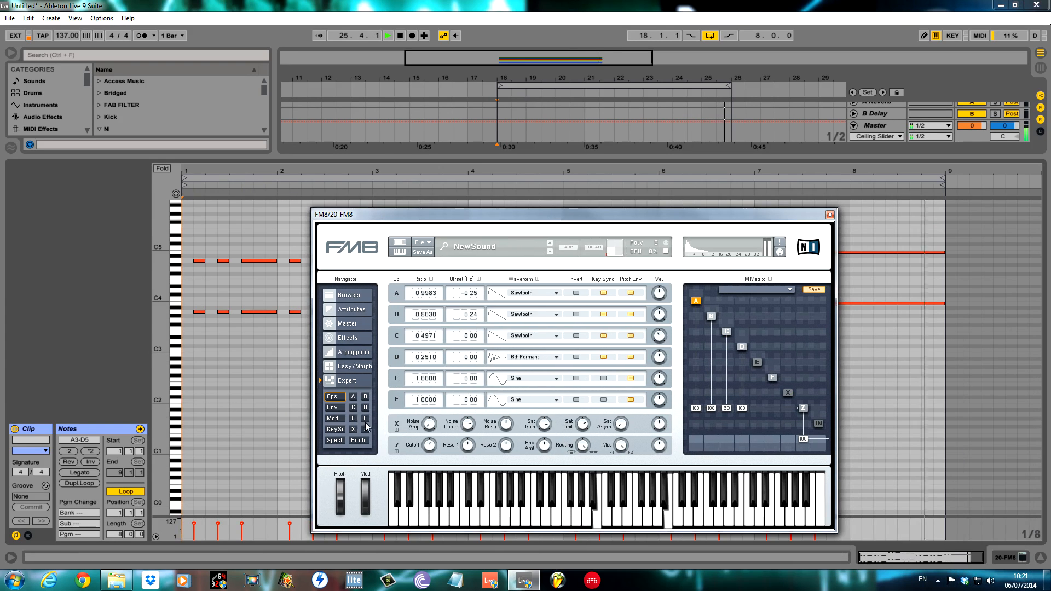
pyautogui.click(332, 407)
pyautogui.click(657, 377)
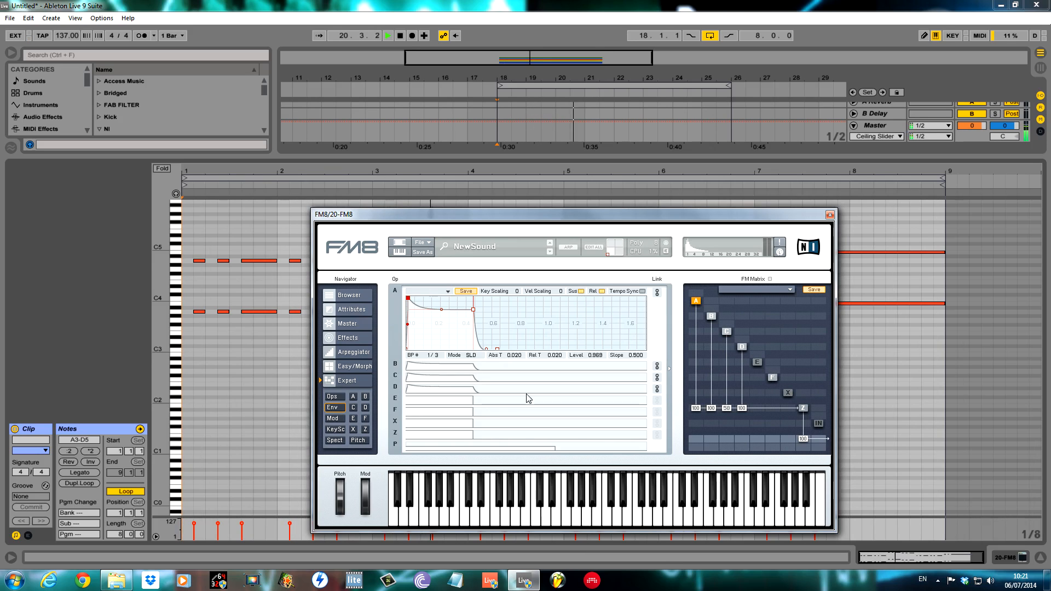
pyautogui.click(658, 435)
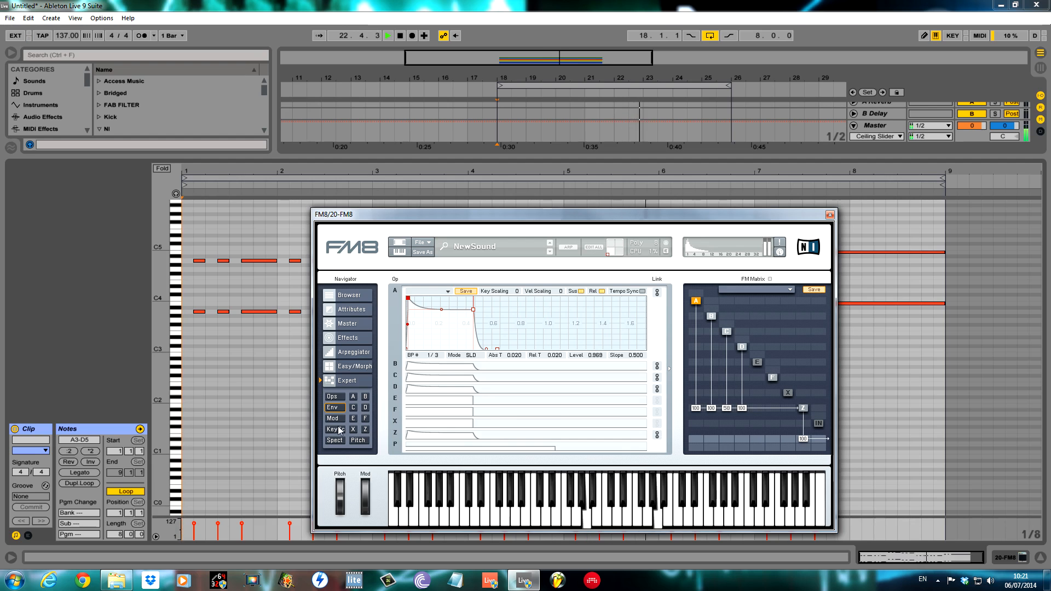
# Step: Set FM8's unison to 8 voices, raise its detune and pan, and increase the analog and digital quality amounts
pyautogui.click(351, 324)
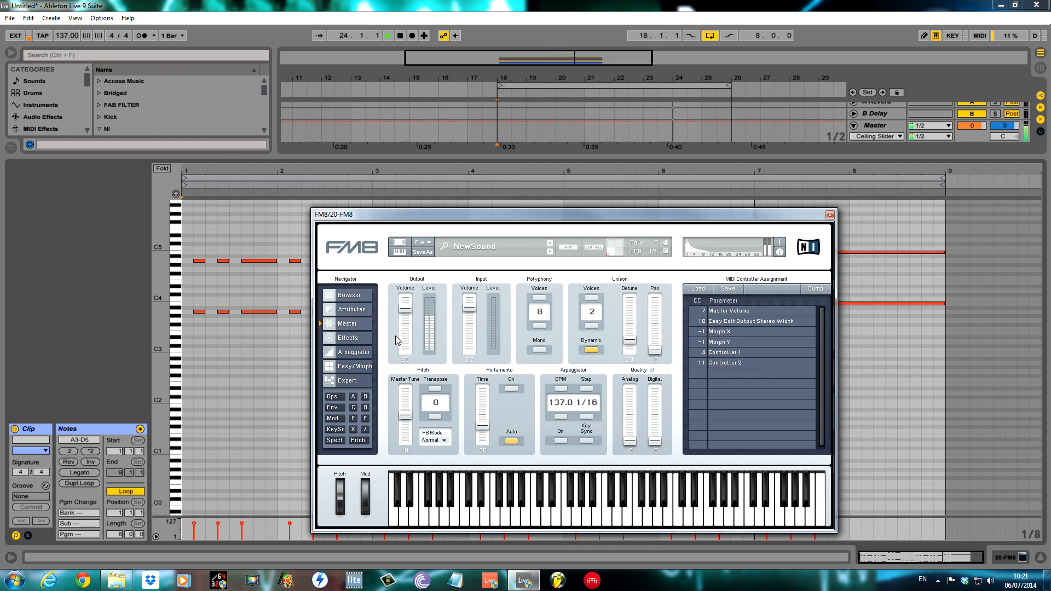
pyautogui.moveTo(630, 341); pyautogui.dragTo(630, 320)
pyautogui.click(591, 298)
pyautogui.click(591, 297)
pyautogui.click(591, 297)
pyautogui.click(591, 298)
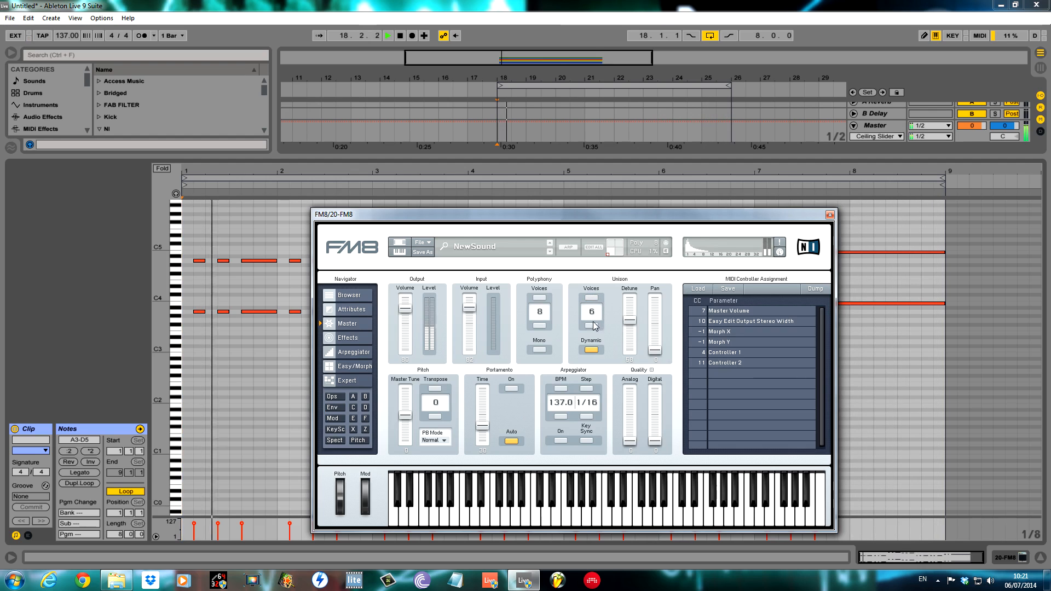
pyautogui.click(595, 298)
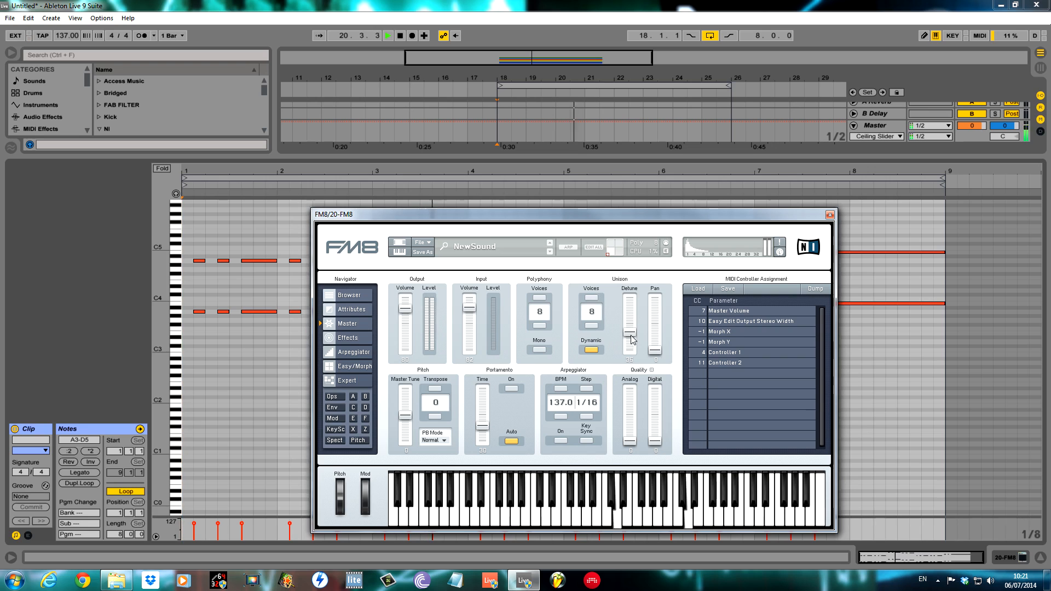
pyautogui.moveTo(629, 388); pyautogui.dragTo(632, 405)
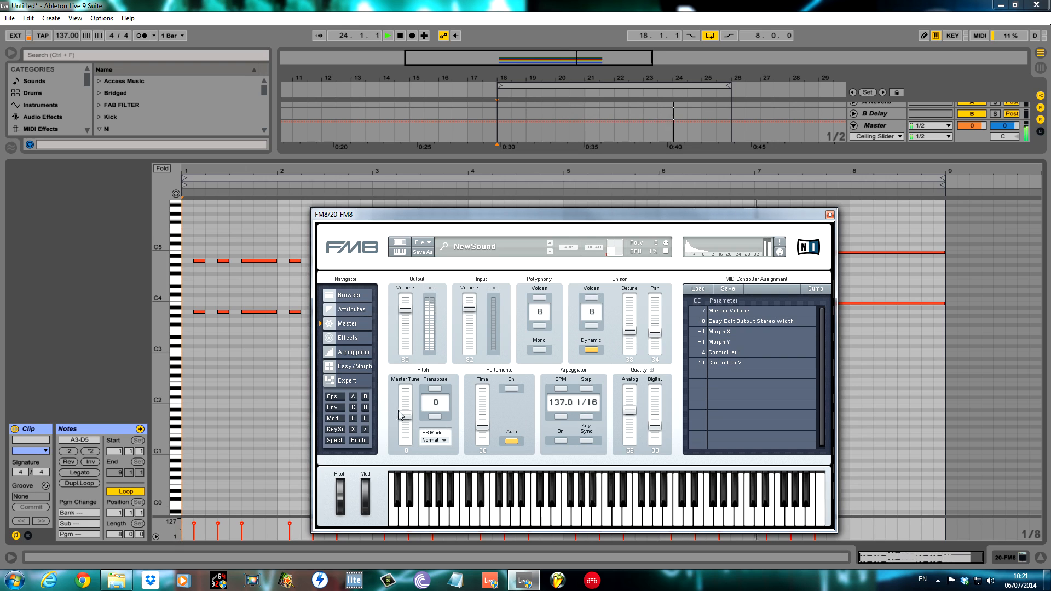
# Step: Try FM8's Chorus/Delay, PsycheDelay and Flanger effects, leaving only Reverb enabled
pyautogui.click(356, 339)
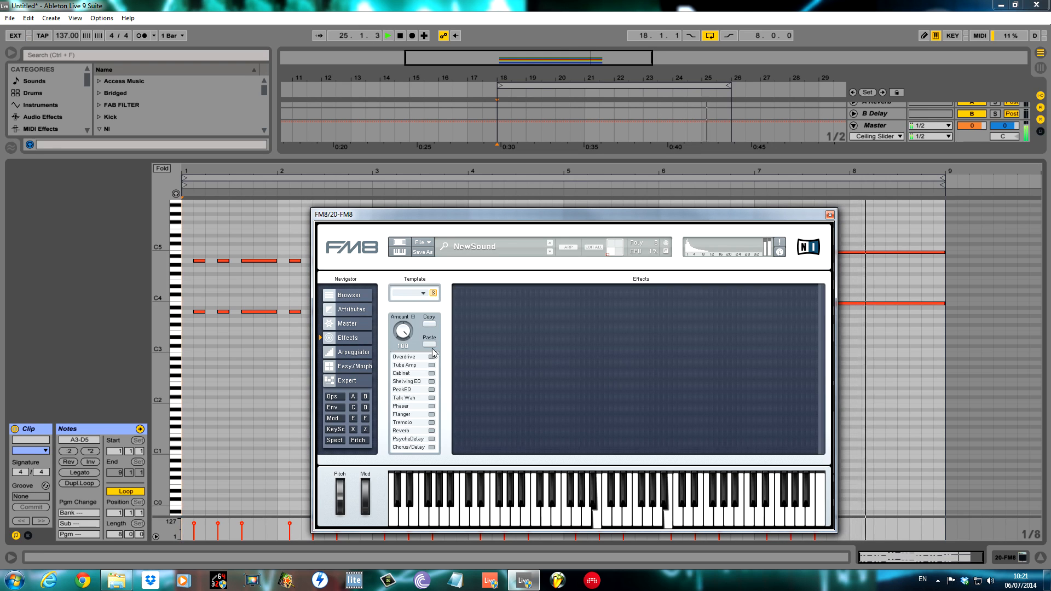
pyautogui.click(432, 448)
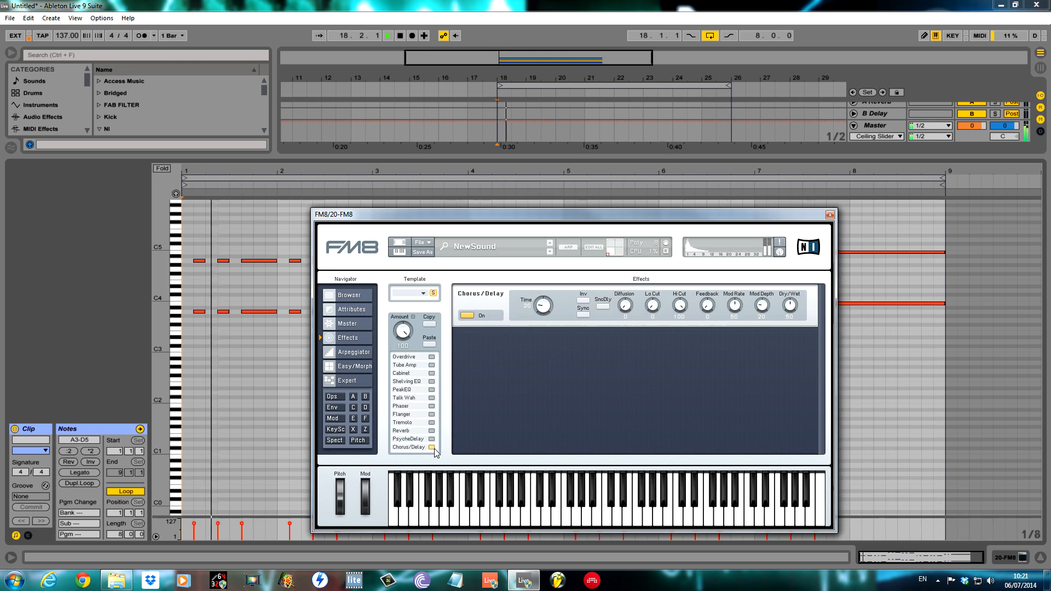
pyautogui.click(431, 447)
pyautogui.click(431, 439)
pyautogui.click(432, 439)
pyautogui.click(432, 431)
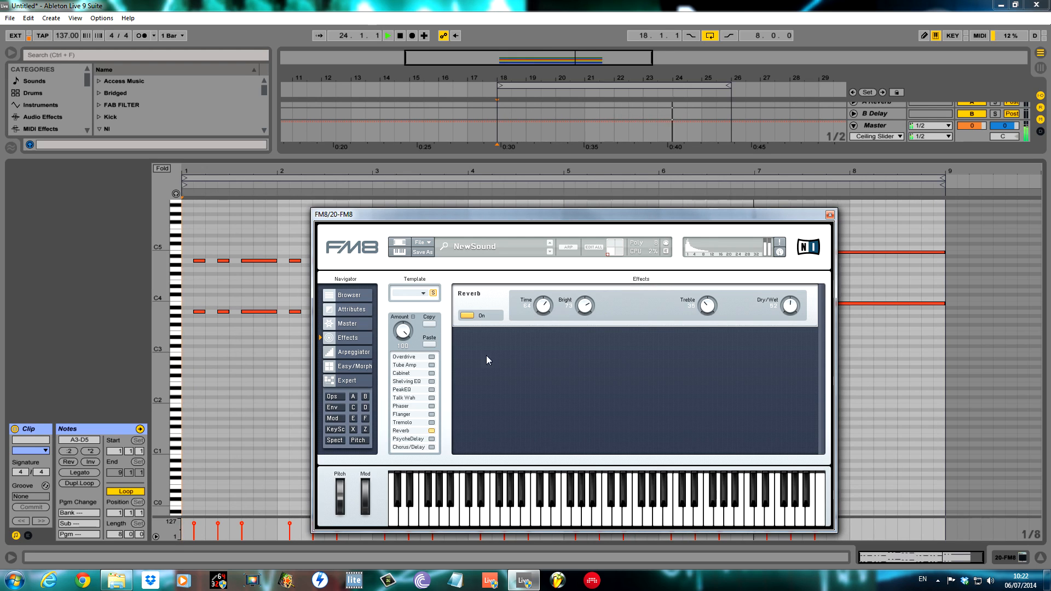
pyautogui.click(432, 414)
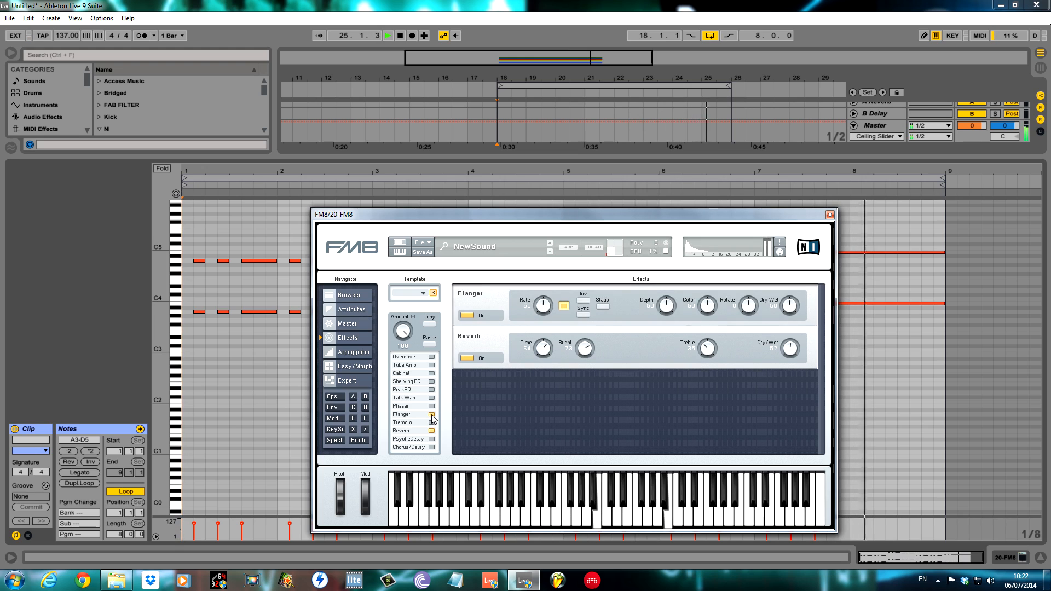
pyautogui.click(432, 415)
# Step: Enable FM8's Shelving EQ, boost its high shelf slightly and cut the low shelf
pyautogui.click(431, 381)
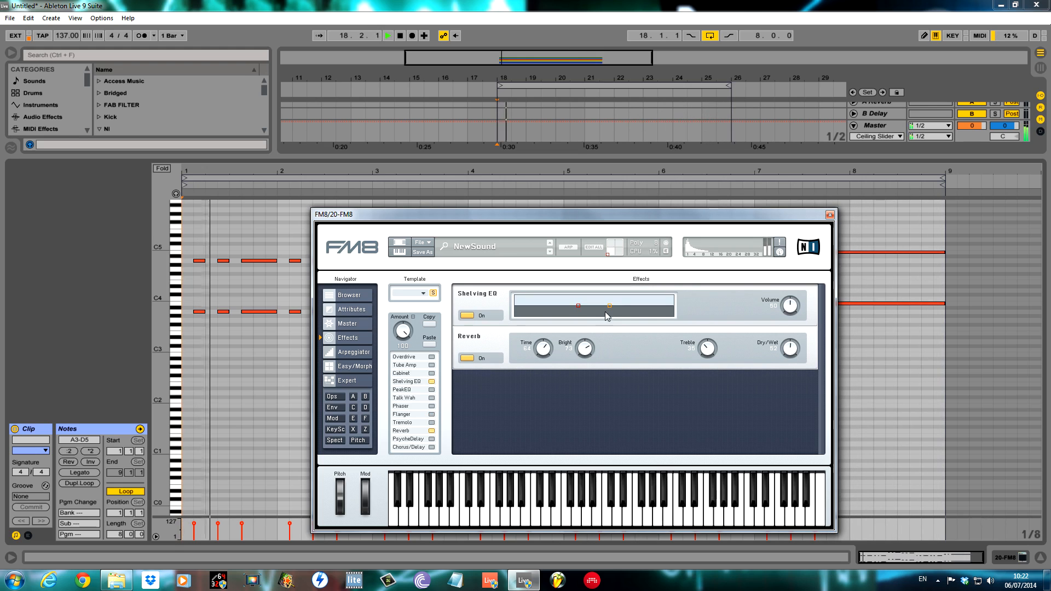
pyautogui.moveTo(609, 306); pyautogui.dragTo(594, 304)
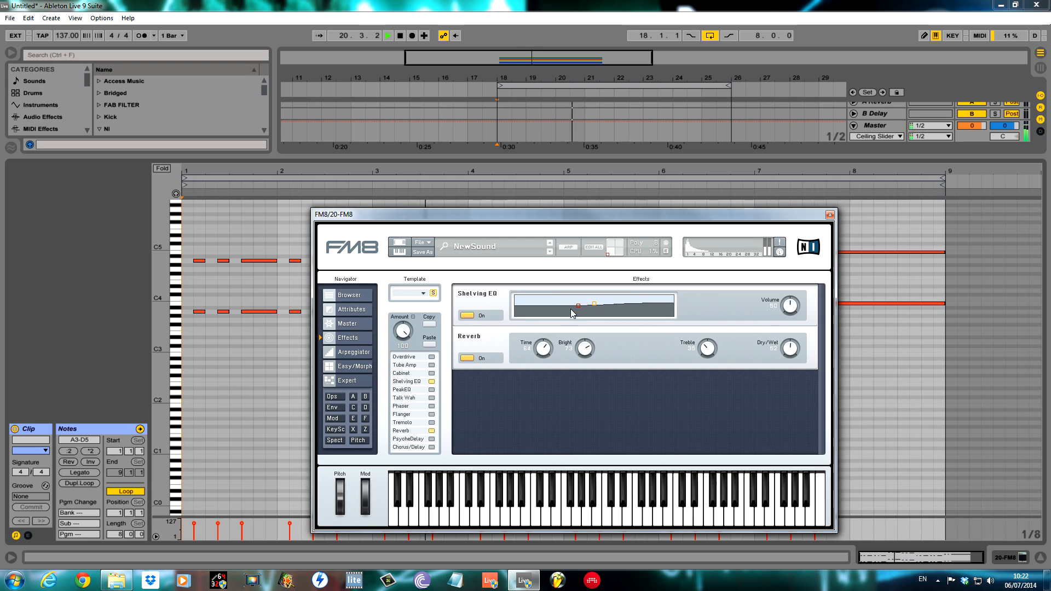
pyautogui.moveTo(540, 314); pyautogui.dragTo(534, 320)
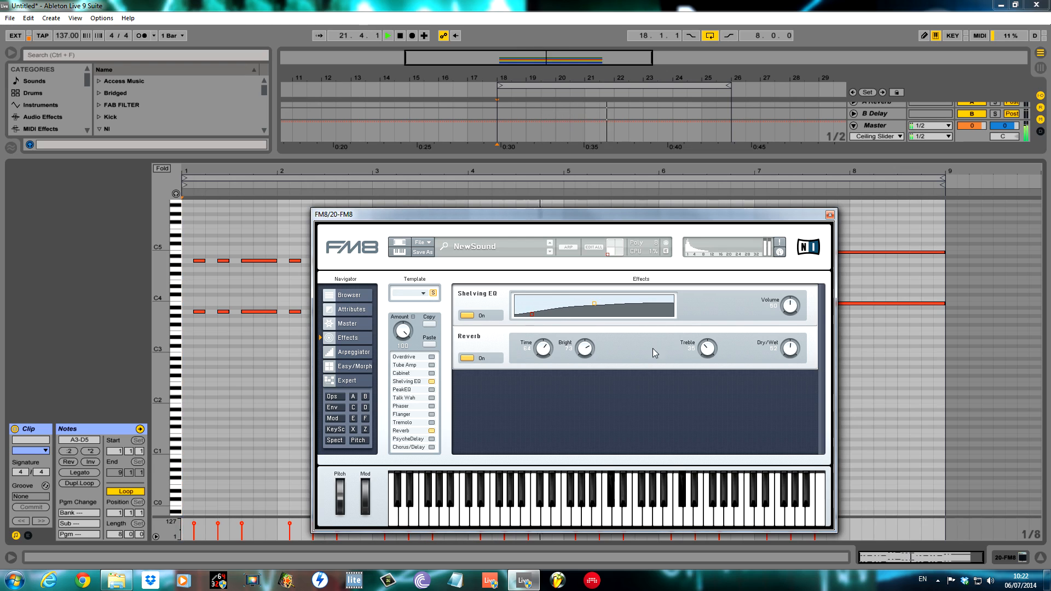
# Step: Try FM8's Cabinet, Tube Amp and Overdrive effects, with Overdrive at drive 12 and bass 0, and switch them off
pyautogui.click(431, 374)
pyautogui.click(432, 373)
pyautogui.click(432, 373)
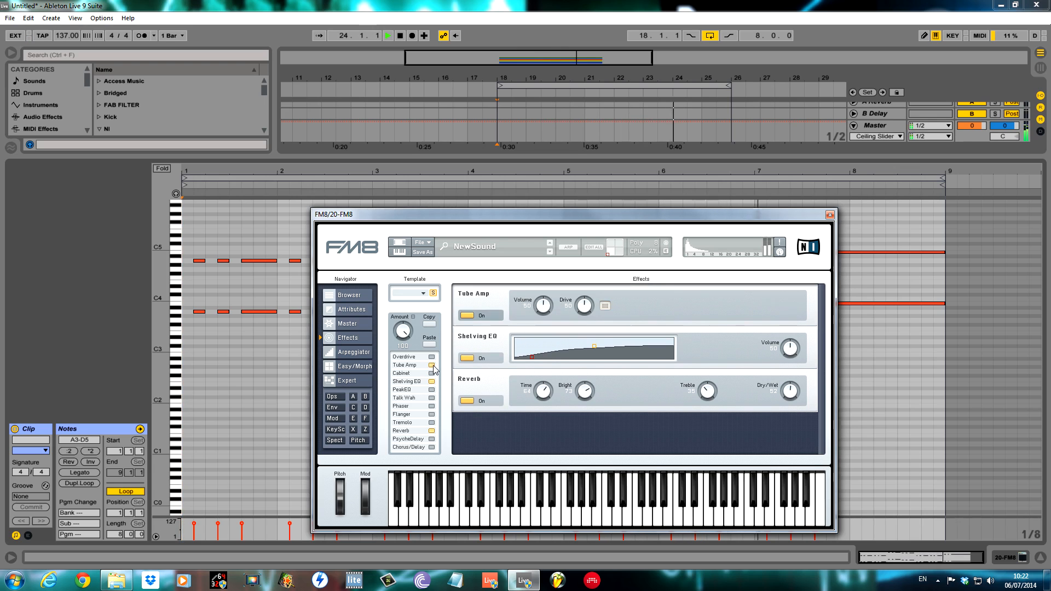
pyautogui.click(432, 373)
pyautogui.click(431, 357)
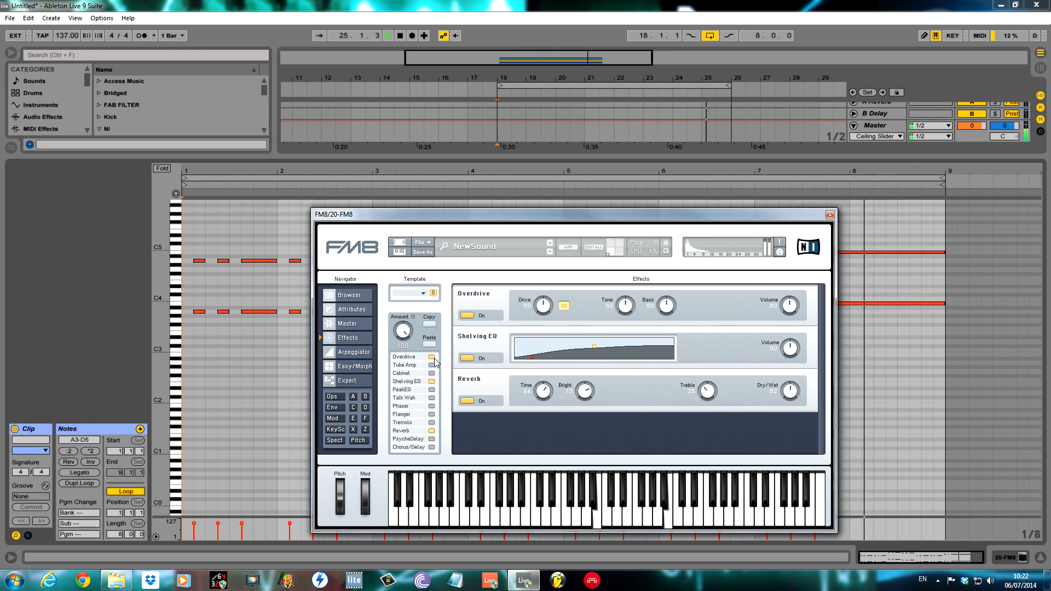
pyautogui.moveTo(550, 322); pyautogui.dragTo(551, 331)
pyautogui.moveTo(659, 308); pyautogui.dragTo(659, 365)
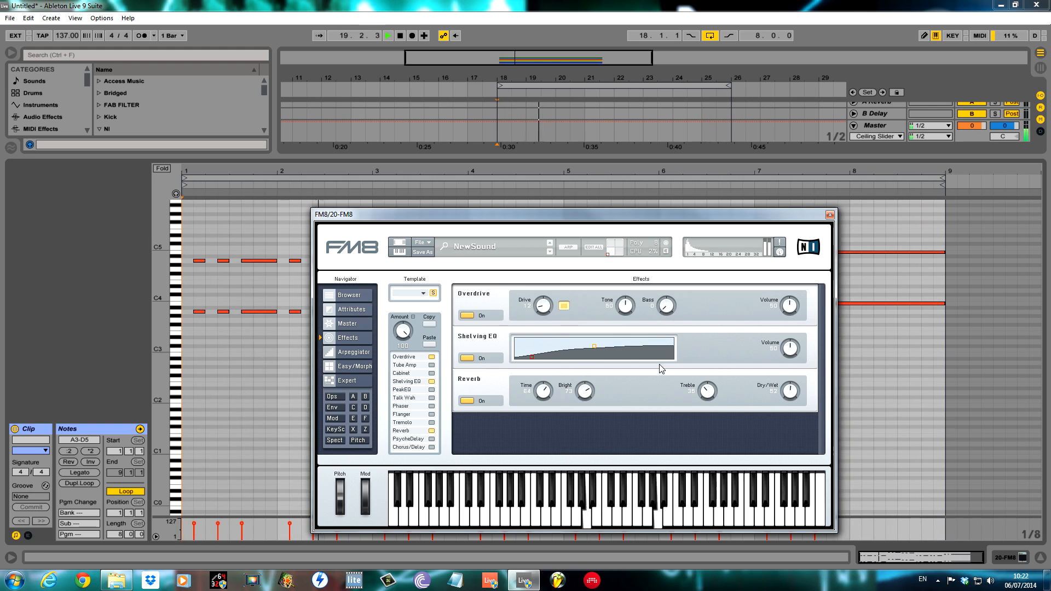
pyautogui.click(467, 316)
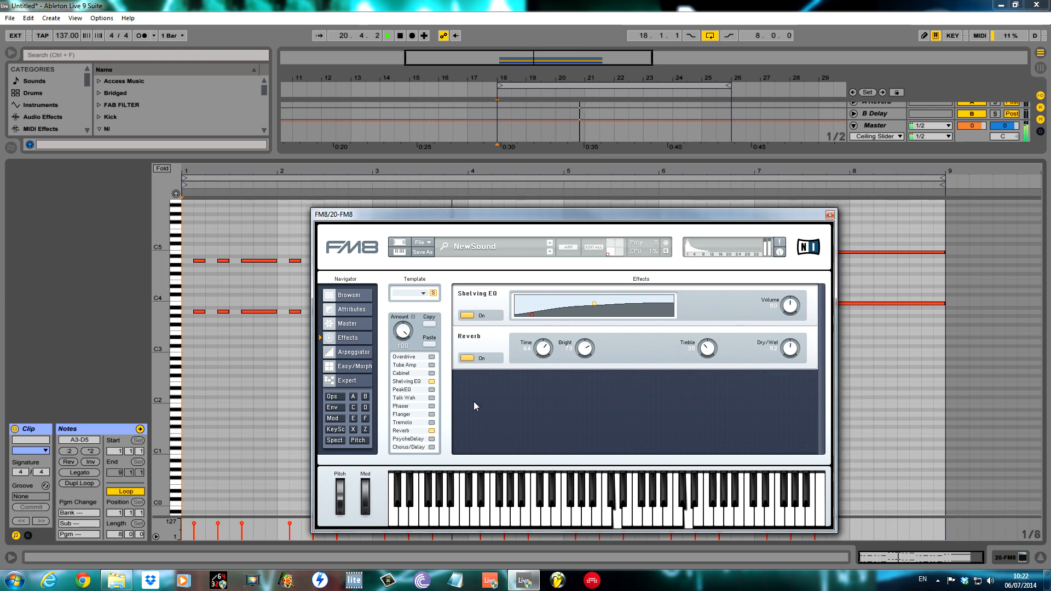
# Step: Reactivate the drums, Bass, Absynth 5, Sylenth and Blue tracks in the arrangement, and lower the FM8 track's volume to -8.7
pyautogui.click(830, 215)
pyautogui.moveTo(761, 158); pyautogui.dragTo(834, 520)
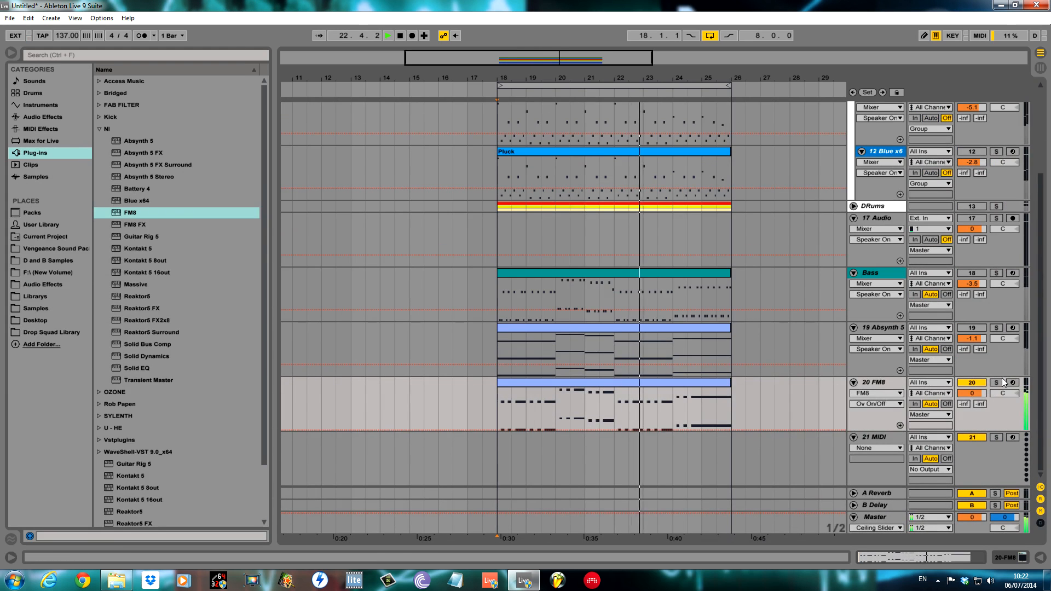
pyautogui.click(972, 273)
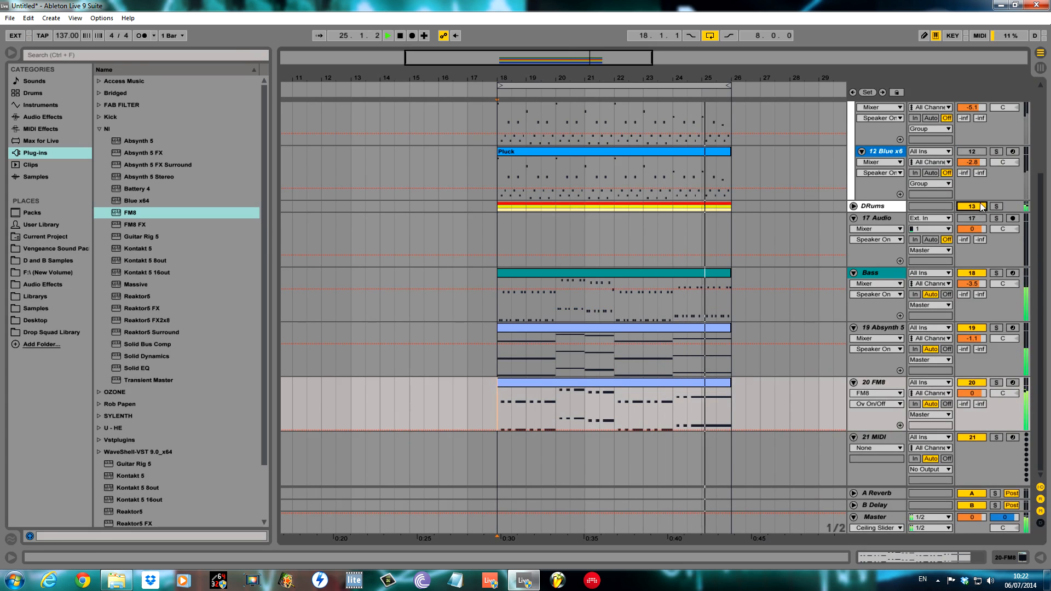
pyautogui.scroll(2, 974, 159)
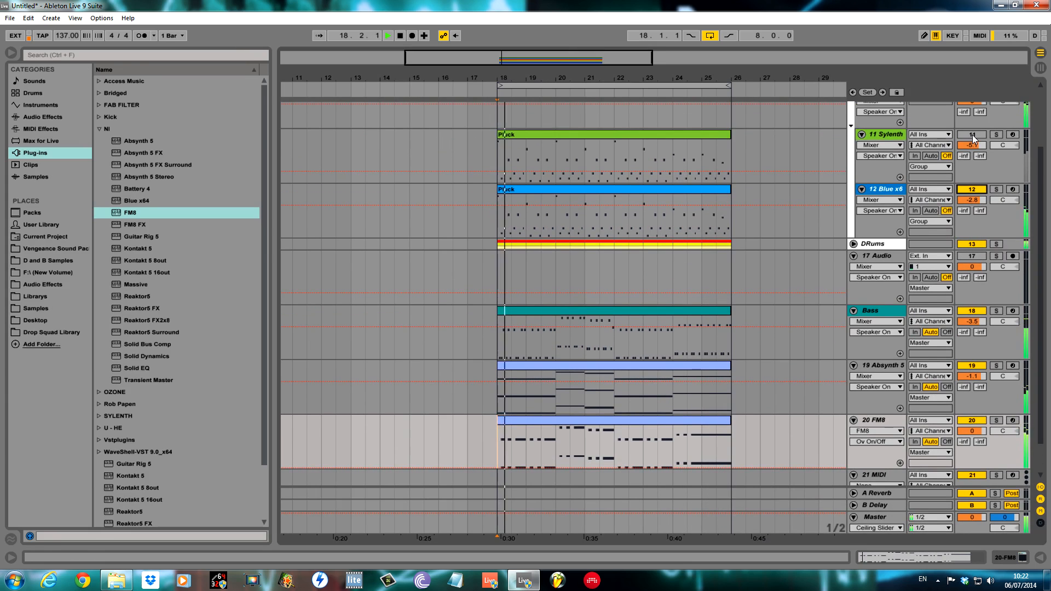
pyautogui.scroll(-2, 972, 135)
pyautogui.moveTo(972, 393); pyautogui.dragTo(971, 413)
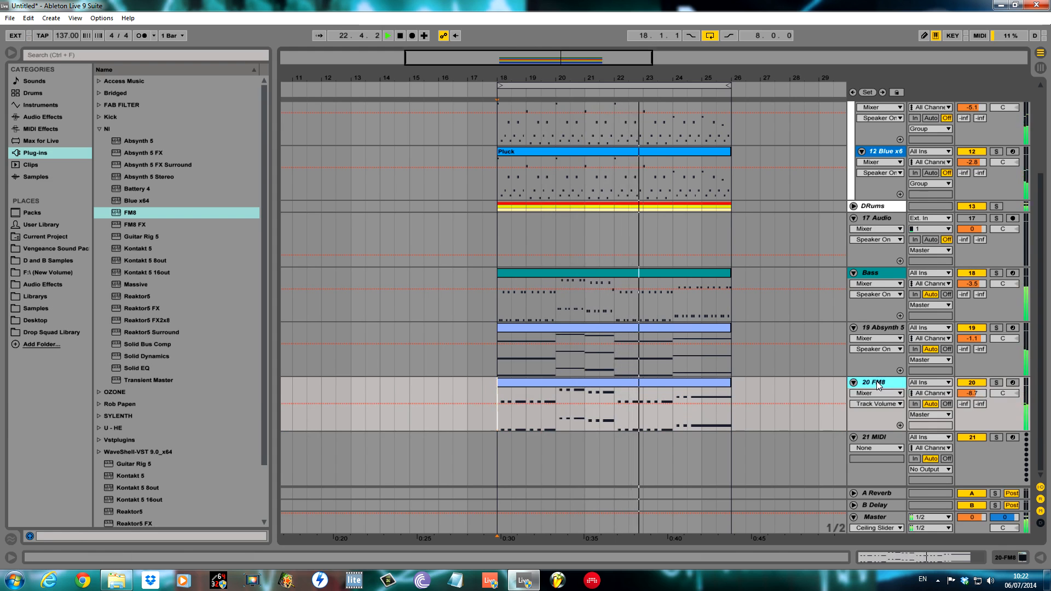
# Step: Reopen FM8 on track 20 and switch off its Reverb effect
pyautogui.doubleClick(875, 381)
pyautogui.click(42, 429)
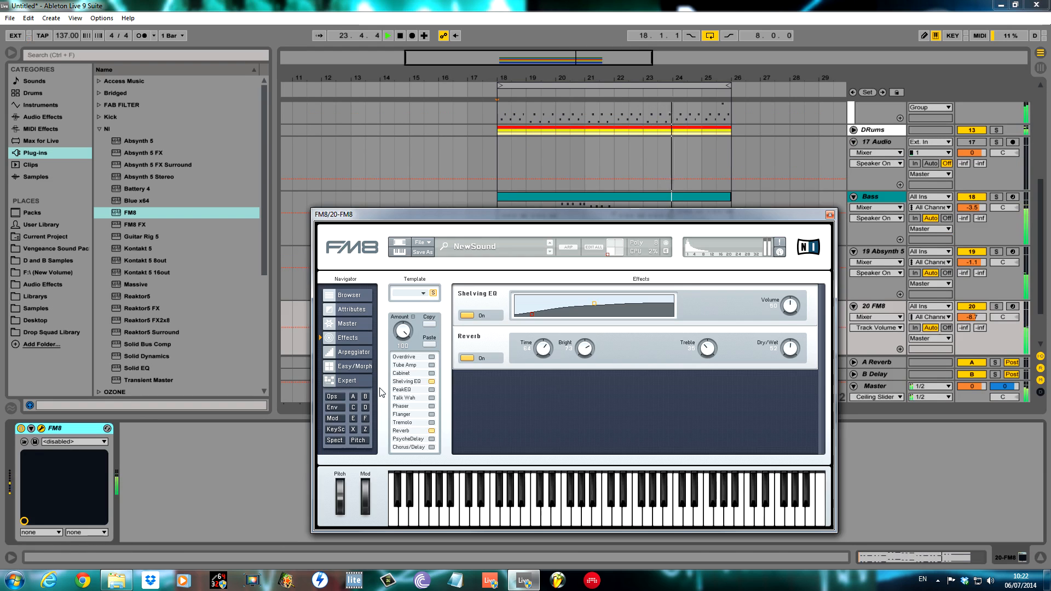
pyautogui.click(468, 358)
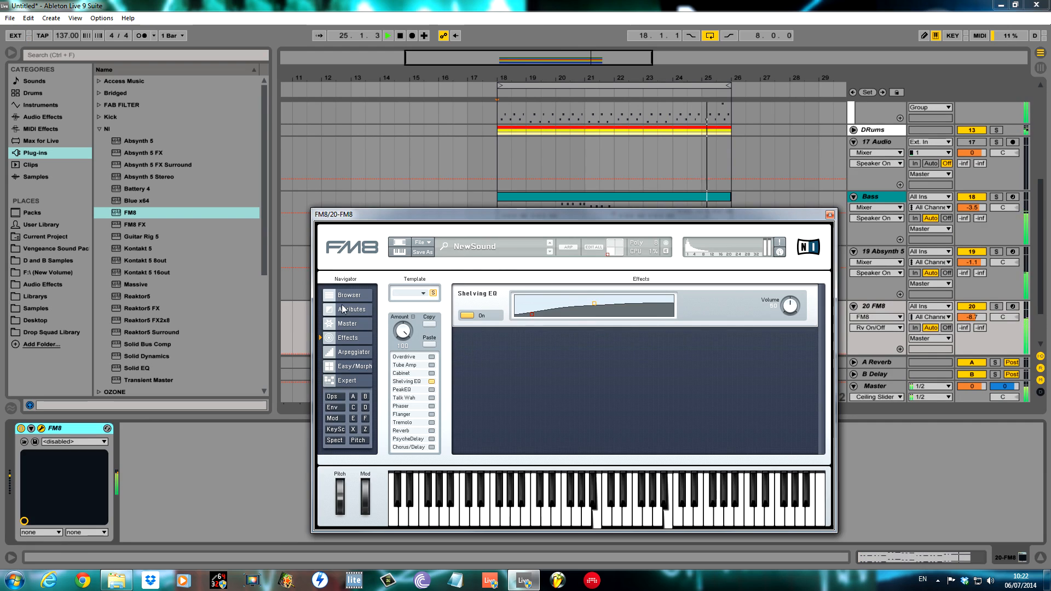
# Step: Add the U-HE Uhbik-A(x64) effect after FM8 on track 20 and open its interface with the track soloed
pyautogui.moveTo(539, 220); pyautogui.dragTo(600, 452)
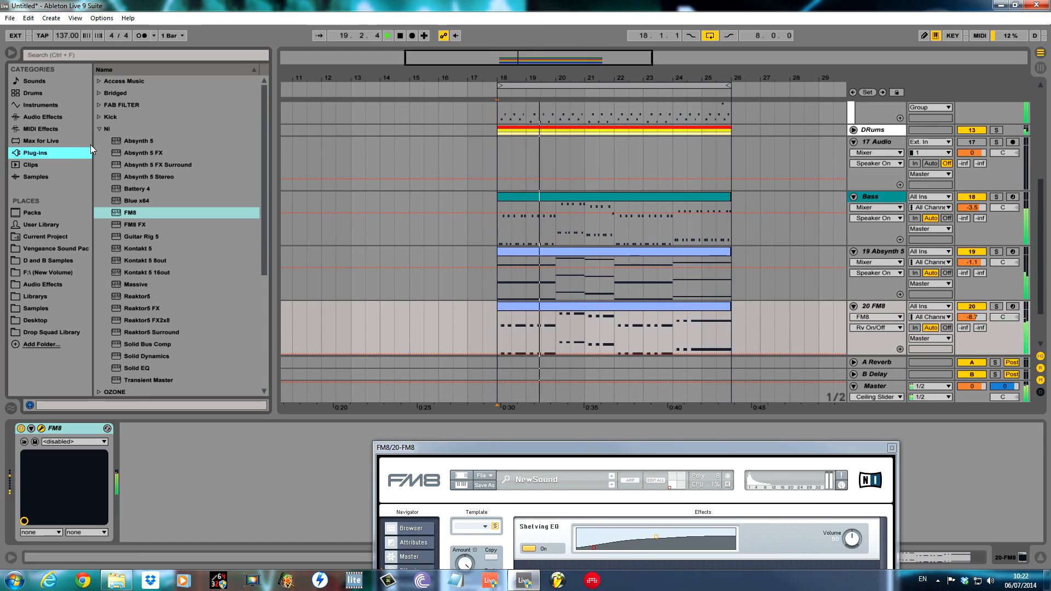
pyautogui.click(99, 129)
pyautogui.click(100, 177)
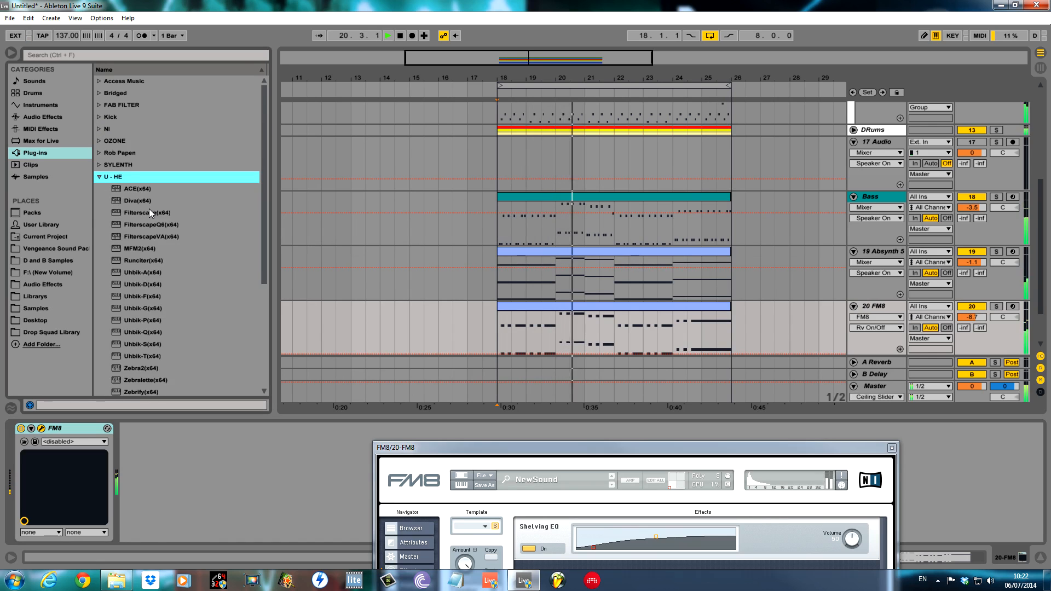
pyautogui.moveTo(145, 237); pyautogui.dragTo(514, 439)
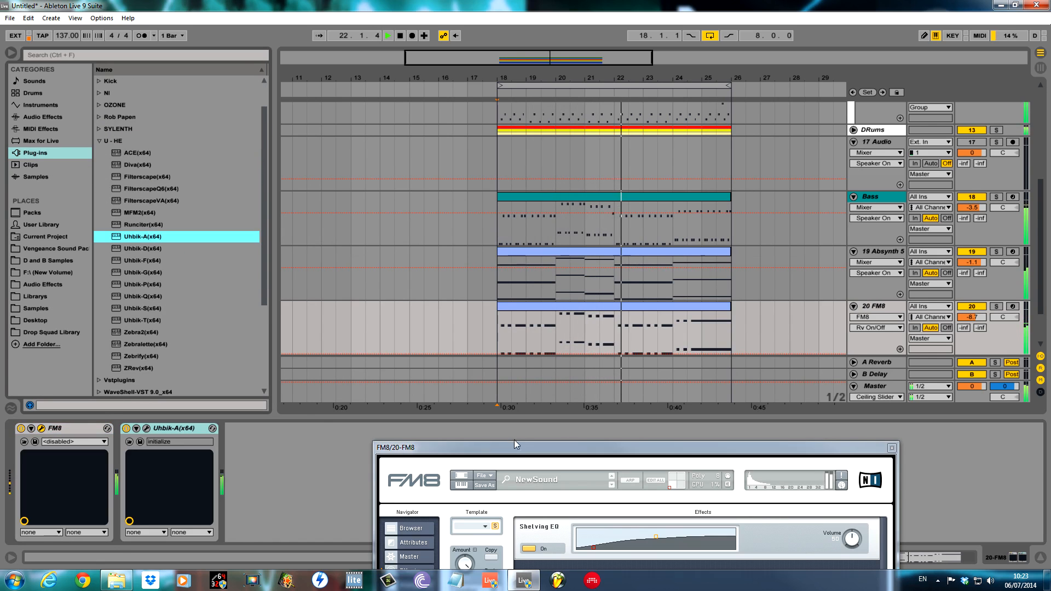
pyautogui.click(996, 307)
pyautogui.click(146, 428)
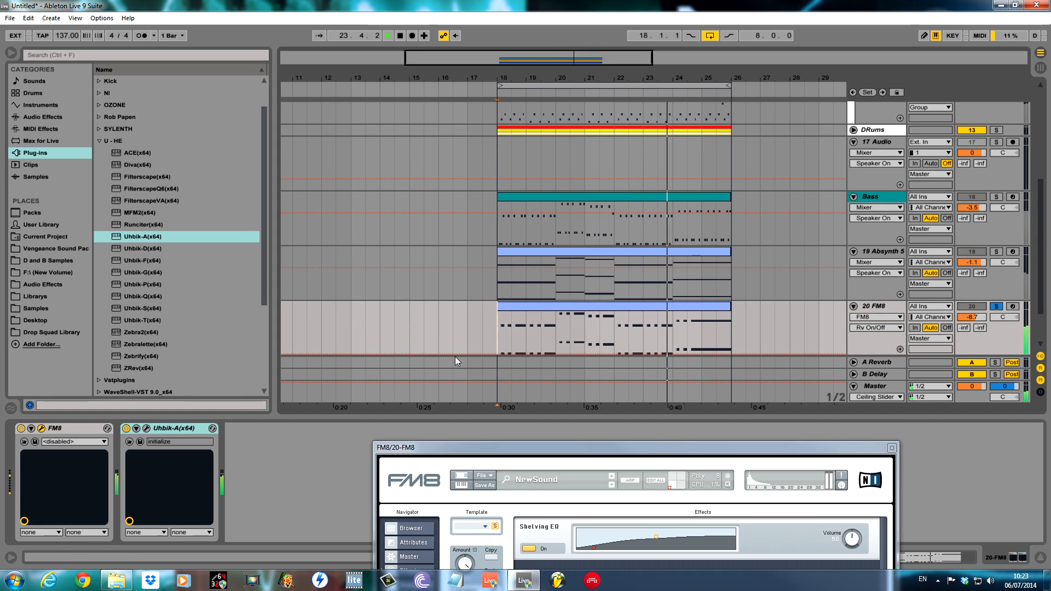
# Step: Adjust Uhbik-A's decay, mix, reverb balance, early size and hf-range on the soloed FM8 track
pyautogui.moveTo(592, 367); pyautogui.dragTo(573, 242)
pyautogui.moveTo(695, 373); pyautogui.dragTo(658, 314)
pyautogui.moveTo(580, 402); pyautogui.dragTo(583, 386)
pyautogui.moveTo(509, 340); pyautogui.dragTo(491, 304)
pyautogui.click(499, 291)
pyautogui.moveTo(426, 389); pyautogui.dragTo(435, 435)
pyautogui.moveTo(494, 359); pyautogui.dragTo(493, 346)
pyautogui.moveTo(561, 398); pyautogui.dragTo(582, 379)
# Step: Fine-tune Uhbik-A's pre-delay, treble and hf-range, set density to 0.00, and close the plug-in with track 20 unsoloed
pyautogui.moveTo(416, 323); pyautogui.dragTo(419, 277)
pyautogui.moveTo(791, 390); pyautogui.dragTo(793, 376)
pyautogui.moveTo(730, 355); pyautogui.dragTo(737, 324)
pyautogui.moveTo(789, 395); pyautogui.dragTo(788, 438)
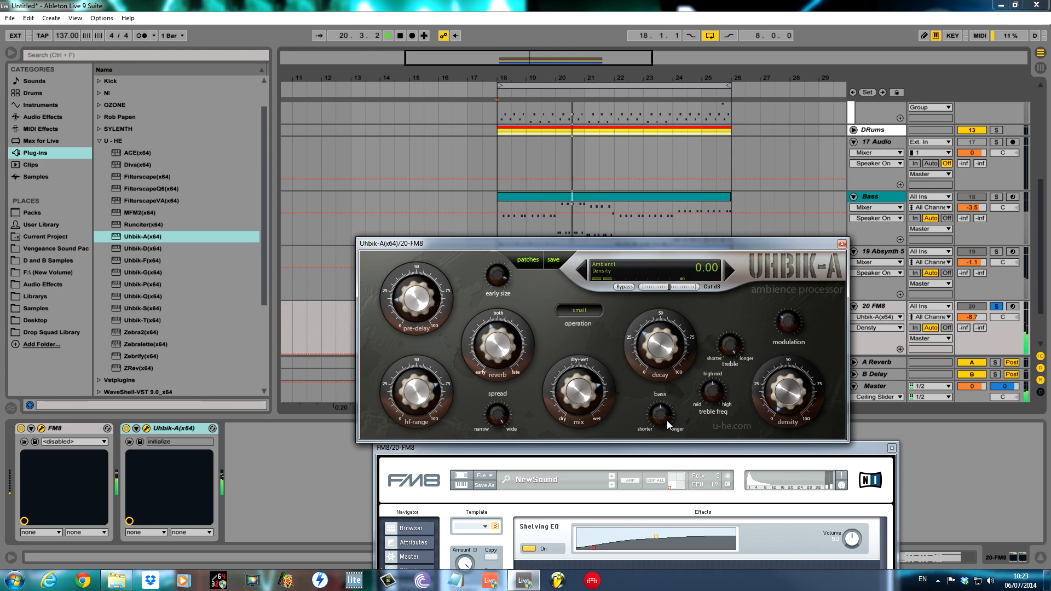
pyautogui.click(660, 341)
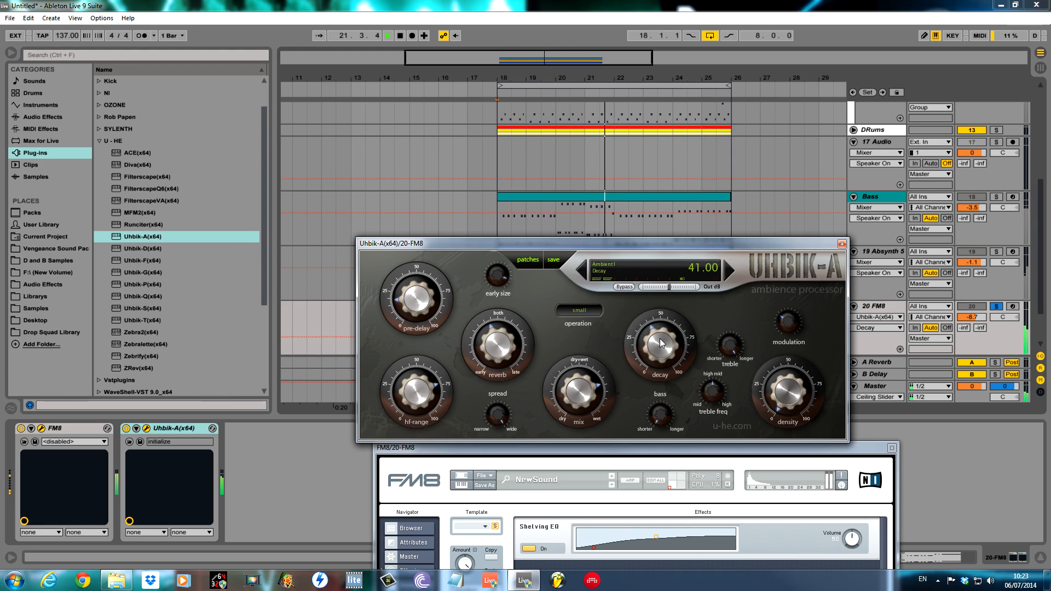
pyautogui.moveTo(416, 391); pyautogui.dragTo(416, 397)
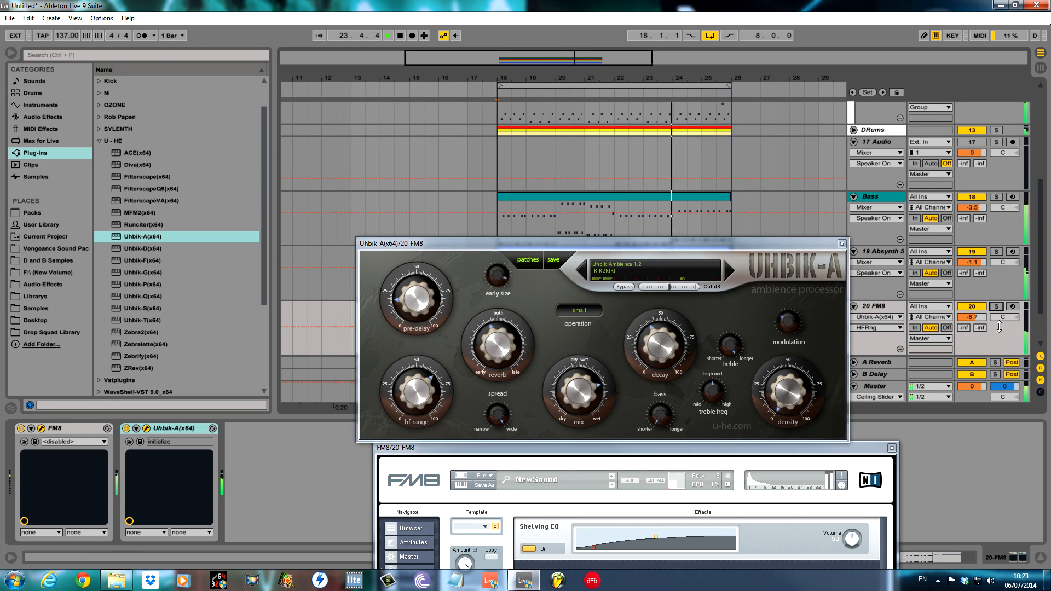
pyautogui.click(842, 244)
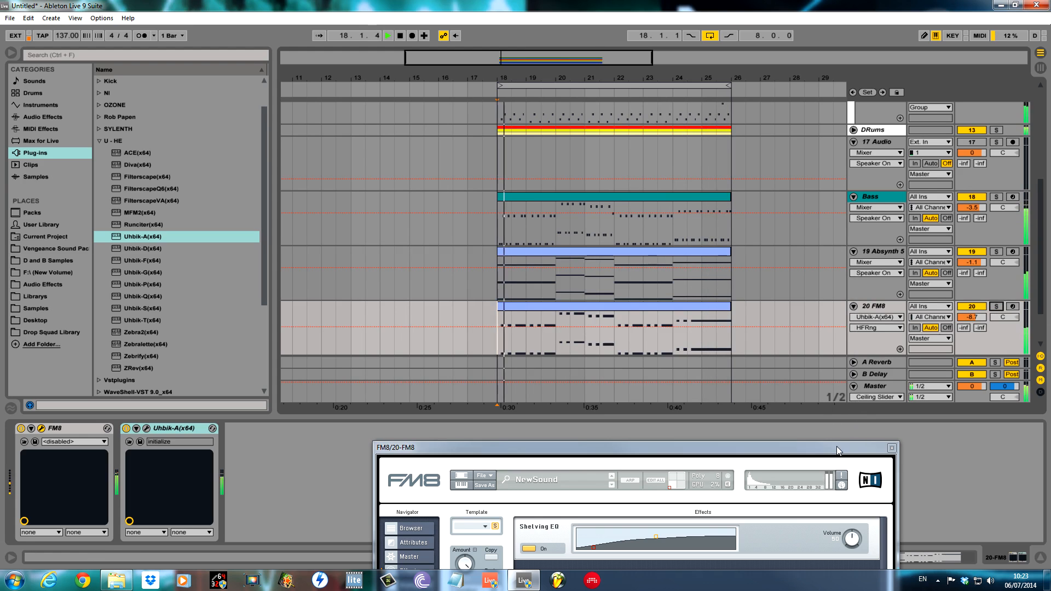
# Step: Collapse the U-HE plug-in folder, reposition the FM8 window while auditioning the full mix, and stop playback
pyautogui.moveTo(839, 447); pyautogui.dragTo(727, 468)
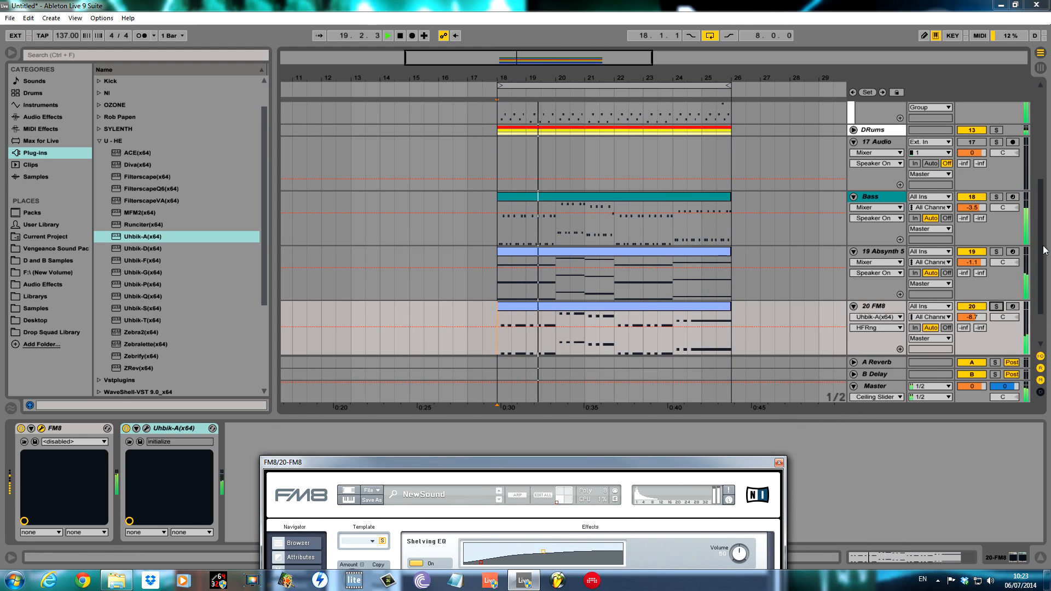
pyautogui.scroll(-2, 1043, 253)
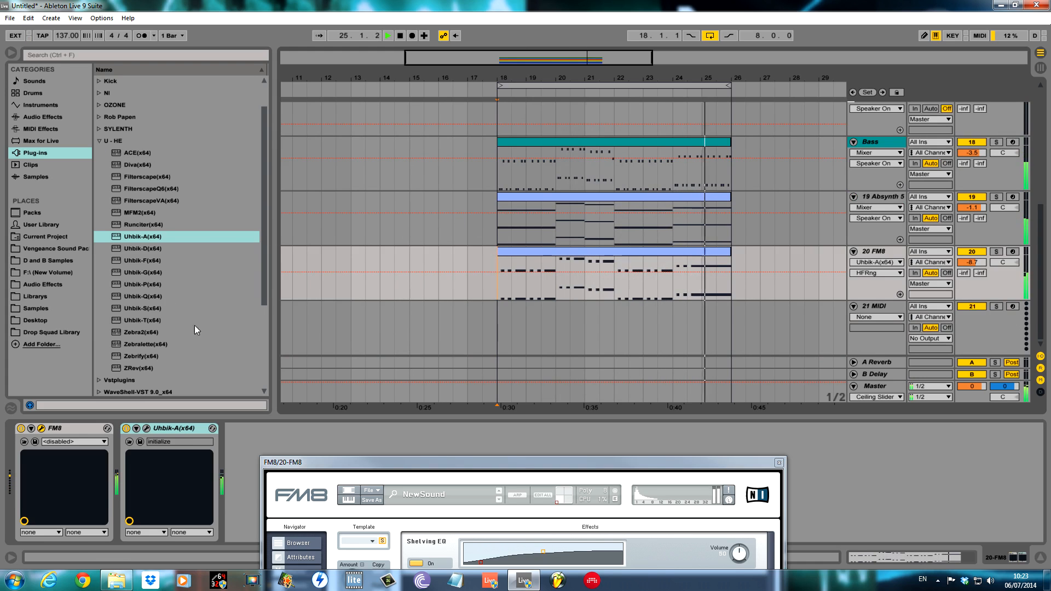
pyautogui.moveTo(650, 471); pyautogui.dragTo(763, 407)
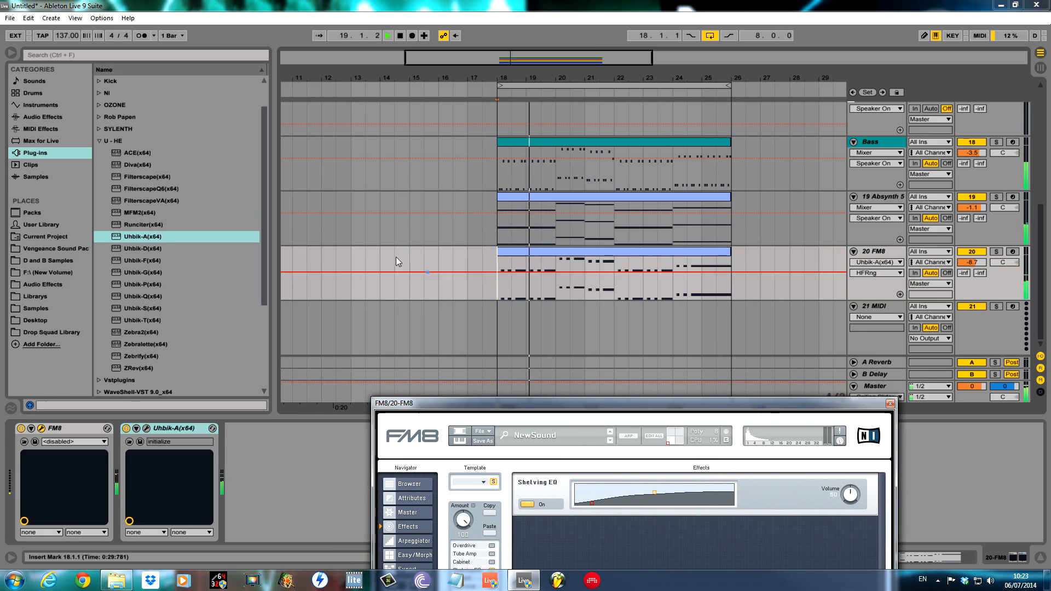
pyautogui.click(101, 142)
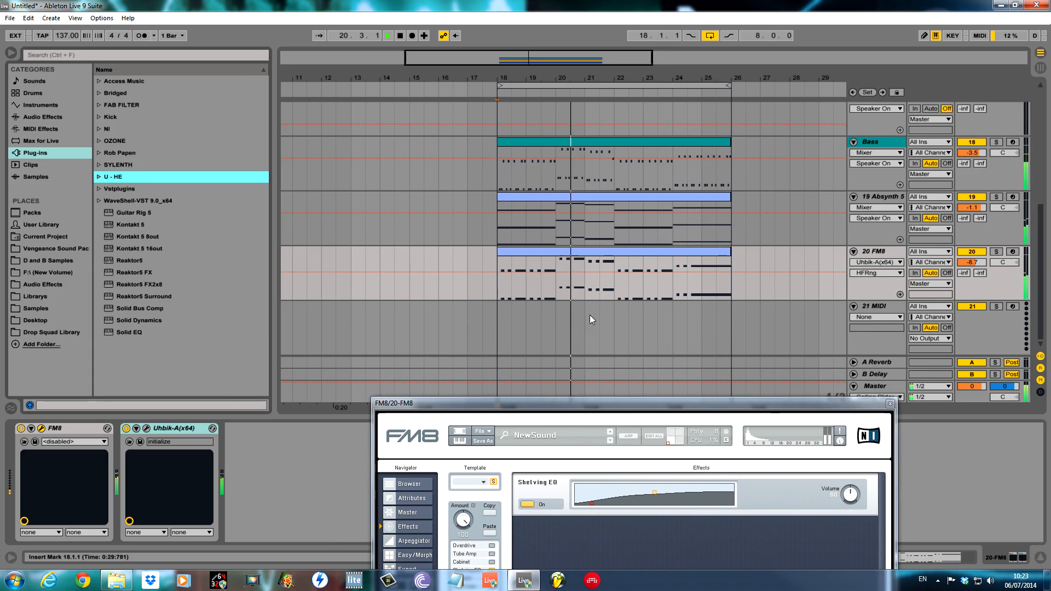
pyautogui.moveTo(1039, 219)
pyautogui.mouseDown()
pyautogui.moveTo(1039, 193)
pyautogui.moveTo(1038, 222)
pyautogui.mouseUp()
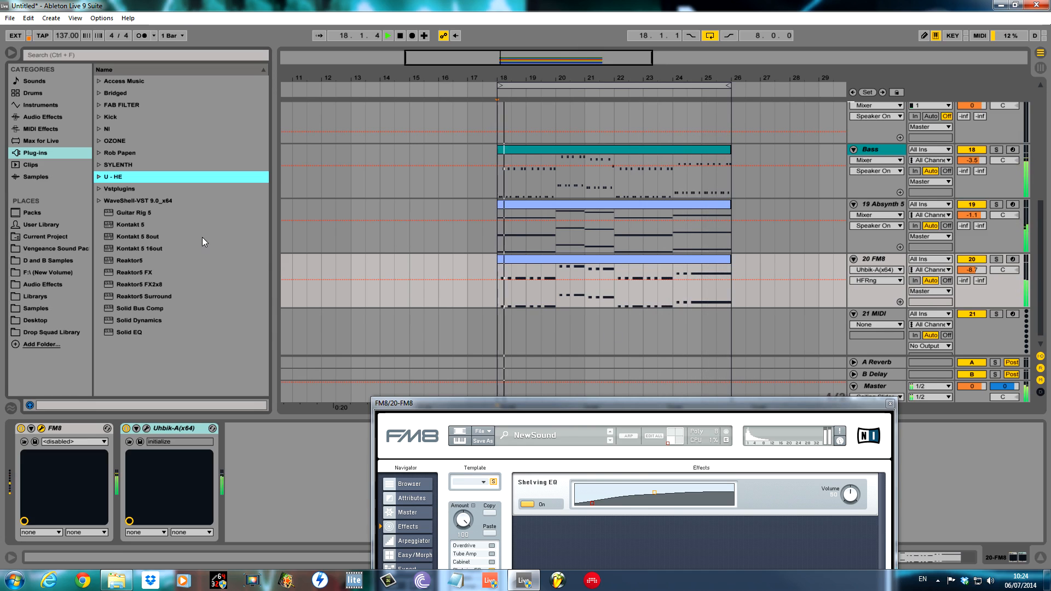
pyautogui.moveTo(695, 401); pyautogui.dragTo(705, 444)
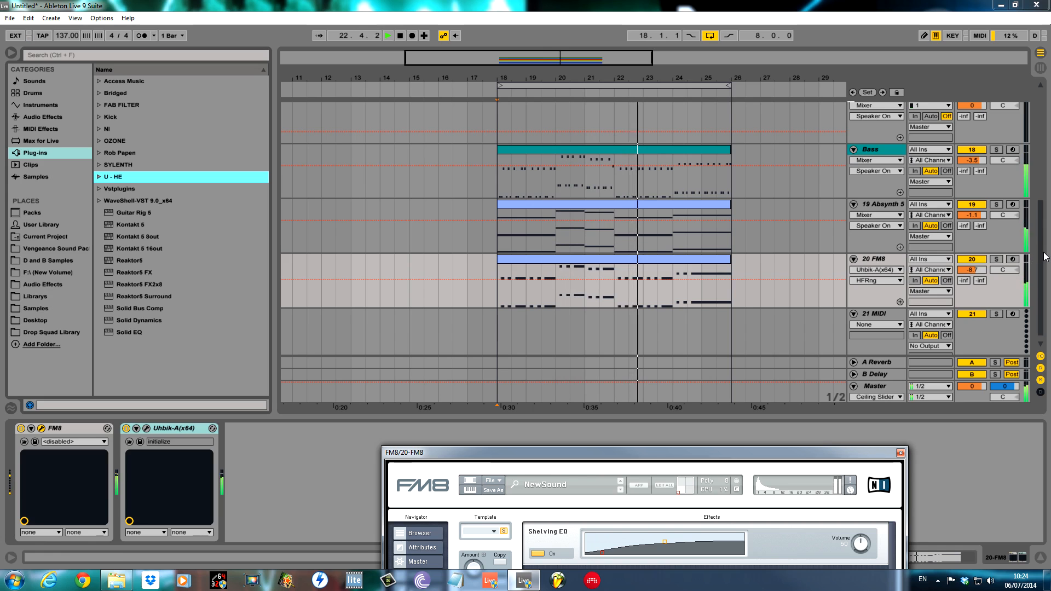
pyautogui.moveTo(740, 459); pyautogui.dragTo(716, 326)
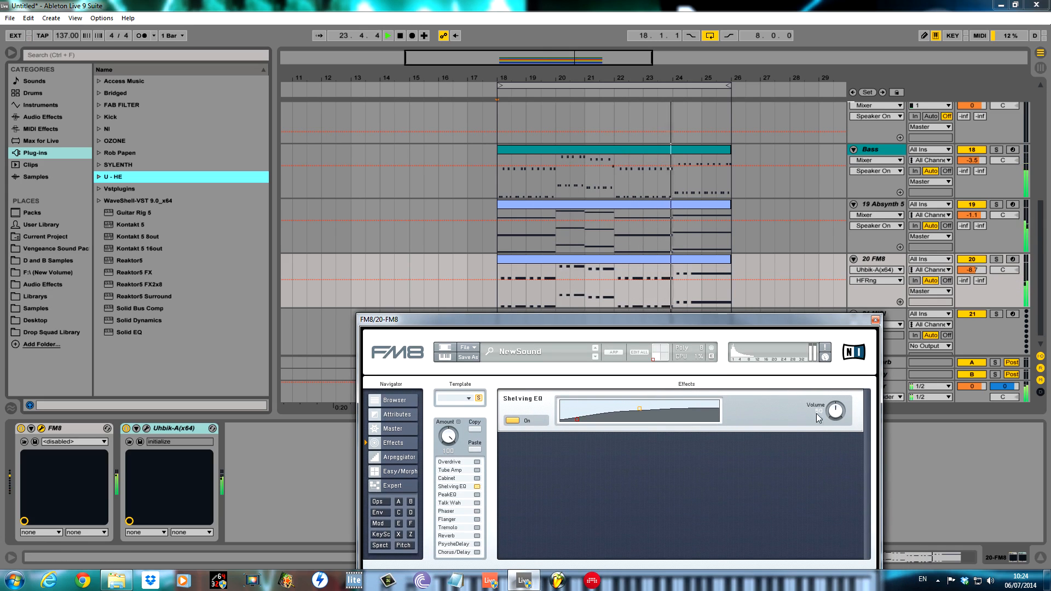
pyautogui.moveTo(794, 333); pyautogui.dragTo(818, 343)
pyautogui.press('space')
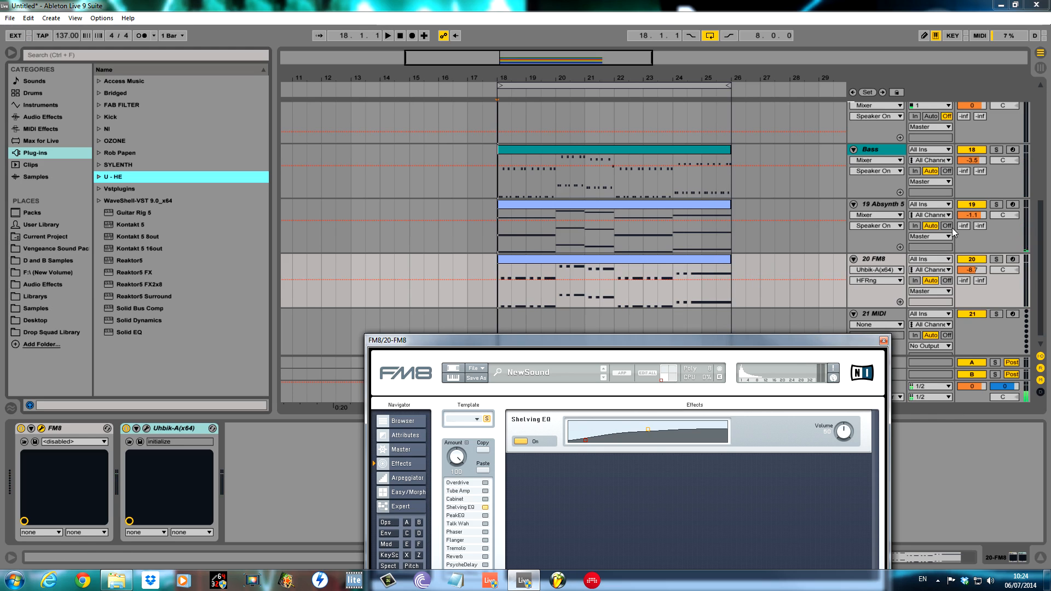
# Step: Select the 11 Sylenth track, narrow the browser to widen the arrangement, and move the FM8 window below the pluck clips
pyautogui.moveTo(756, 346); pyautogui.dragTo(805, 402)
pyautogui.moveTo(1041, 223); pyautogui.dragTo(1048, 89)
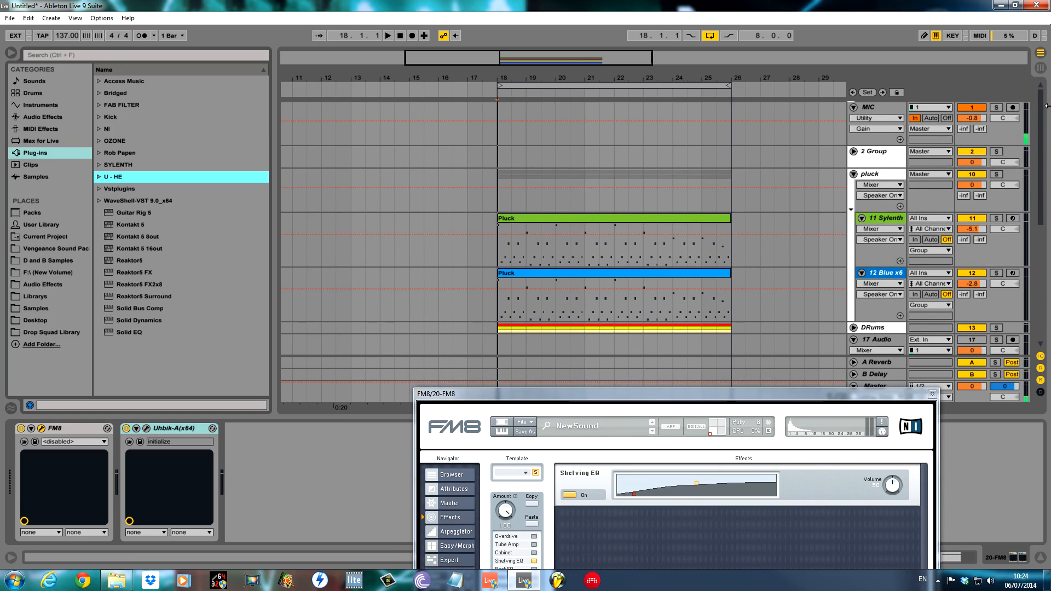
pyautogui.scroll(-2, 606, 195)
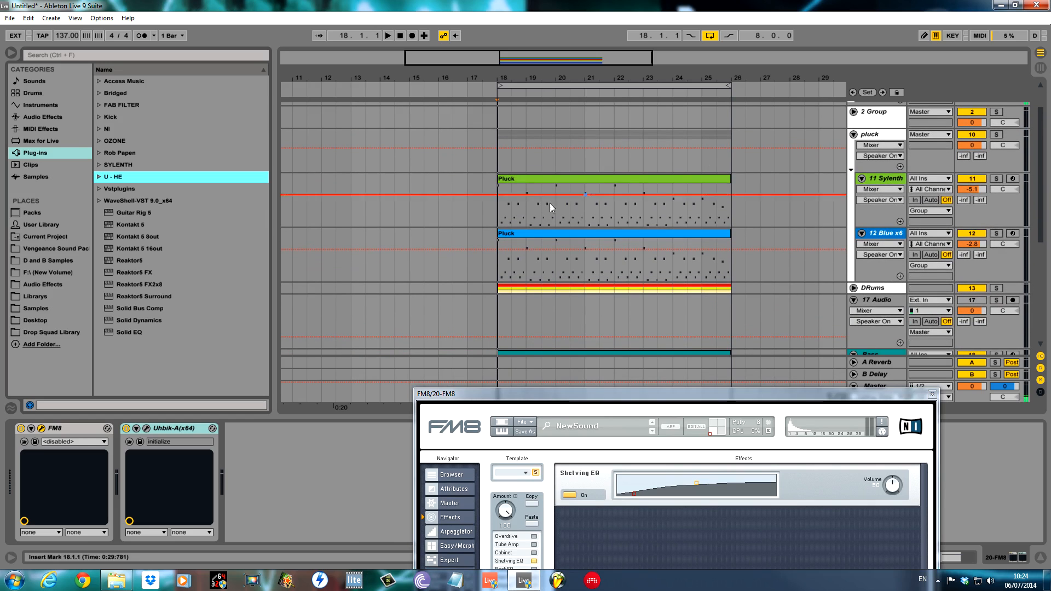
pyautogui.click(282, 190)
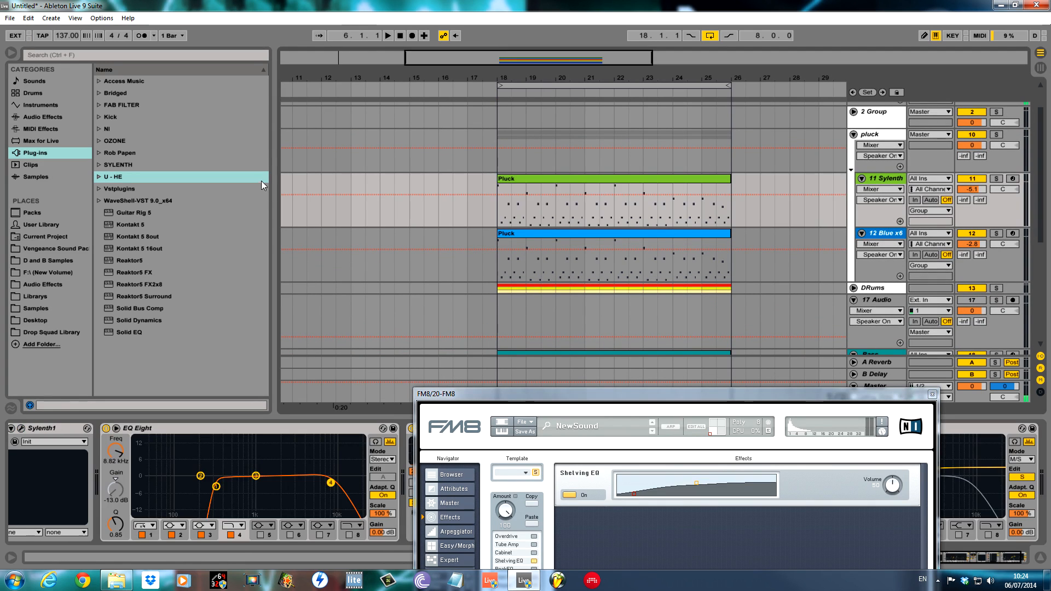
pyautogui.moveTo(275, 155); pyautogui.dragTo(107, 162)
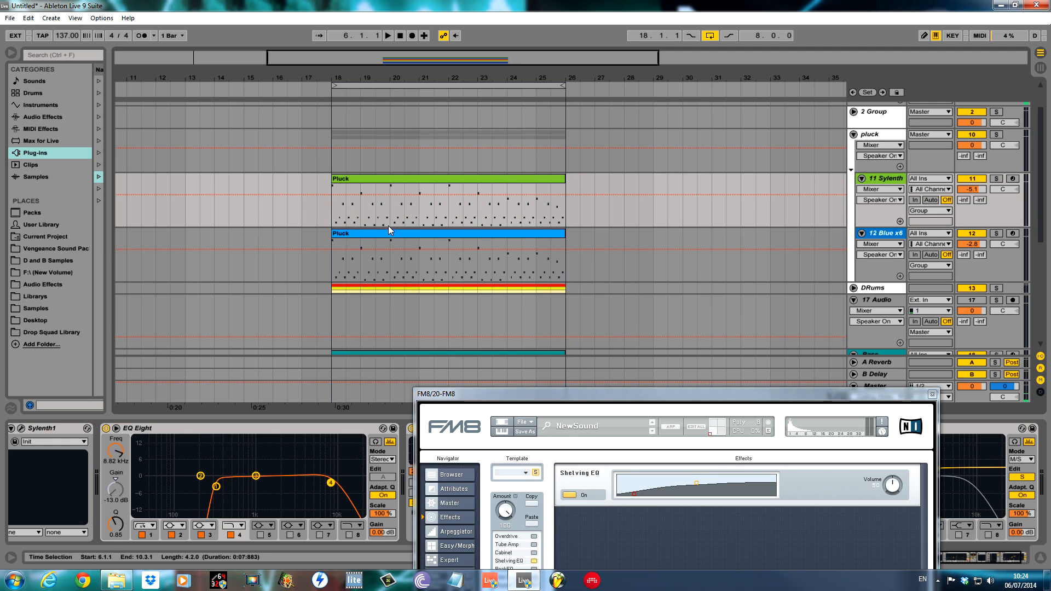
pyautogui.moveTo(525, 396); pyautogui.dragTo(437, 338)
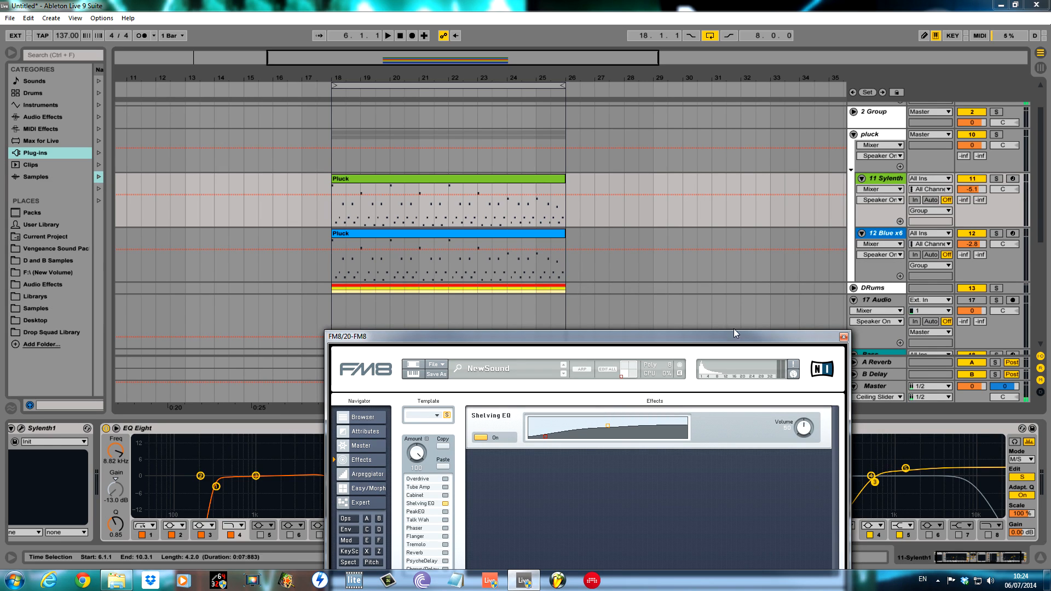
pyautogui.moveTo(676, 333); pyautogui.dragTo(669, 363)
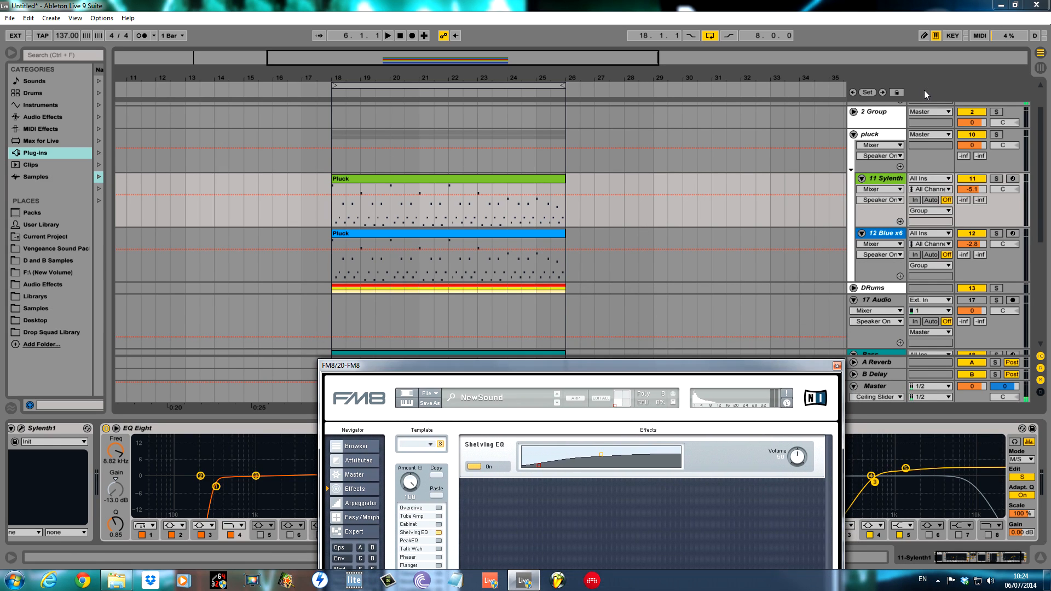